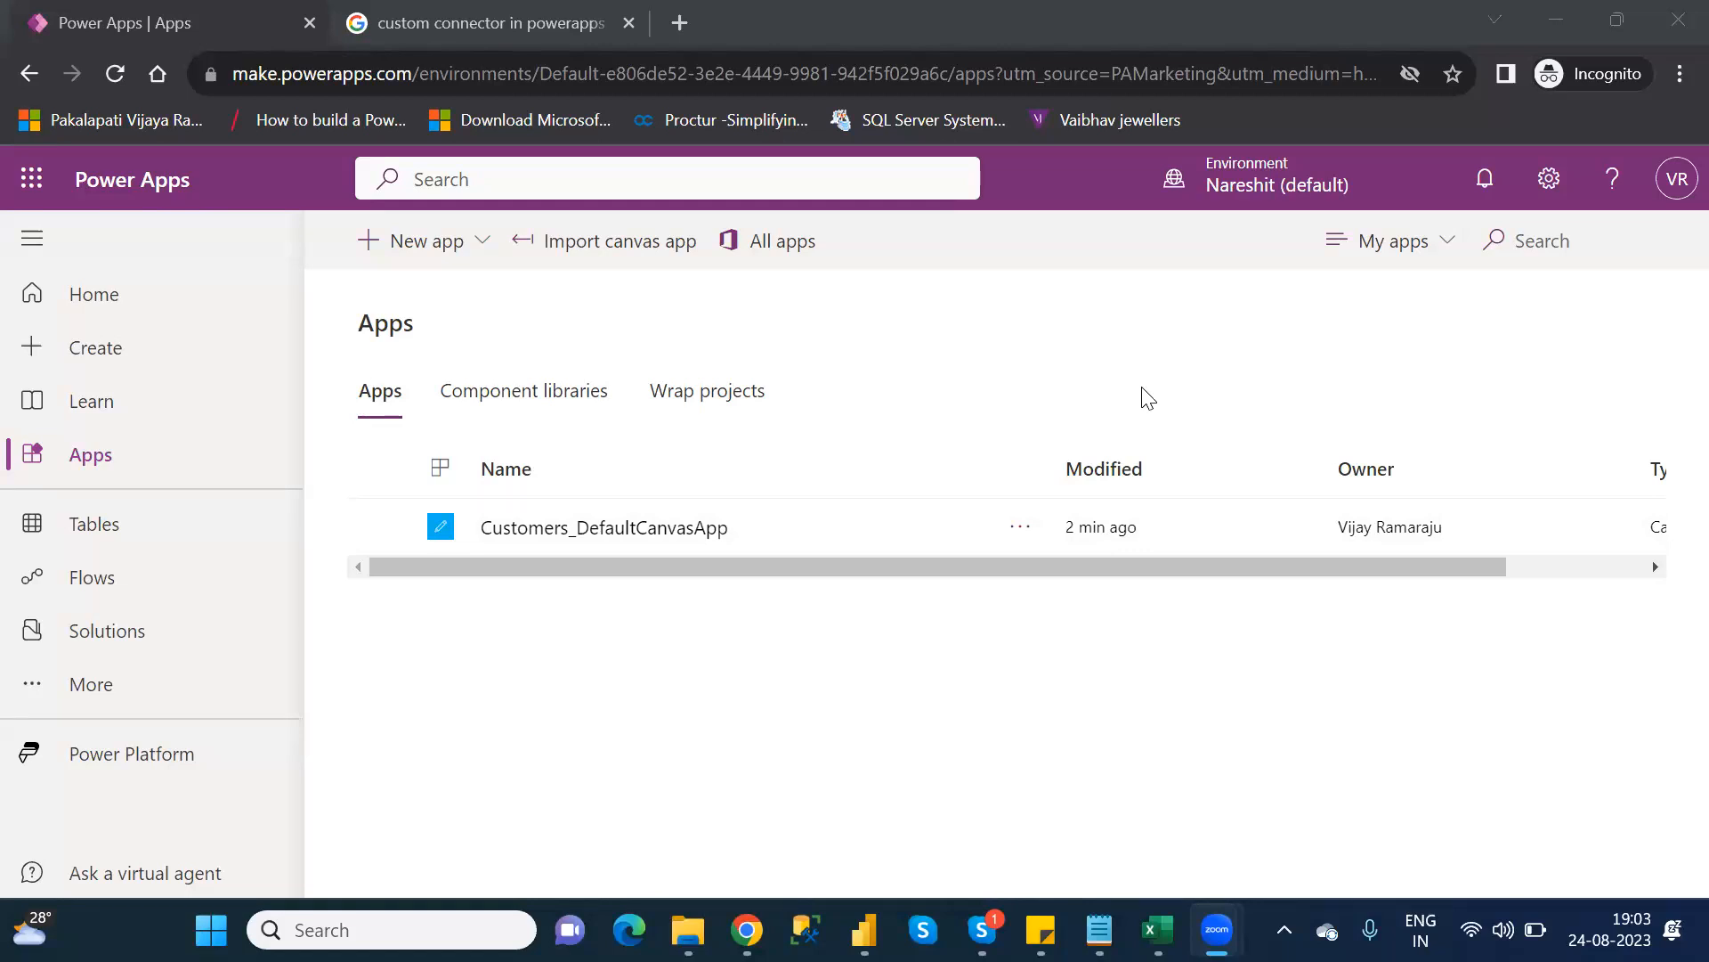
# Bring the NareshIT_B1 folder window in File Explorer to the front
pyautogui.moveTo(1100, 930)
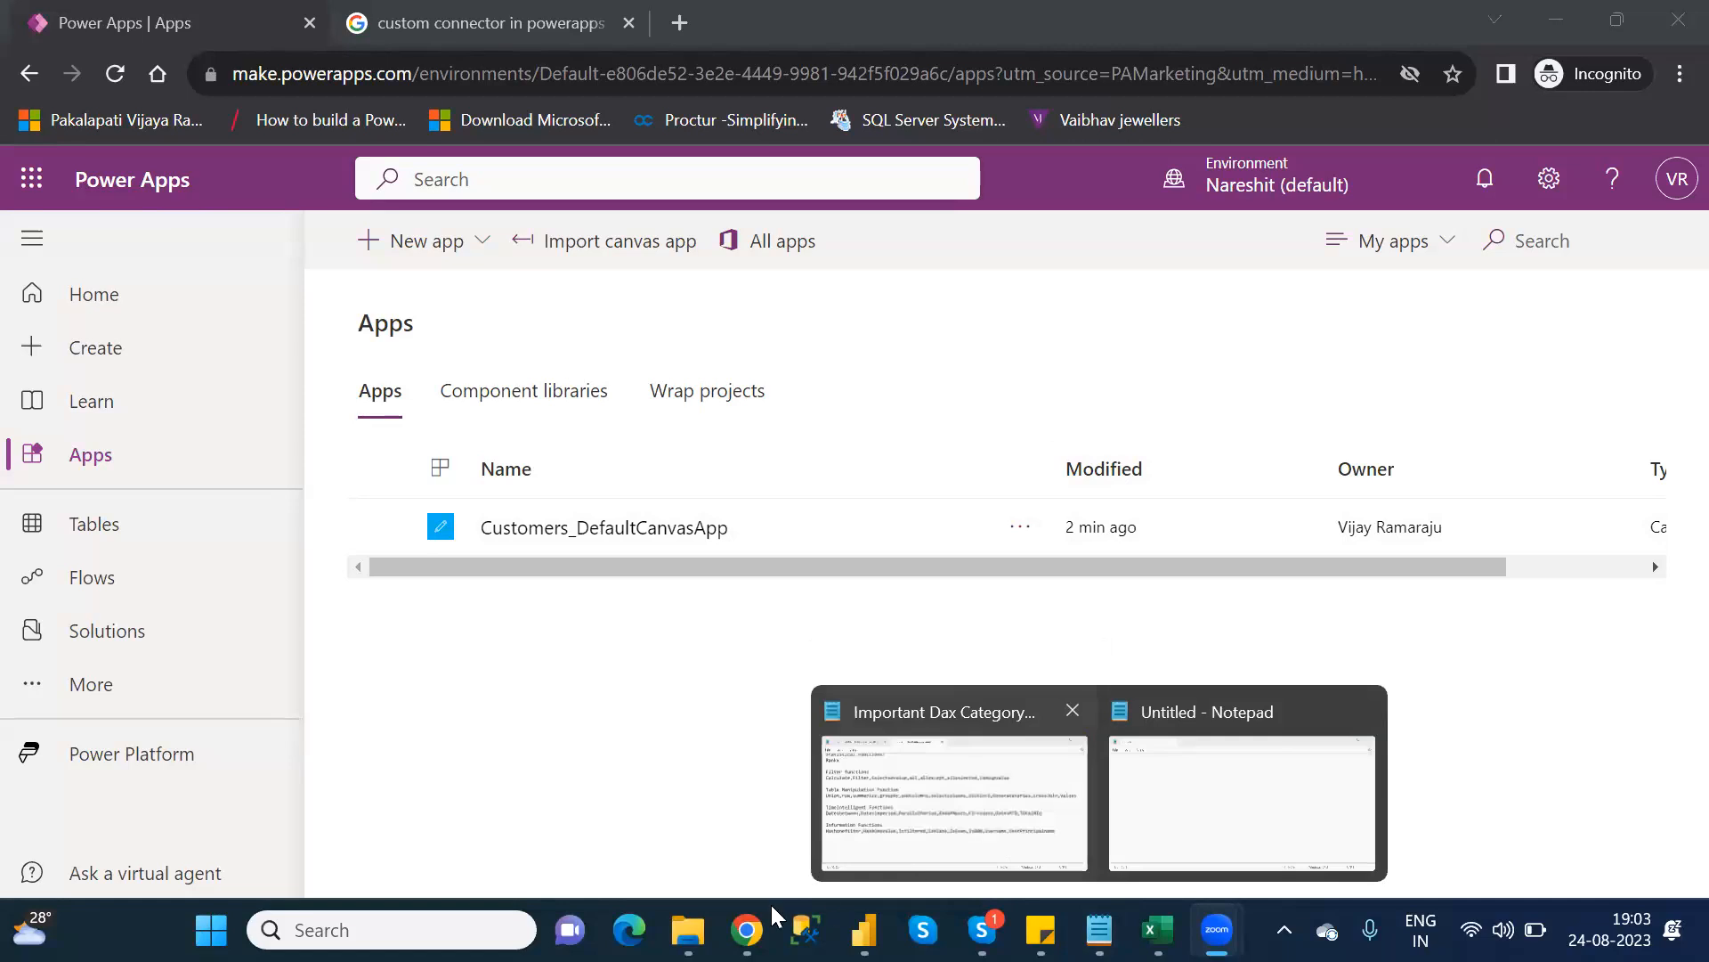
pyautogui.moveTo(689, 930)
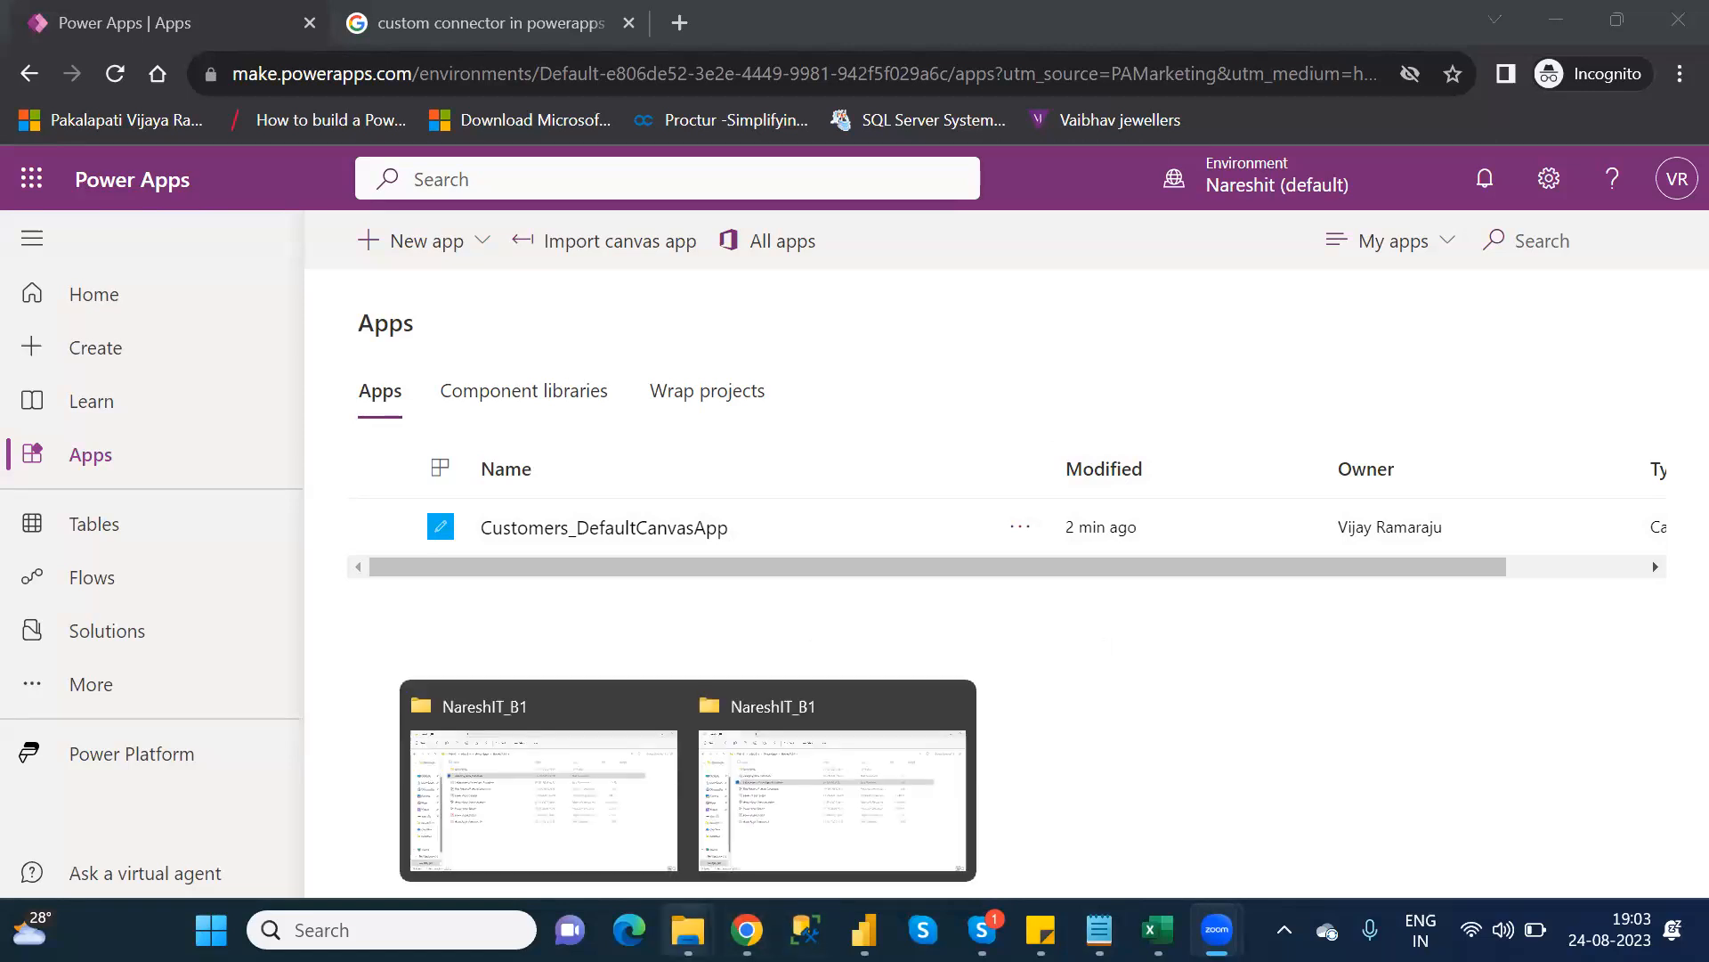
pyautogui.click(604, 844)
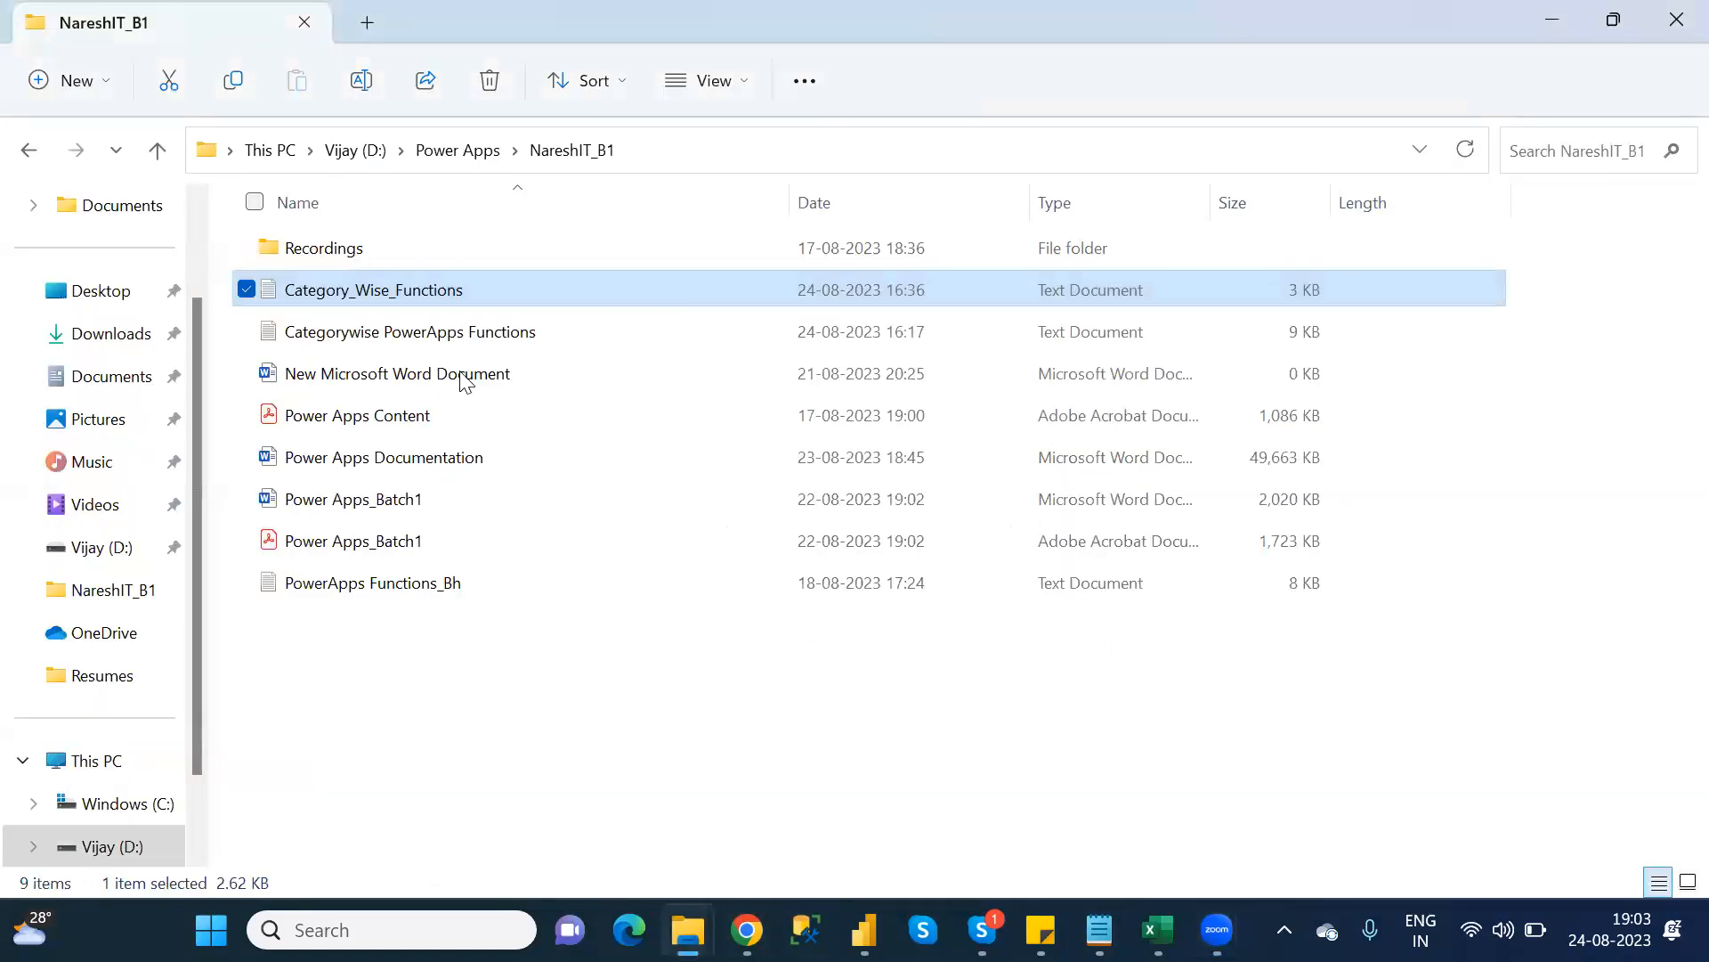
# Open Category_Wise_Functions in Notepad and highlight the A and B Category function blocks
pyautogui.doubleClick(432, 292)
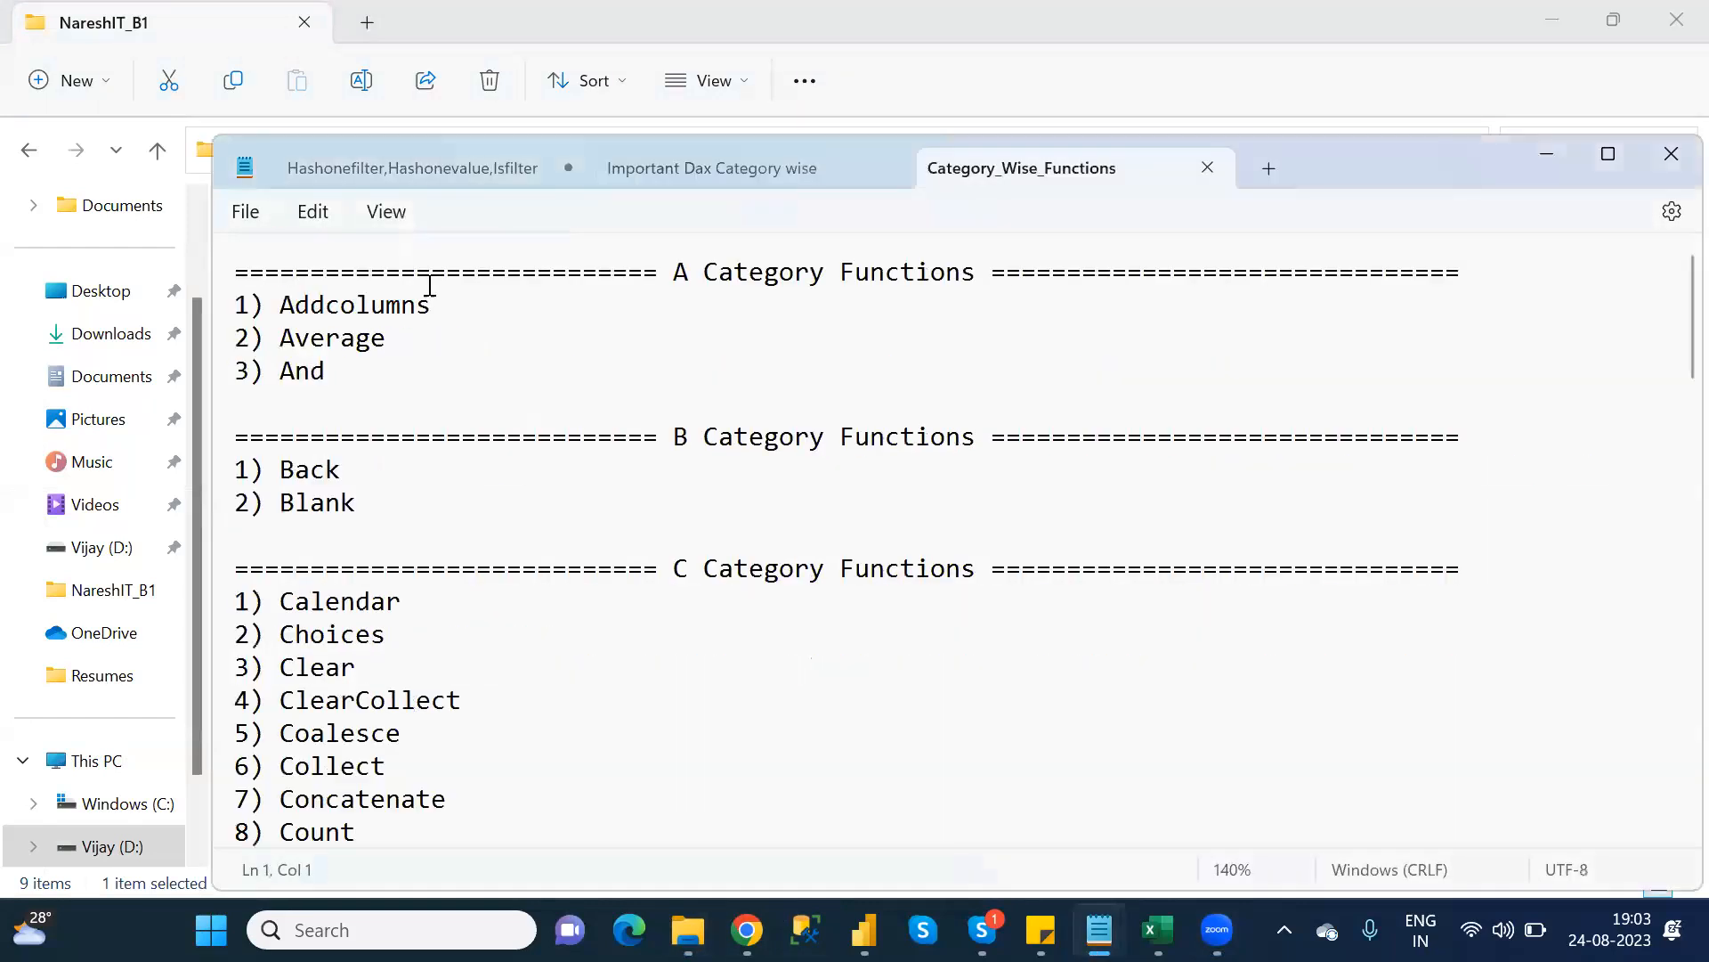
pyautogui.moveTo(239, 272); pyautogui.dragTo(377, 383)
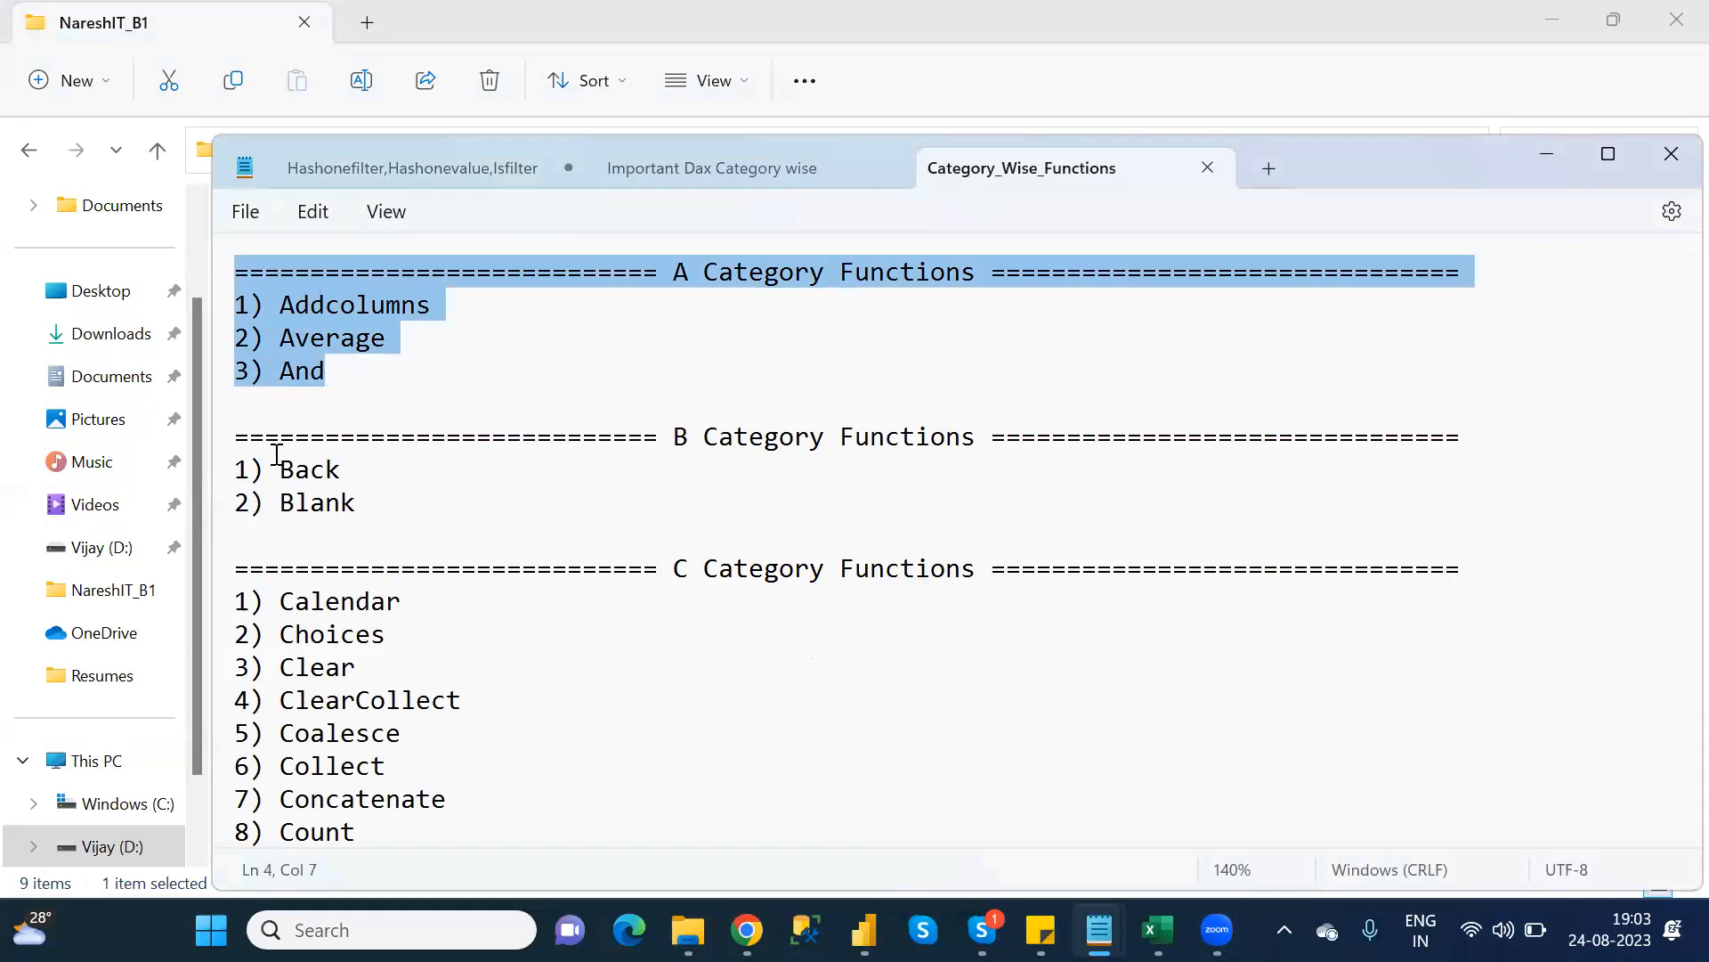
pyautogui.moveTo(235, 440); pyautogui.dragTo(414, 500)
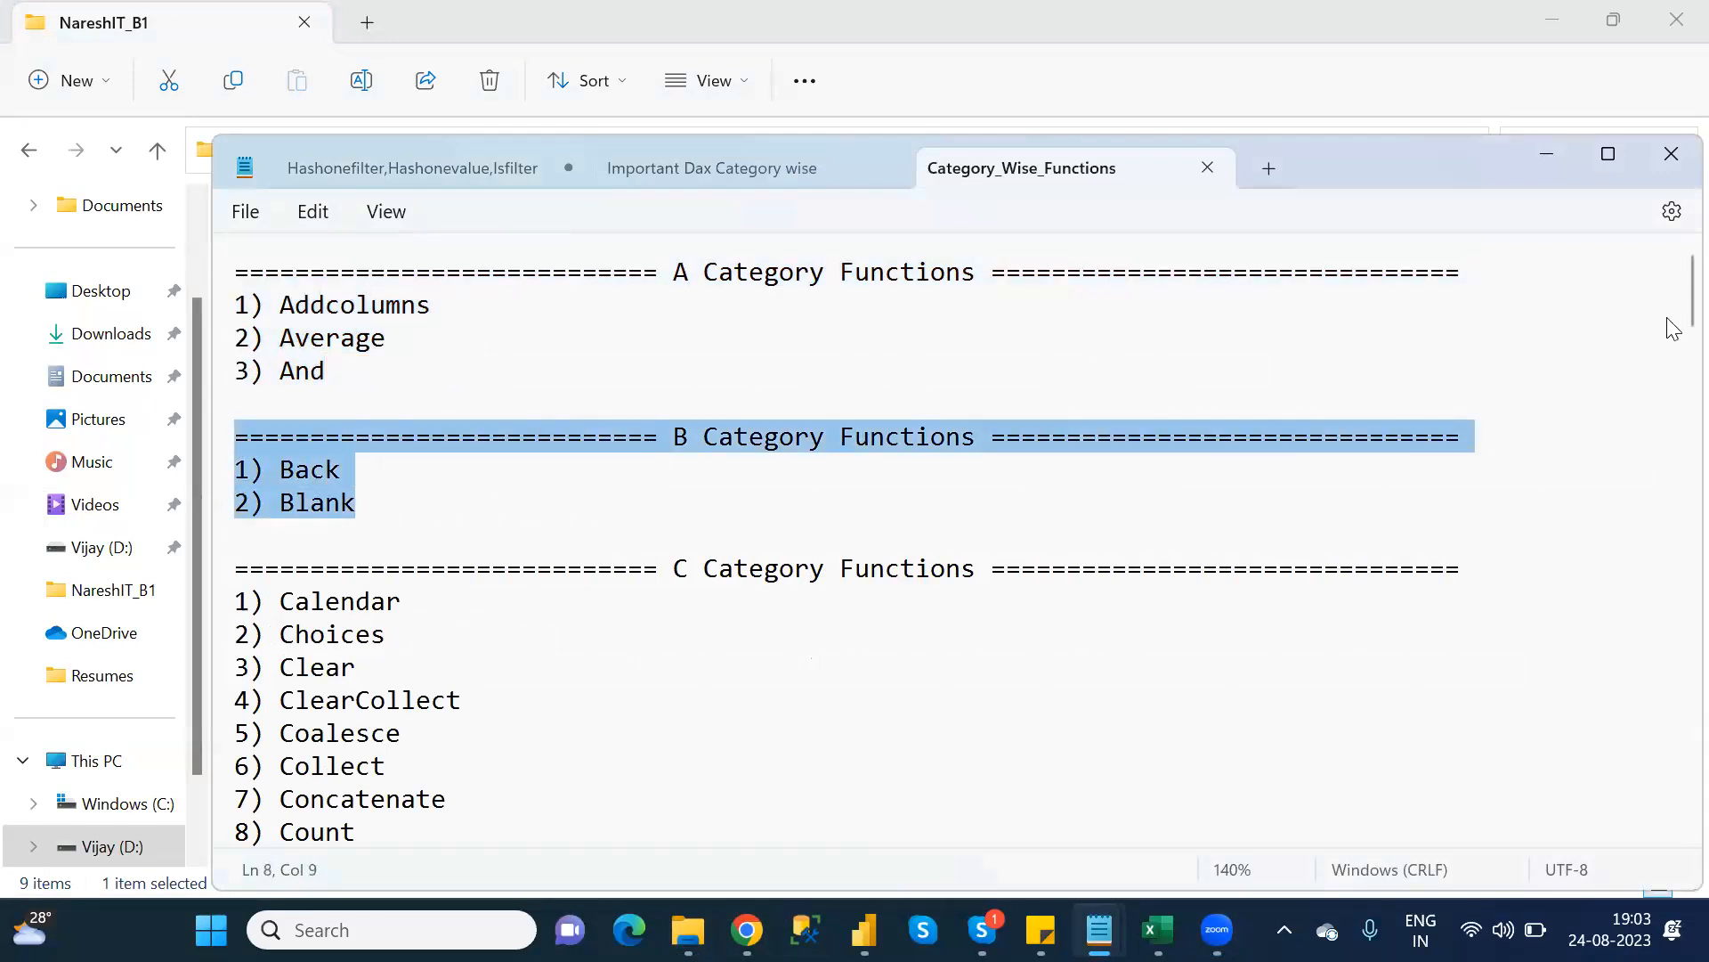
# Scroll to the D Category functions, highlight Download, then return to the Power Apps page
pyautogui.scroll(-4, 1671, 338)
pyautogui.scroll(-3, 1671, 387)
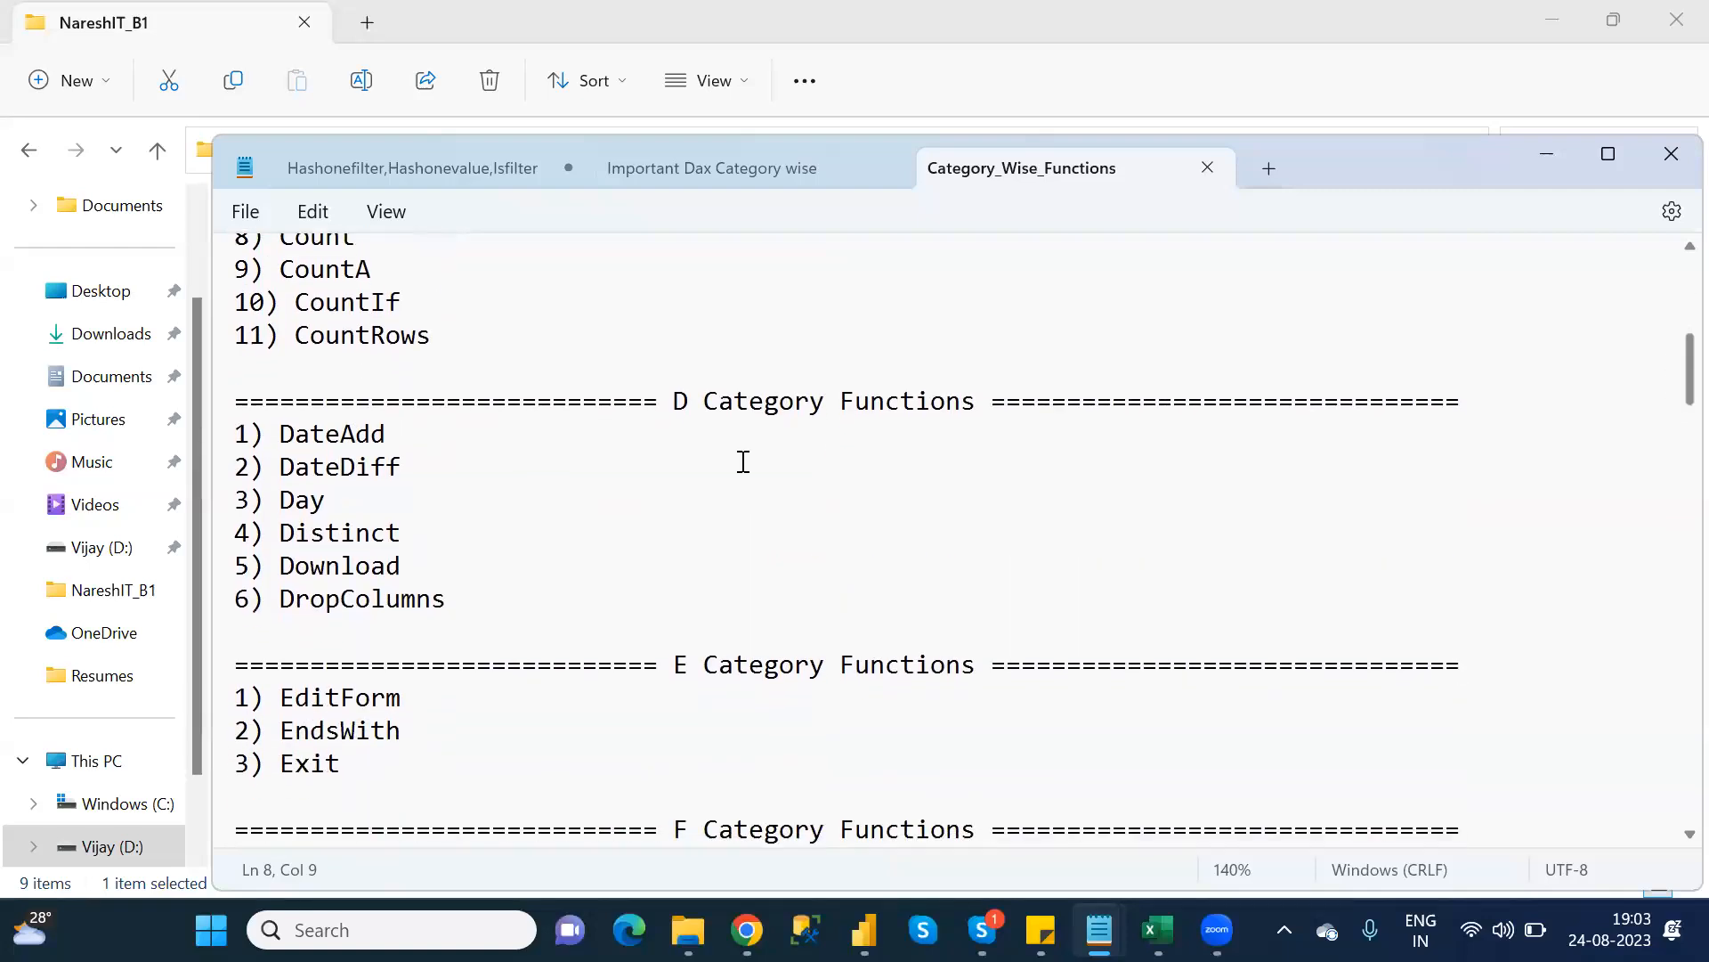
pyautogui.moveTo(424, 534); pyautogui.dragTo(203, 395)
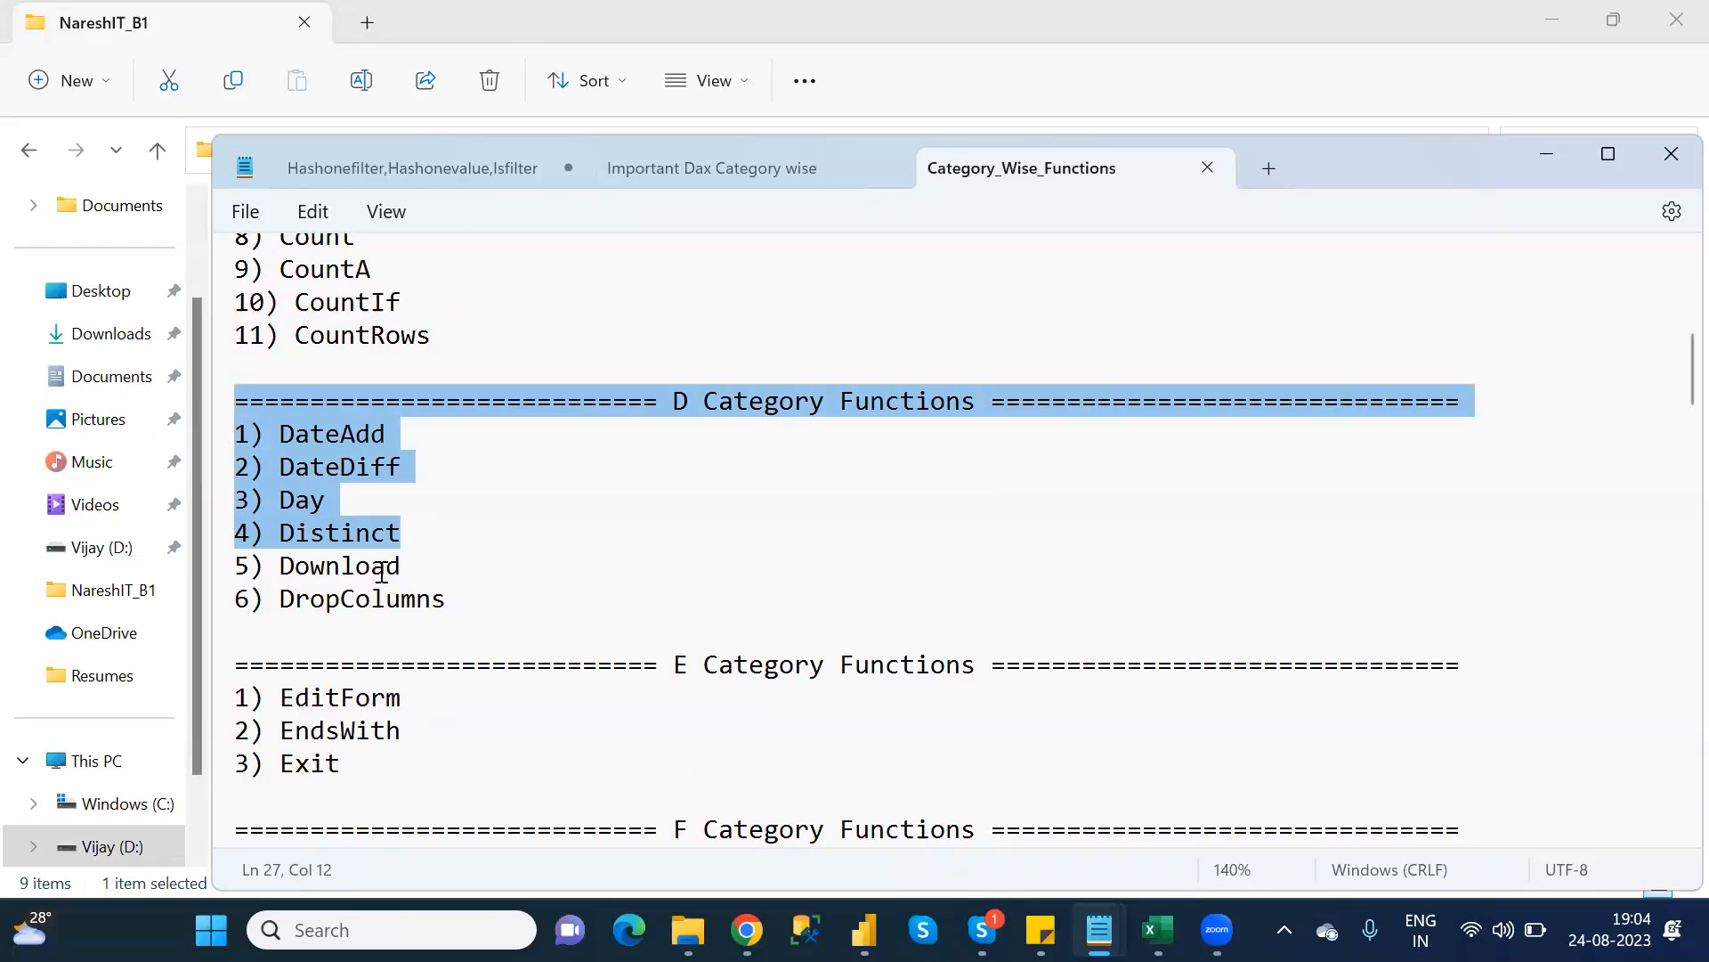
pyautogui.doubleClick(381, 570)
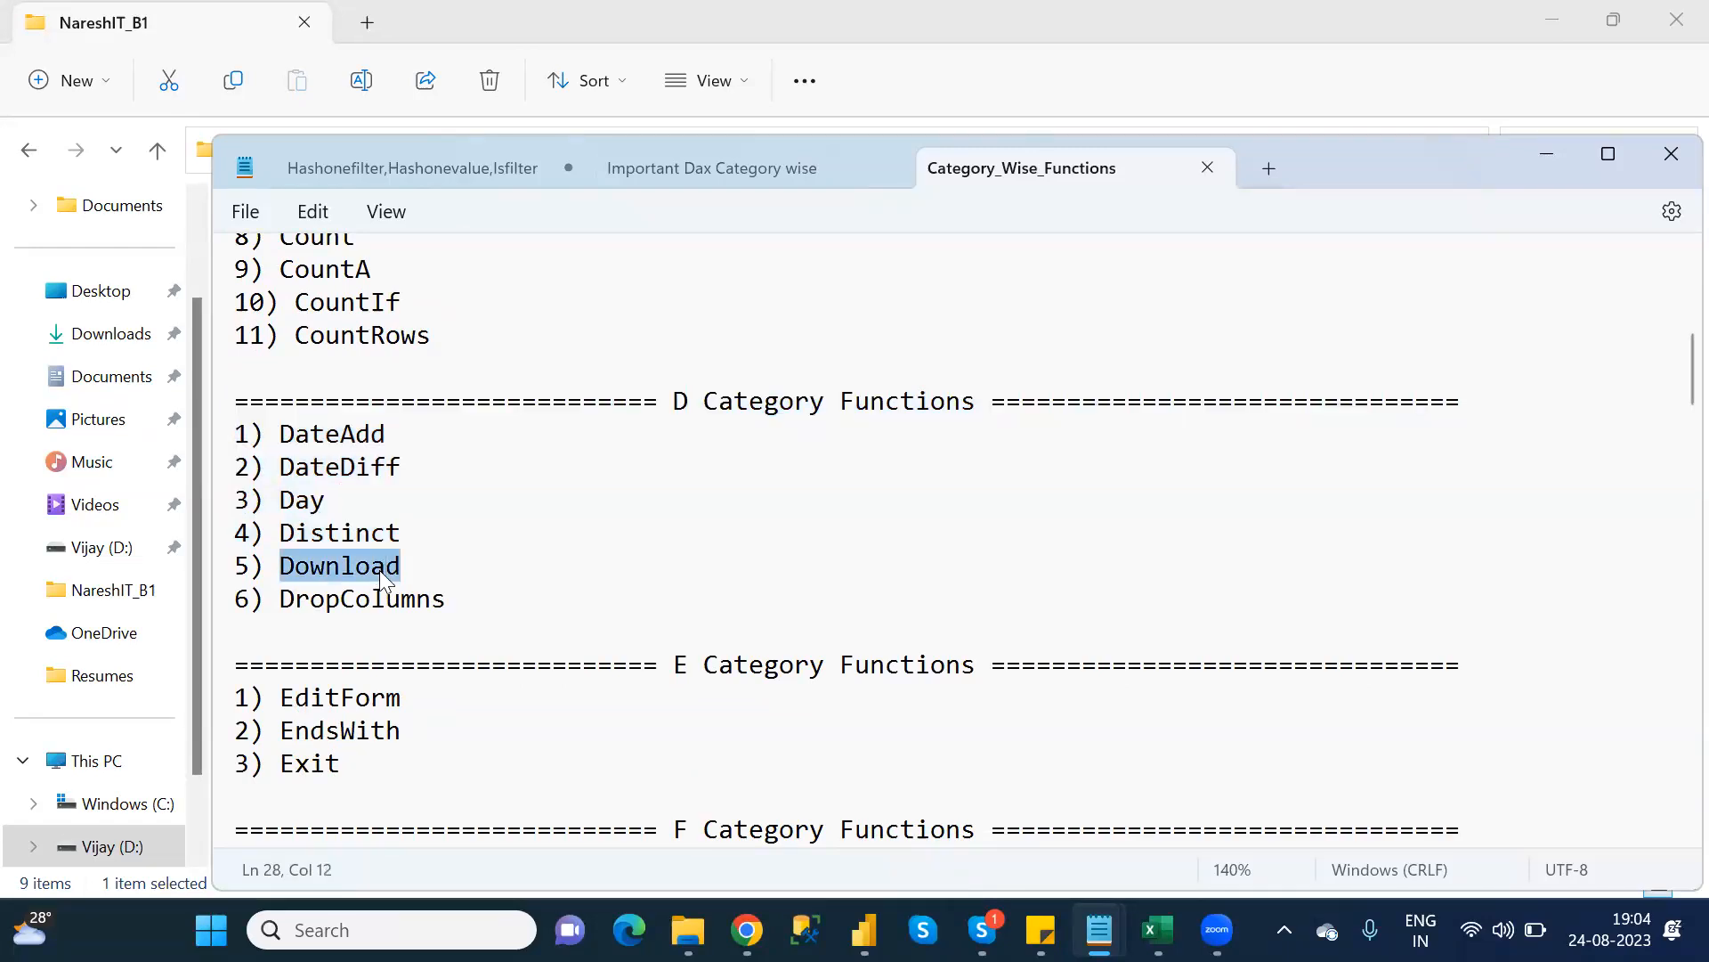
pyautogui.moveTo(747, 929)
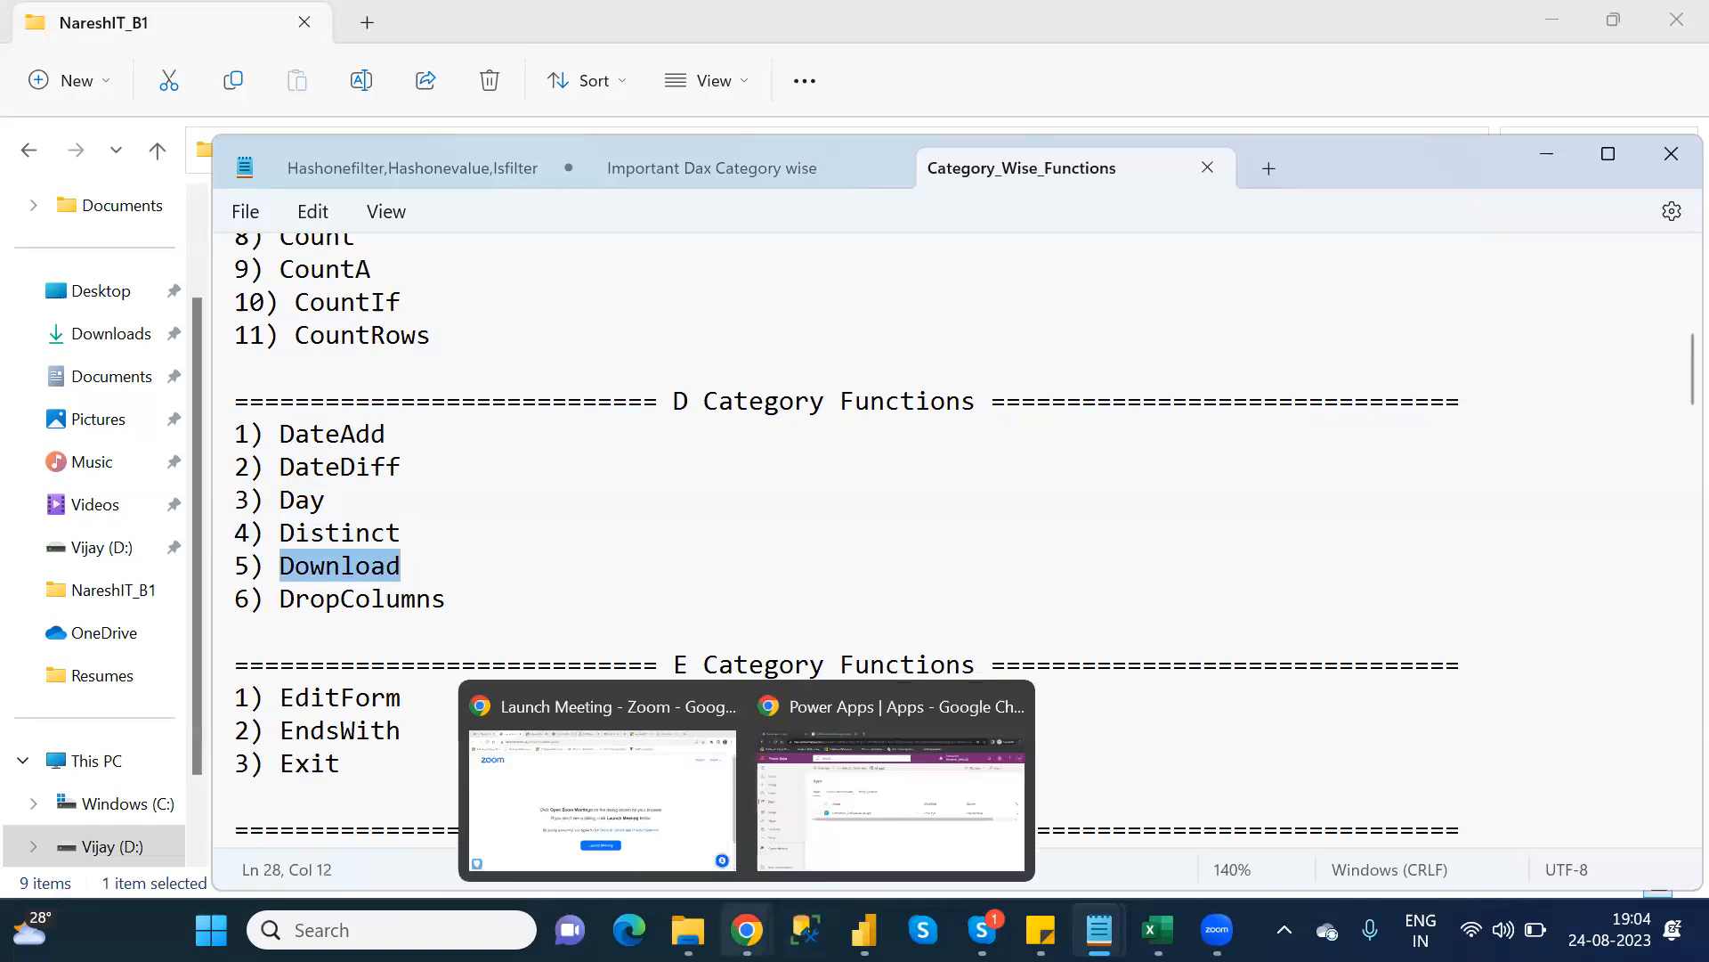
pyautogui.click(861, 846)
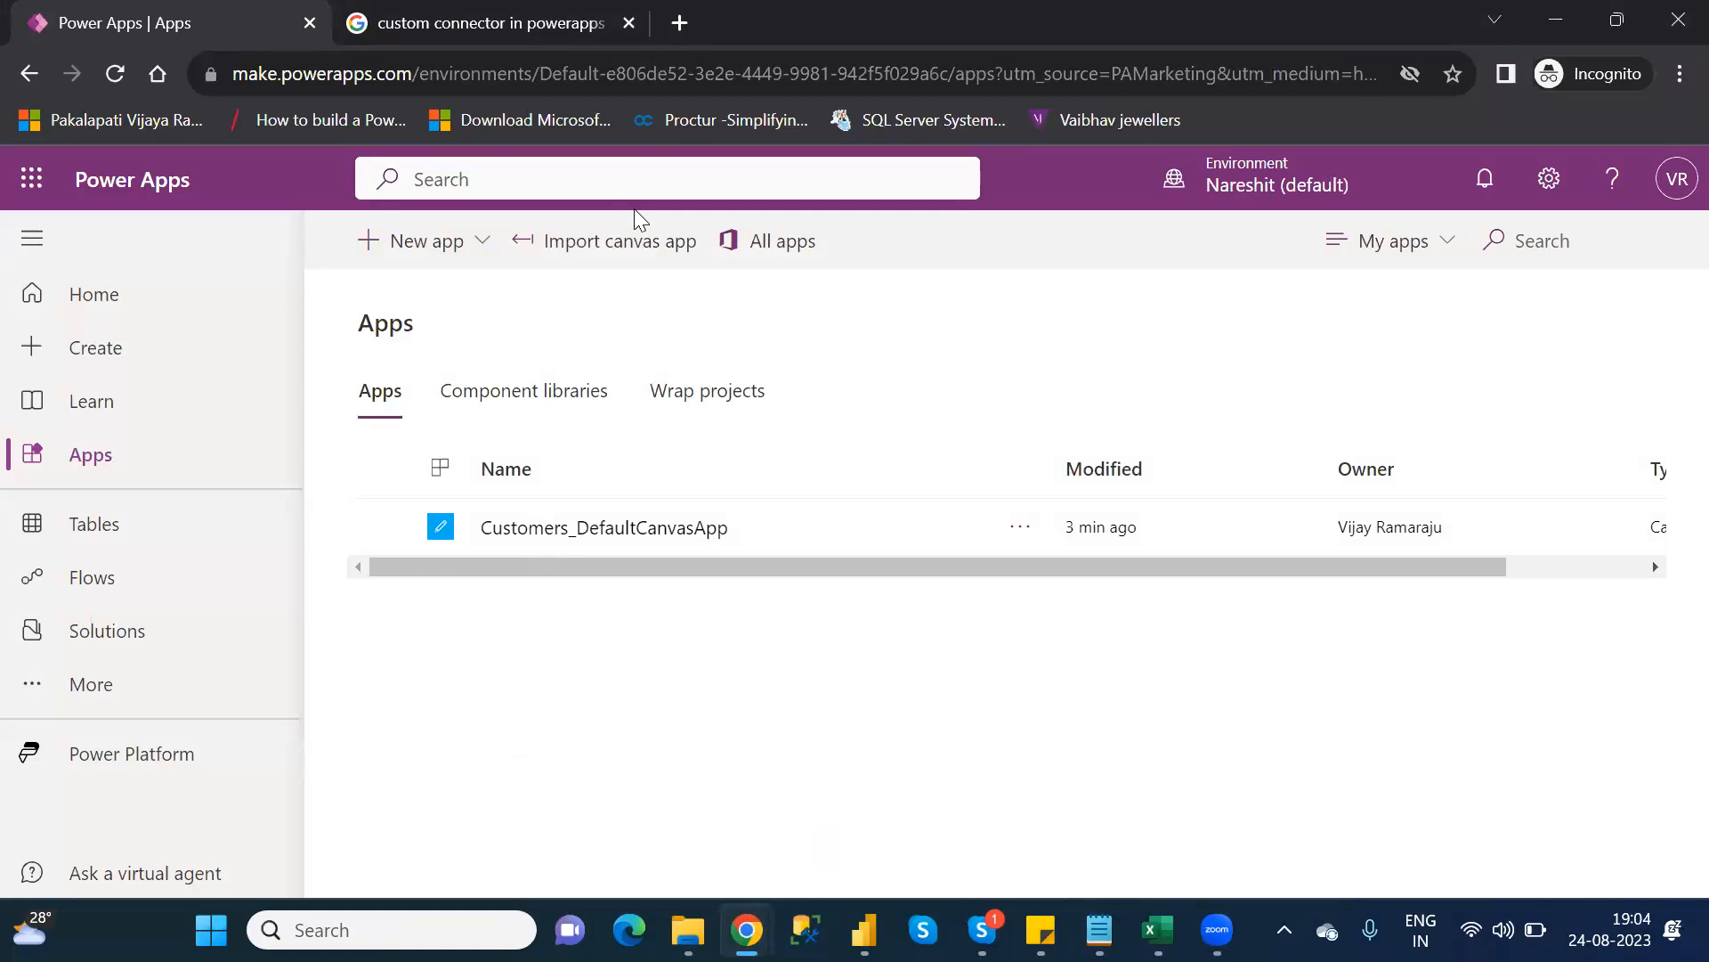
# Go to OneDrive's My files page in a new incognito tab and start signing in
pyautogui.click(679, 25)
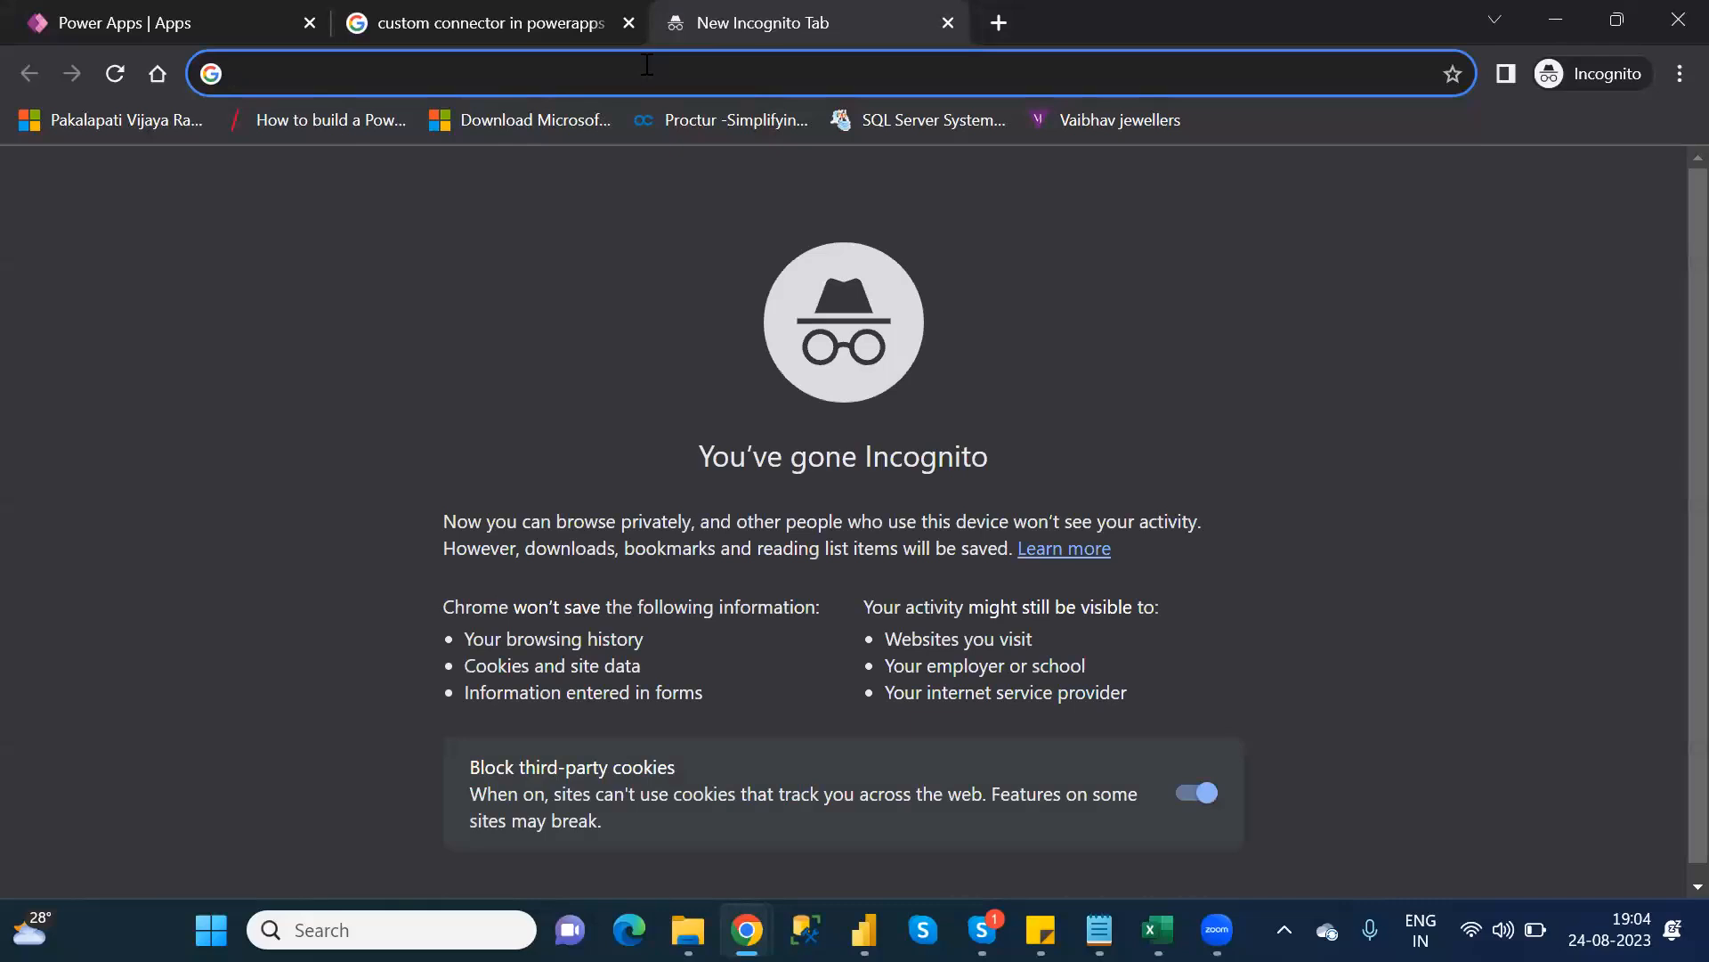
pyautogui.write('ond')
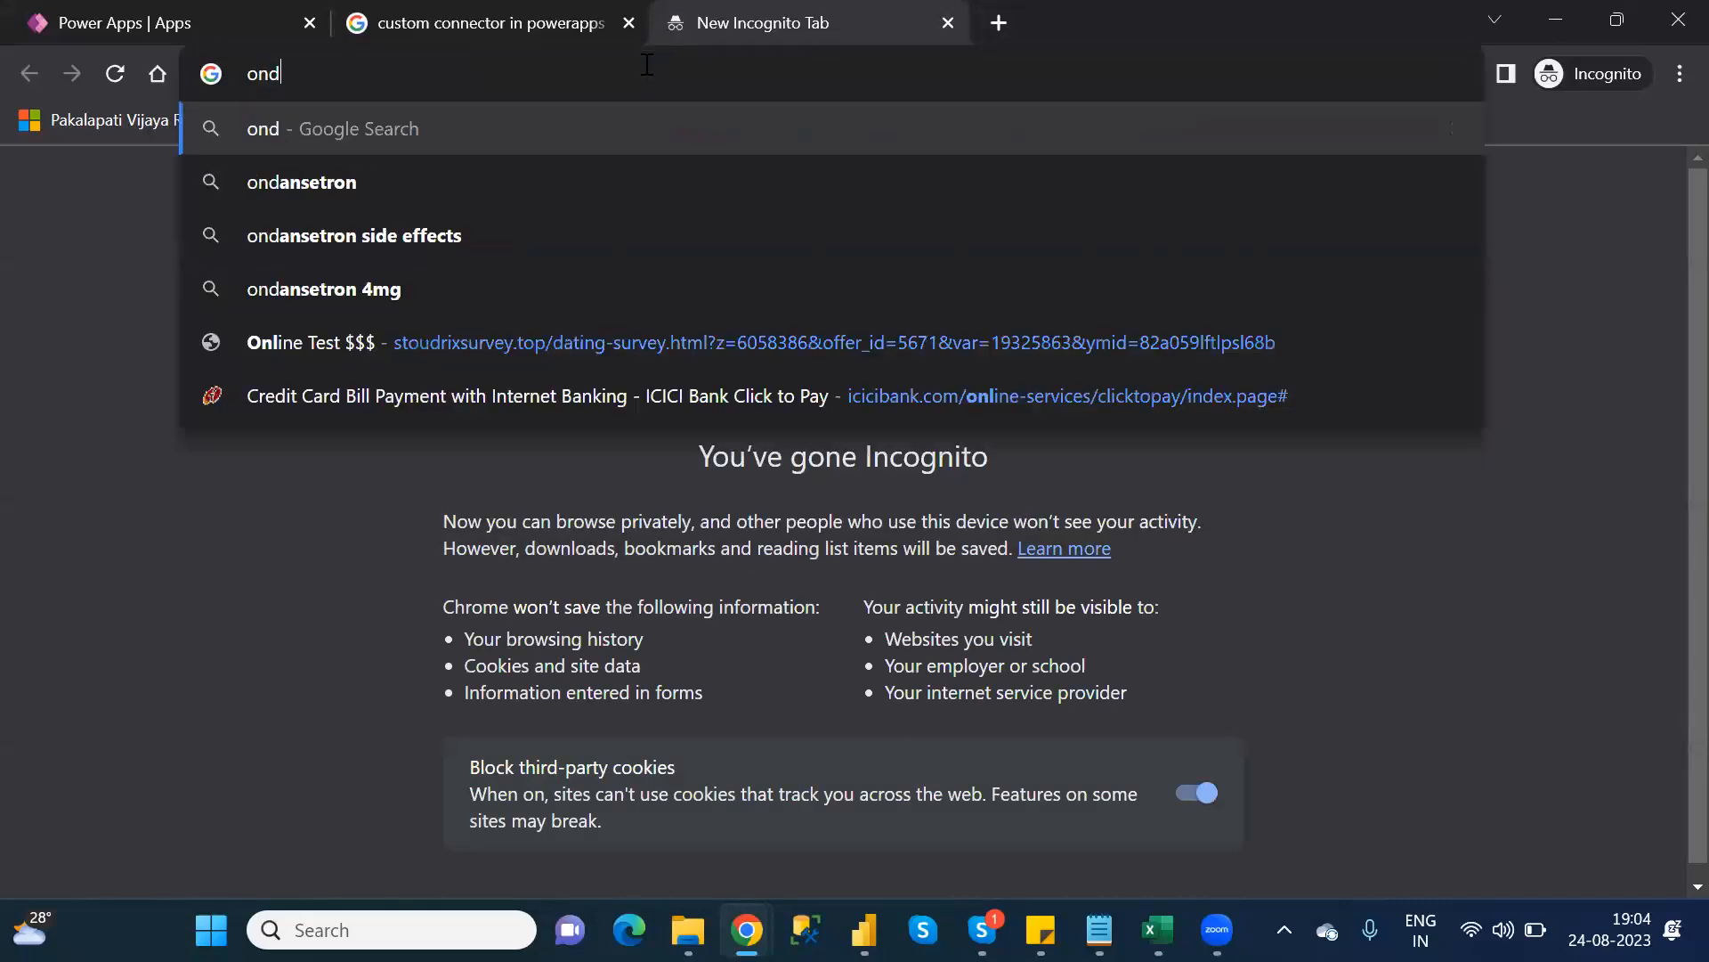
pyautogui.press('BackSpace')
pyautogui.write('ed')
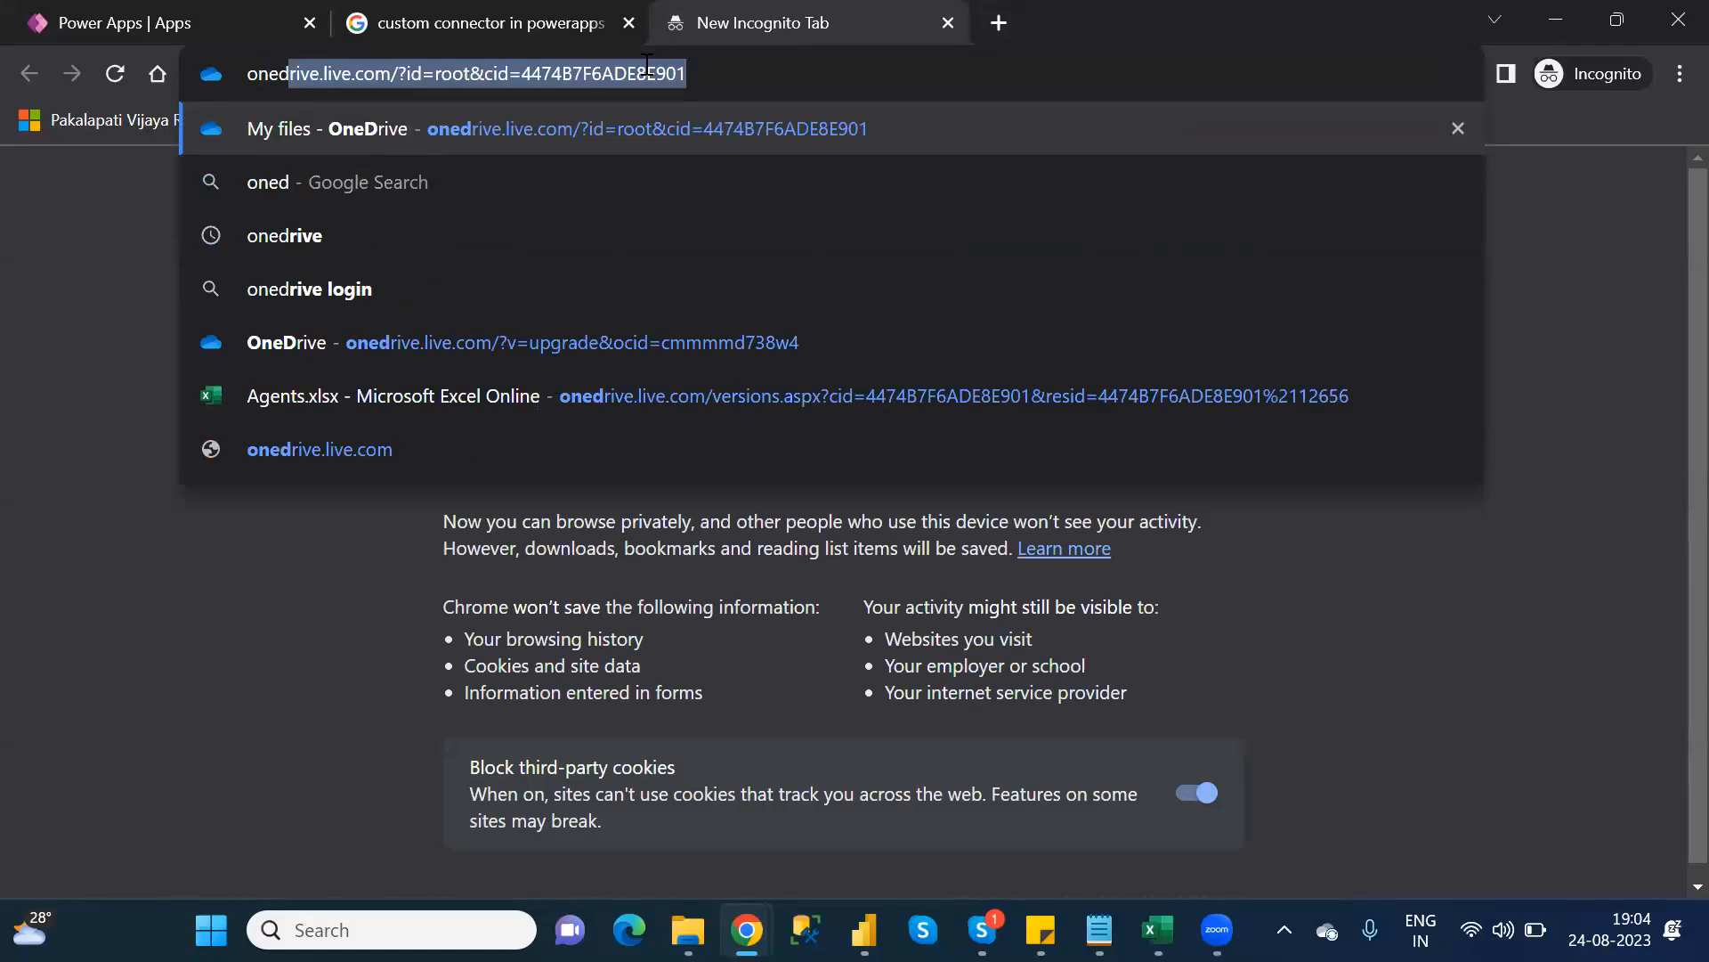
pyautogui.press('Return')
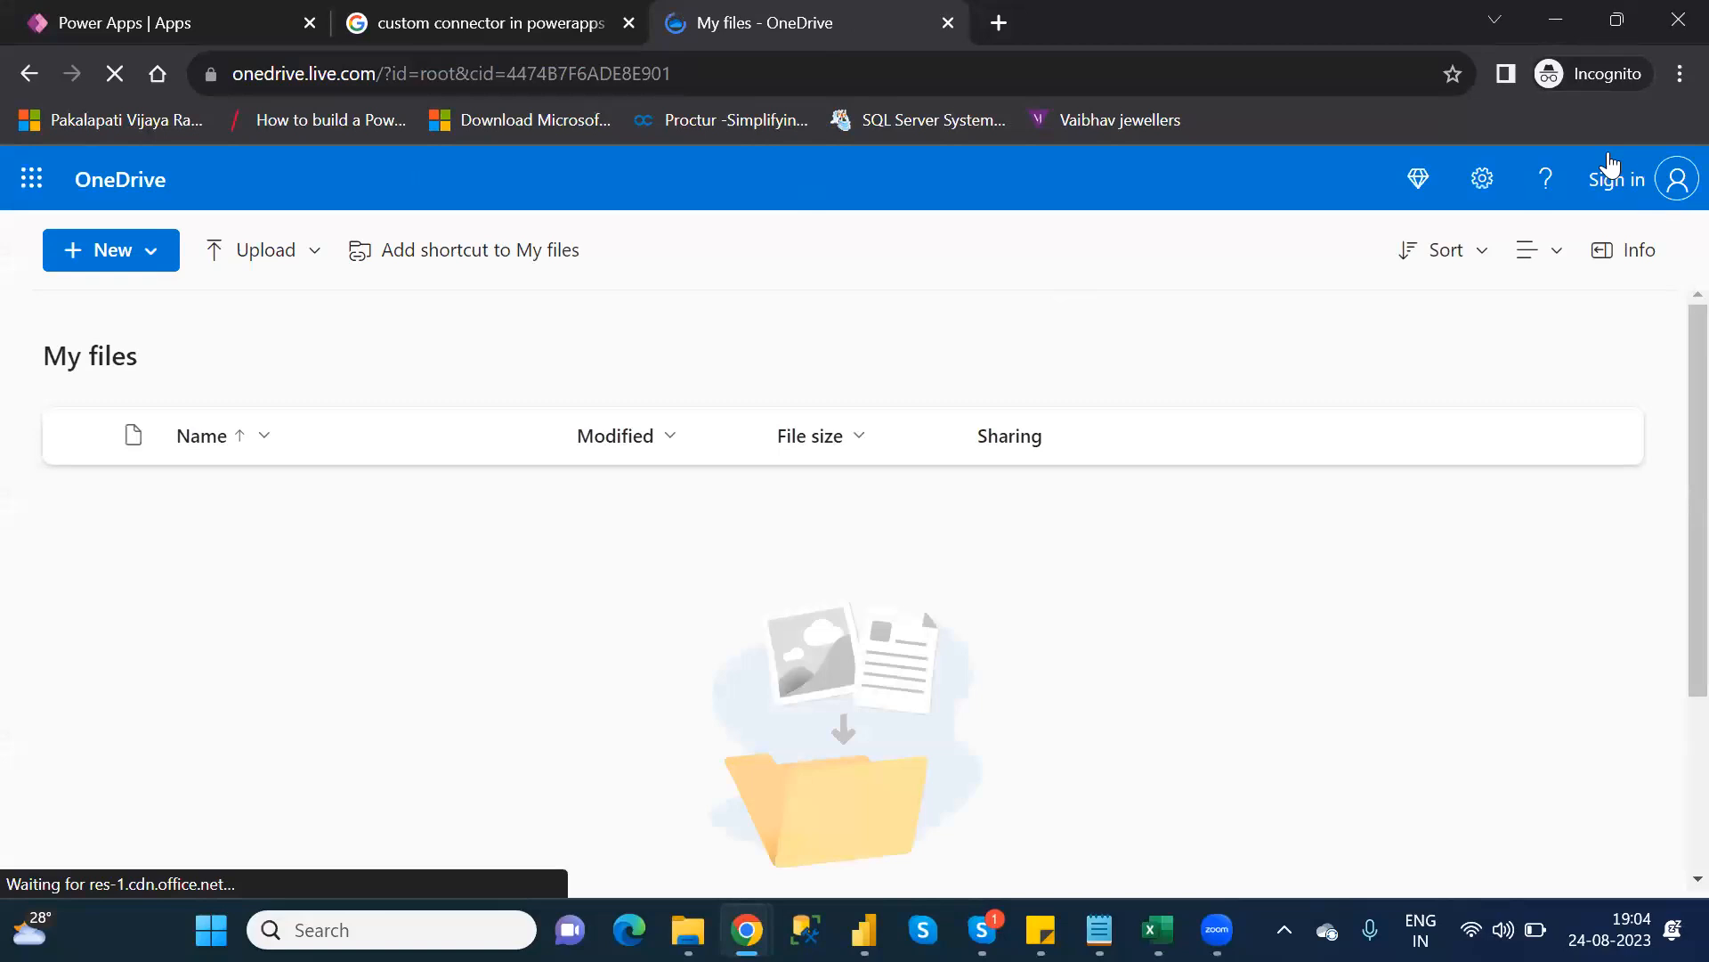
pyautogui.click(1670, 189)
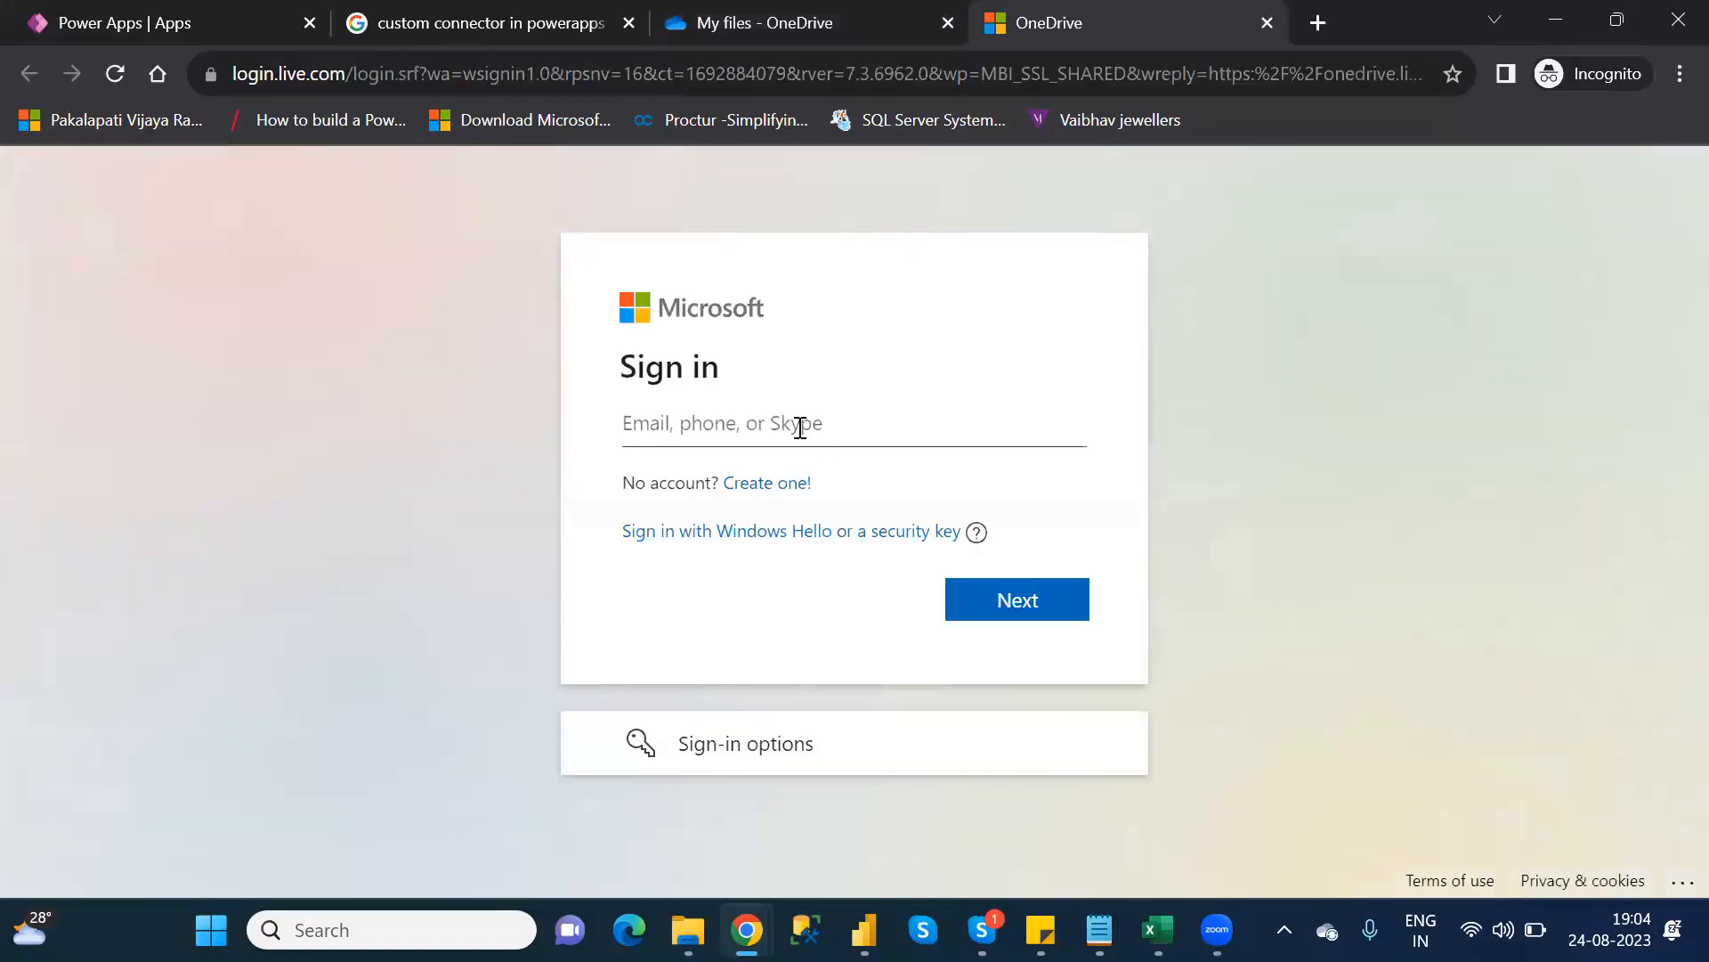
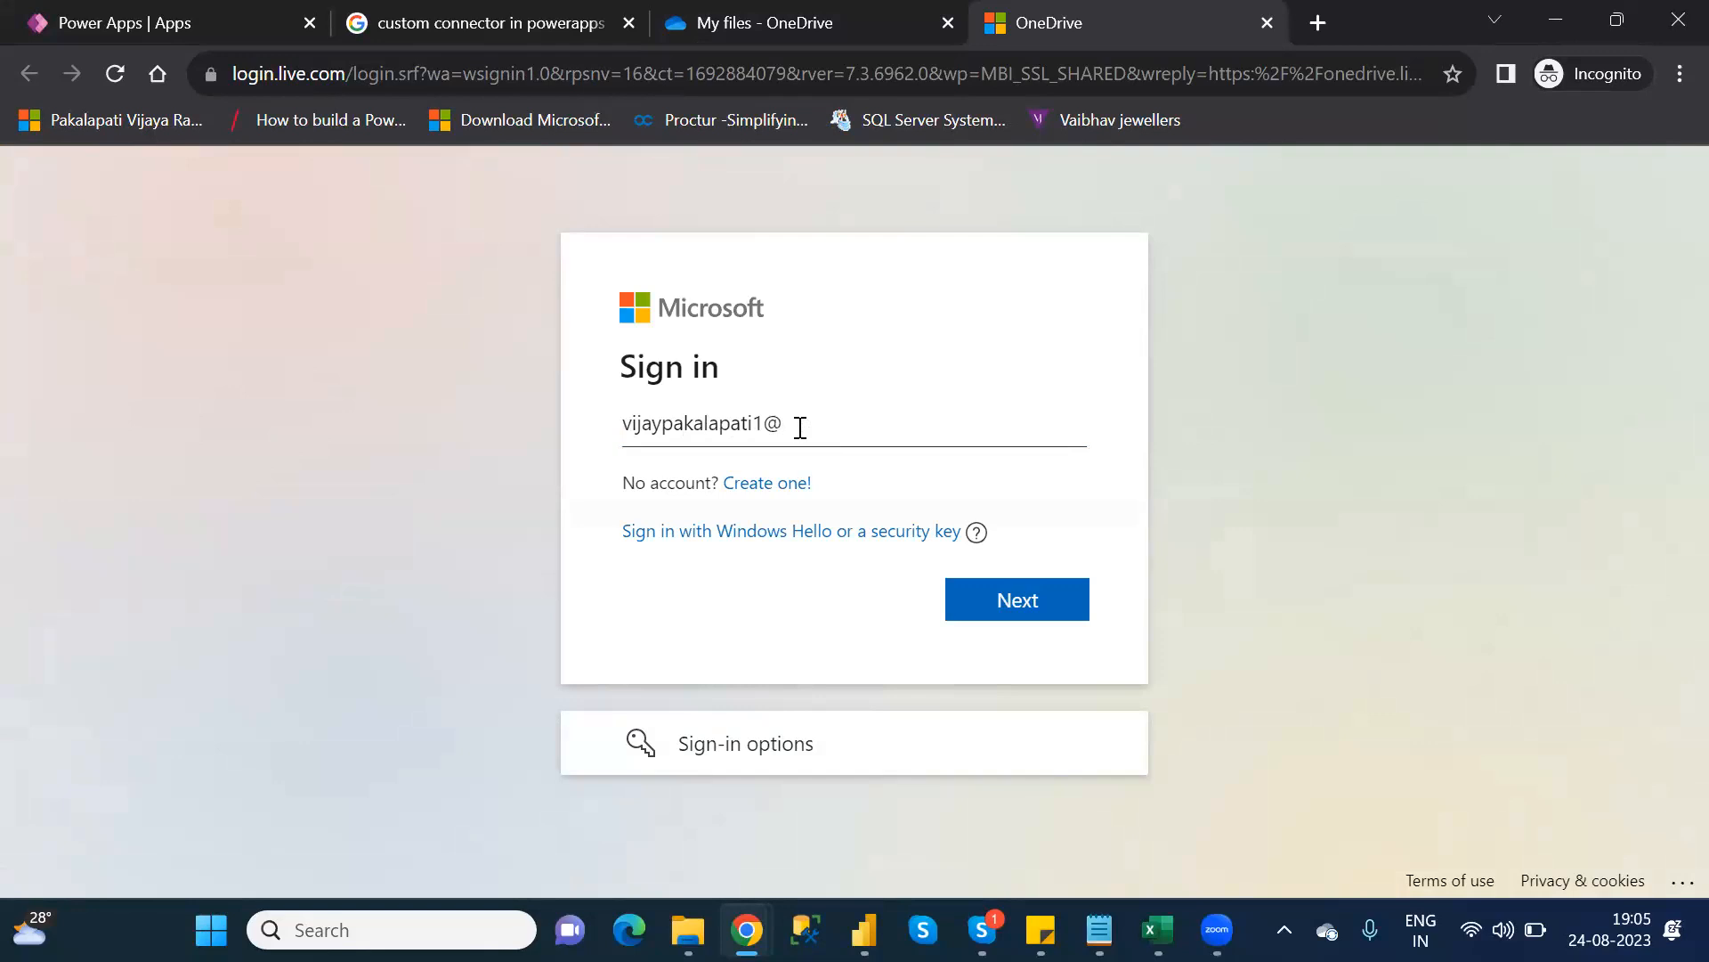
# Sign in to OneDrive with the account e-mail and password, choosing to stay signed in
pyautogui.press('Return')
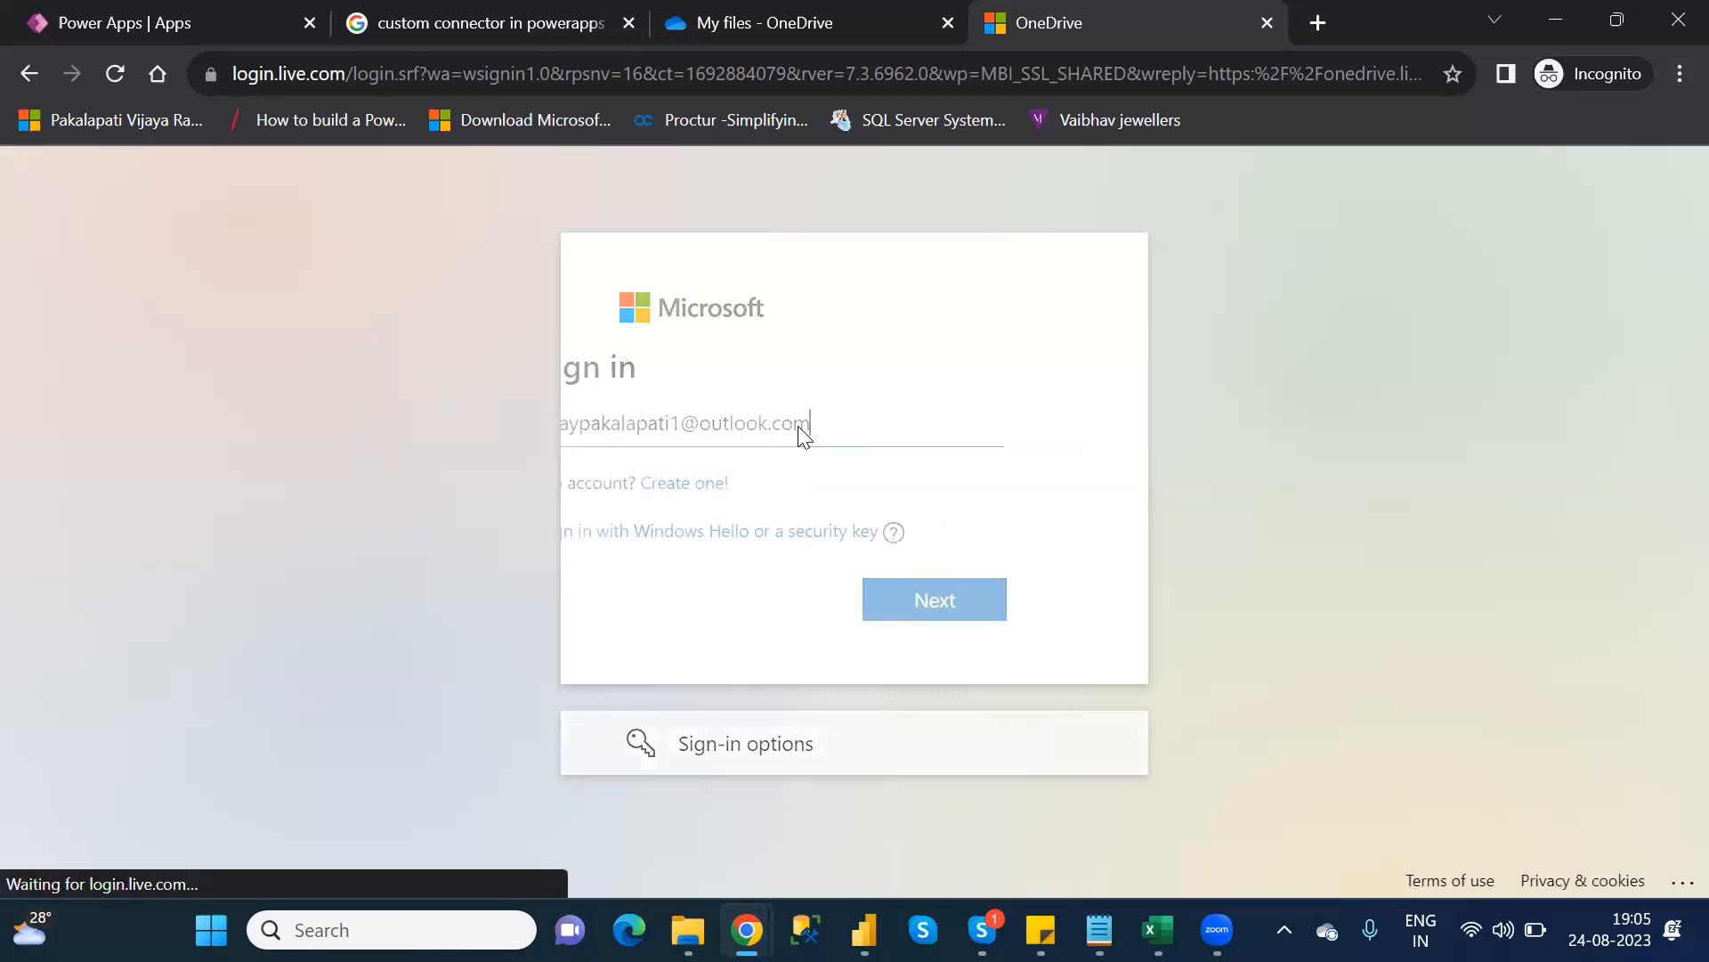
pyautogui.write('********')
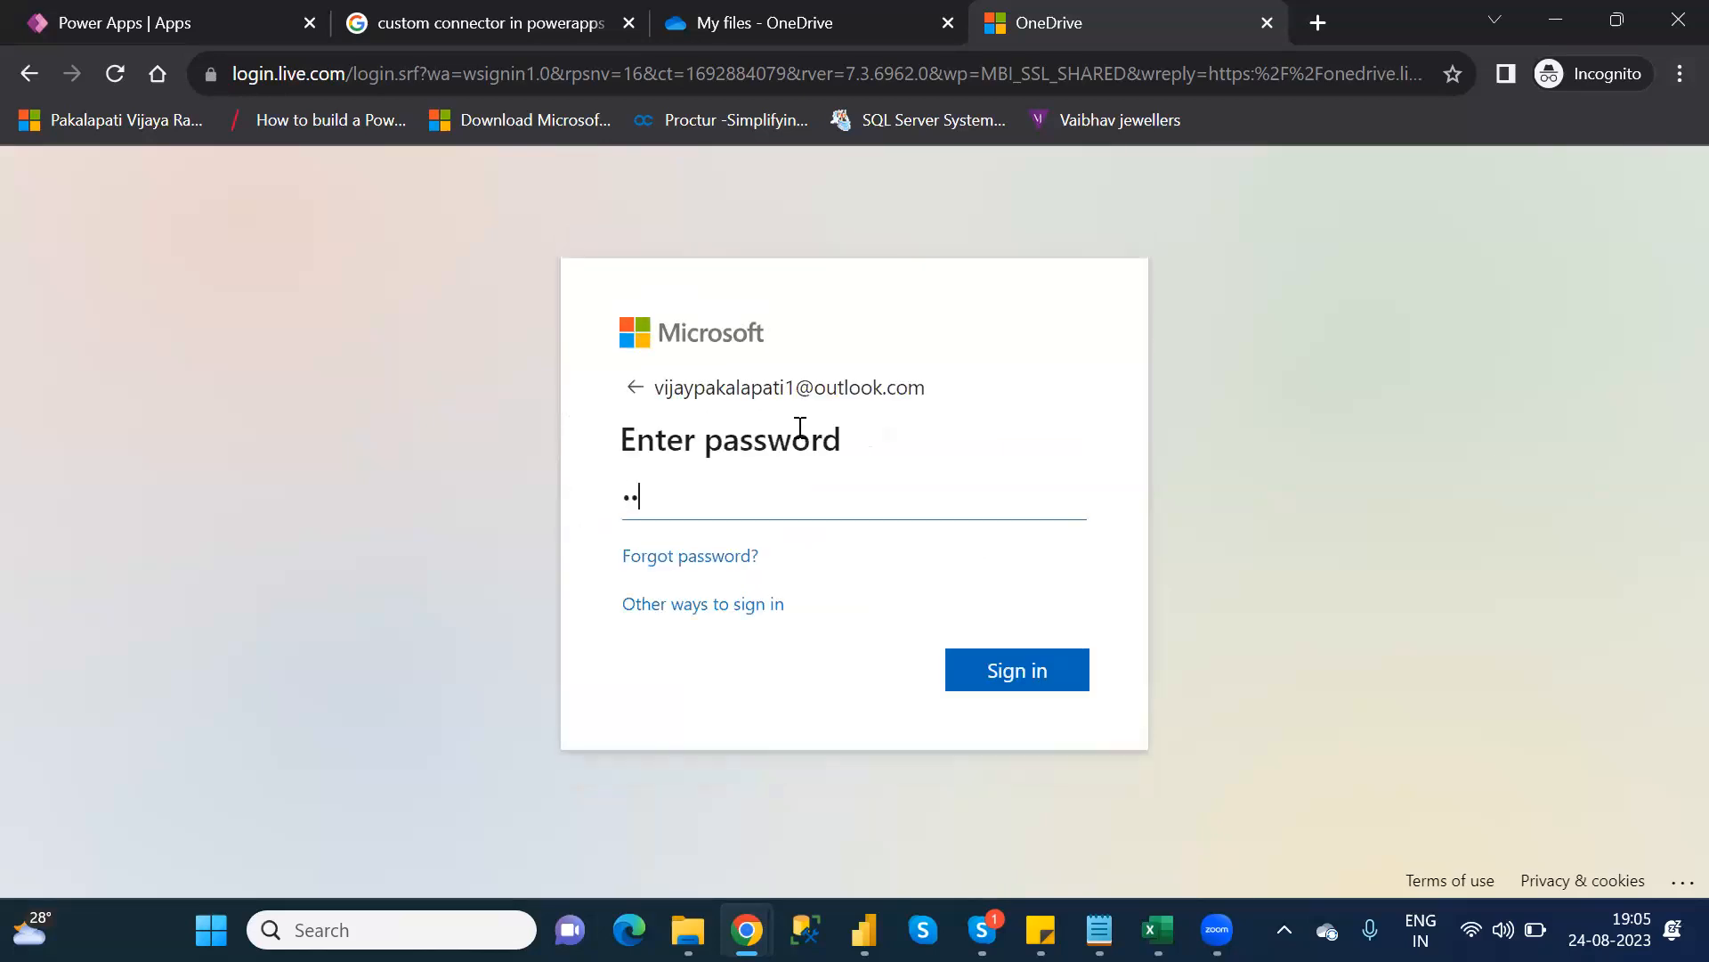
pyautogui.write('****')
pyautogui.press('Return')
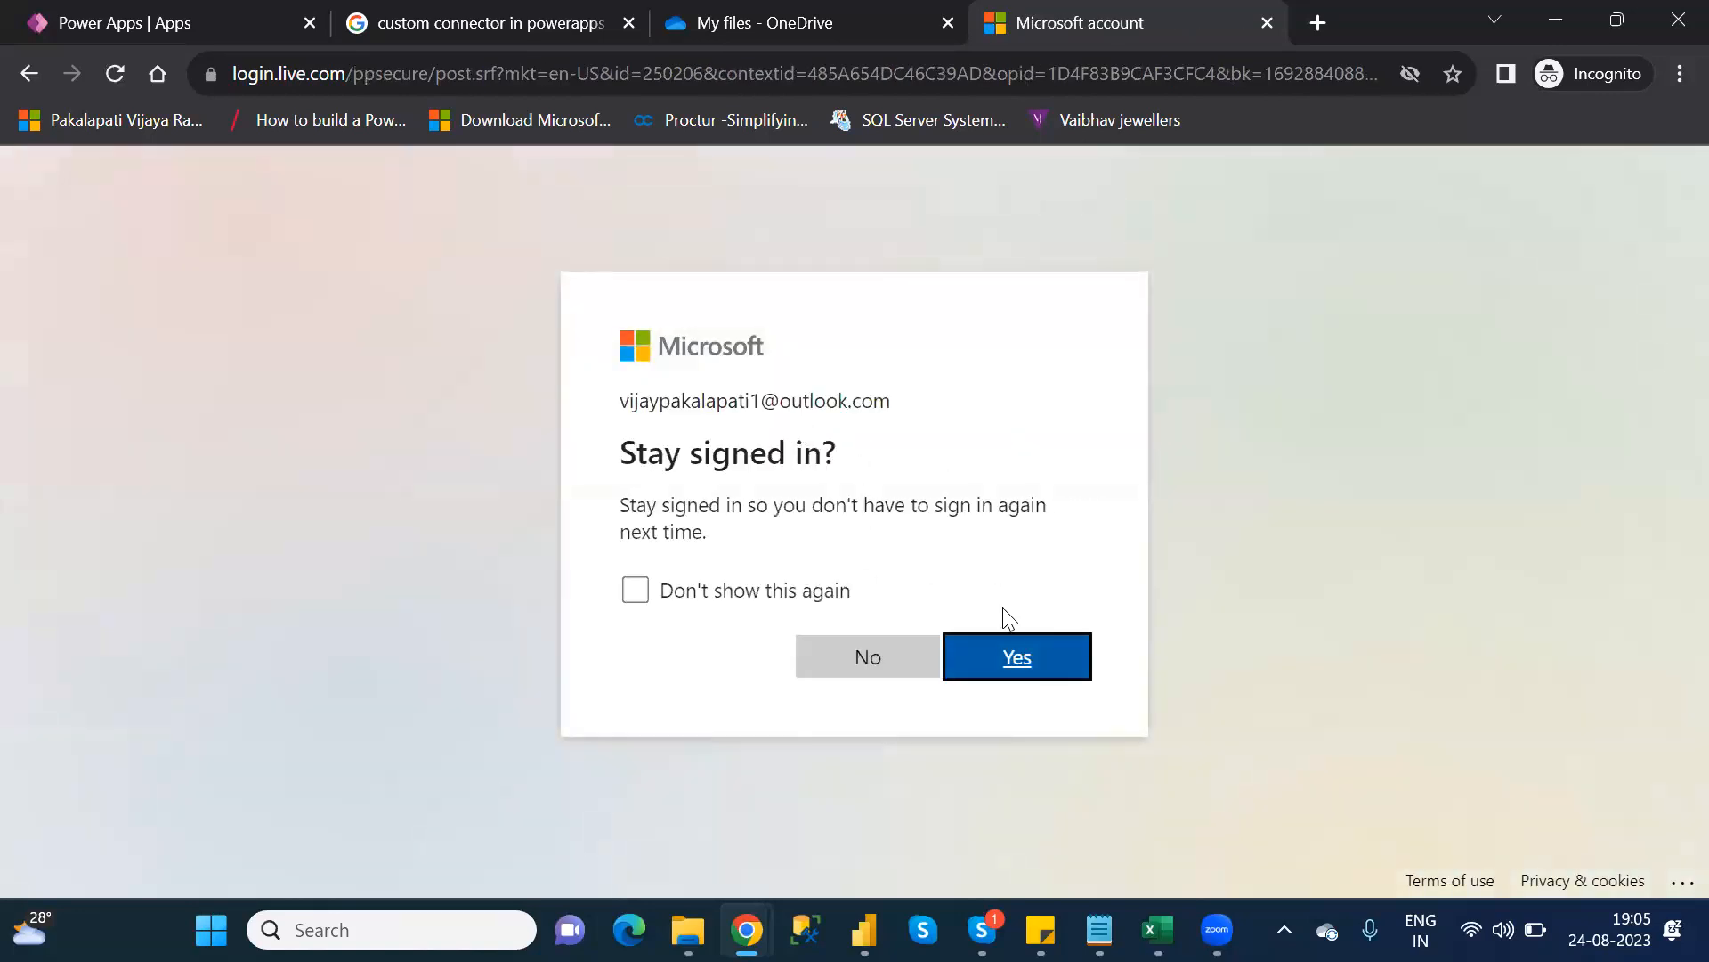
pyautogui.click(1038, 655)
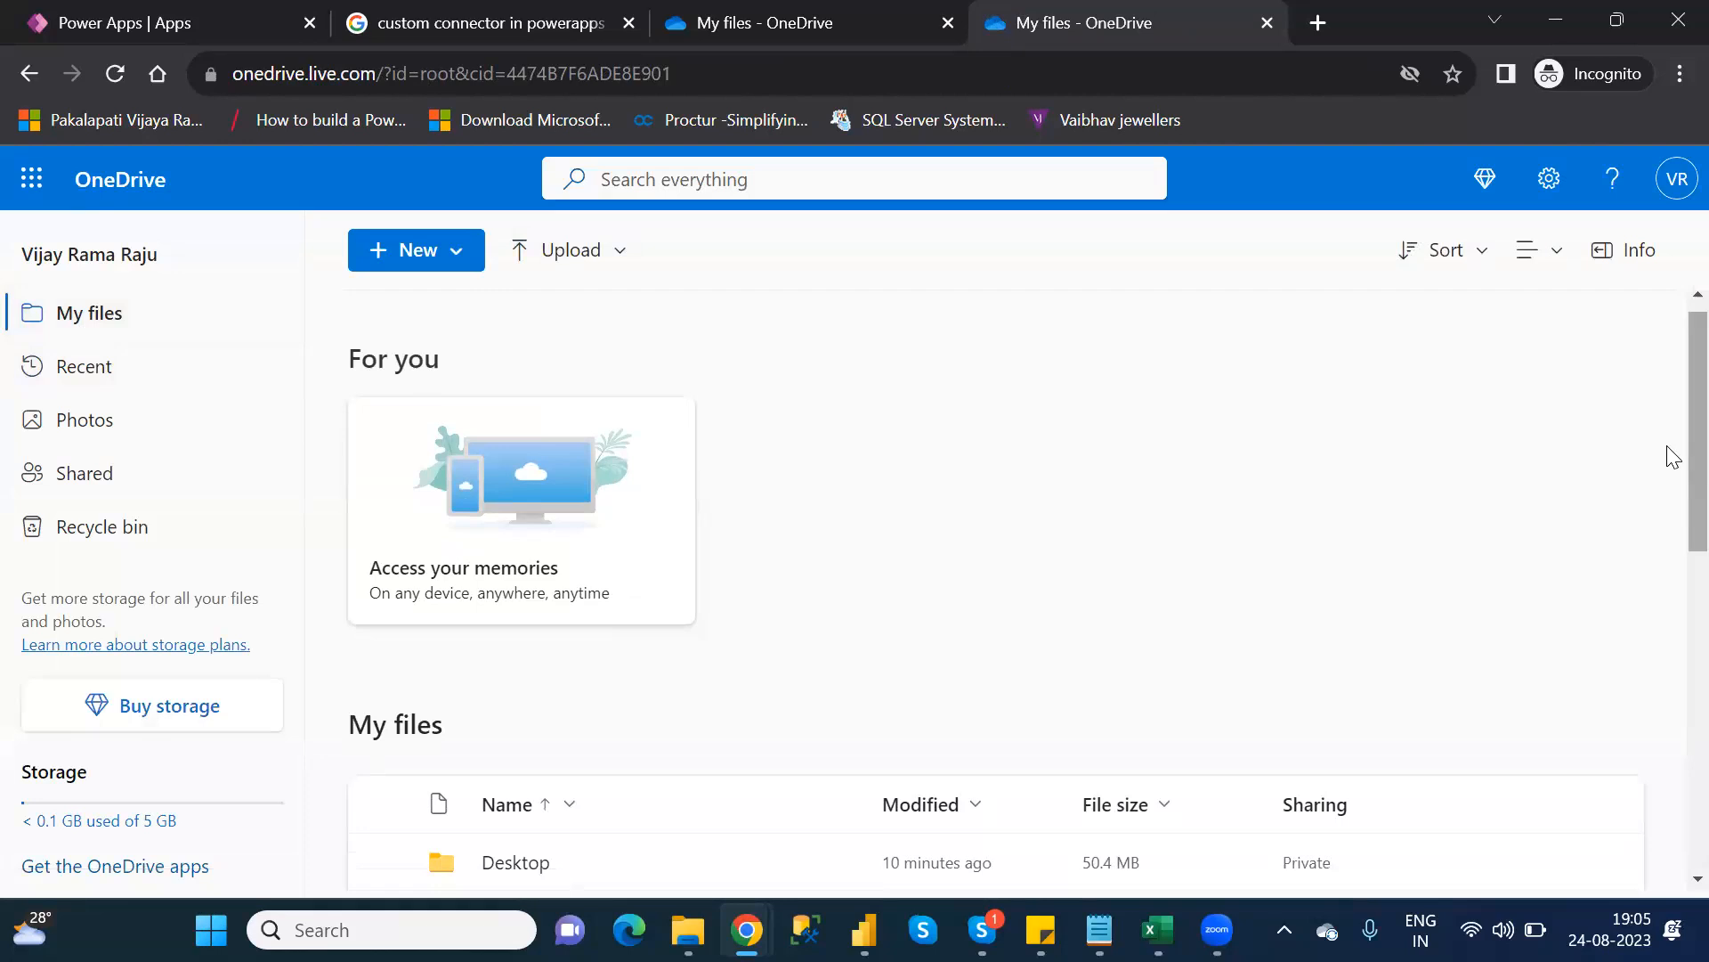
# Scroll the OneDrive files, select Customers_DefaultCanvasApp in Power Apps, then bring Notepad forward
pyautogui.scroll(-2, 1671, 458)
pyautogui.scroll(-3, 1671, 634)
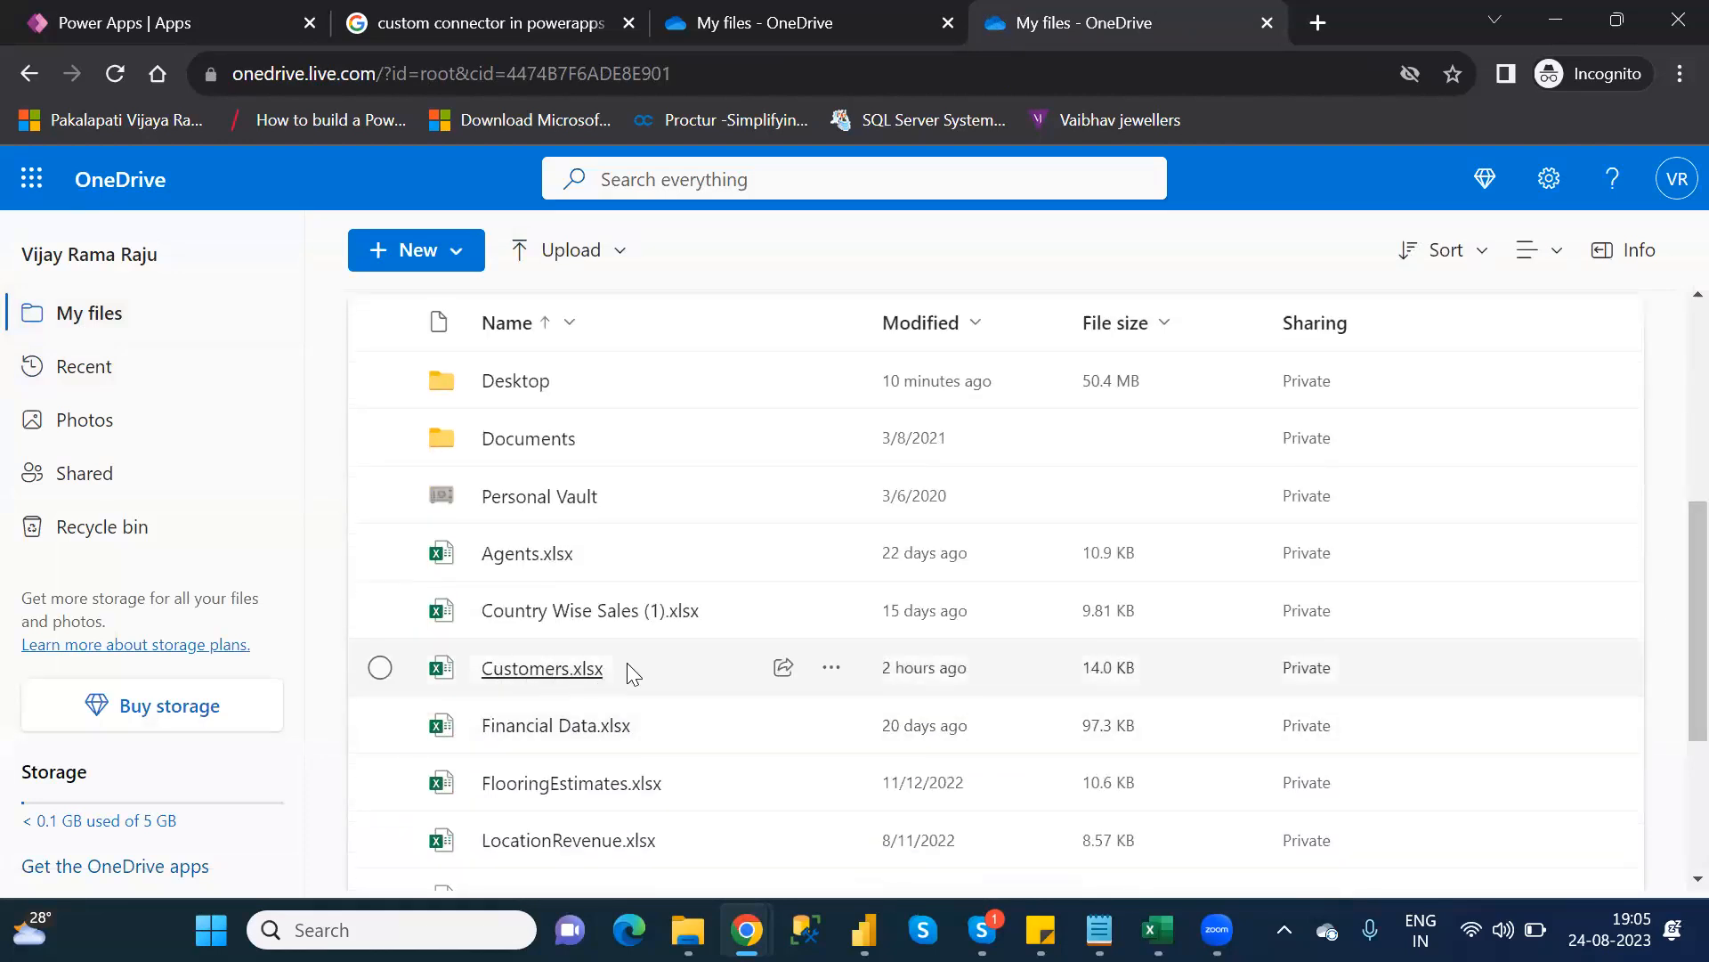
pyautogui.click(148, 18)
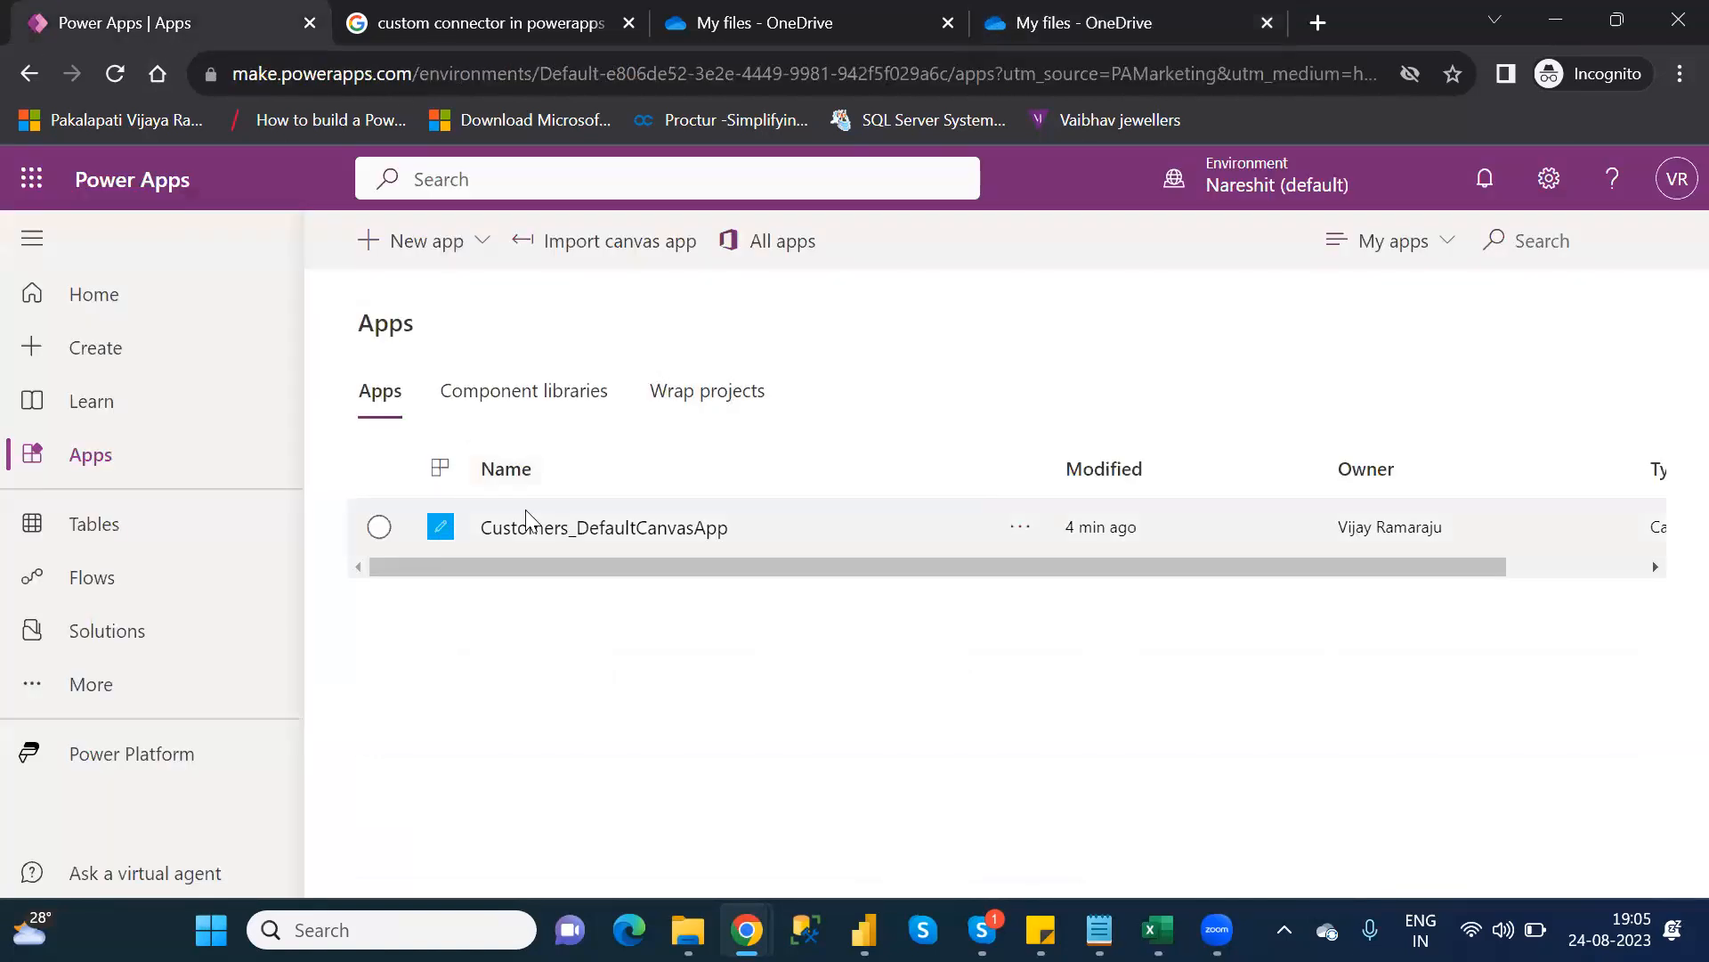
pyautogui.click(380, 534)
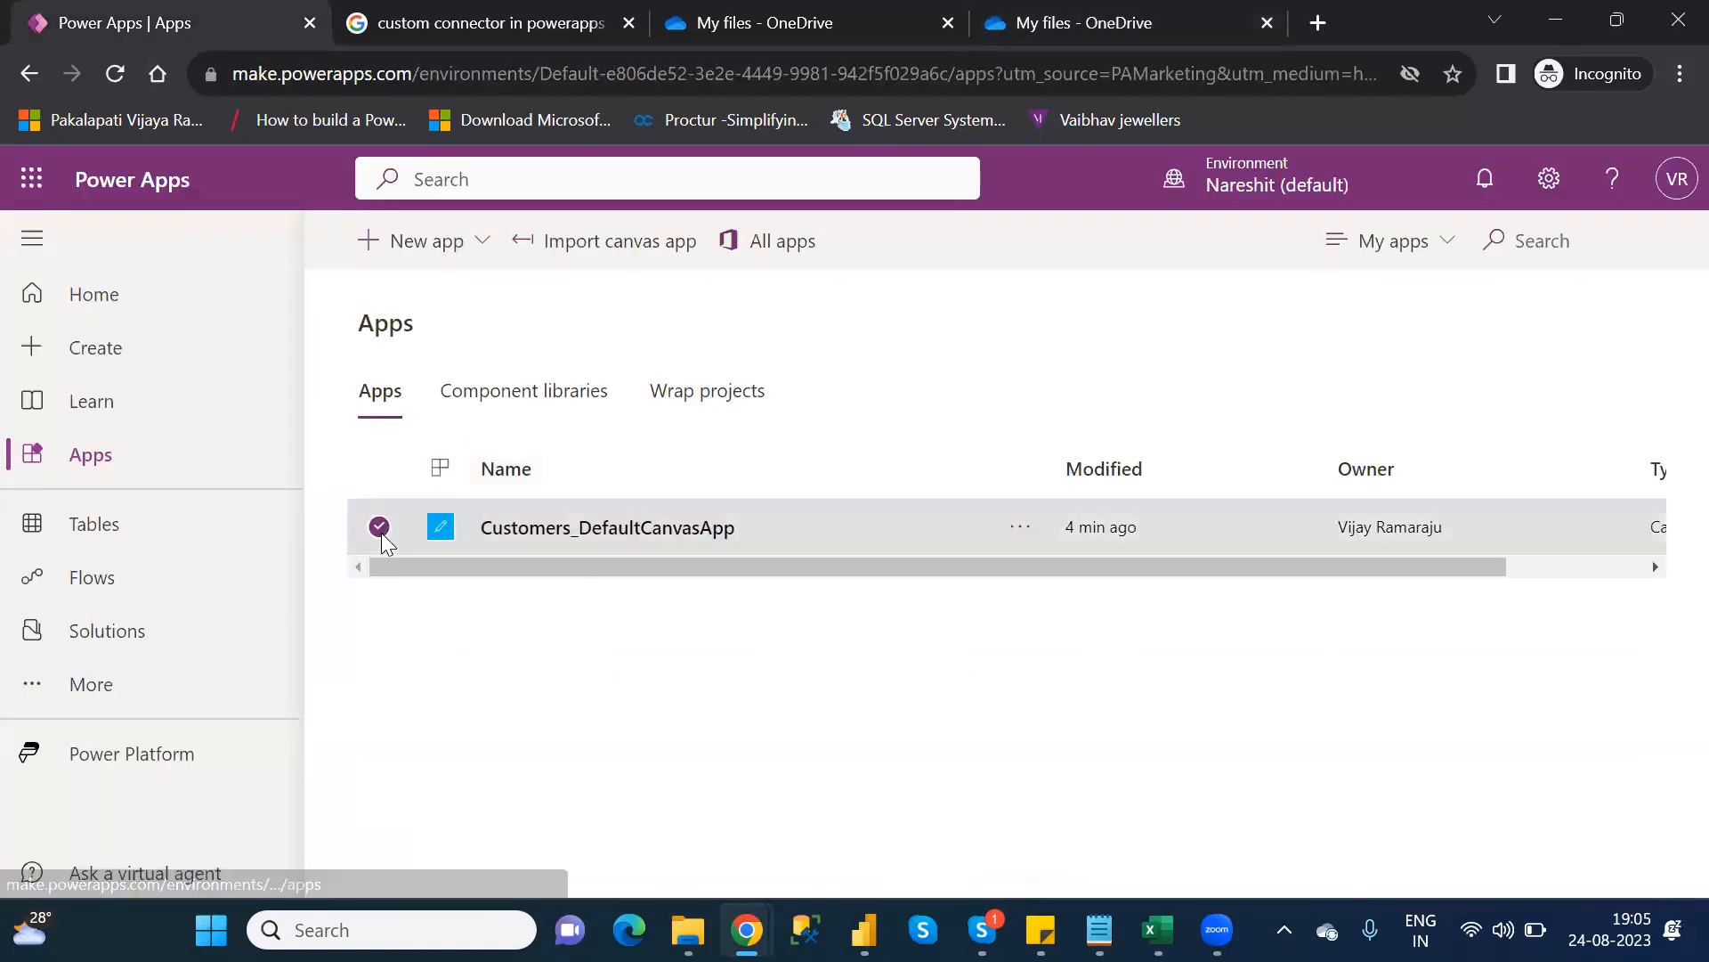
pyautogui.moveTo(1099, 930)
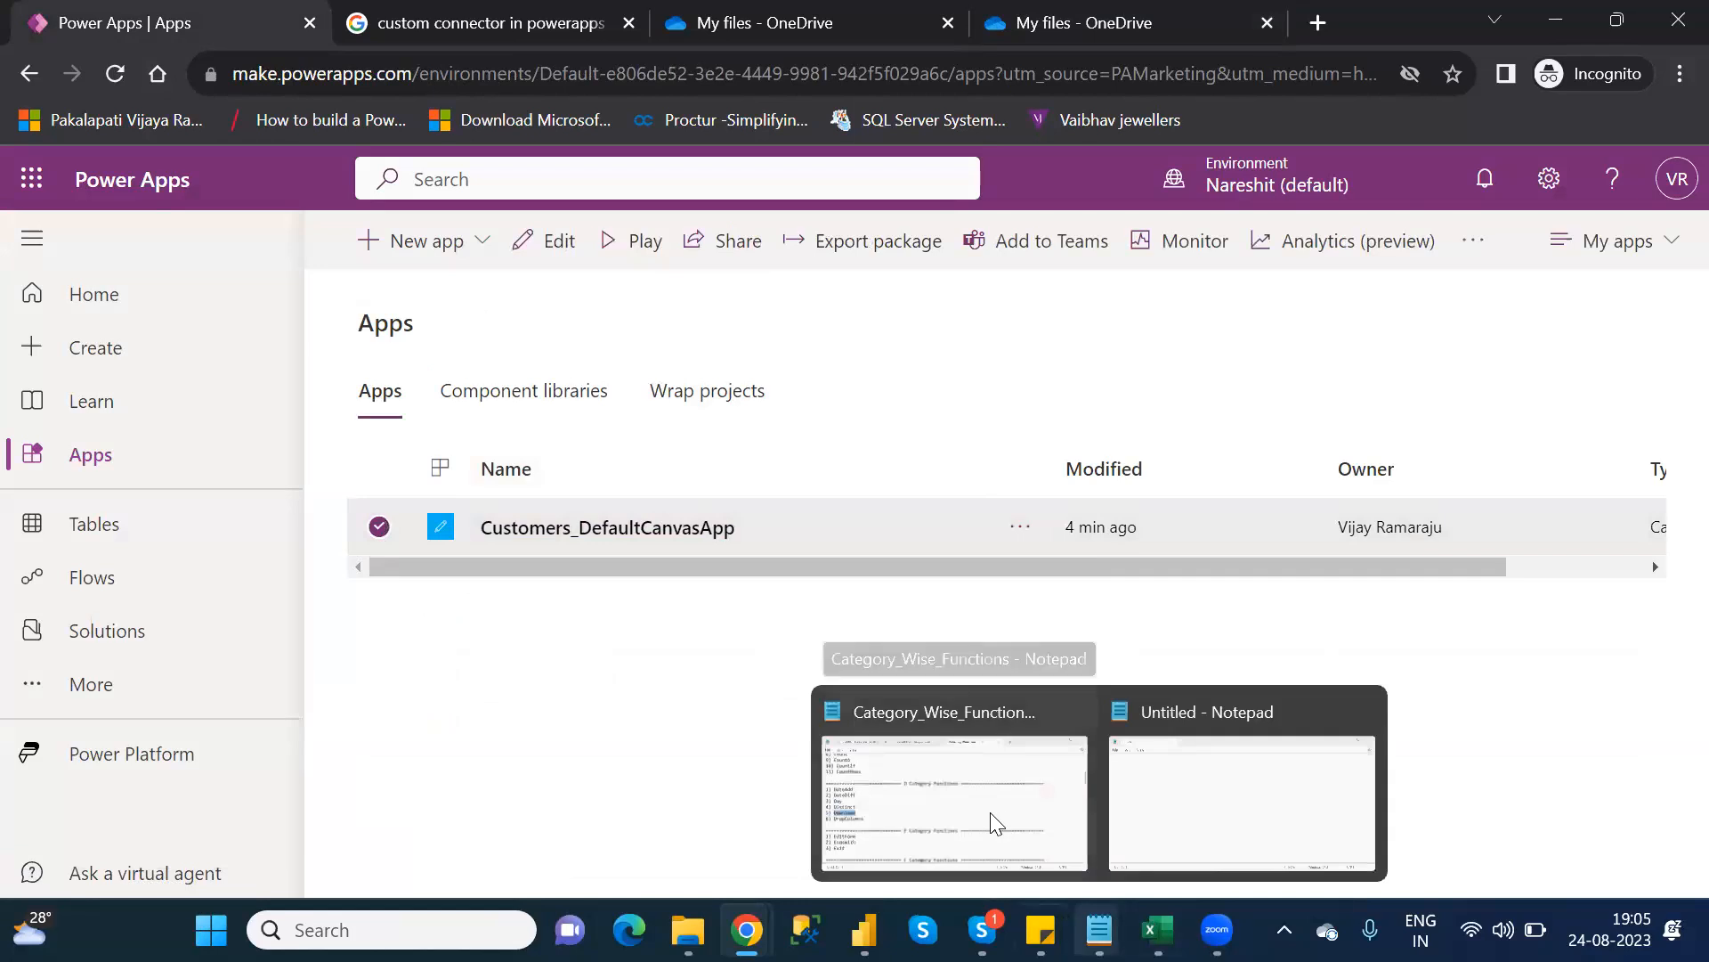
pyautogui.click(817, 690)
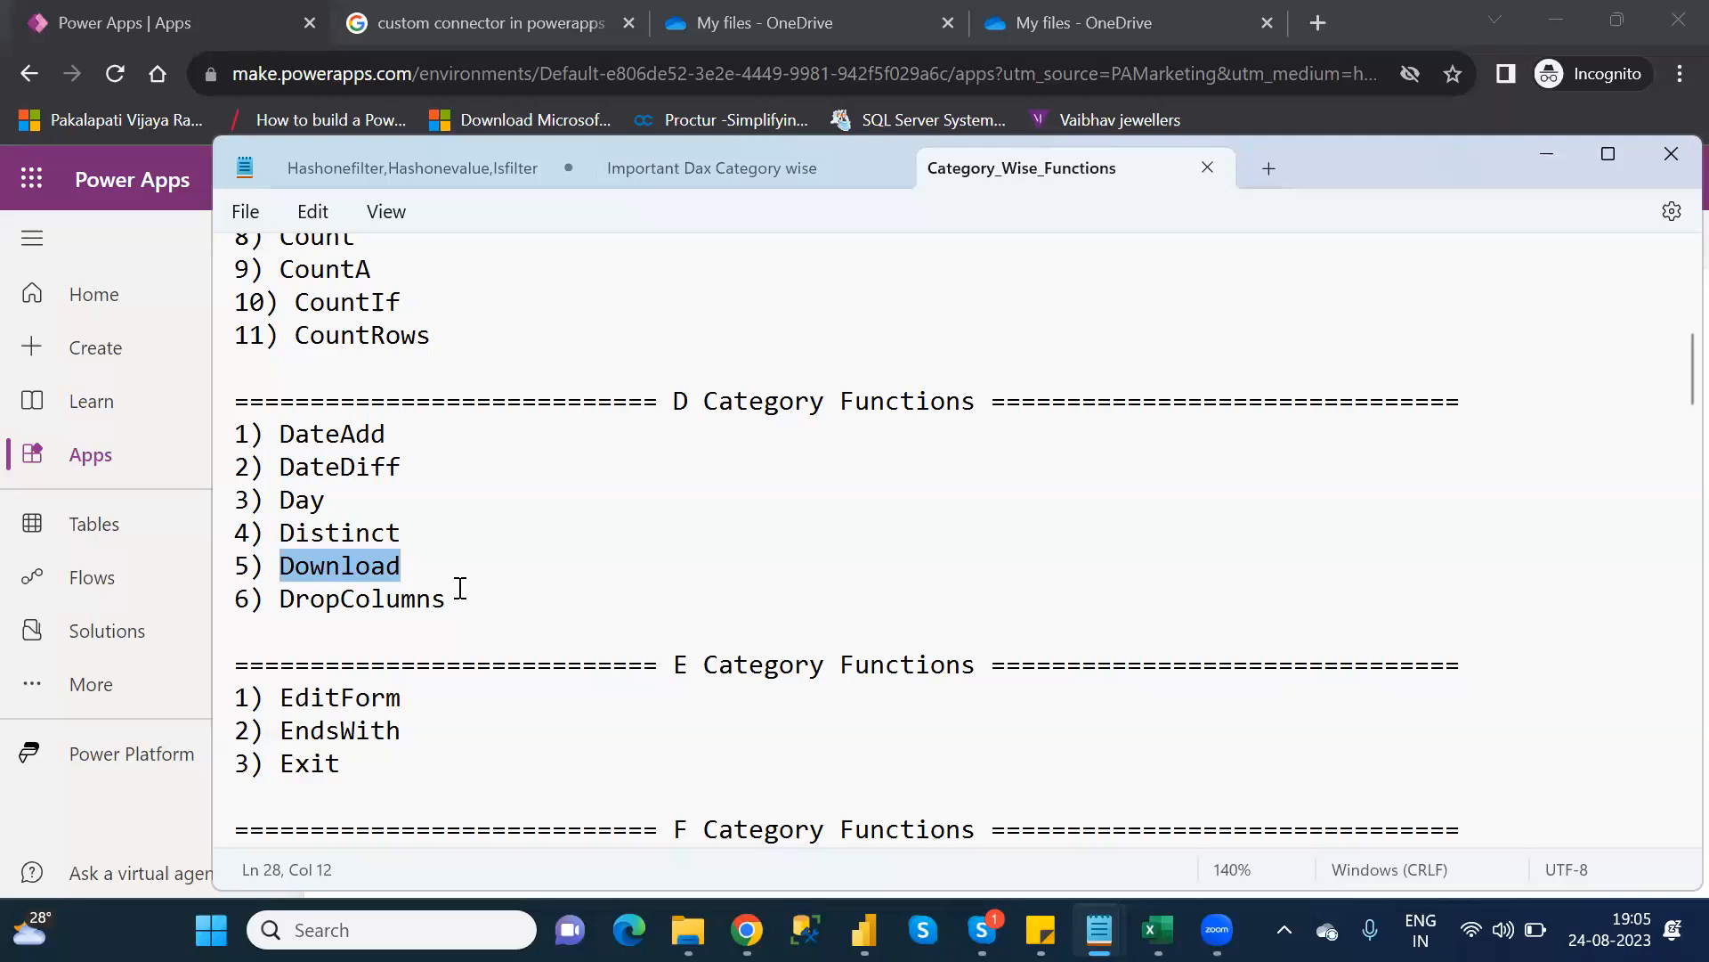
# Leave the Notepad function list with Alt+Tab, returning to the Power Apps apps list
pyautogui.hotkey('alt', 'Tab')
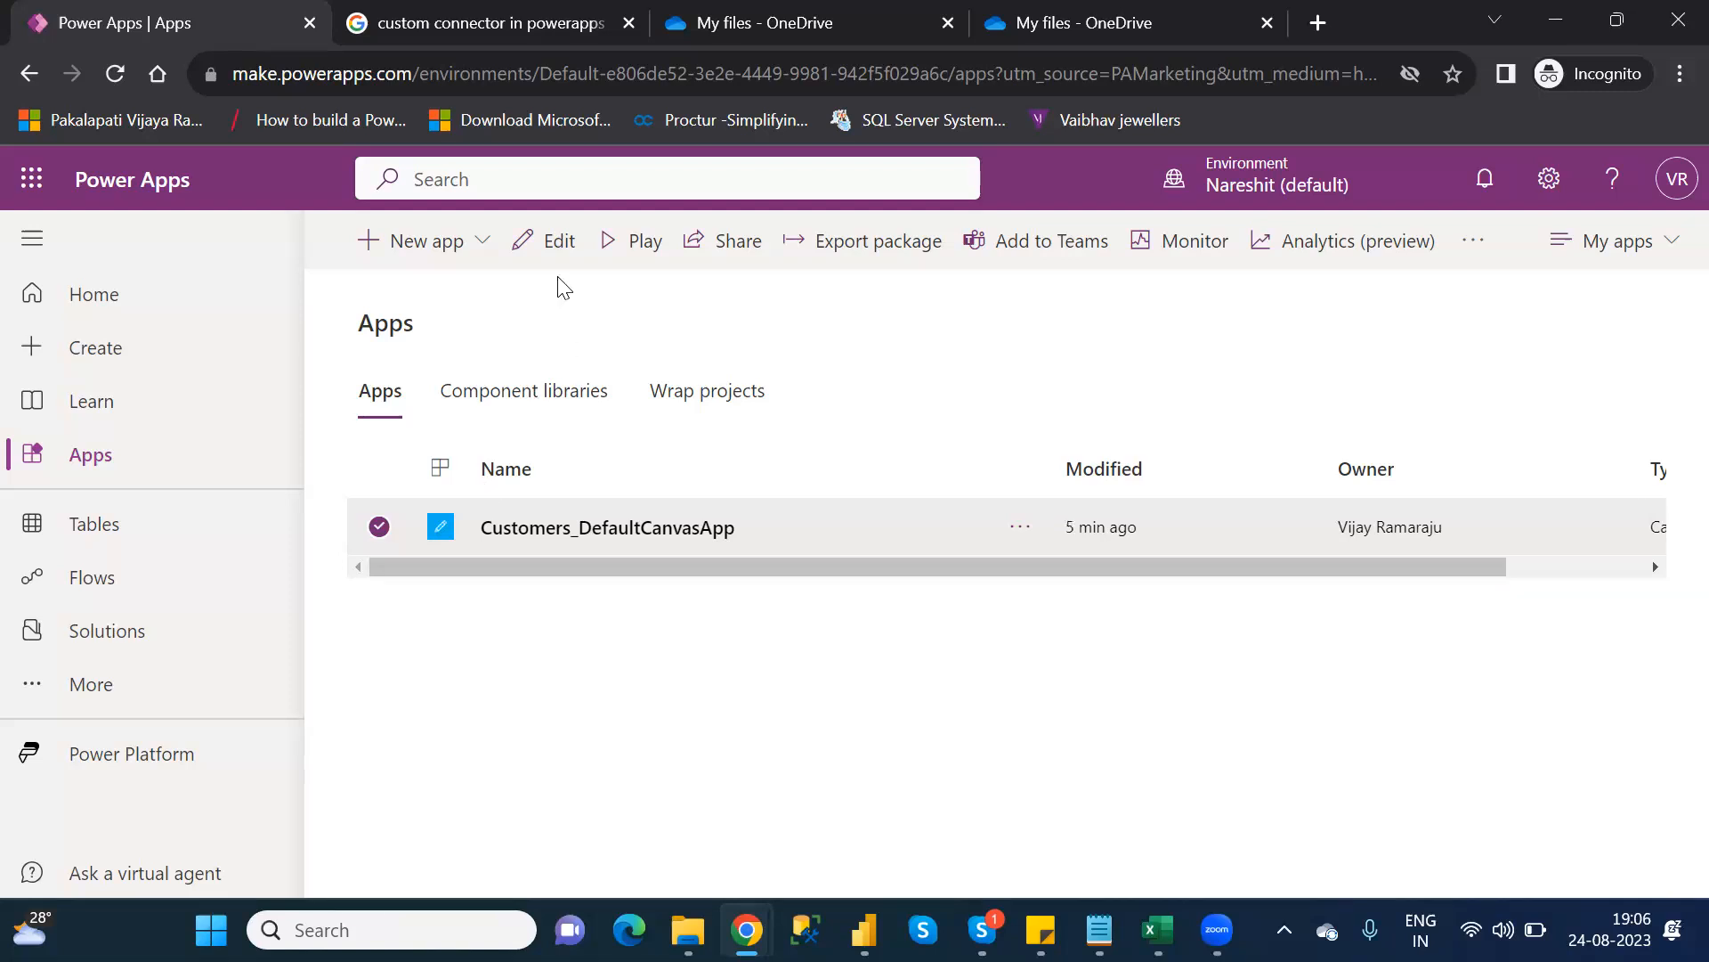
# Open Customers_DefaultCanvasApp in Power Apps Studio with Edit and skip the Welcome dialog
pyautogui.click(555, 241)
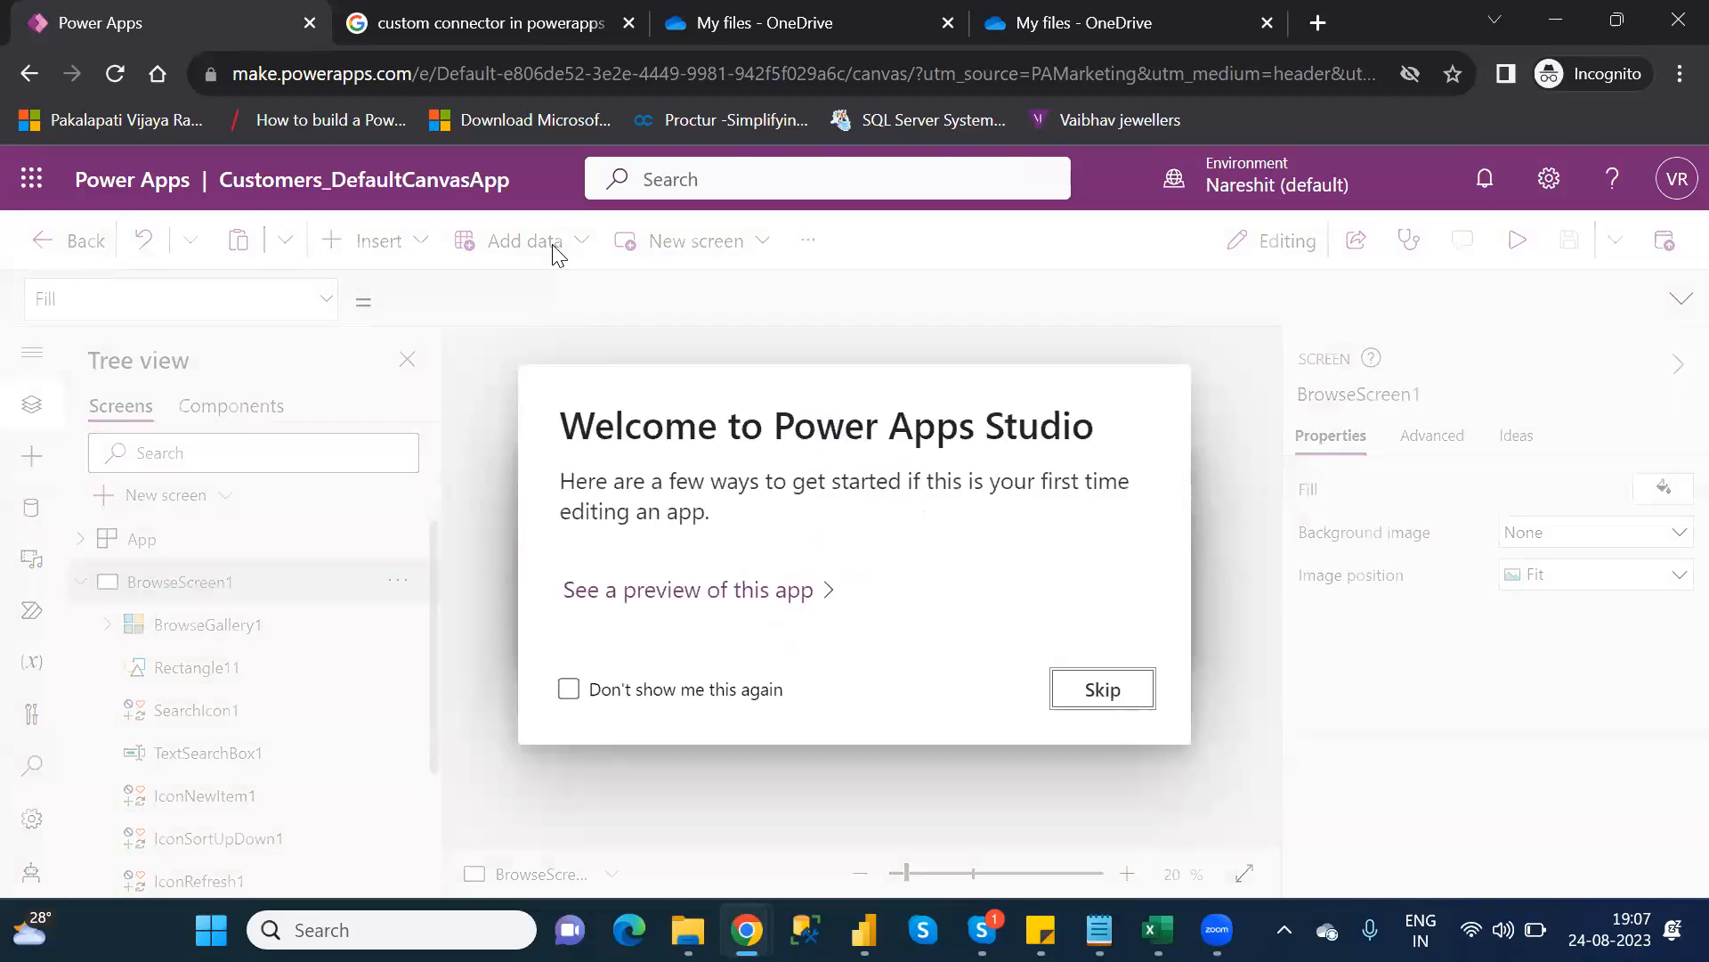
pyautogui.click(1129, 684)
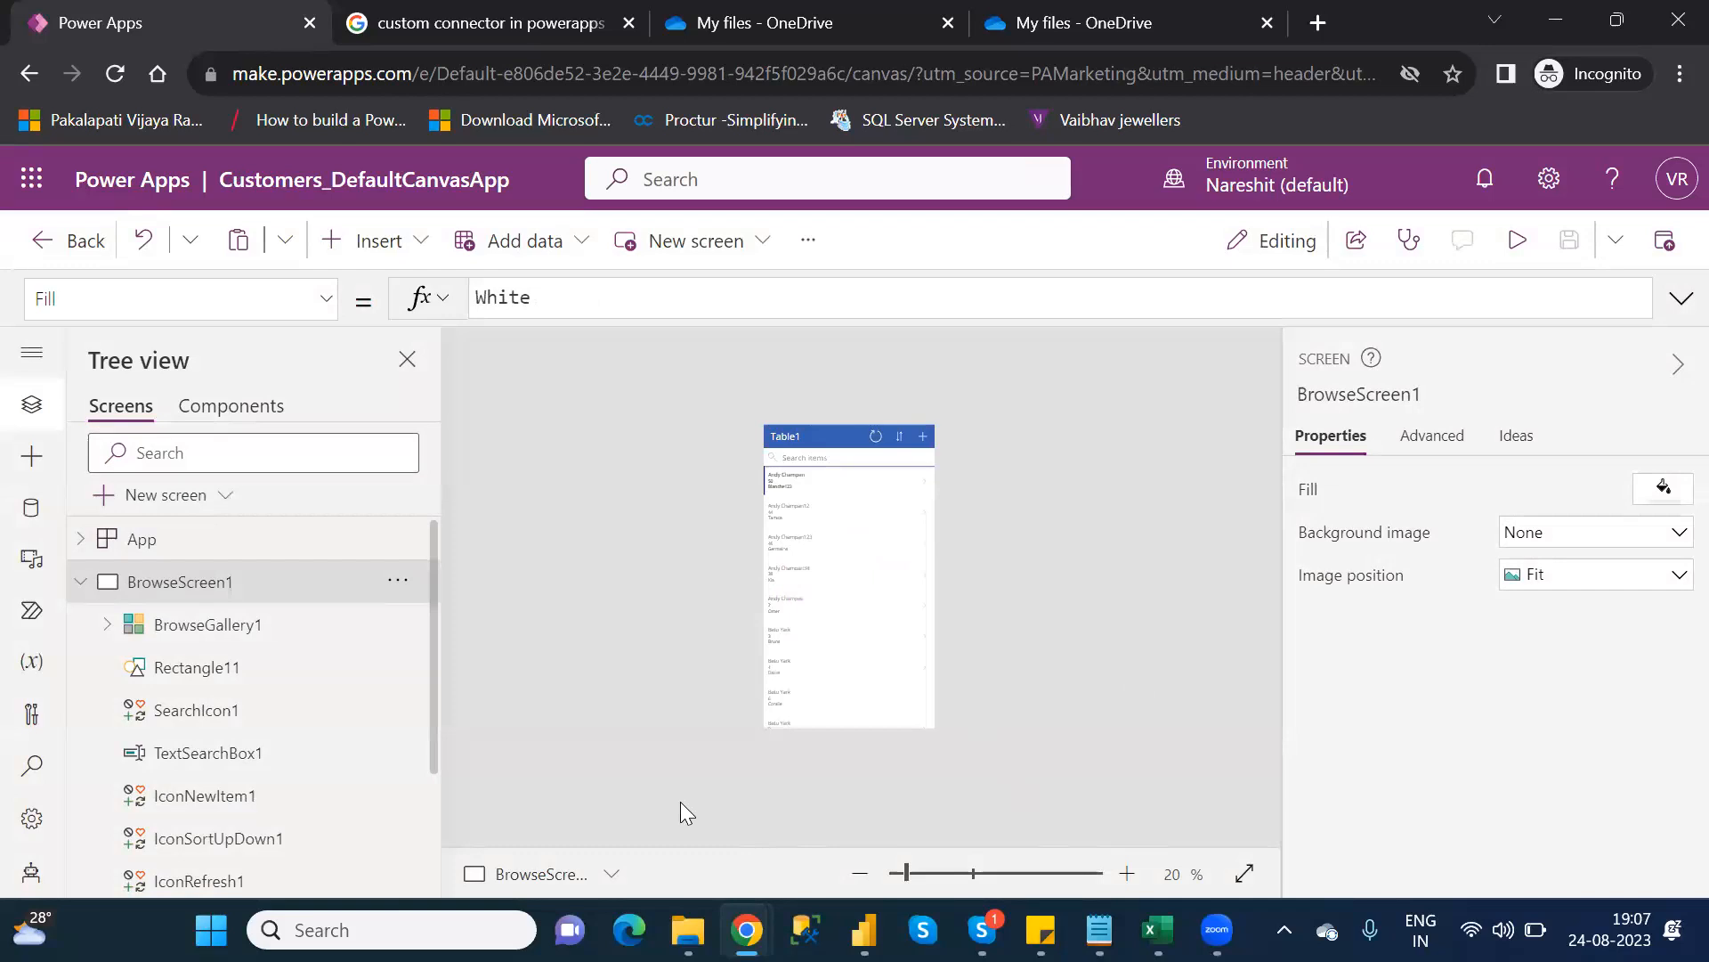
# Collapse BrowseScreen1 in Tree view and add a blank Screen1, zooming the canvas to 48%
pyautogui.click(927, 884)
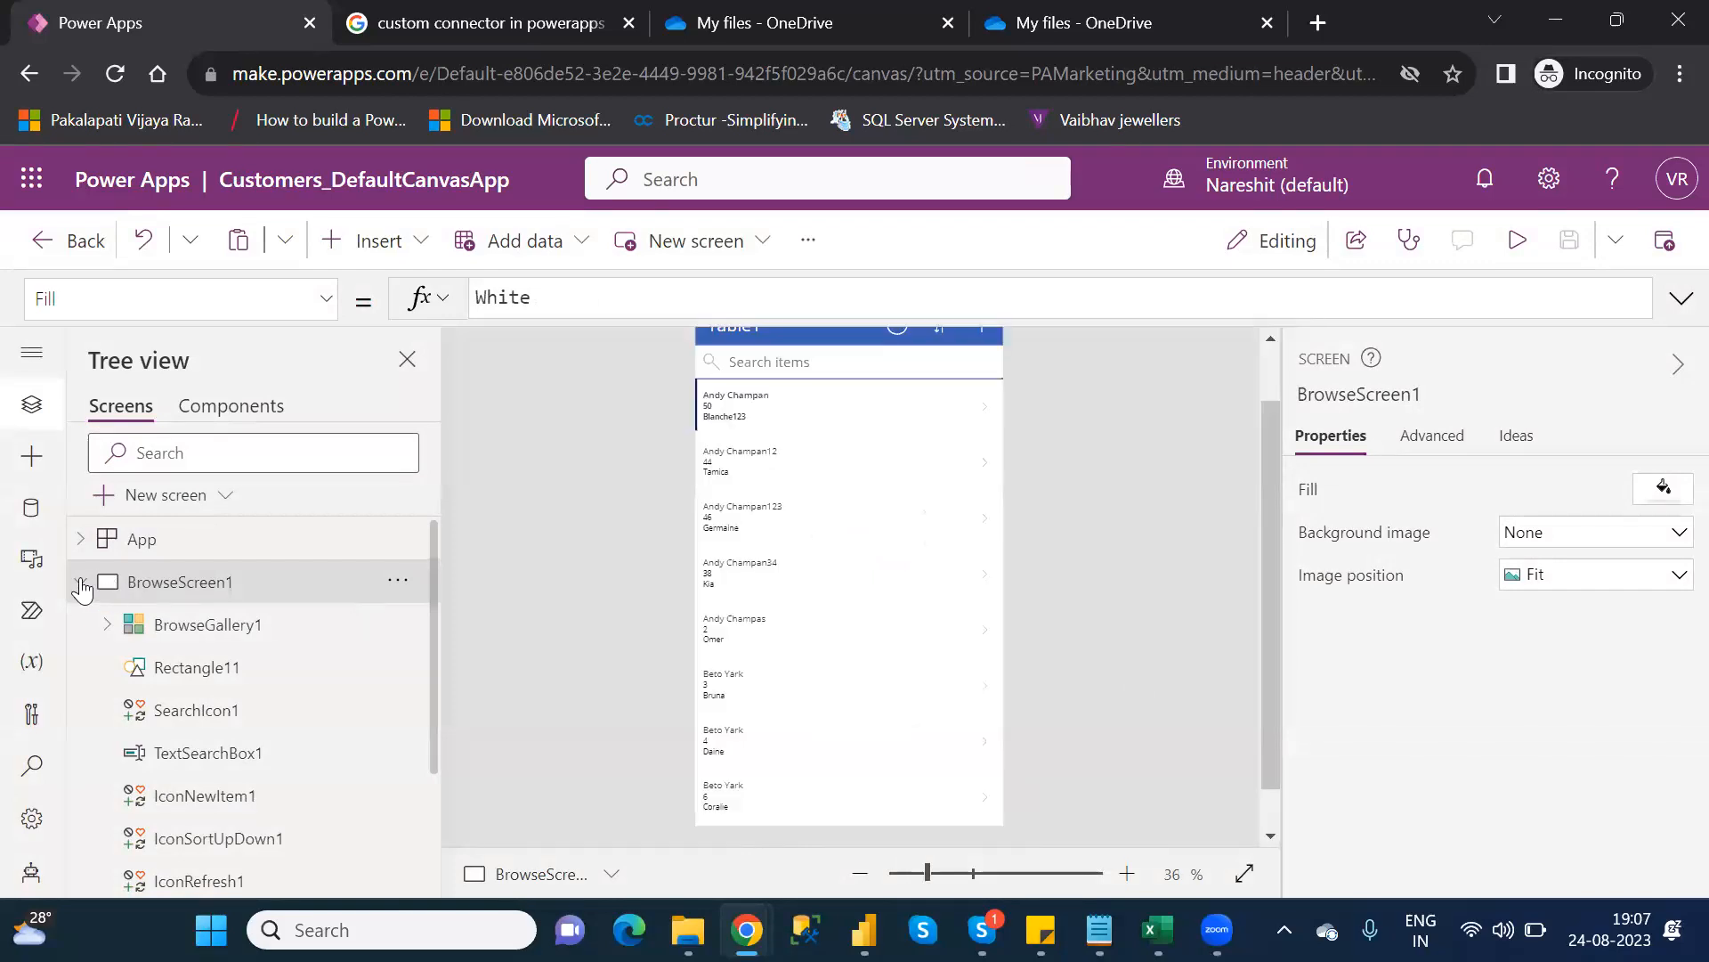
pyautogui.click(81, 581)
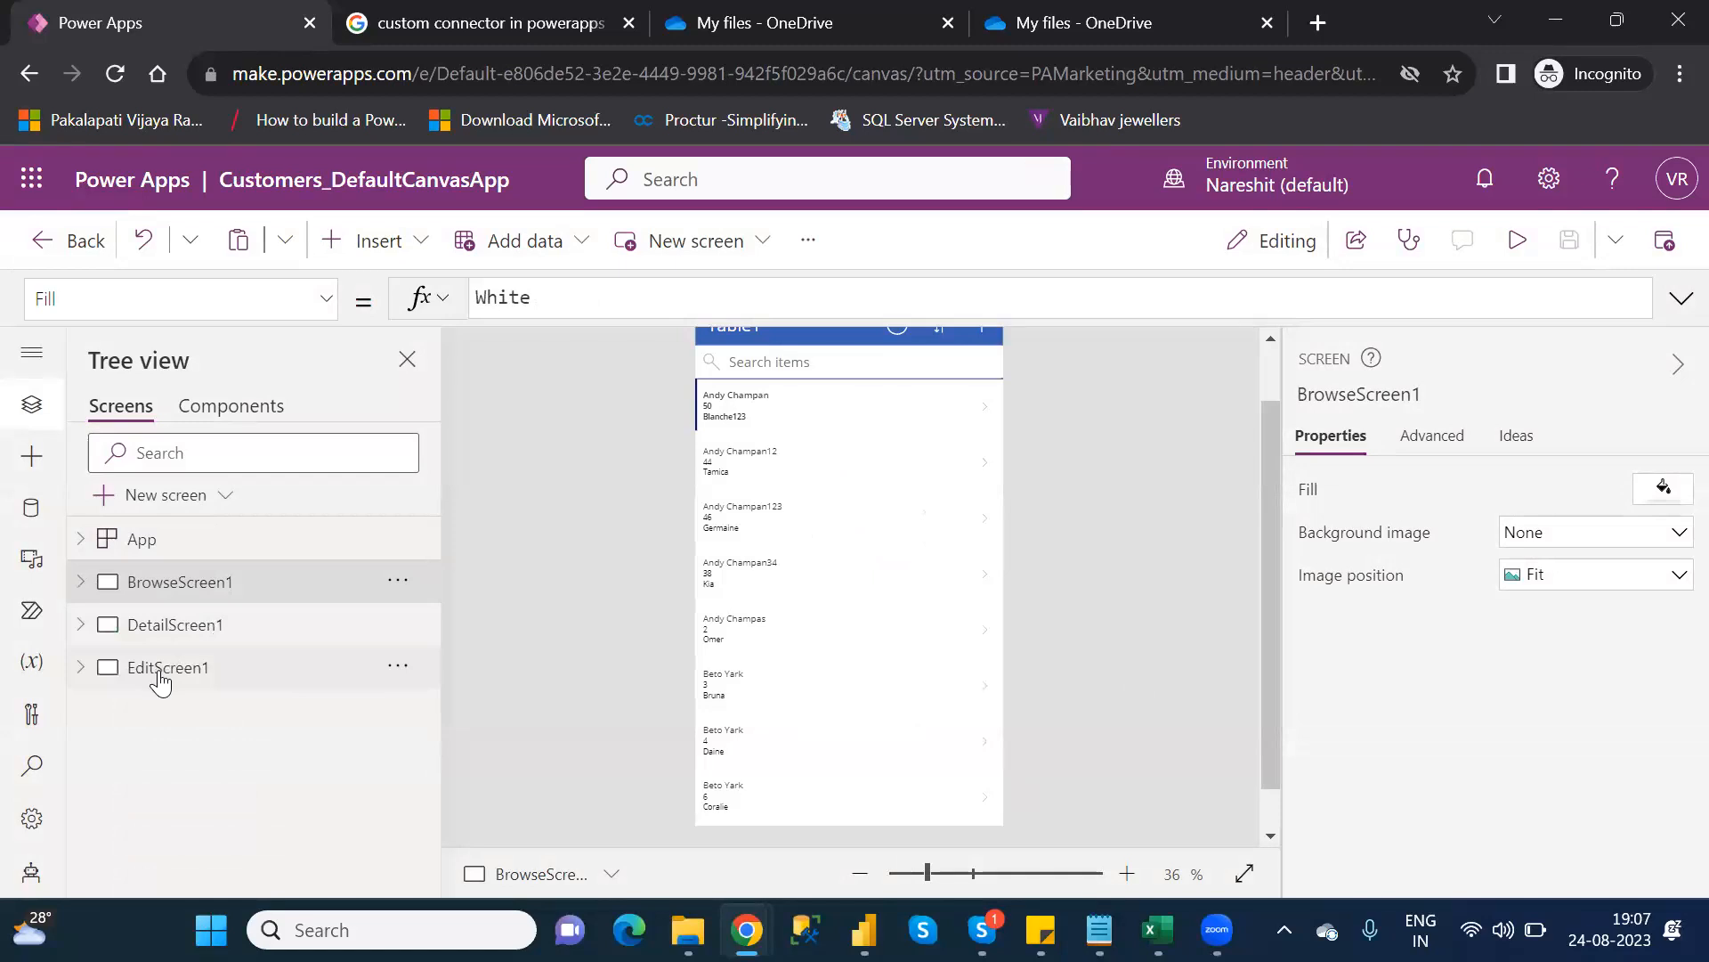
pyautogui.click(181, 499)
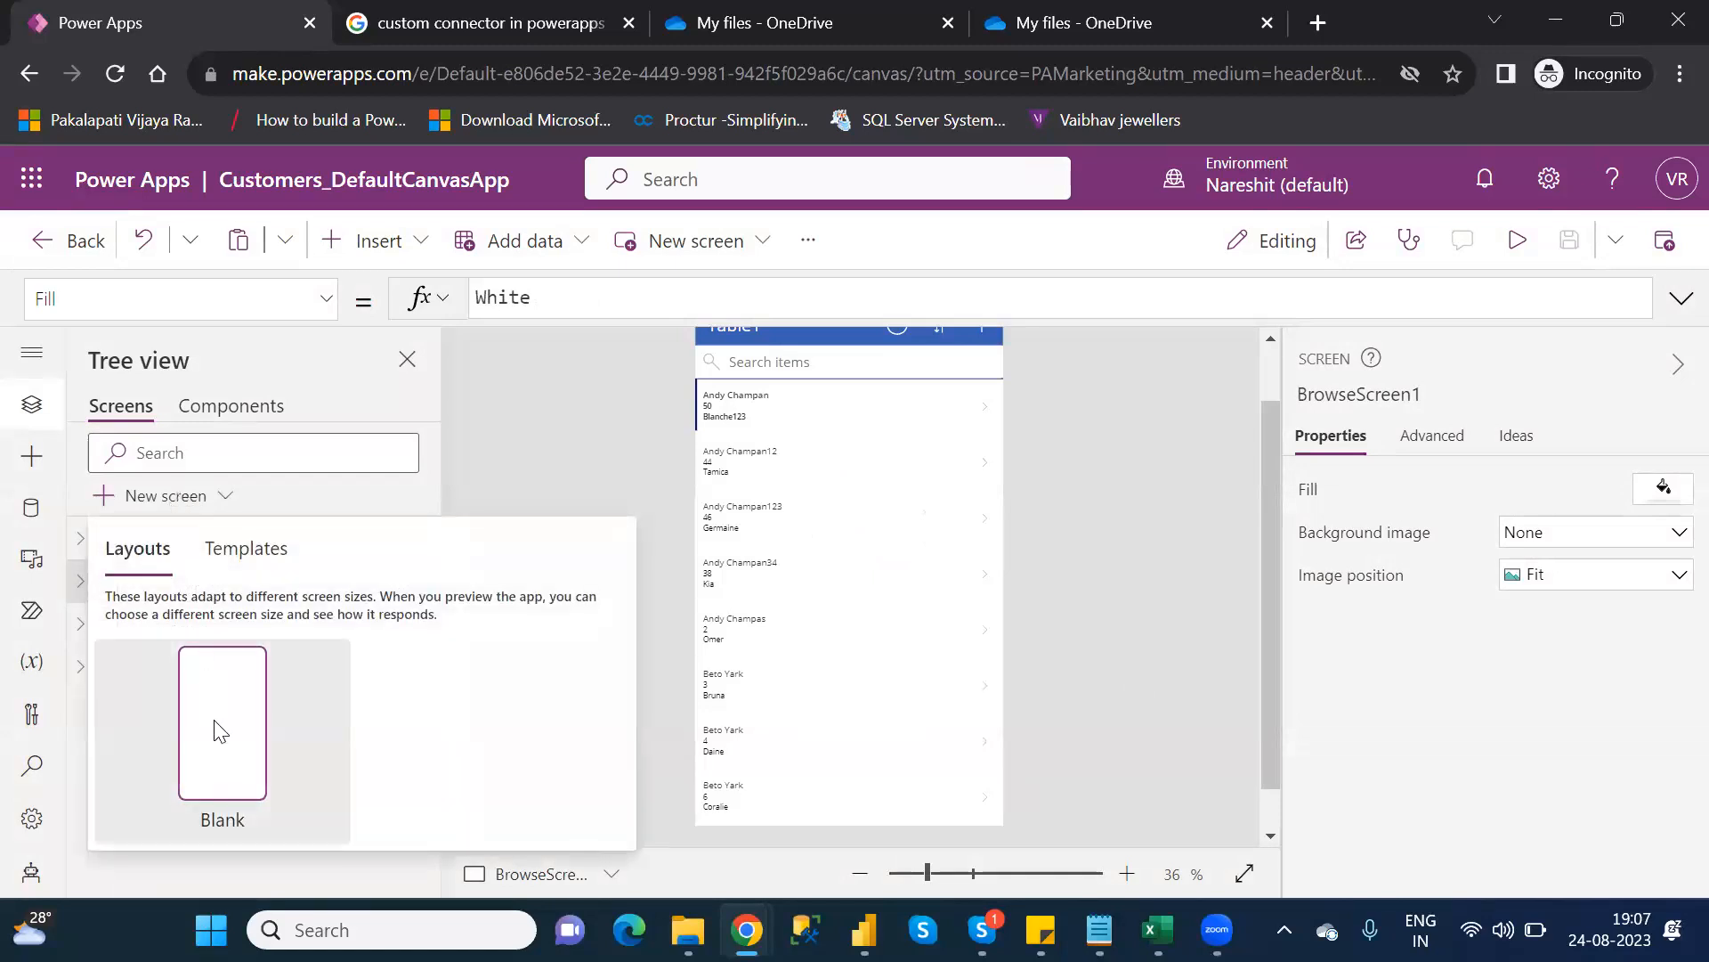
pyautogui.click(215, 721)
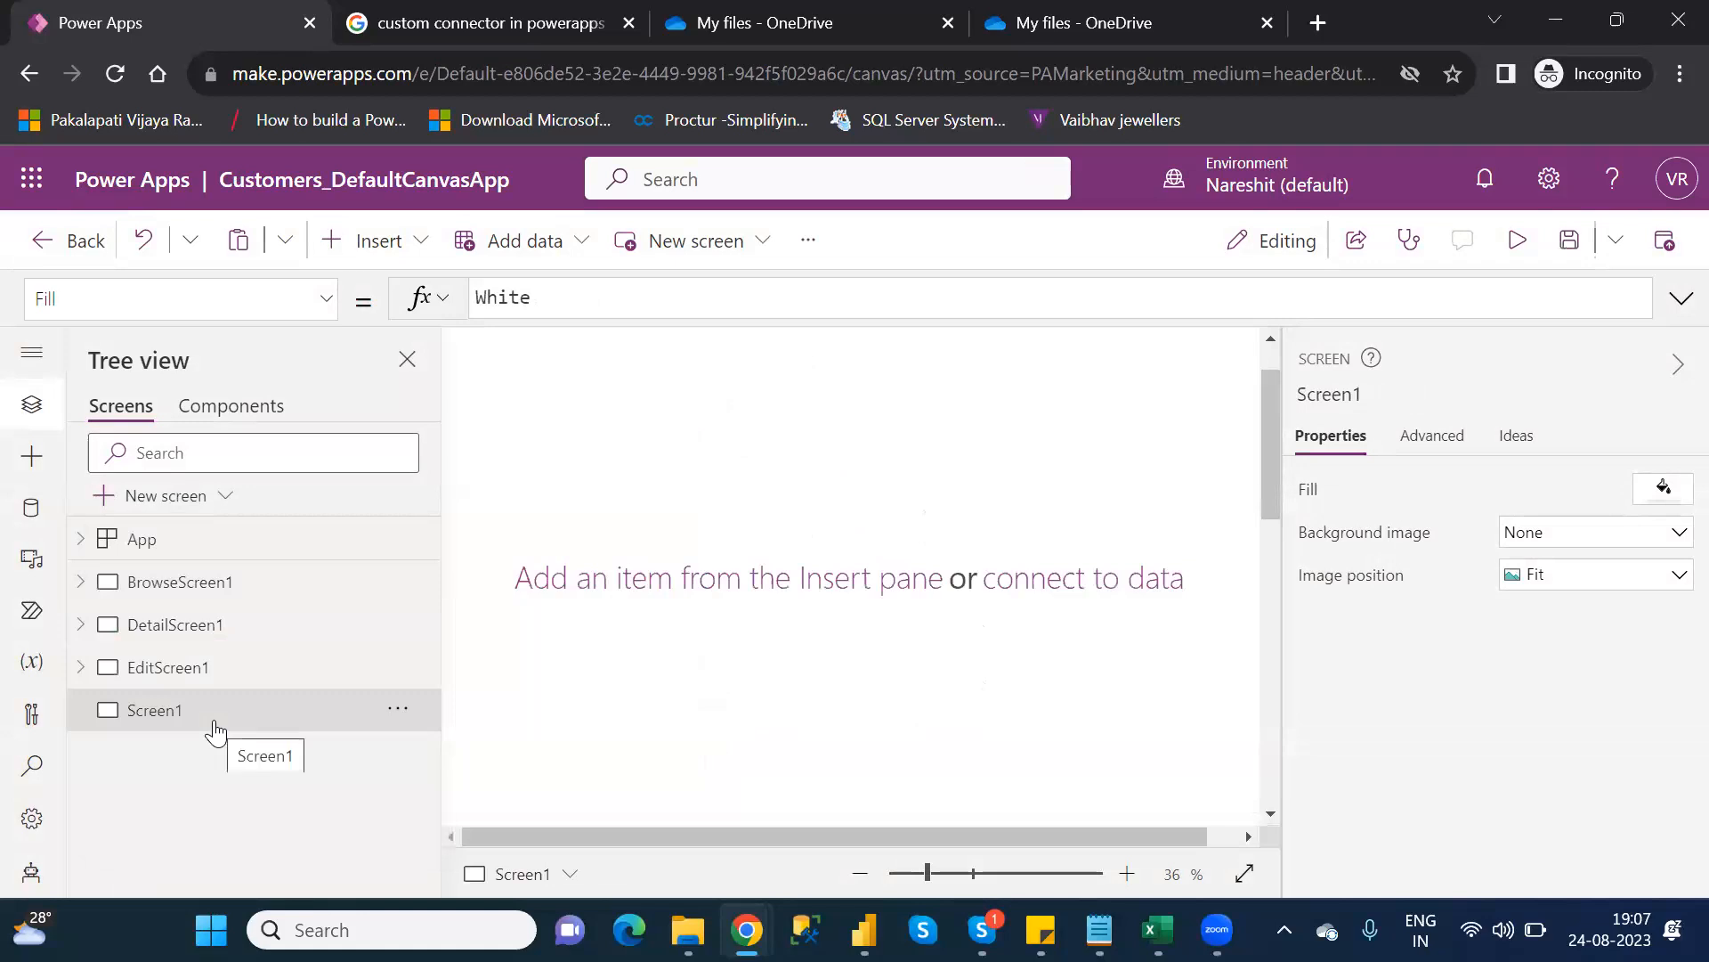
pyautogui.click(919, 871)
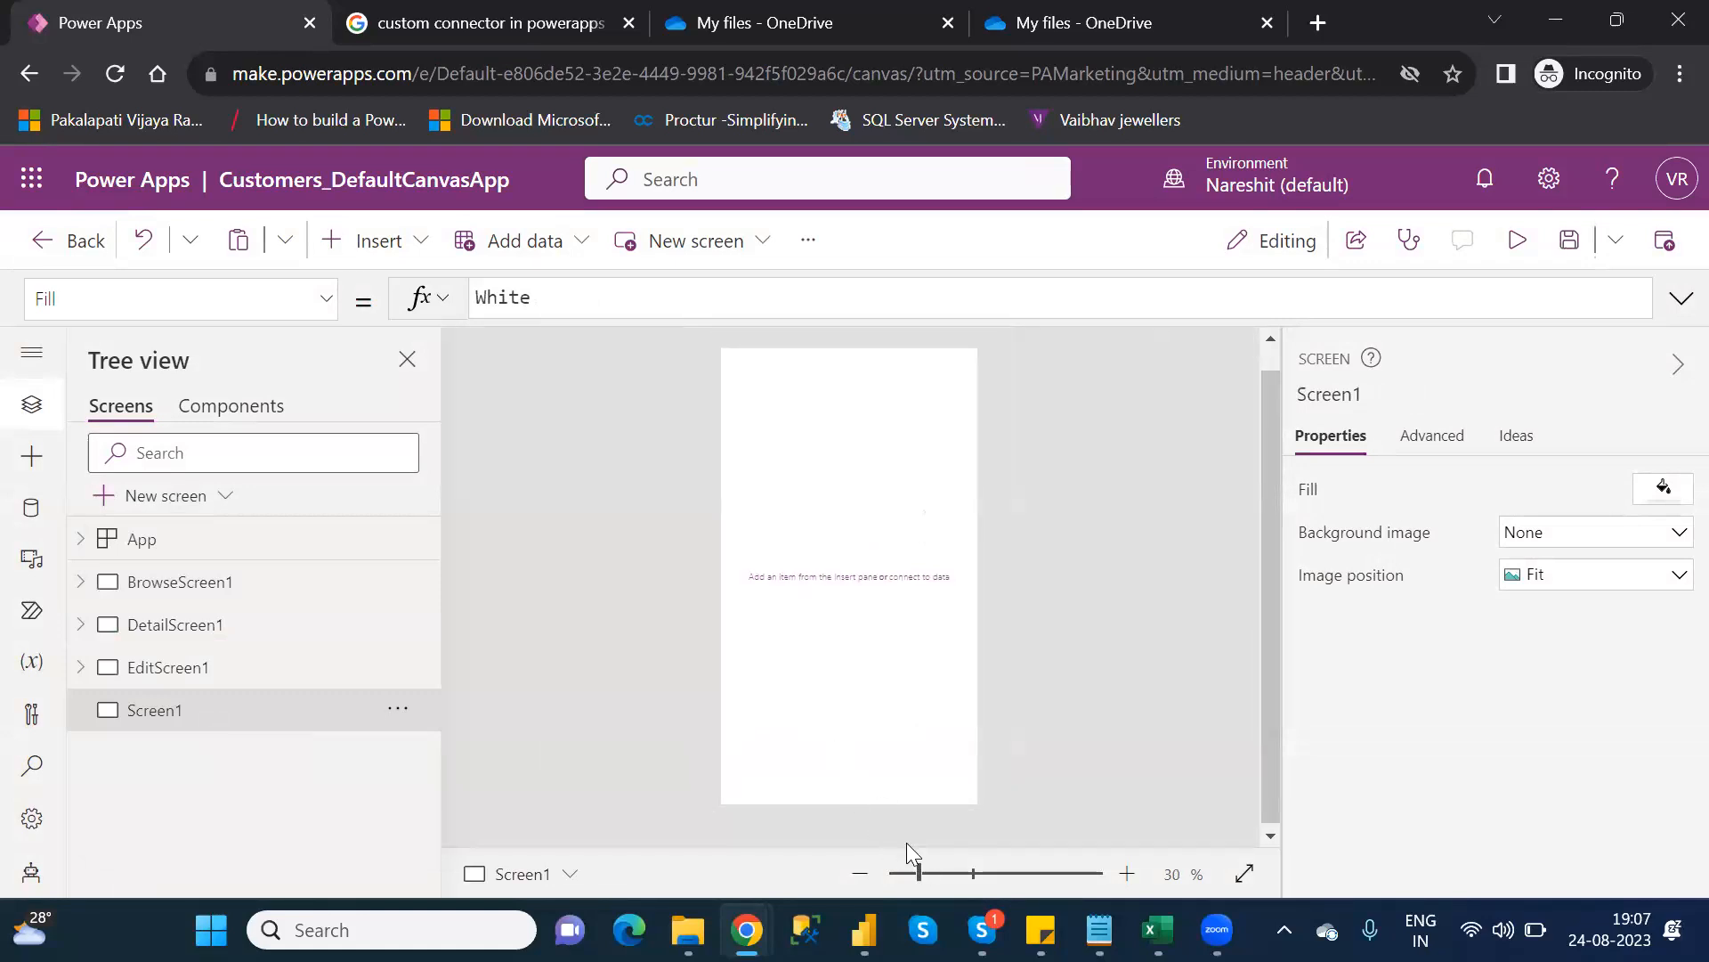
pyautogui.click(941, 873)
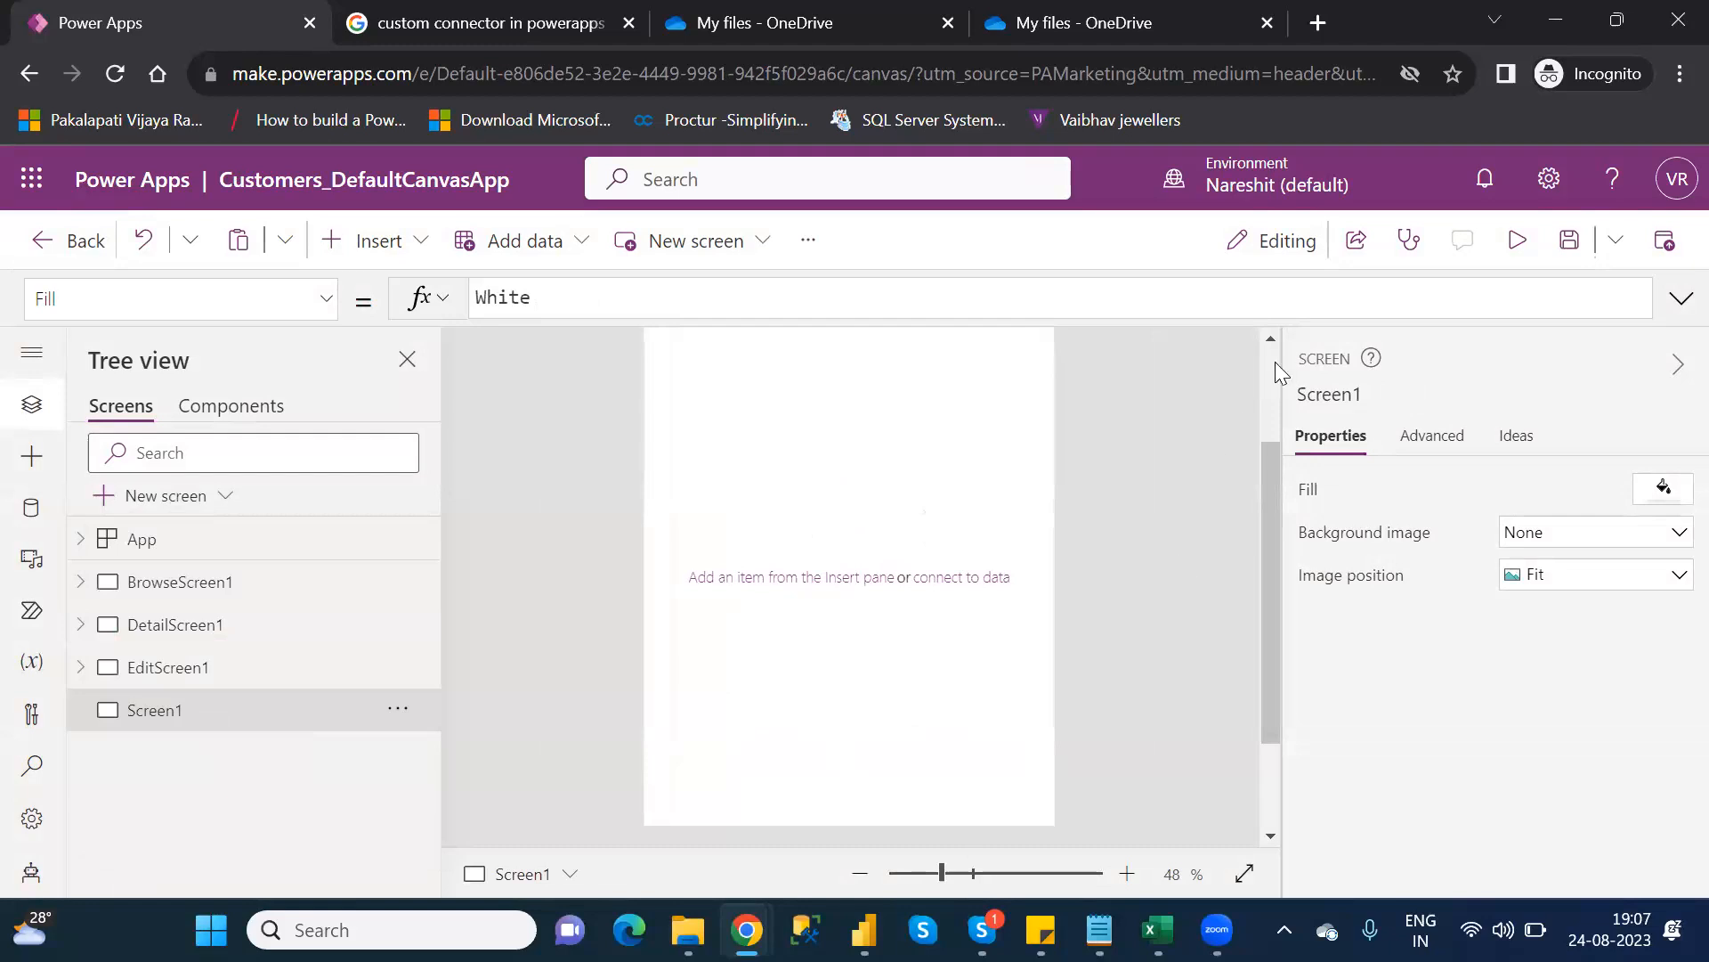
pyautogui.scroll(2, 1268, 363)
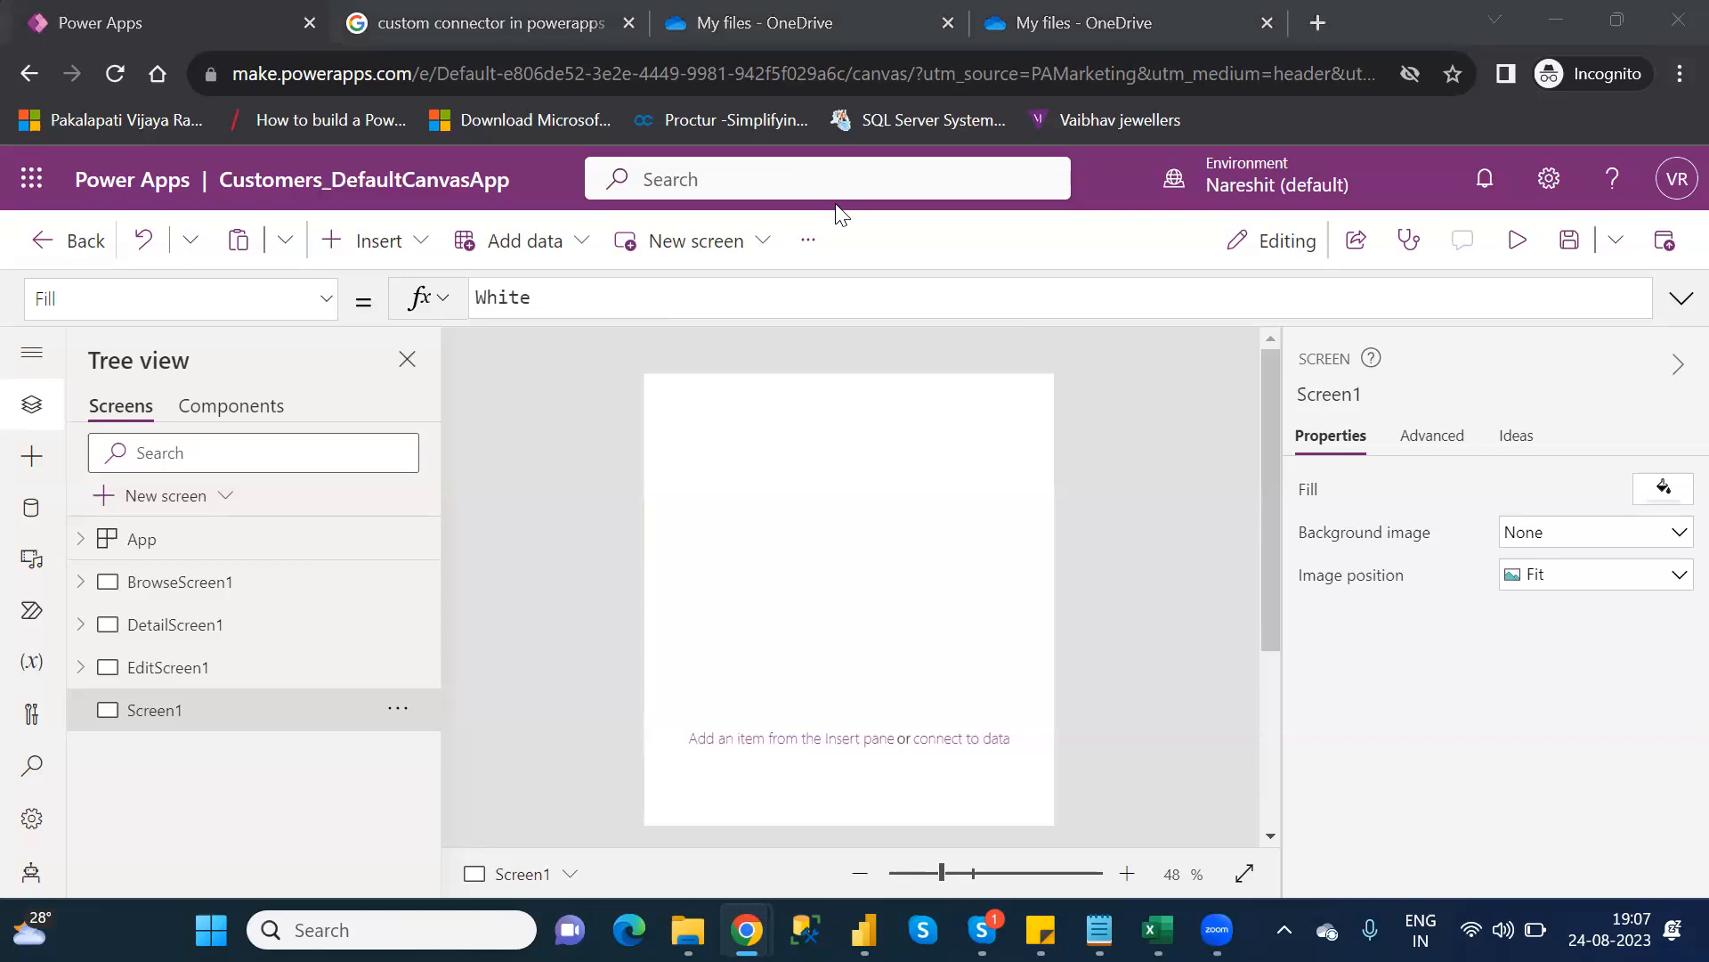
pyautogui.click(384, 239)
pyautogui.write('butt')
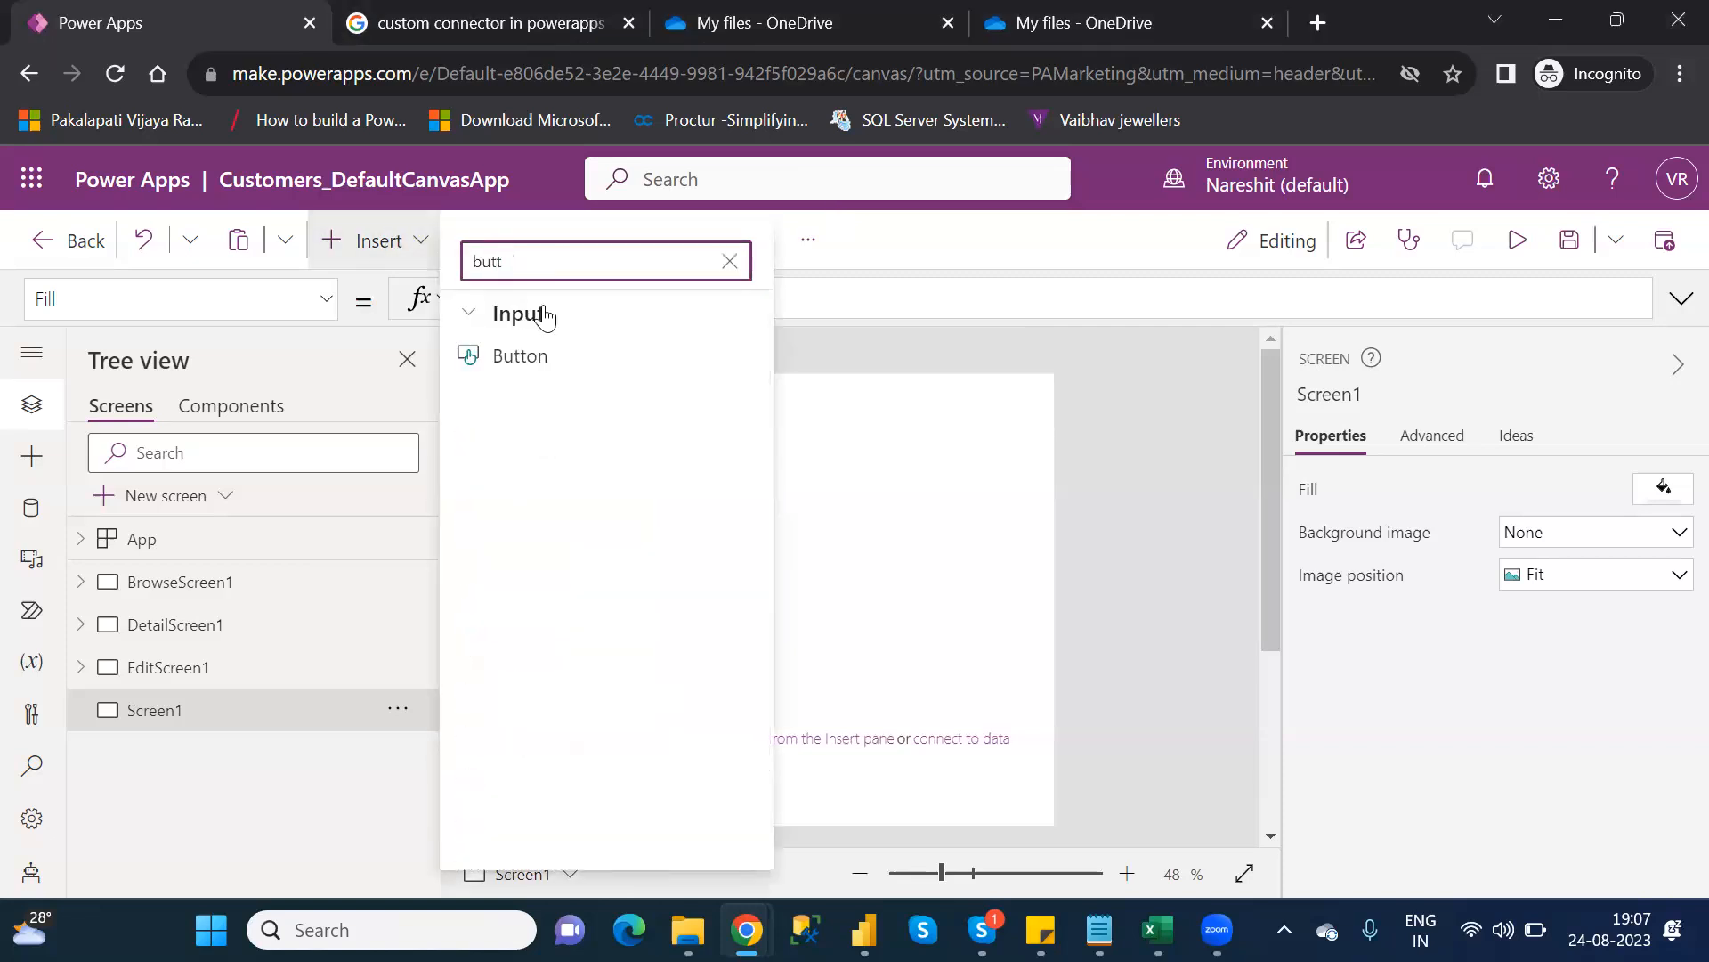
pyautogui.click(552, 359)
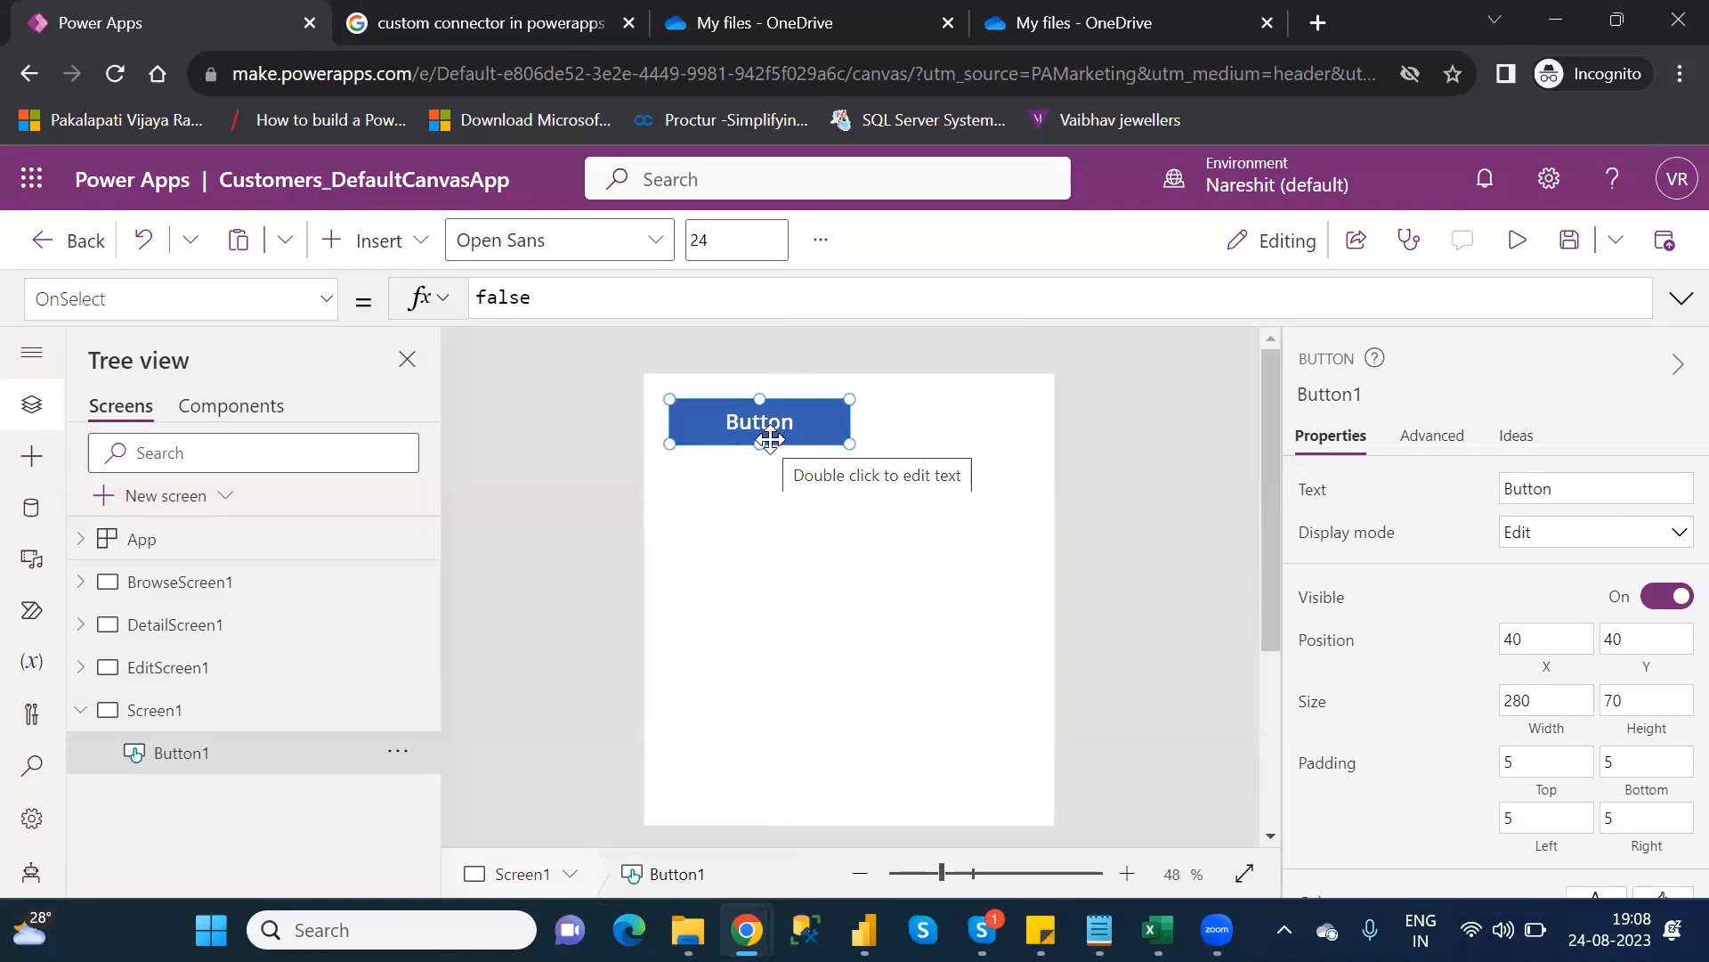
pyautogui.press('Delete')
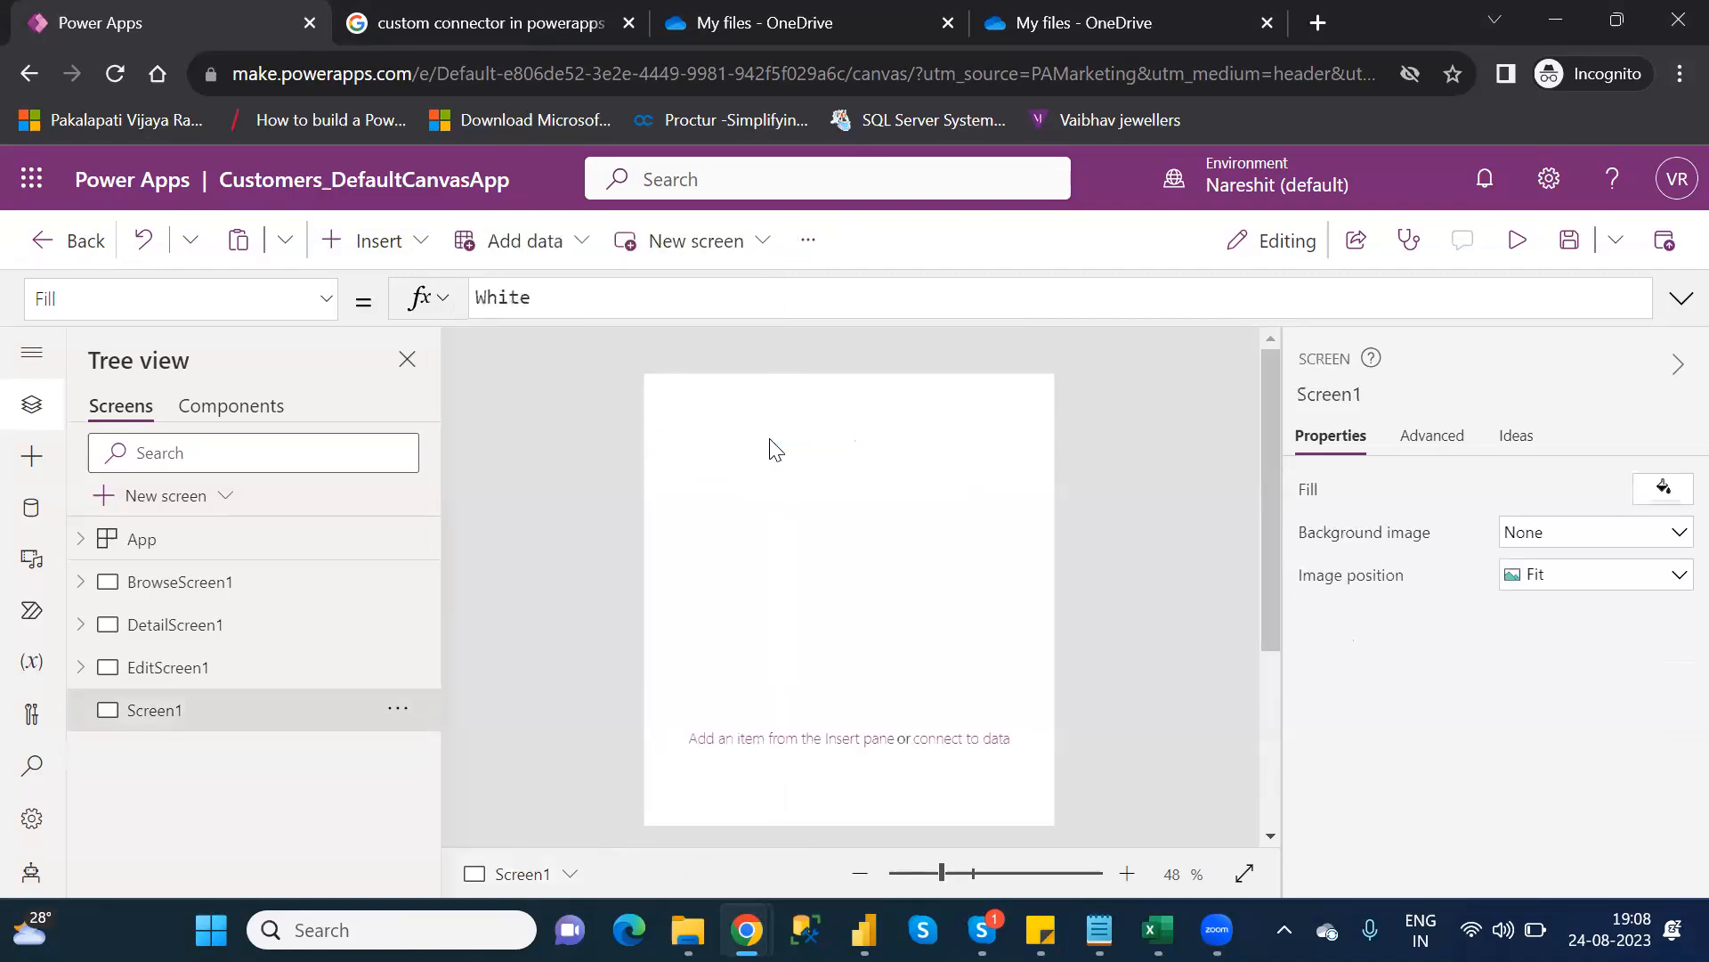
# Insert a Download icon at Screen1's top-right corner and select its OnSelect 'false' value
pyautogui.click(394, 258)
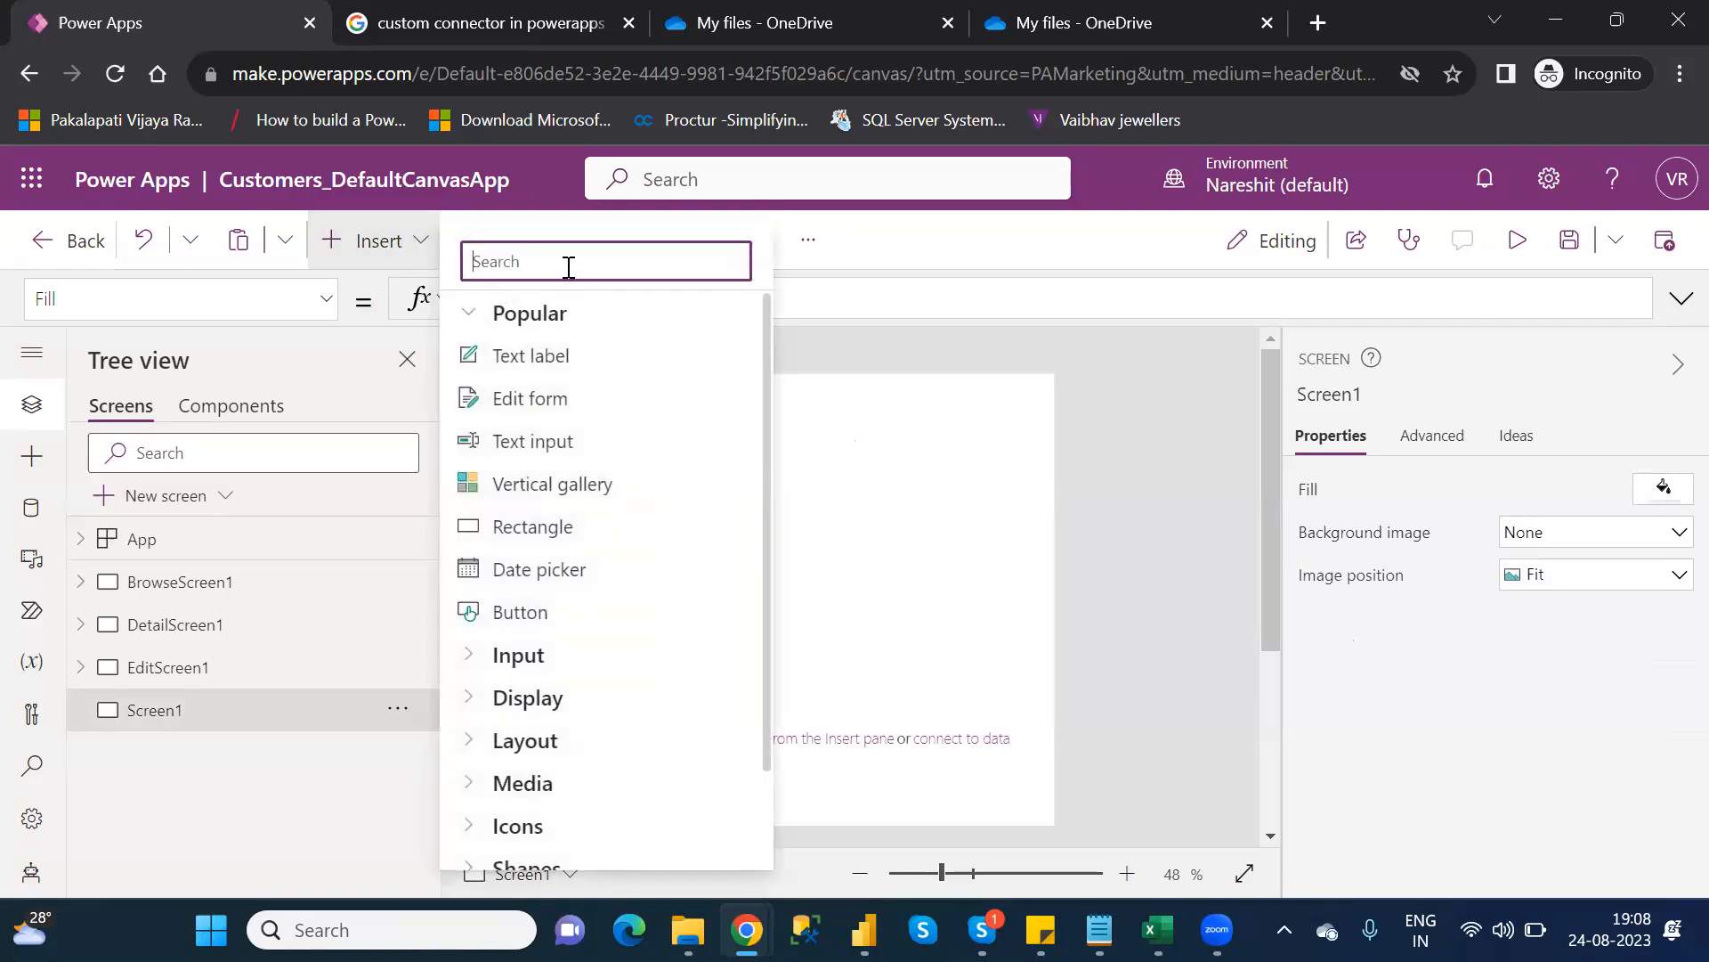
pyautogui.write('downl')
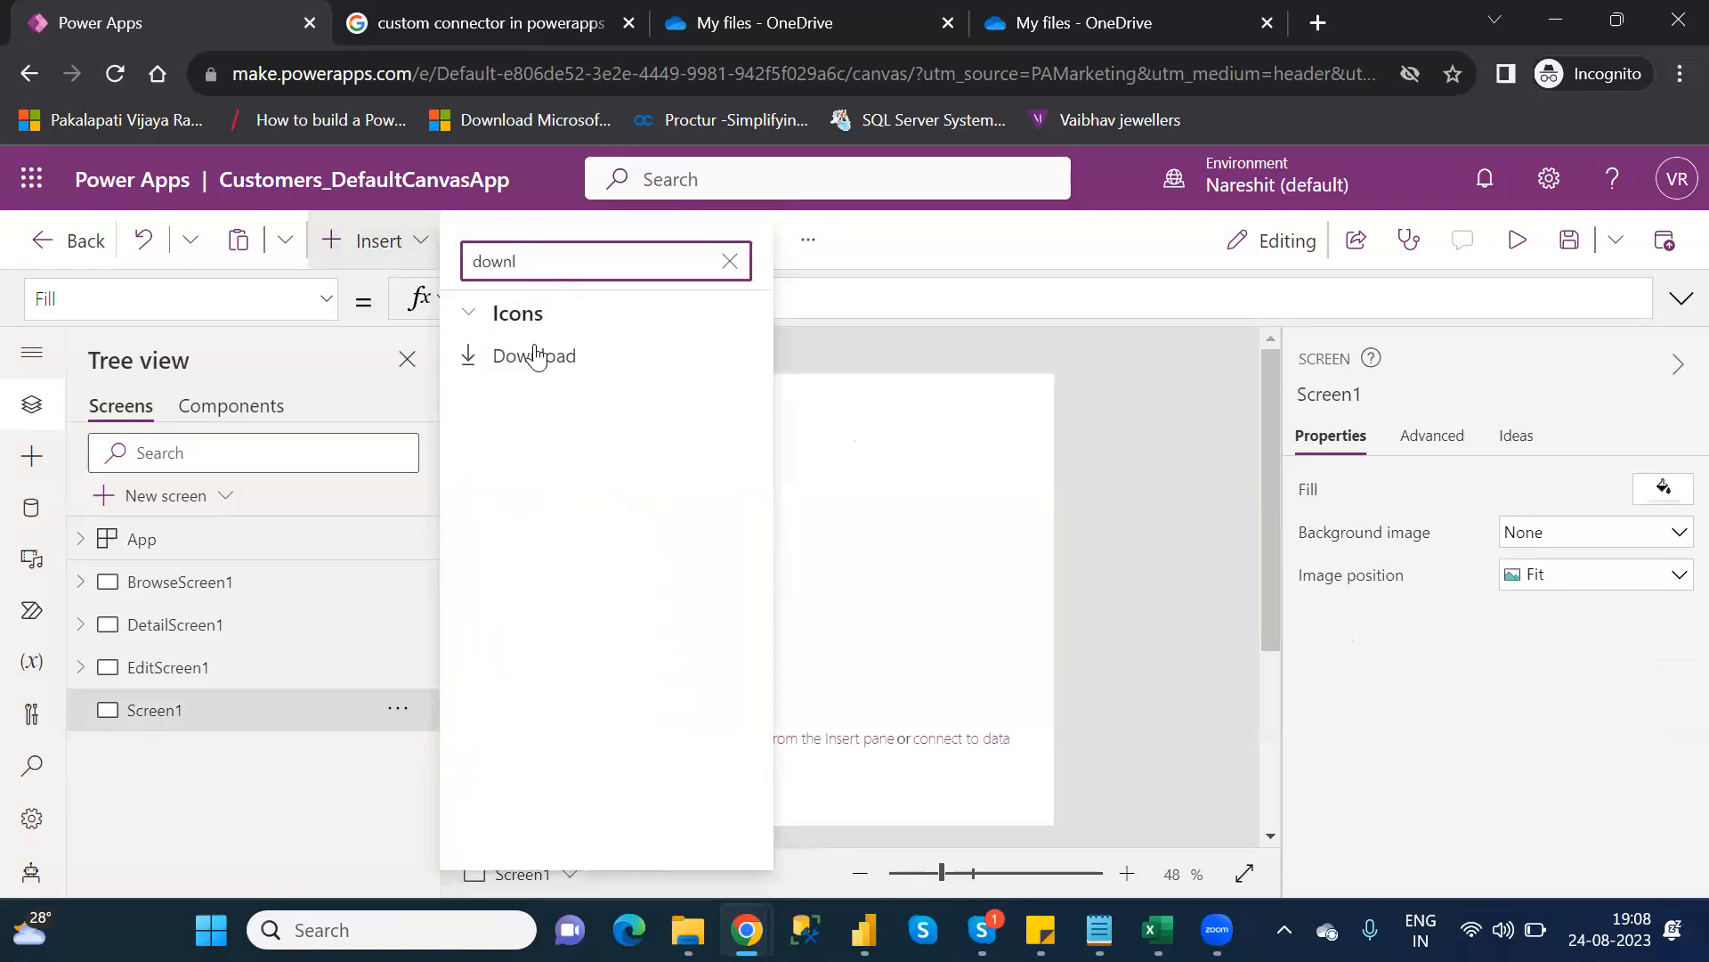
pyautogui.click(535, 351)
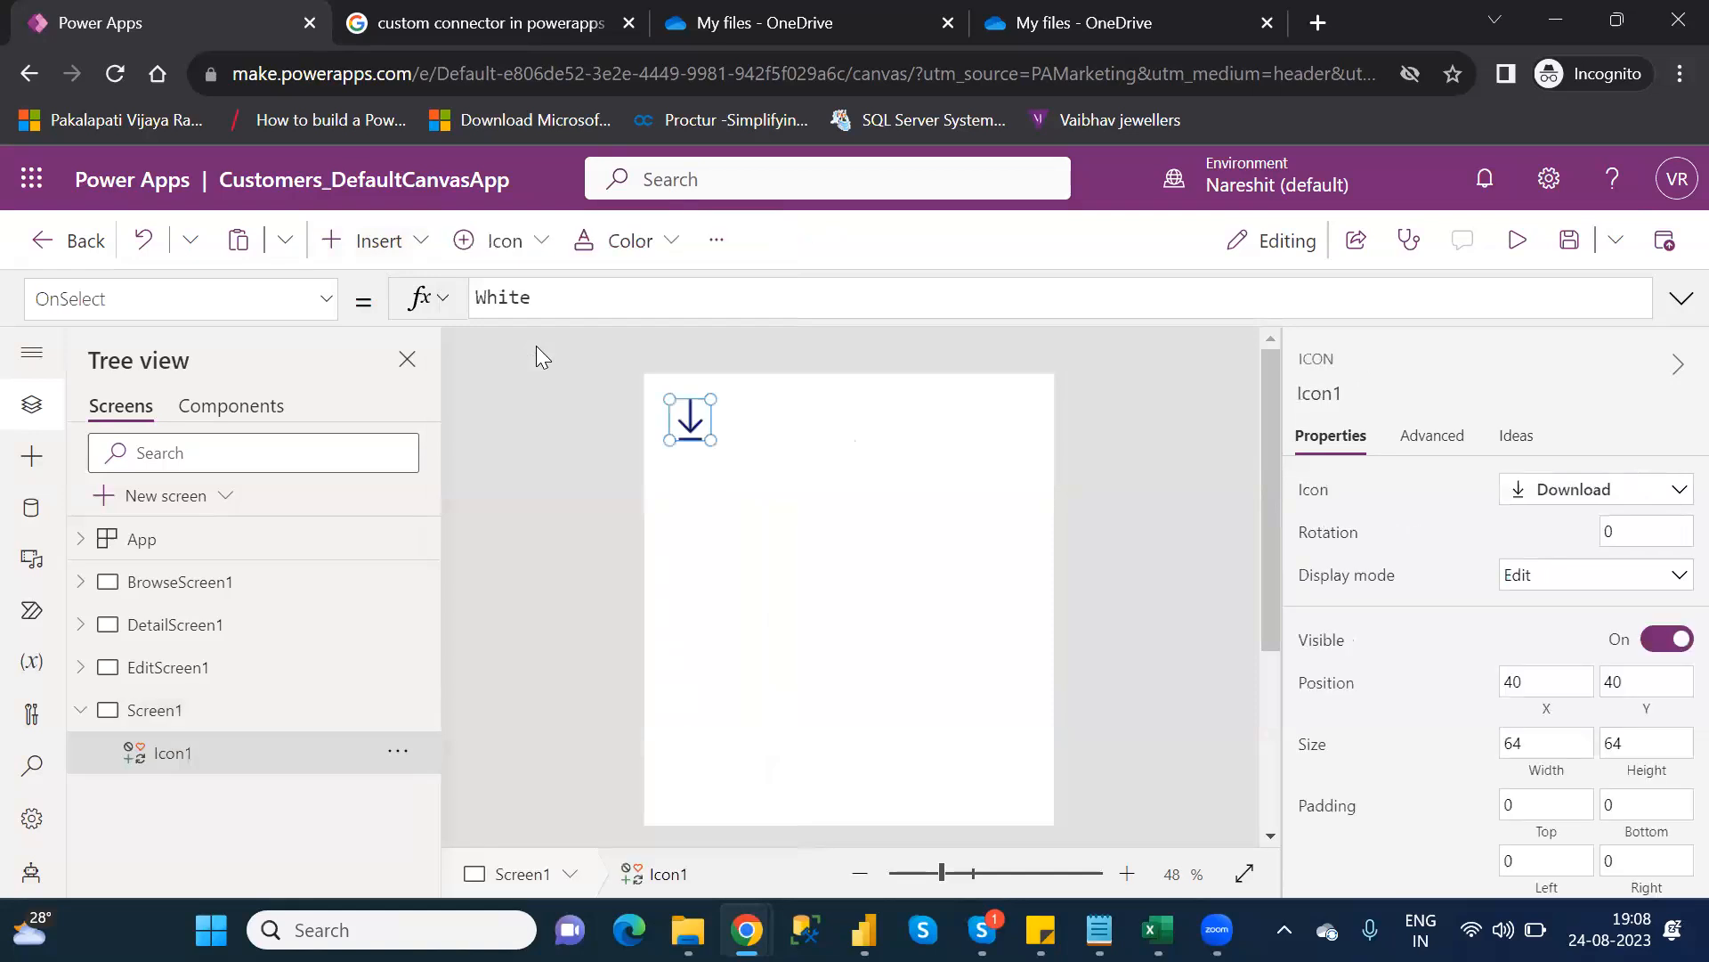
pyautogui.moveTo(698, 419); pyautogui.dragTo(1006, 412)
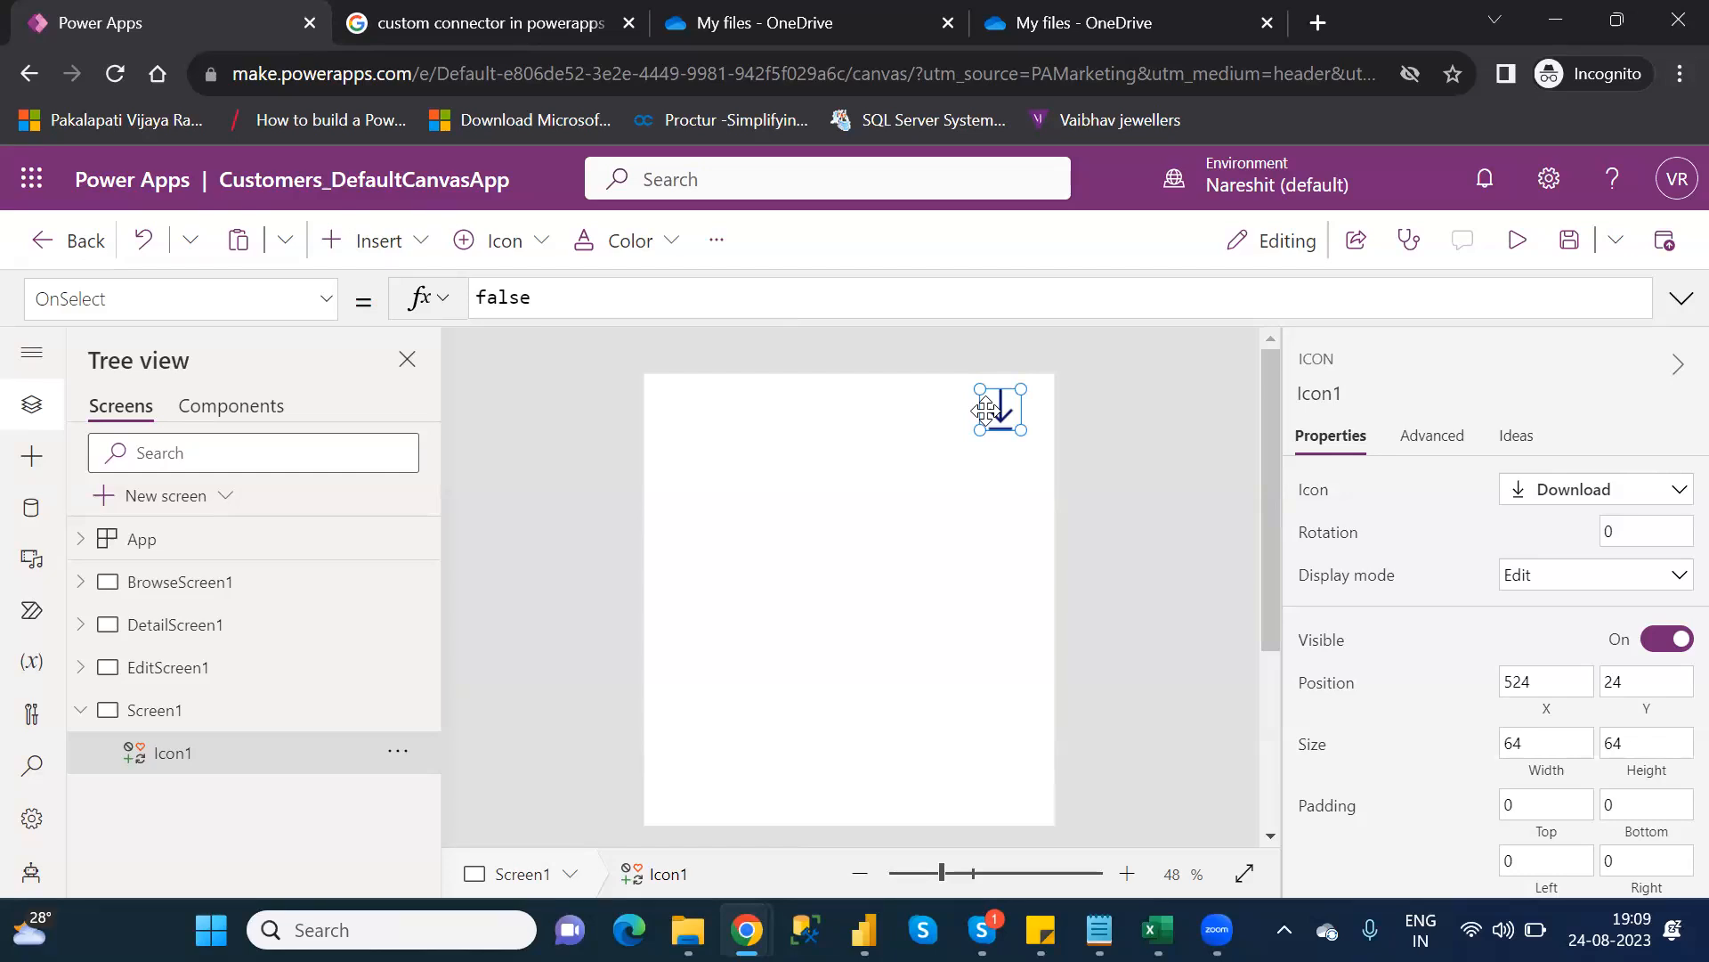
pyautogui.click(497, 305)
pyautogui.doubleClick(498, 304)
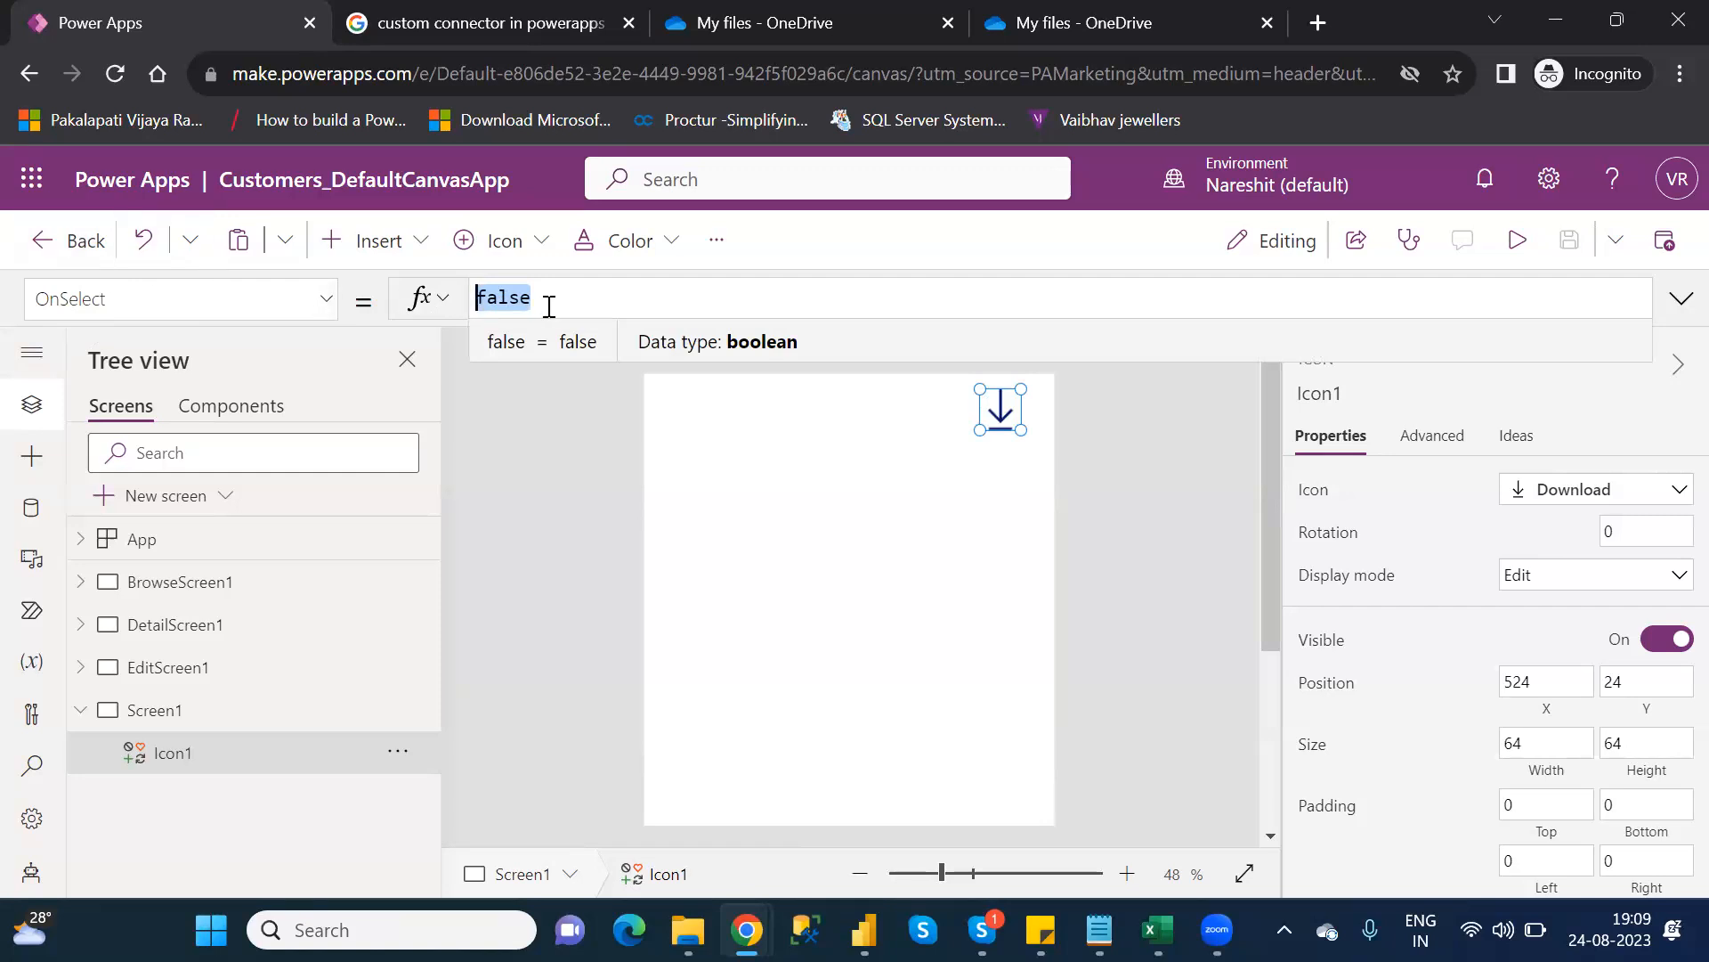
# Replace Icon1's OnSelect false with Download(""), checking the Notepad list before returning
pyautogui.press('BackSpace')
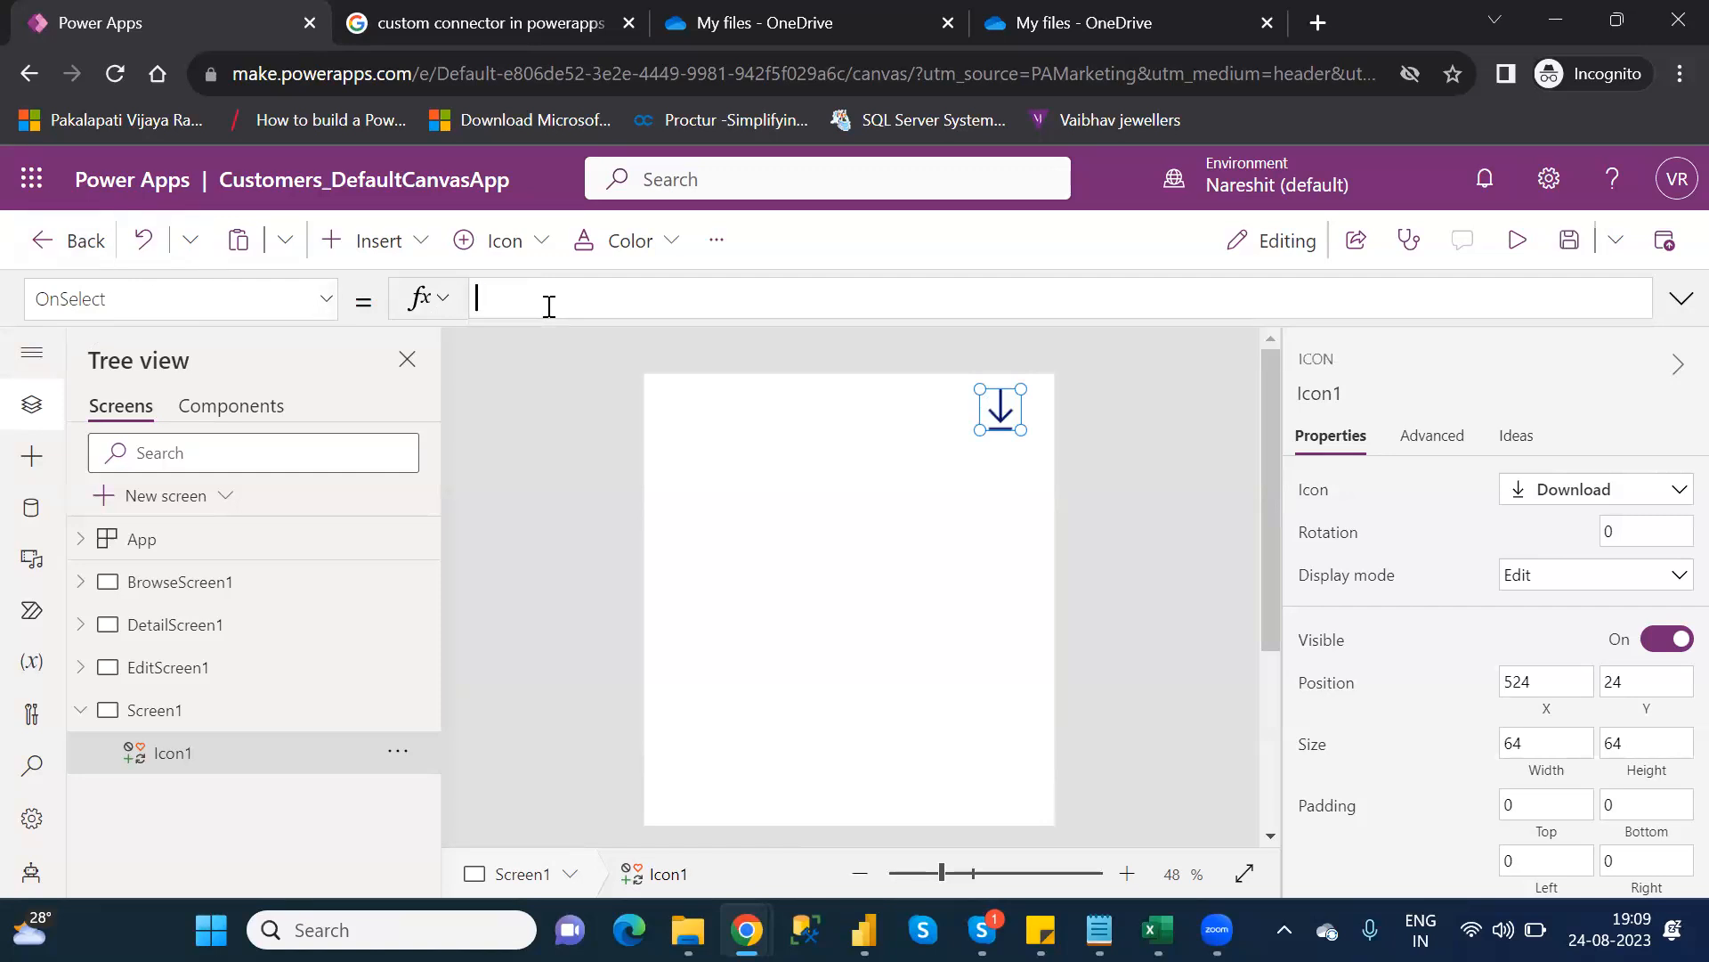
pyautogui.write('dow')
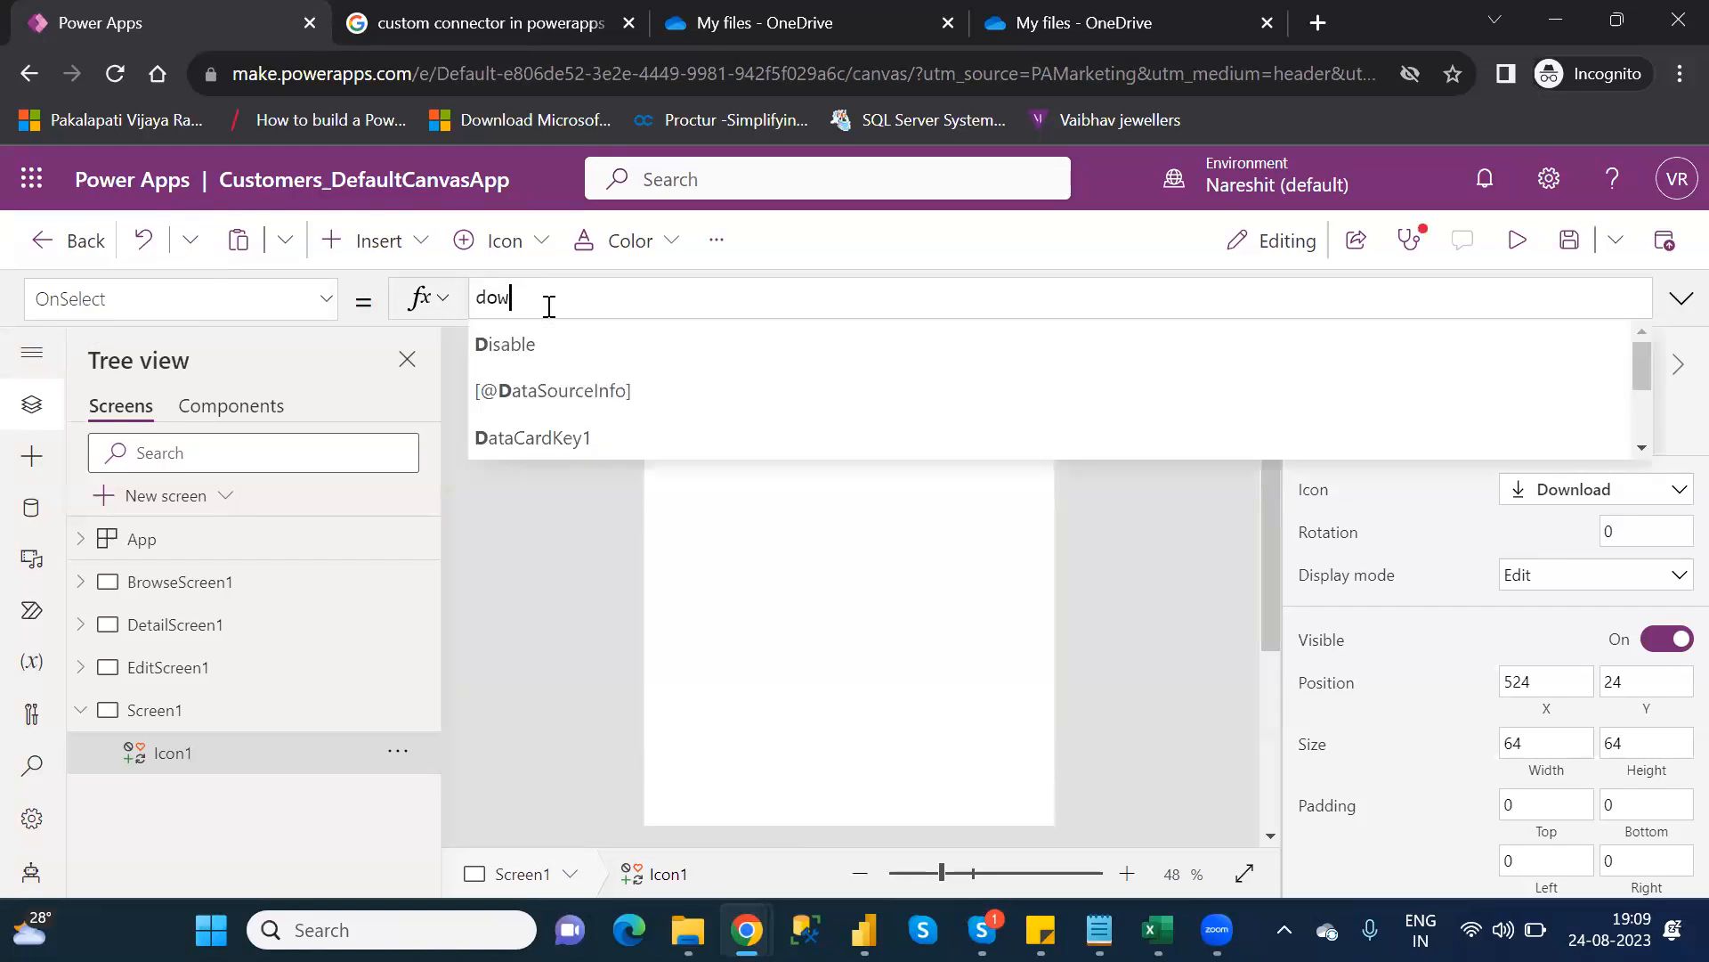
pyautogui.press('Tab')
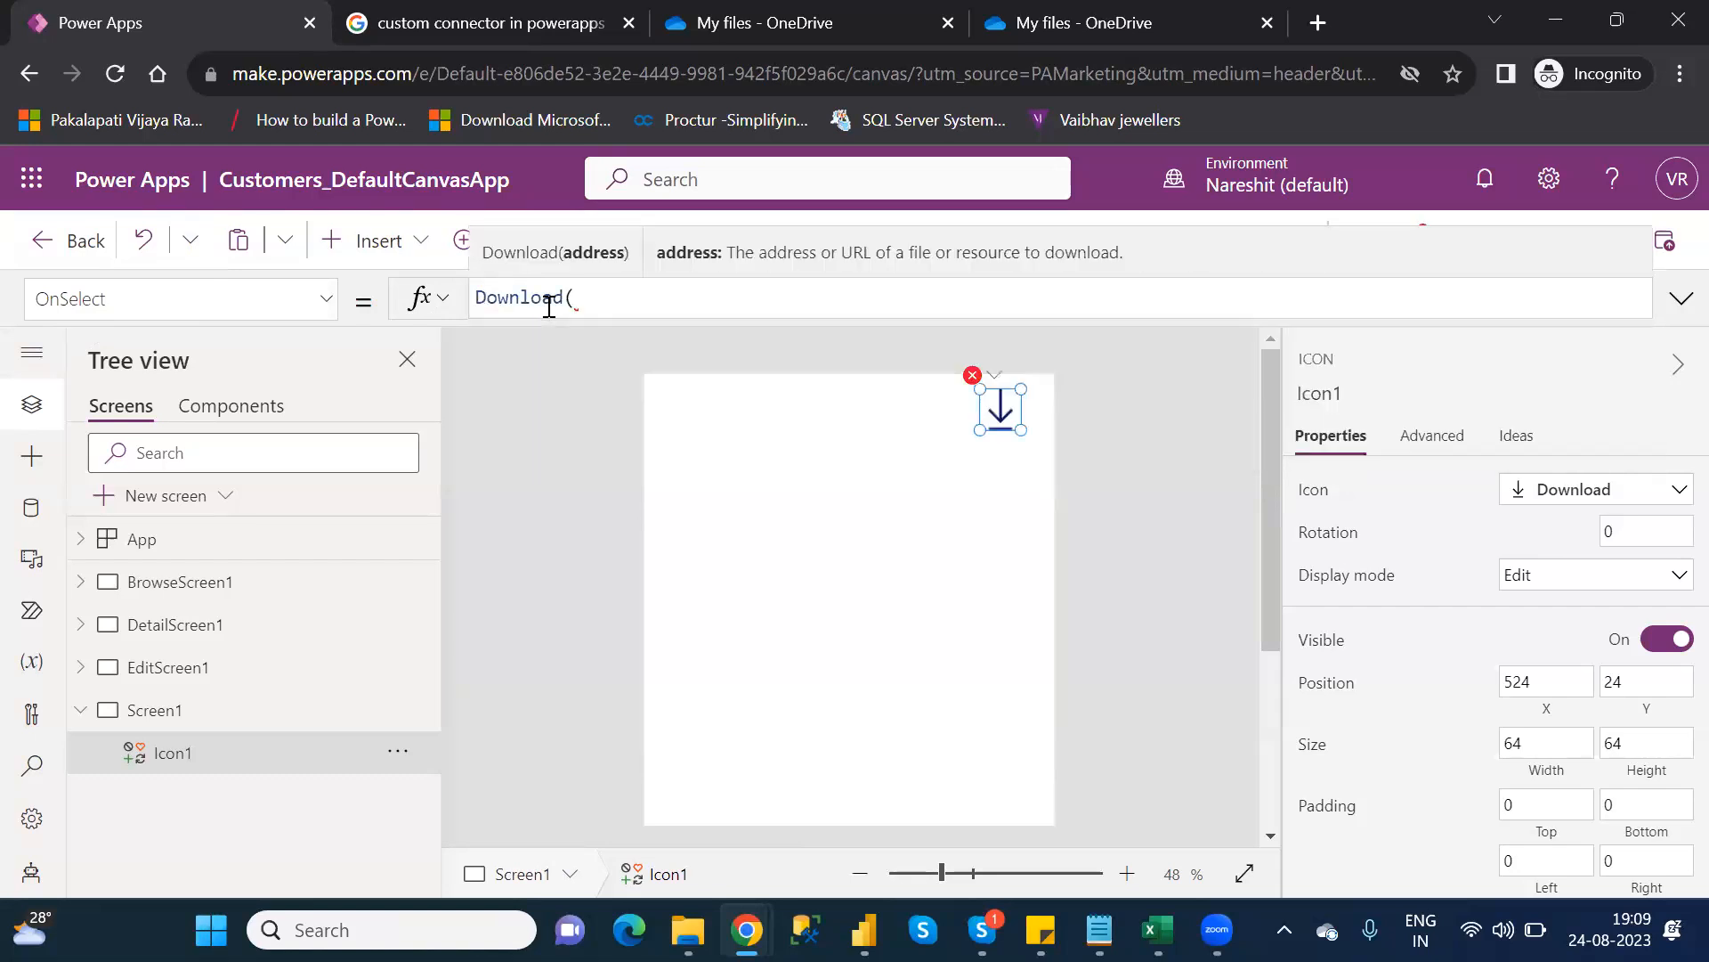
pyautogui.write('"")')
pyautogui.press('Left')
pyautogui.press('Left')
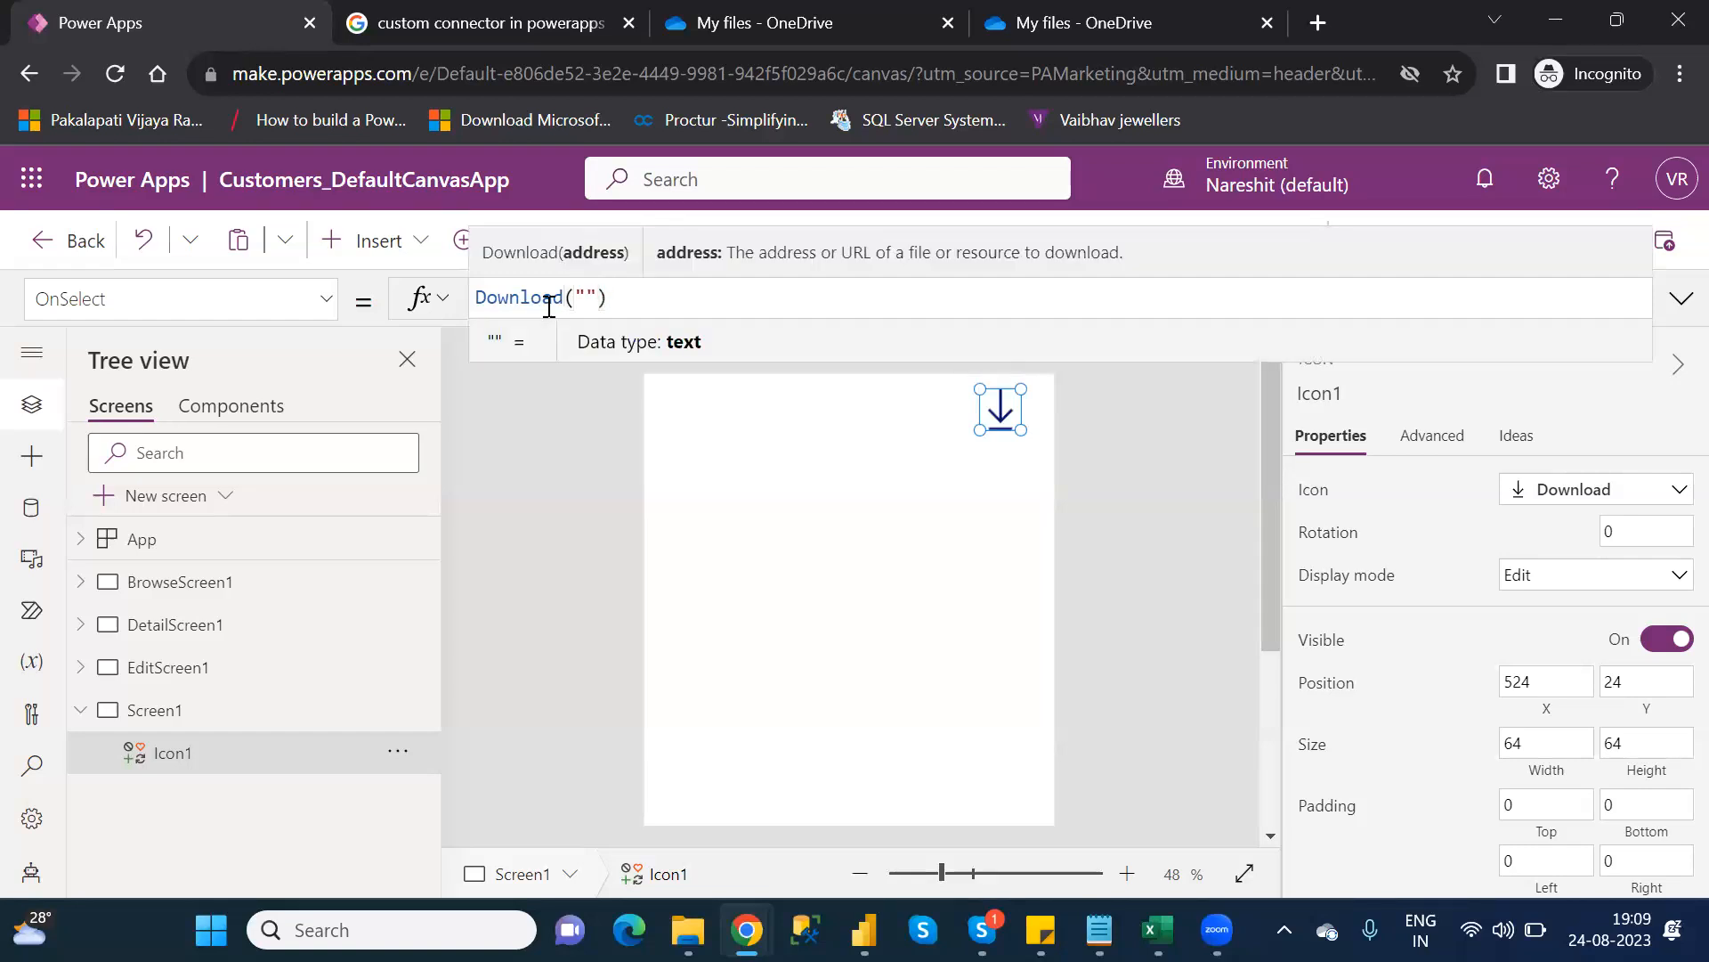
pyautogui.hotkey('alt', 'Tab')
pyautogui.hotkey('alt', 'Tab')
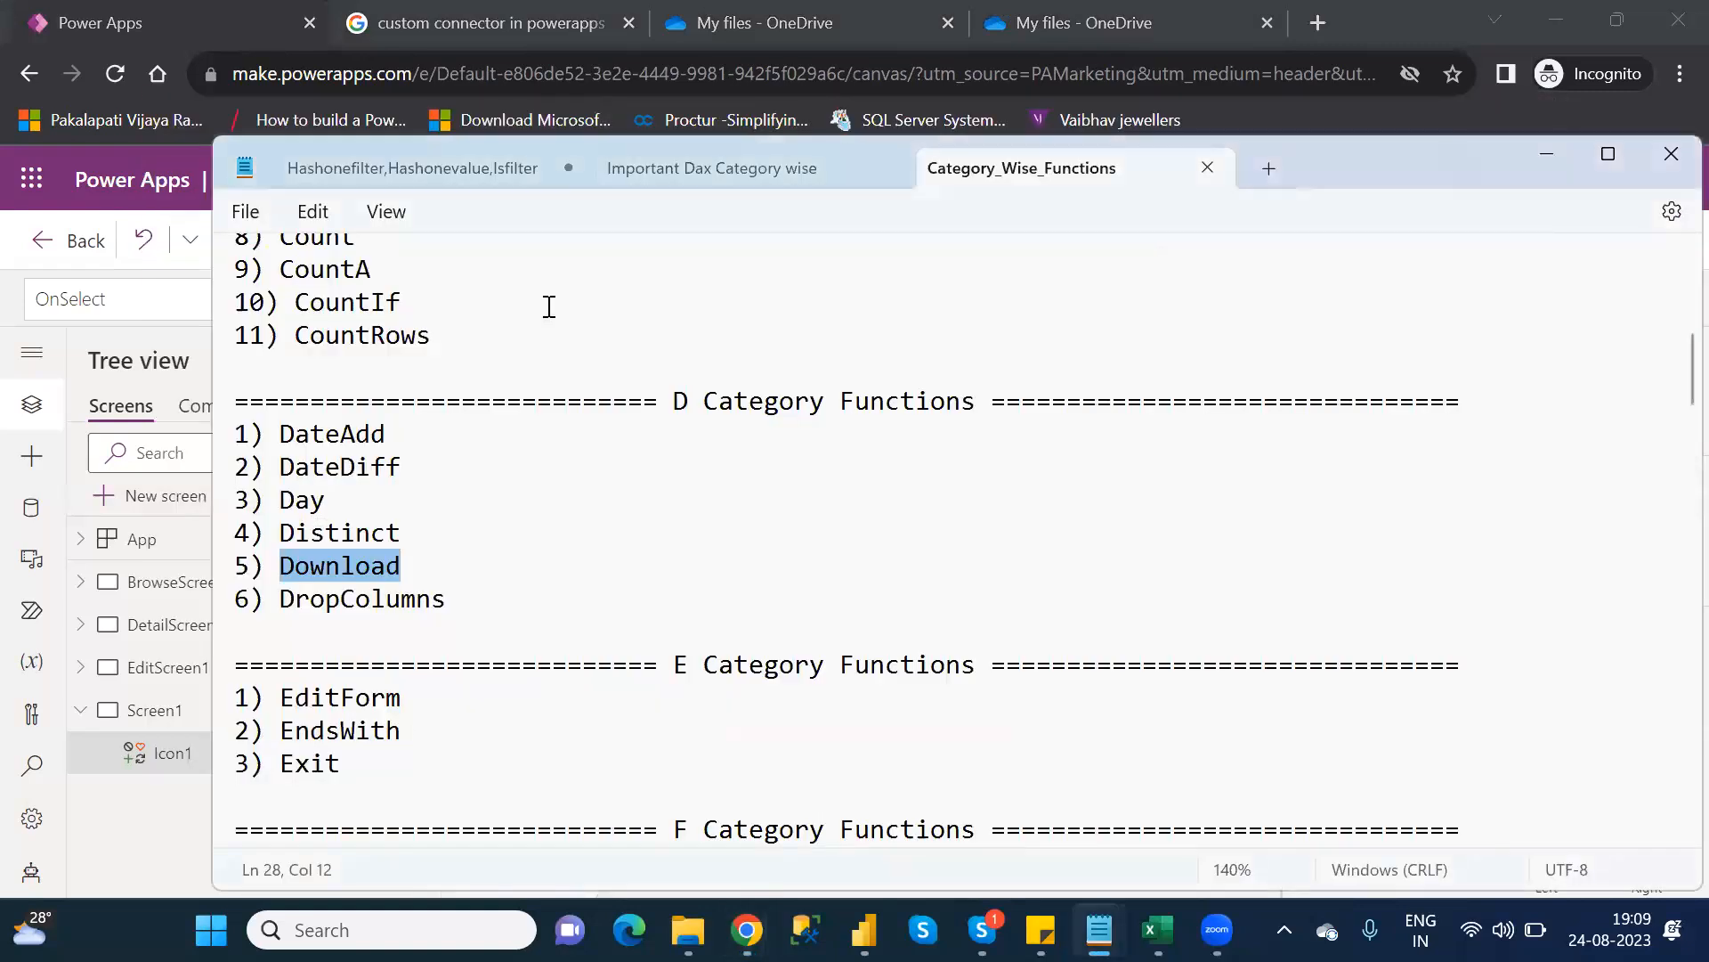
pyautogui.click(165, 21)
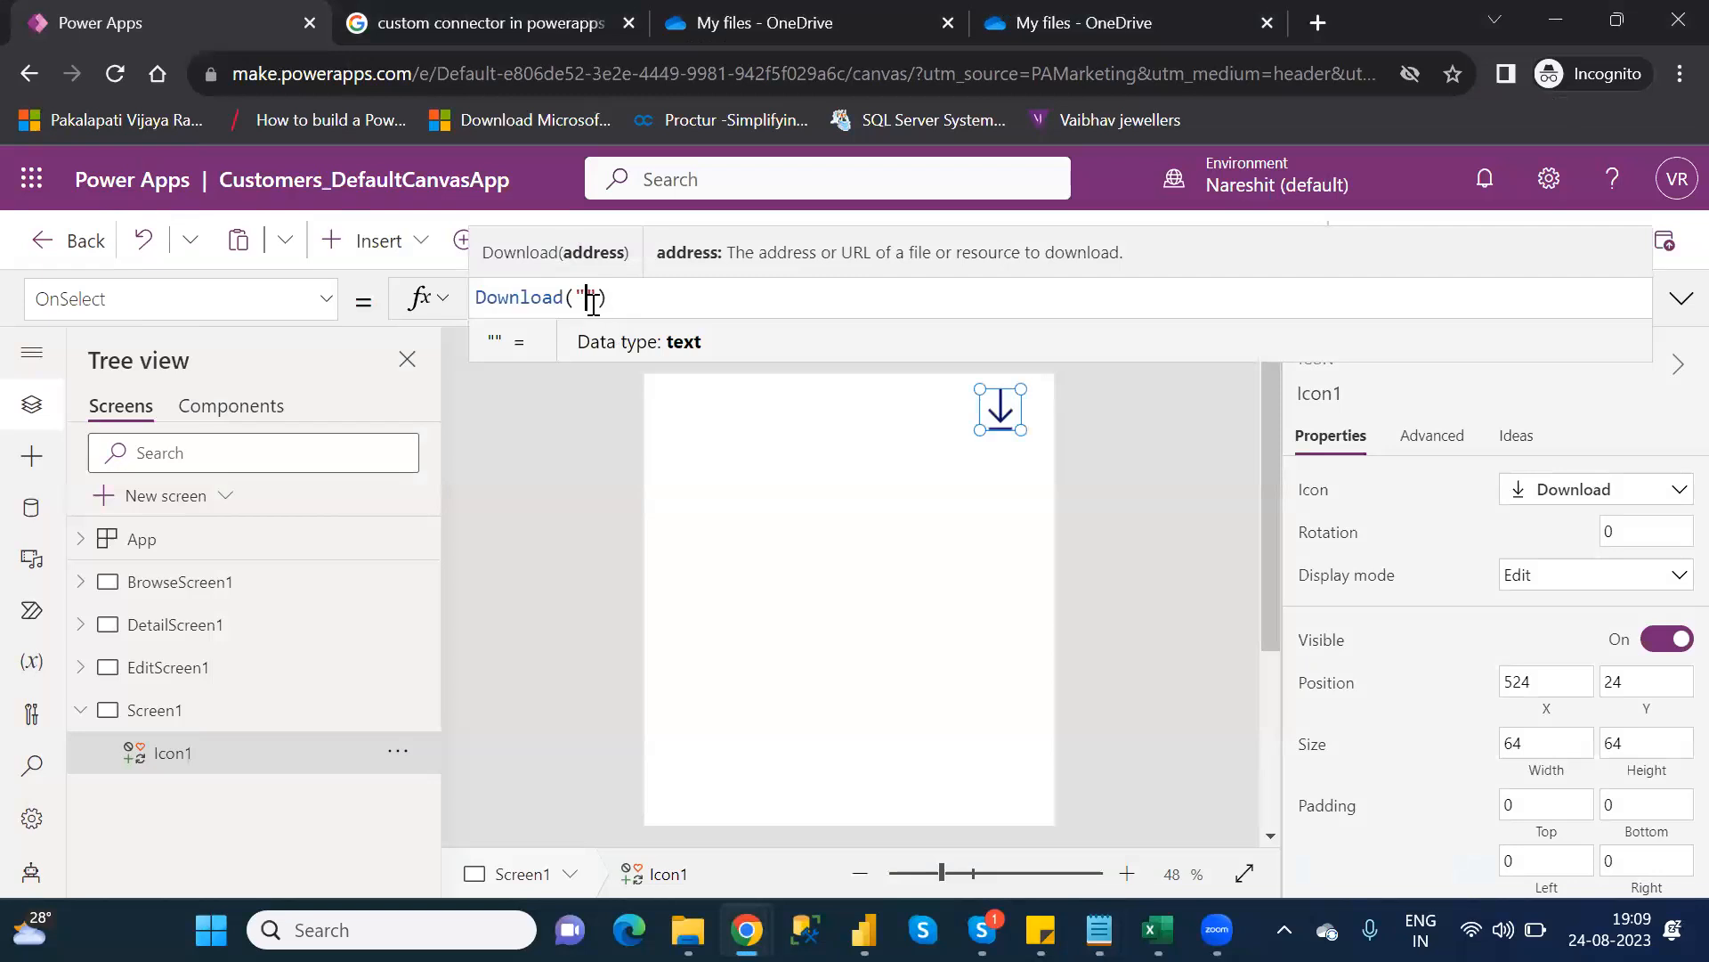
# Show the Details pane for Customers.xlsx in OneDrive, including its path and 14.0 KB size
pyautogui.click(680, 78)
pyautogui.click(1075, 21)
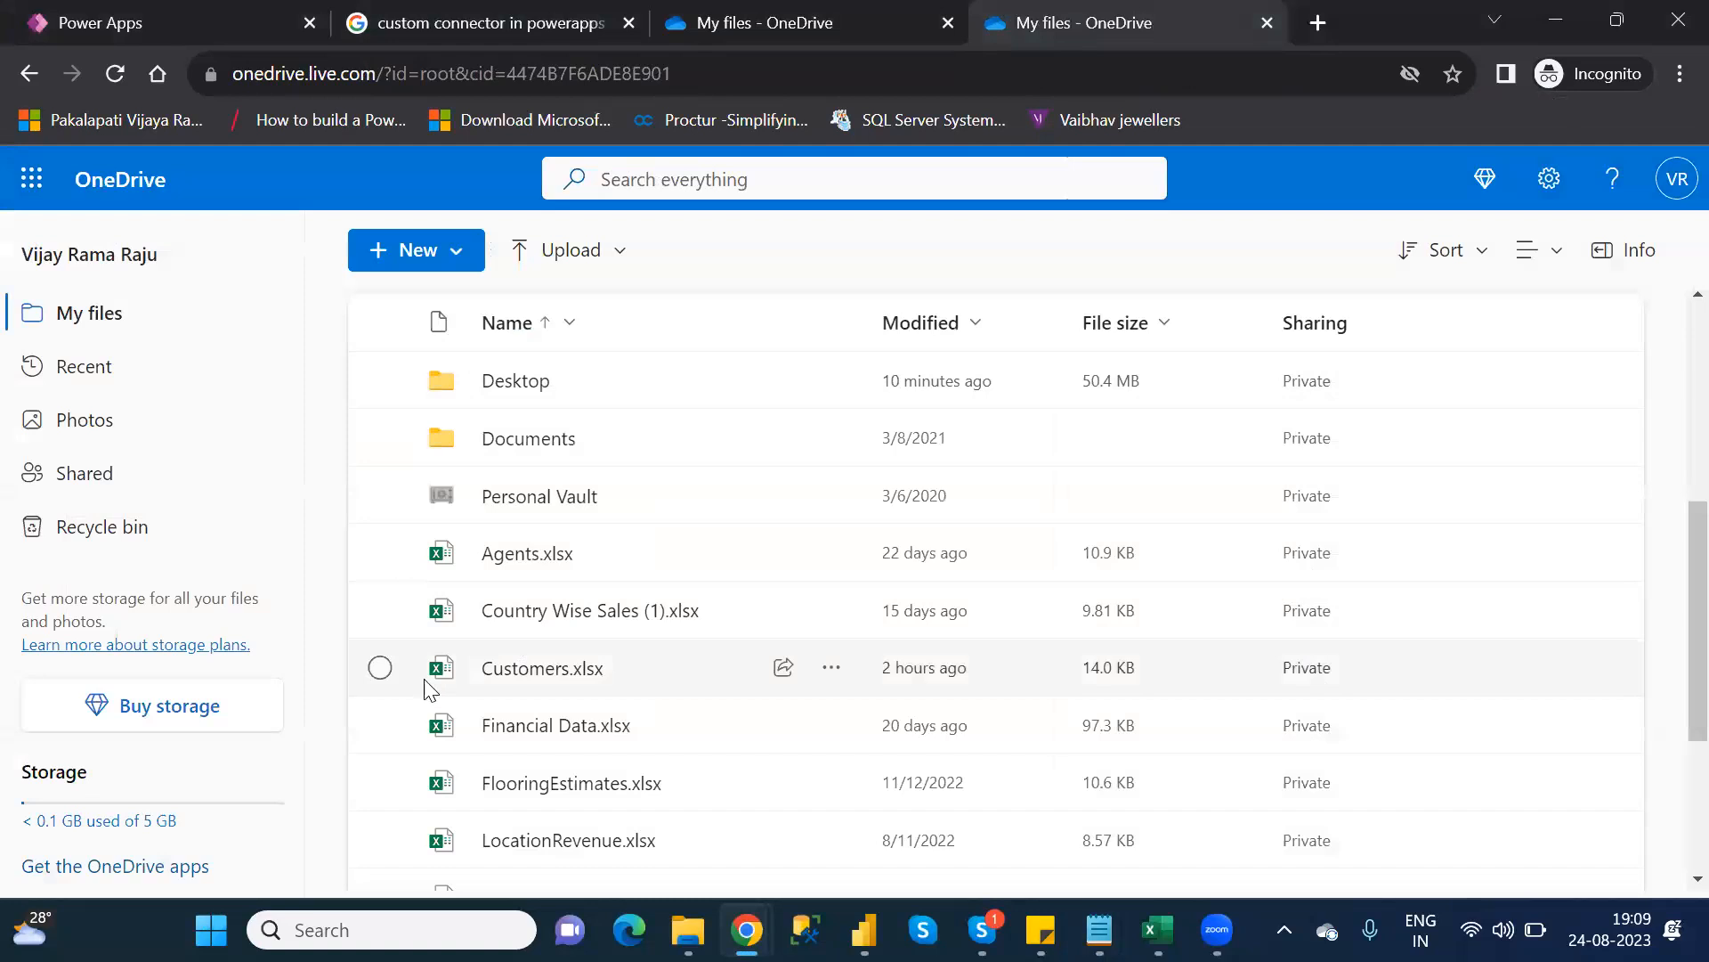
pyautogui.click(381, 669)
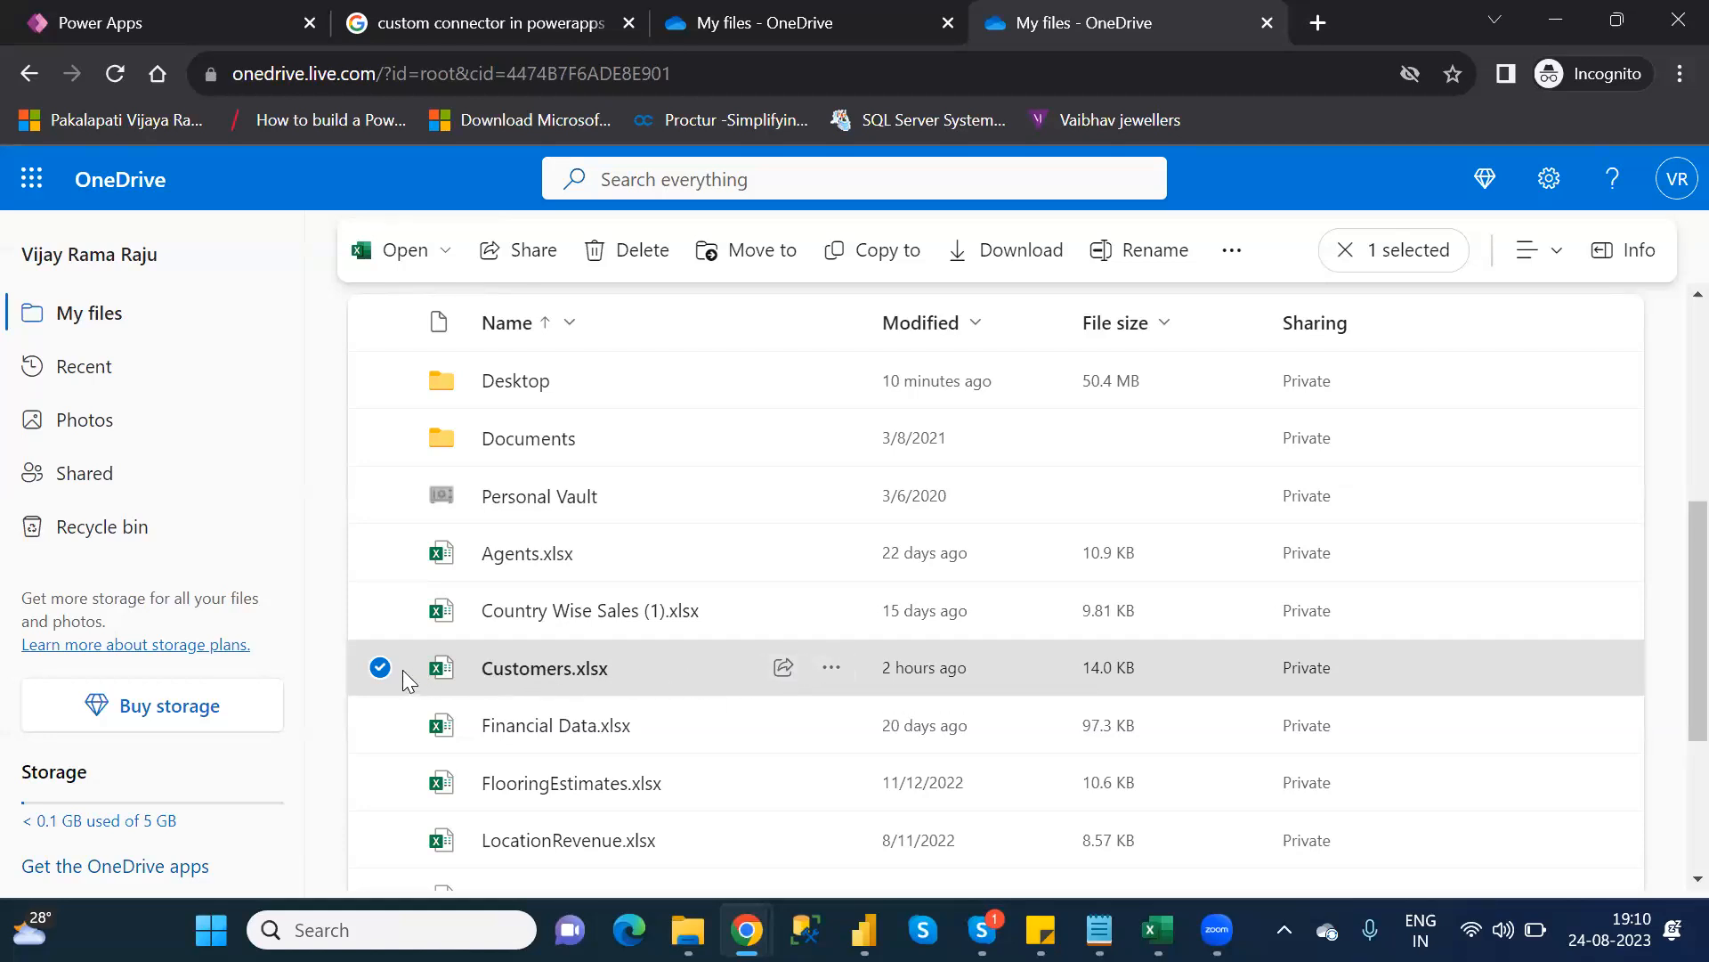
pyautogui.click(835, 672)
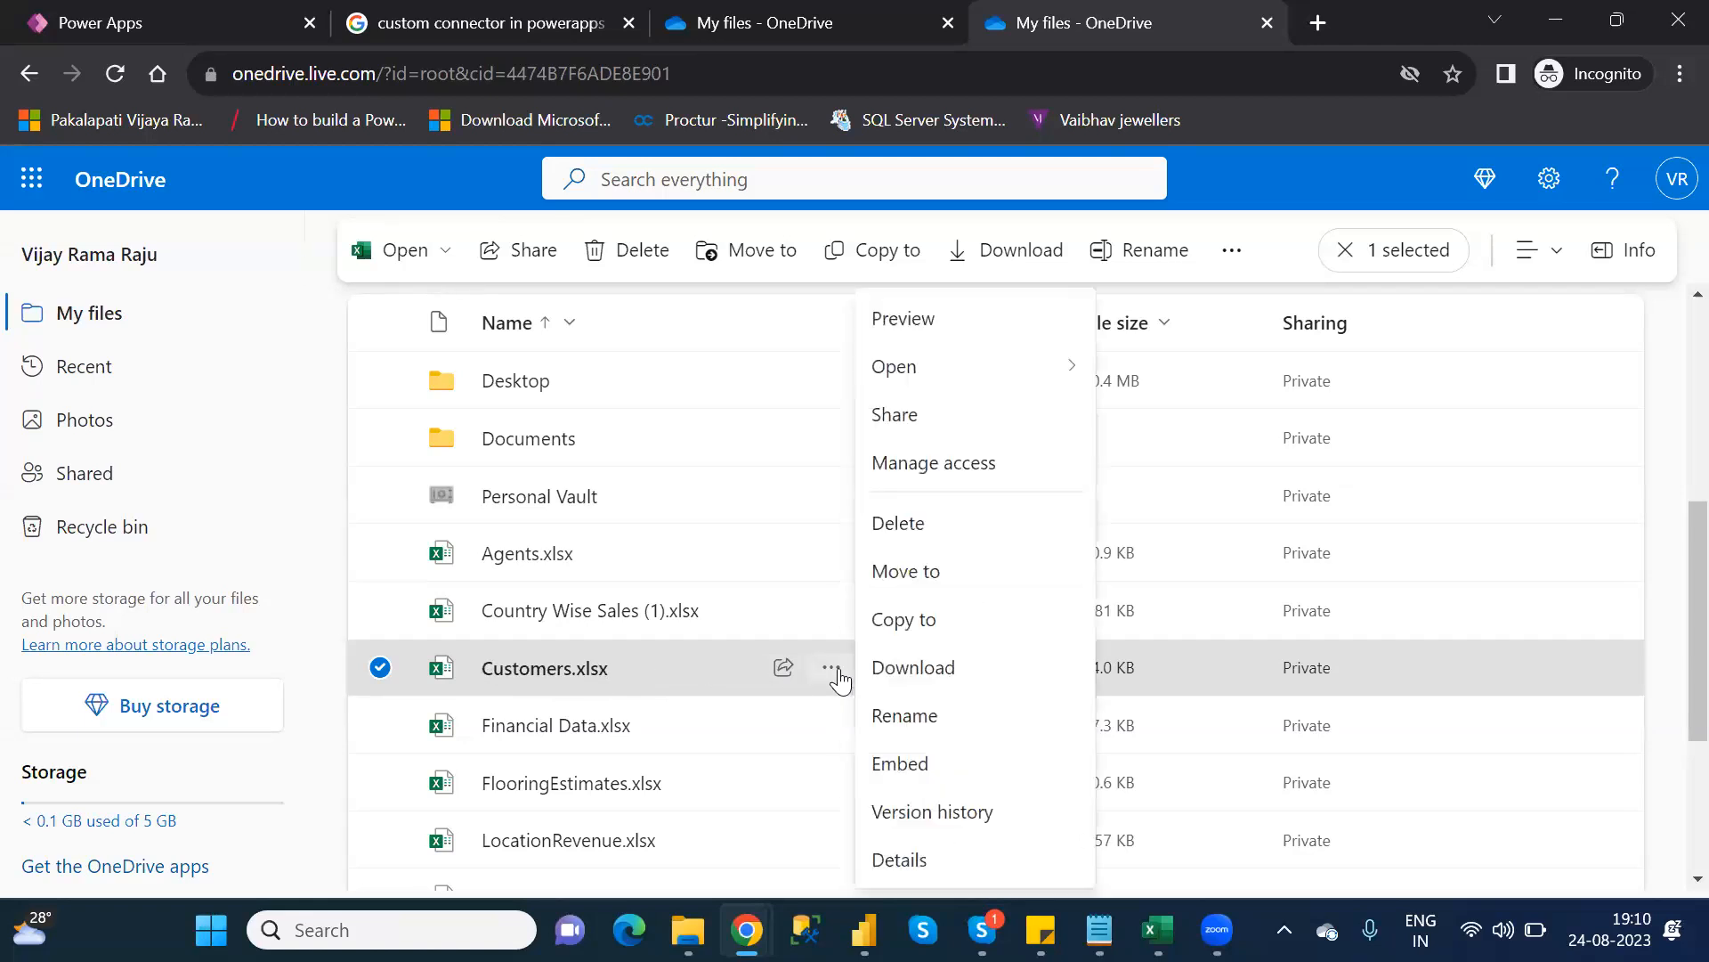
pyautogui.click(902, 860)
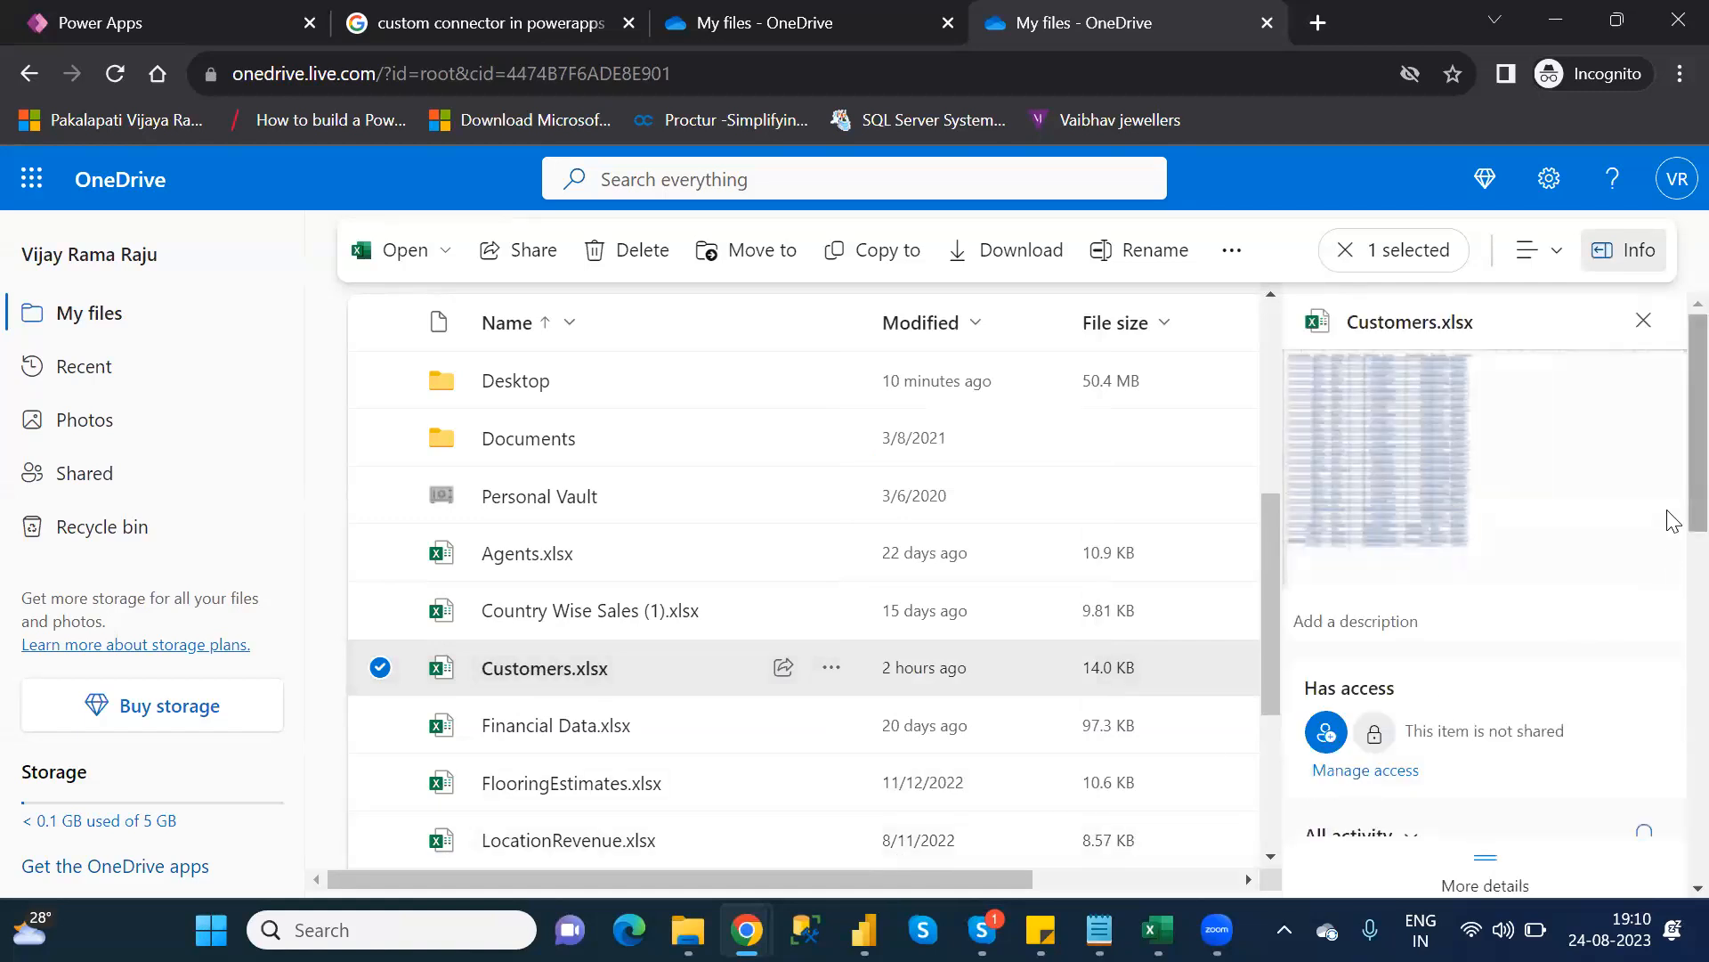
pyautogui.scroll(-5, 1673, 547)
pyautogui.scroll(-5, 1673, 704)
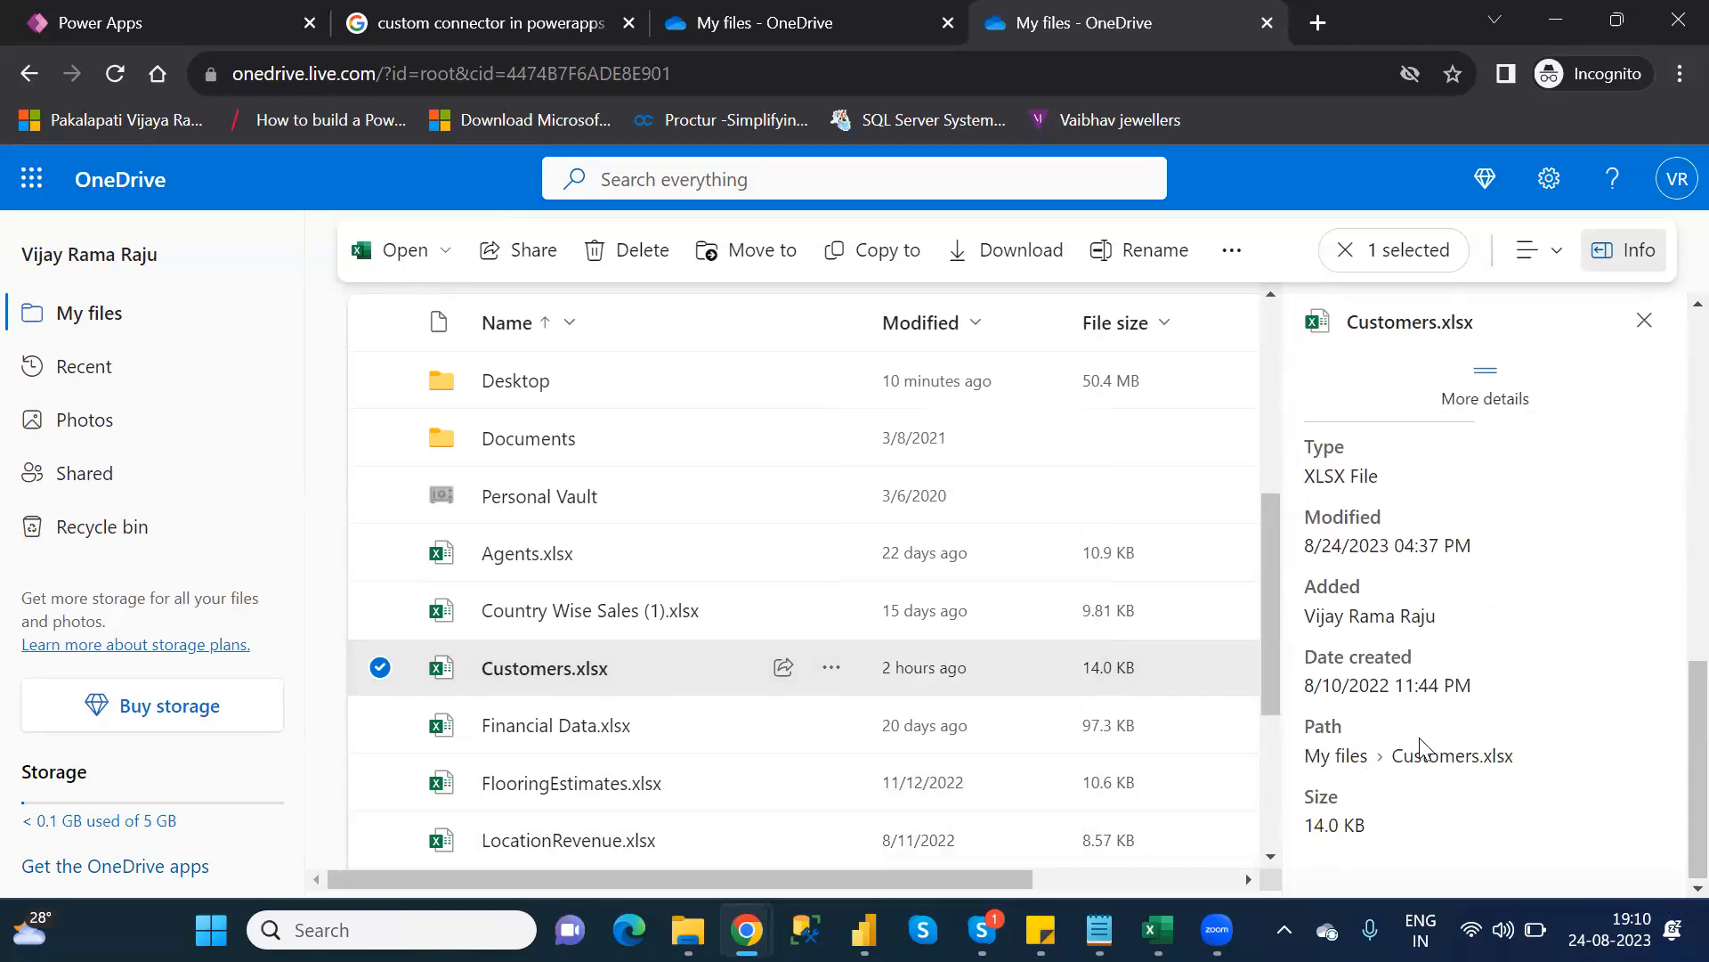
# Open Customers.xlsx in Excel for the web and select its web address
pyautogui.click(599, 673)
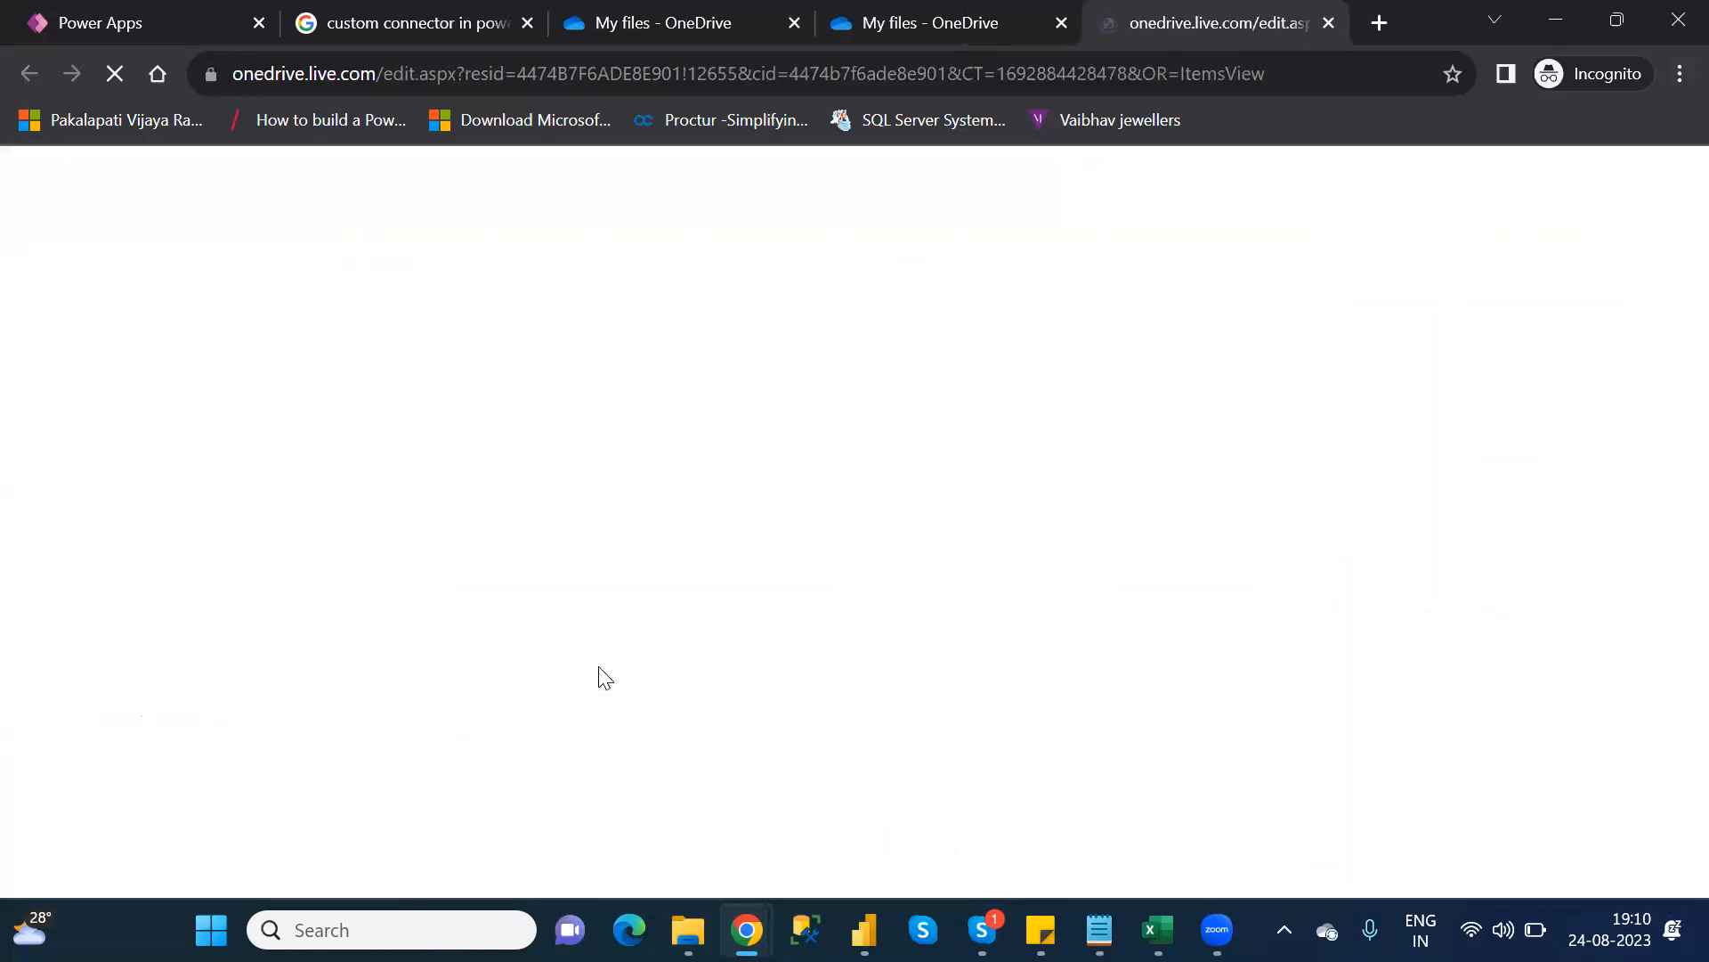
pyautogui.click(1278, 73)
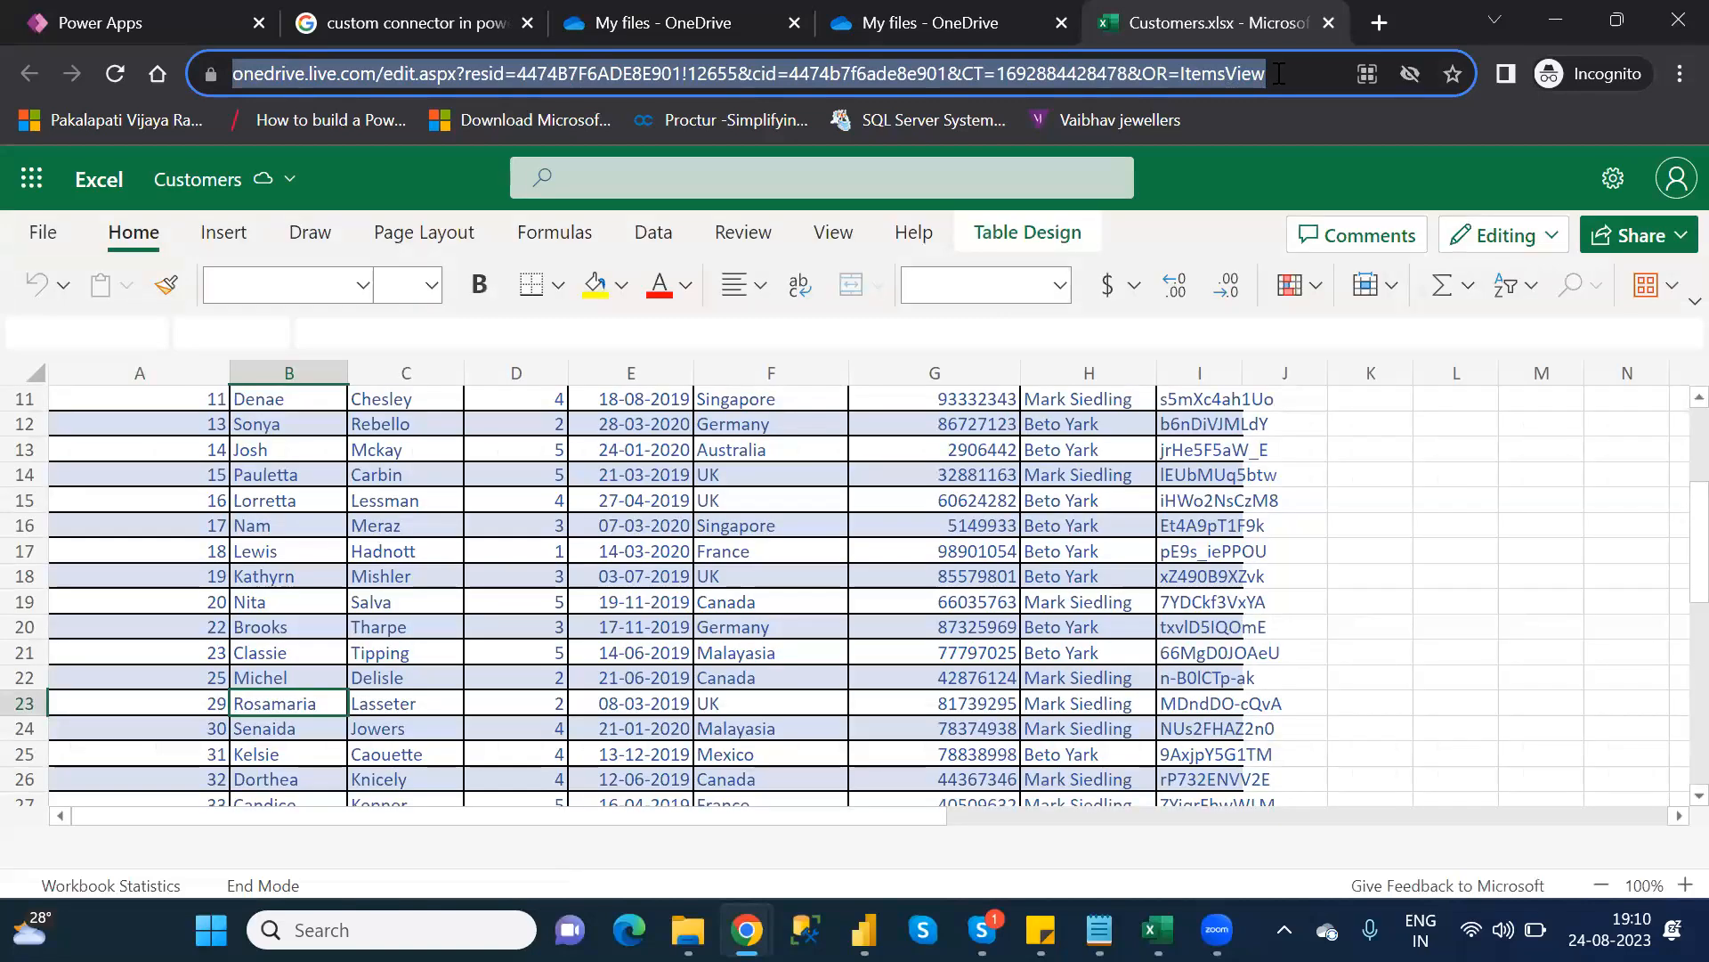
# Paste the Customers.xlsx OneDrive URL inside Download("") in Icon1's OnSelect formula
pyautogui.click(1329, 22)
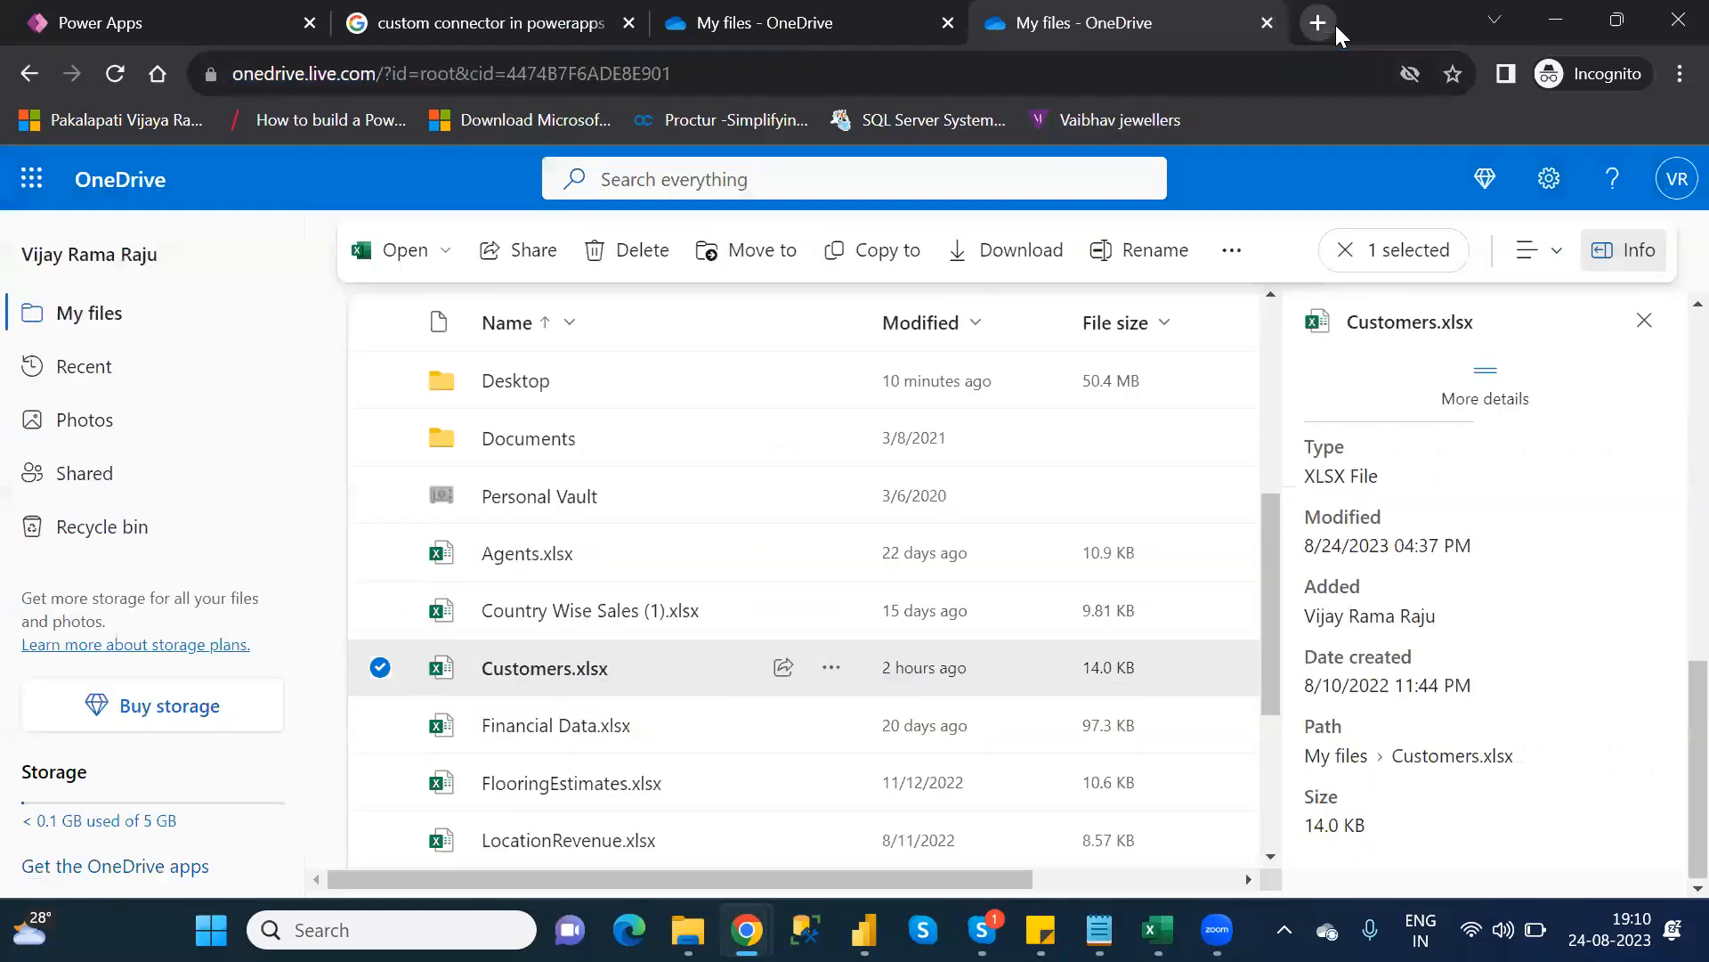
pyautogui.click(201, 22)
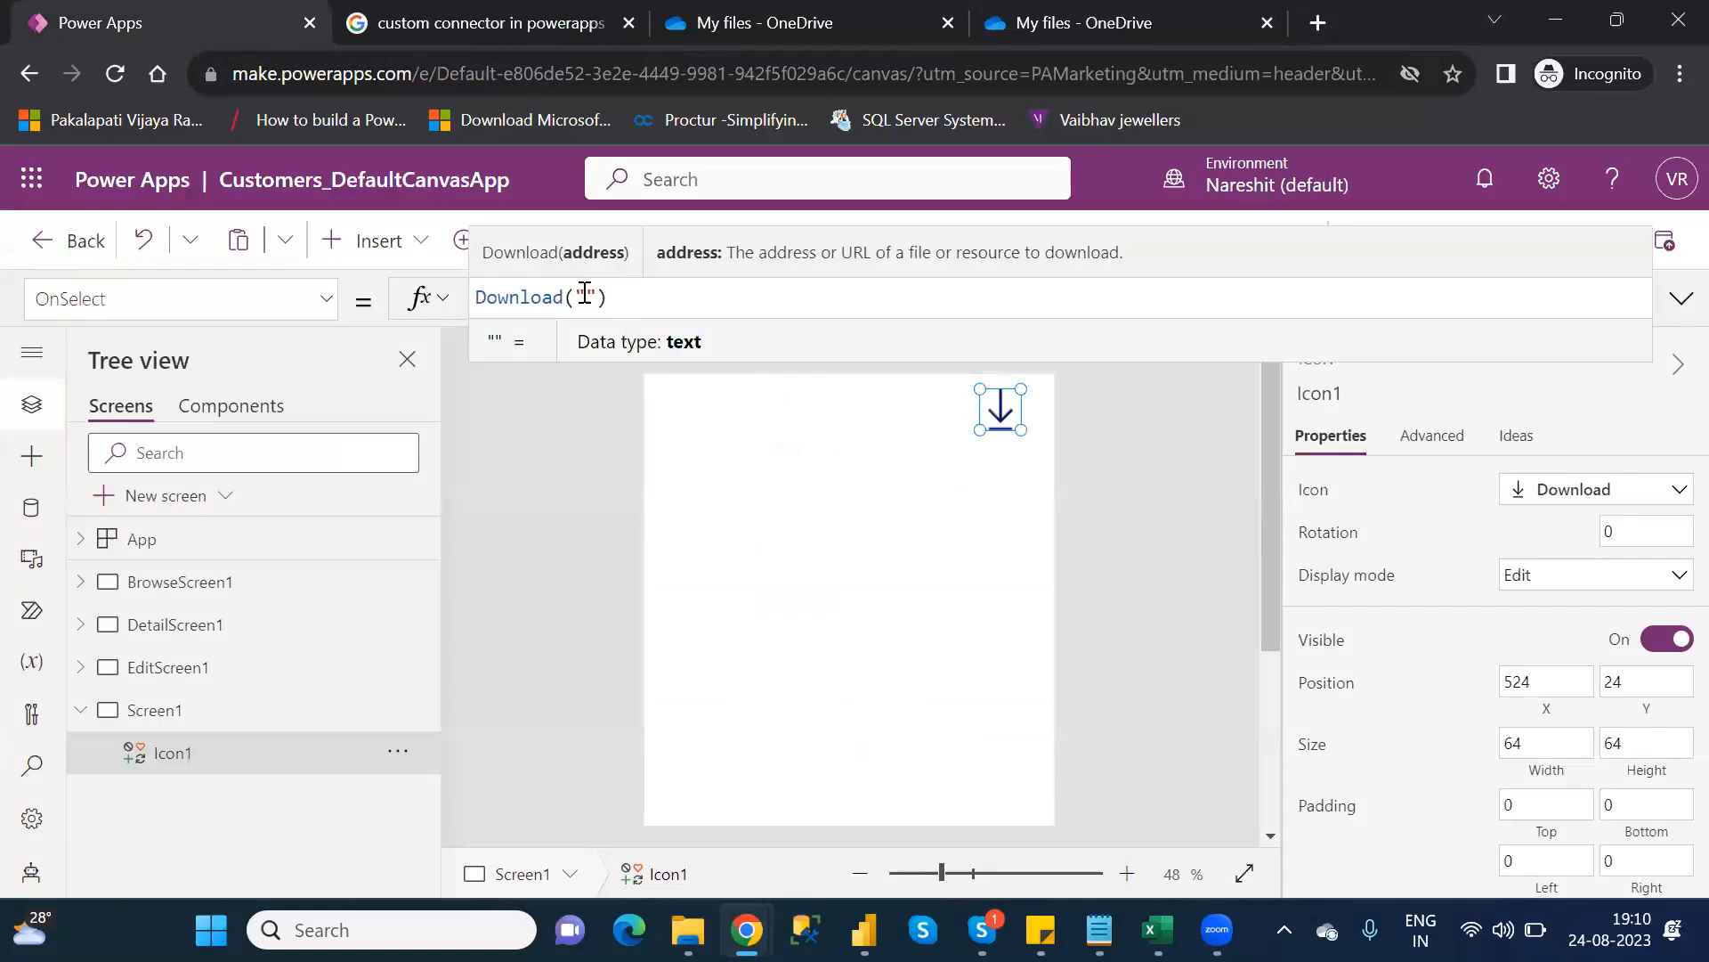
pyautogui.hotkey('ctrl', 'v')
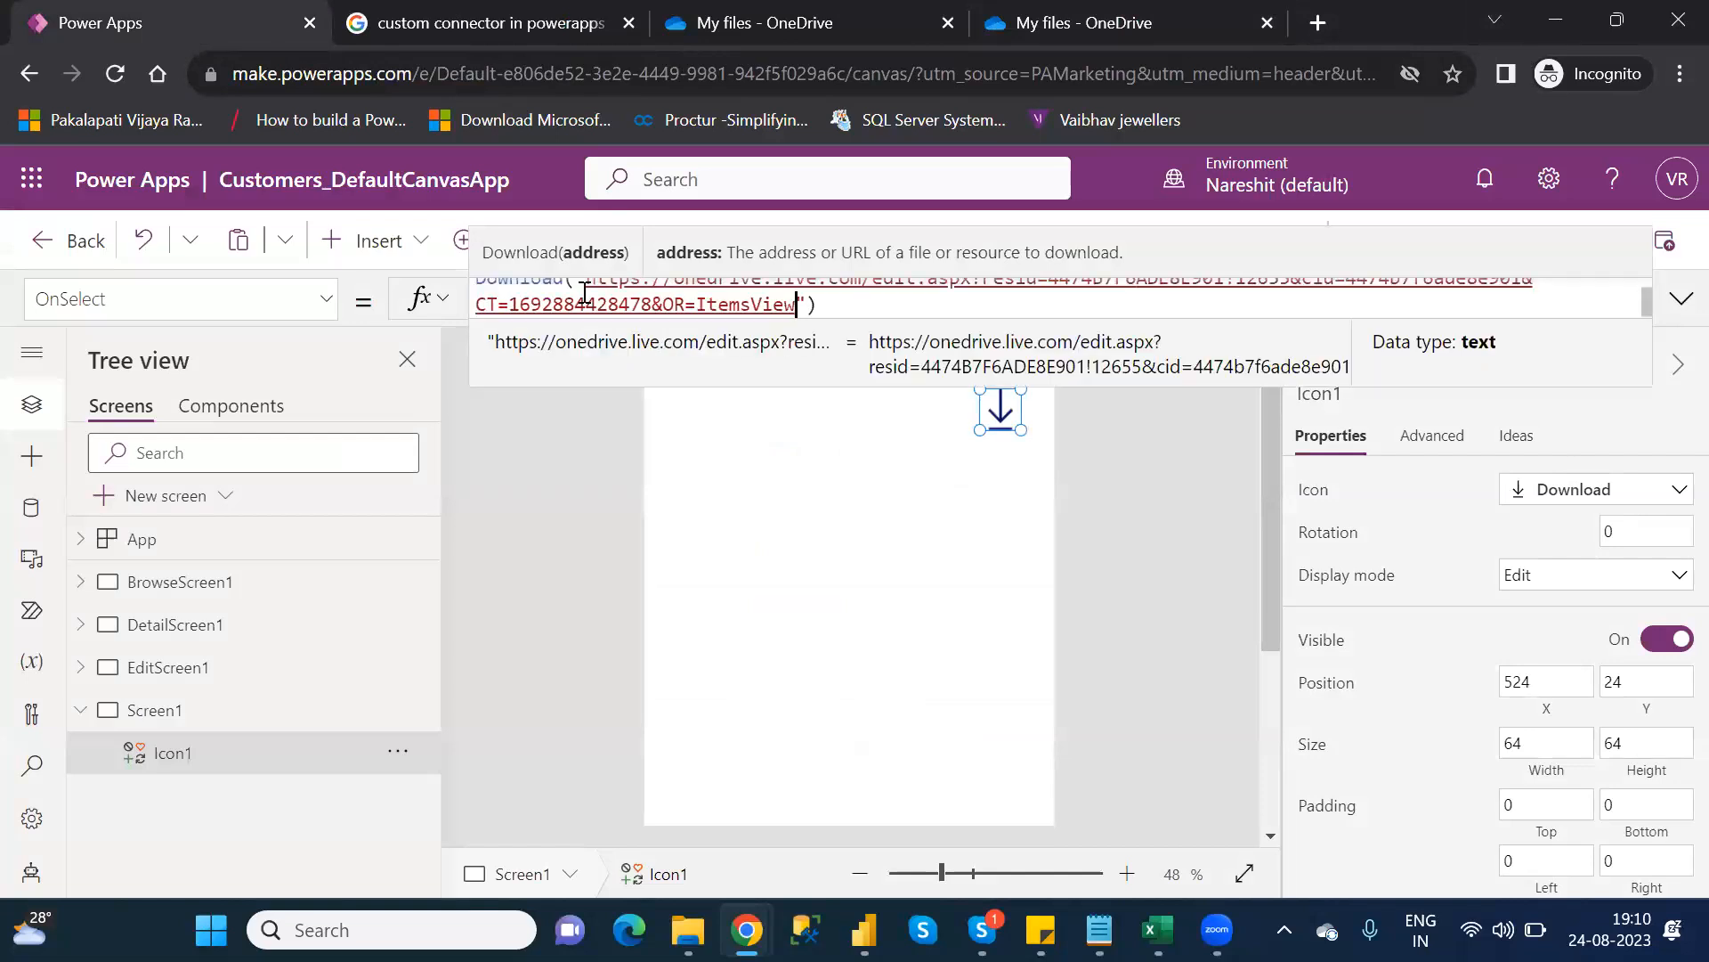
pyautogui.click(944, 596)
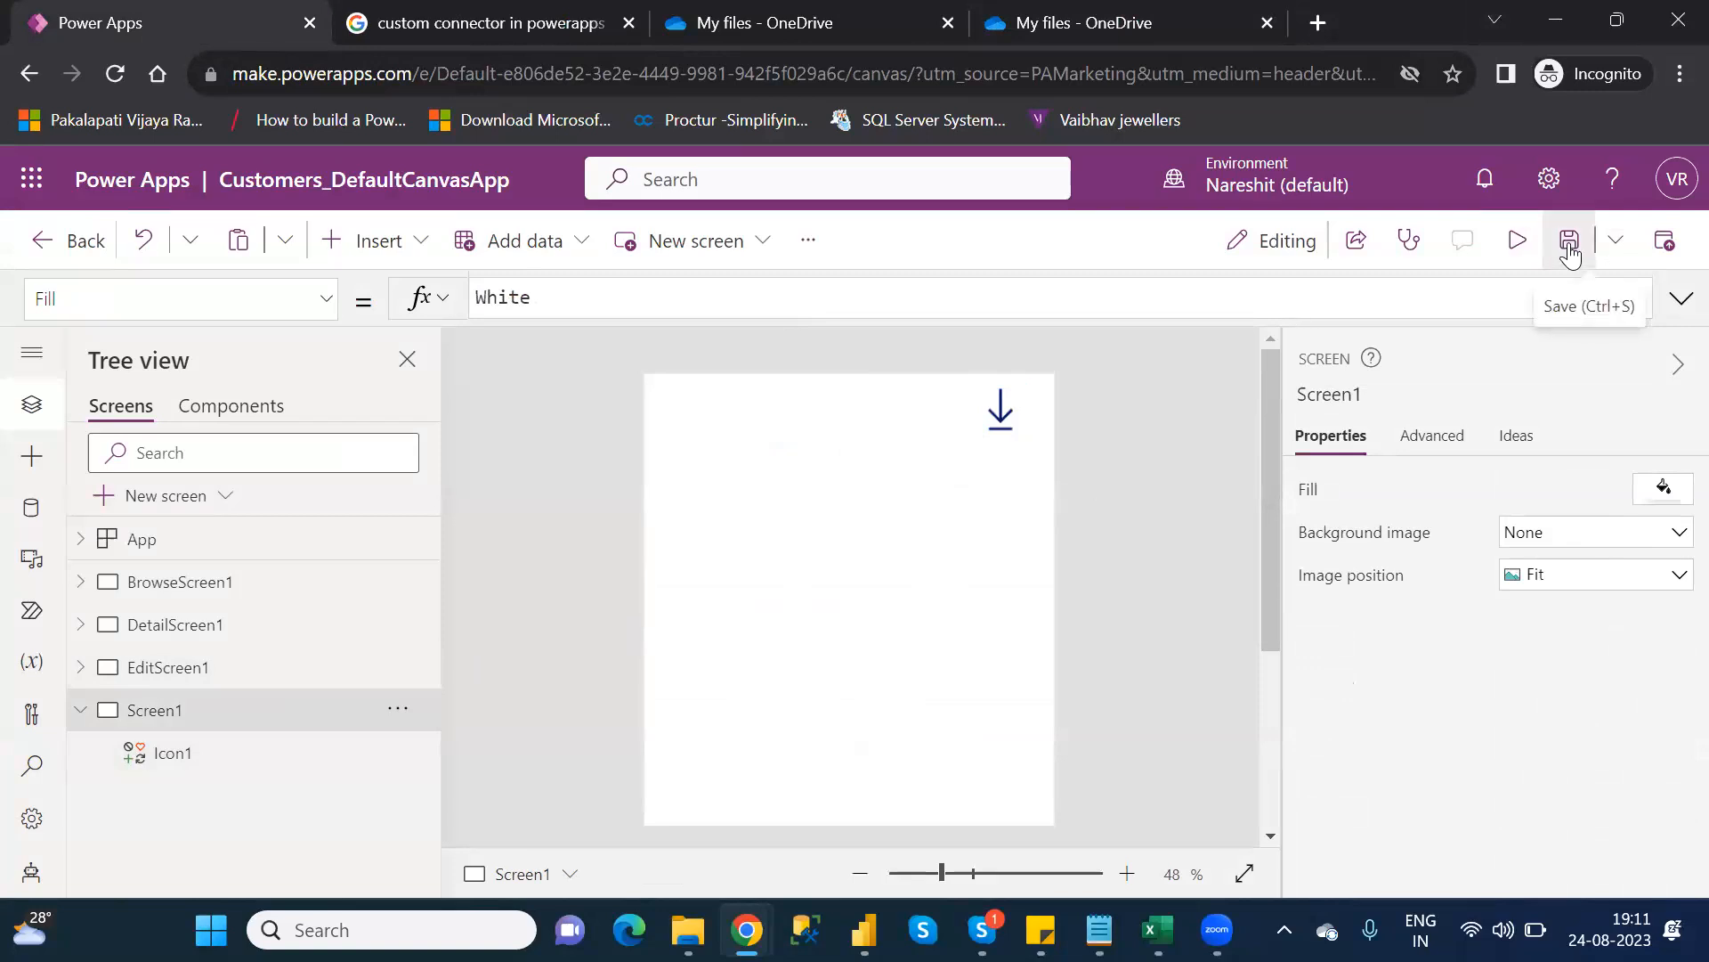
# Save the app from the toolbar and close the 'publish this version' banner
pyautogui.click(1572, 253)
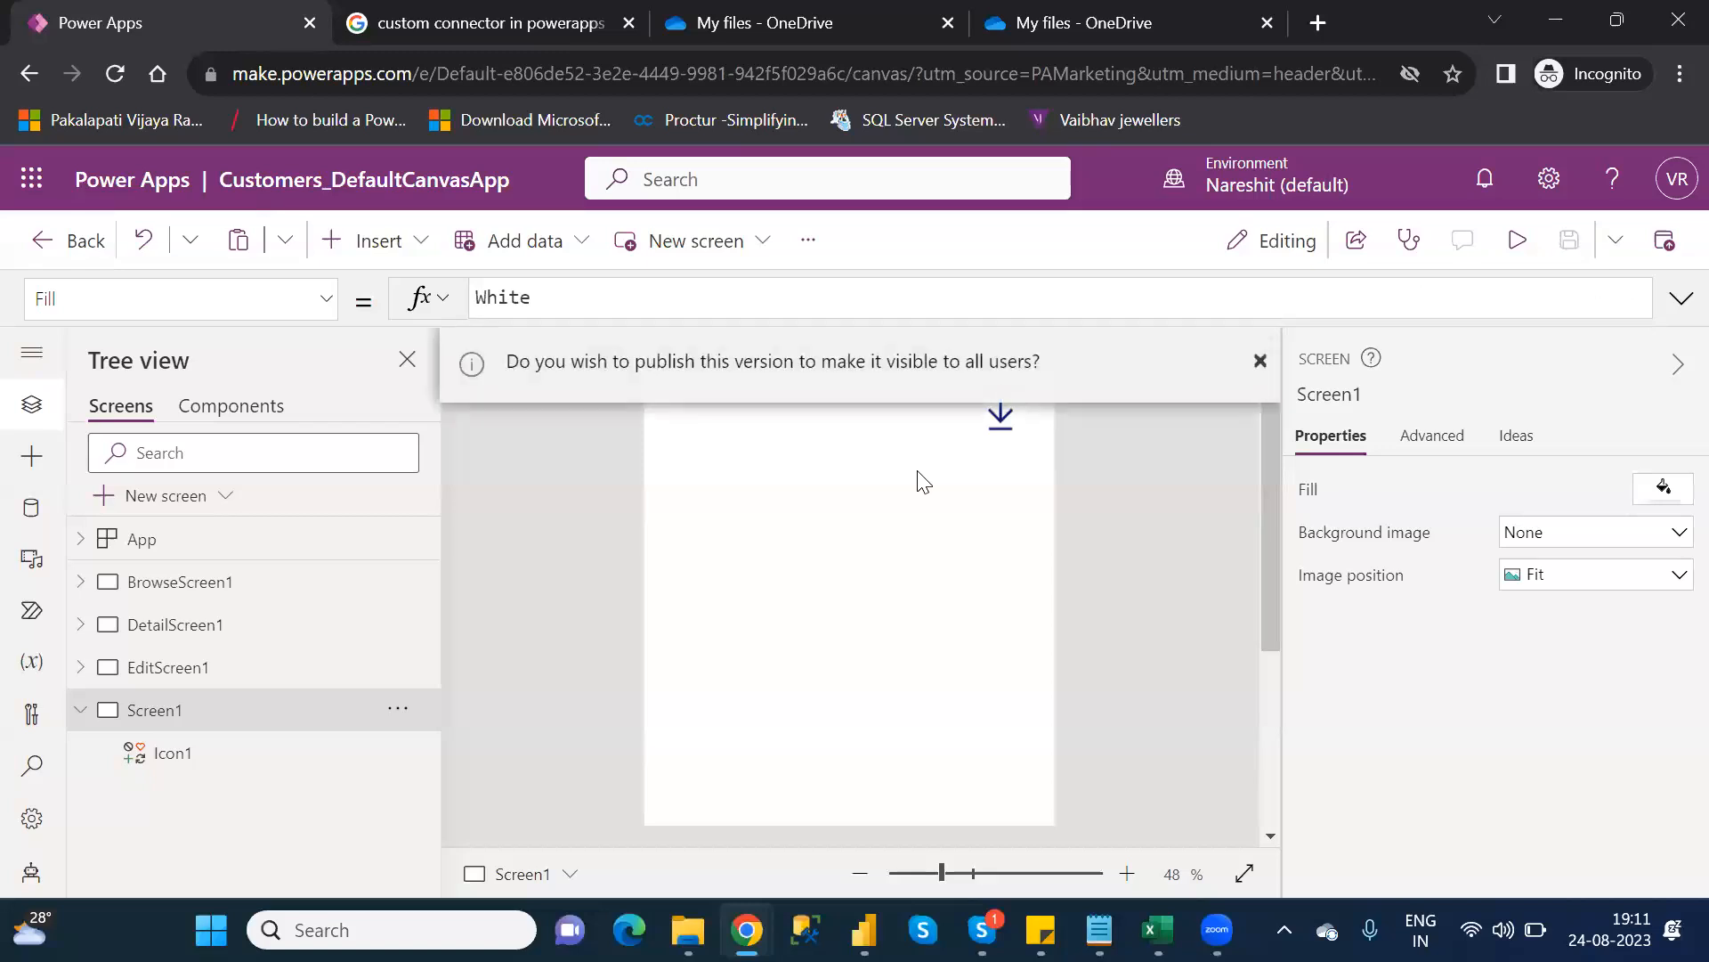
pyautogui.click(1261, 361)
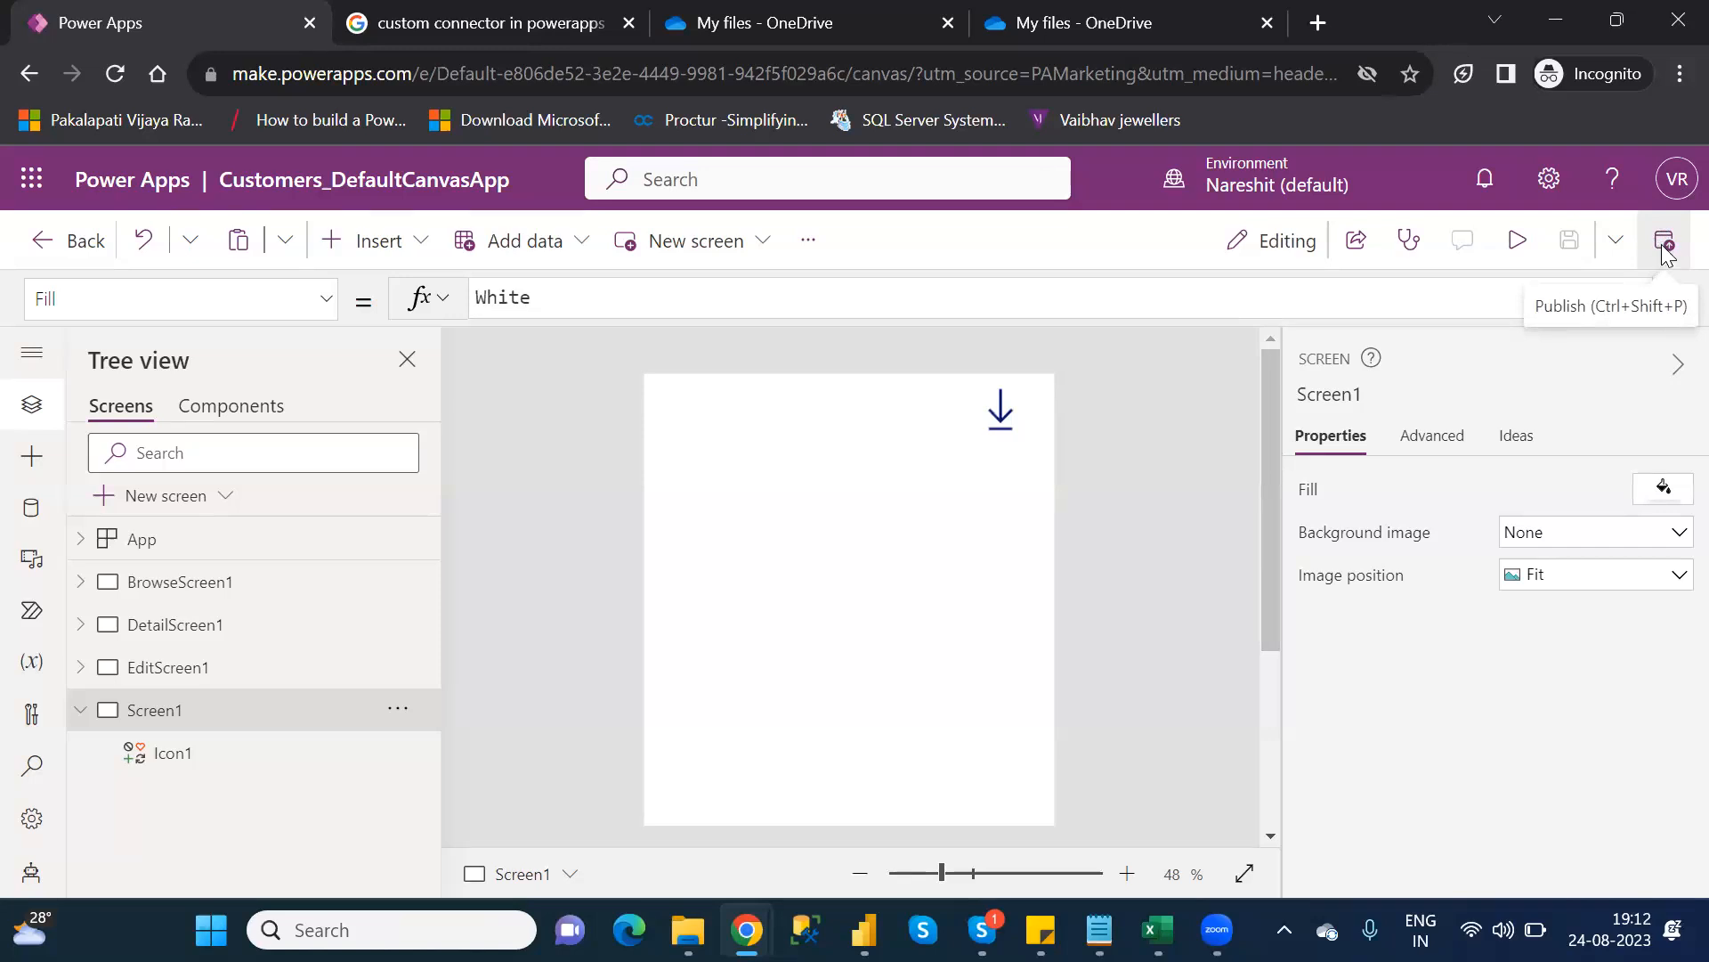
# Publish this version of Customers_DefaultCanvasApp, confirming the Publish dialog twice
pyautogui.click(1662, 255)
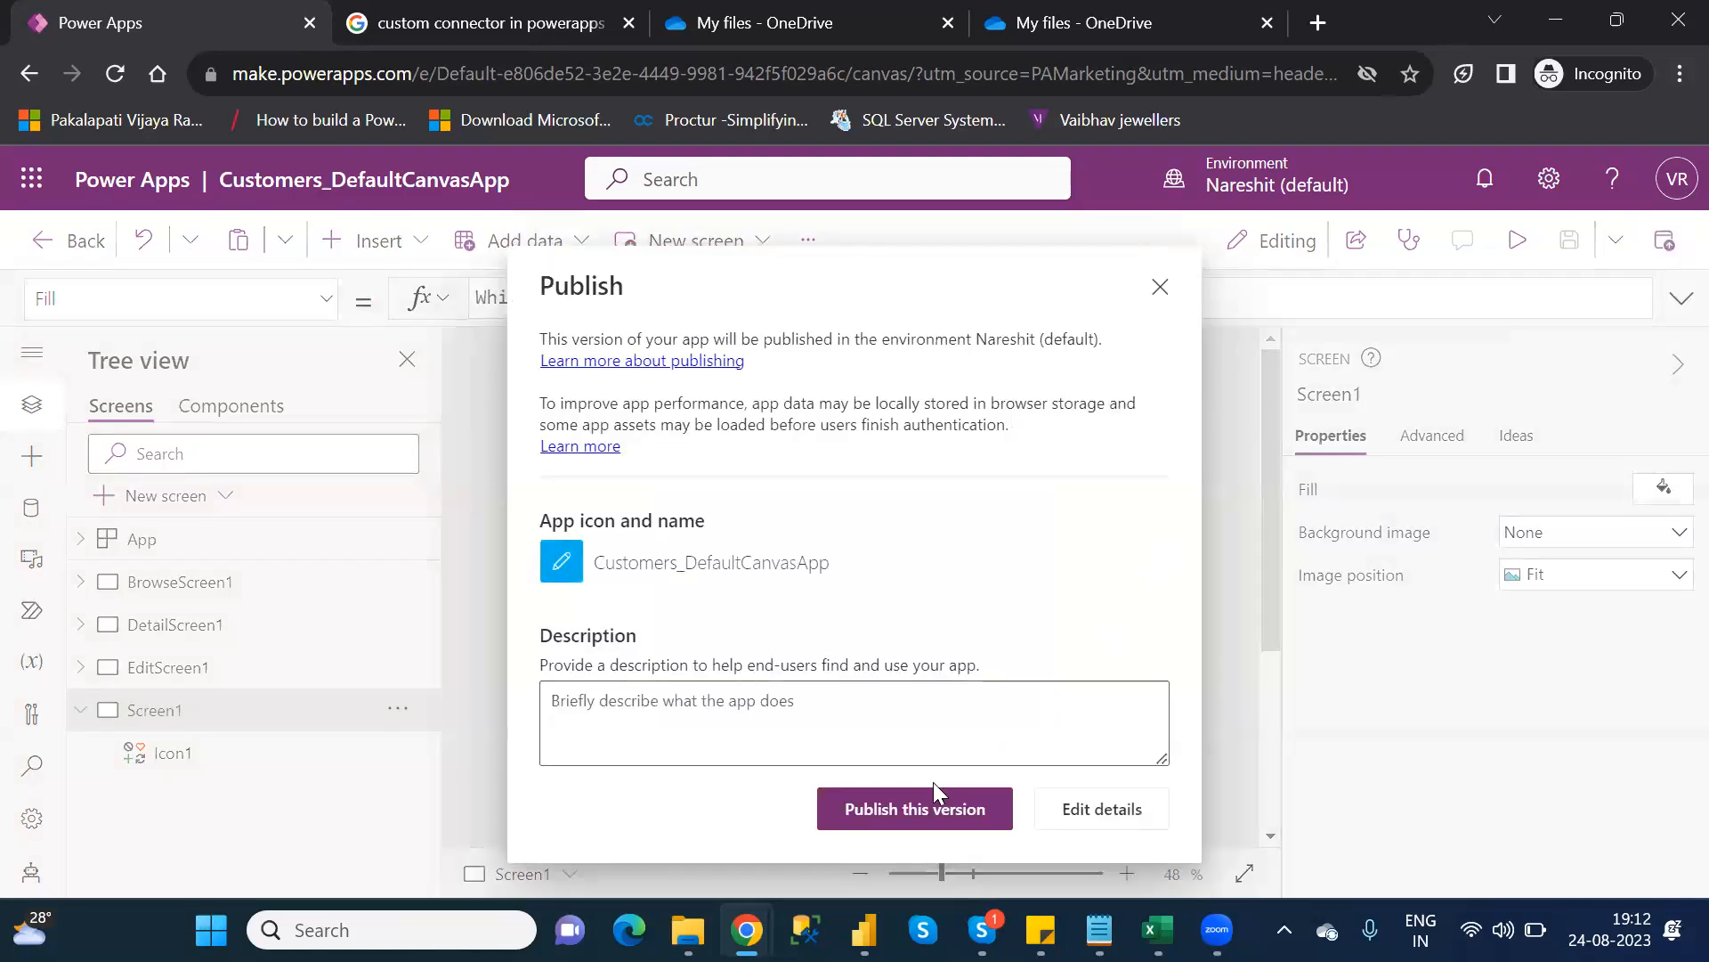
pyautogui.click(892, 812)
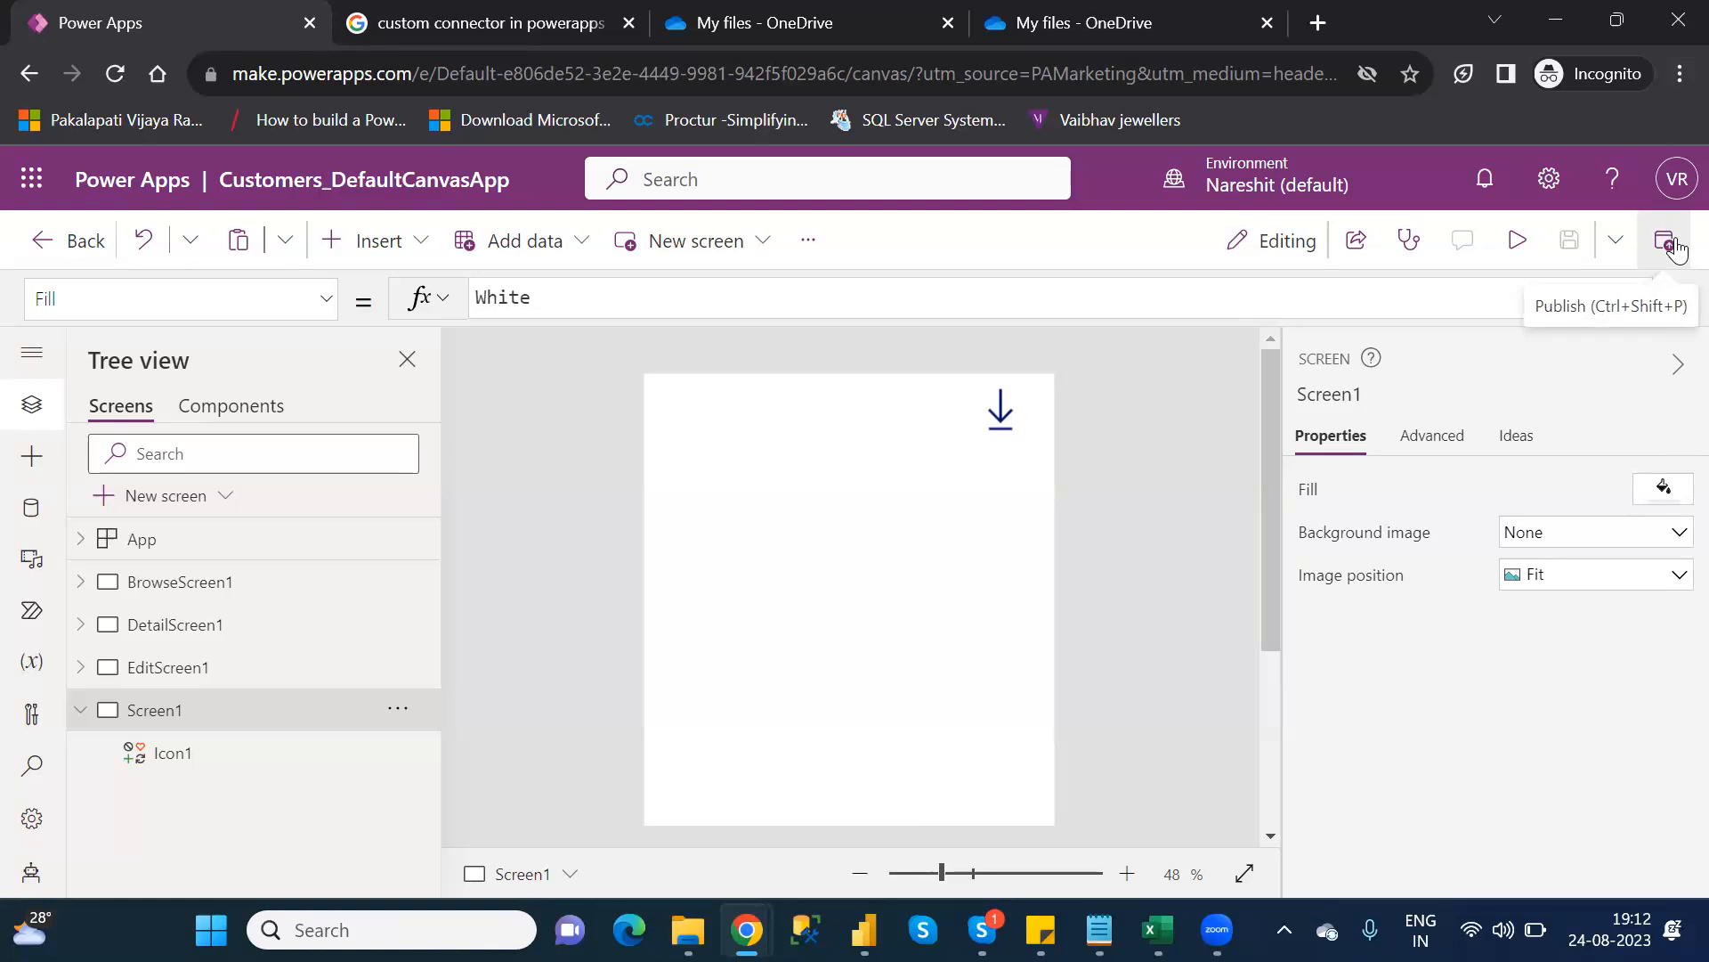
pyautogui.click(1677, 250)
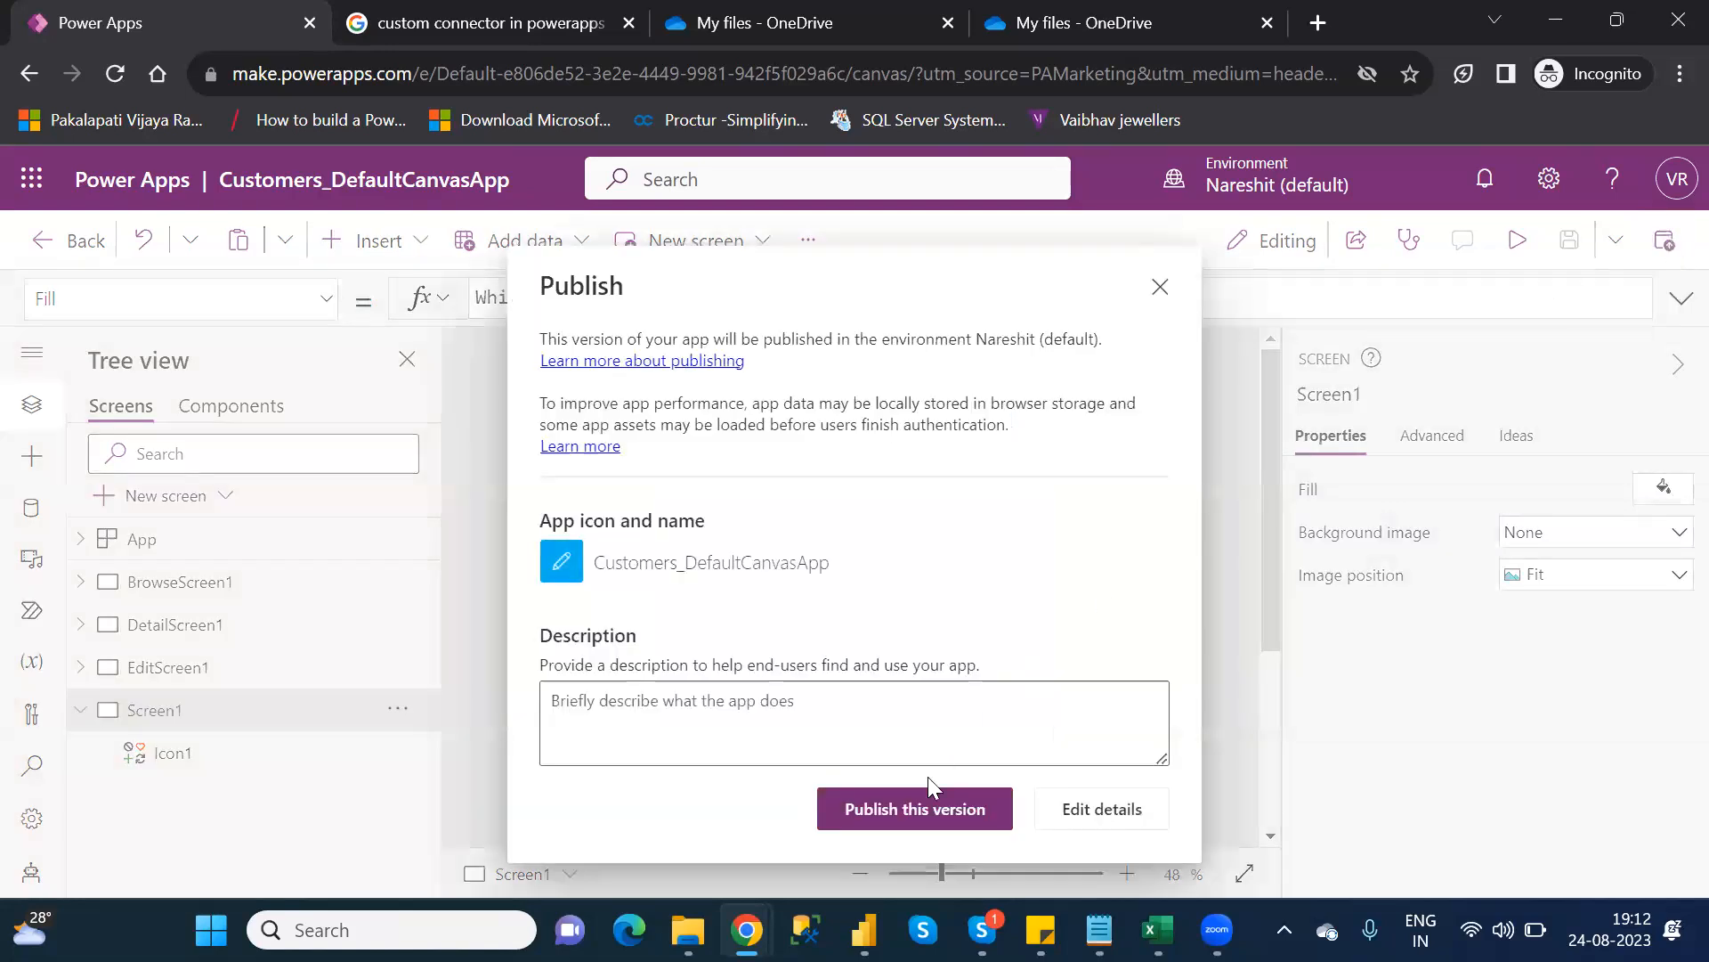
pyautogui.click(894, 809)
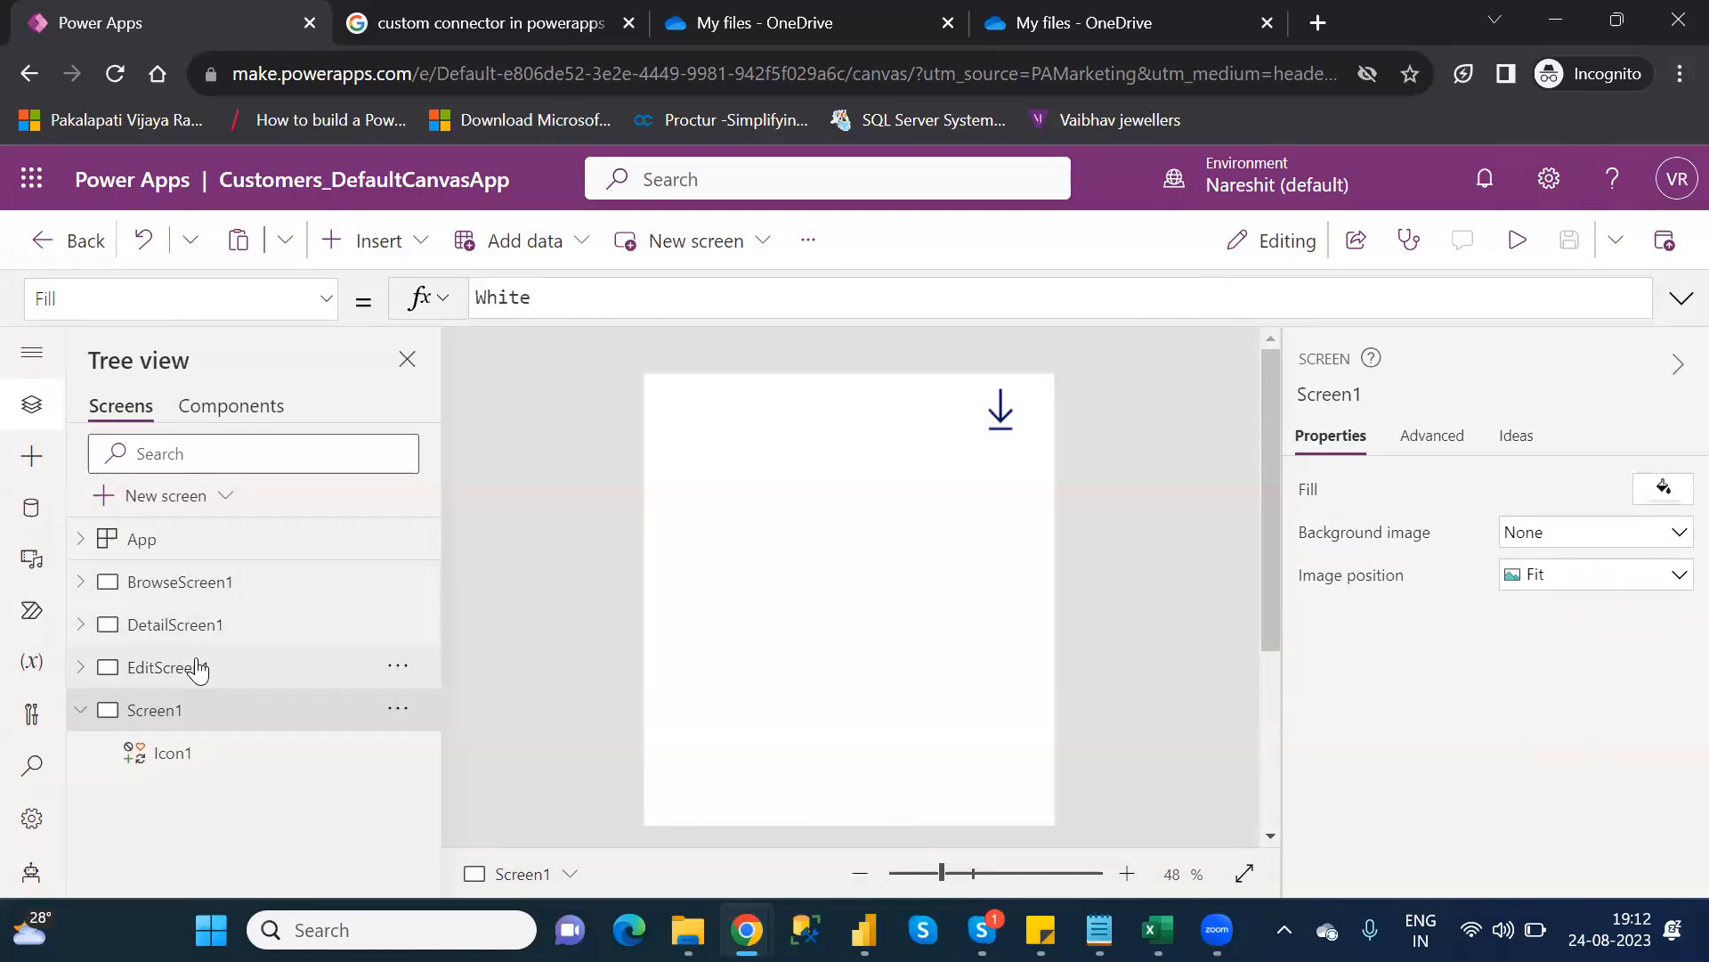
# Select EditScreen1 in the Tree view to show its Table1 form
pyautogui.click(197, 669)
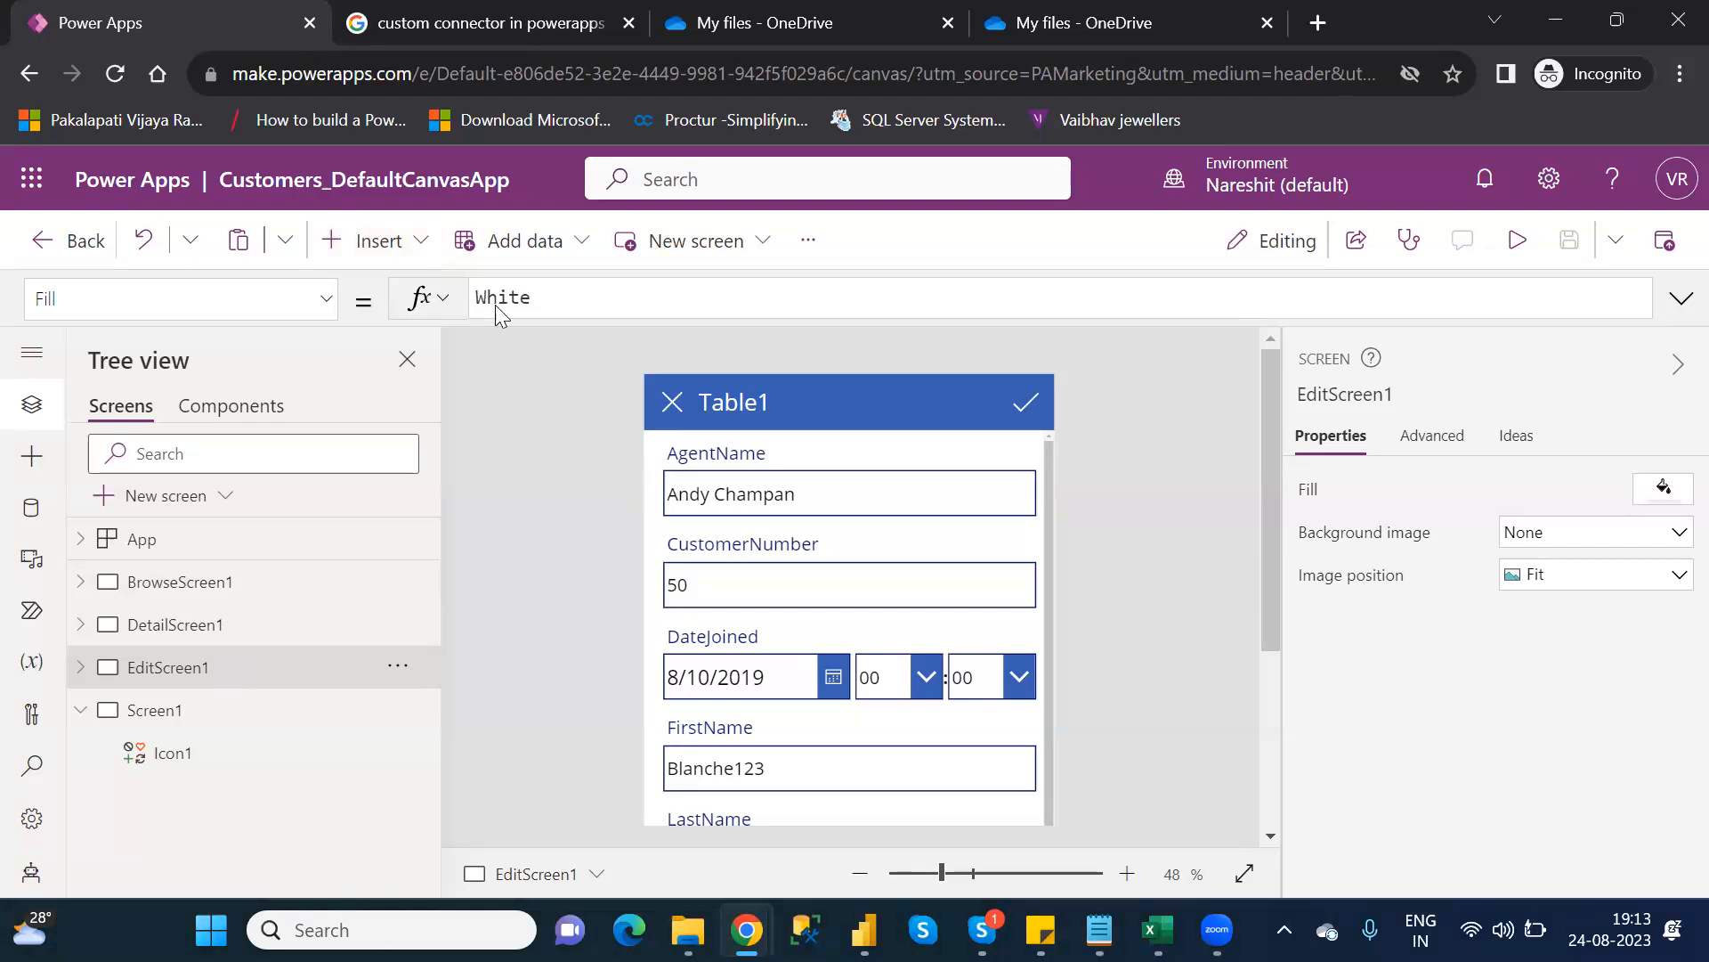
# Insert a Right chevron icon (Icon2) onto EditScreen1 via an Insert search for 'rig'
pyautogui.click(405, 252)
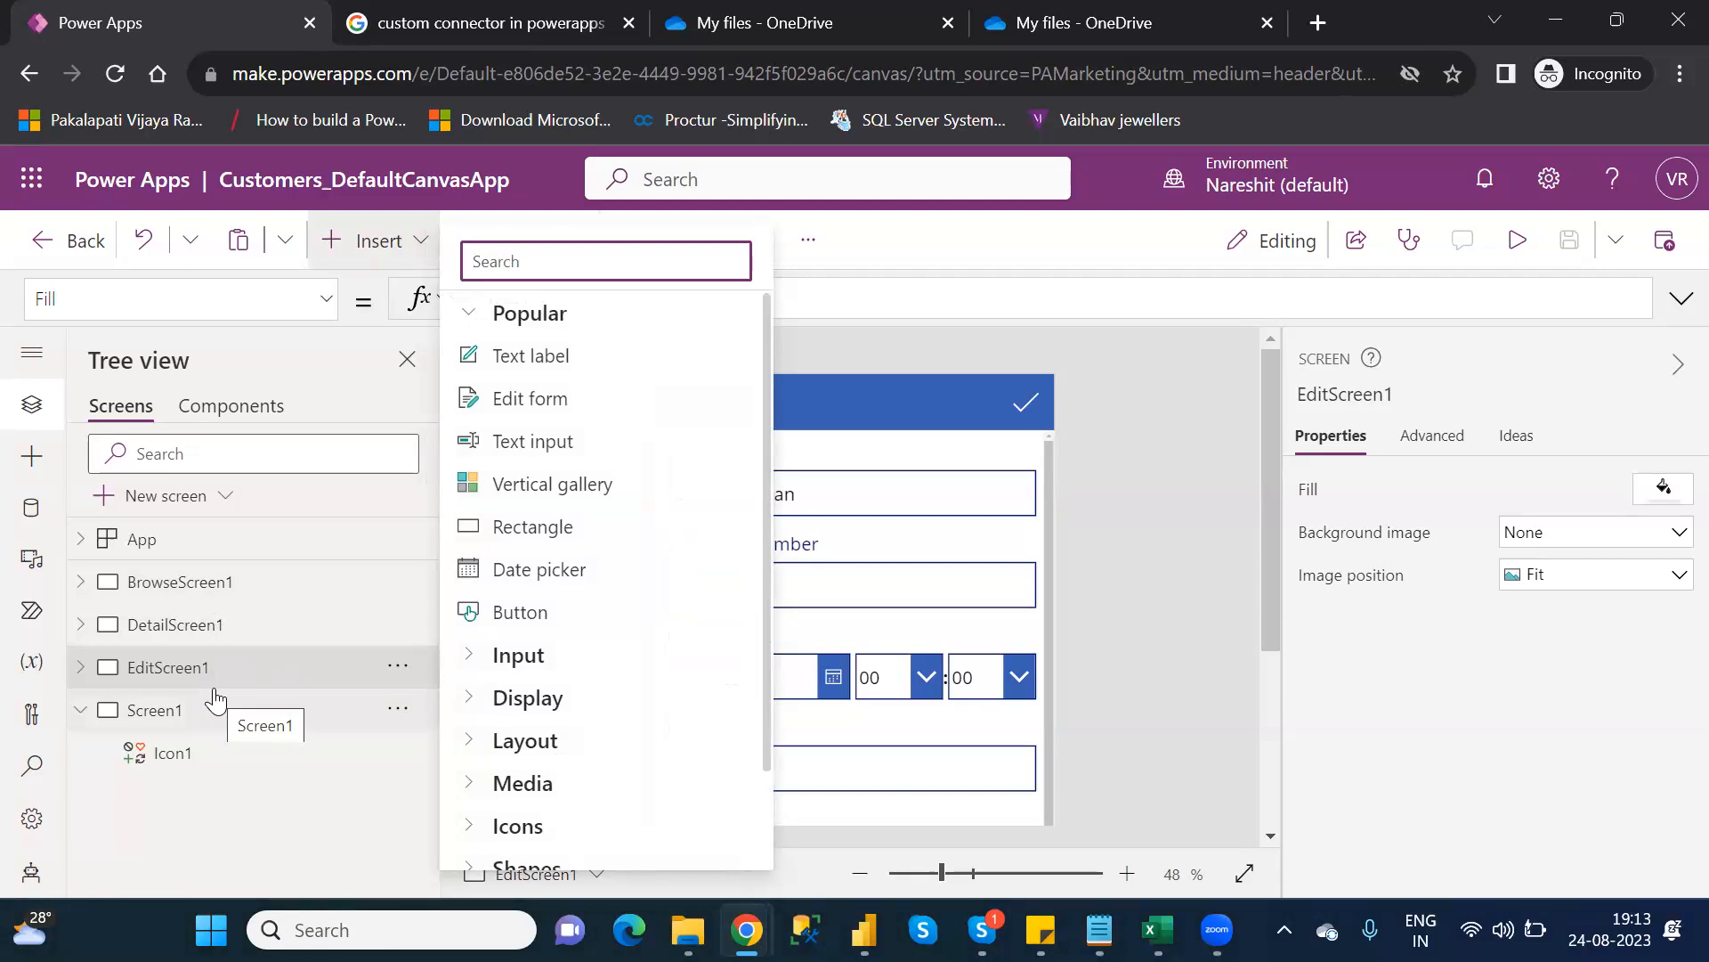
pyautogui.click(188, 728)
pyautogui.click(188, 728)
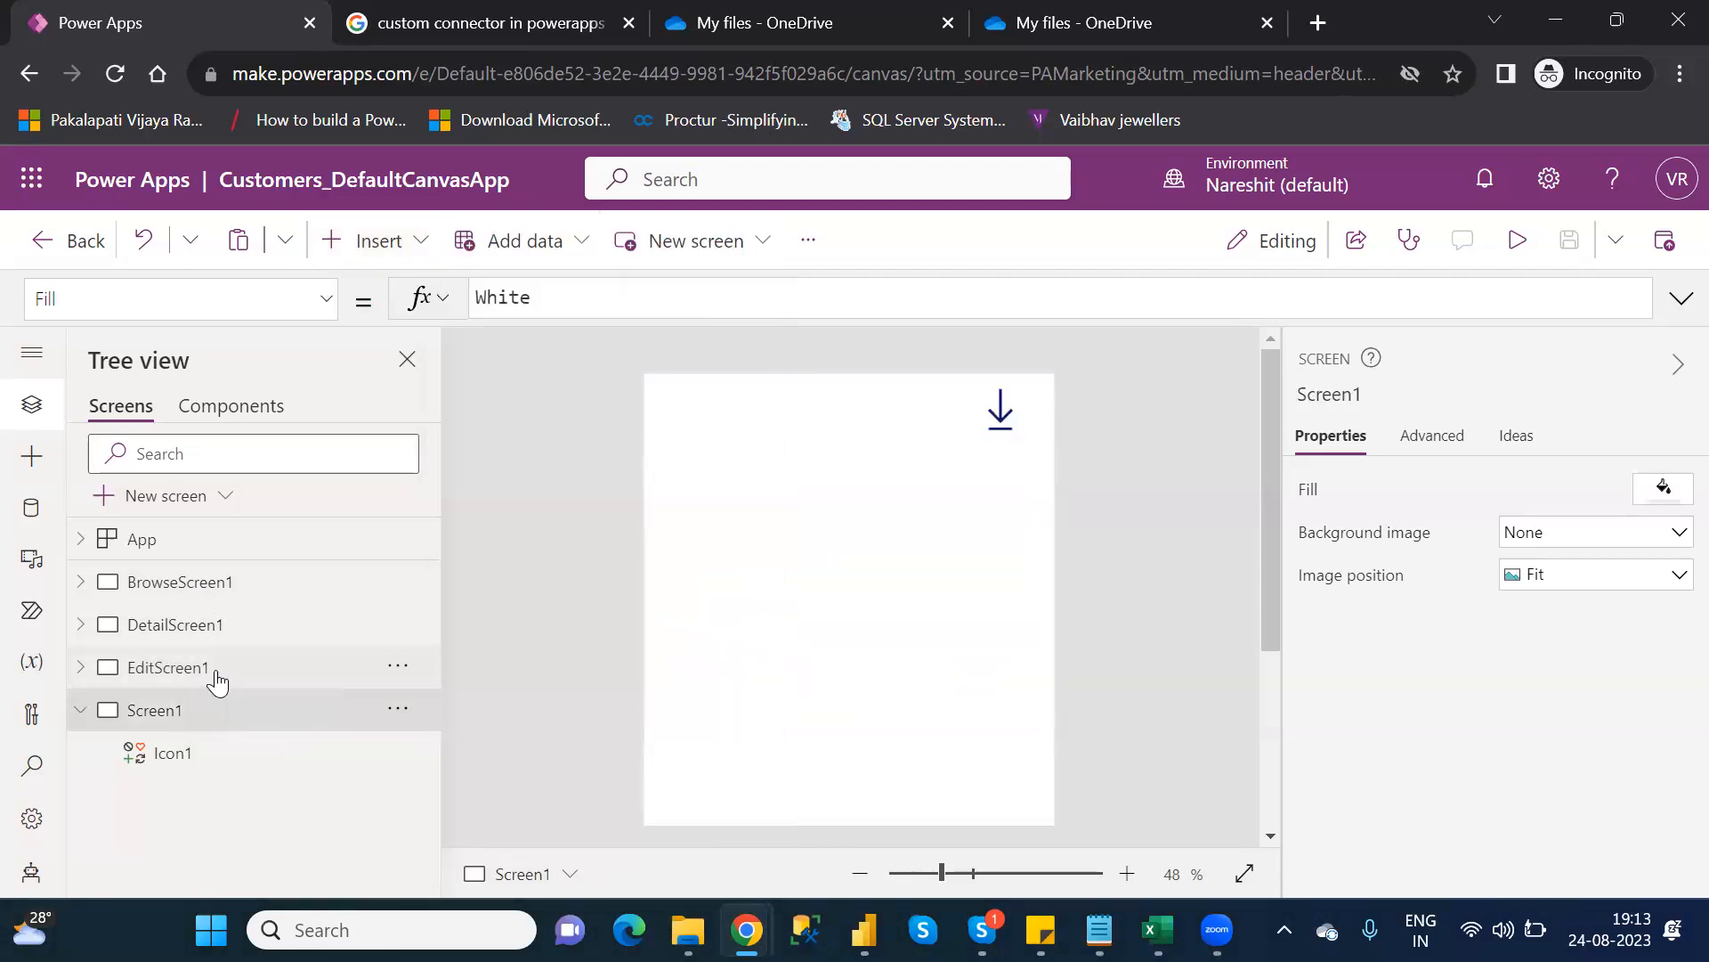
pyautogui.click(218, 682)
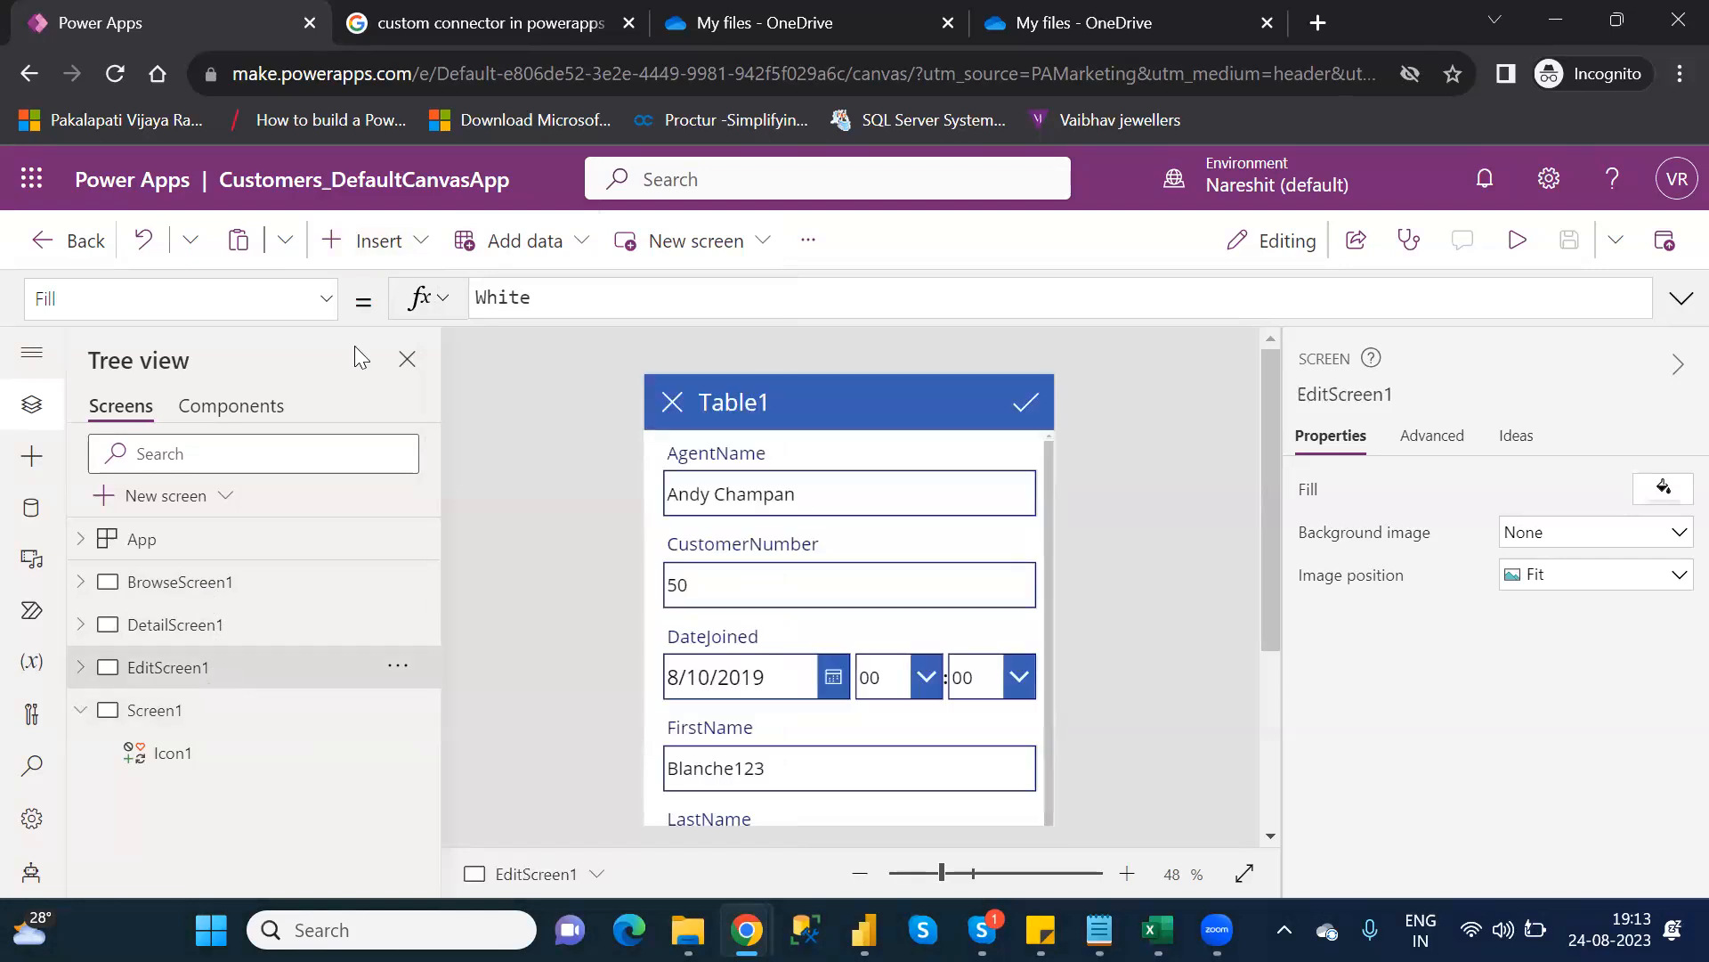
pyautogui.click(404, 240)
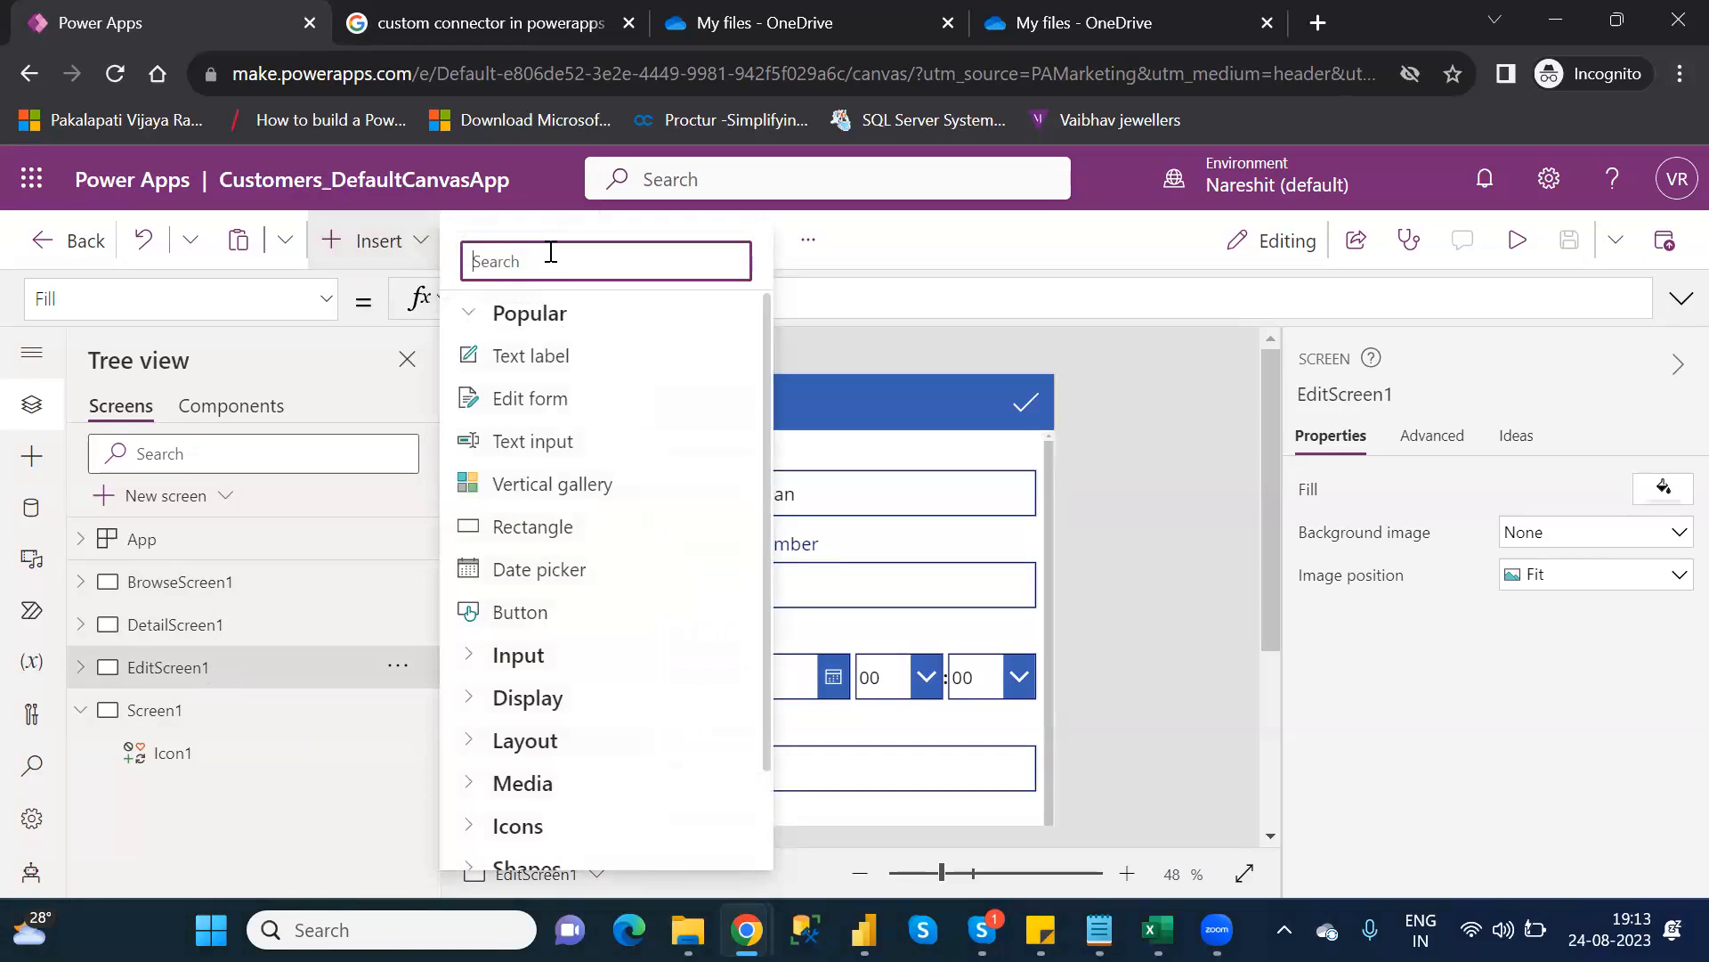
pyautogui.write('rig')
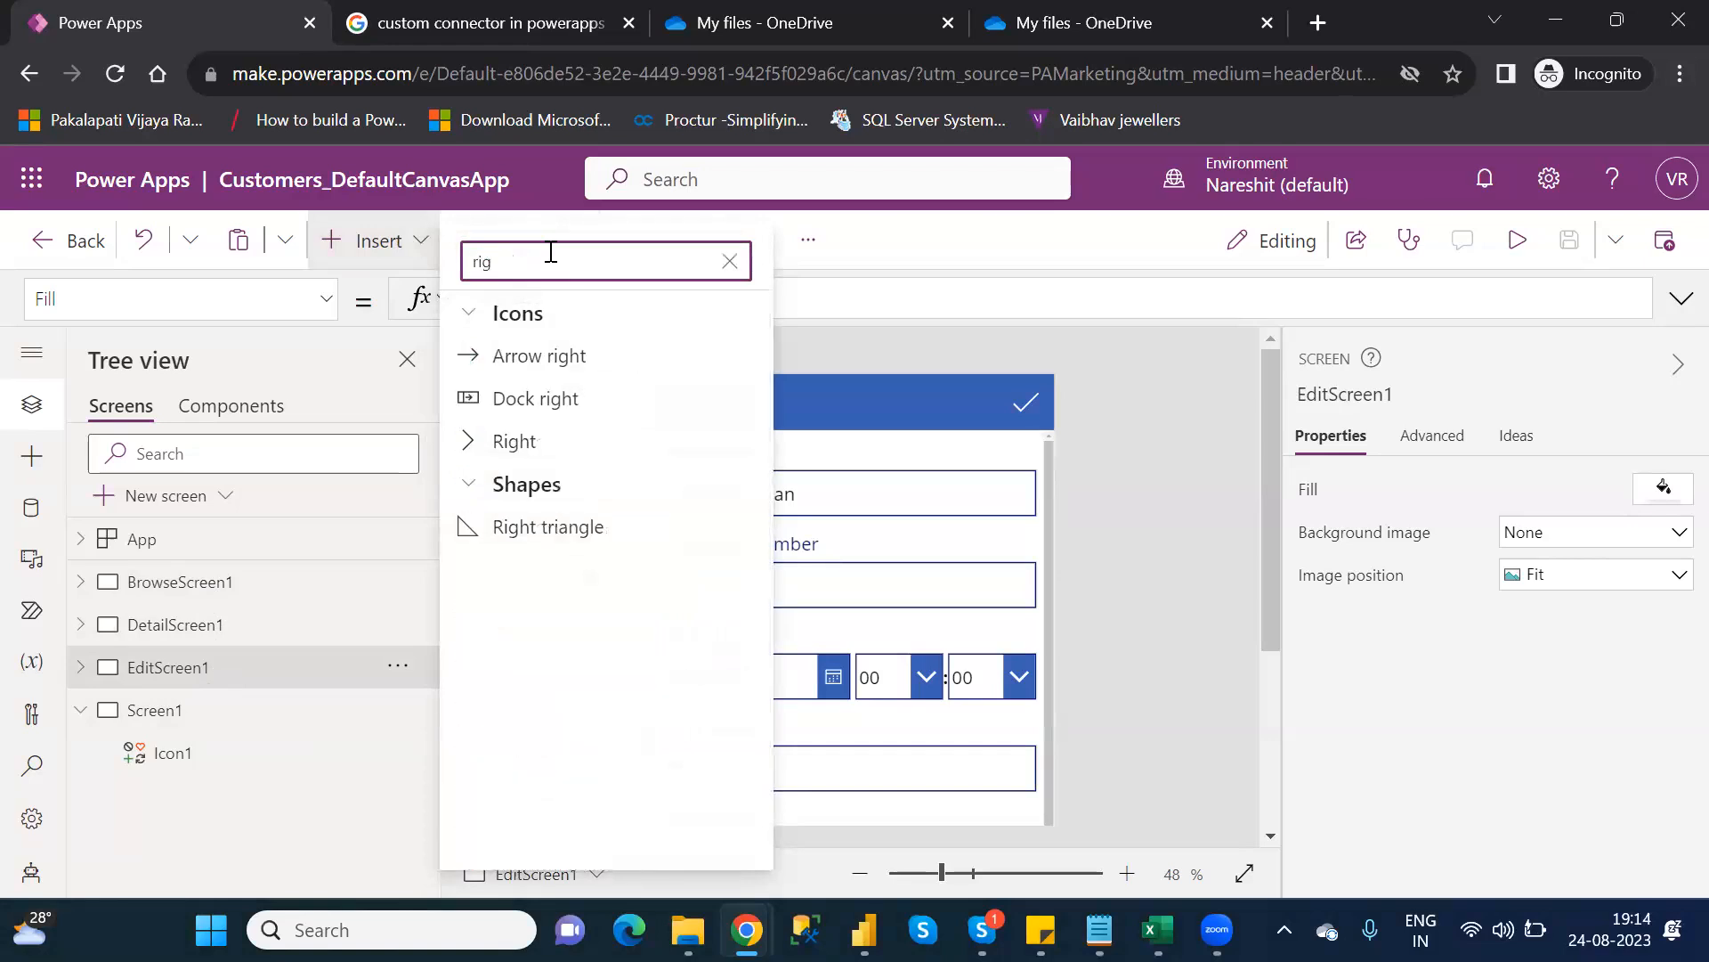
pyautogui.click(546, 444)
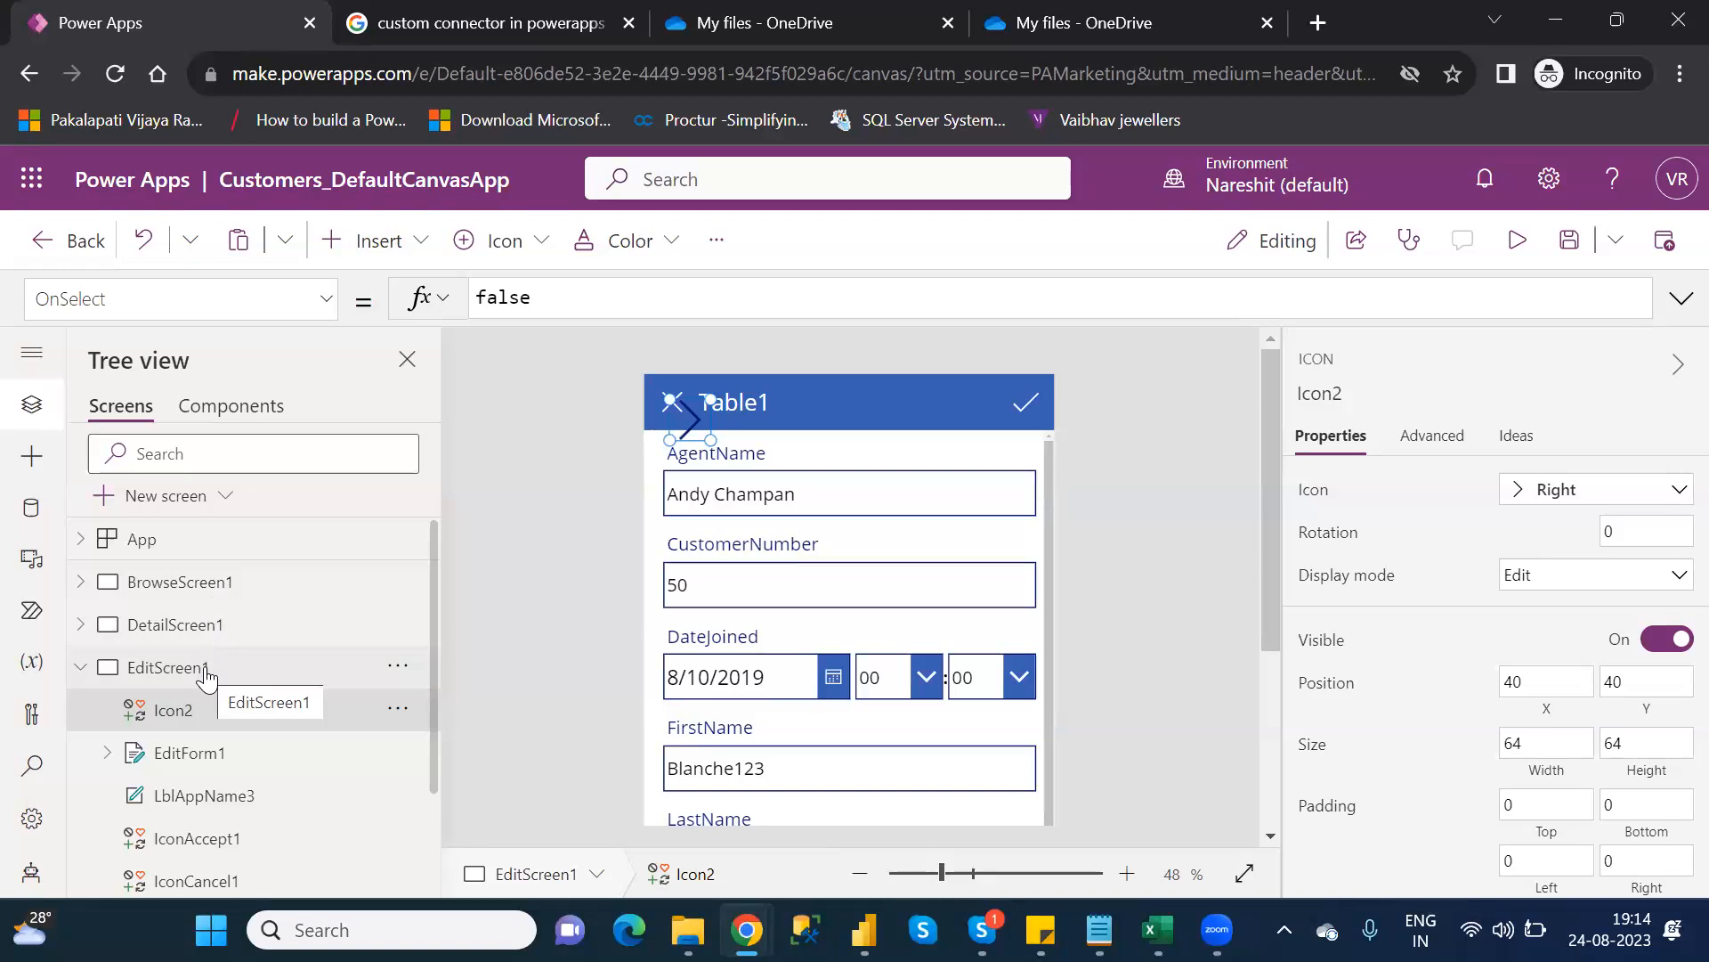
# Drag Icon2 beside the Table1 header check mark and set its colour to white
pyautogui.moveTo(690, 418); pyautogui.dragTo(859, 402)
pyautogui.moveTo(964, 412); pyautogui.dragTo(964, 404)
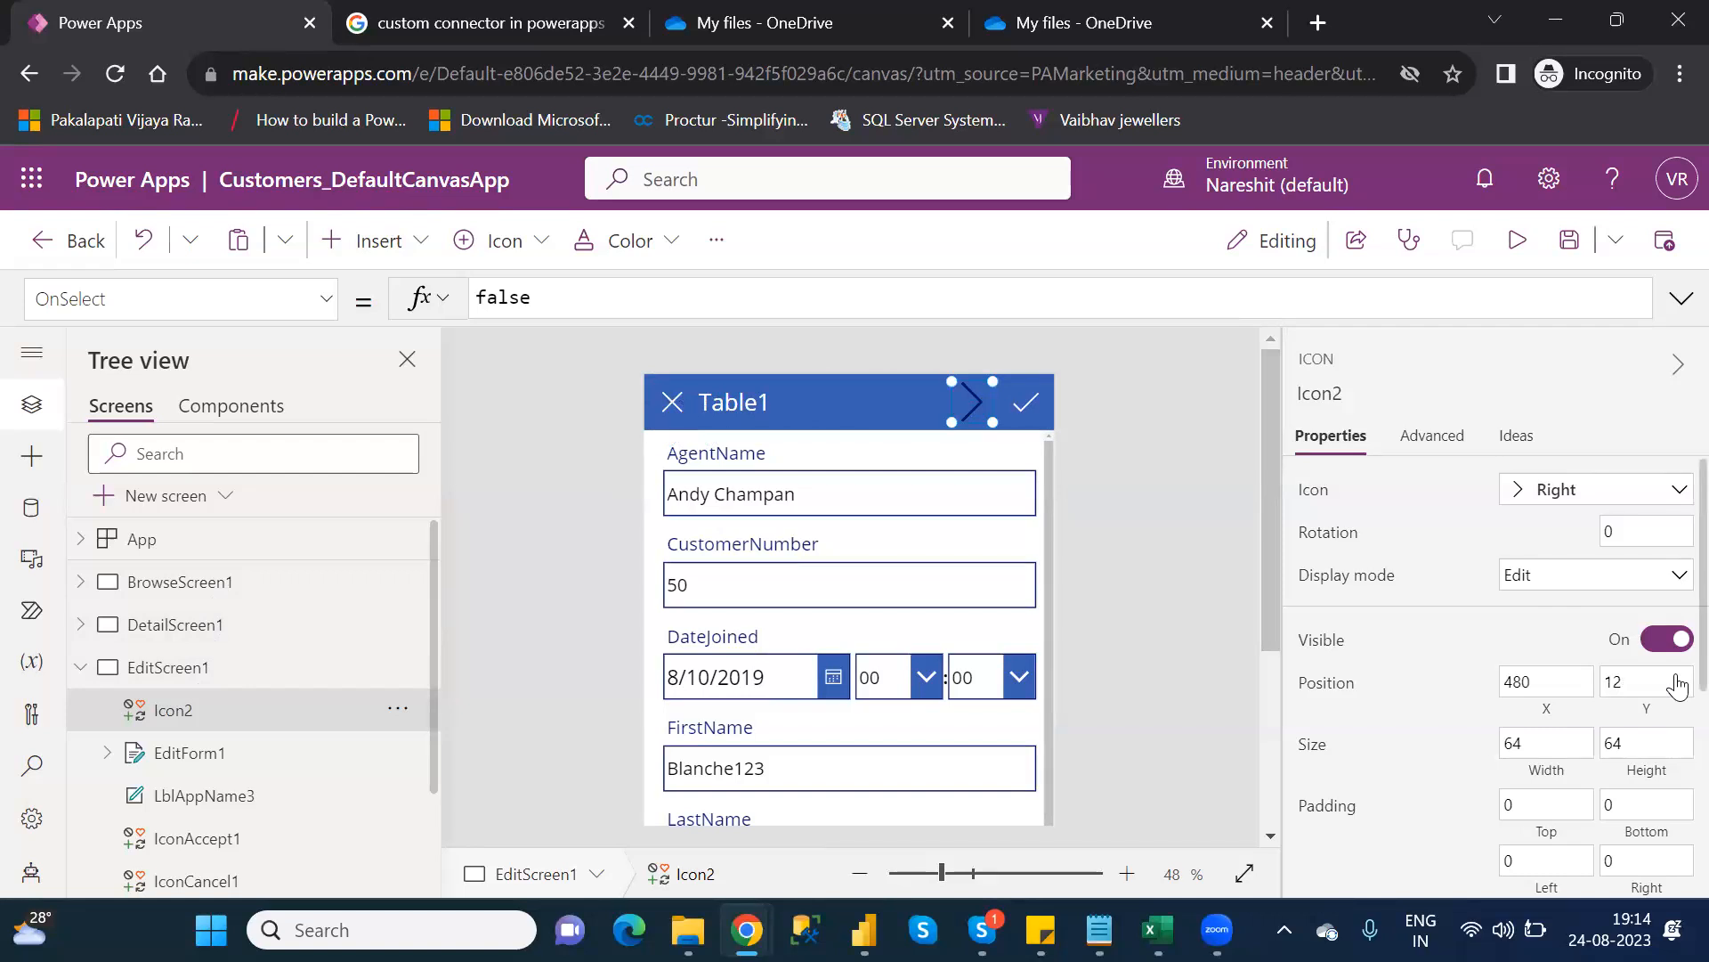
pyautogui.scroll(-4, 1676, 704)
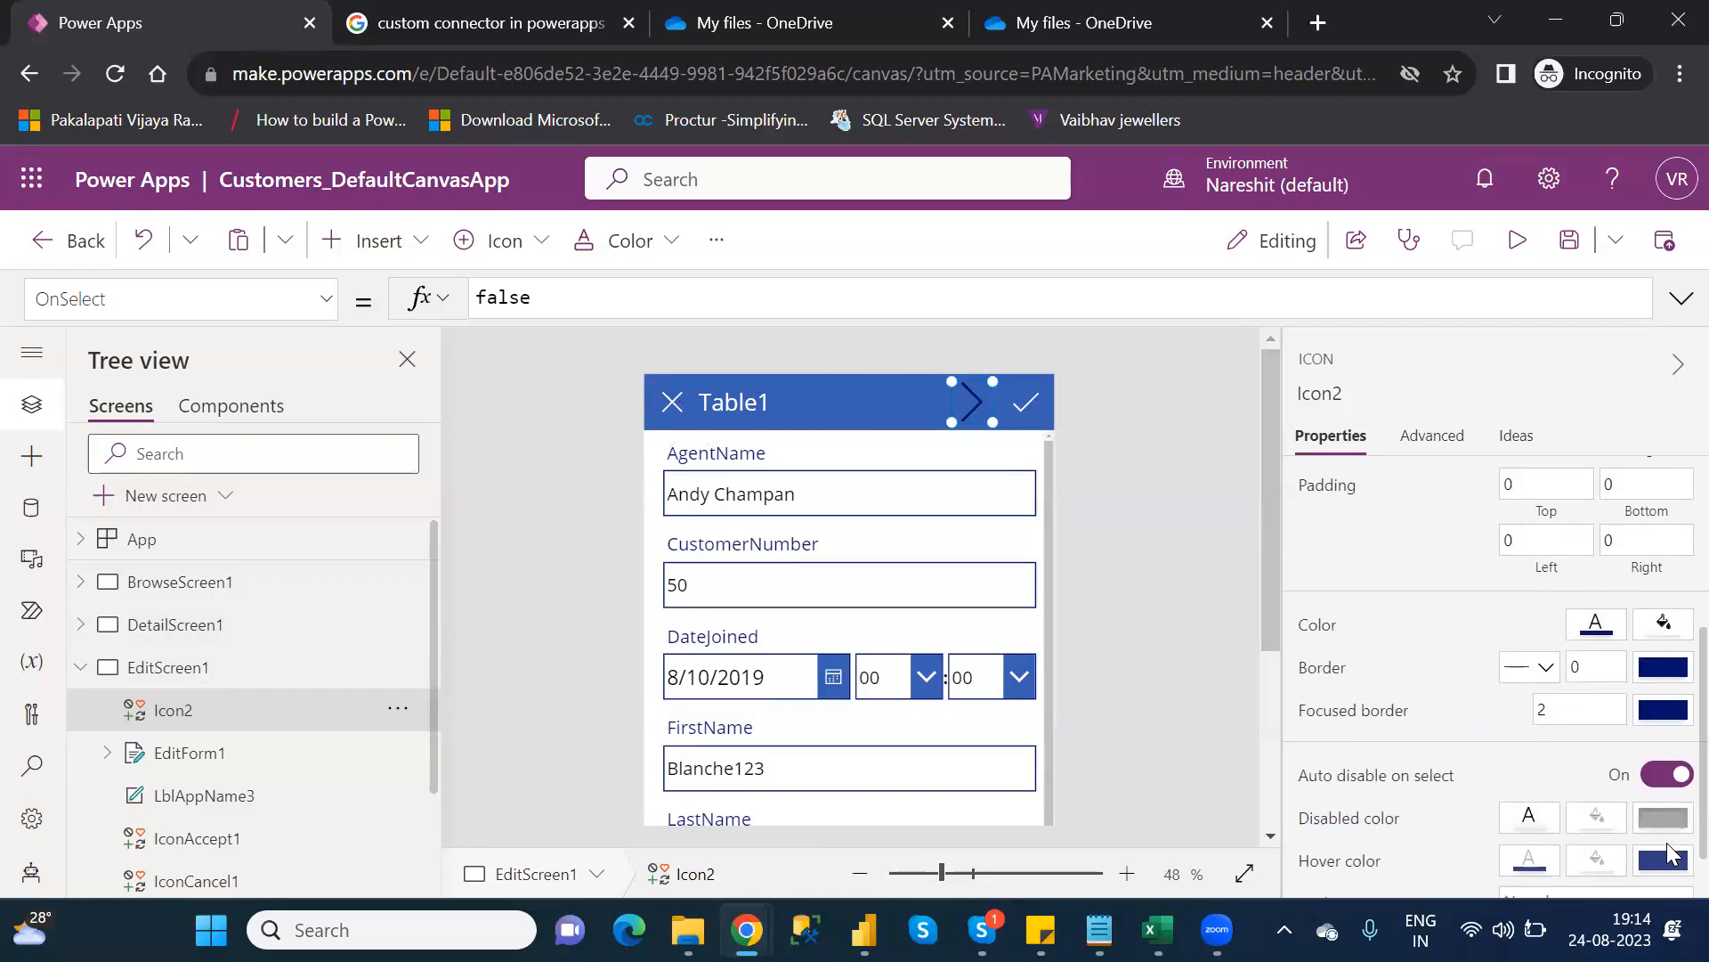
pyautogui.click(1597, 628)
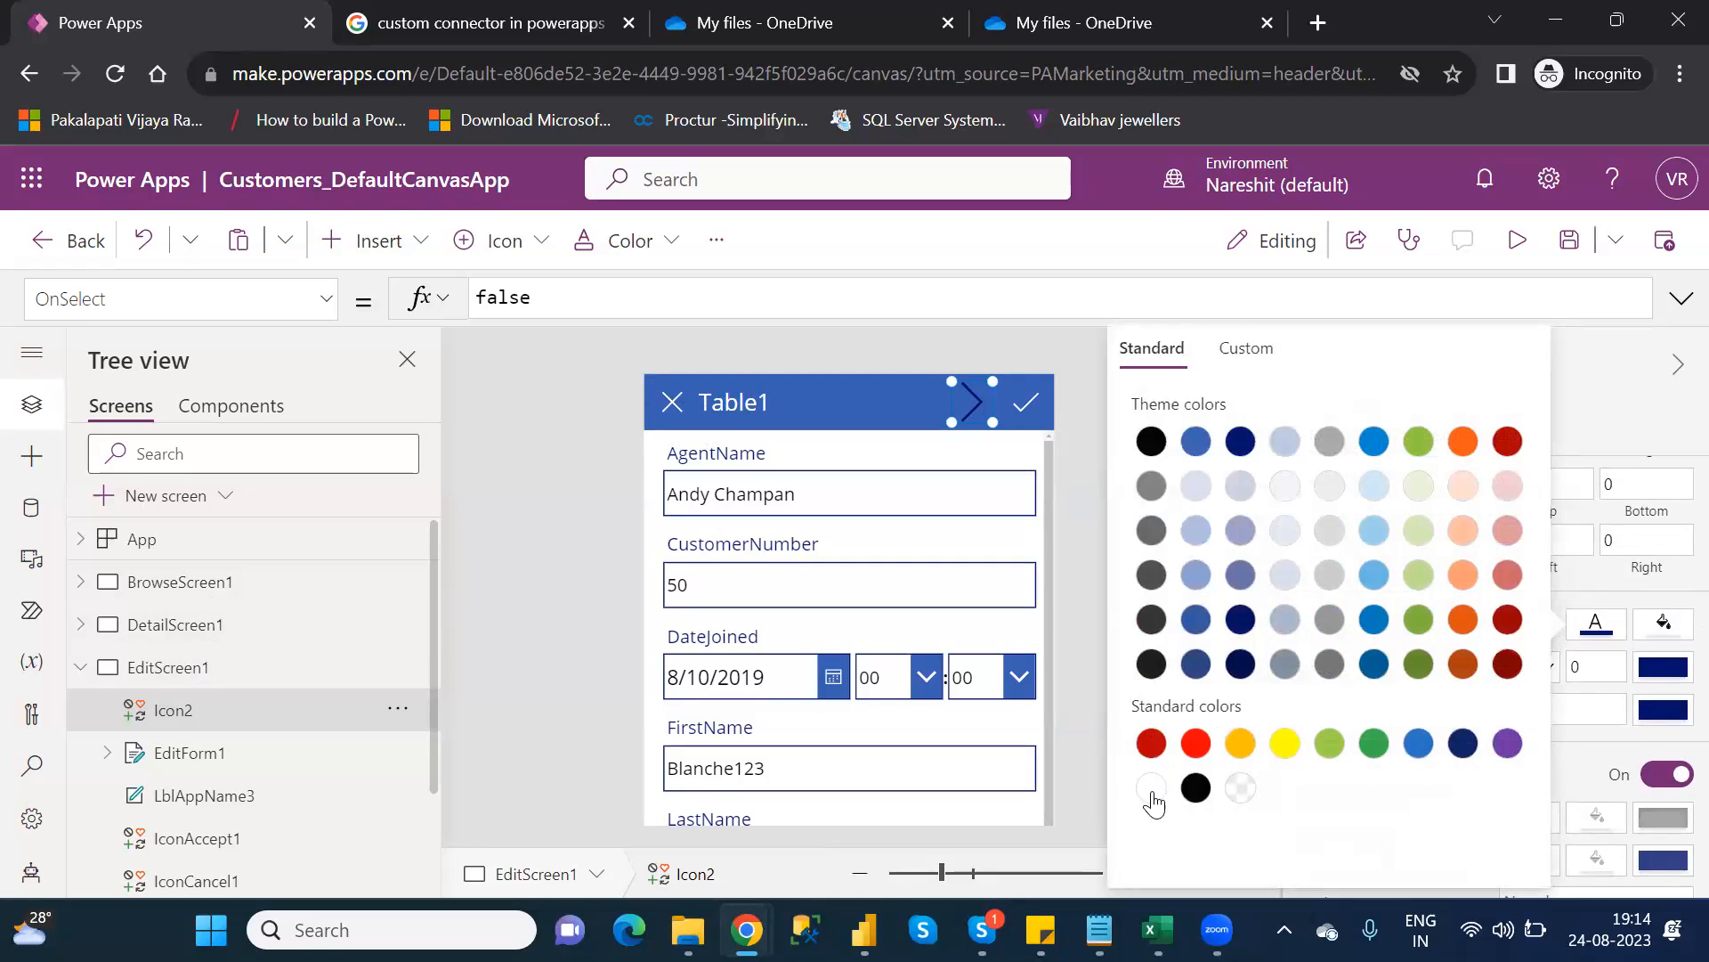
pyautogui.click(1151, 789)
pyautogui.click(492, 299)
pyautogui.doubleClick(492, 299)
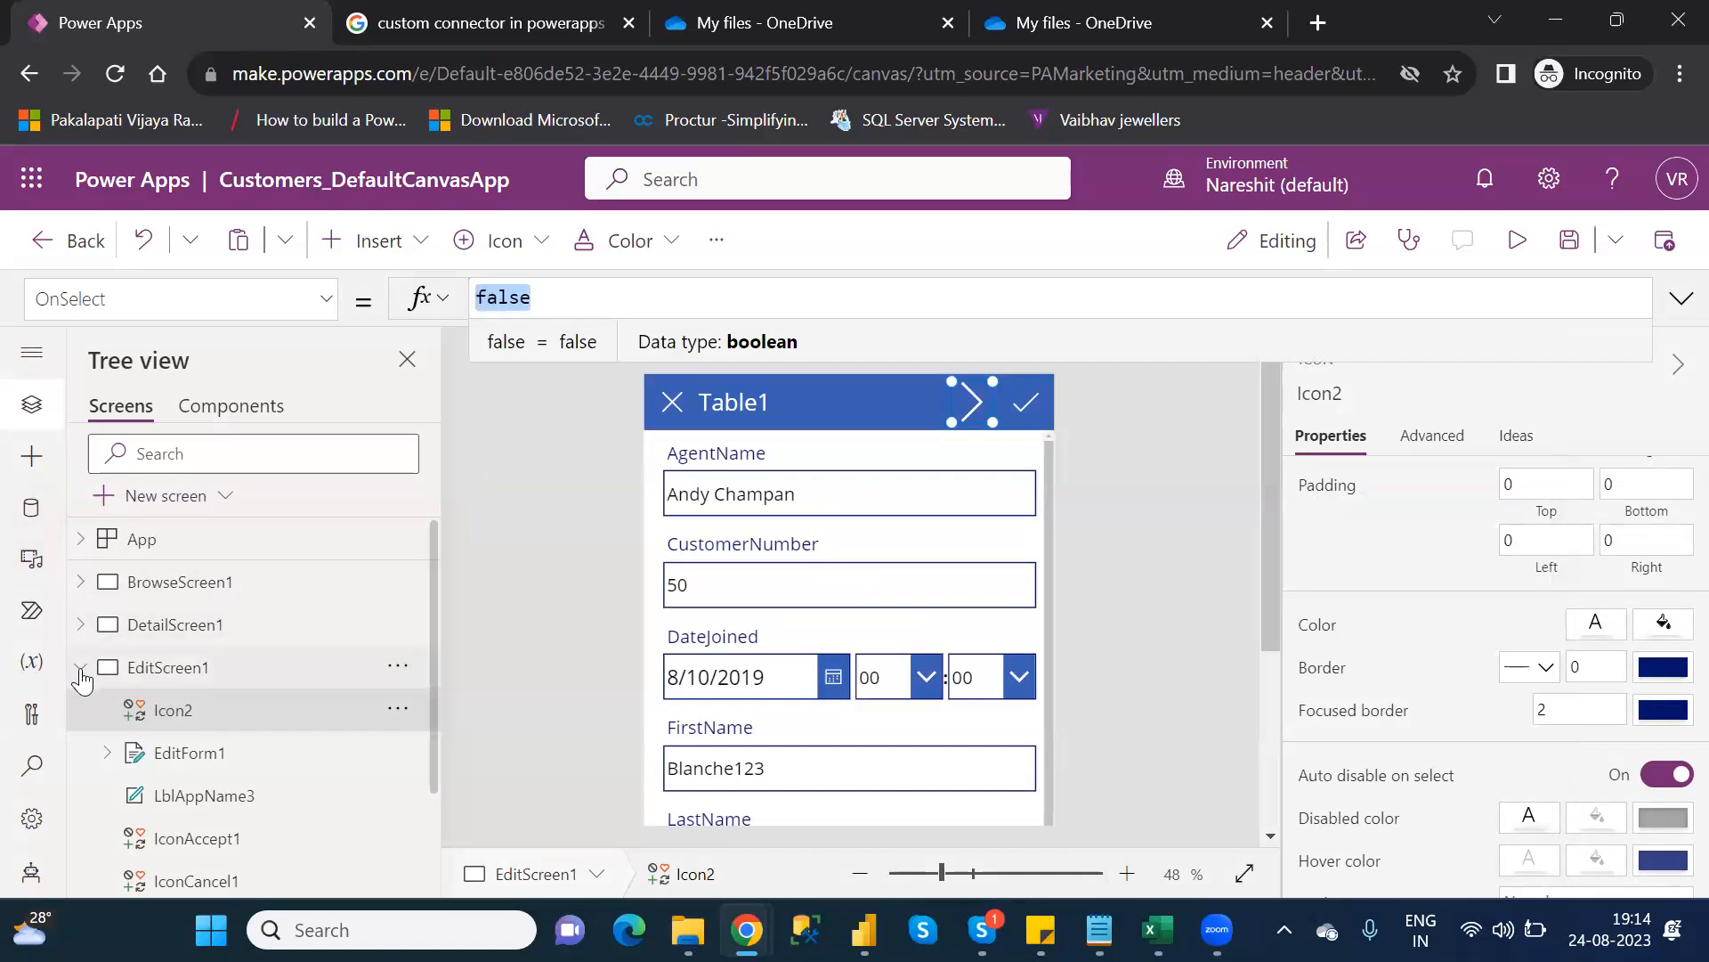
pyautogui.click(80, 668)
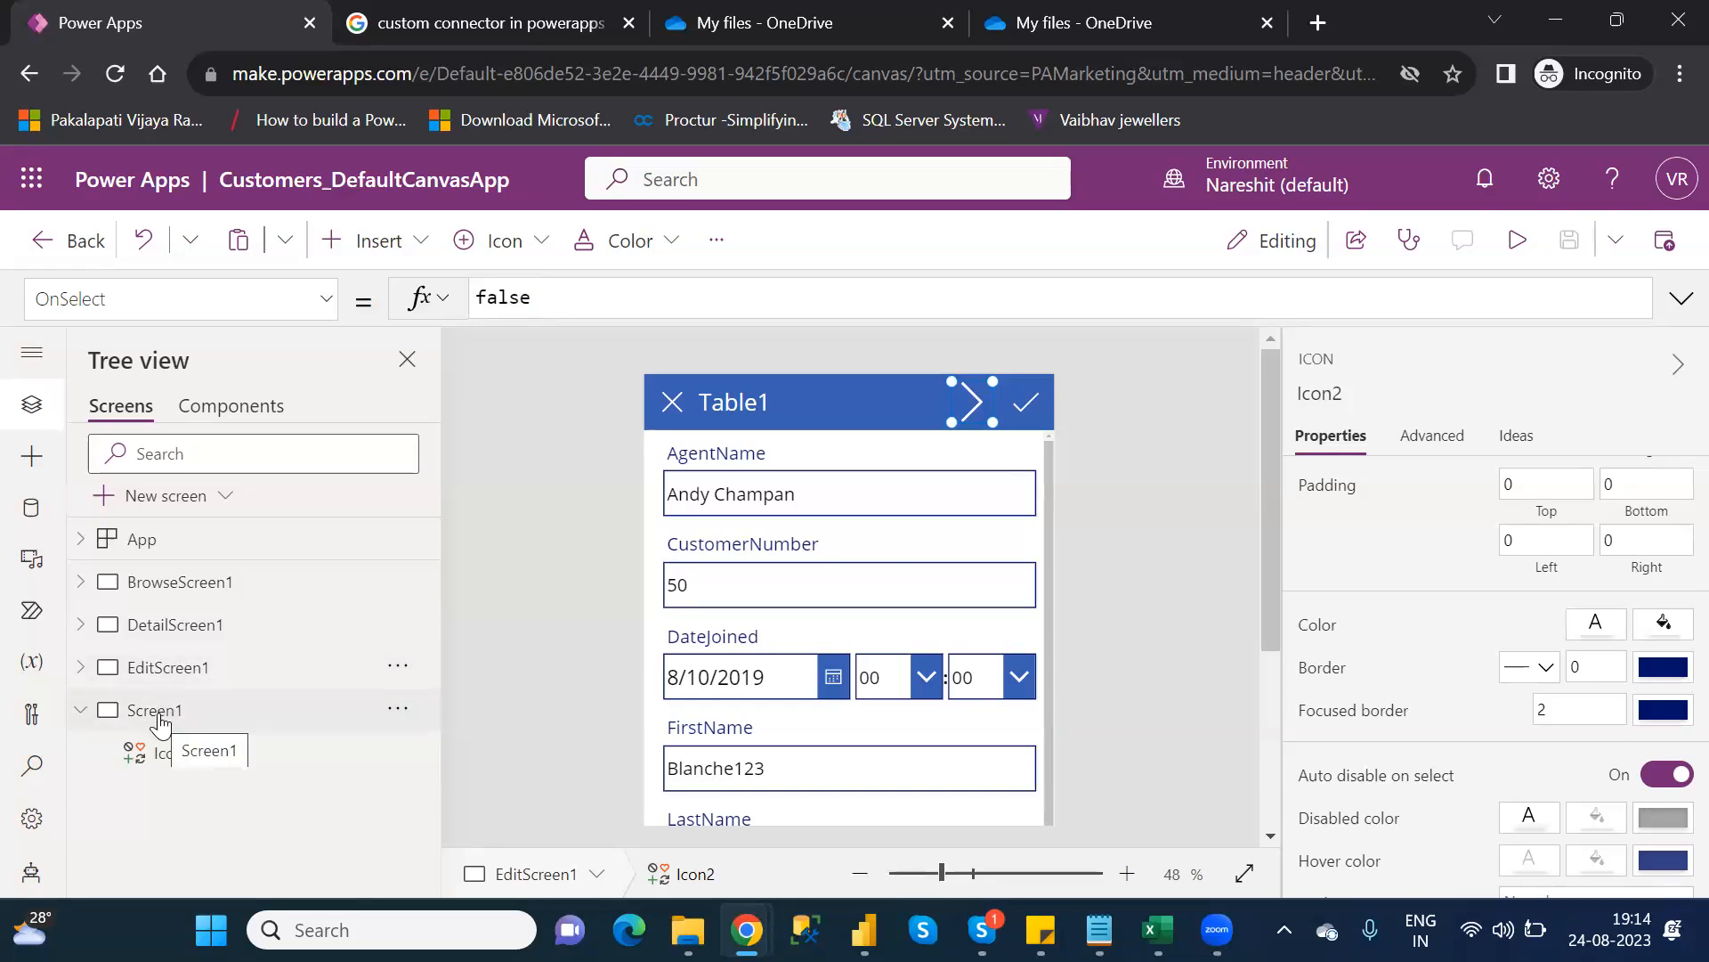
# Delete the chevron icon from EditScreen1's Table1 header
pyautogui.click(157, 719)
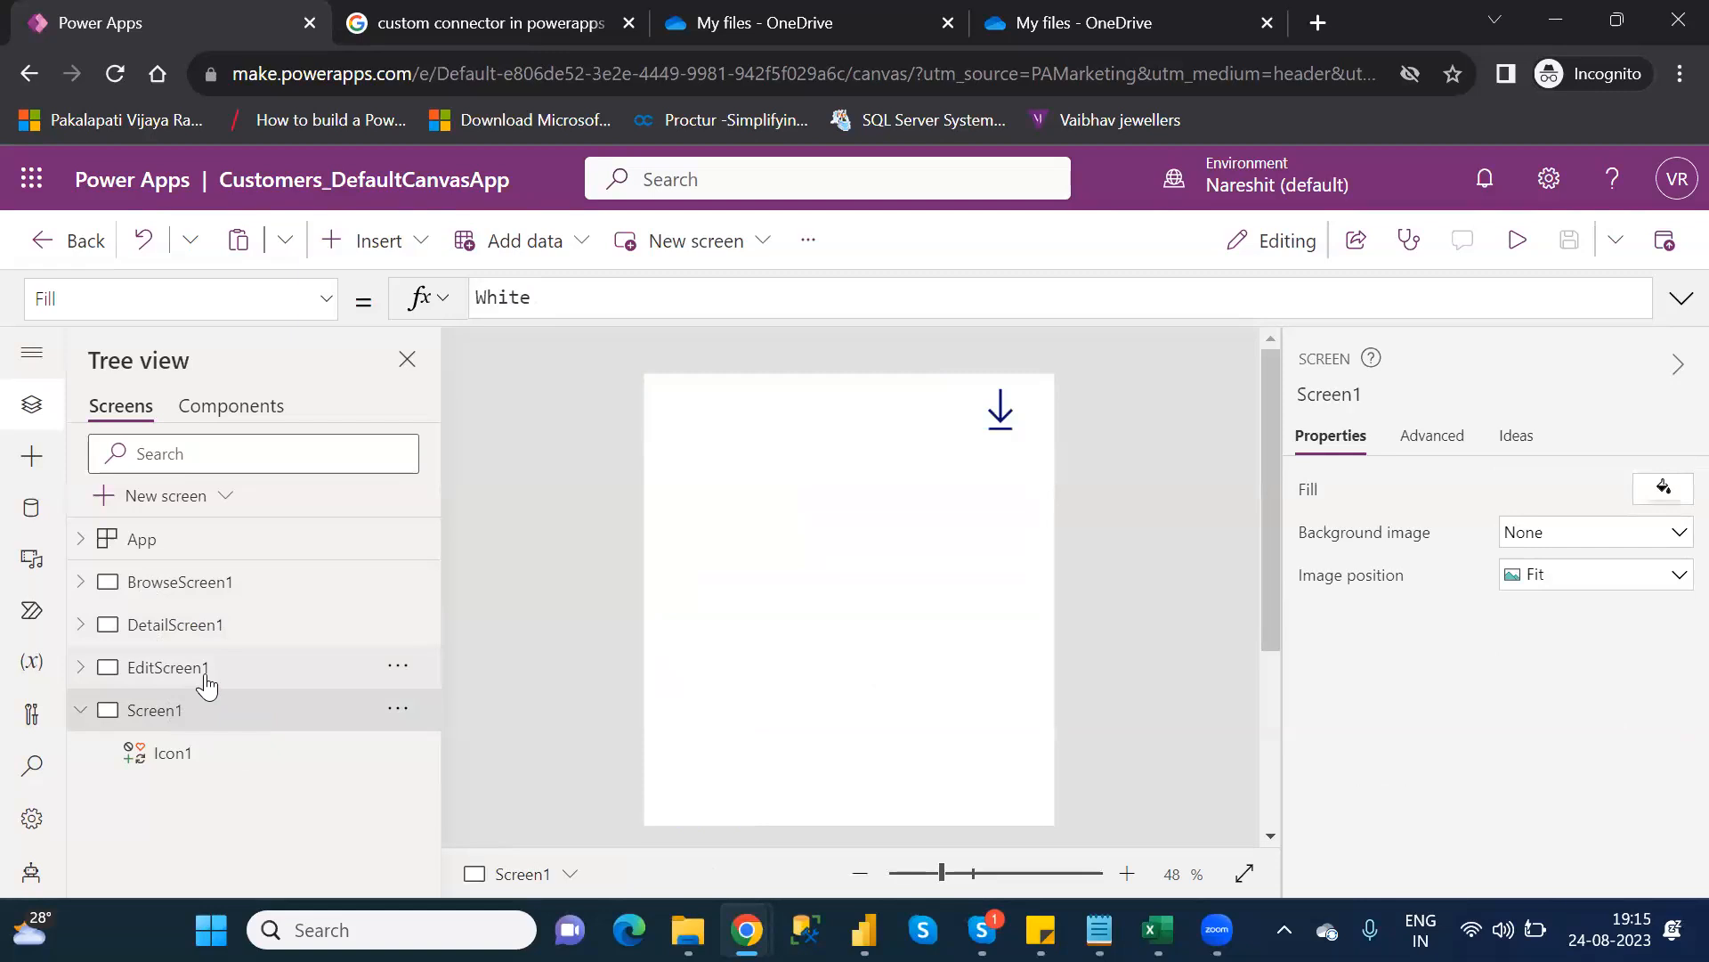
pyautogui.click(206, 684)
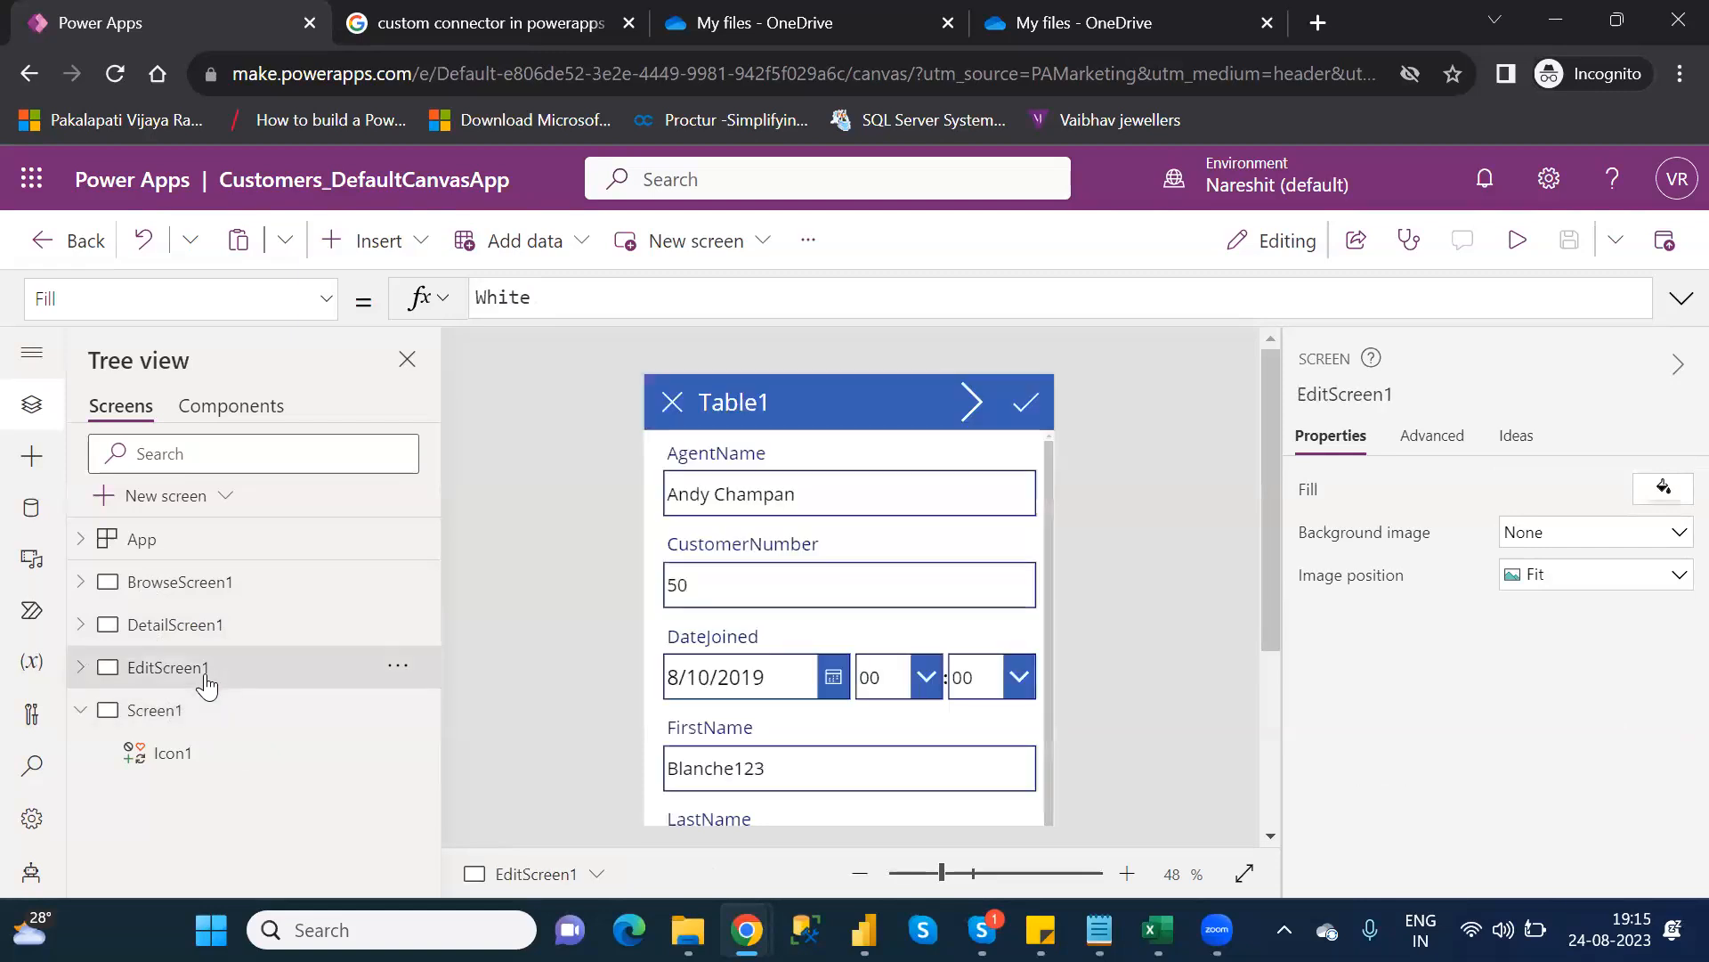
pyautogui.click(971, 401)
pyautogui.press('Delete')
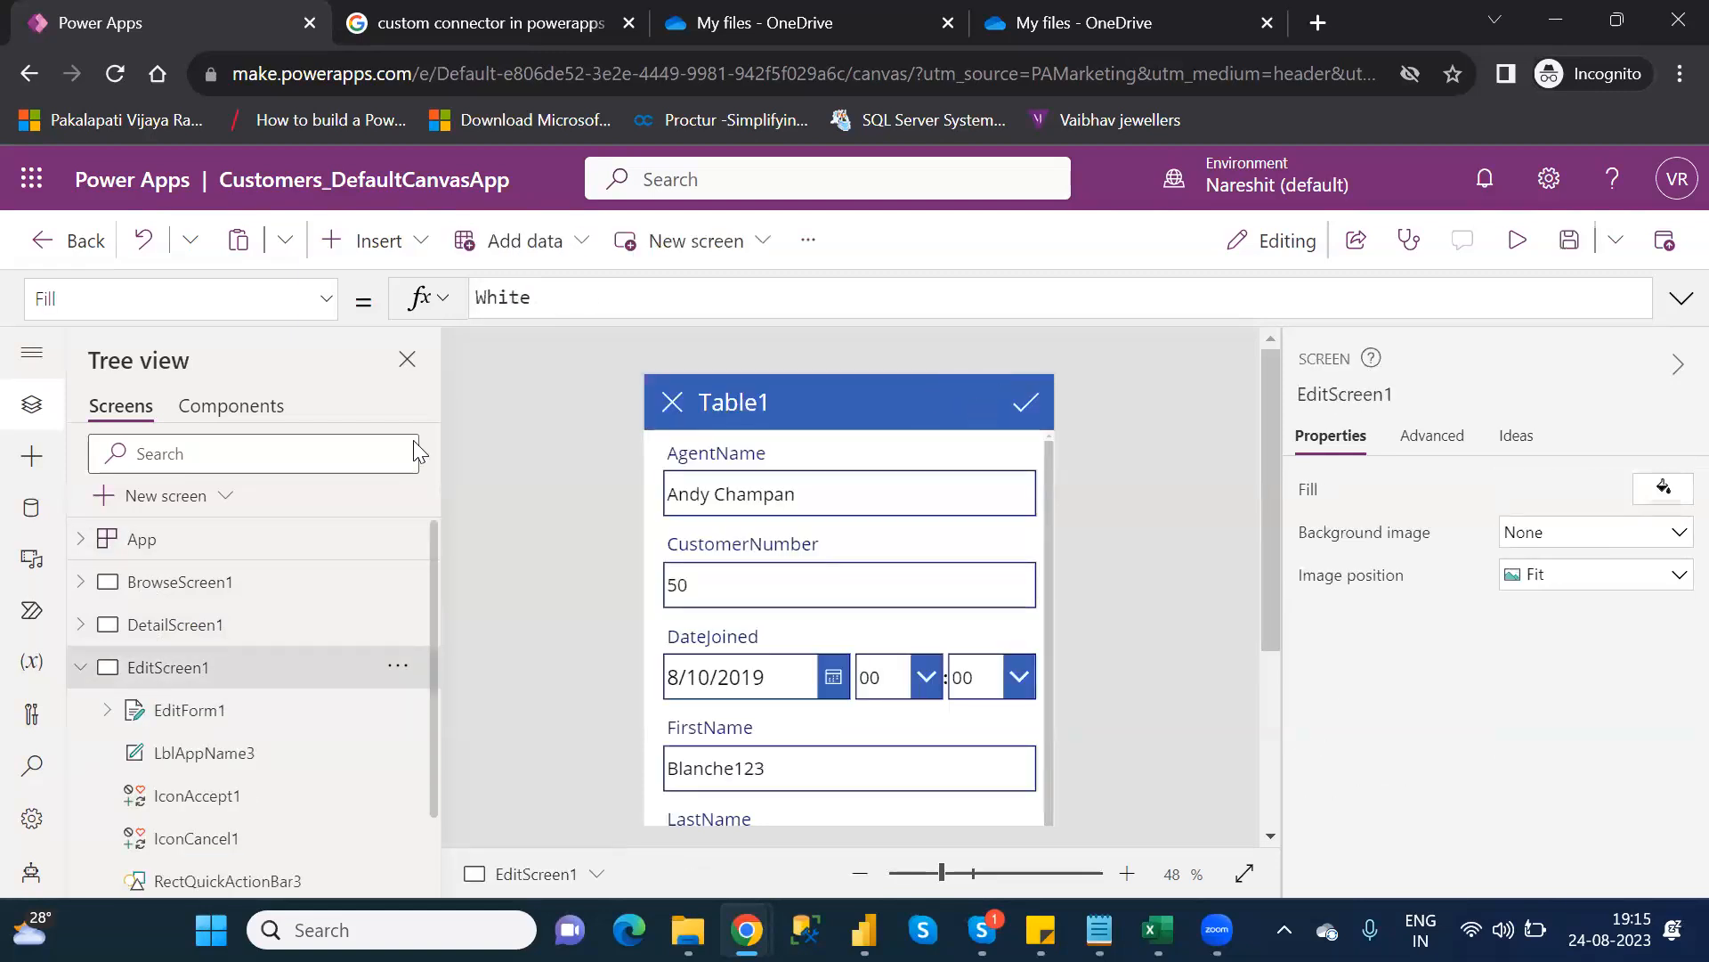
pyautogui.click(82, 667)
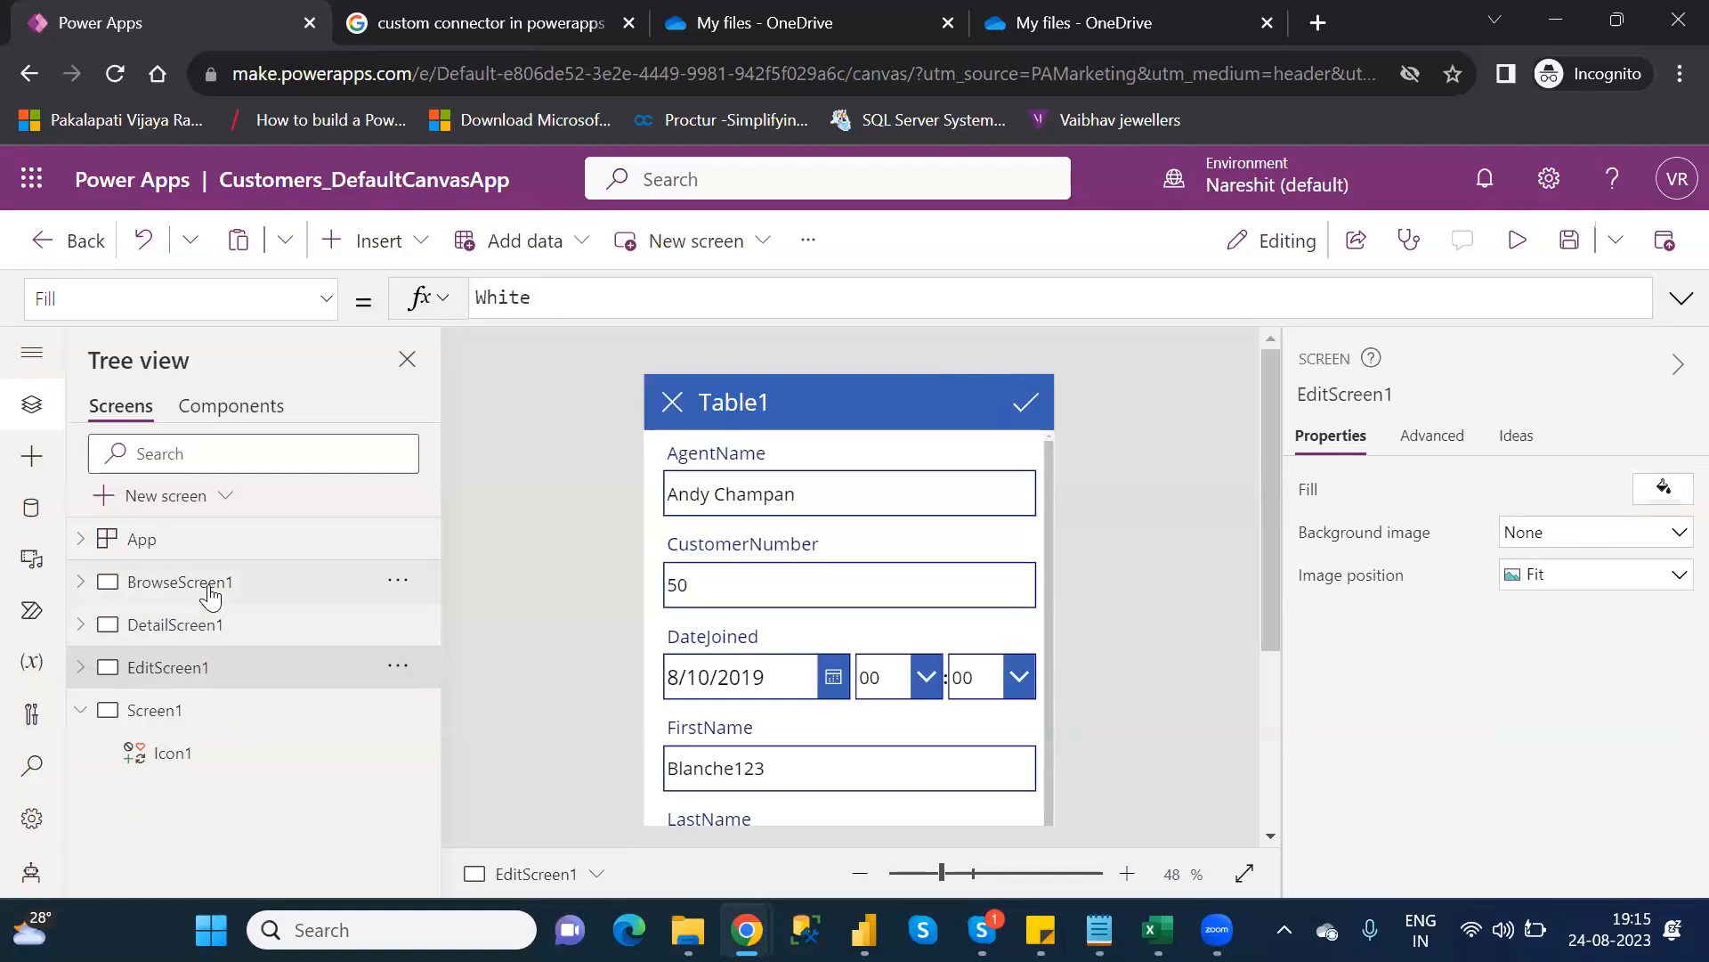
# Insert a Right chevron icon (Icon3) onto BrowseScreen1 via an Insert search for 'righ'
pyautogui.click(210, 592)
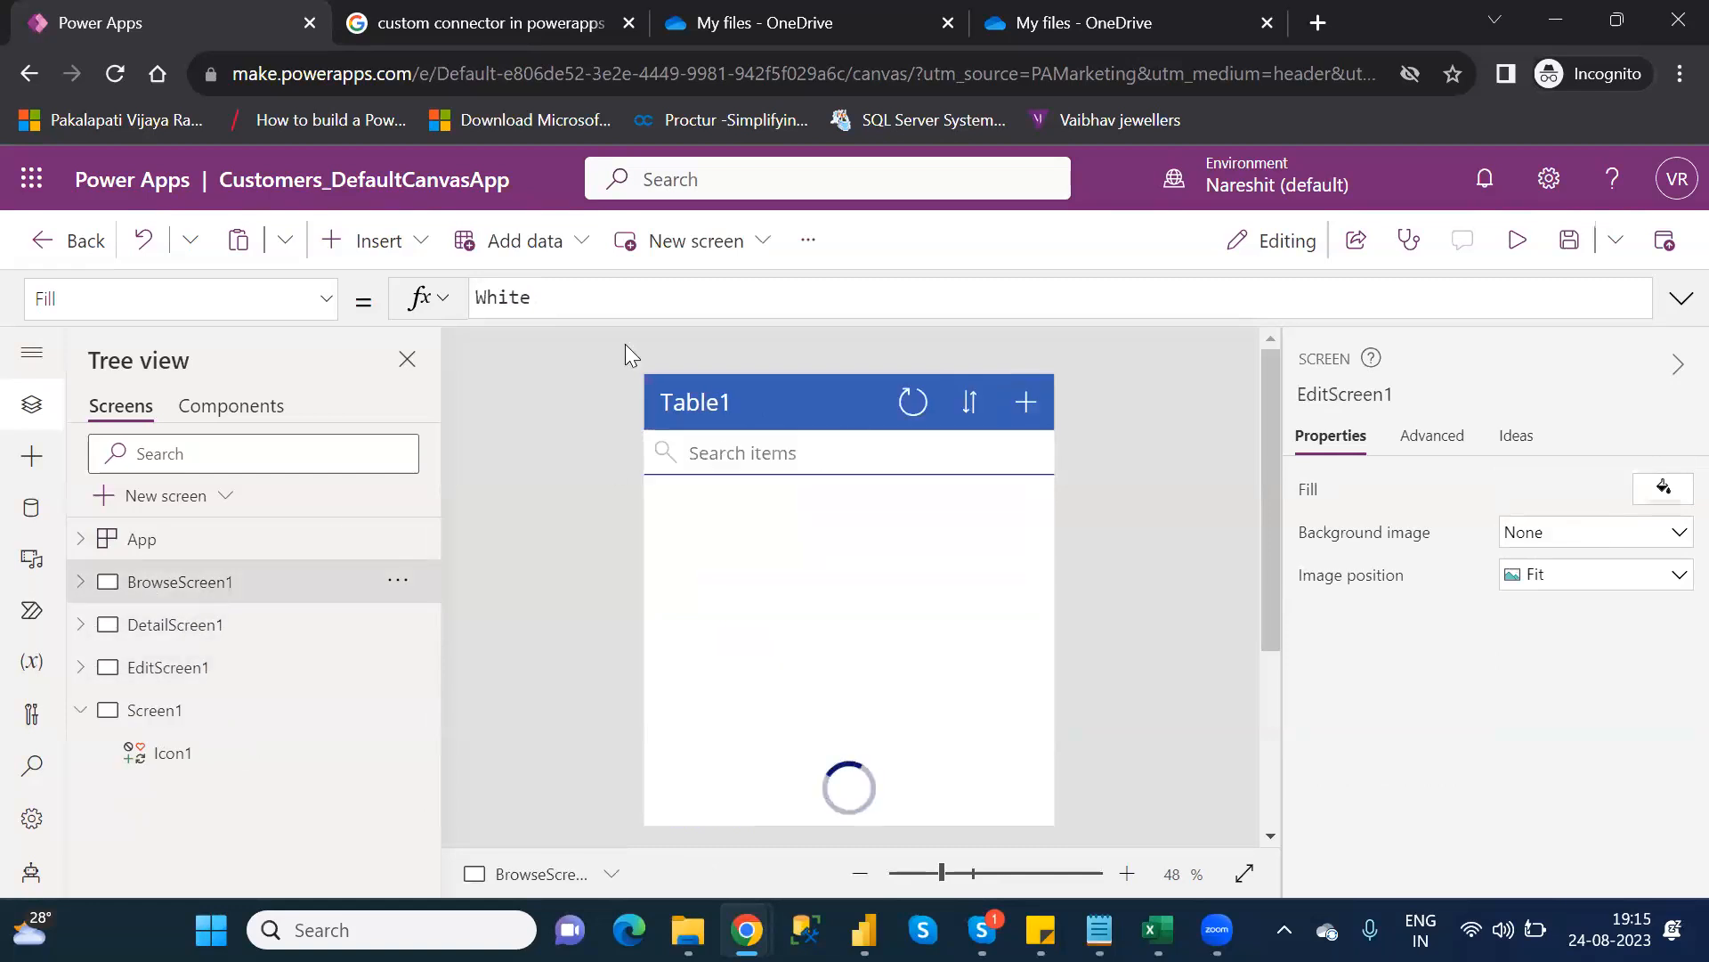
pyautogui.click(395, 256)
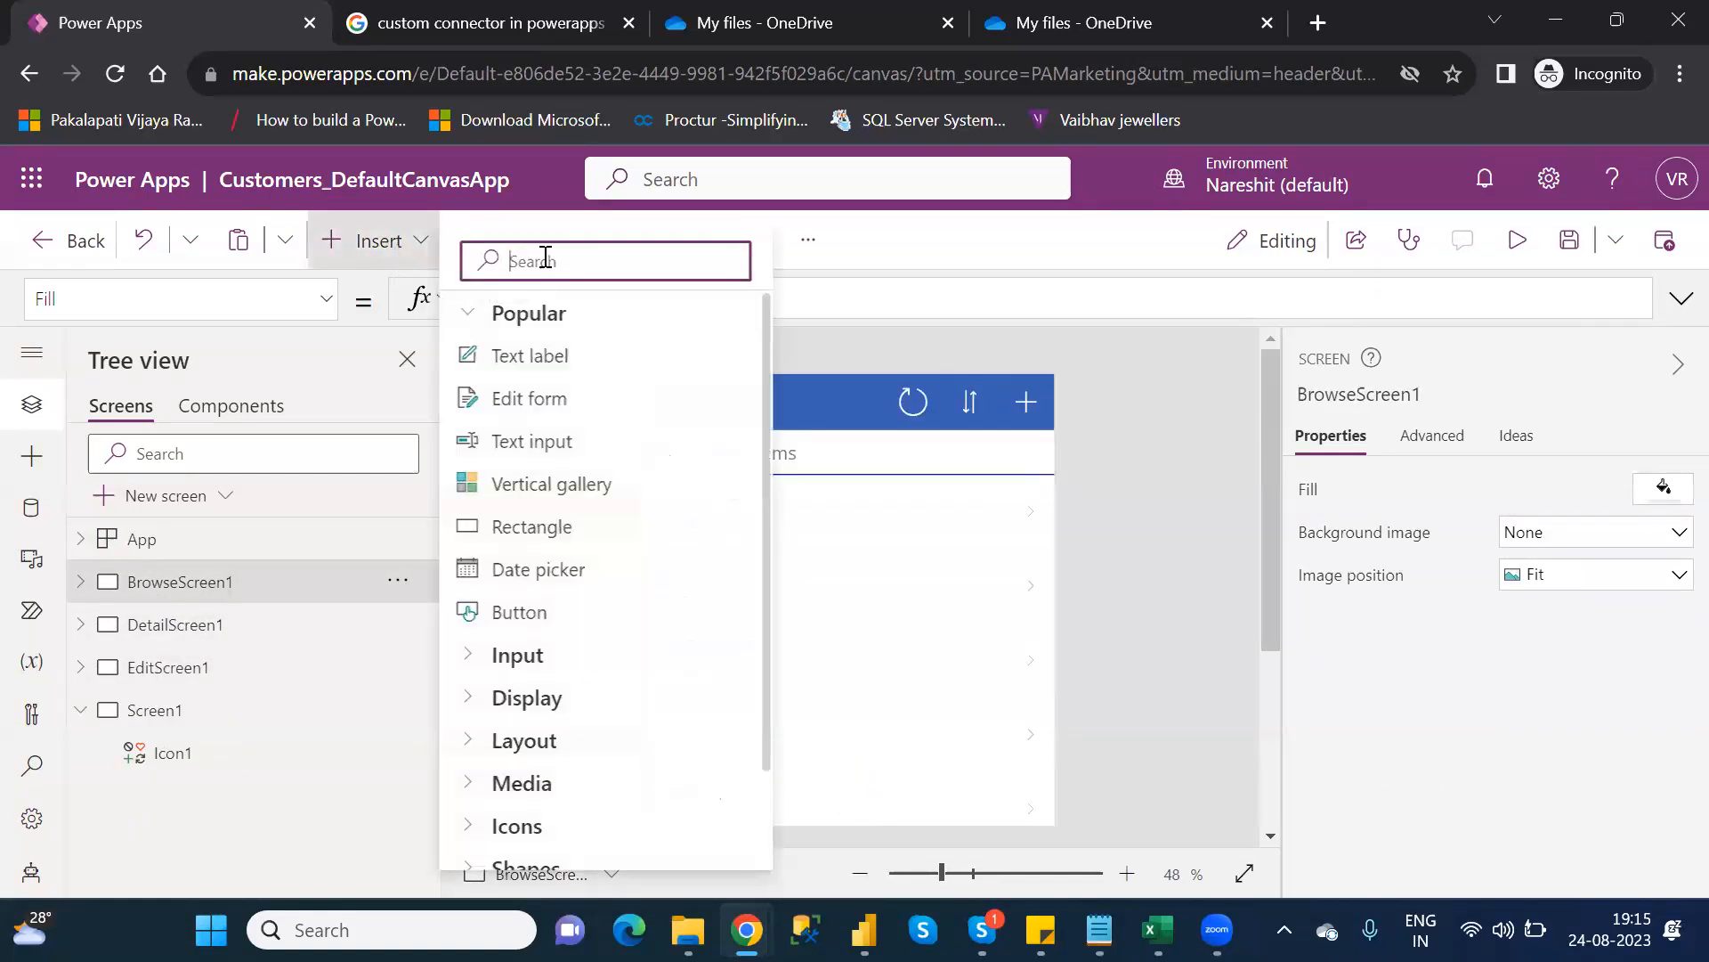
pyautogui.write('righ')
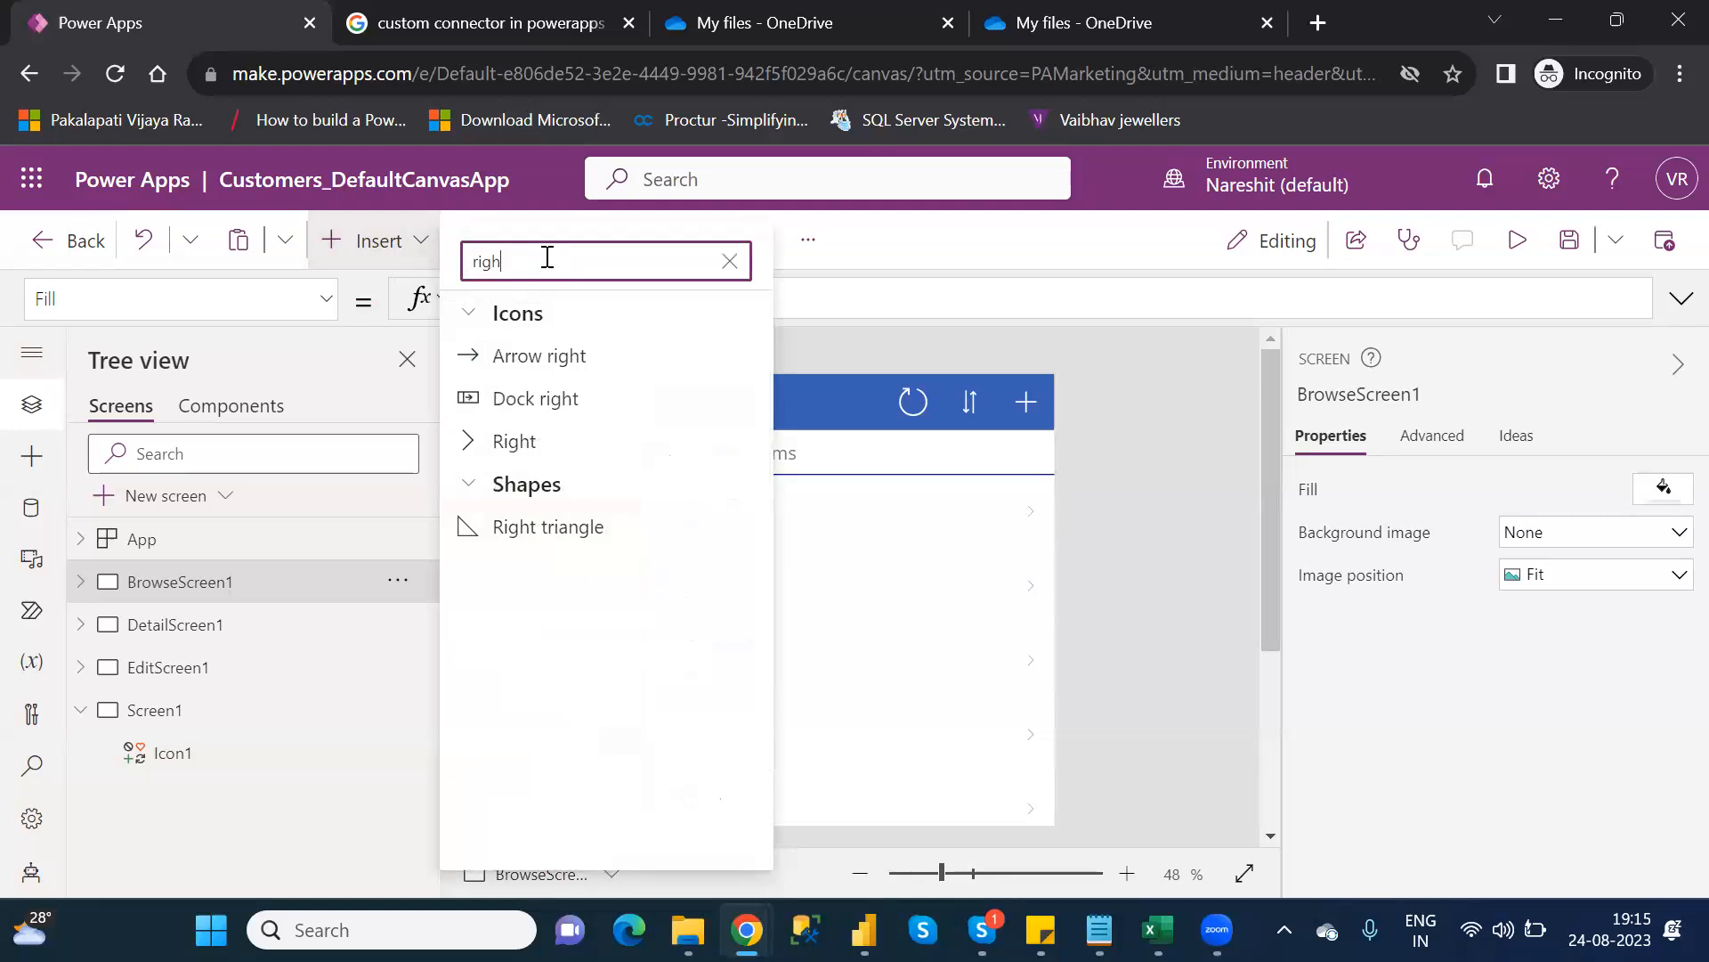
pyautogui.click(532, 442)
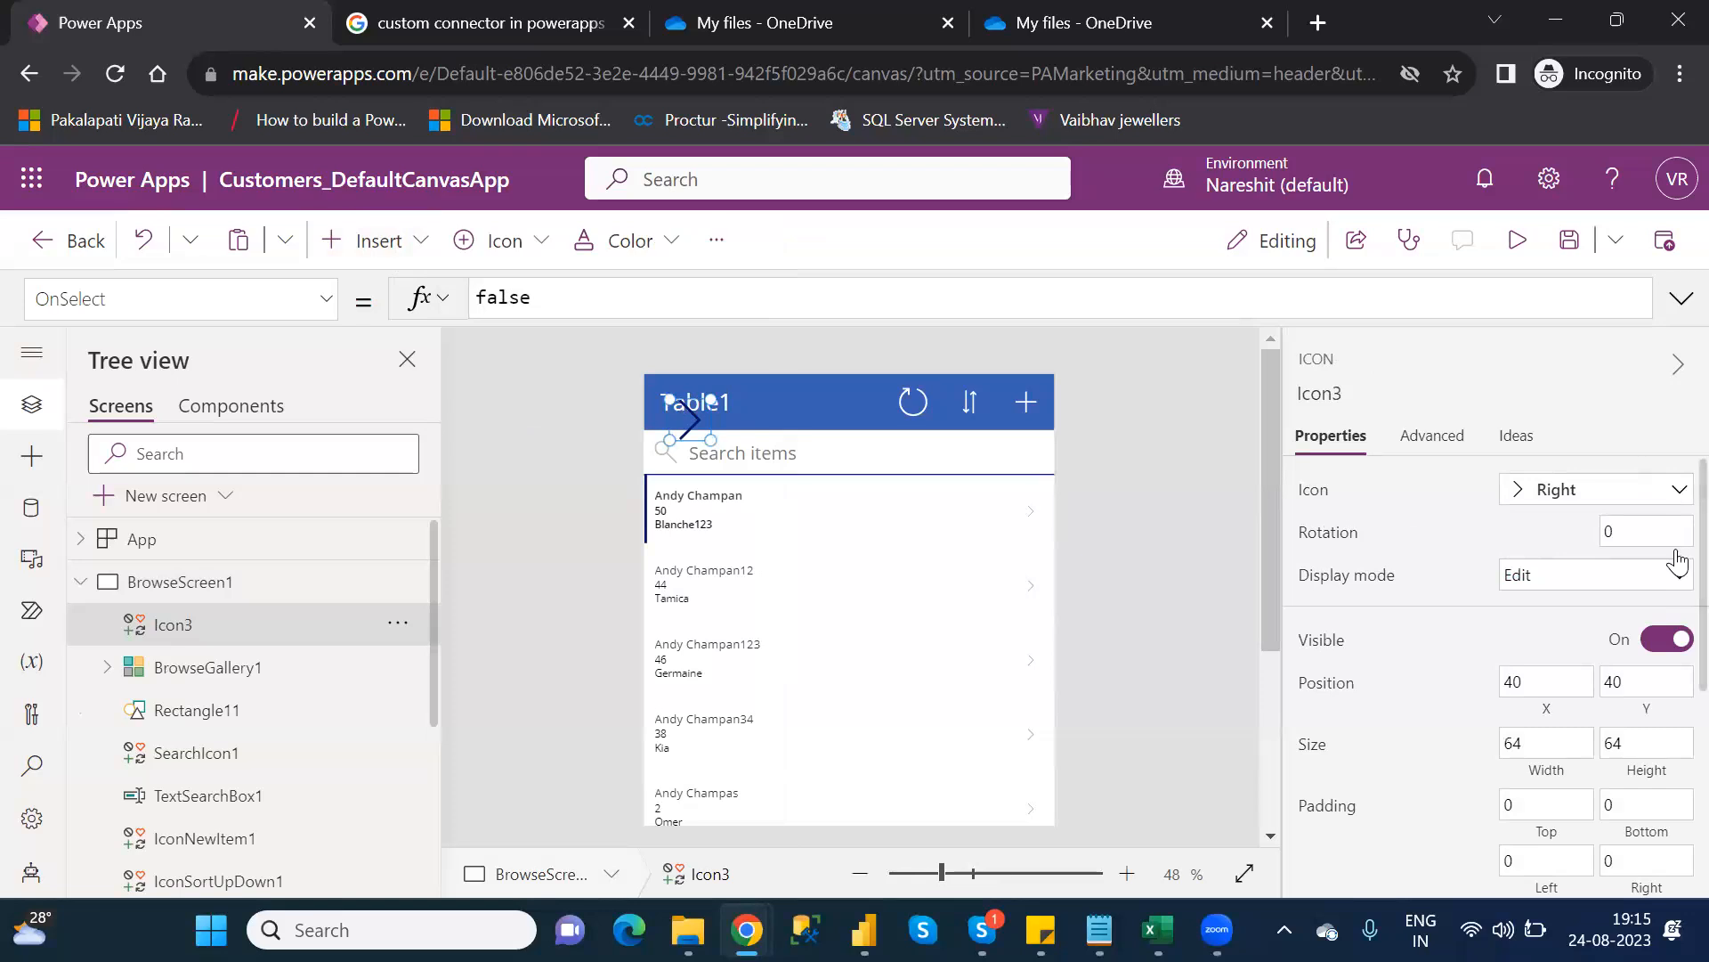
# Set Icon3's colour to white and drag it beside the refresh icon in BrowseScreen1's header
pyautogui.scroll(-2, 1679, 624)
pyautogui.scroll(-3, 1678, 628)
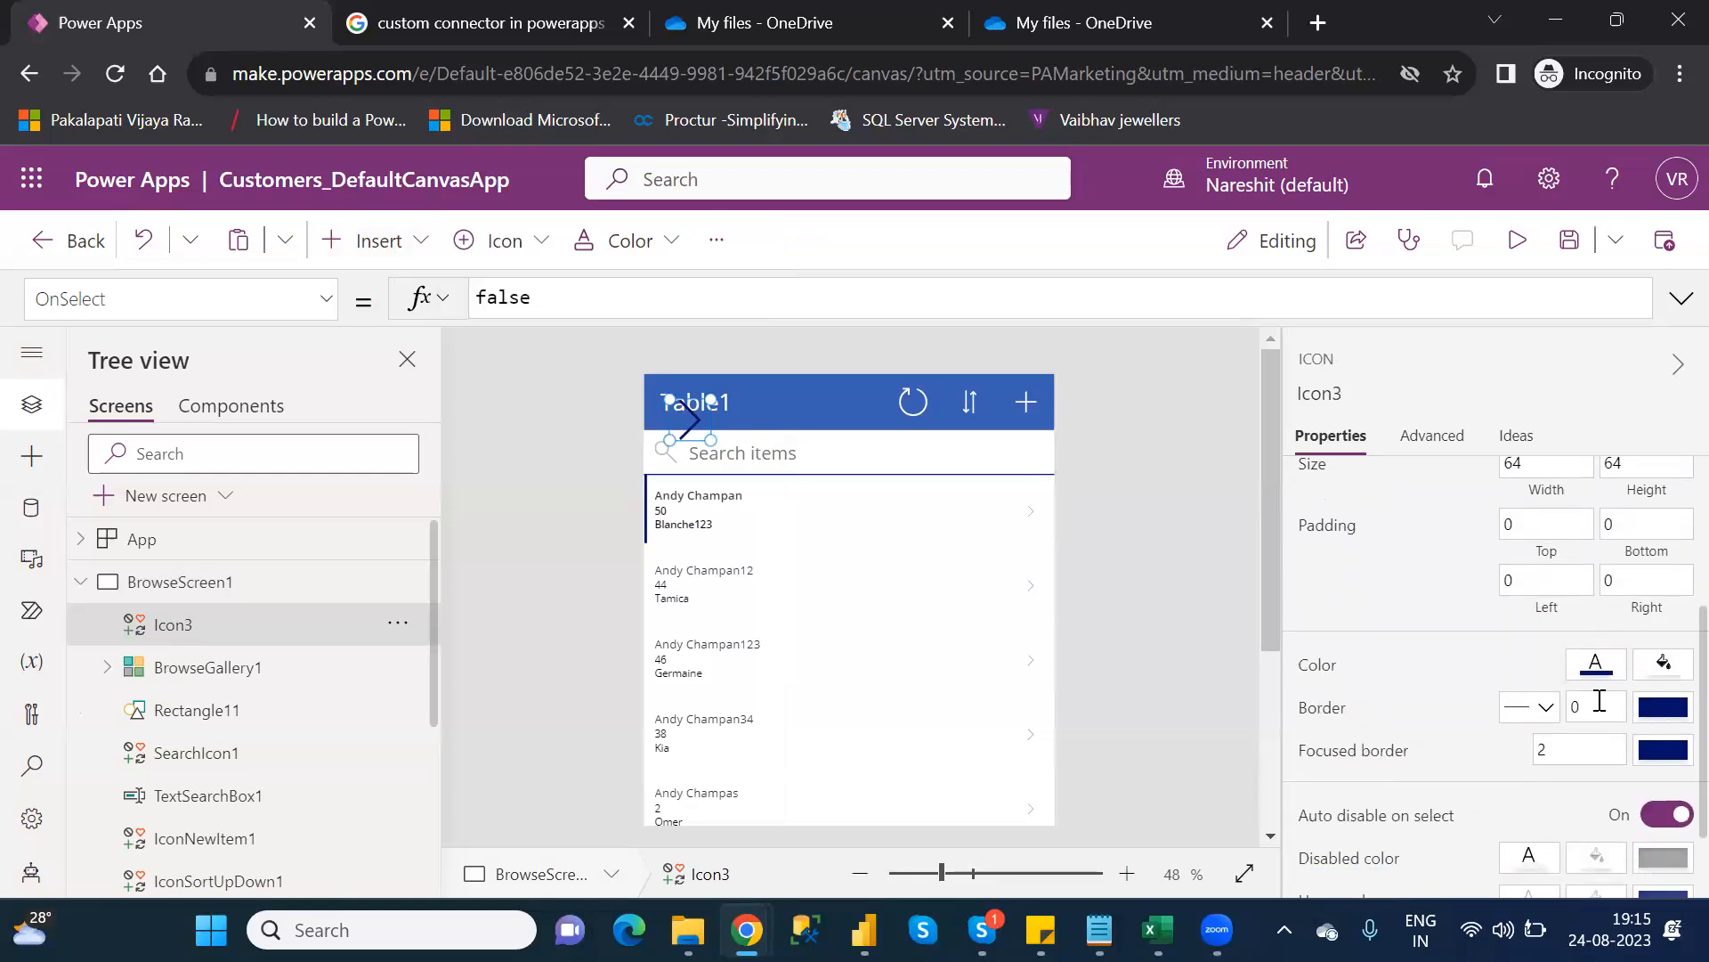
pyautogui.click(1595, 672)
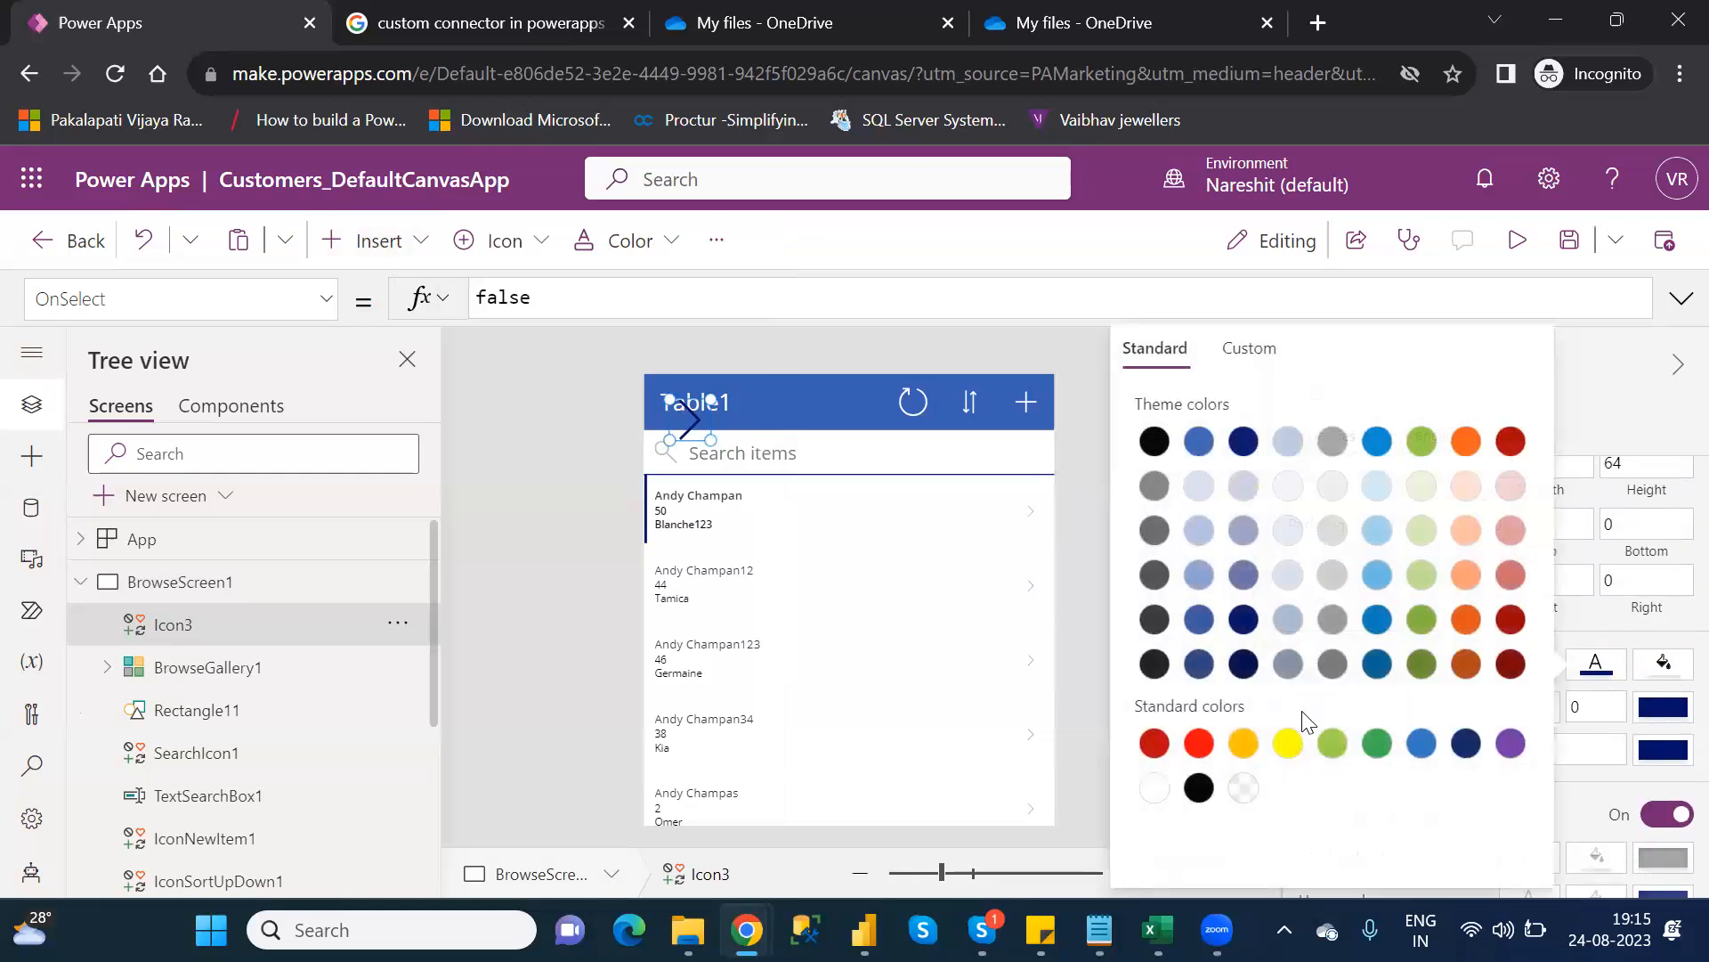
pyautogui.click(1152, 788)
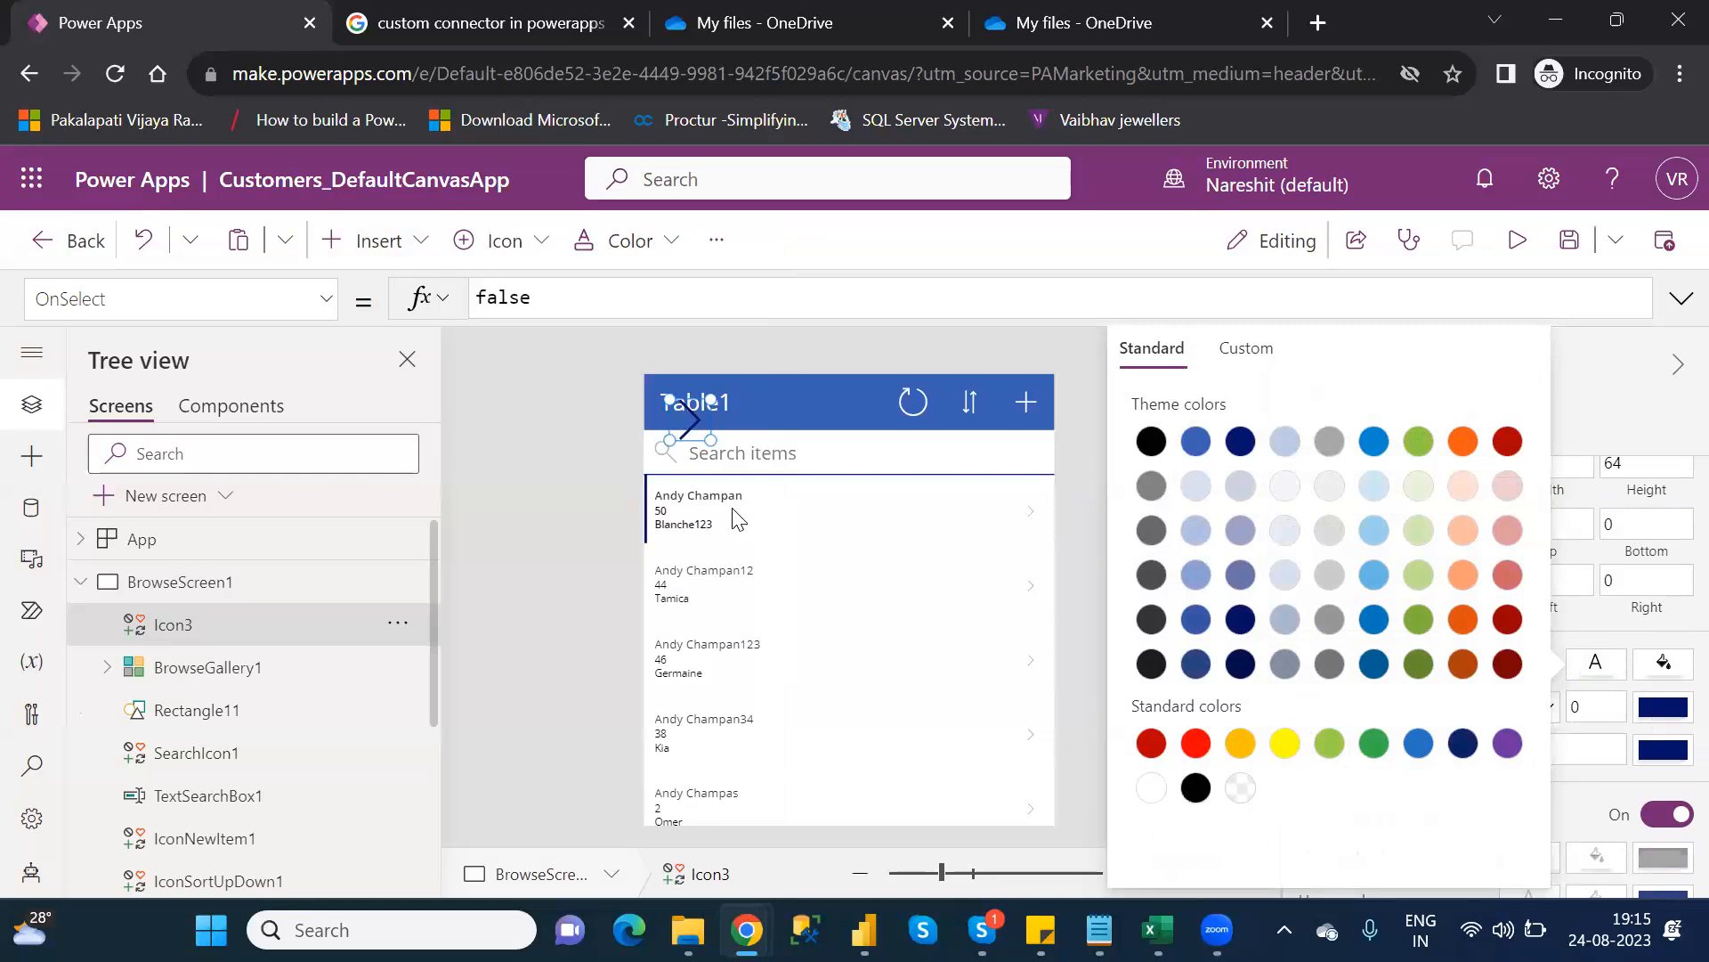
pyautogui.moveTo(691, 423); pyautogui.dragTo(838, 402)
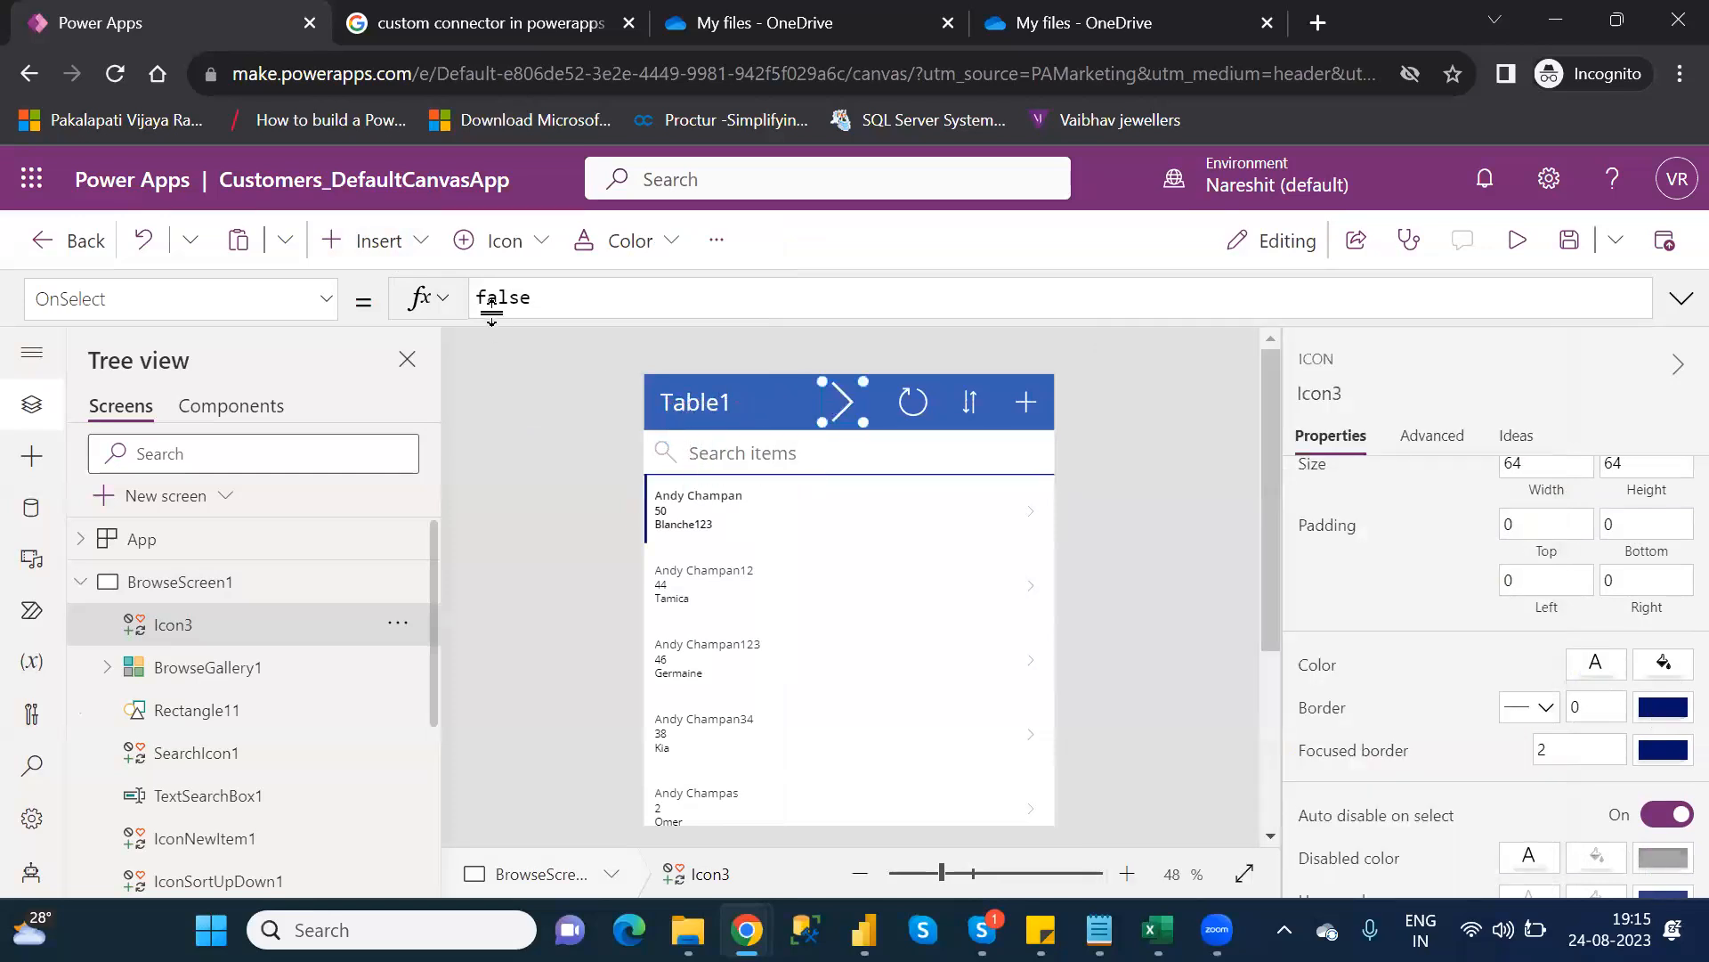
# Replace Icon3's OnSelect formula 'false' with Navigate(Screen1)
pyautogui.doubleClick(490, 297)
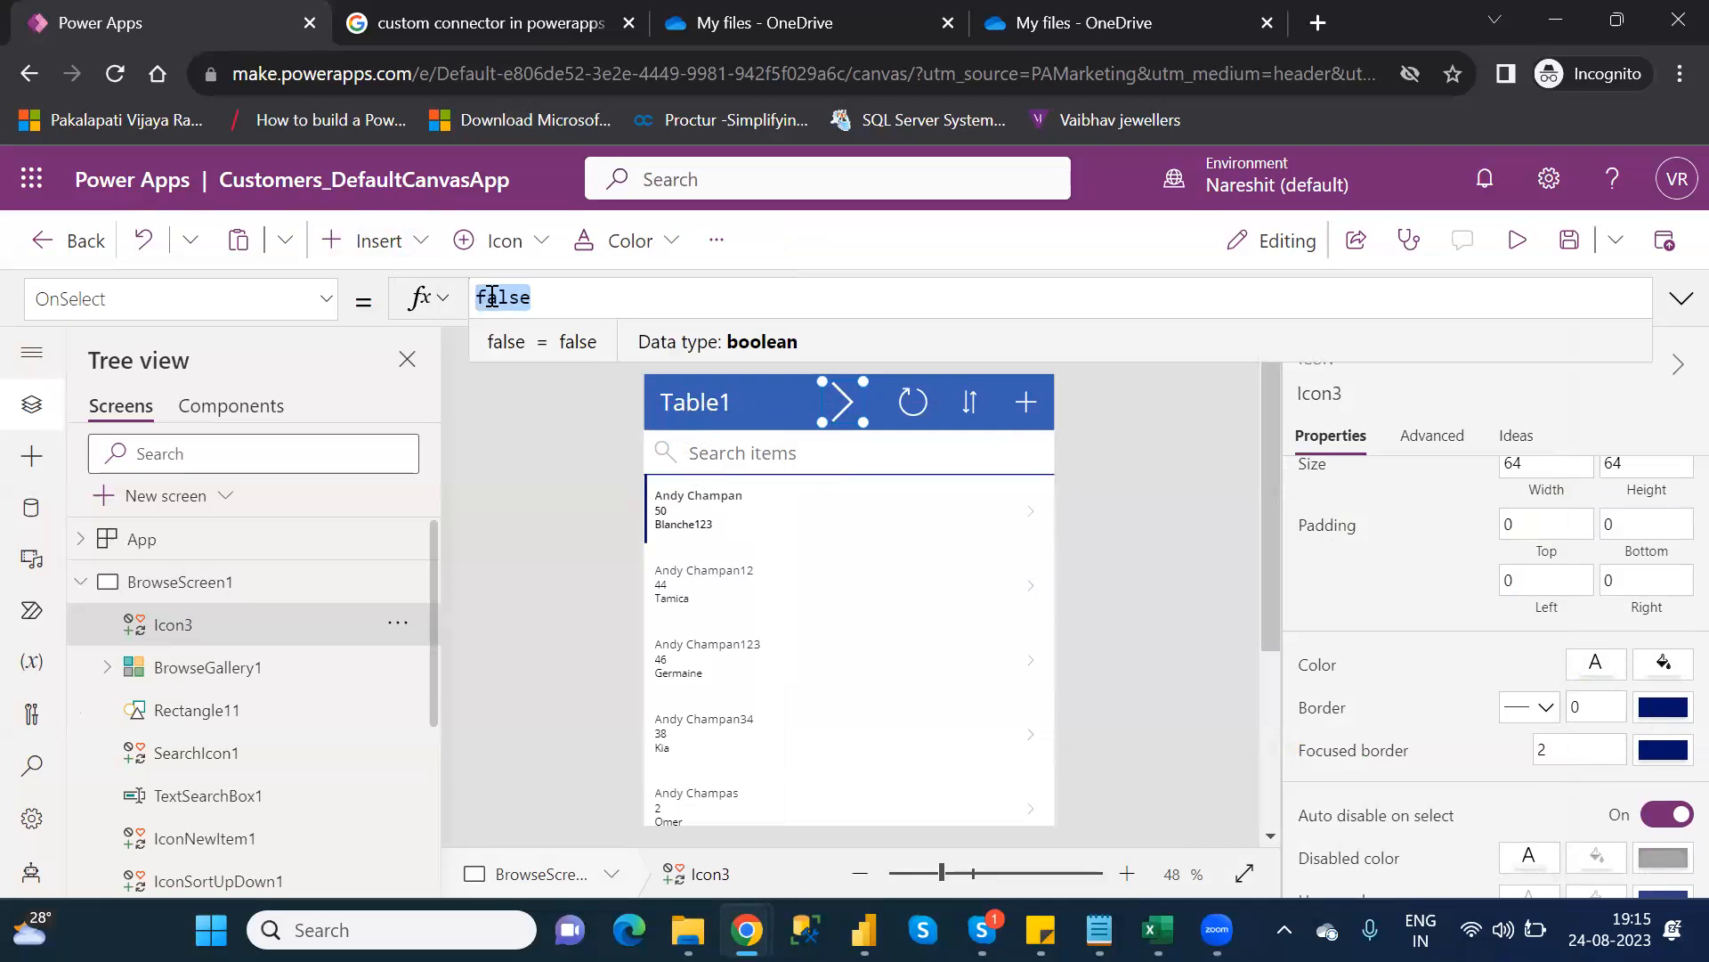
pyautogui.write('na')
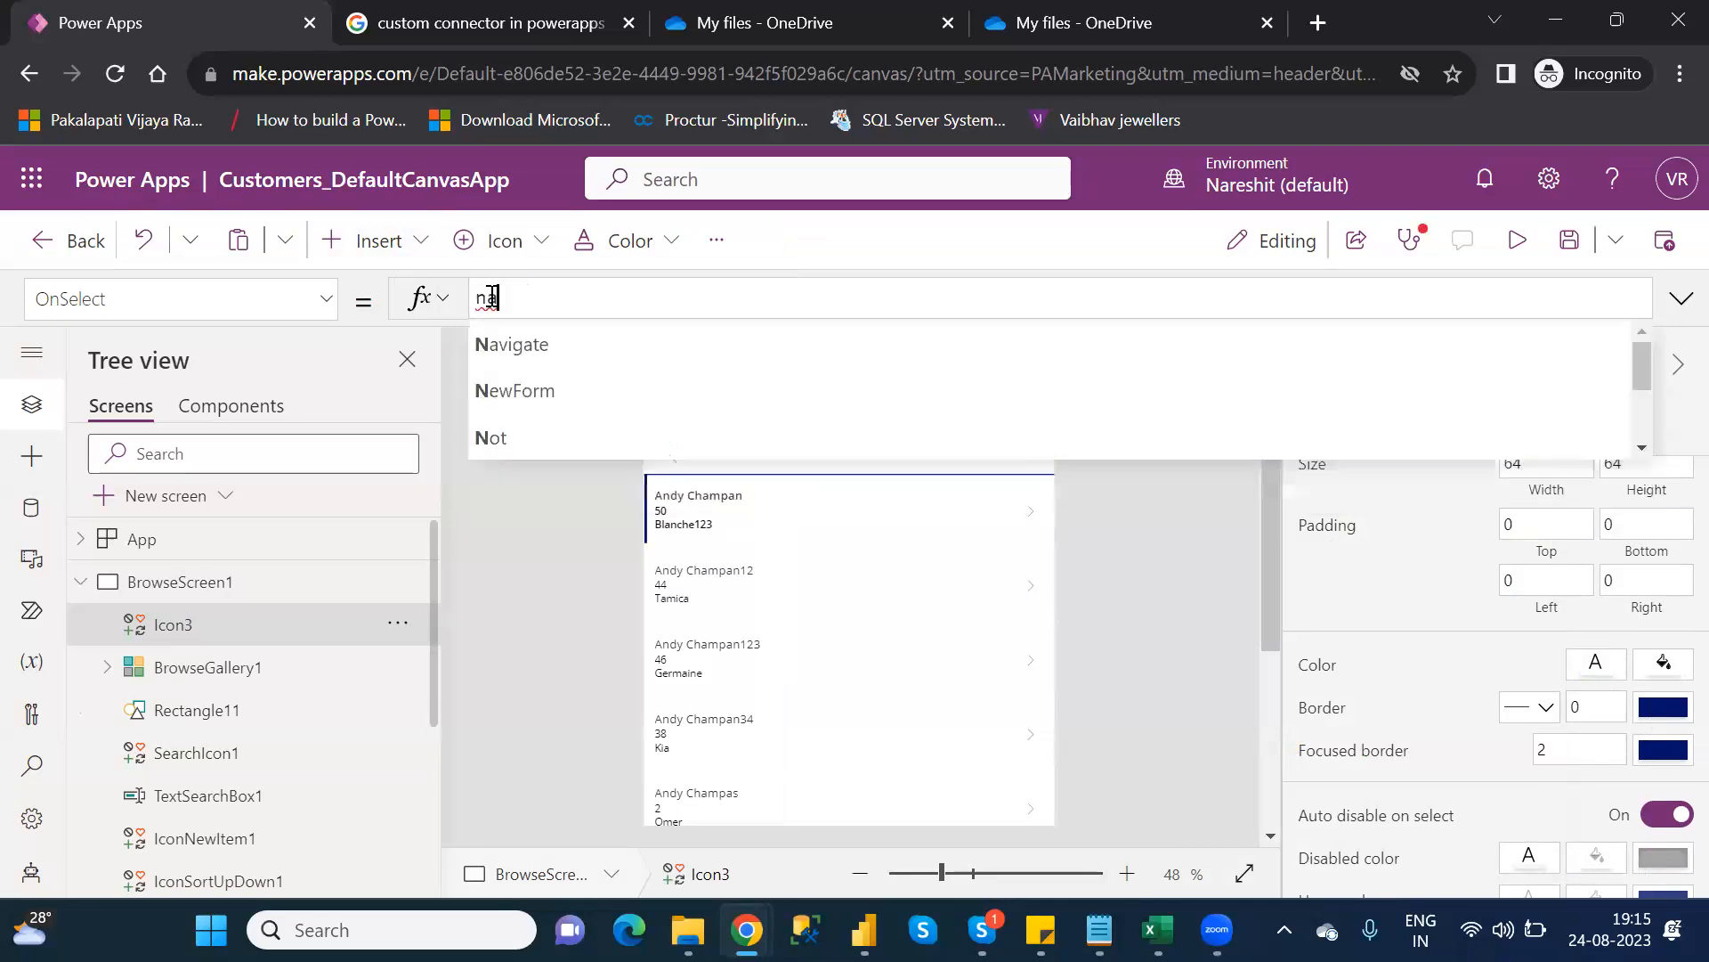
pyautogui.write('vi')
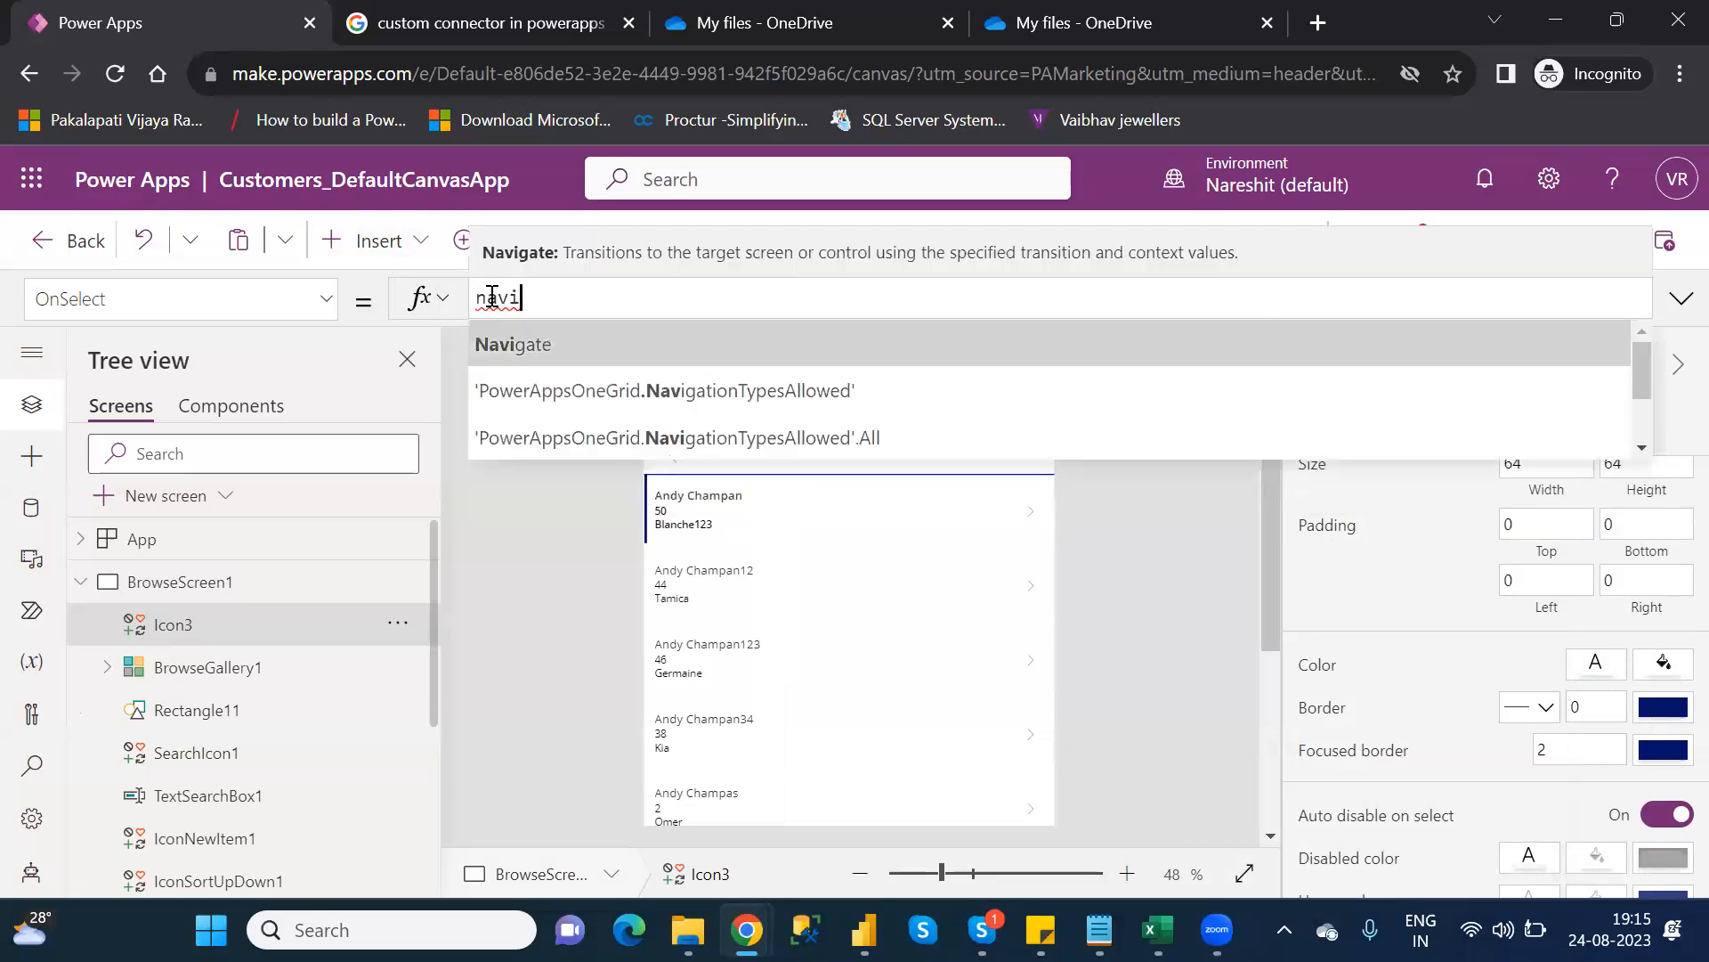
pyautogui.press('Tab')
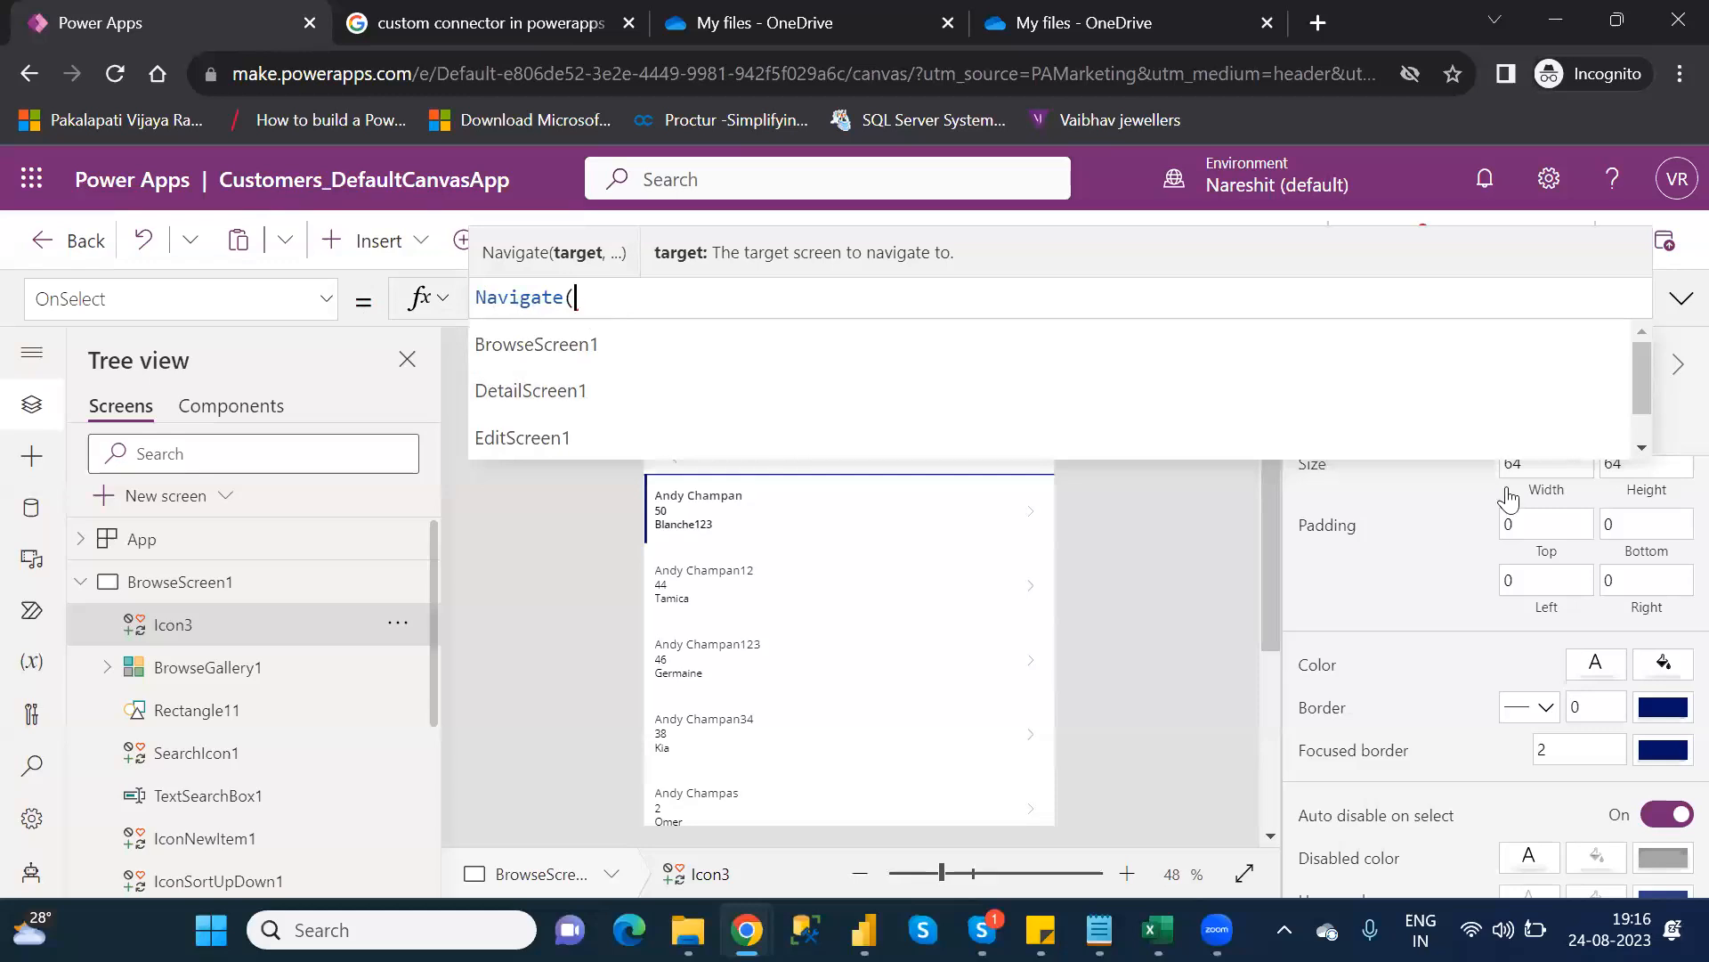
pyautogui.scroll(-1, 1640, 399)
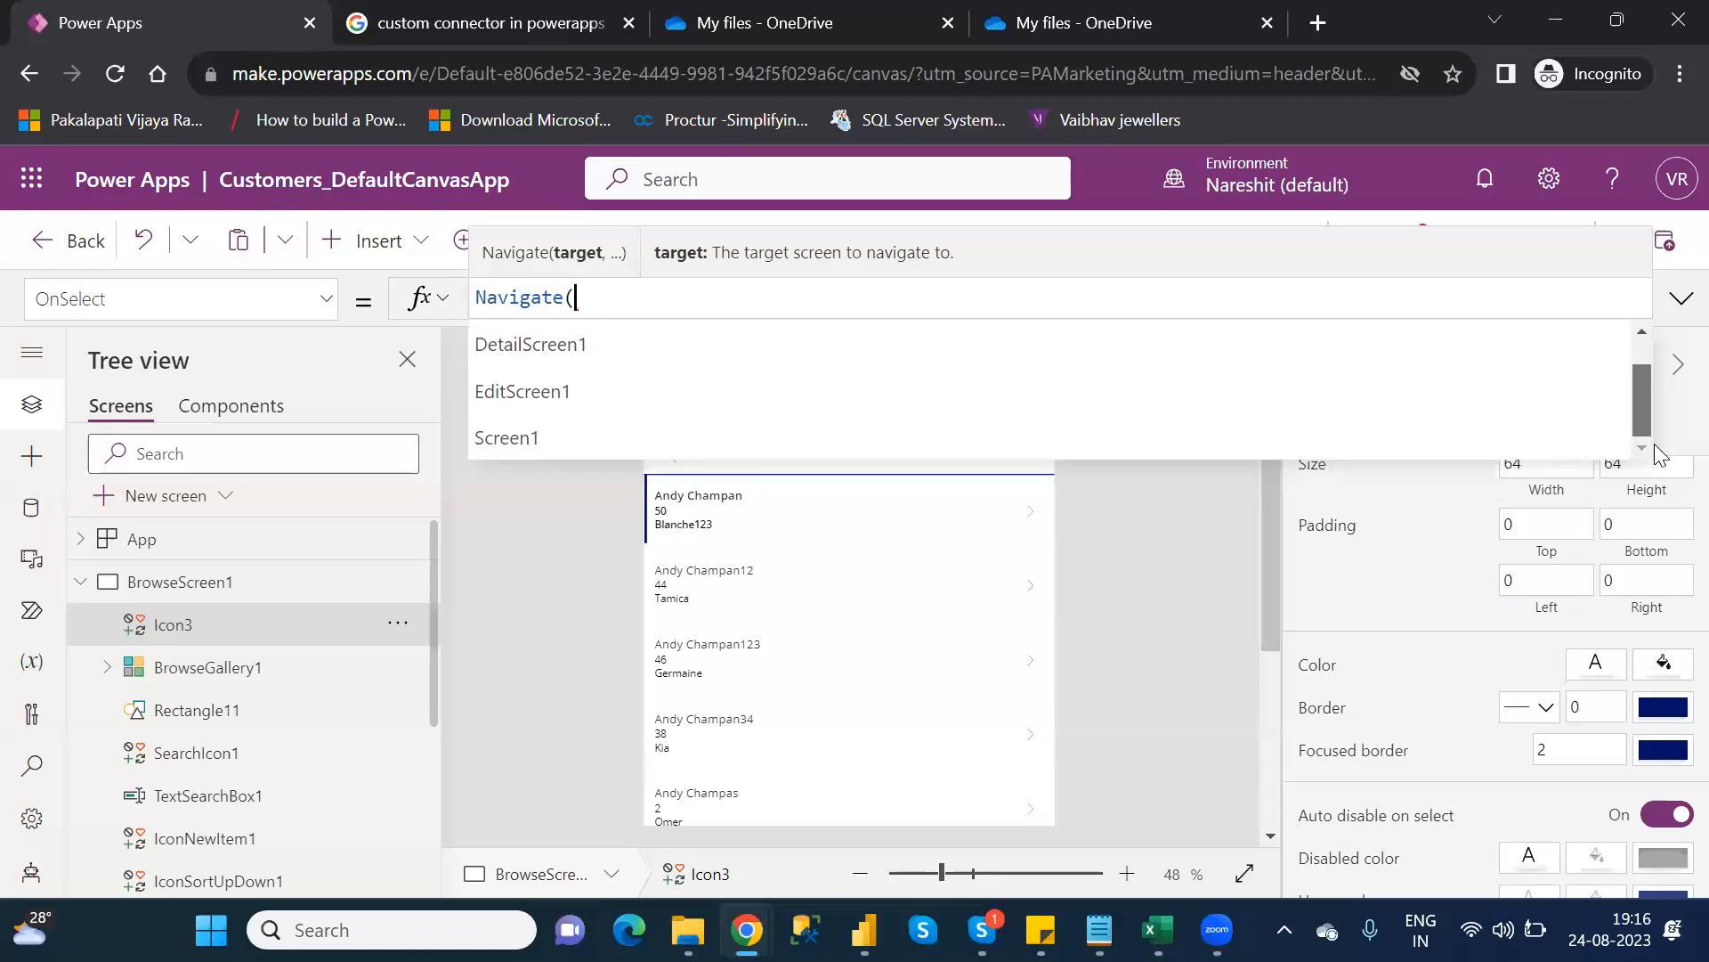
pyautogui.click(662, 445)
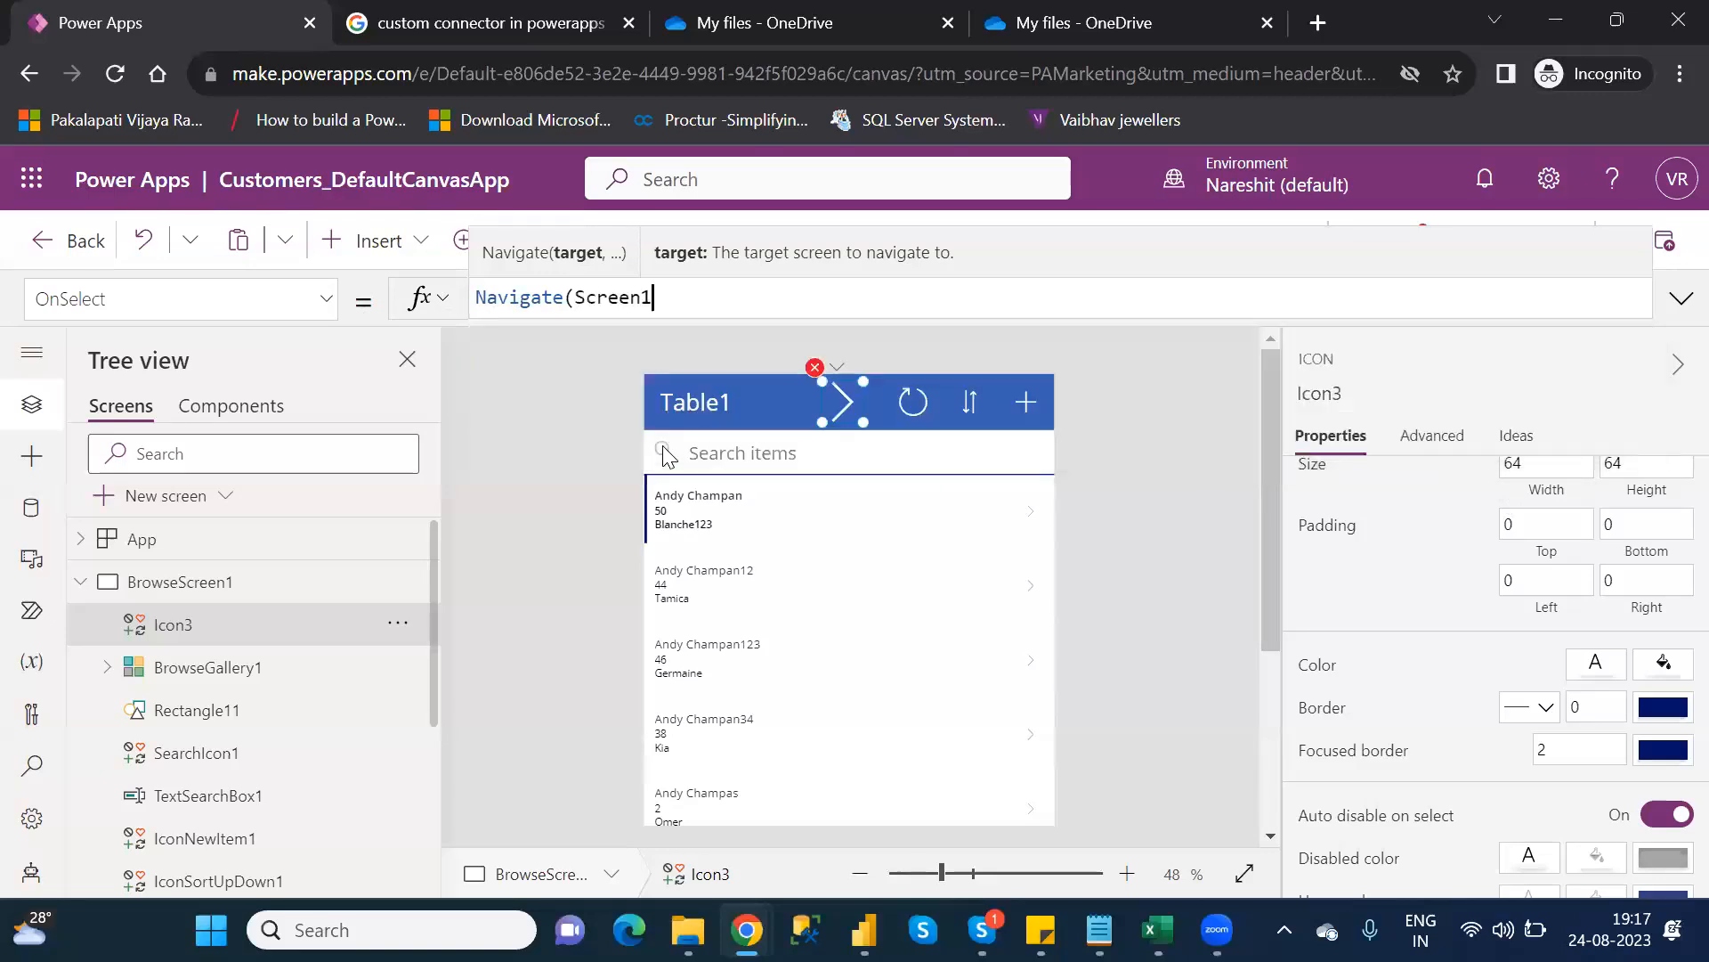
pyautogui.write(')')
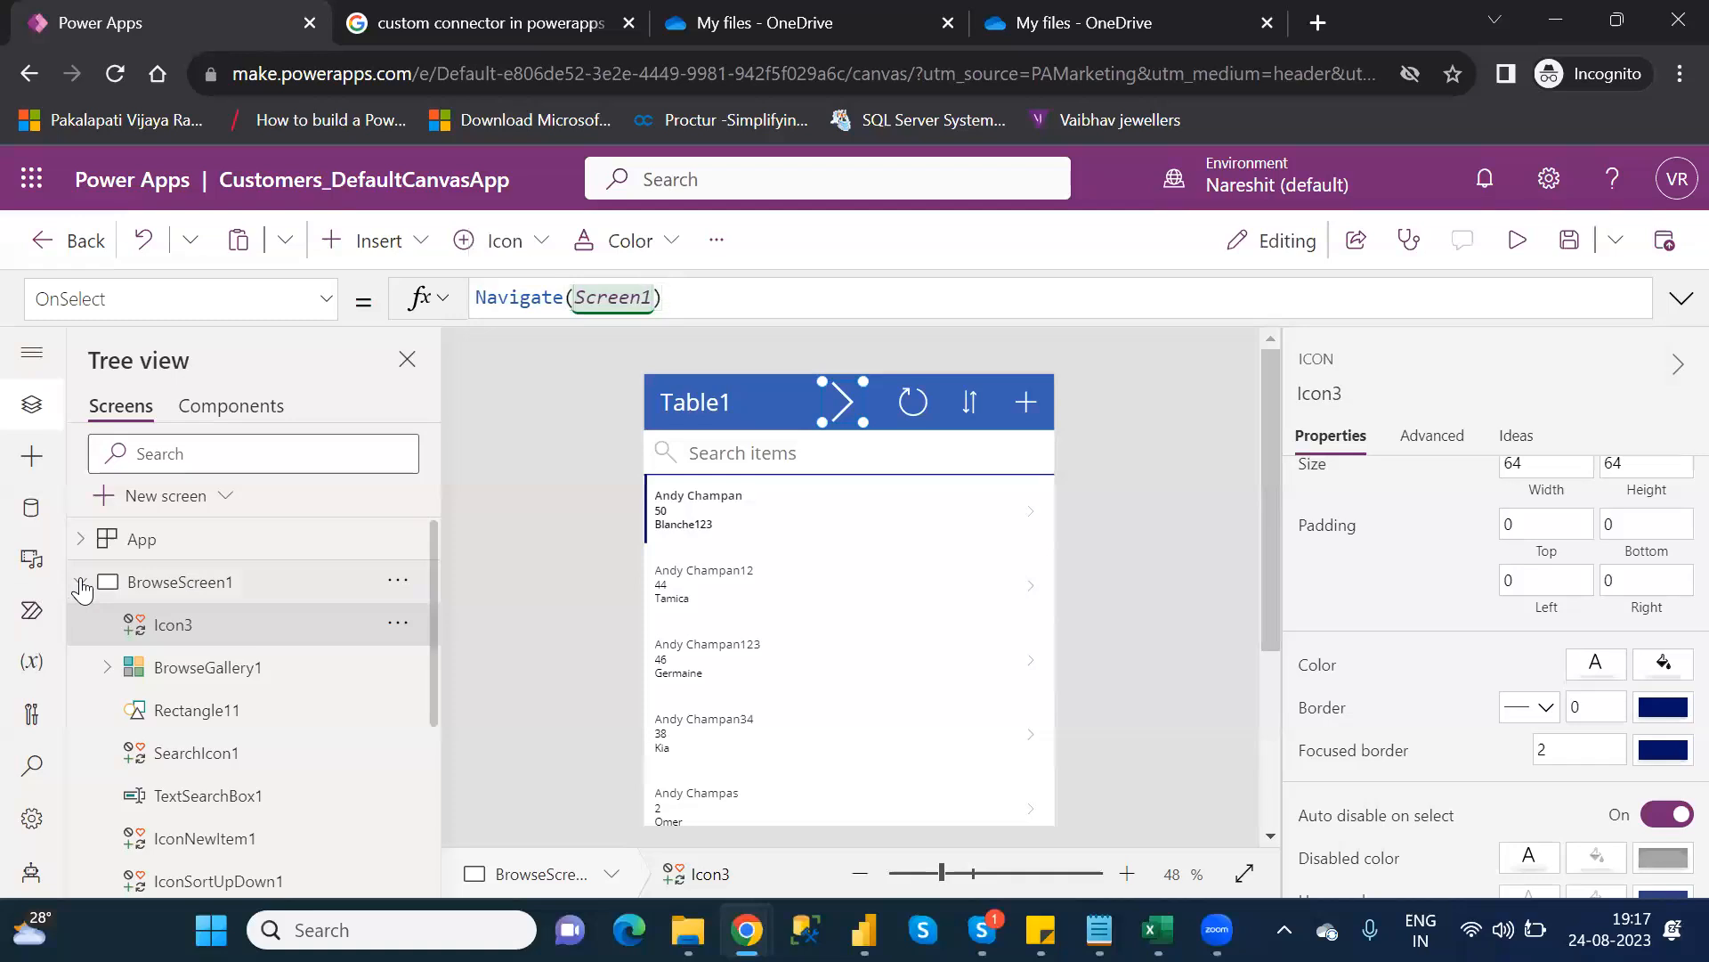
pyautogui.click(80, 582)
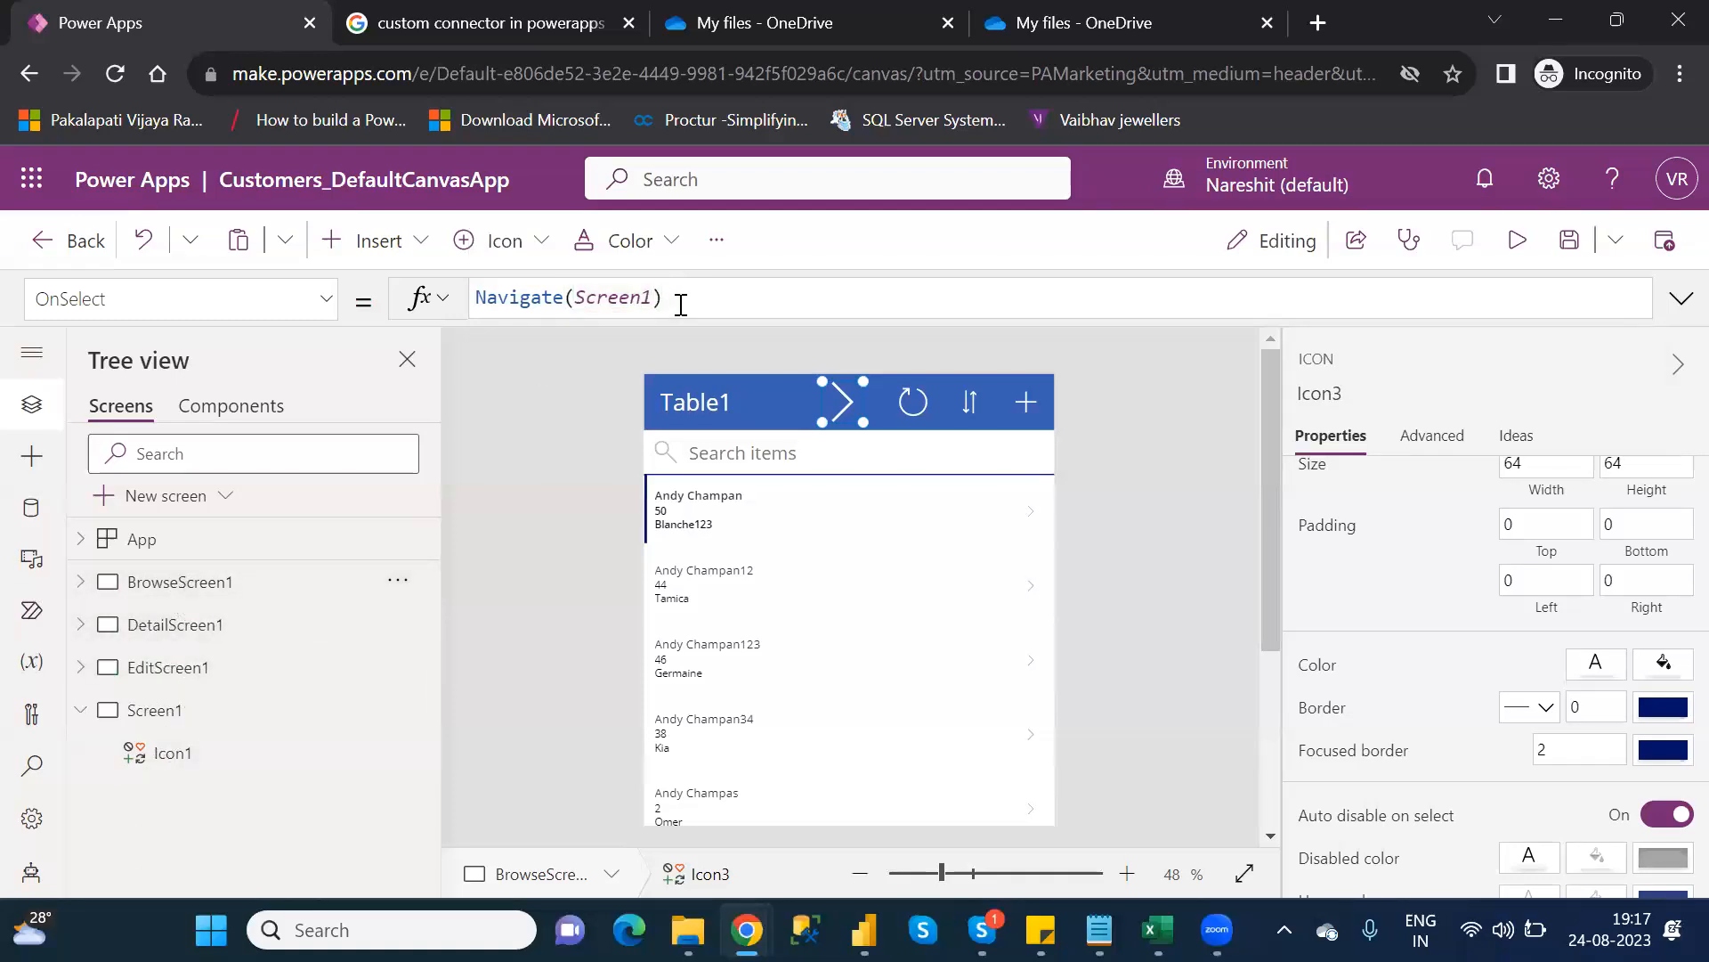
# Insert a Left chevron icon on Screen1 and drag it to the top-left corner
pyautogui.click(211, 729)
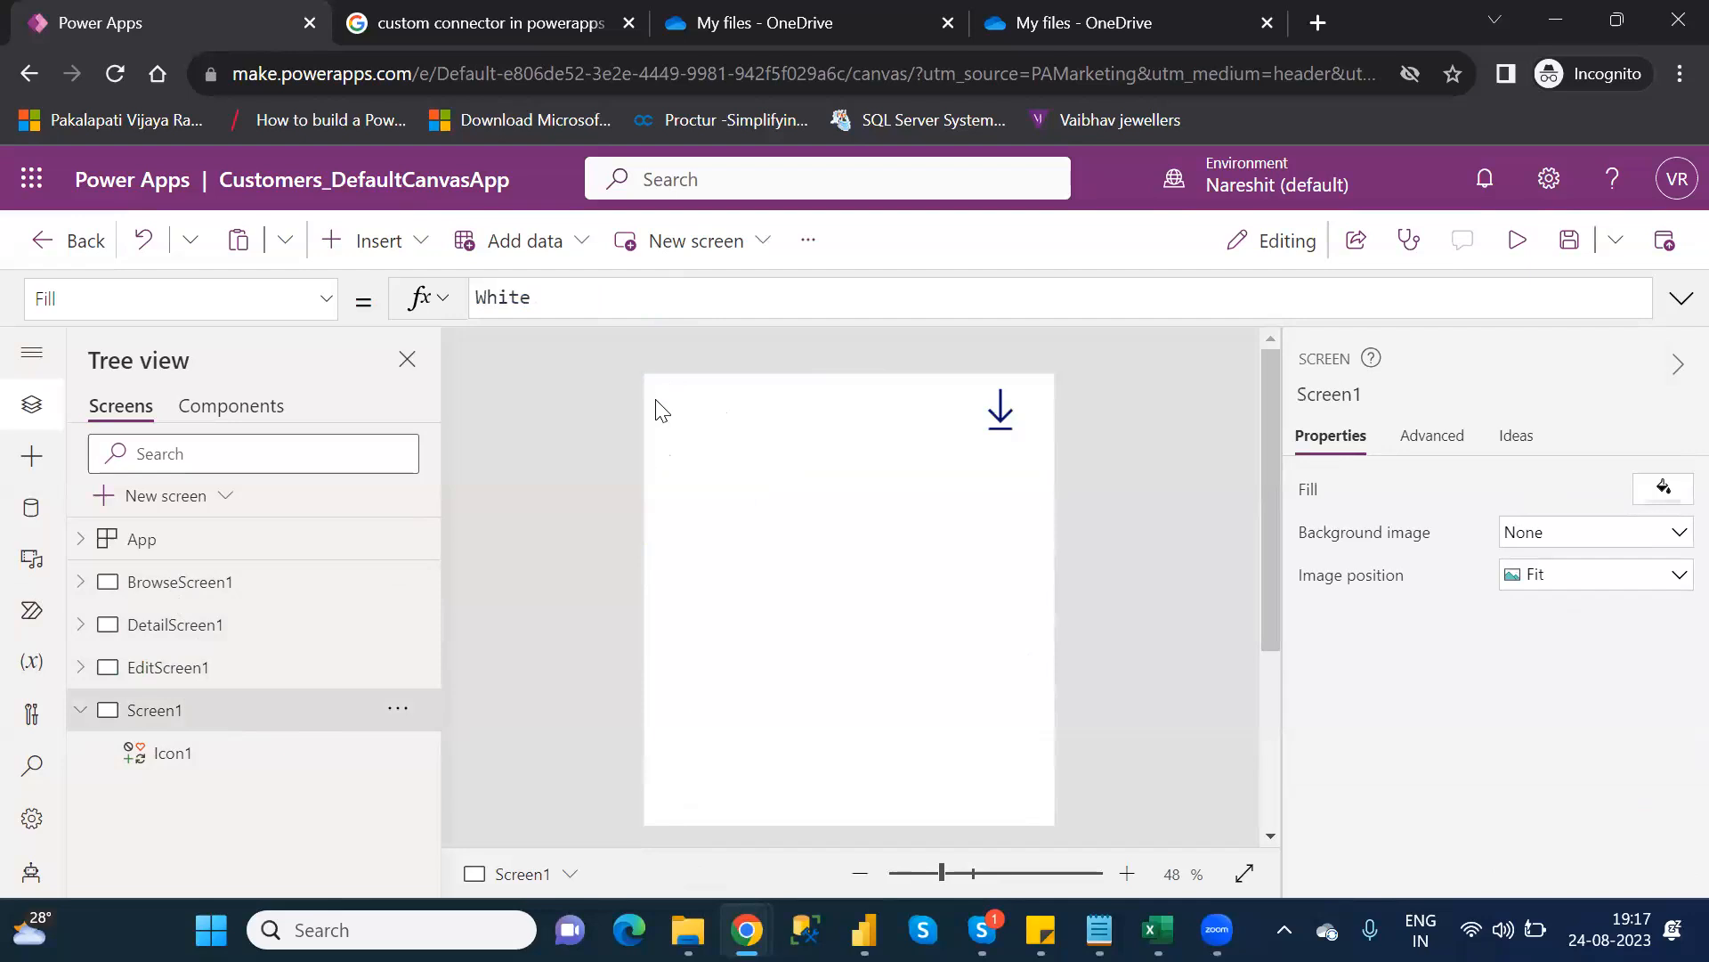
pyautogui.click(392, 248)
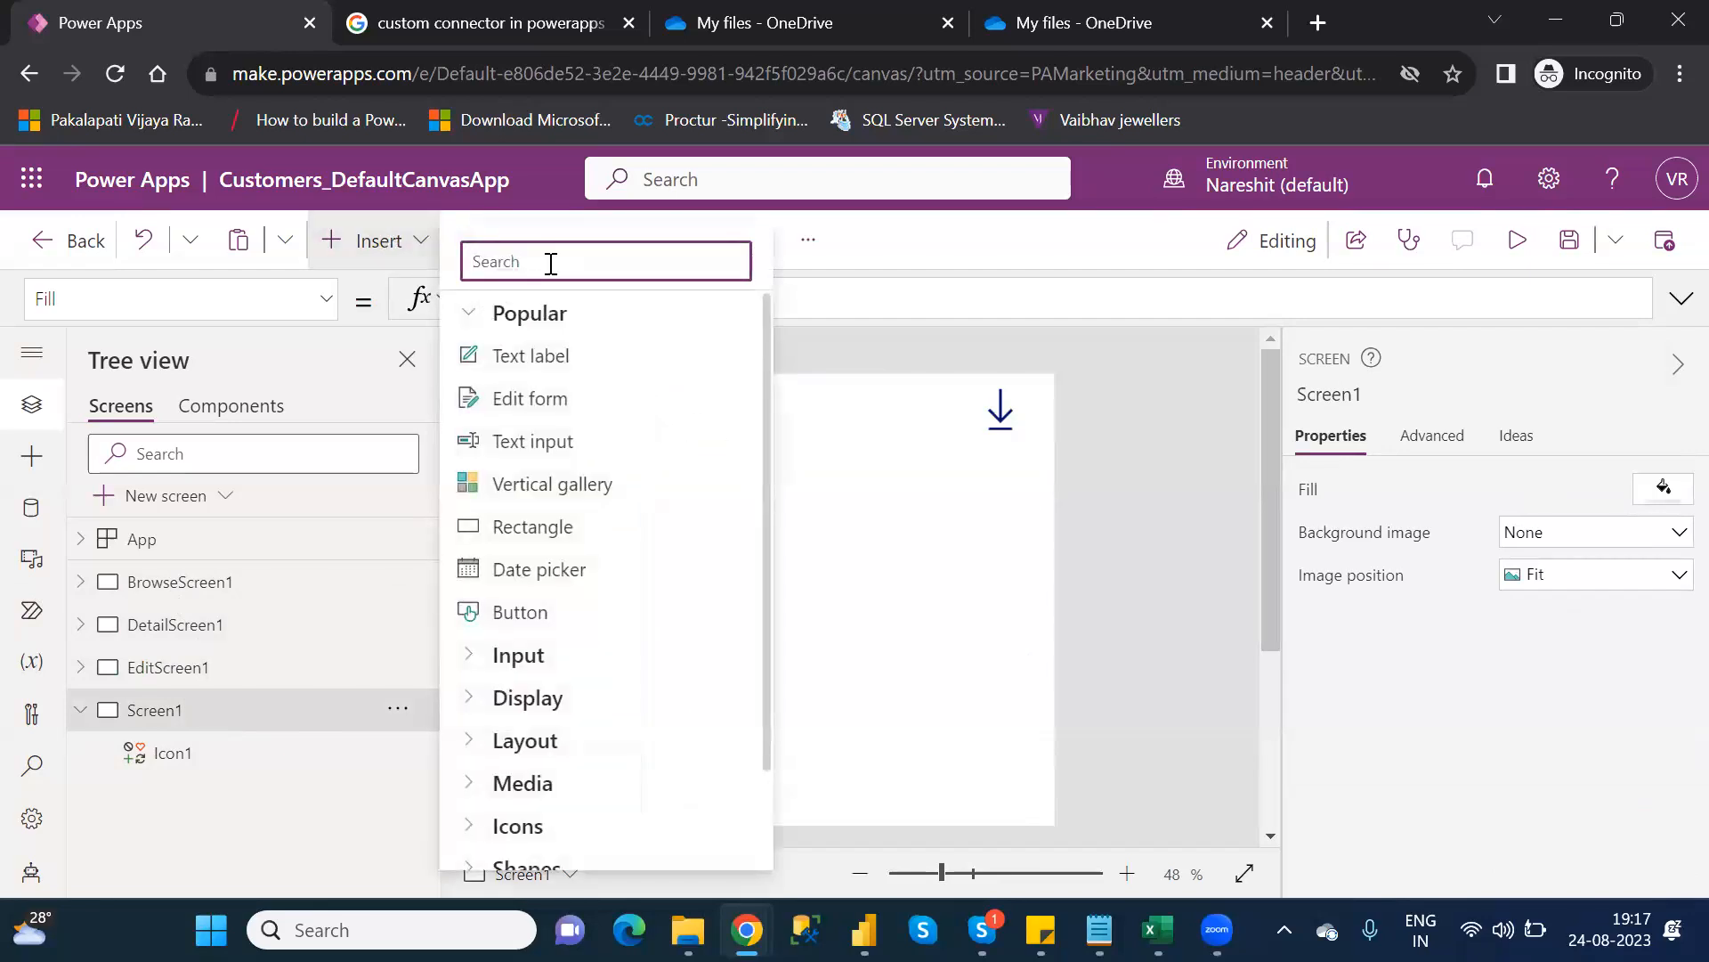
pyautogui.write('lef')
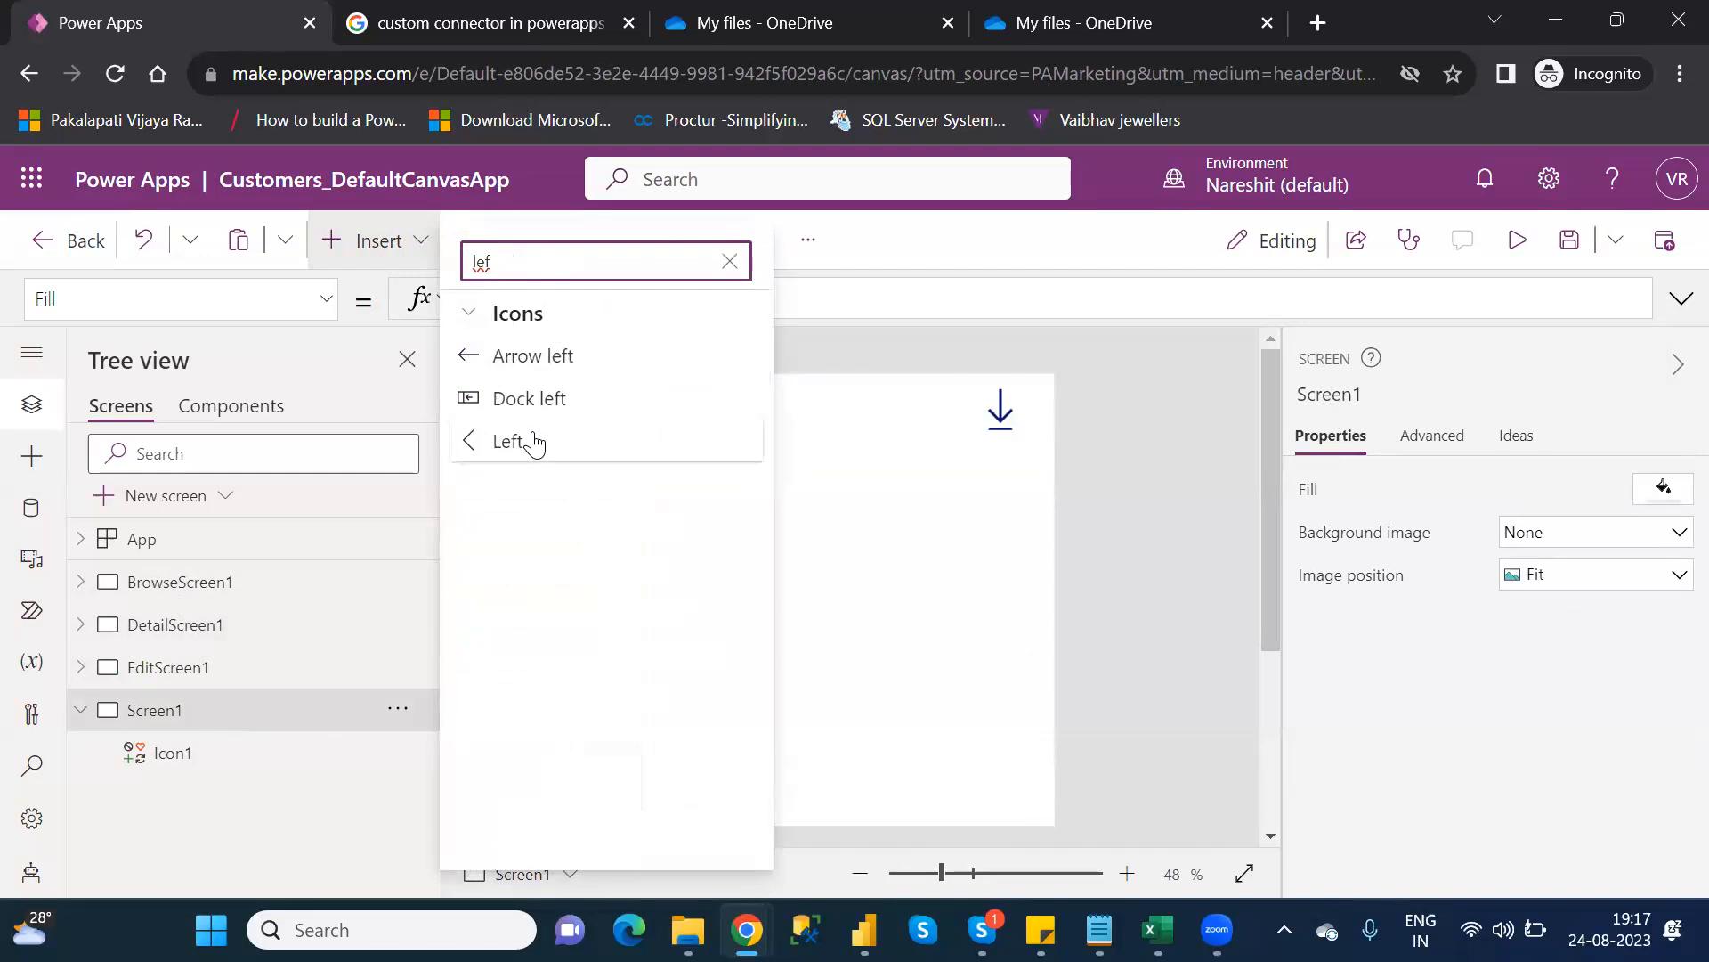
pyautogui.click(534, 442)
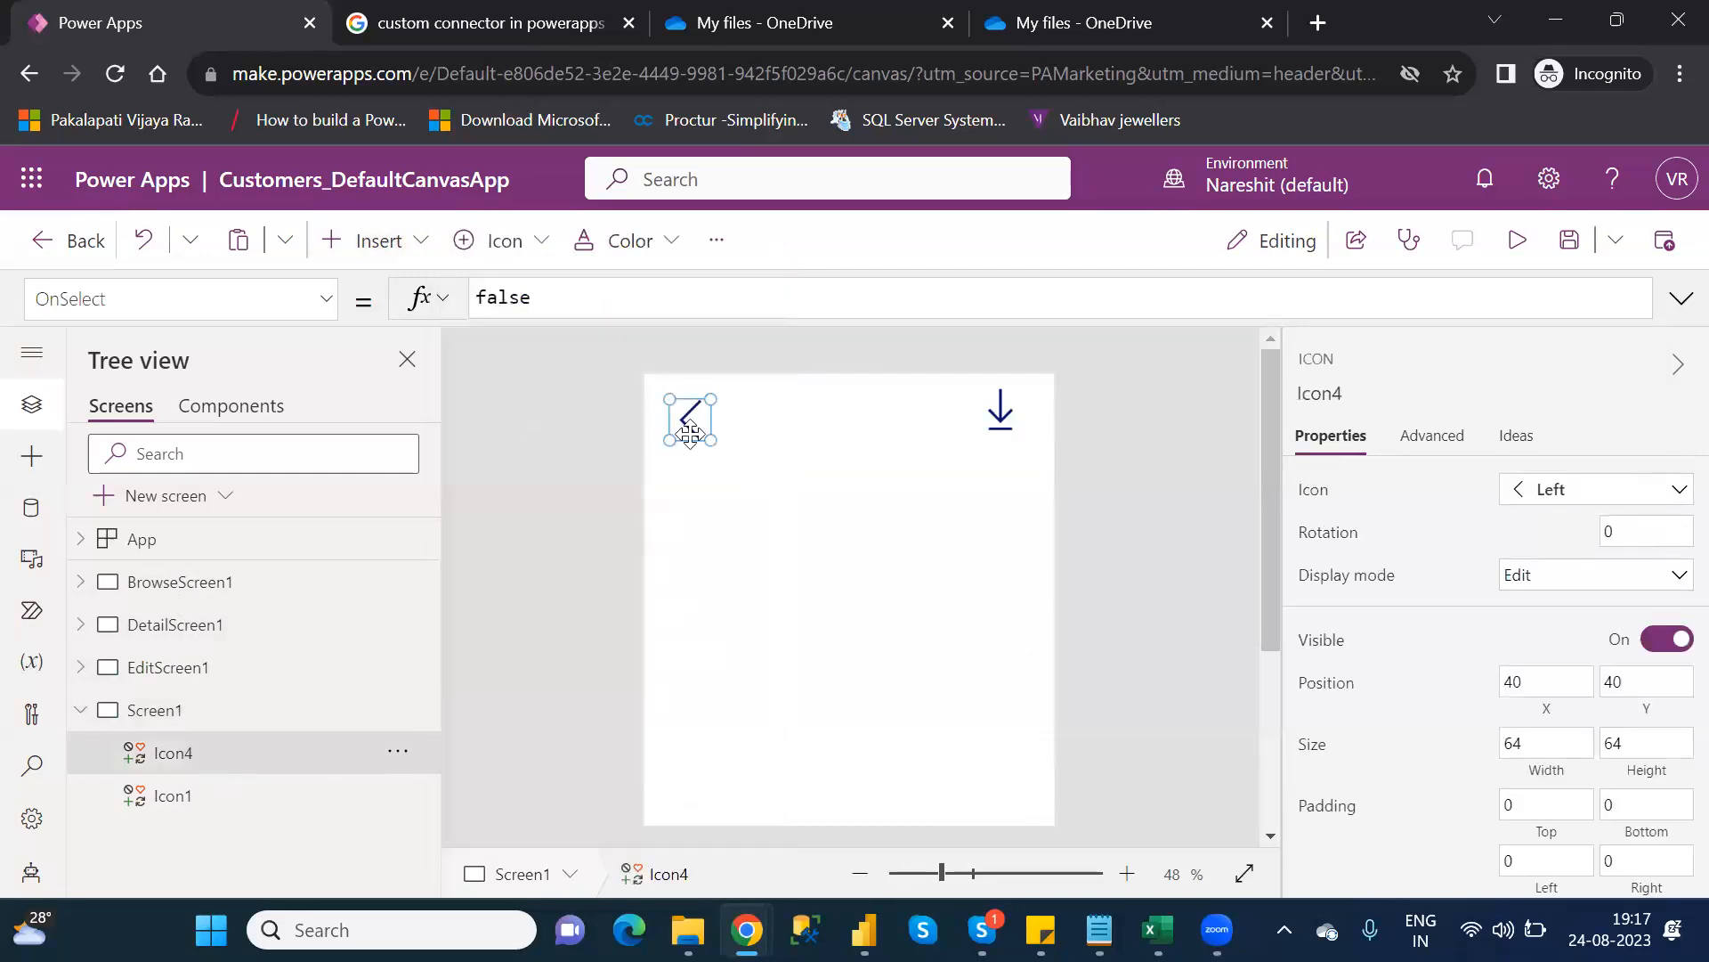
pyautogui.moveTo(690, 433); pyautogui.dragTo(667, 408)
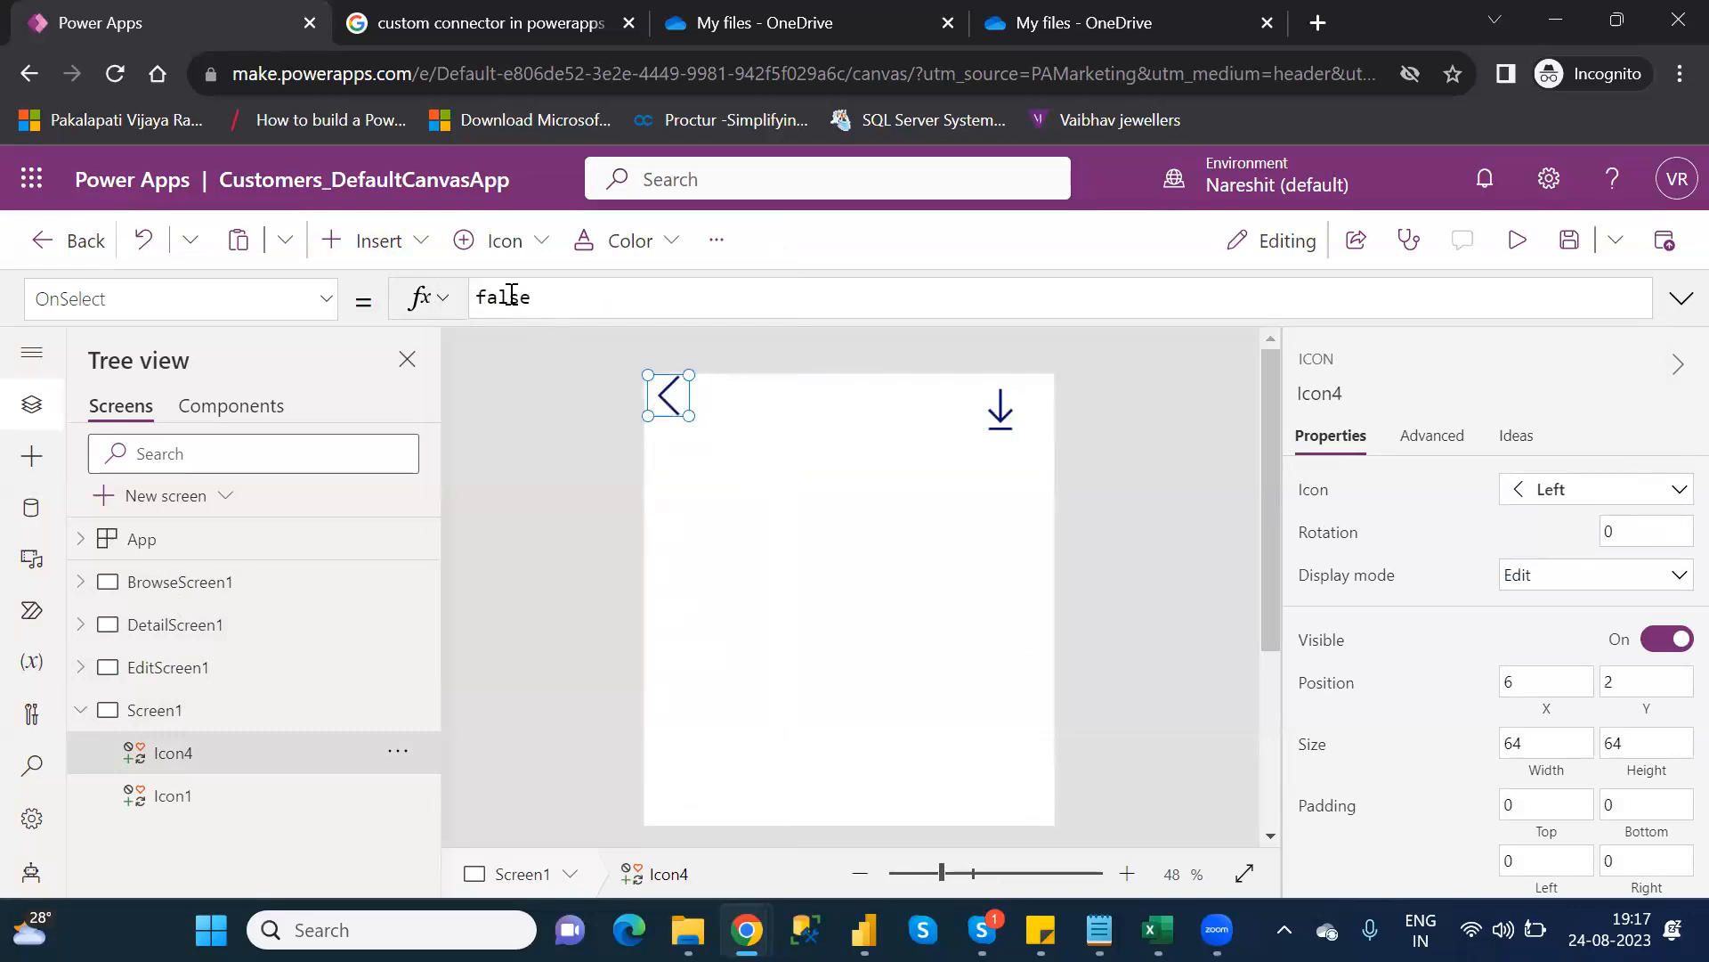
# Set the chevron icon's OnSelect to Navigate(BrowseScreen1)
pyautogui.doubleClick(512, 297)
pyautogui.write('navi')
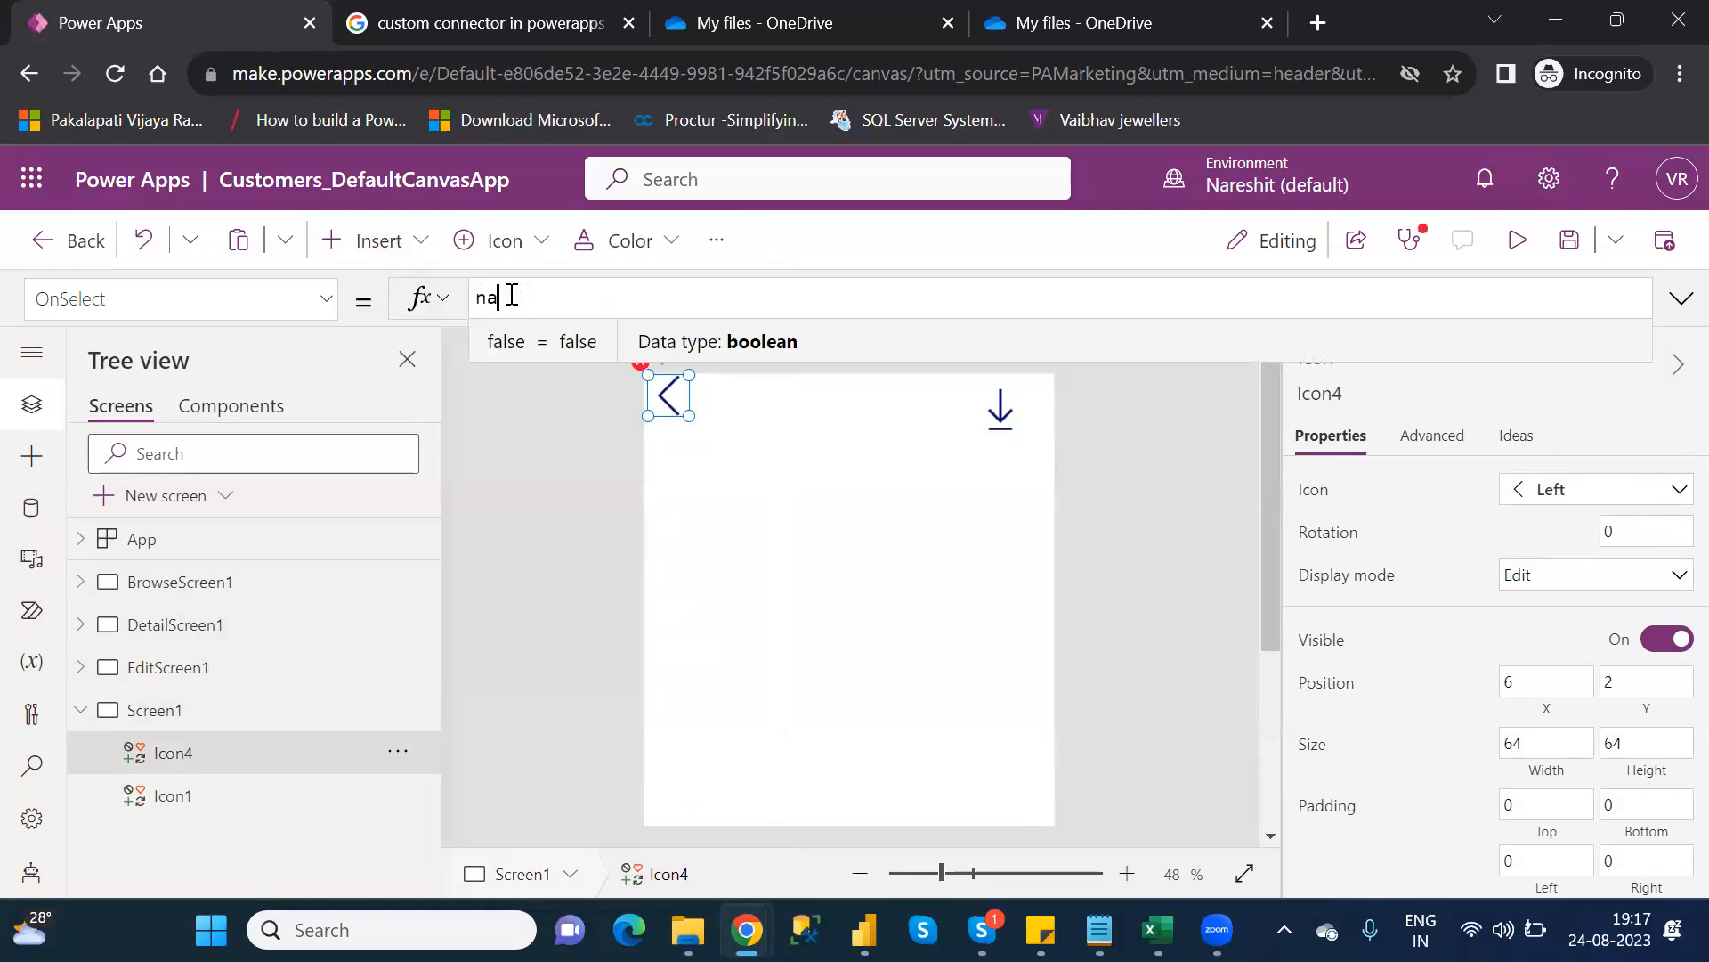
pyautogui.press('Tab')
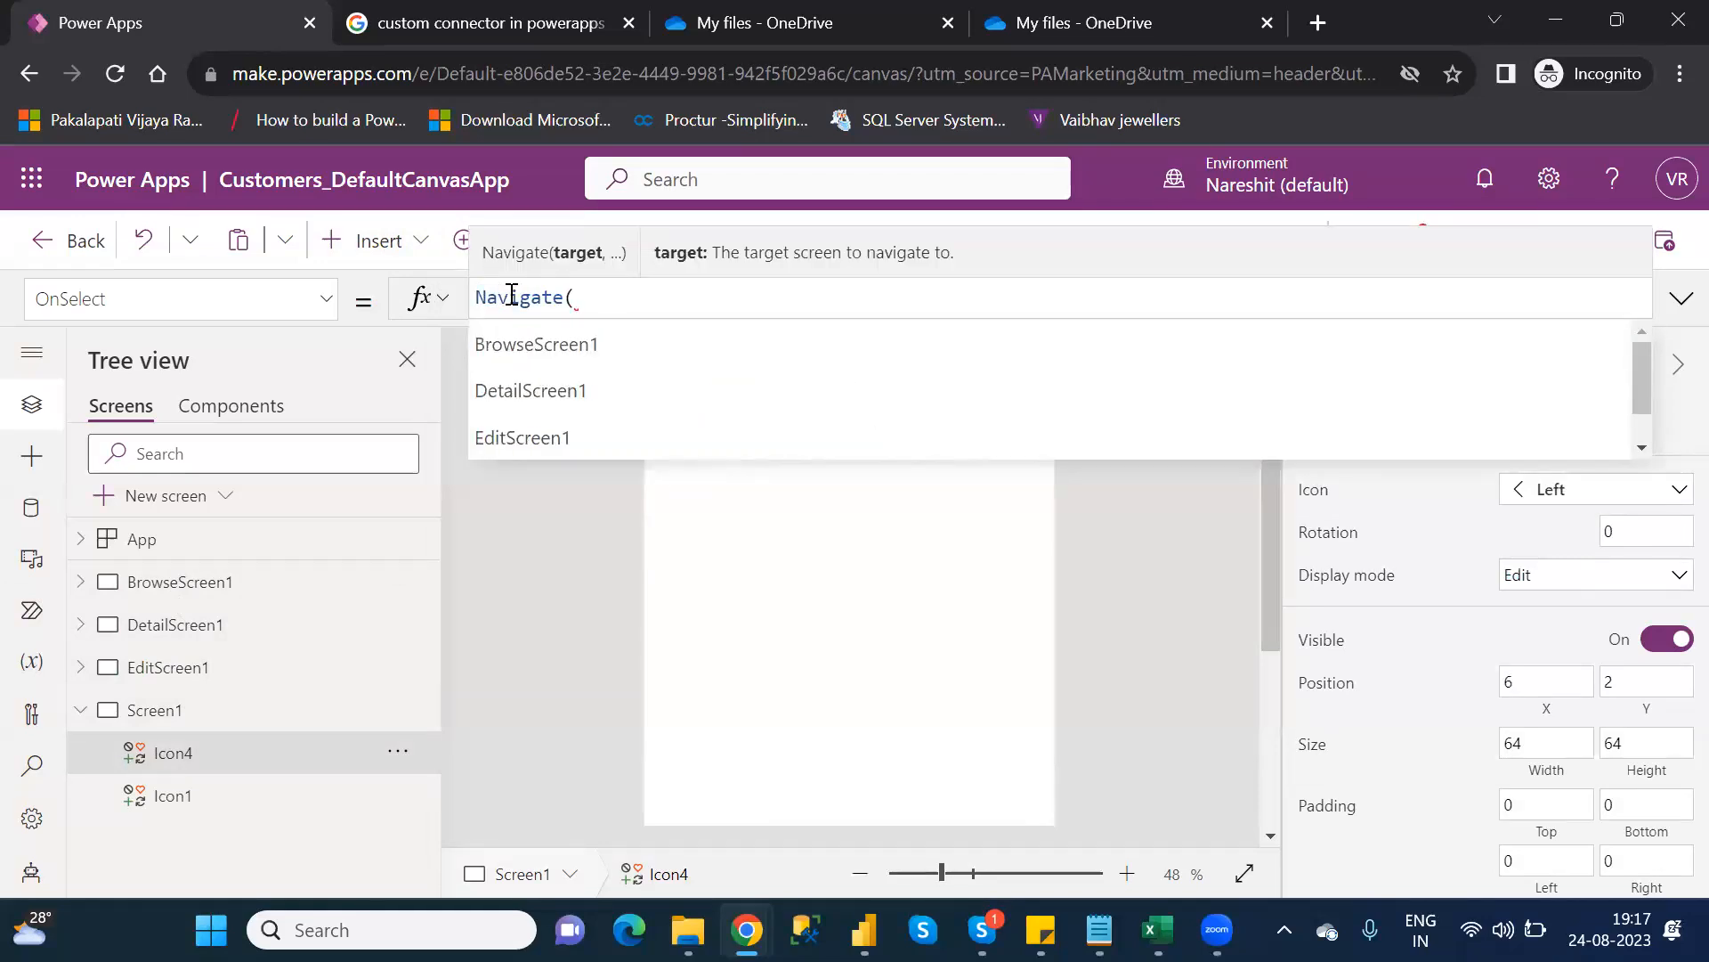
pyautogui.press('Down')
pyautogui.press('Tab')
pyautogui.write(')')
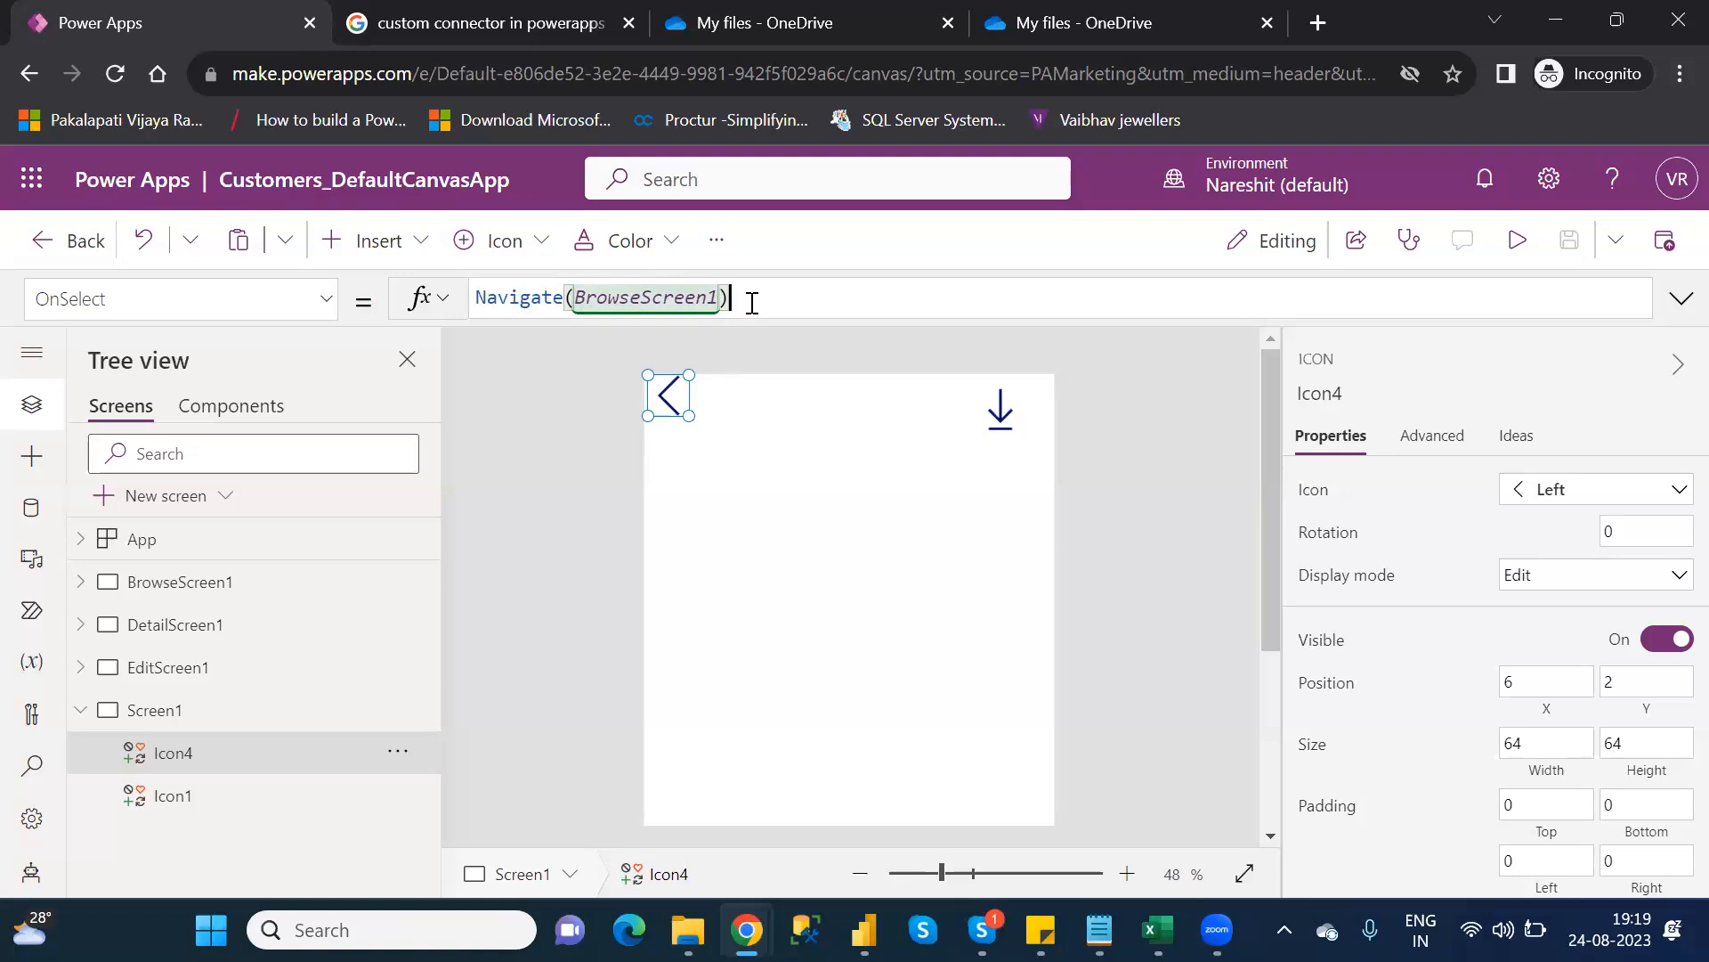
# Replace the OnSelect formula with Back() and bring BrowseScreen1 onto the canvas
pyautogui.press('BackSpace')
pyautogui.press('BackSpace')
pyautogui.press('BackSpace')
pyautogui.press('BackSpace')
pyautogui.press('BackSpace')
pyautogui.press('BackSpace')
pyautogui.press('BackSpace')
pyautogui.press('BackSpace')
pyautogui.press('BackSpace')
pyautogui.press('BackSpace')
pyautogui.press('BackSpace')
pyautogui.press('BackSpace')
pyautogui.press('BackSpace')
pyautogui.press('BackSpace')
pyautogui.press('BackSpace')
pyautogui.press('BackSpace')
pyautogui.press('BackSpace')
pyautogui.press('BackSpace')
pyautogui.press('BackSpace')
pyautogui.press('BackSpace')
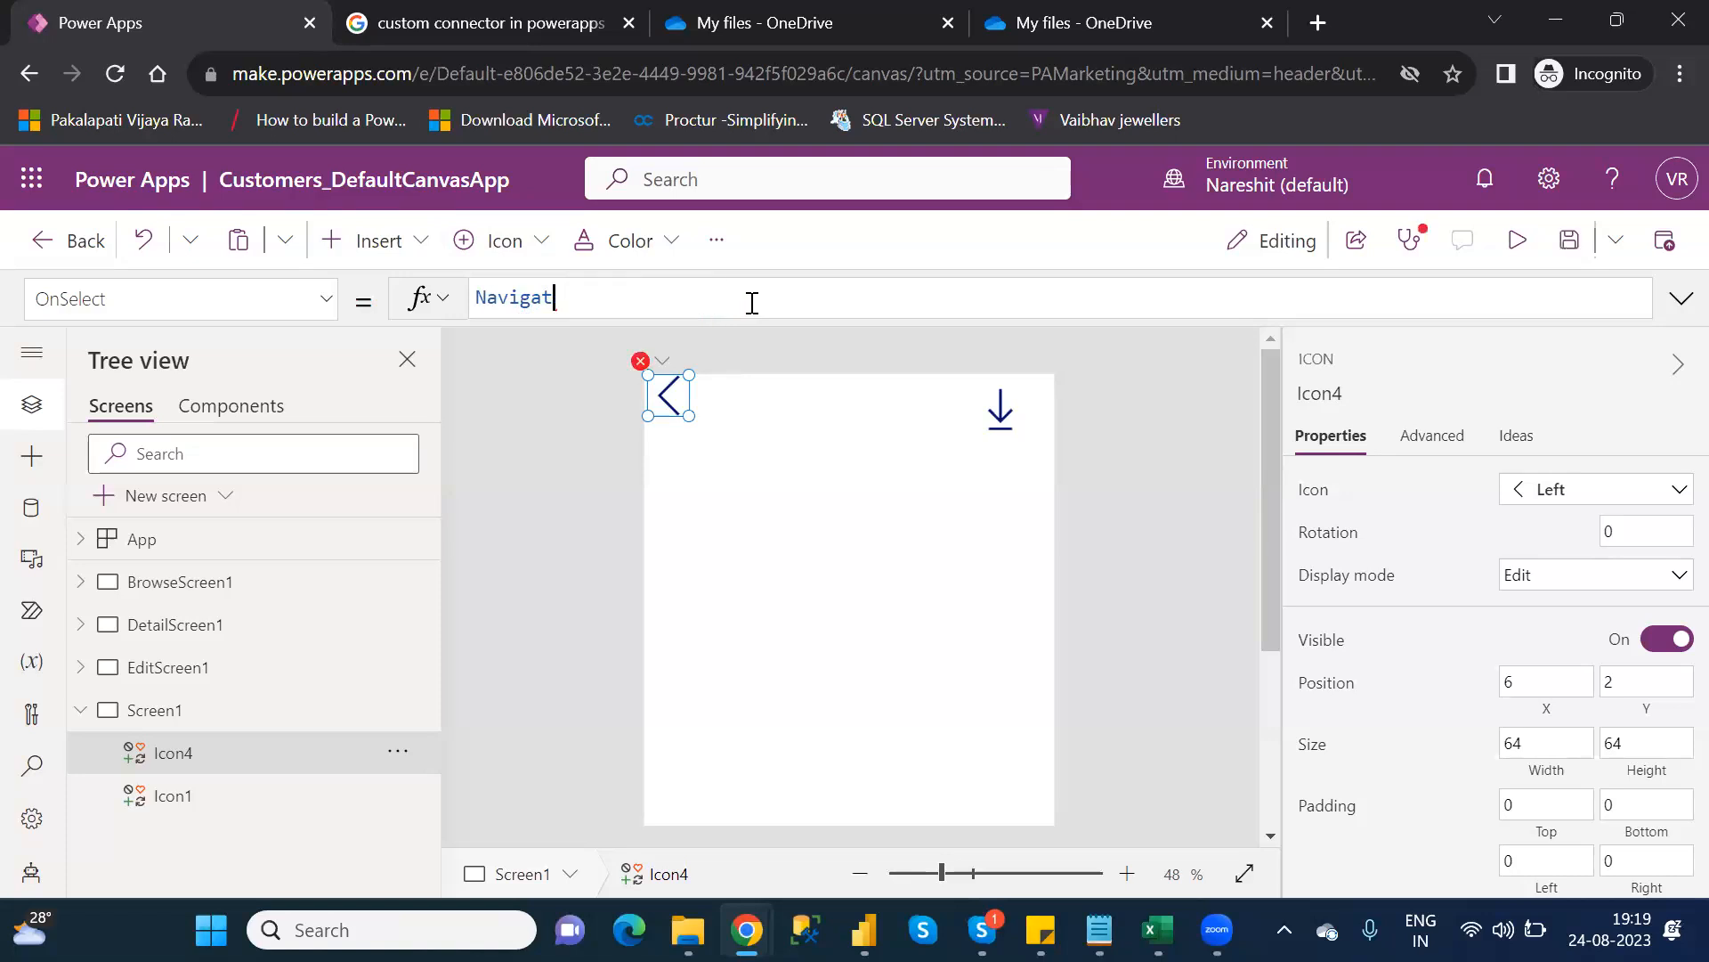
pyautogui.write('back')
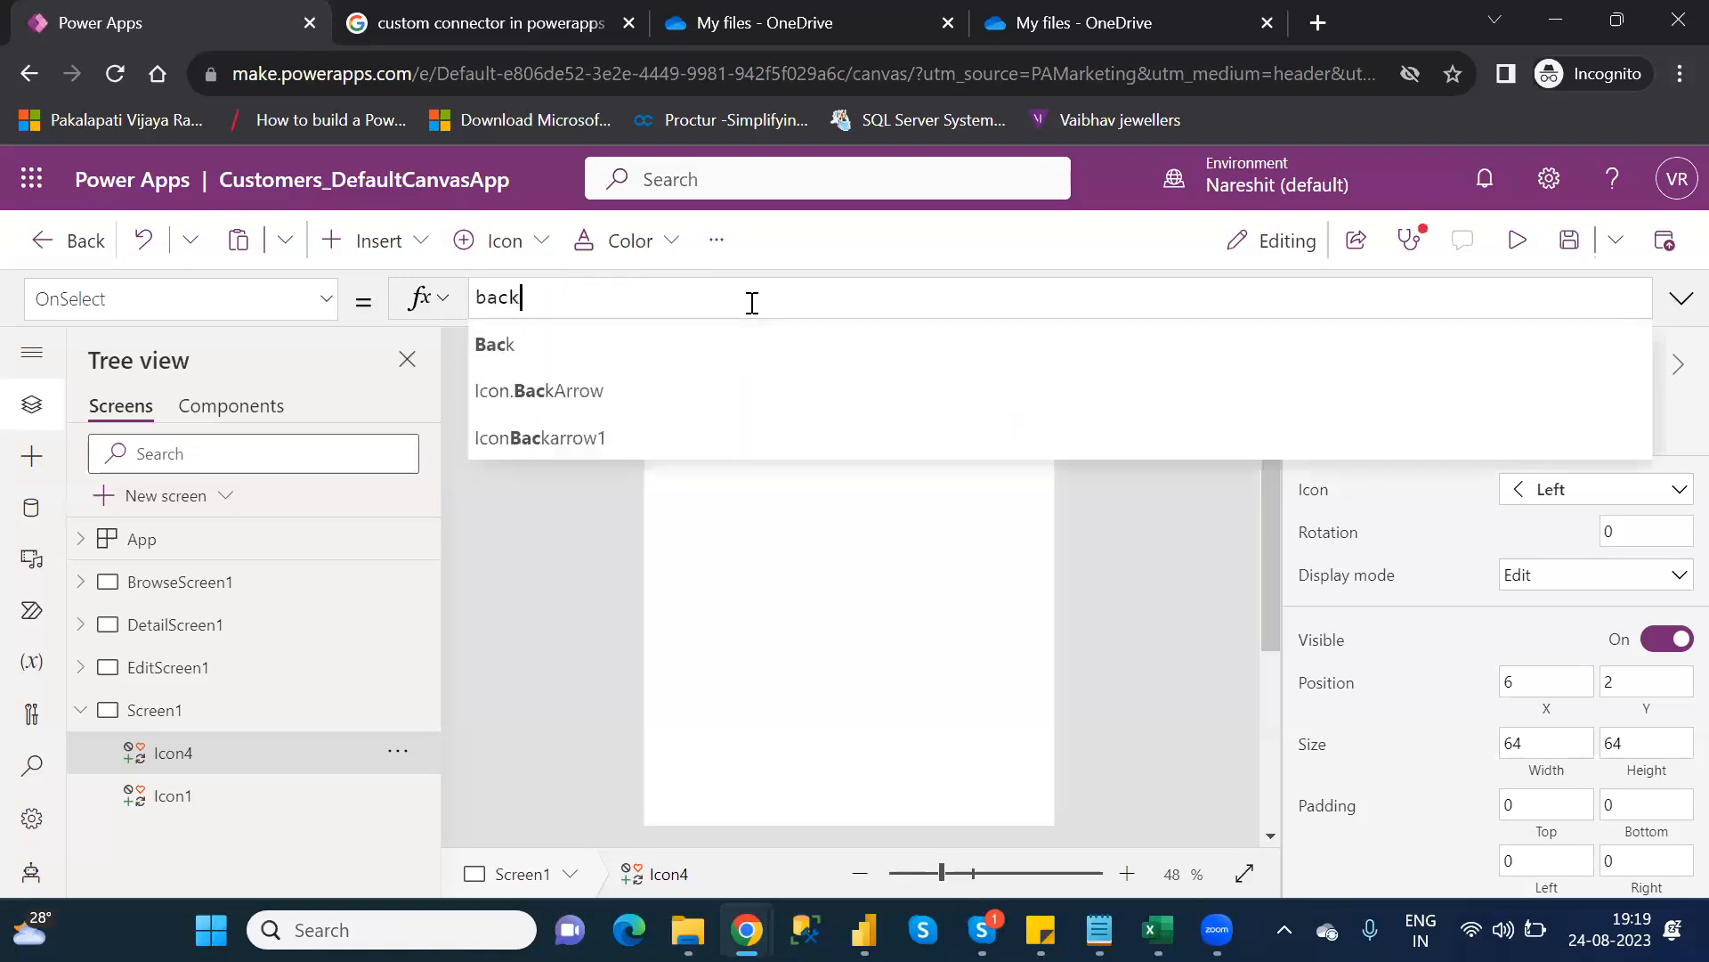
pyautogui.press('Tab')
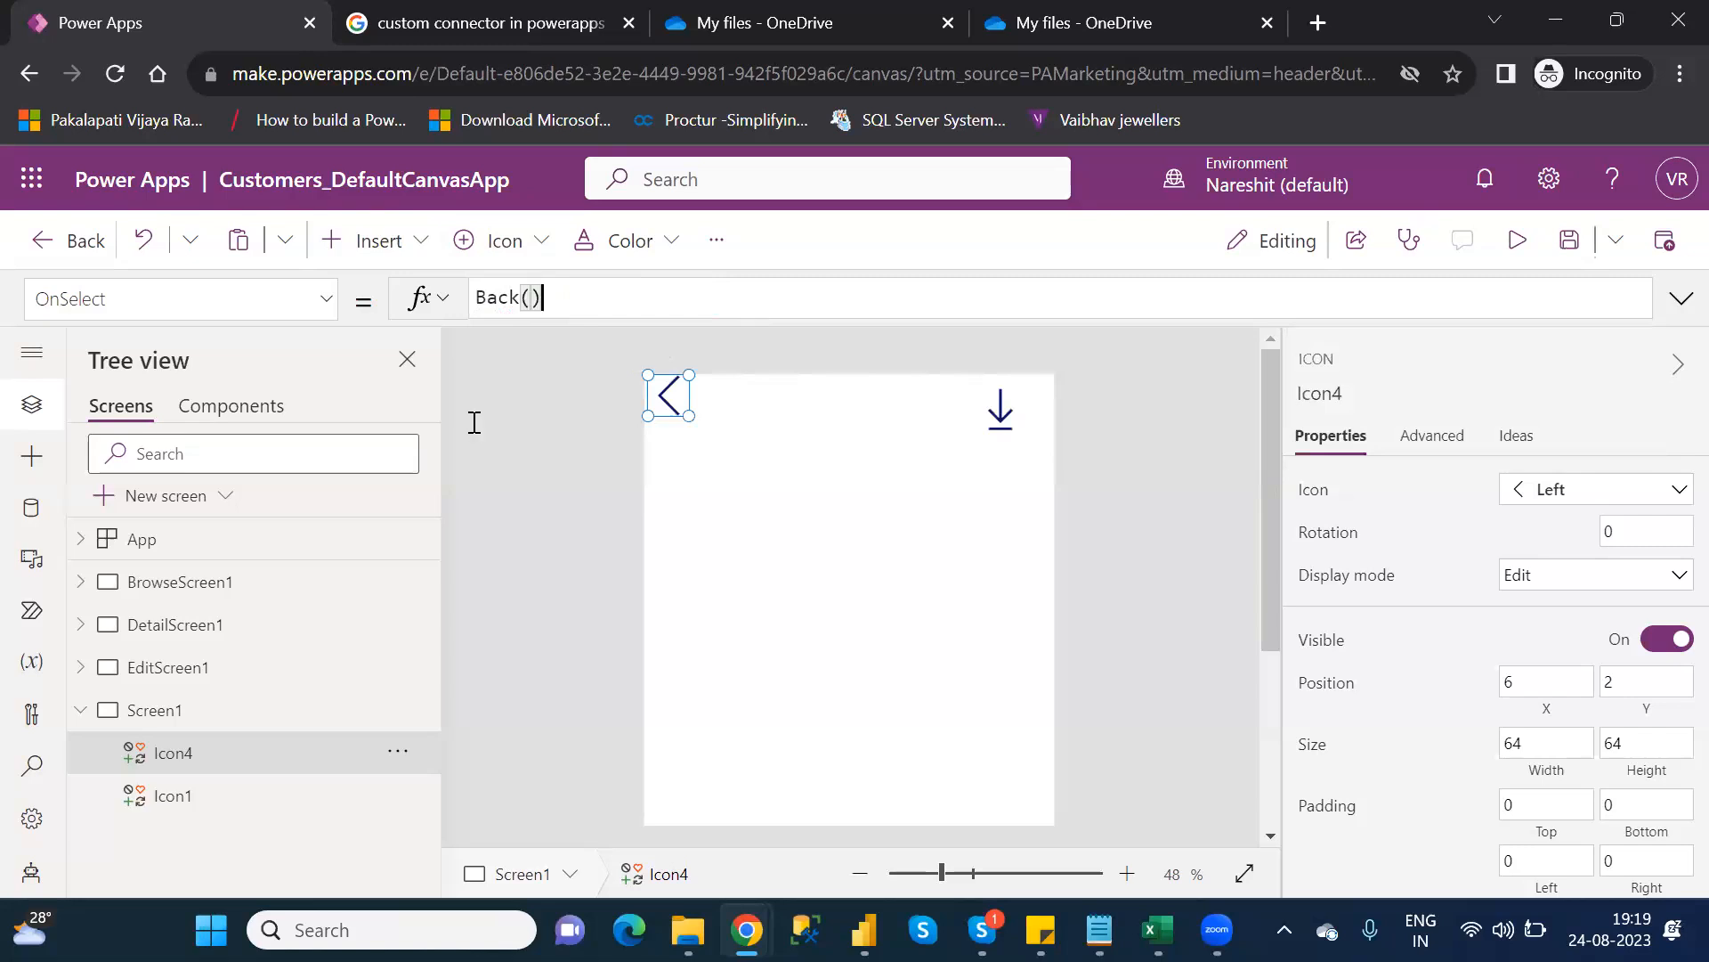
pyautogui.click(180, 582)
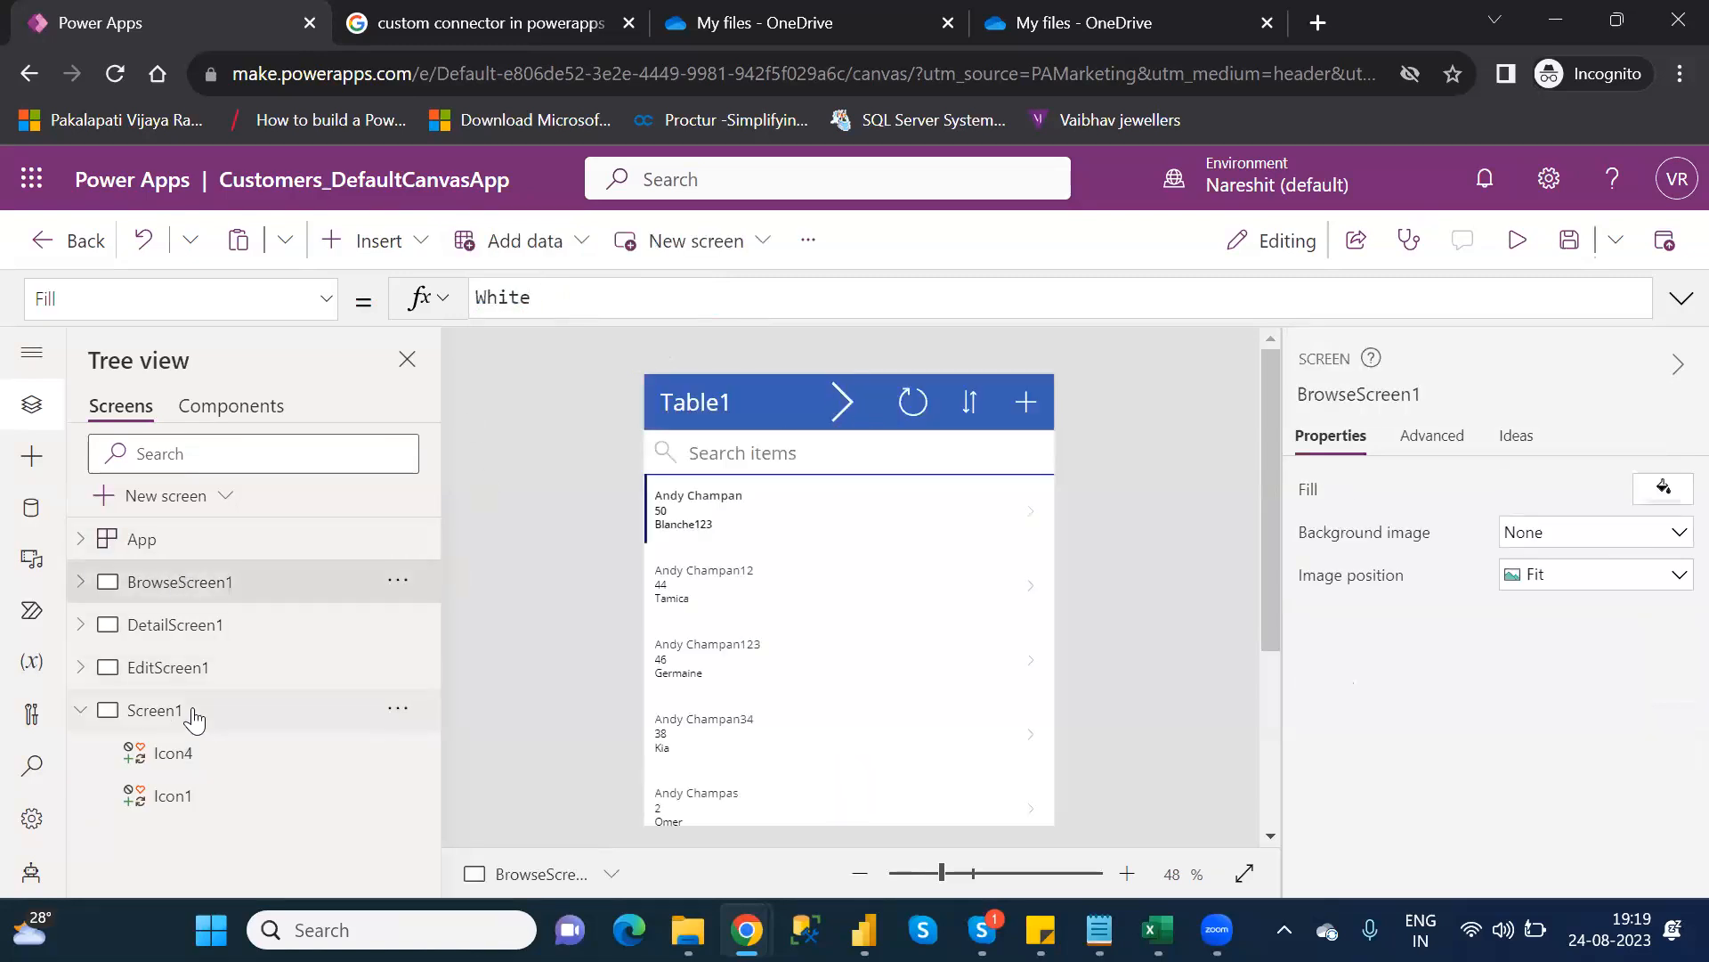
# Check the chevron icon on Screen1, then save the app and publish this version
pyautogui.click(194, 712)
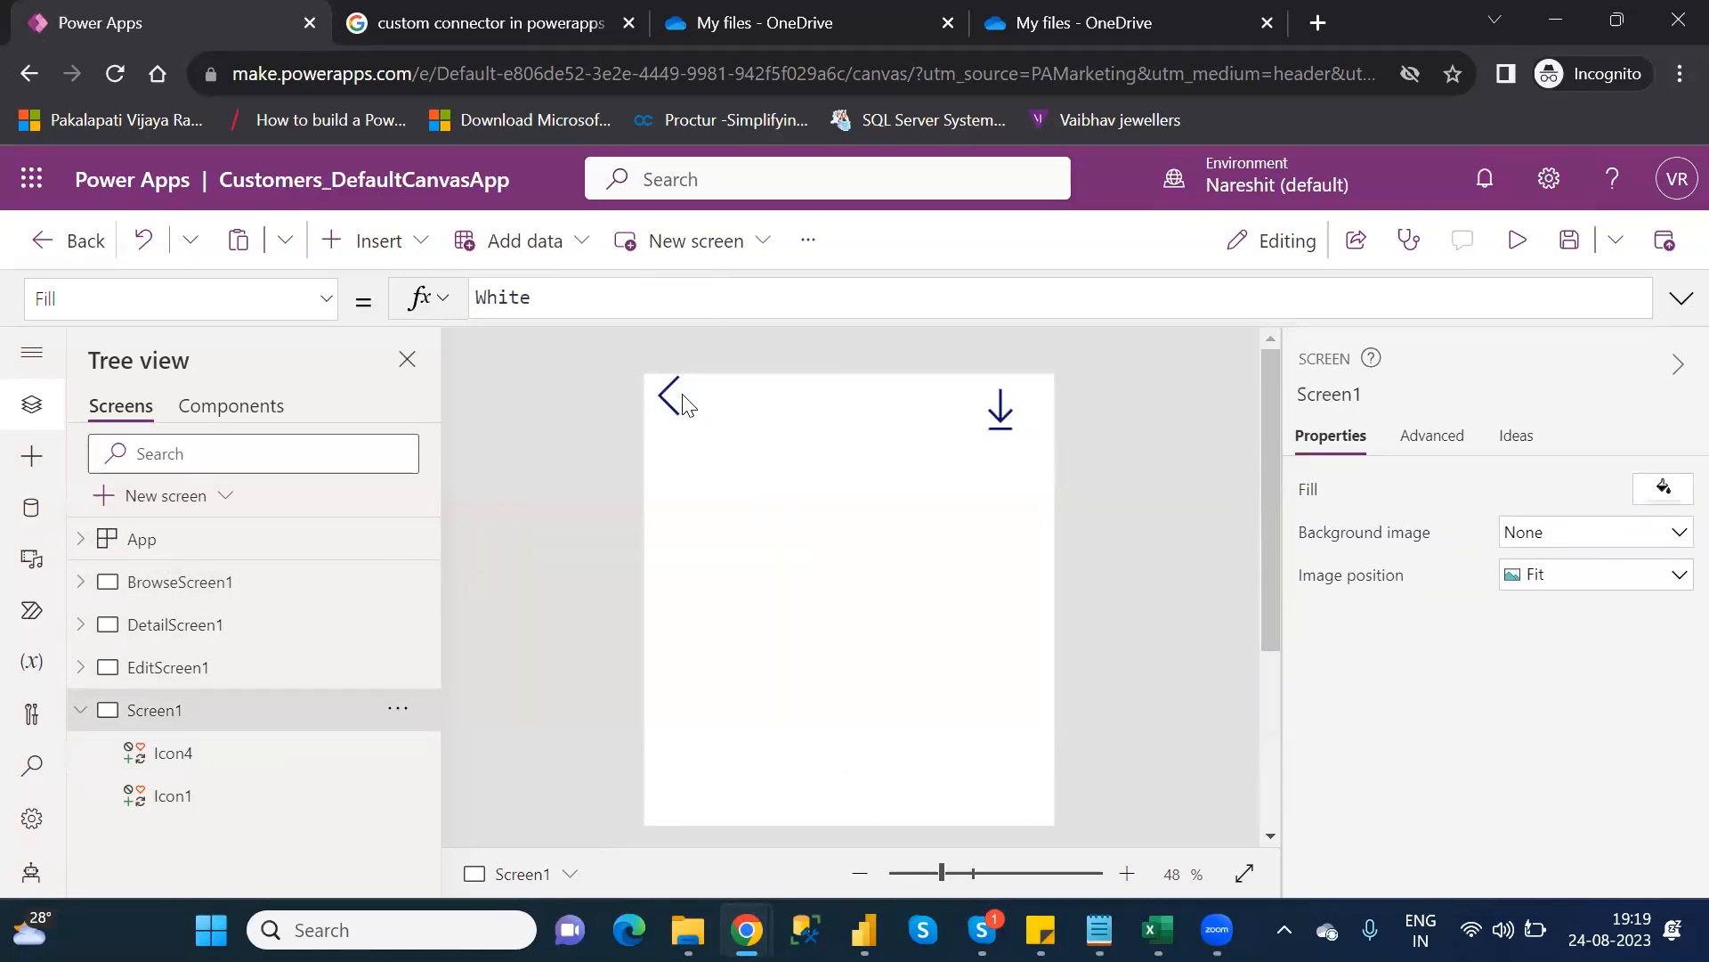
pyautogui.click(684, 403)
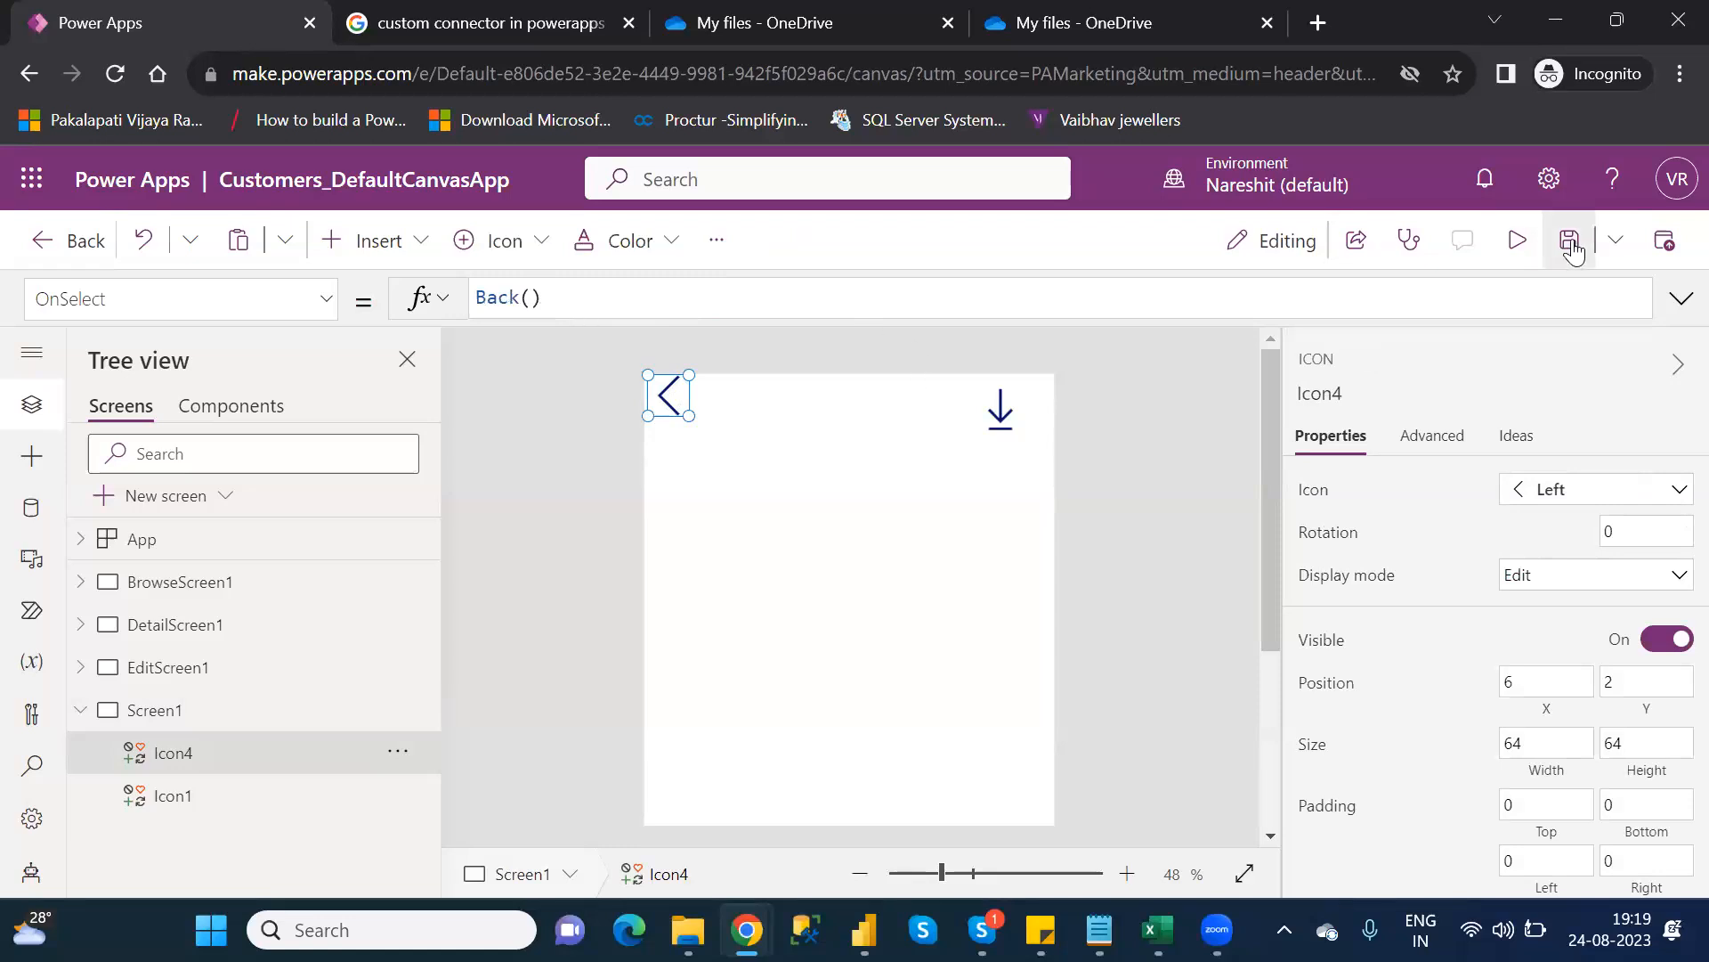
pyautogui.click(1571, 244)
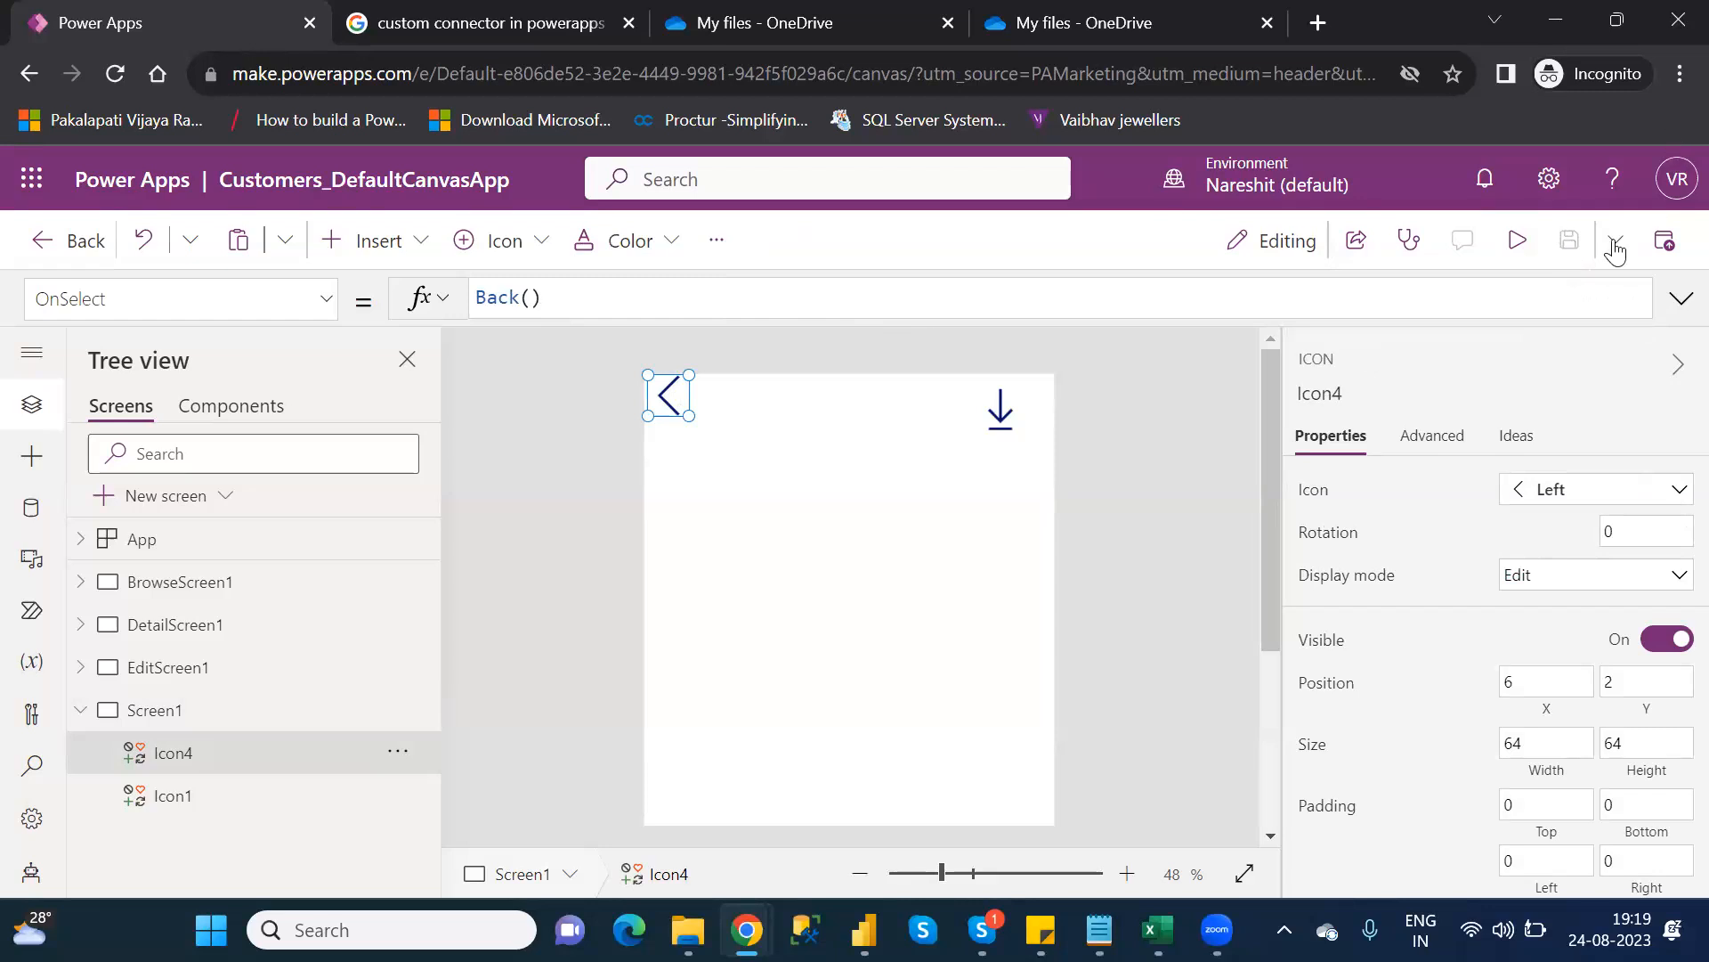
pyautogui.click(1661, 248)
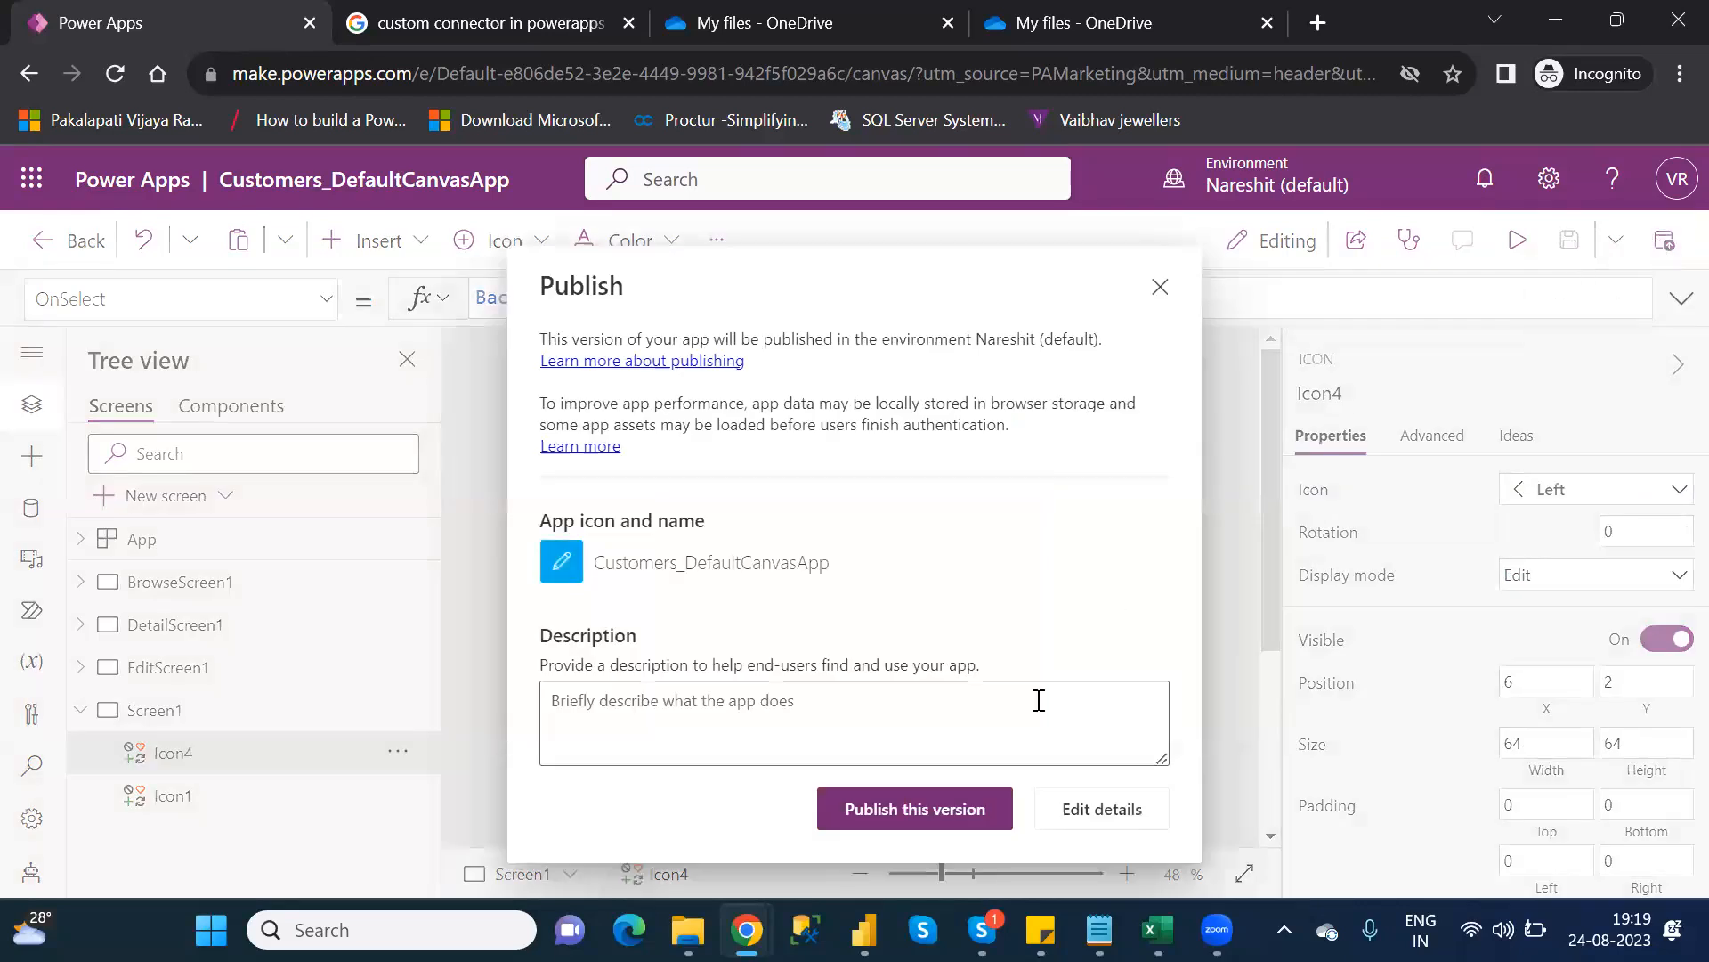
pyautogui.click(915, 810)
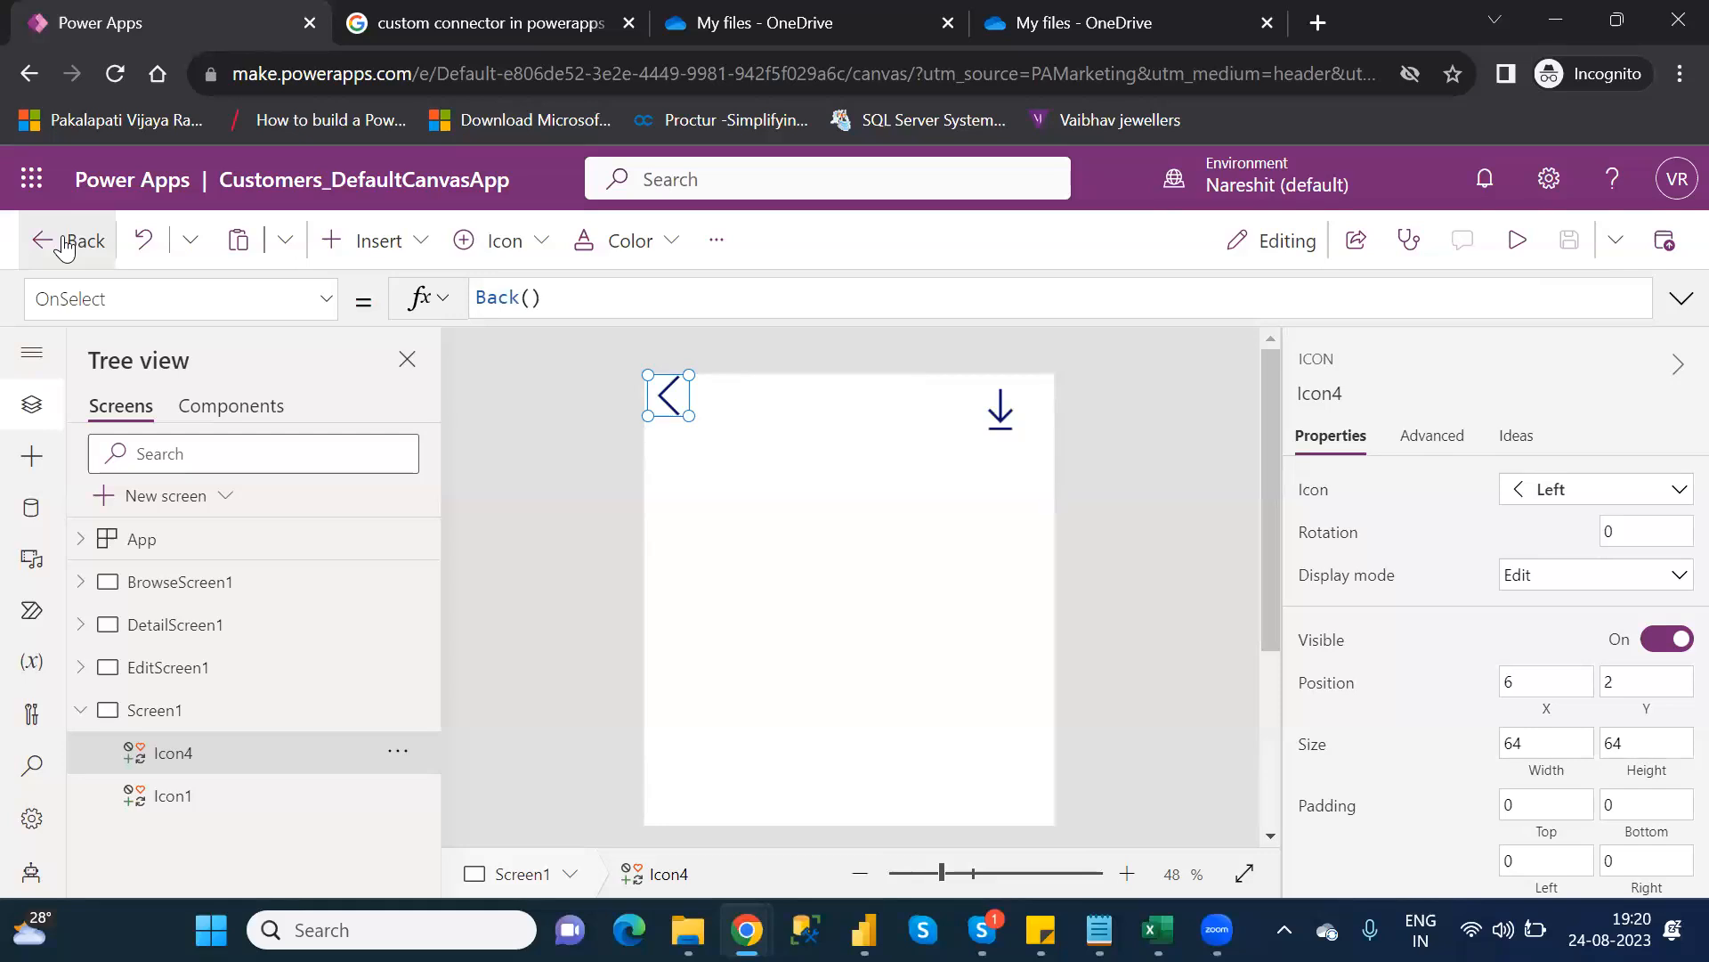
# Exit Studio, confirm leaving the app, and reload the Apps list
pyautogui.click(64, 245)
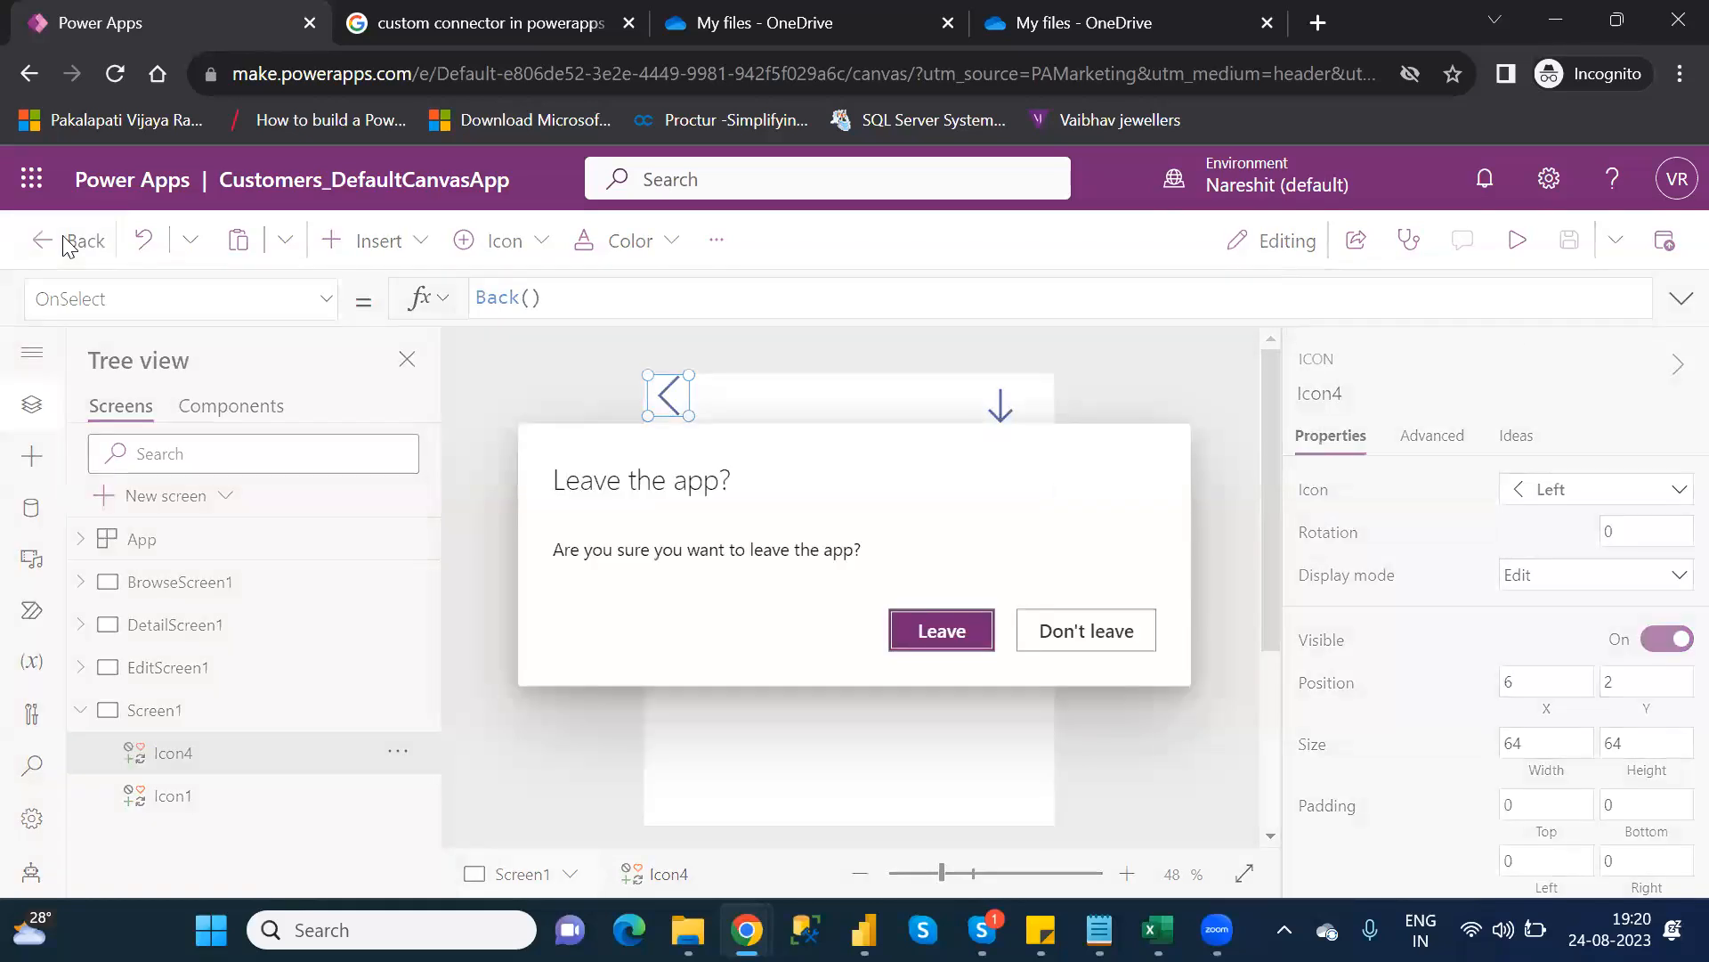
pyautogui.click(949, 633)
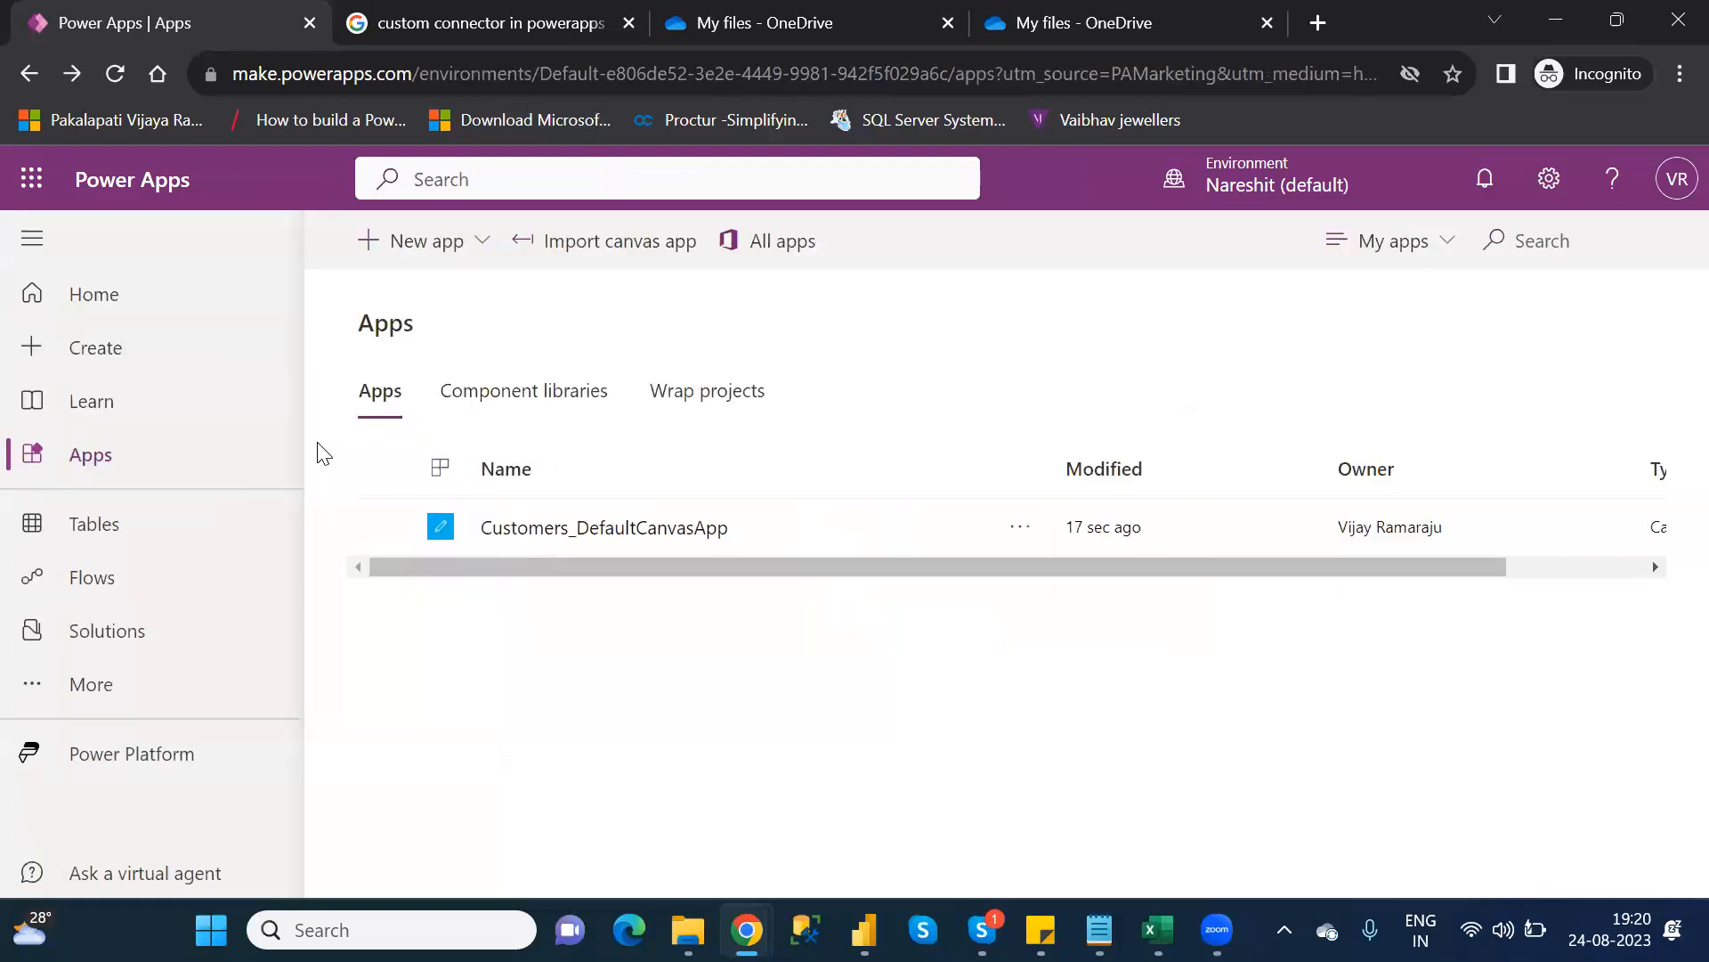
pyautogui.click(114, 77)
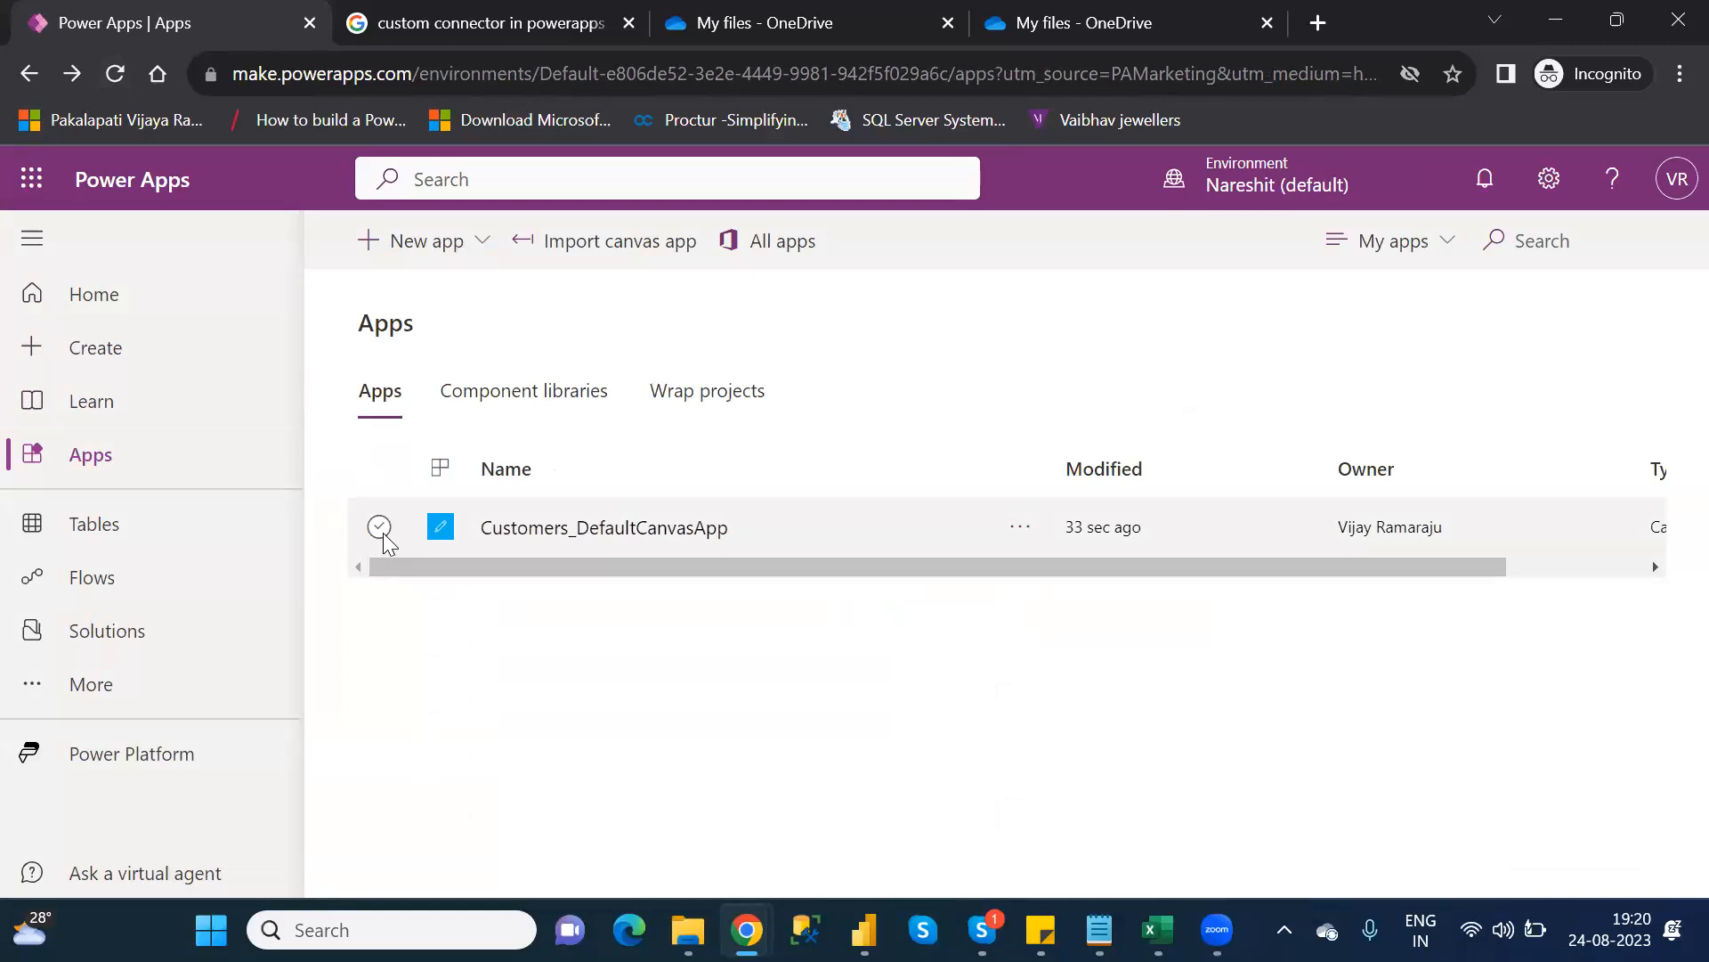
# Select Customers_DefaultCanvasApp in the Apps list and play it in a new tab
pyautogui.click(379, 527)
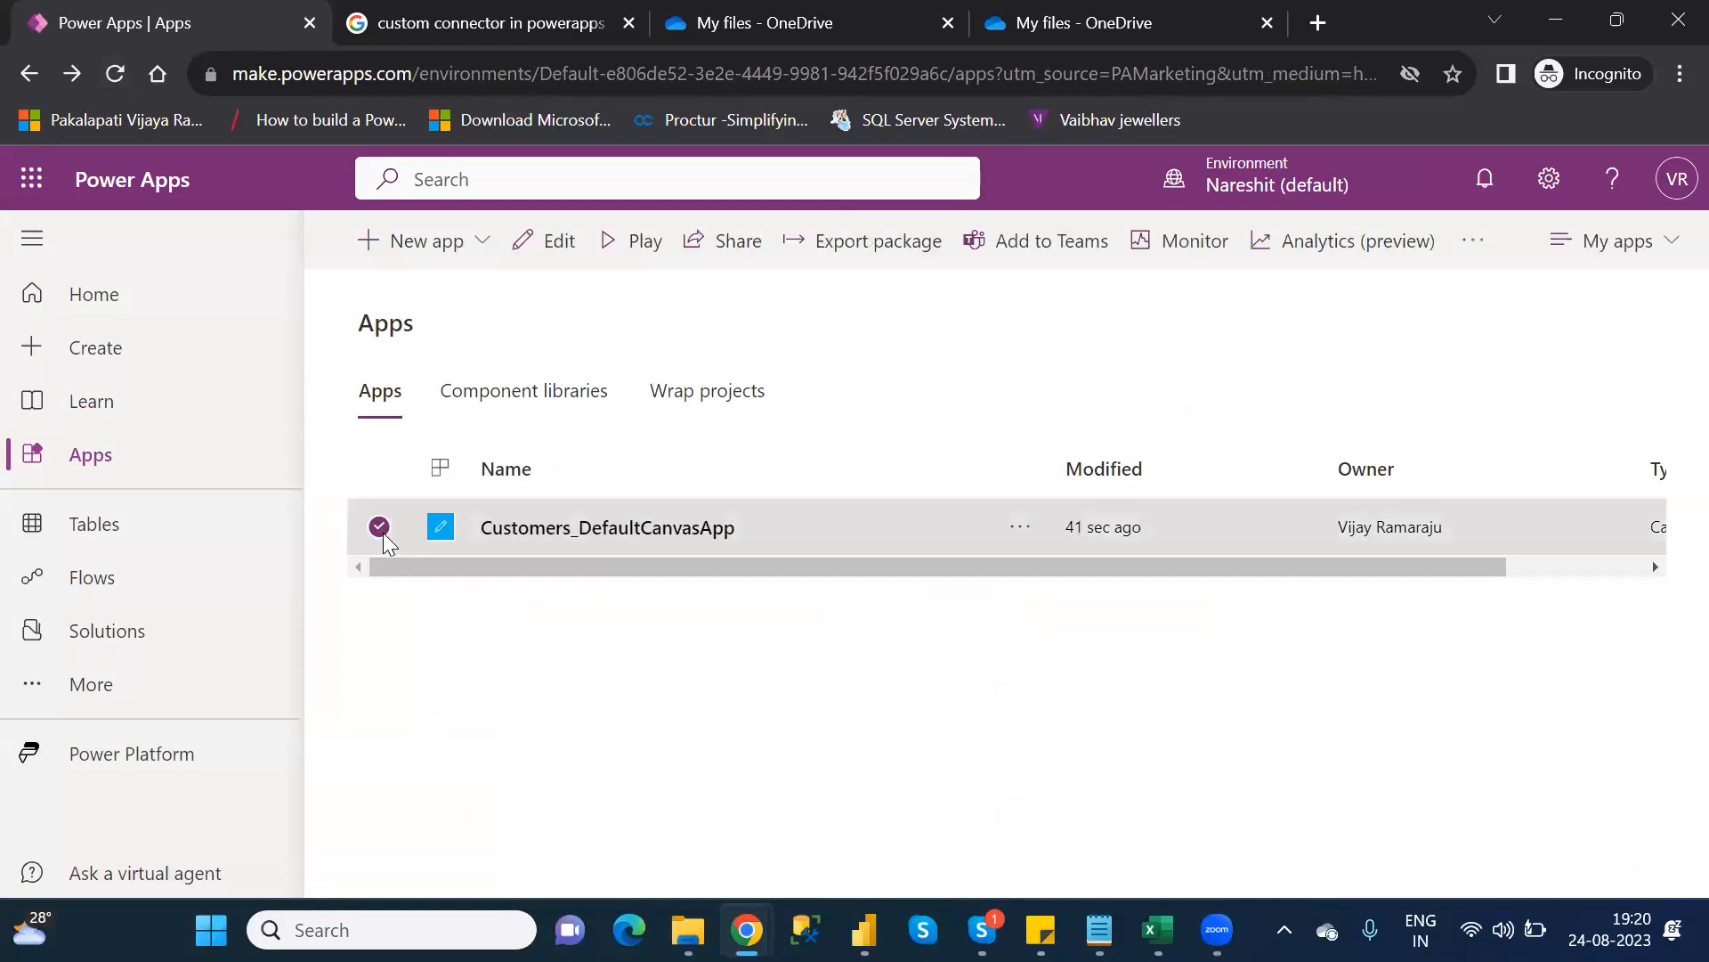
pyautogui.click(634, 256)
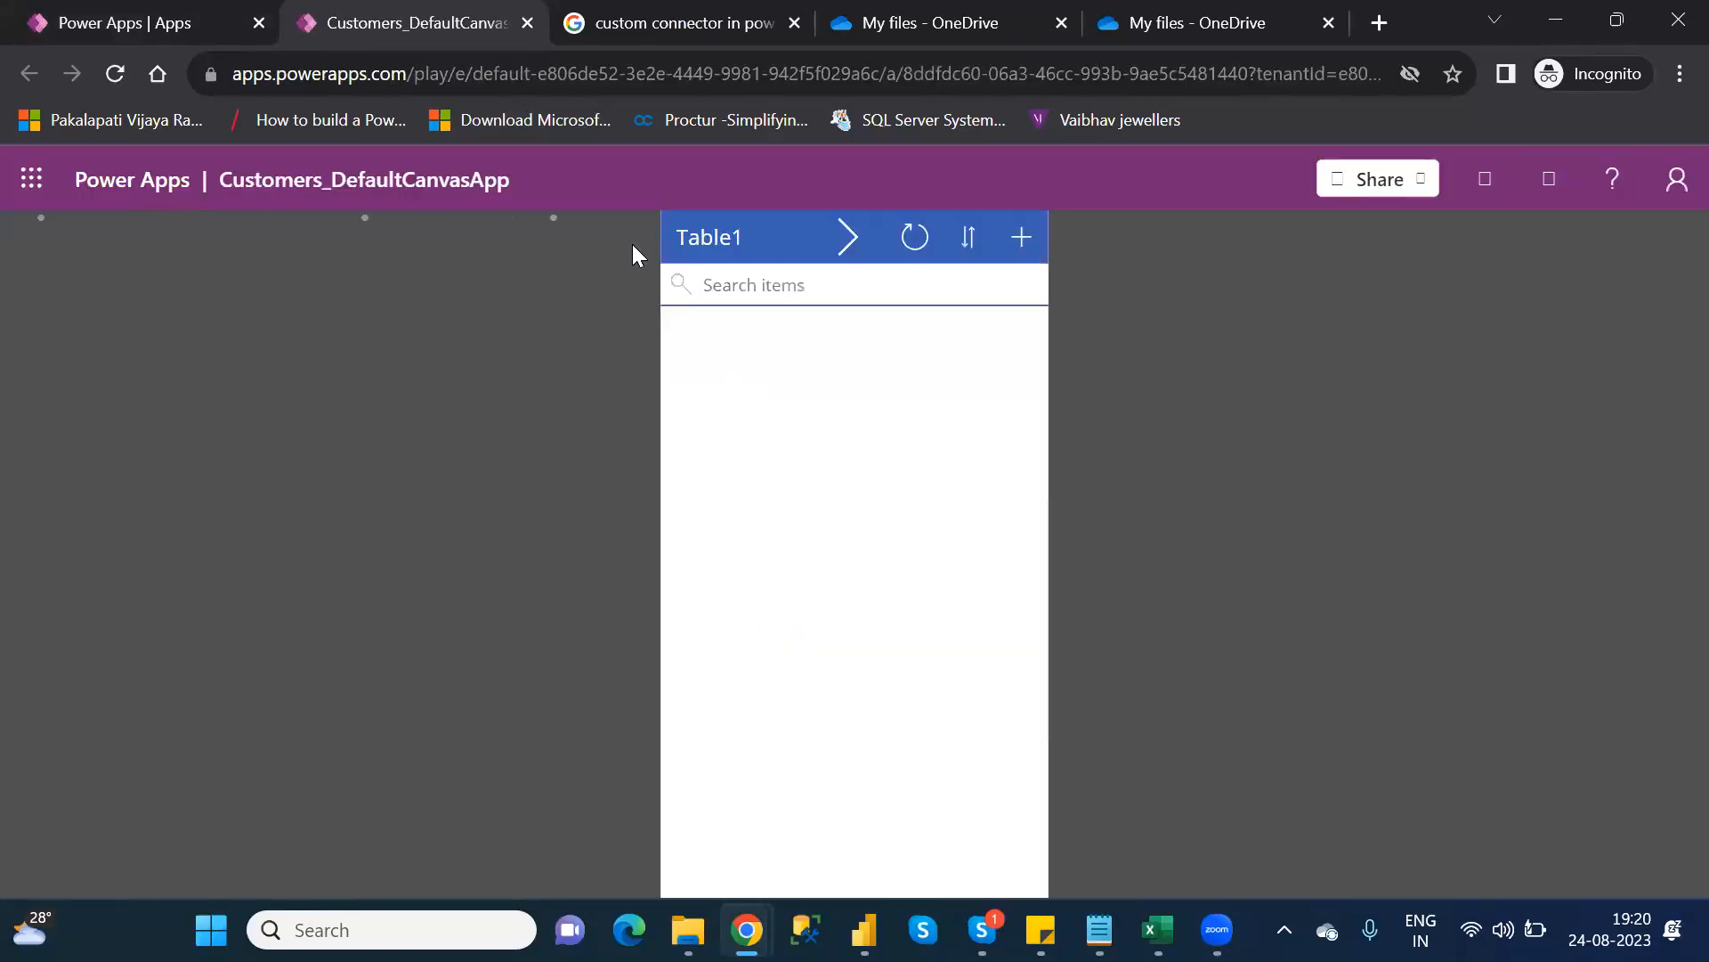
# Switch between the Table1 list and second screen repeatedly, then open Customers.xlsx via the download arrow
pyautogui.click(848, 237)
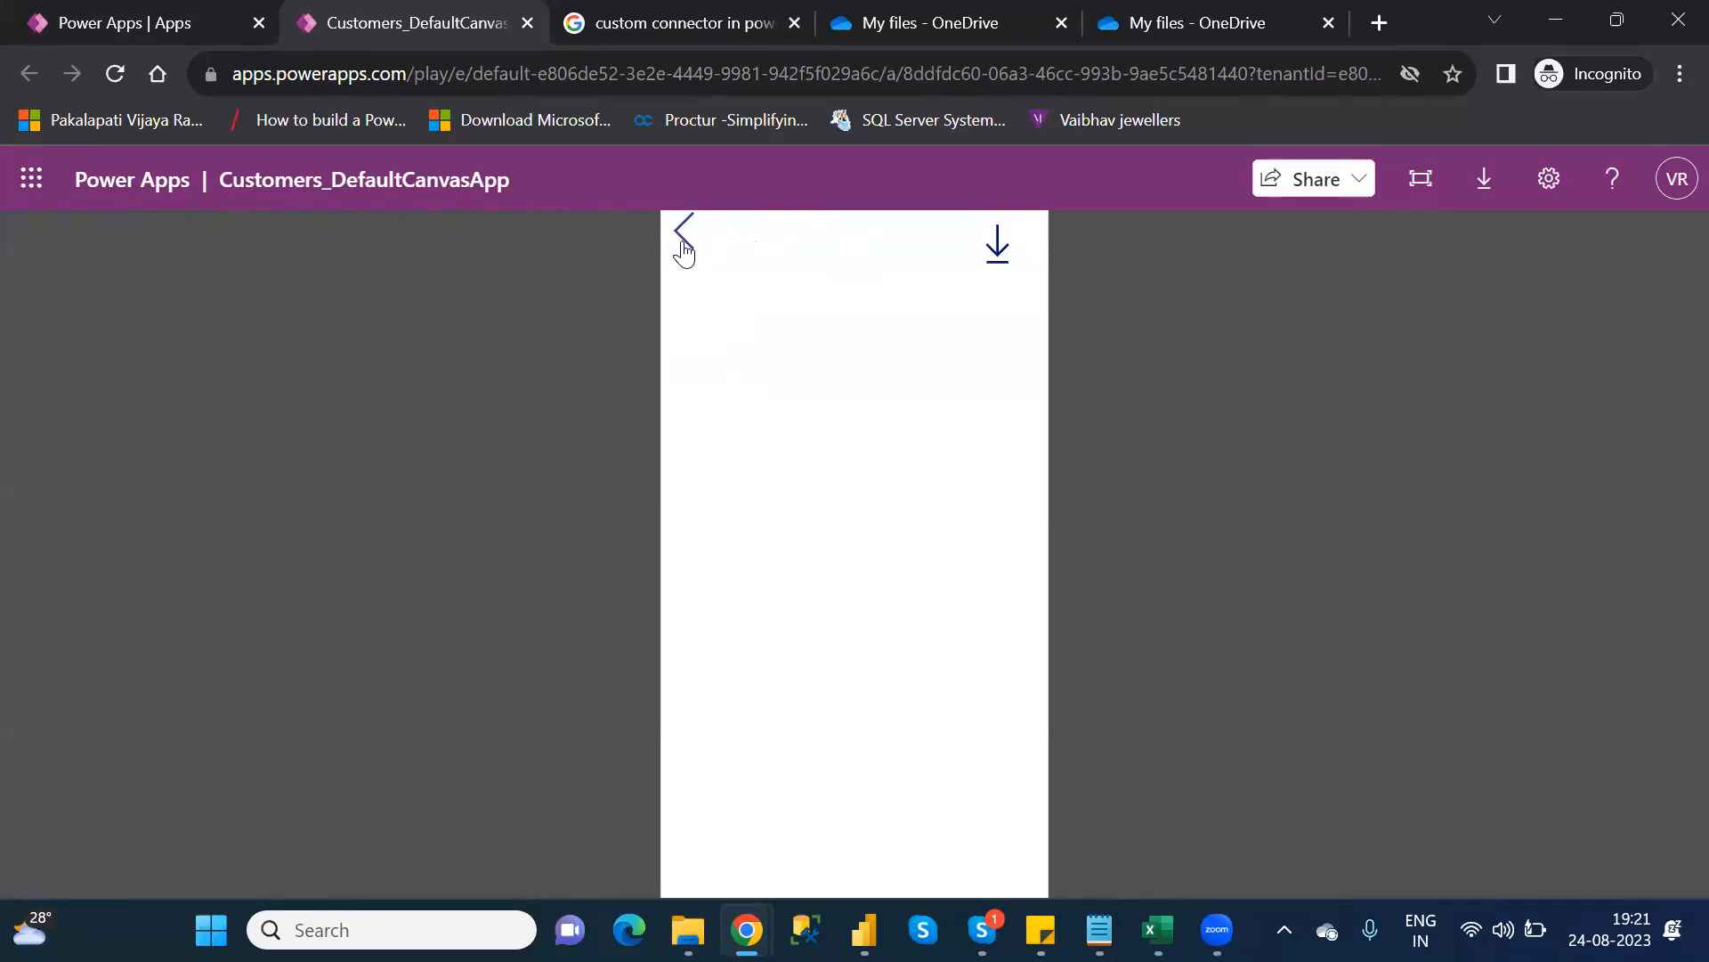
pyautogui.click(684, 233)
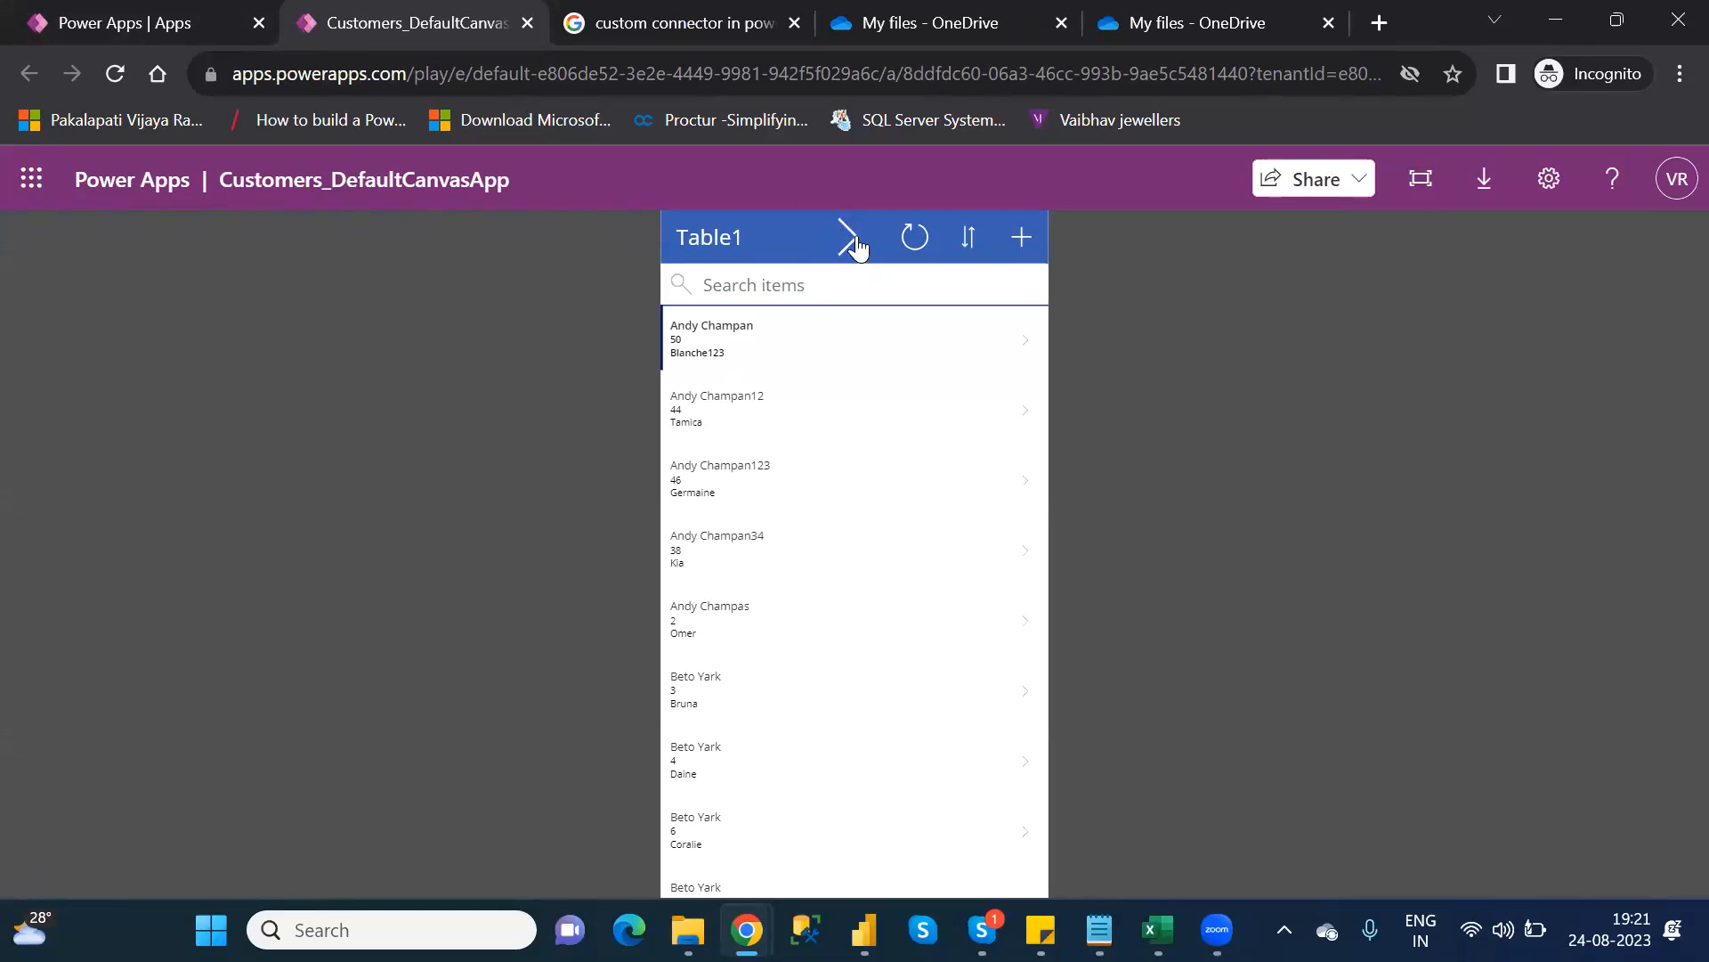
pyautogui.click(853, 240)
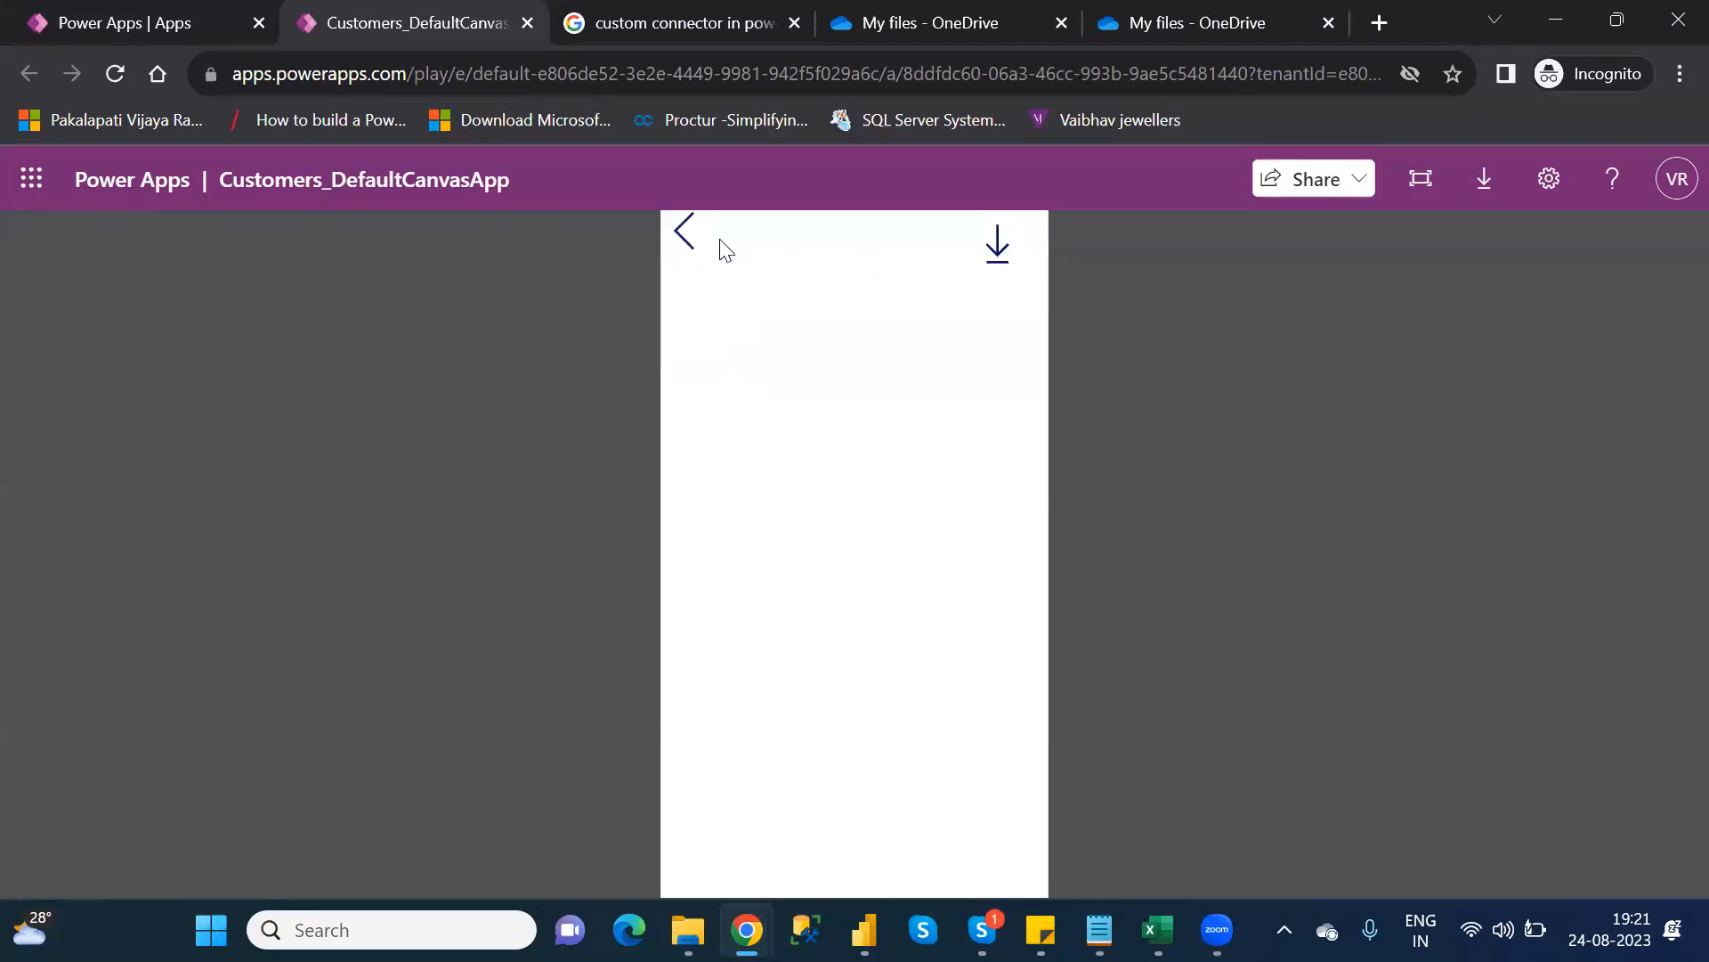
pyautogui.click(686, 232)
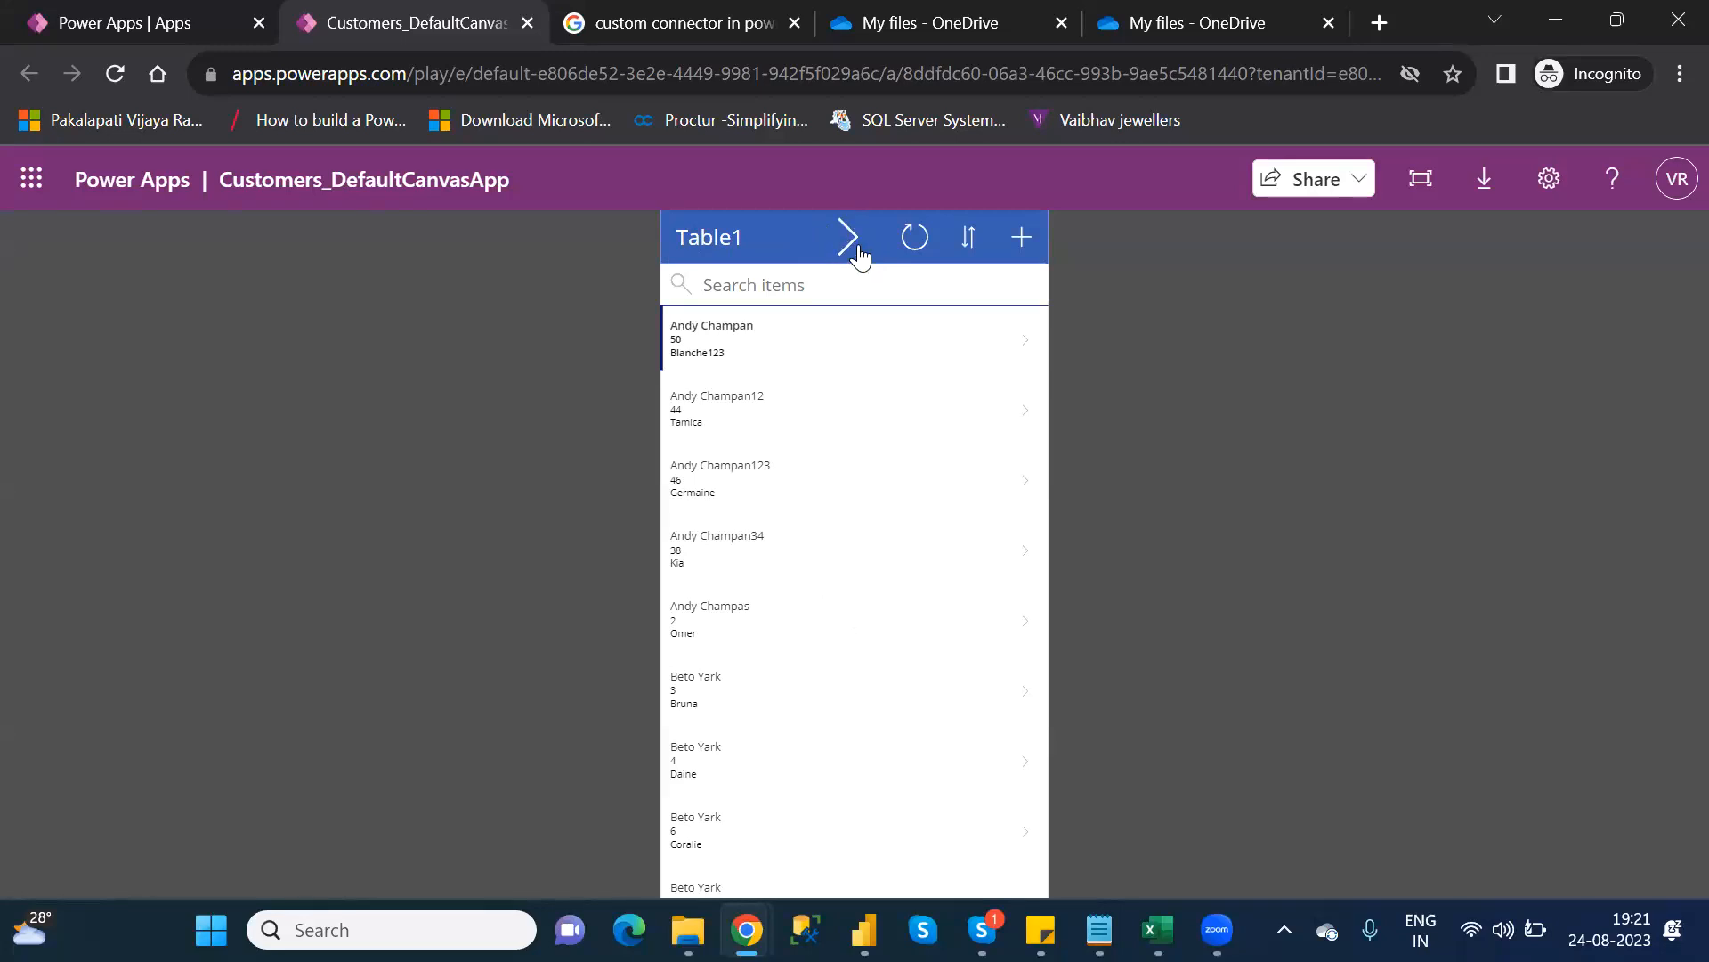
pyautogui.click(858, 246)
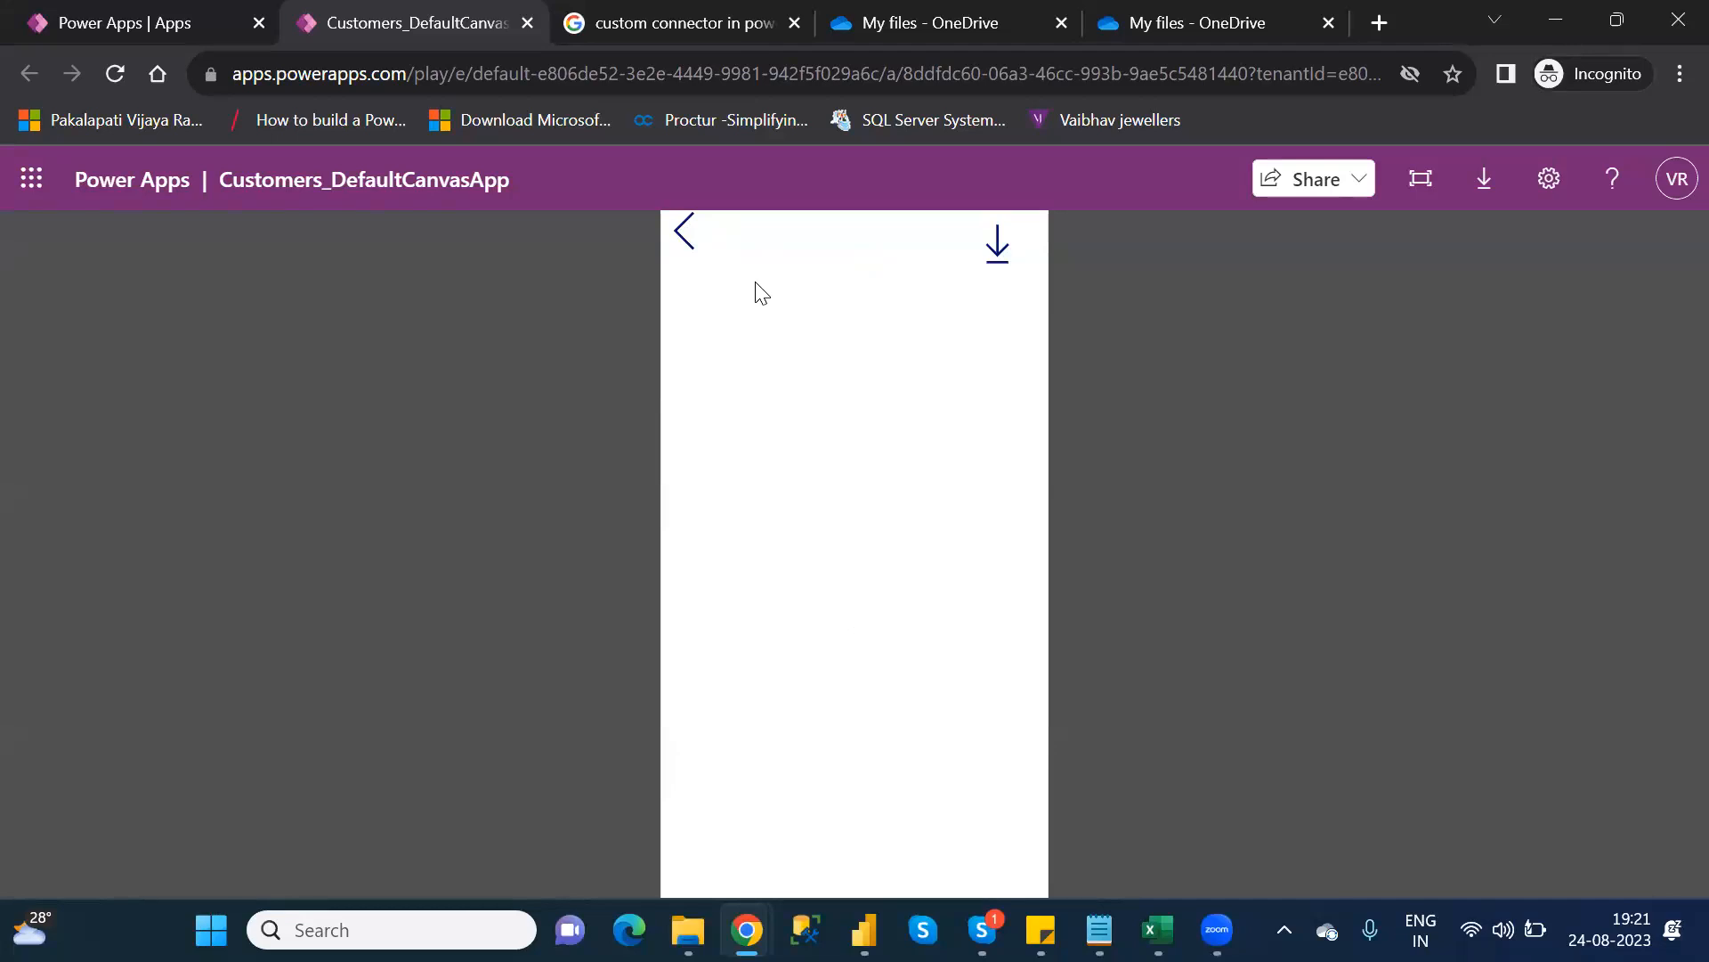
pyautogui.click(999, 244)
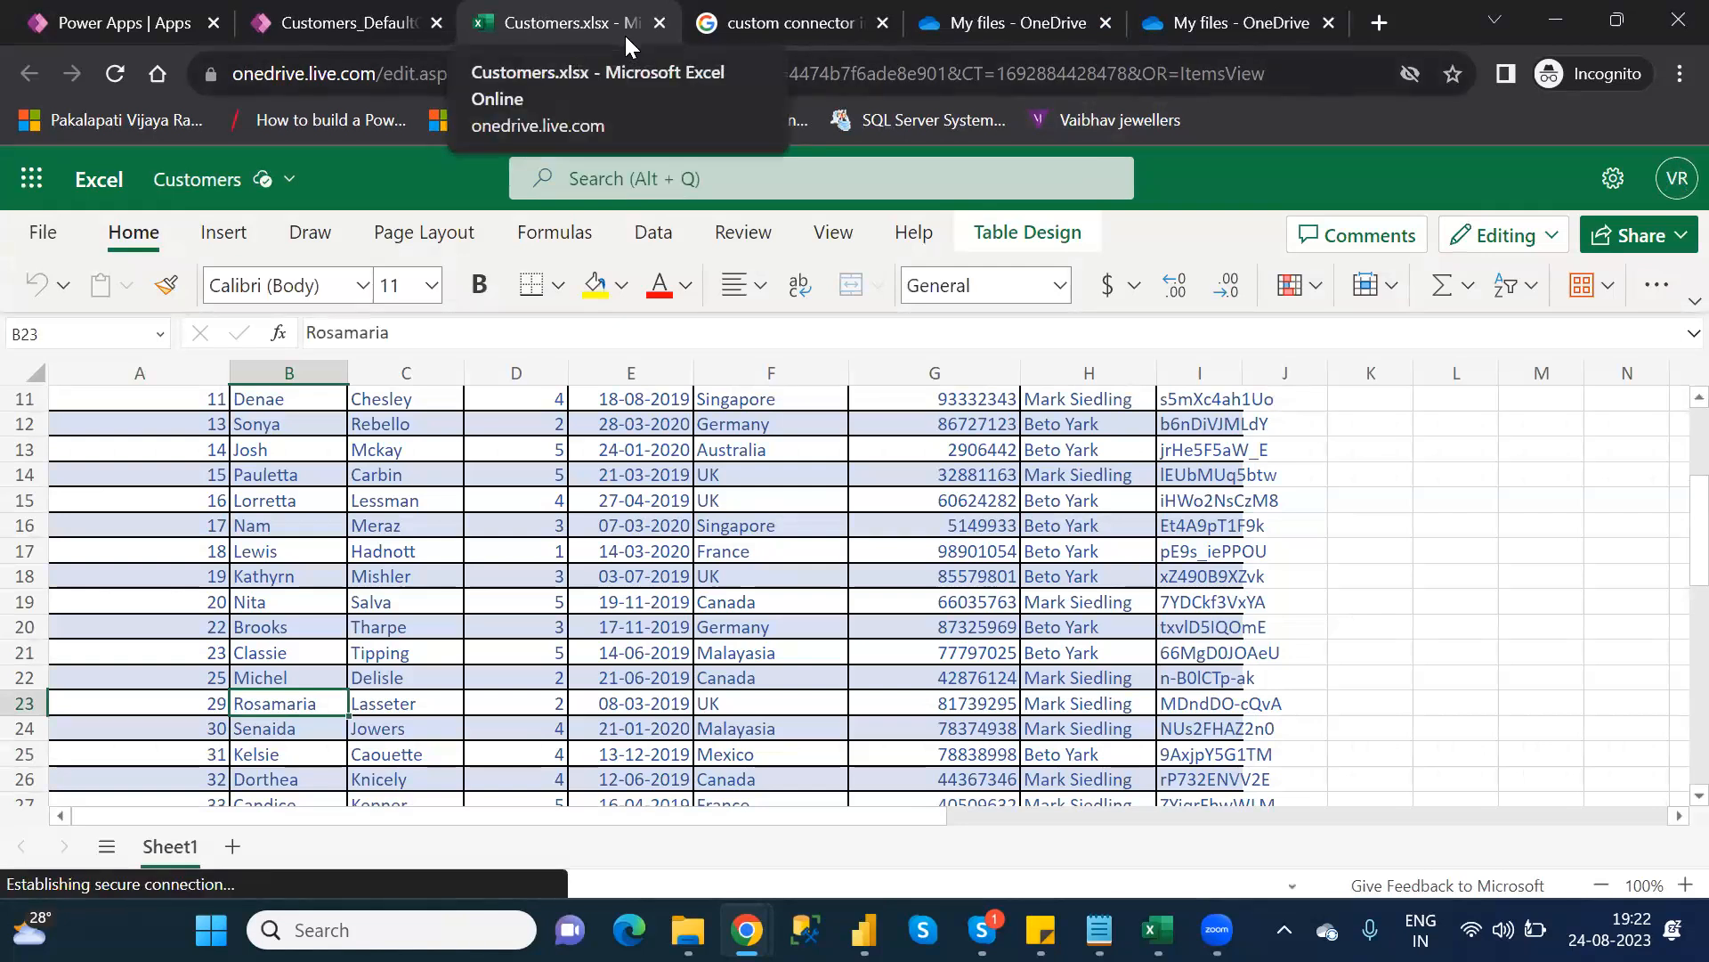
# Look through the File and More options menus, then close the Customers.xlsx tab
pyautogui.click(45, 233)
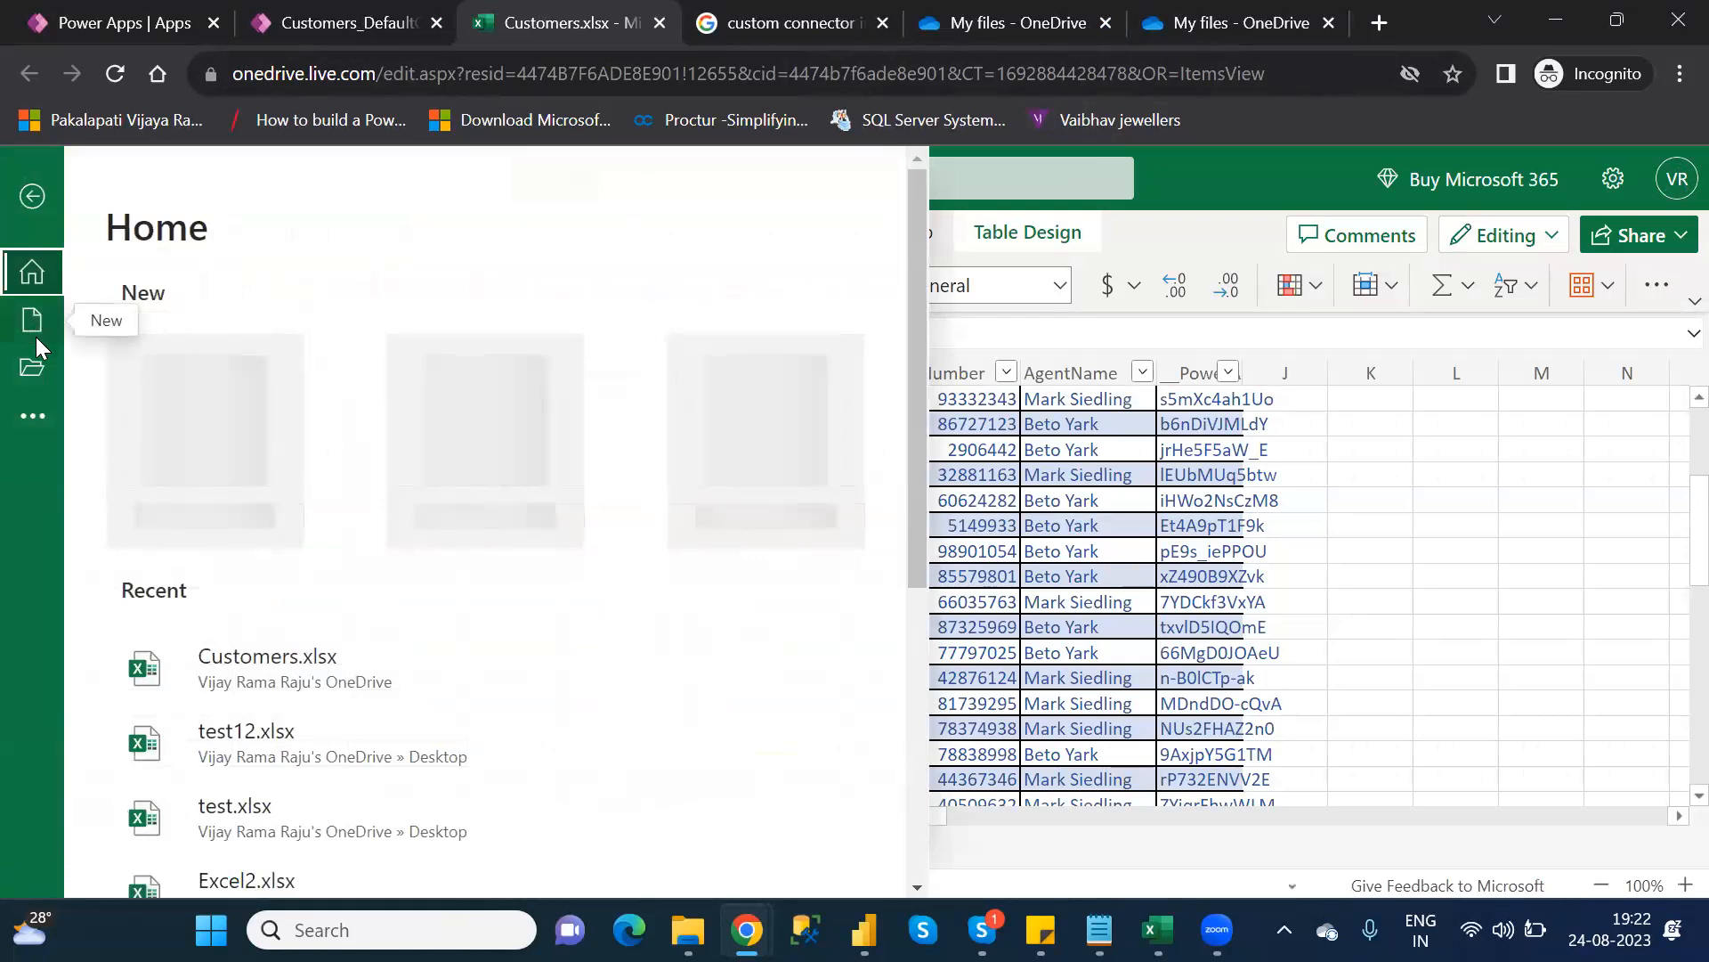
pyautogui.click(34, 415)
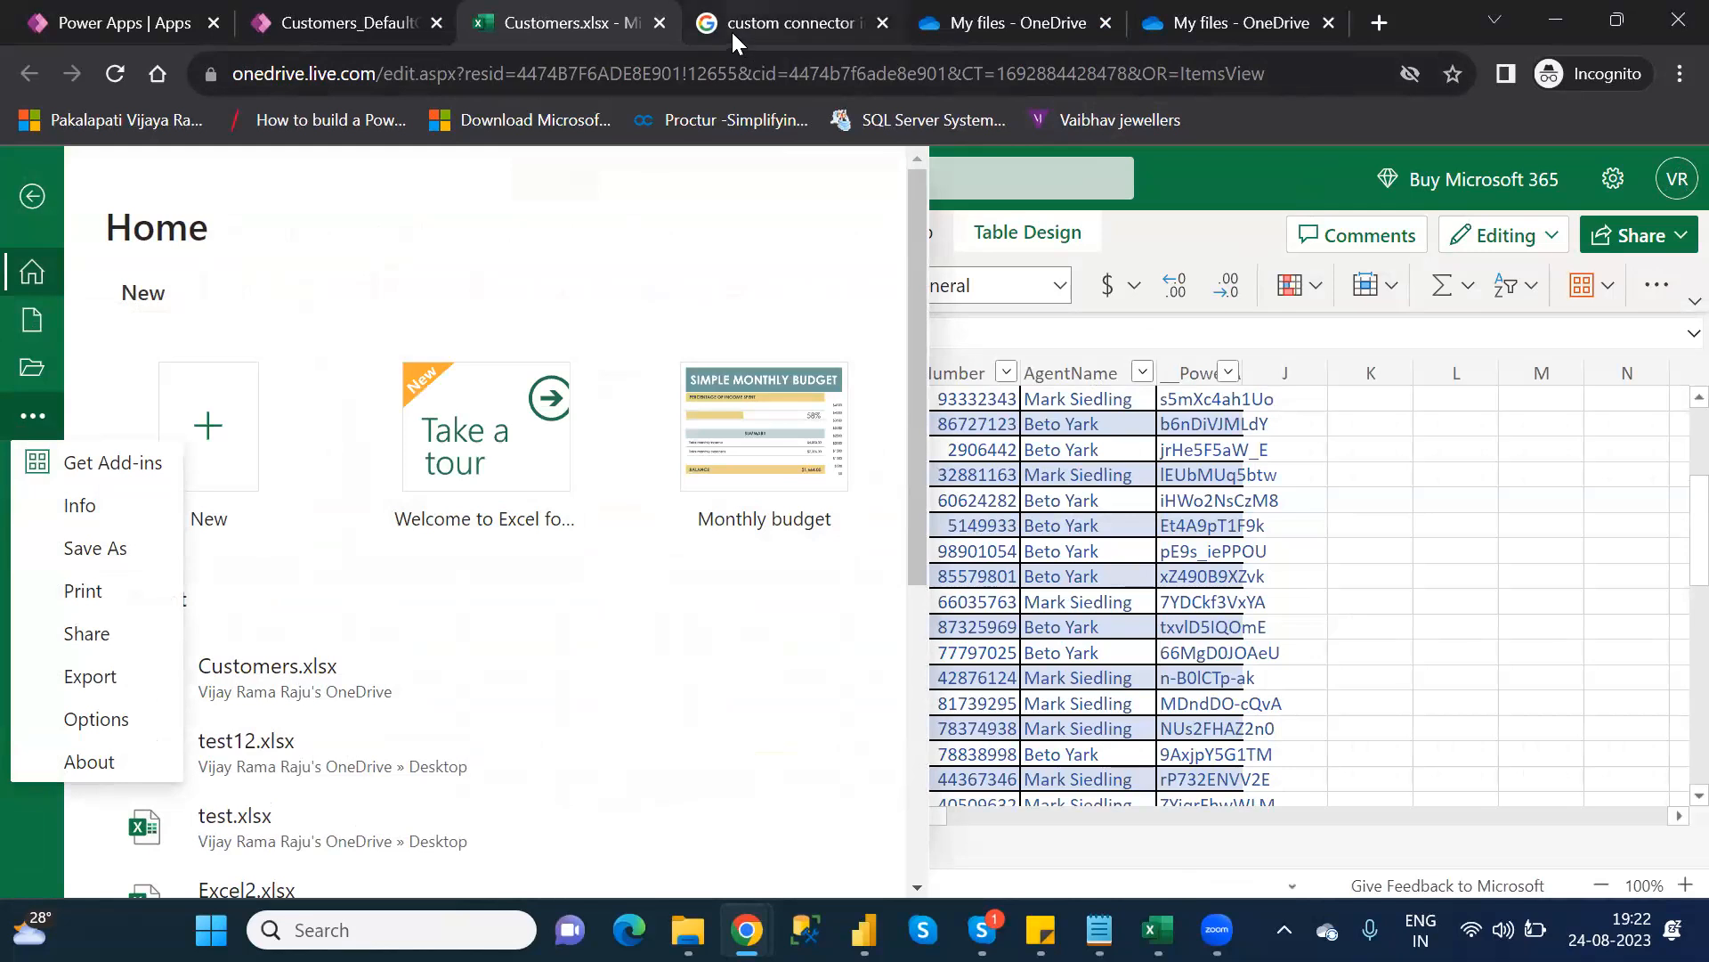
pyautogui.click(658, 26)
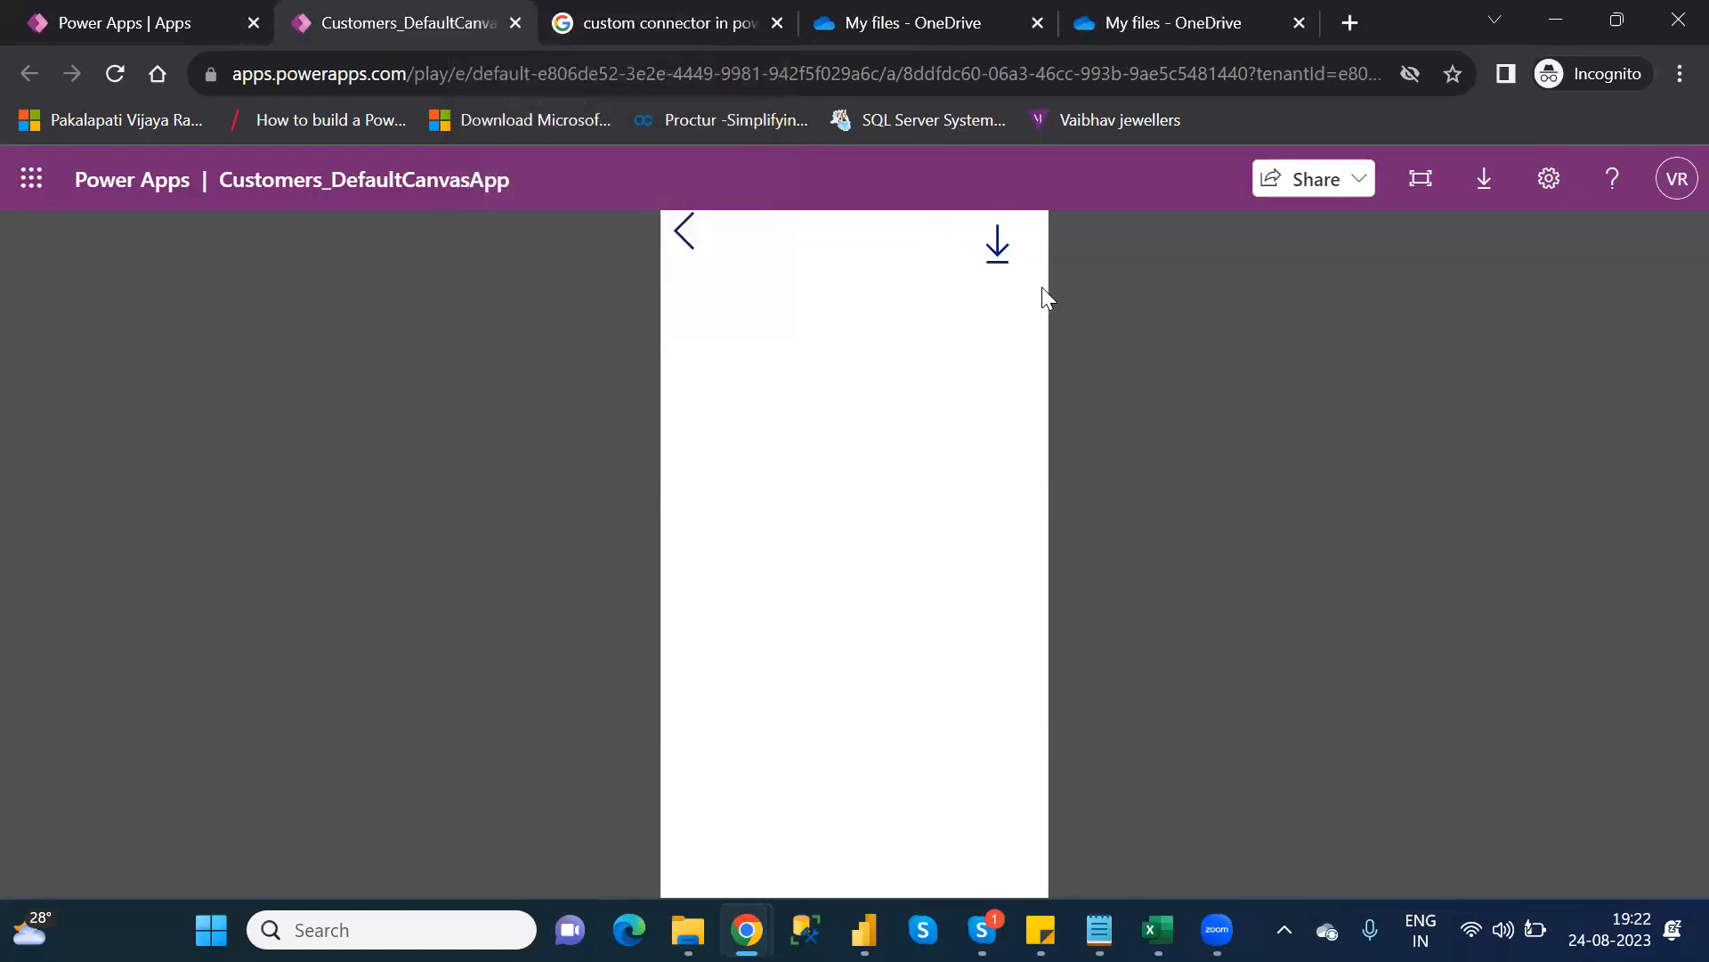
# Close the Customers_DefaultCanvasApp play-mode browser tab
pyautogui.click(529, 18)
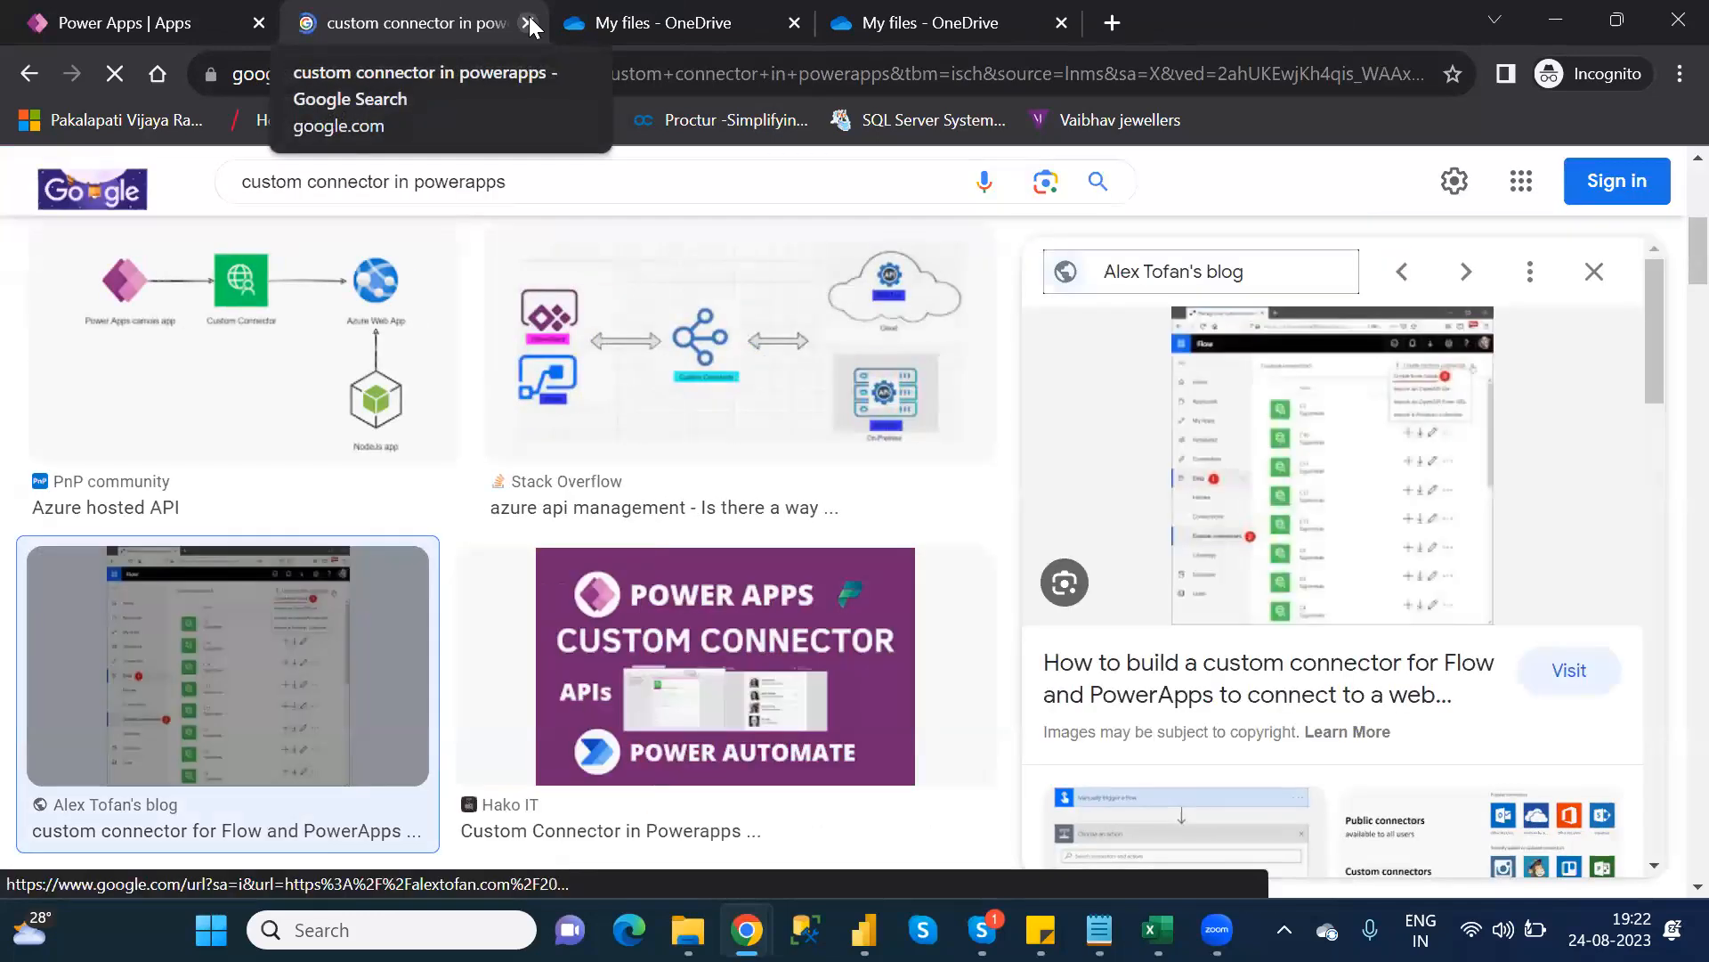
# Switch to the 'Power Apps | Apps' browser tab
pyautogui.click(82, 24)
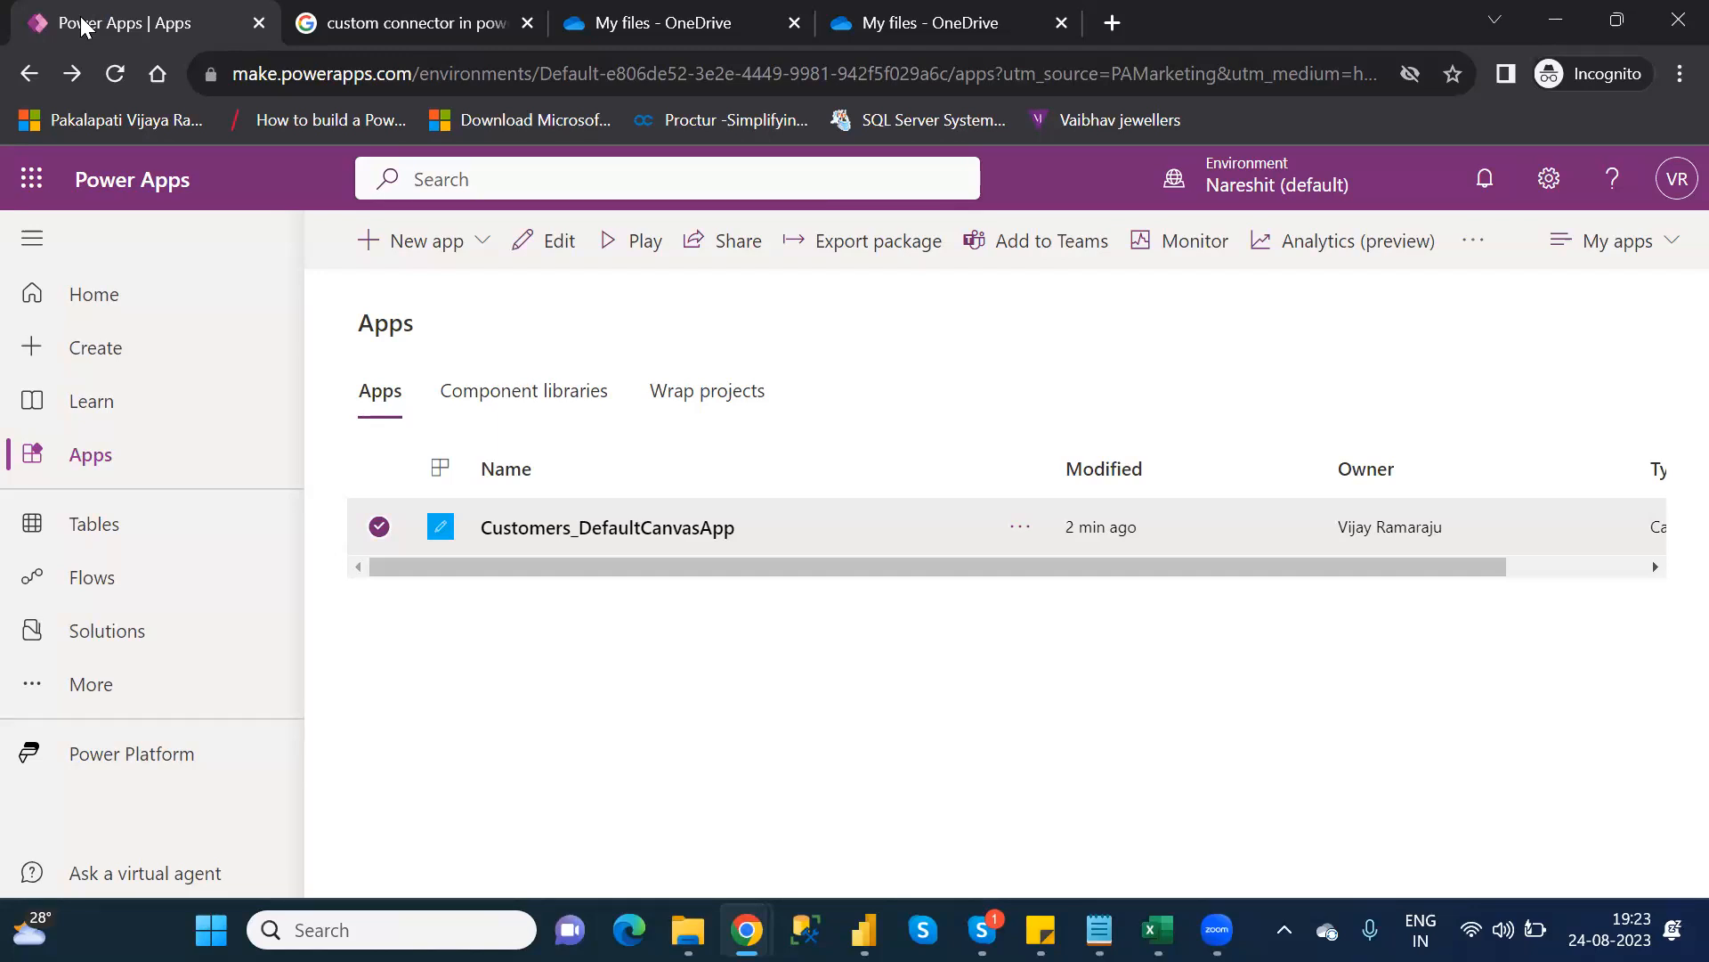
# Open Customers_DefaultCanvasApp for editing and bring the Category_Wise_Functions Notepad window to the front
pyautogui.click(557, 260)
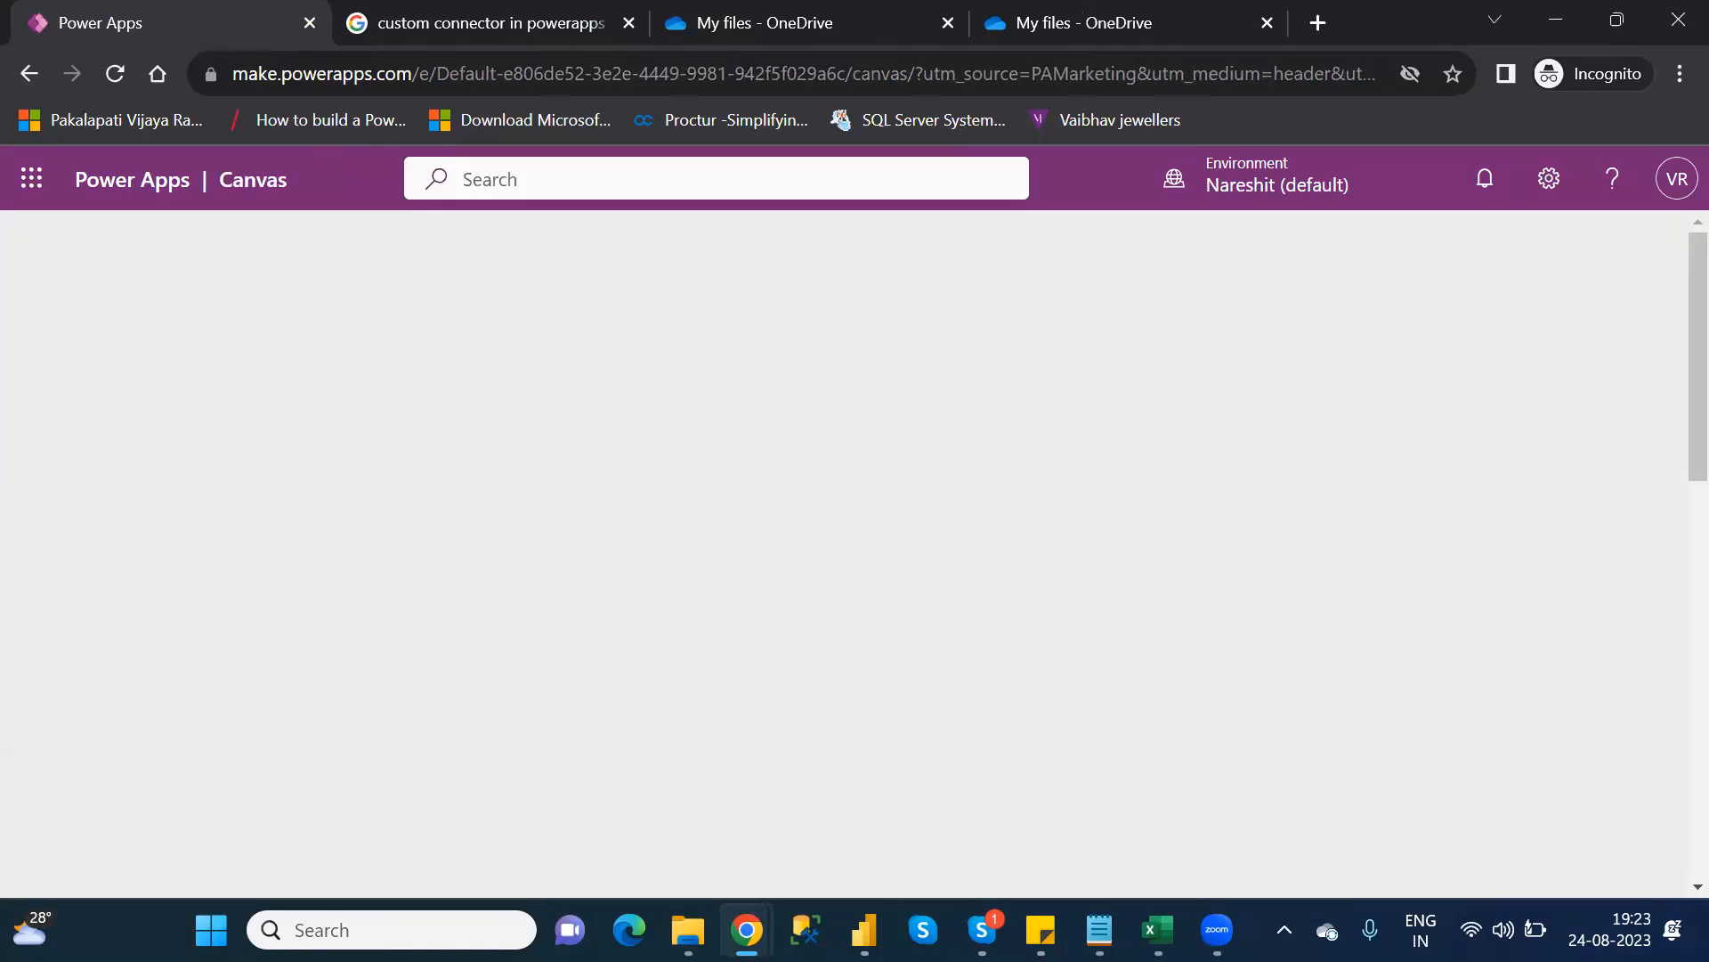
pyautogui.moveTo(1099, 930)
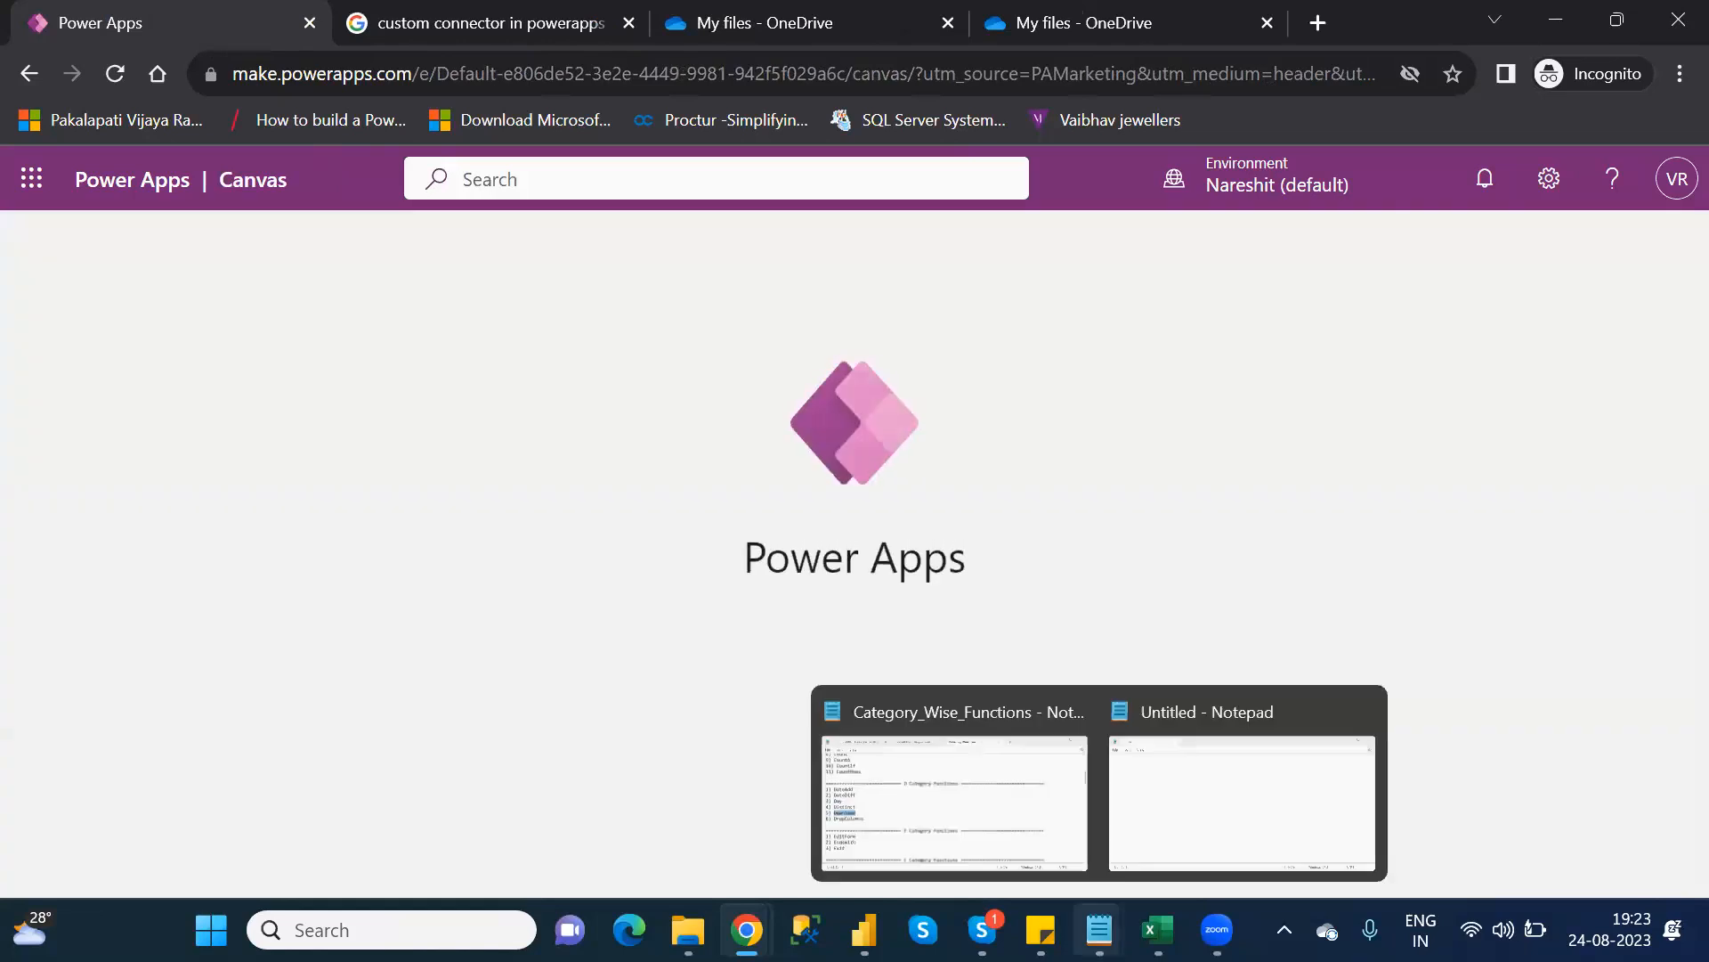
pyautogui.click(937, 773)
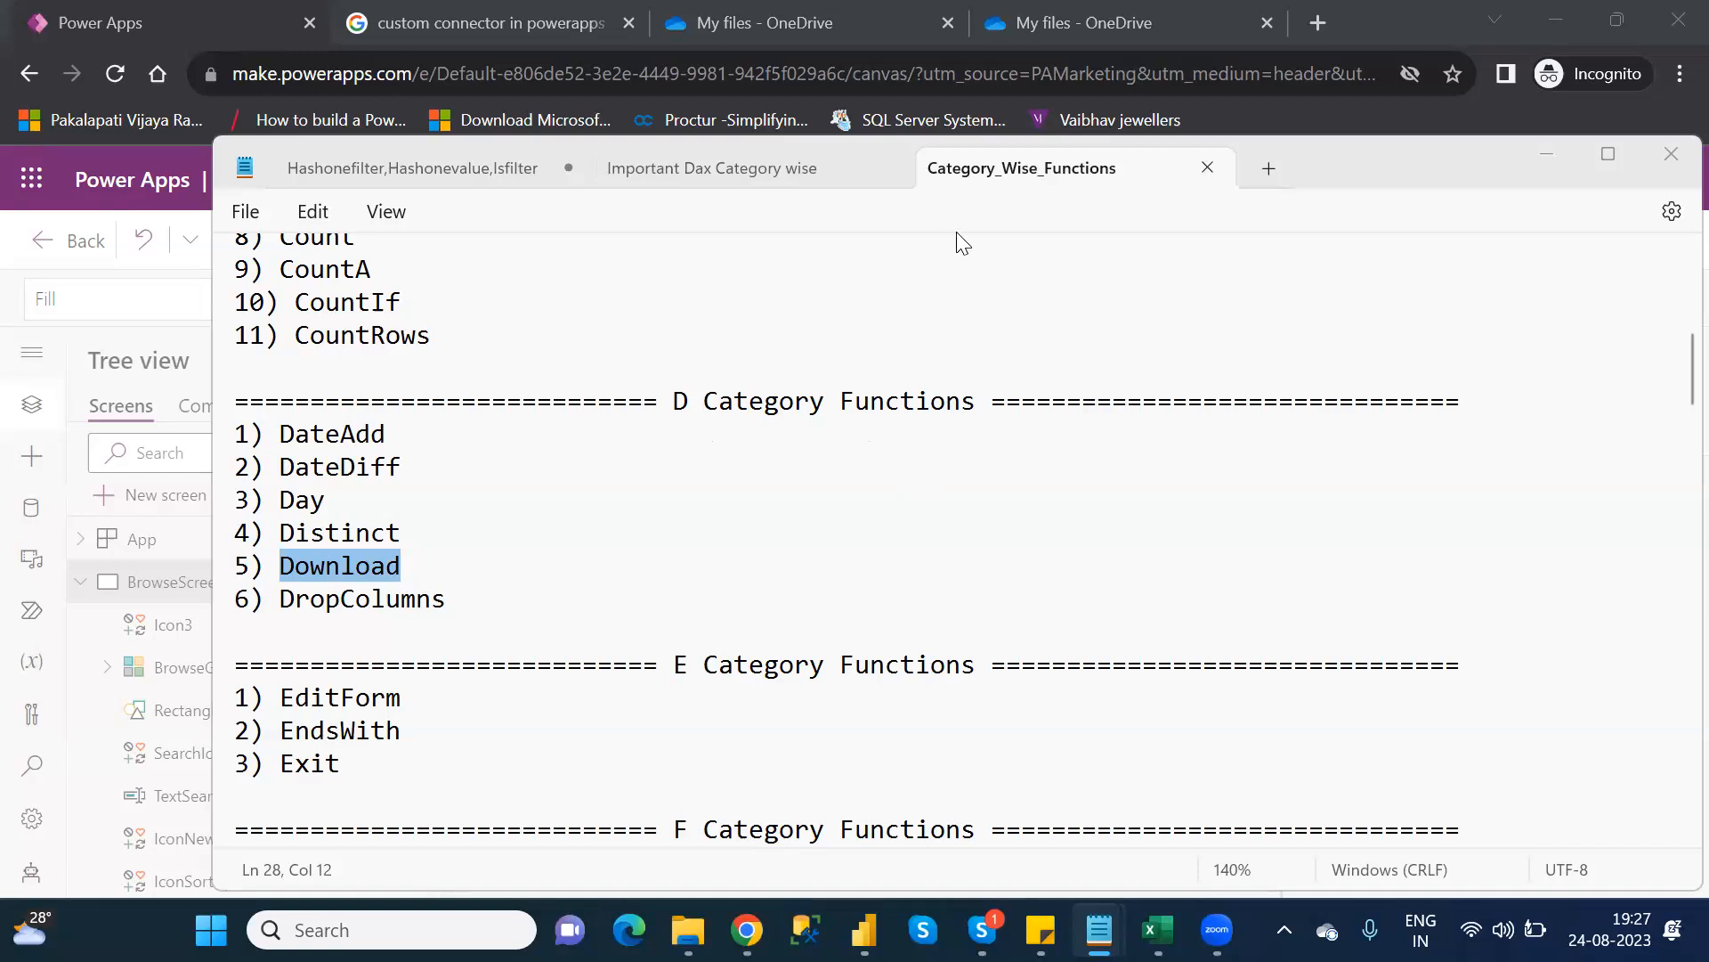
# Hide Notepad, skip the Welcome dialog, collapse BrowseScreen1 in Tree view and select Screen1
pyautogui.click(1547, 157)
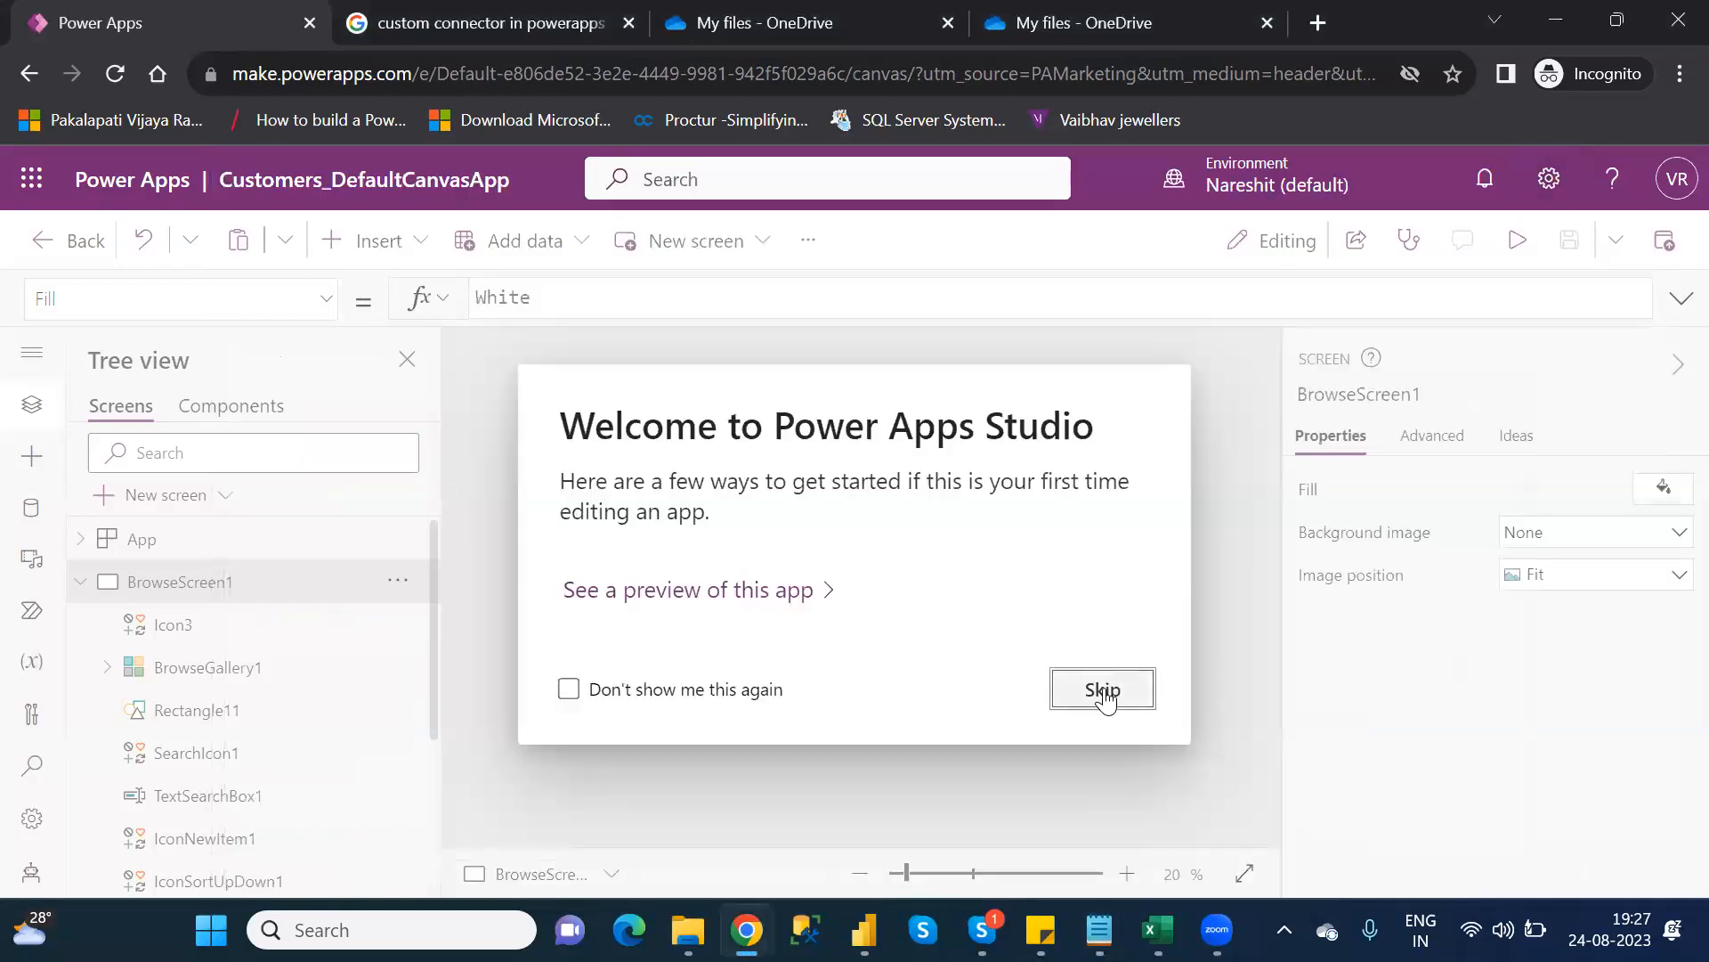
pyautogui.click(1102, 690)
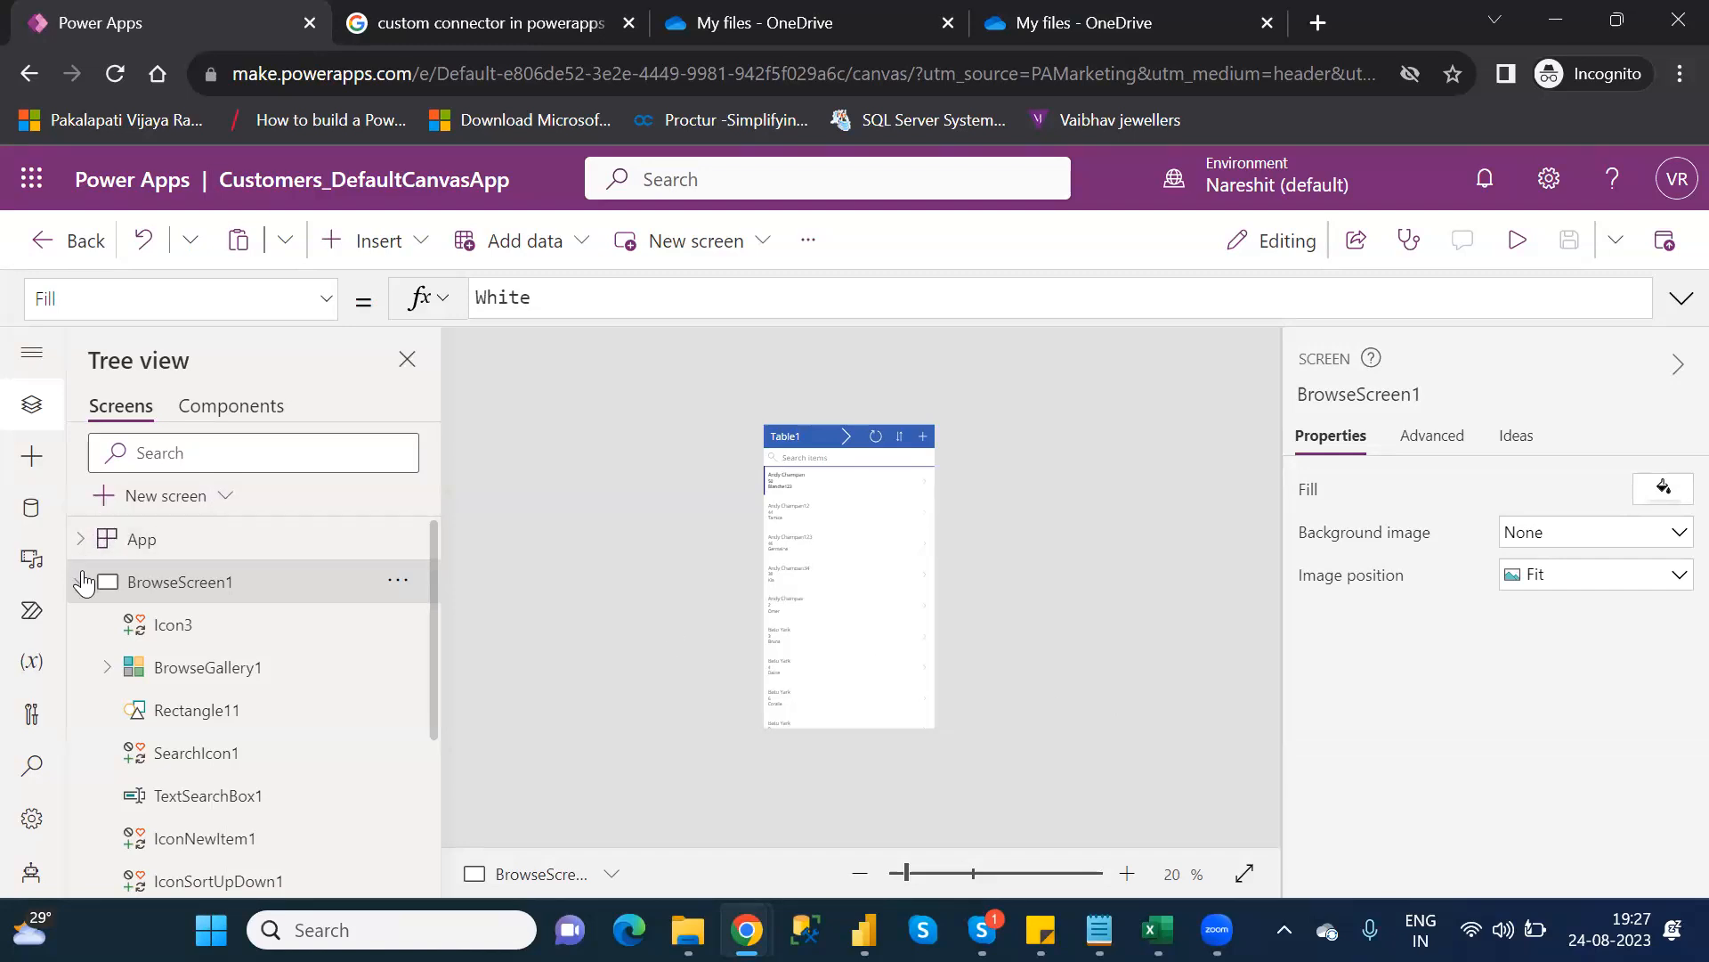
pyautogui.click(82, 581)
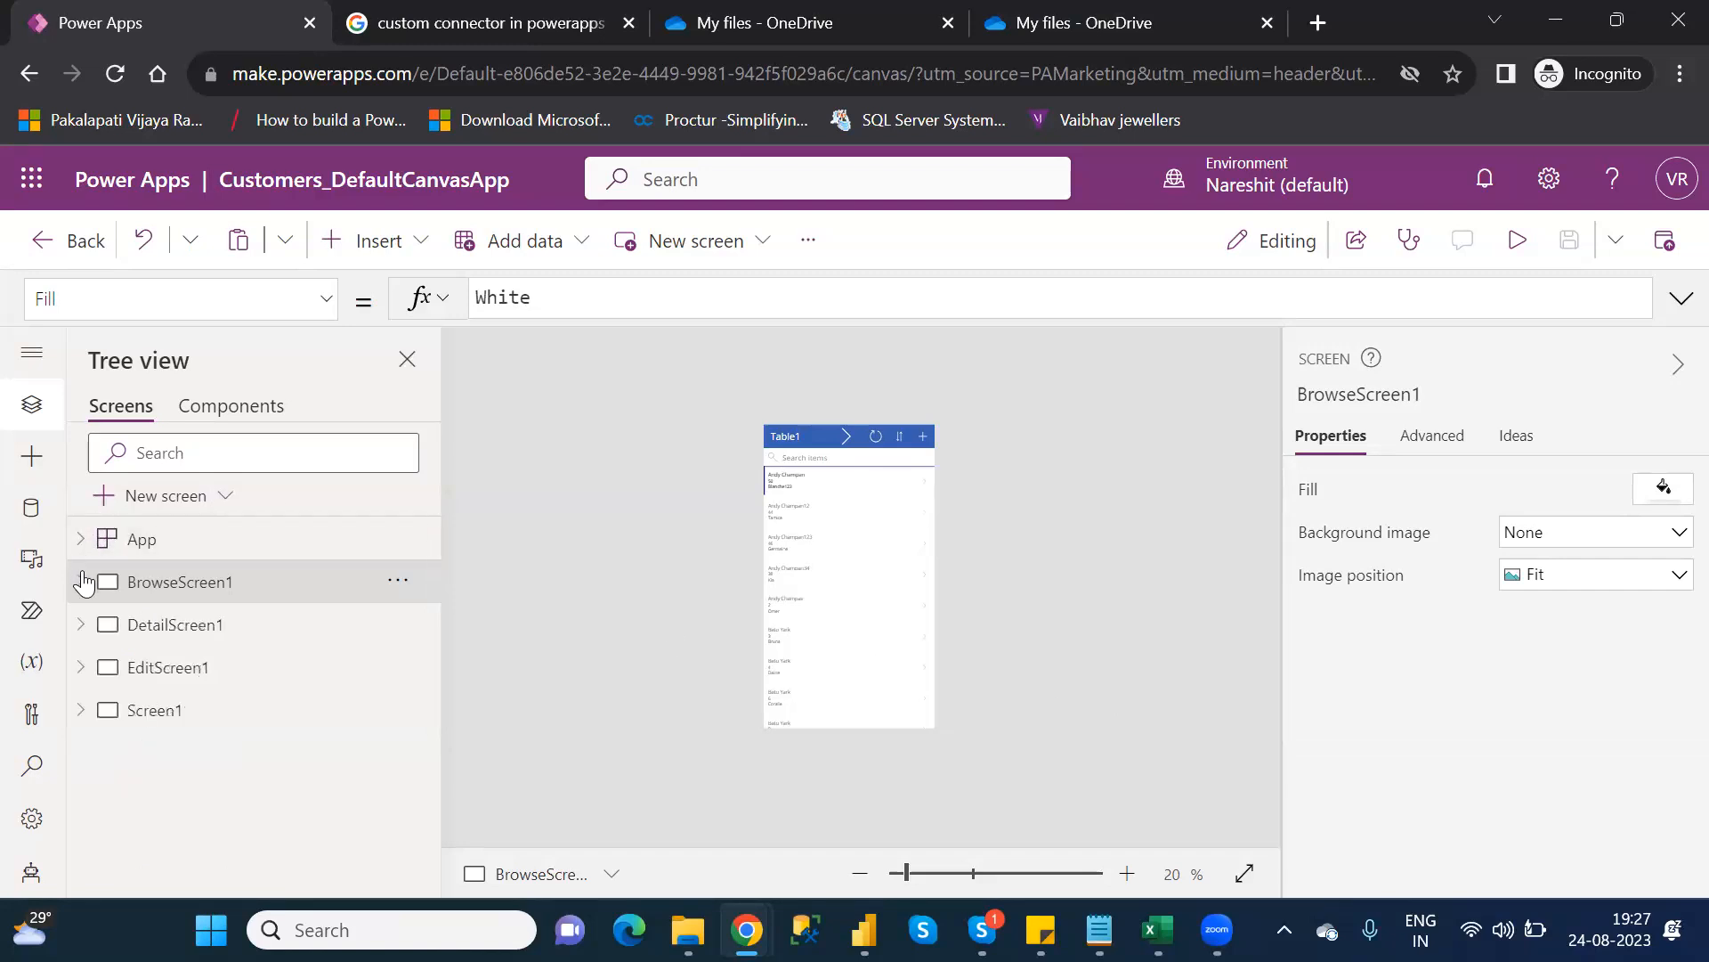
pyautogui.click(161, 717)
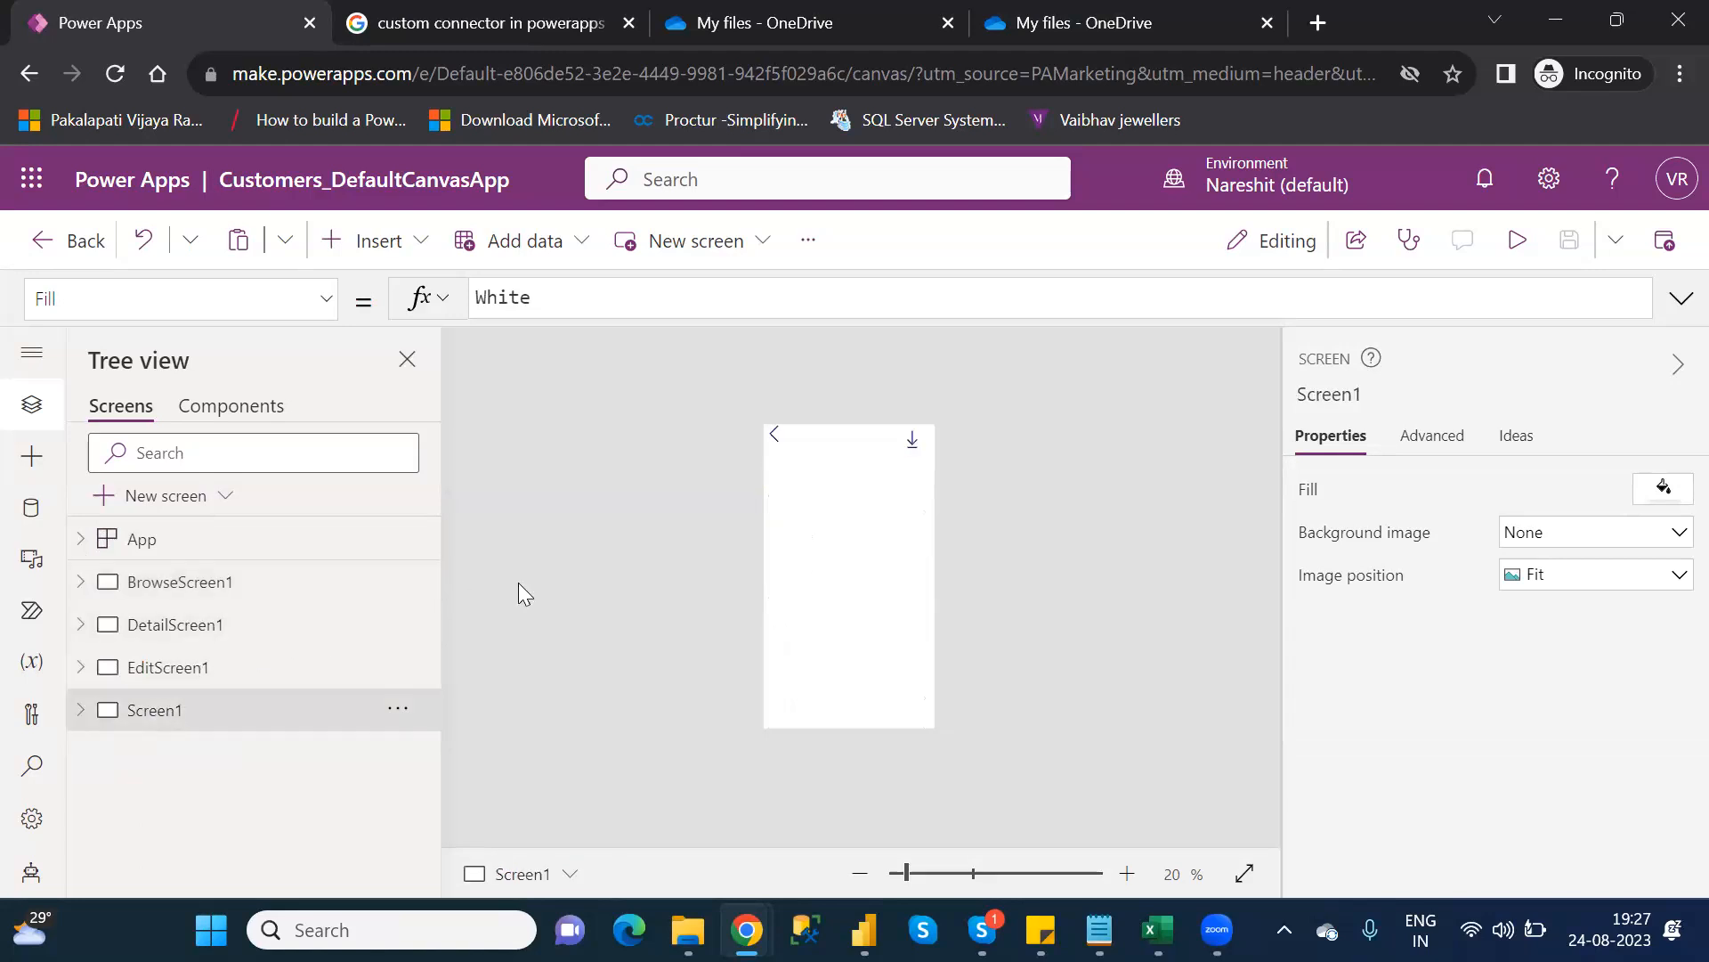
# Bring the Category_Wise_Functions notes to the front and select DropColumns on line 6
pyautogui.moveTo(1099, 930)
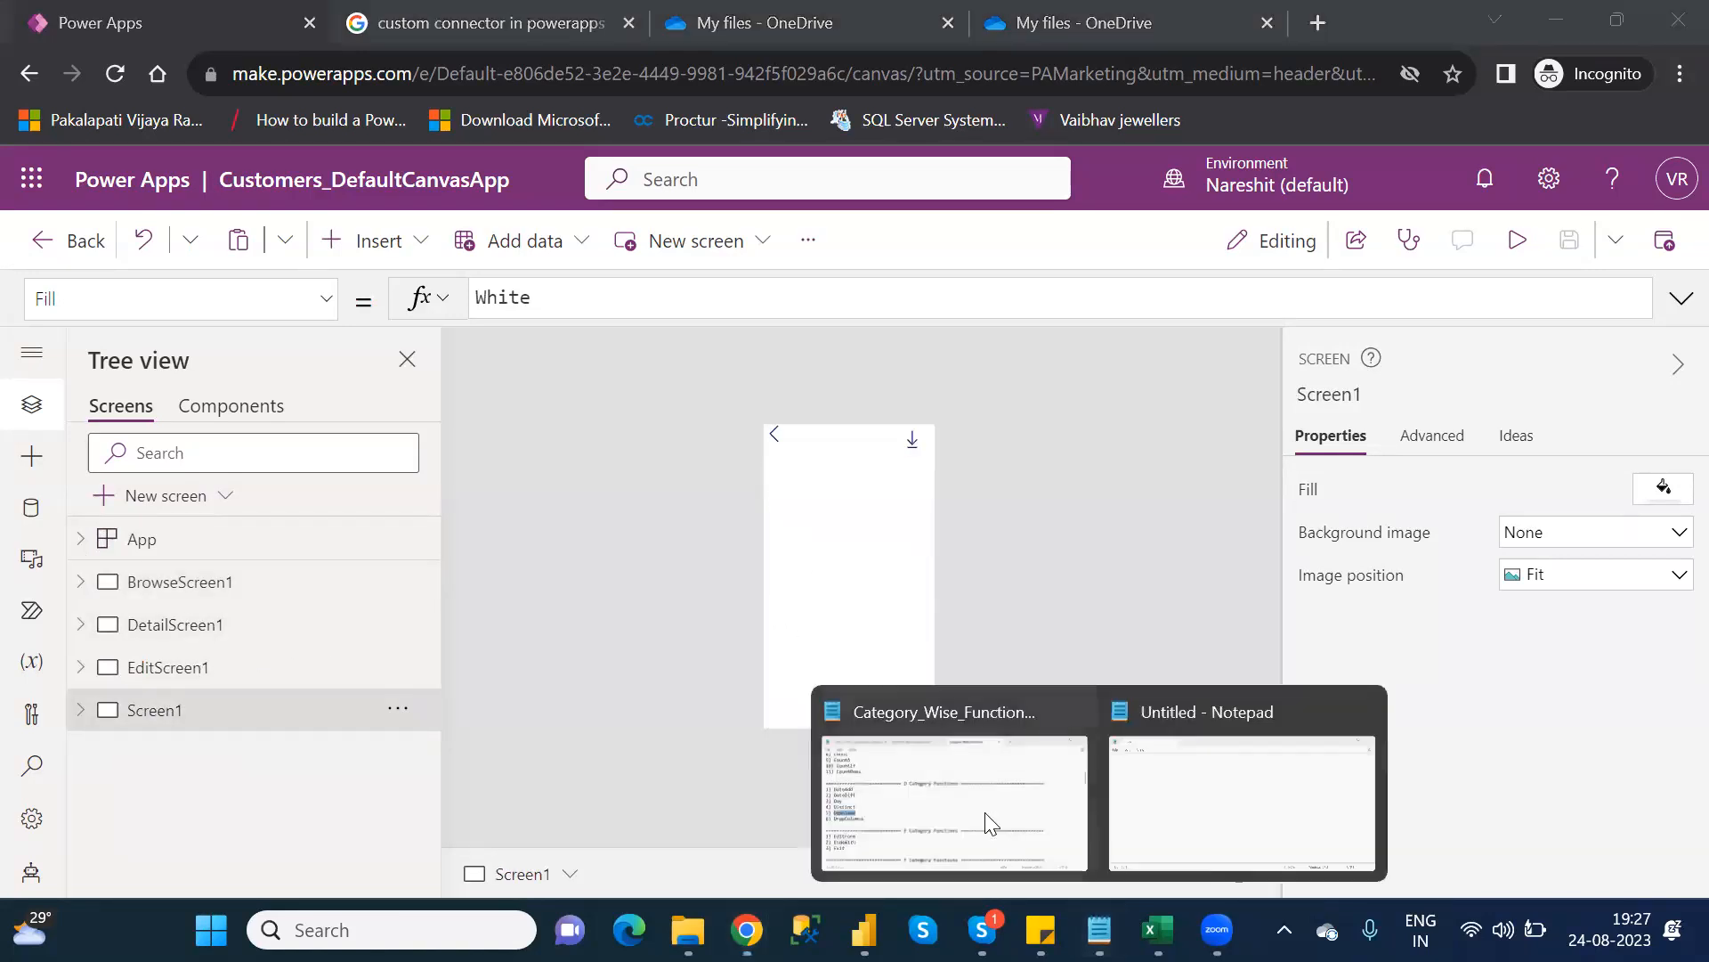
pyautogui.click(962, 805)
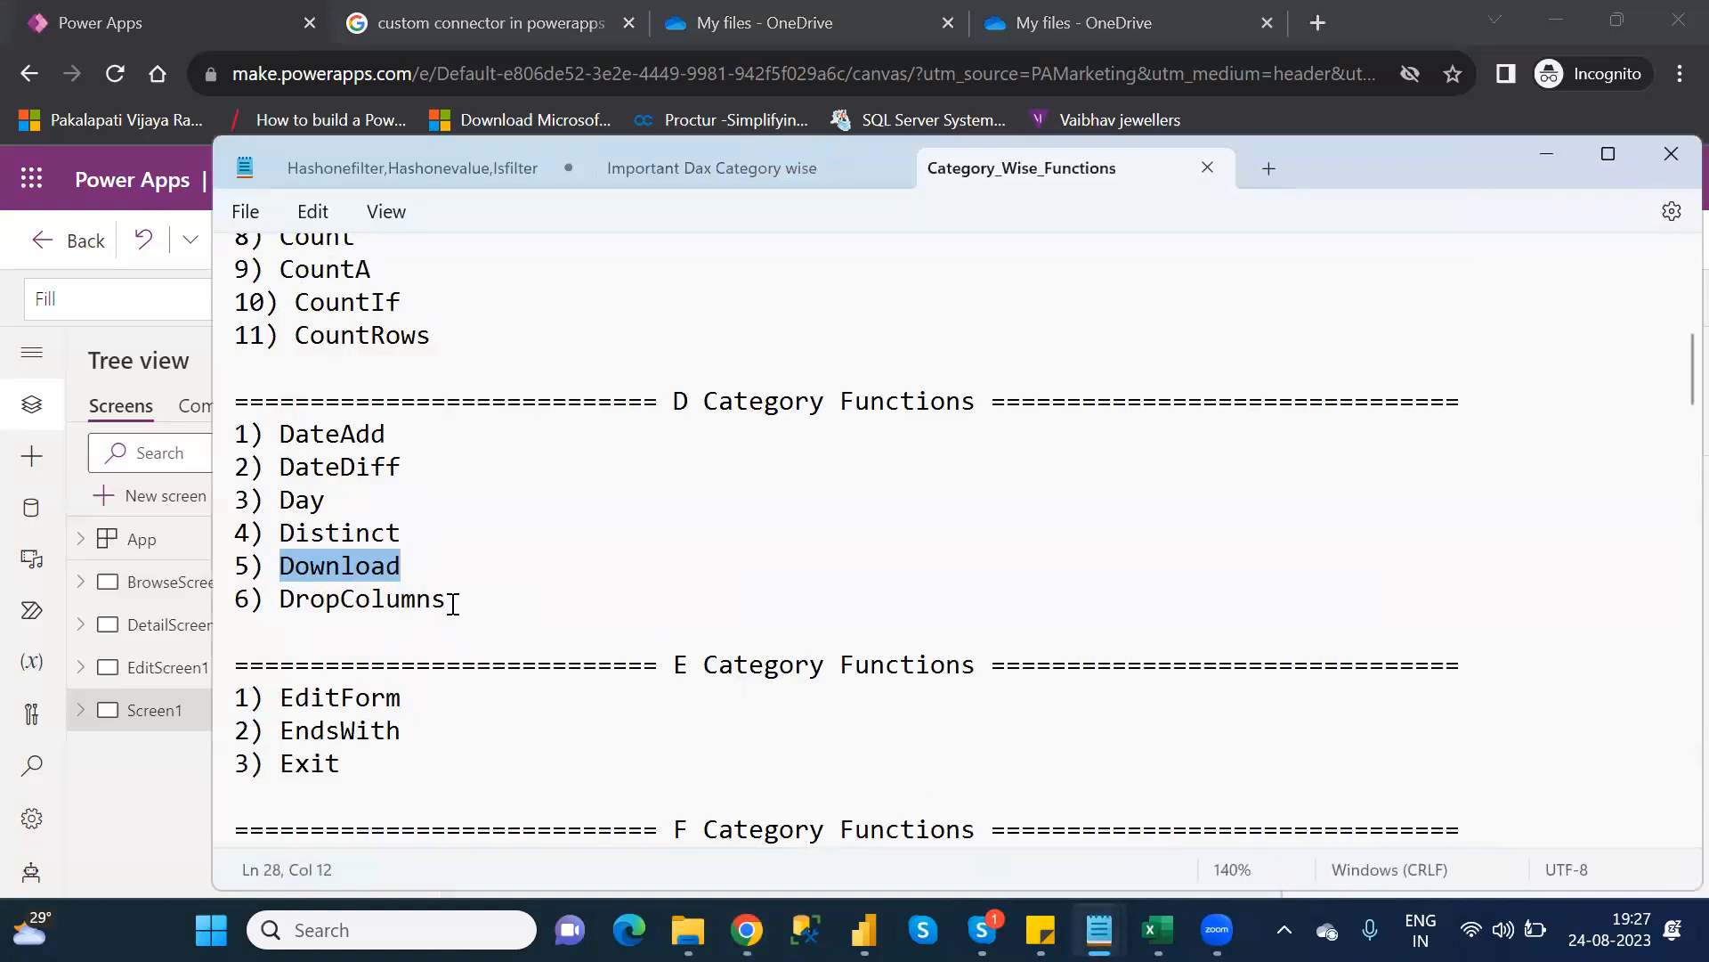
pyautogui.doubleClick(280, 598)
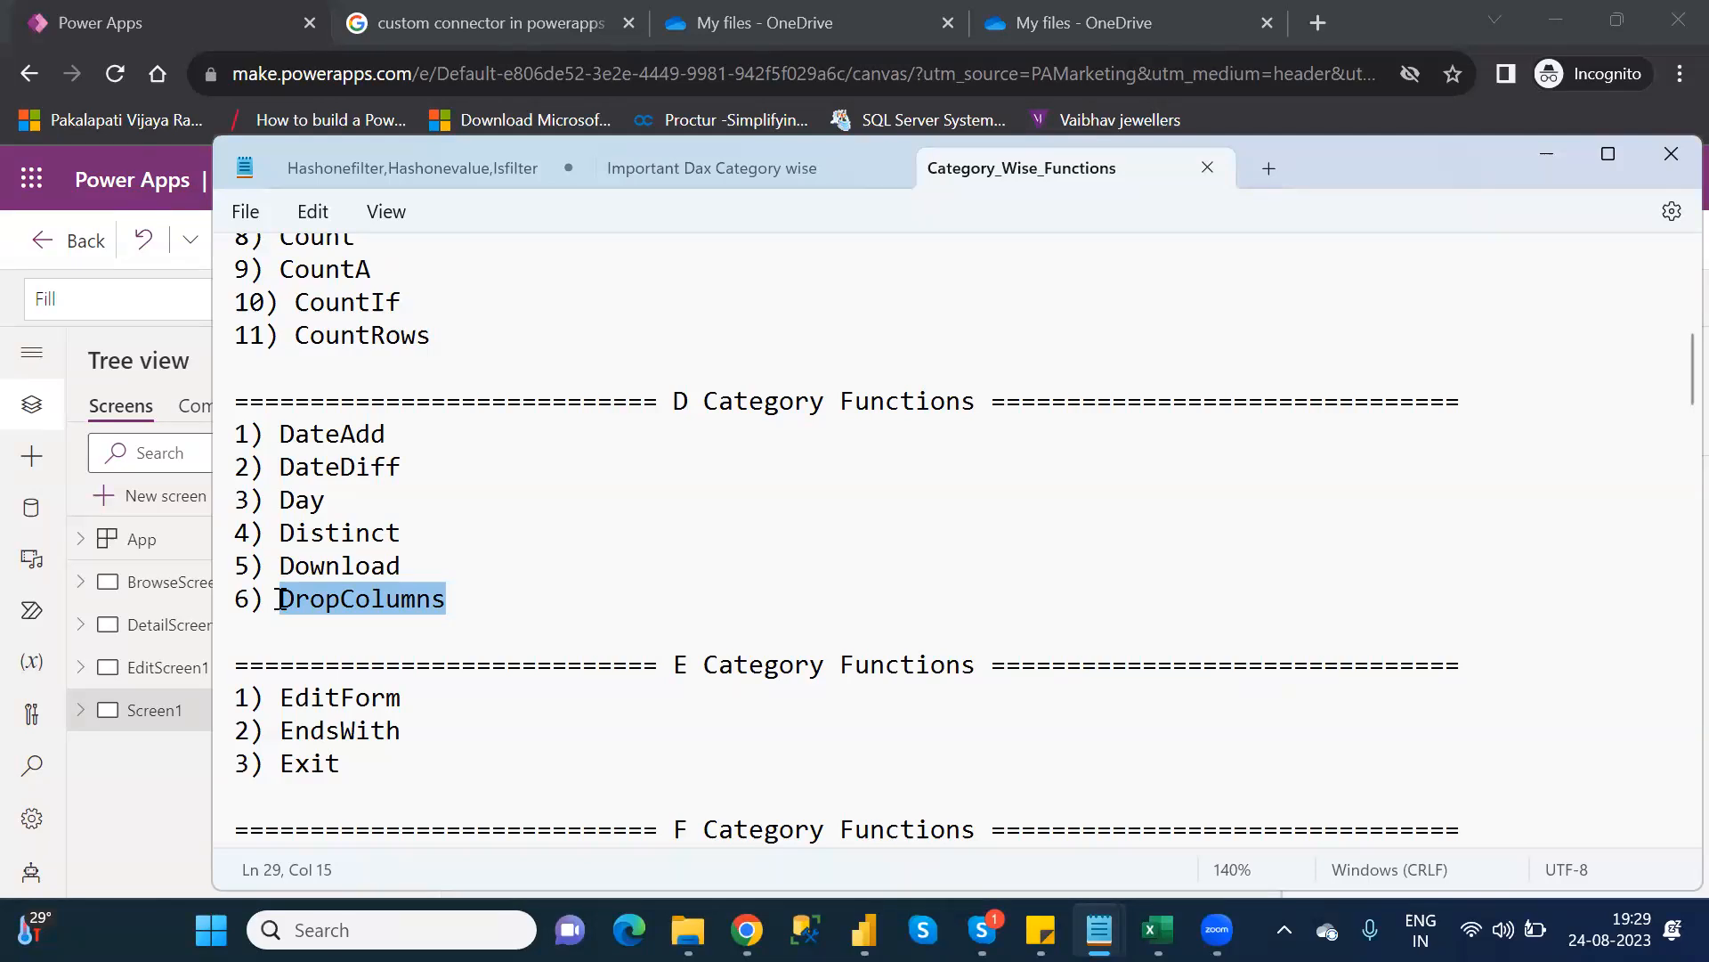
# Switch from the Notepad function notes back to the Power Apps editor showing Screen1
pyautogui.hotkey('alt', 'Tab')
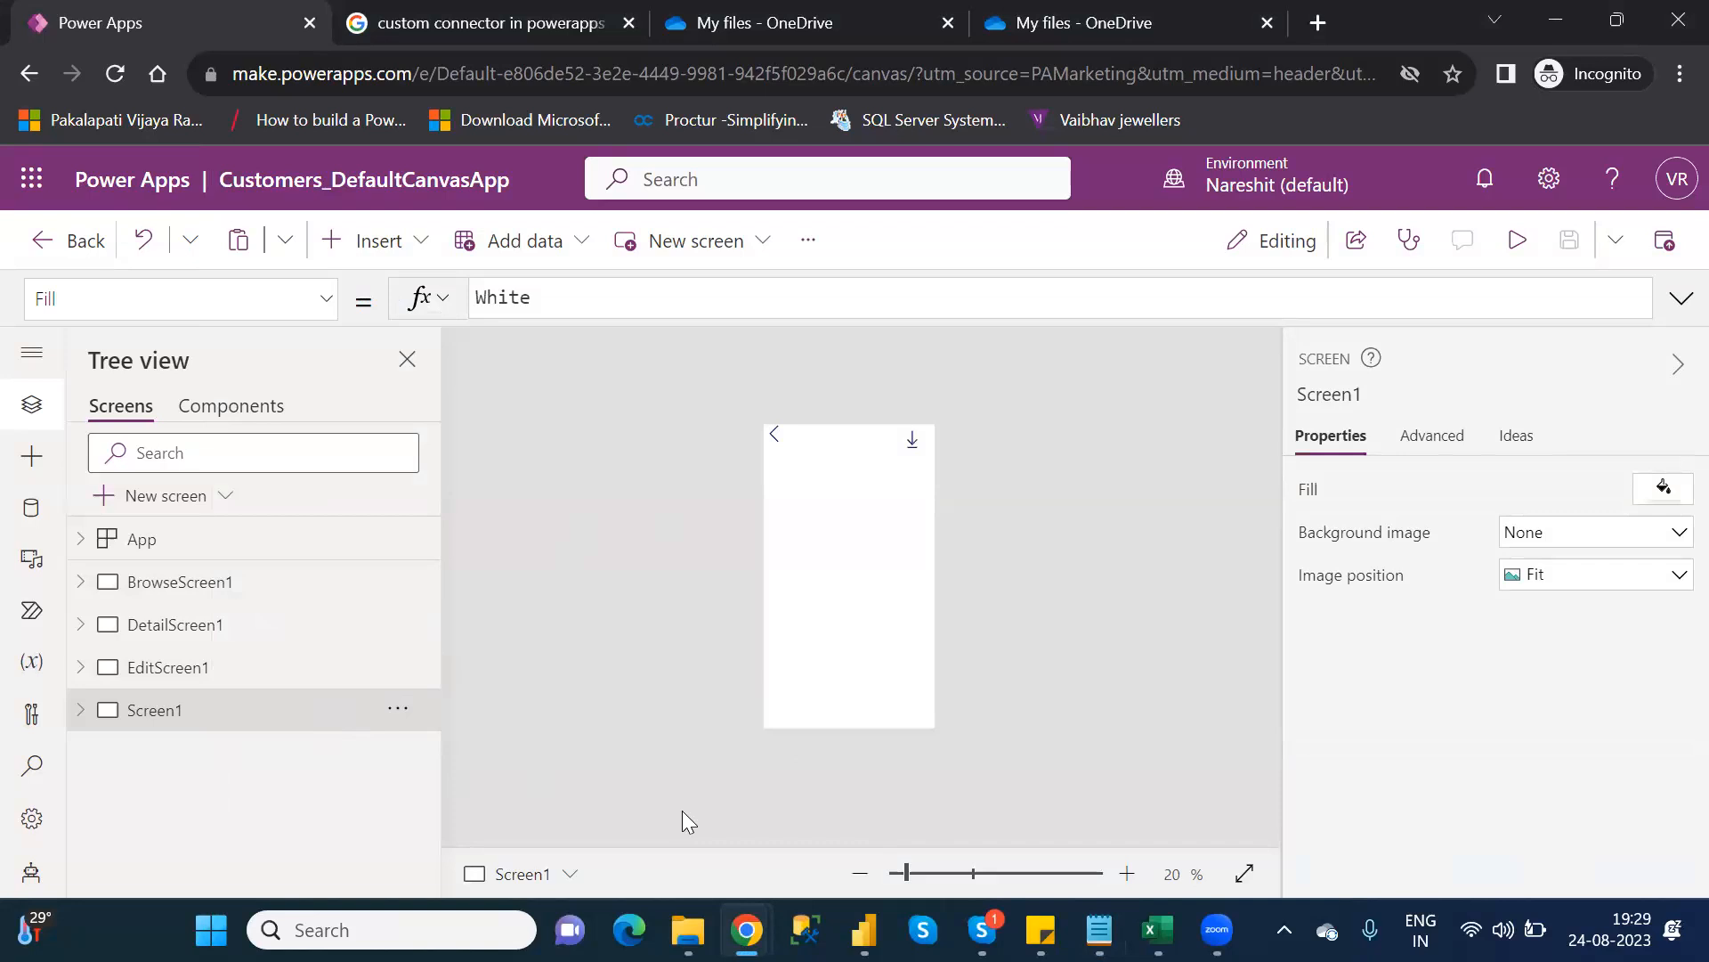
# Zoom the canvas to 31%, insert a Data table, and move DataTable1 down to 0, 198
pyautogui.click(922, 874)
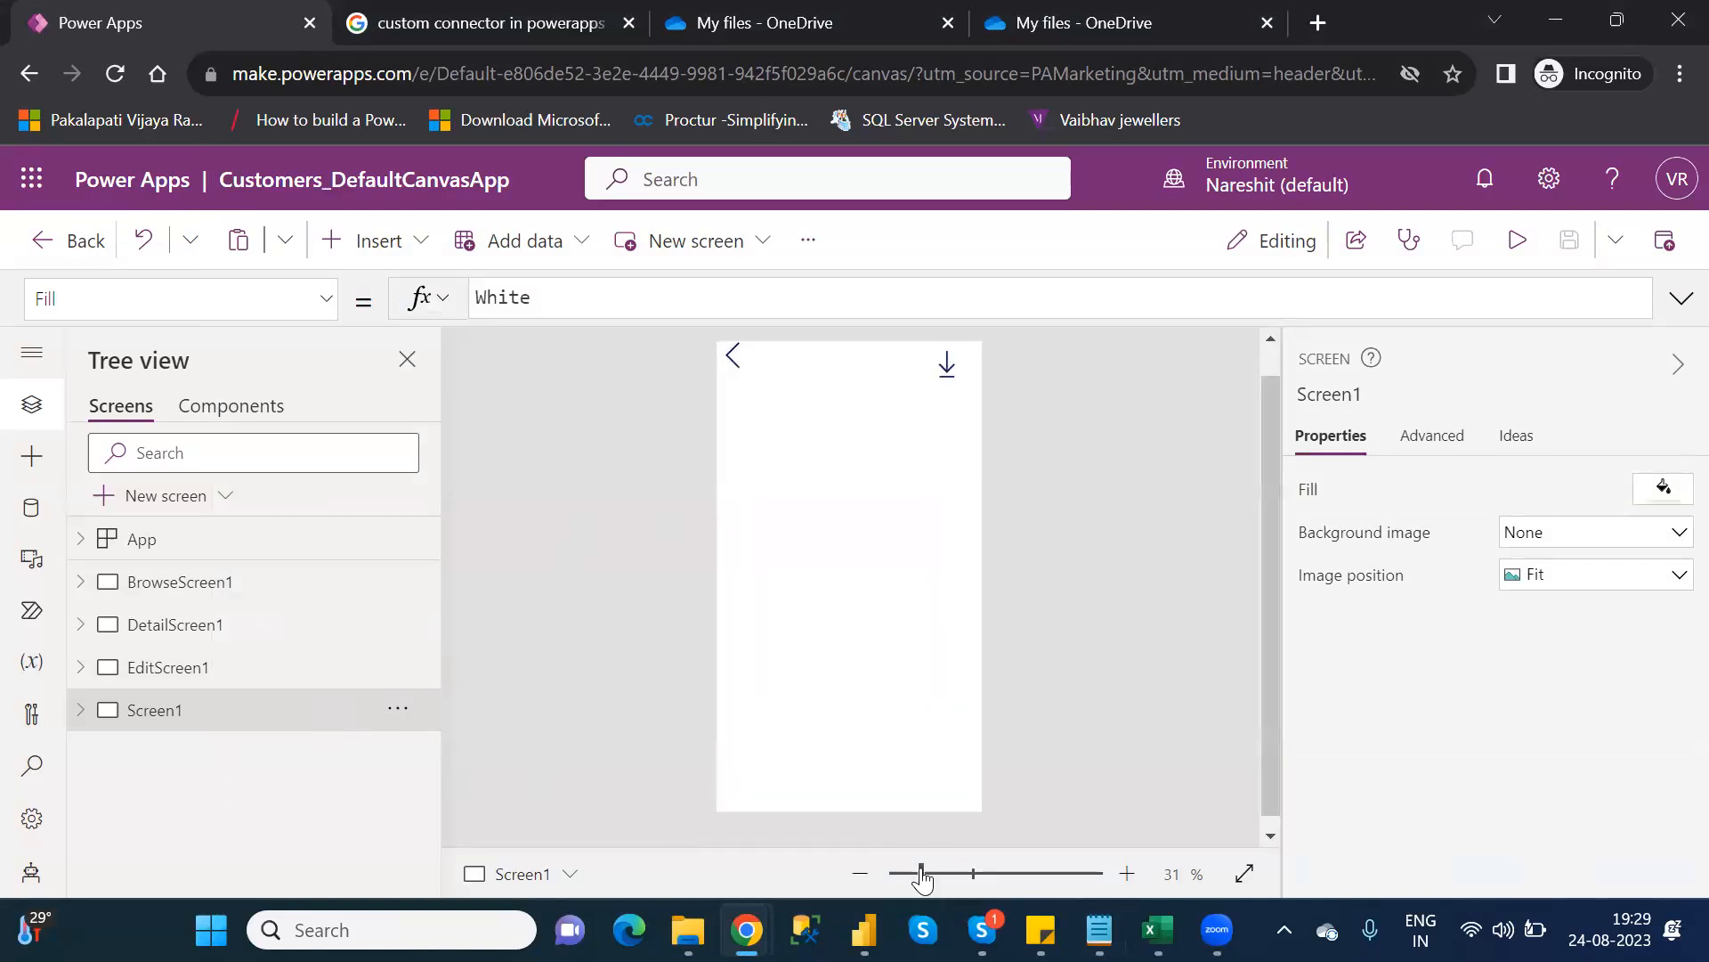
pyautogui.click(1272, 365)
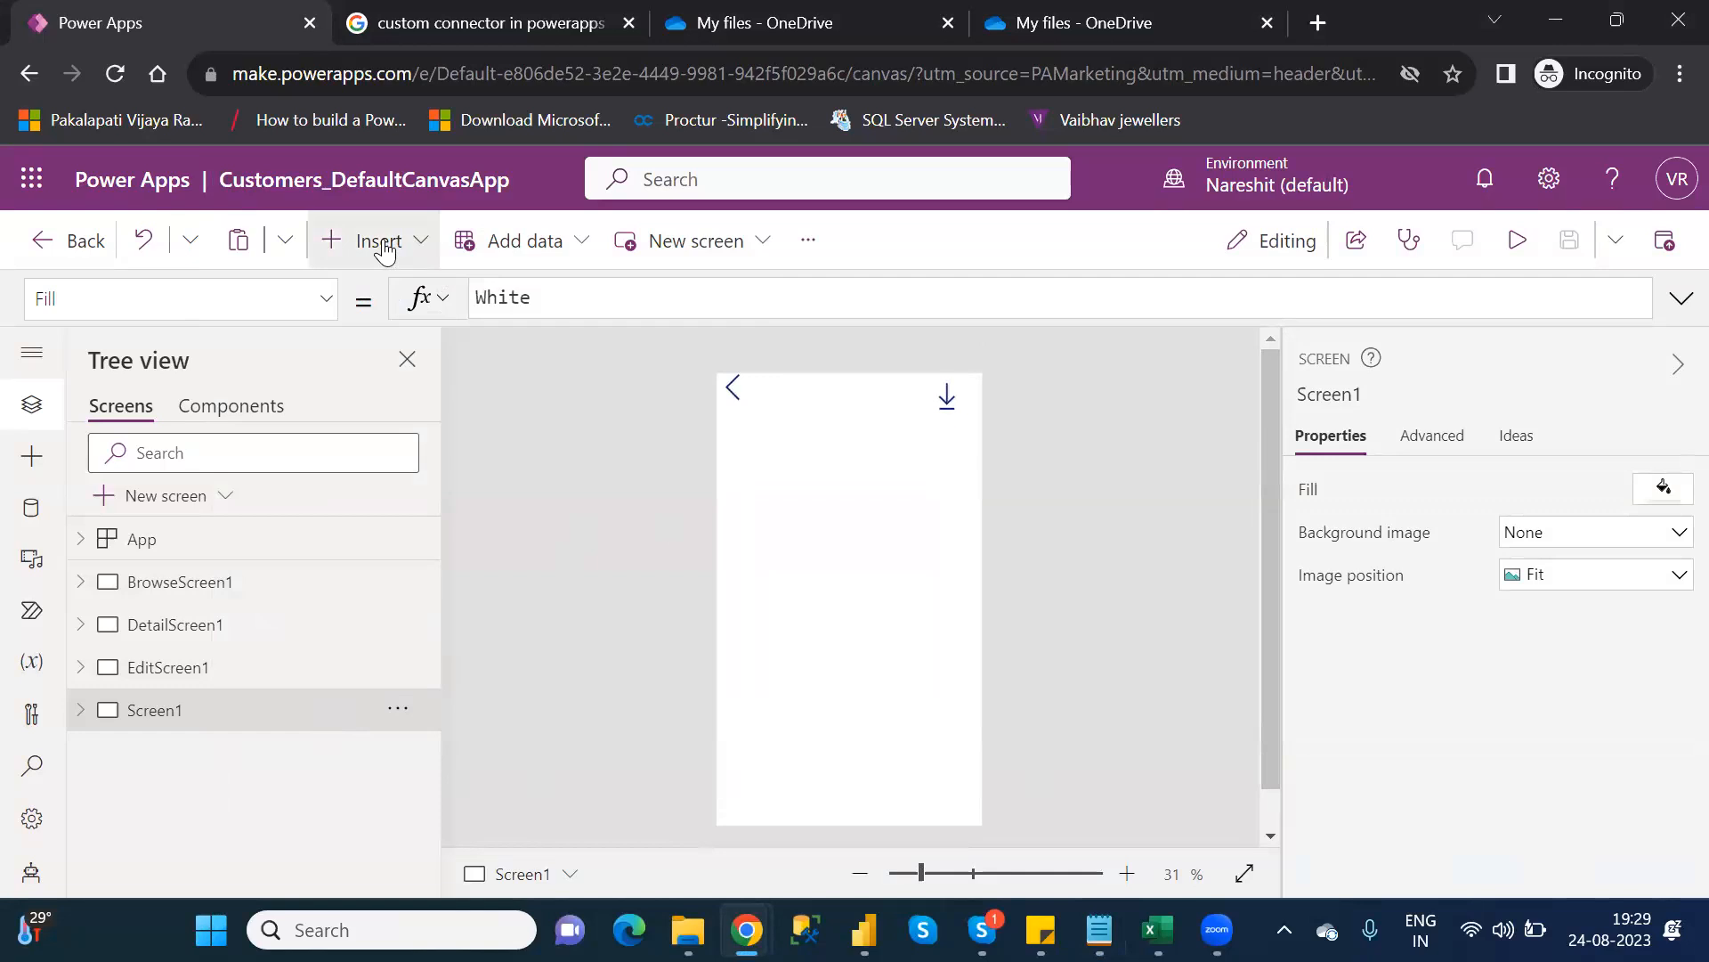
pyautogui.click(383, 244)
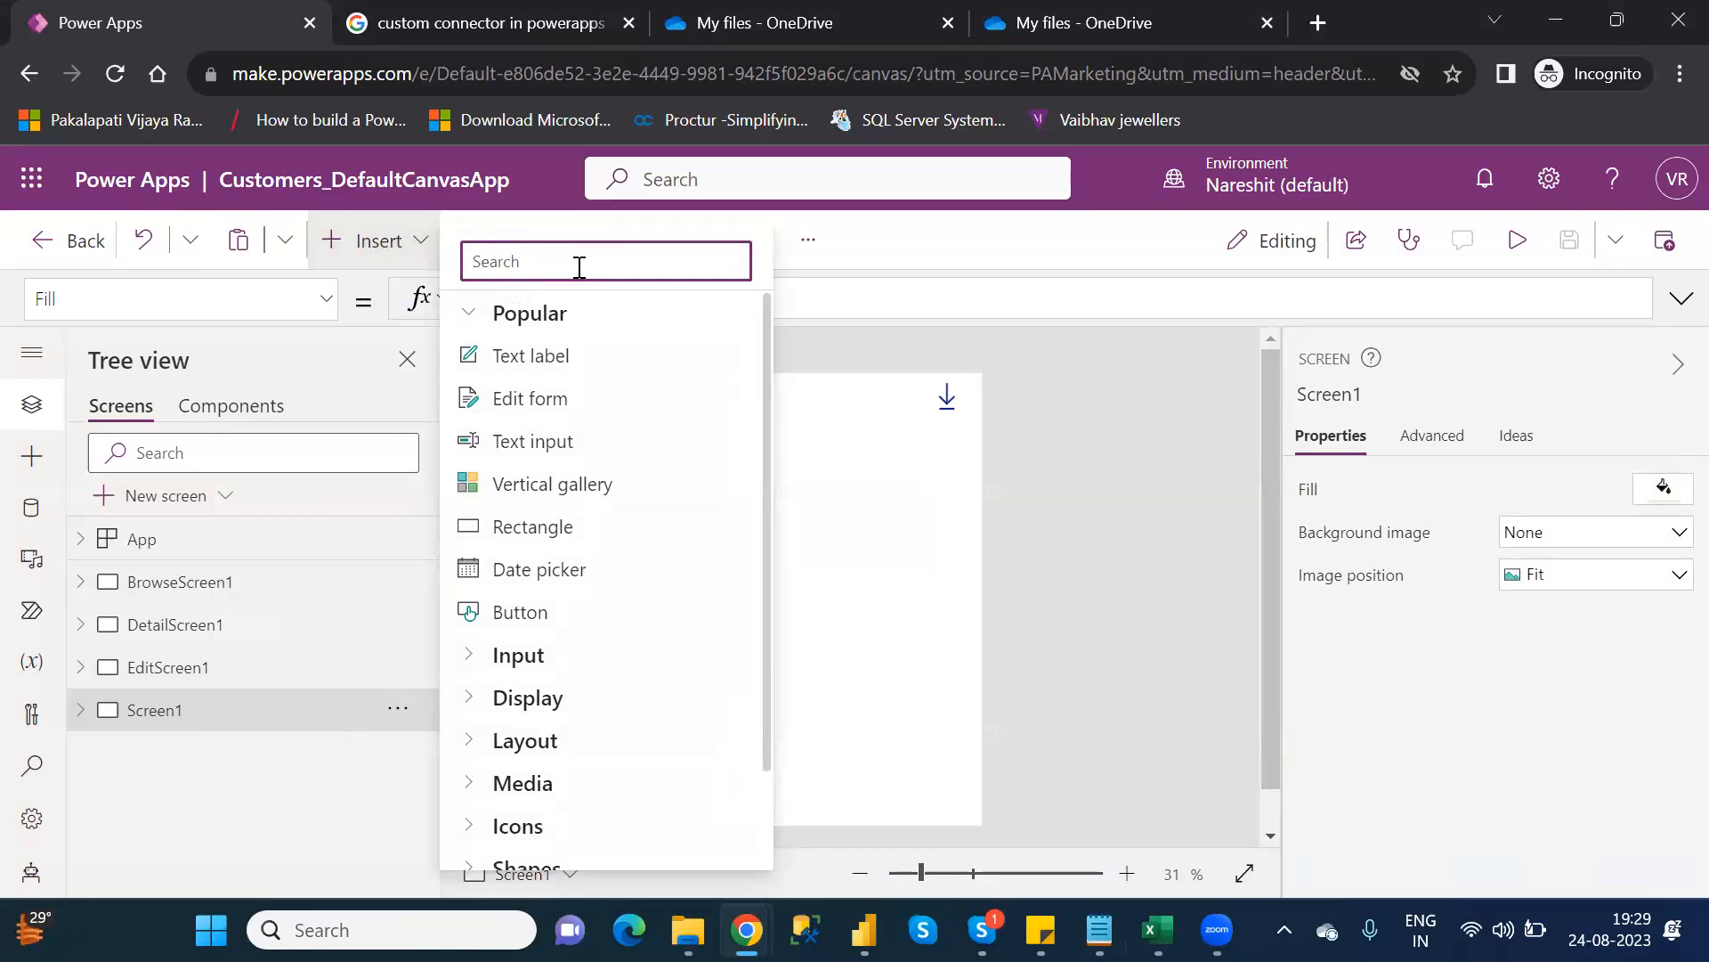
pyautogui.write('data')
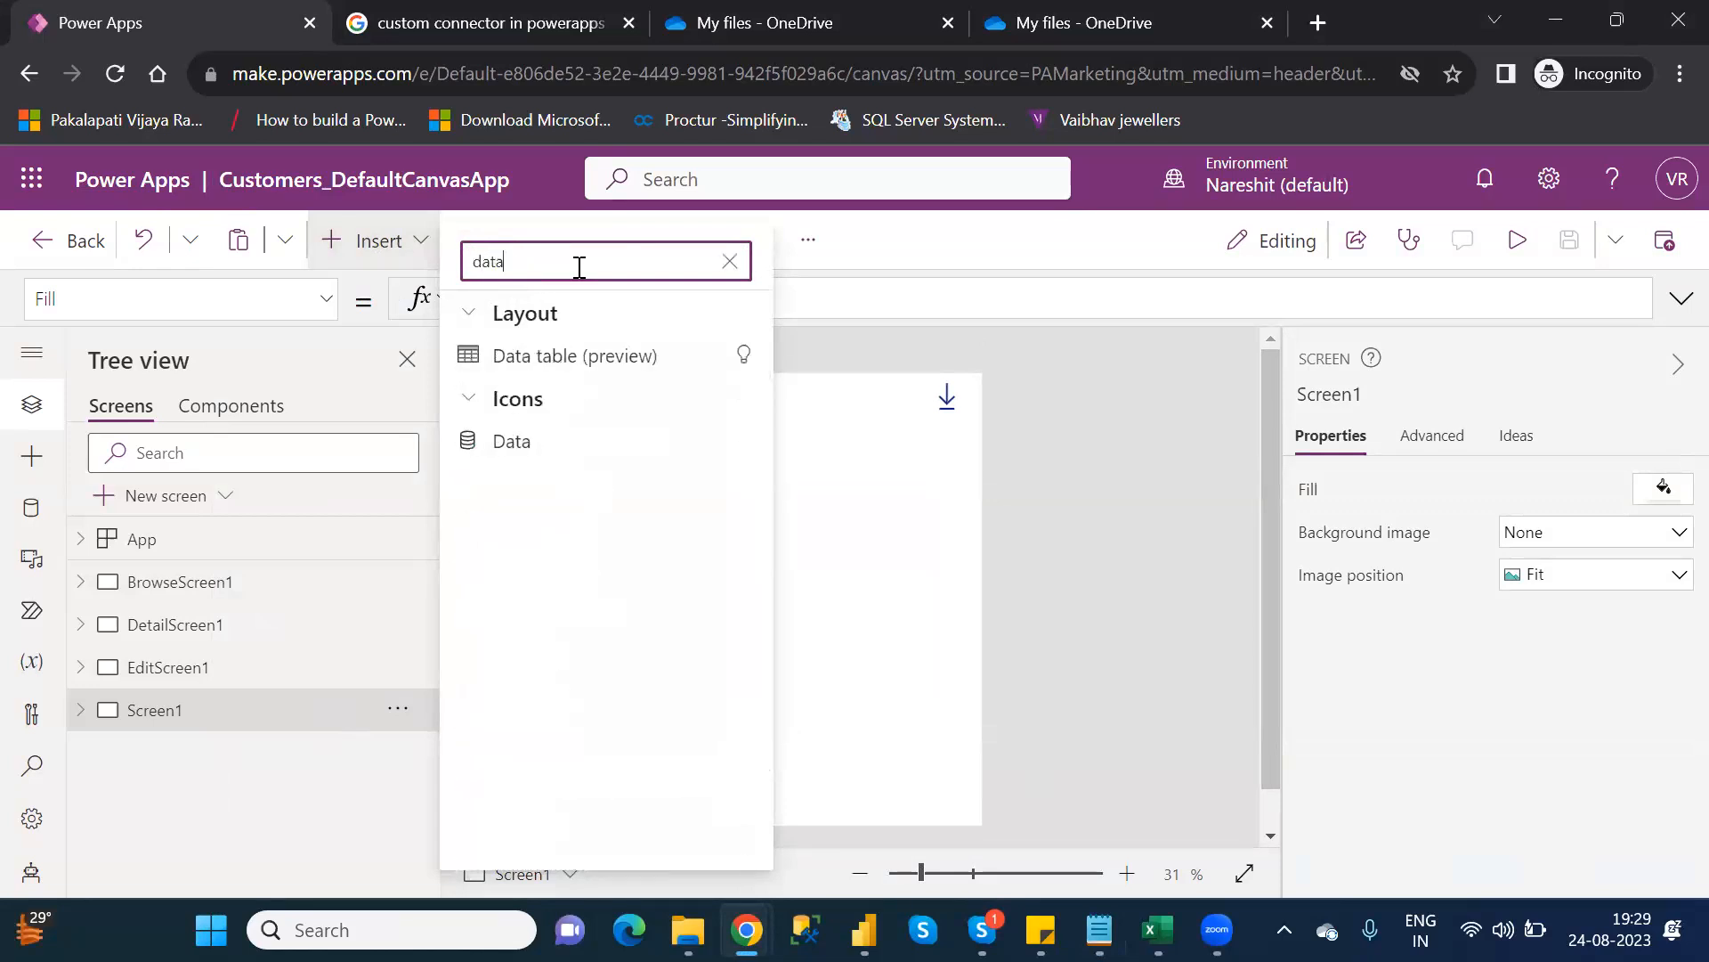
pyautogui.click(552, 356)
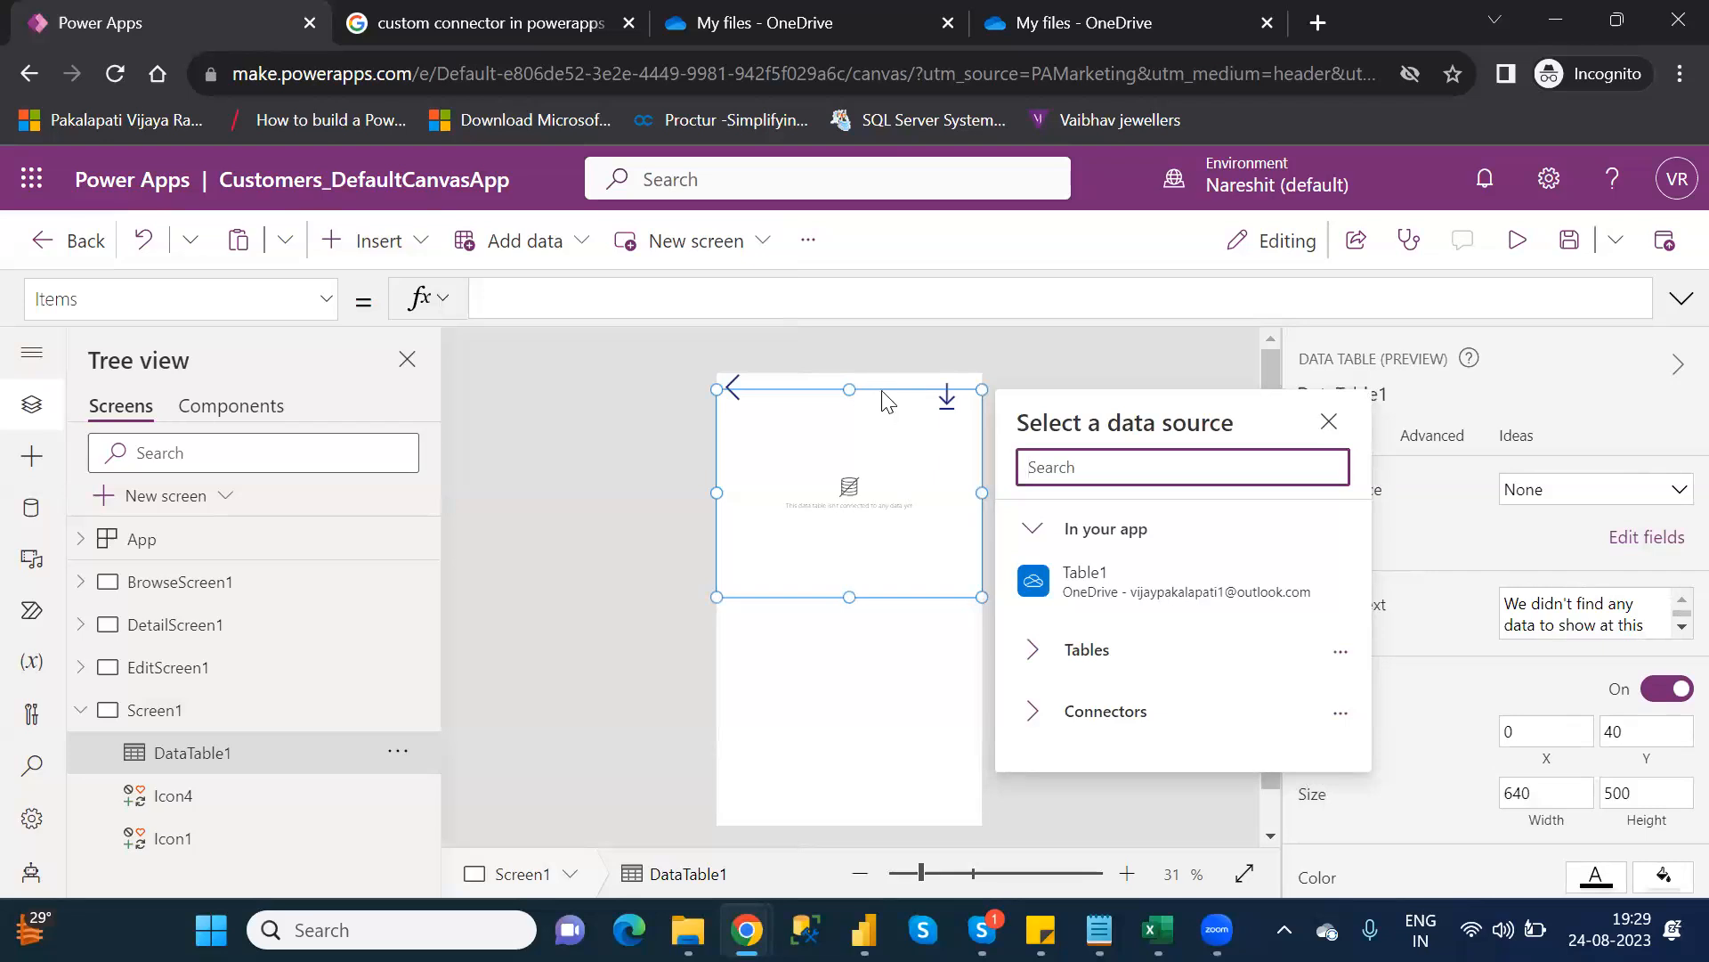
pyautogui.click(888, 422)
pyautogui.moveTo(883, 454); pyautogui.dragTo(882, 454)
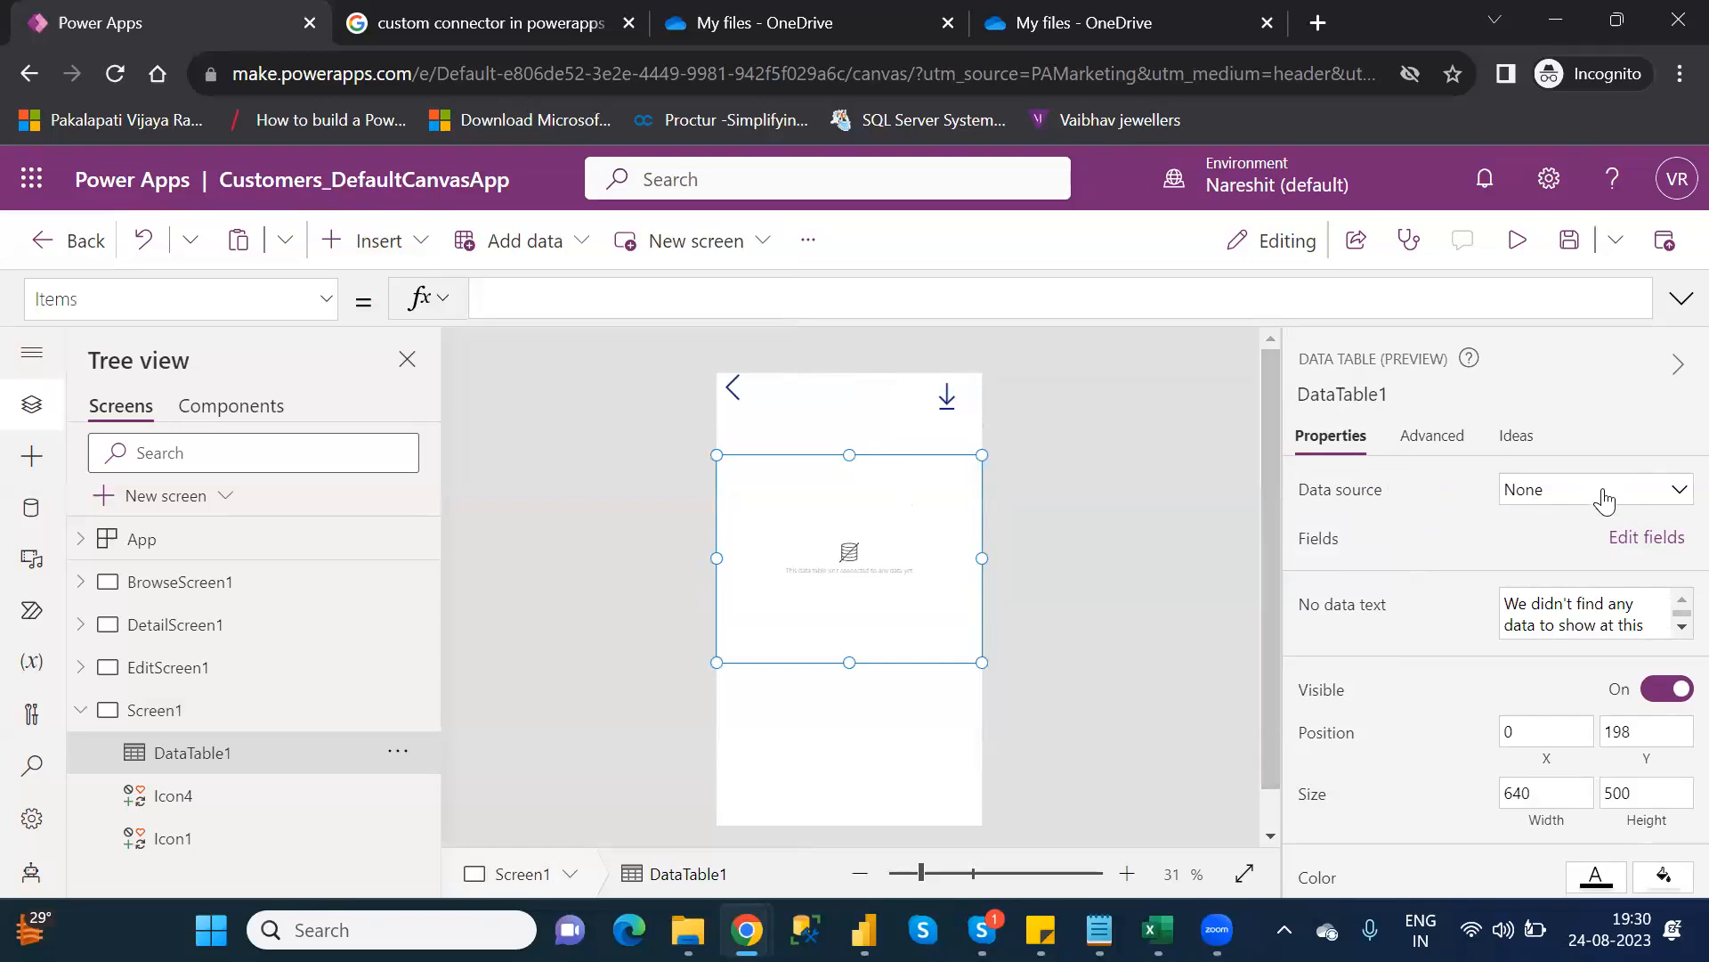
# Bind DataTable1 to the Table1 data source and begin editing its Items formula
pyautogui.click(1604, 497)
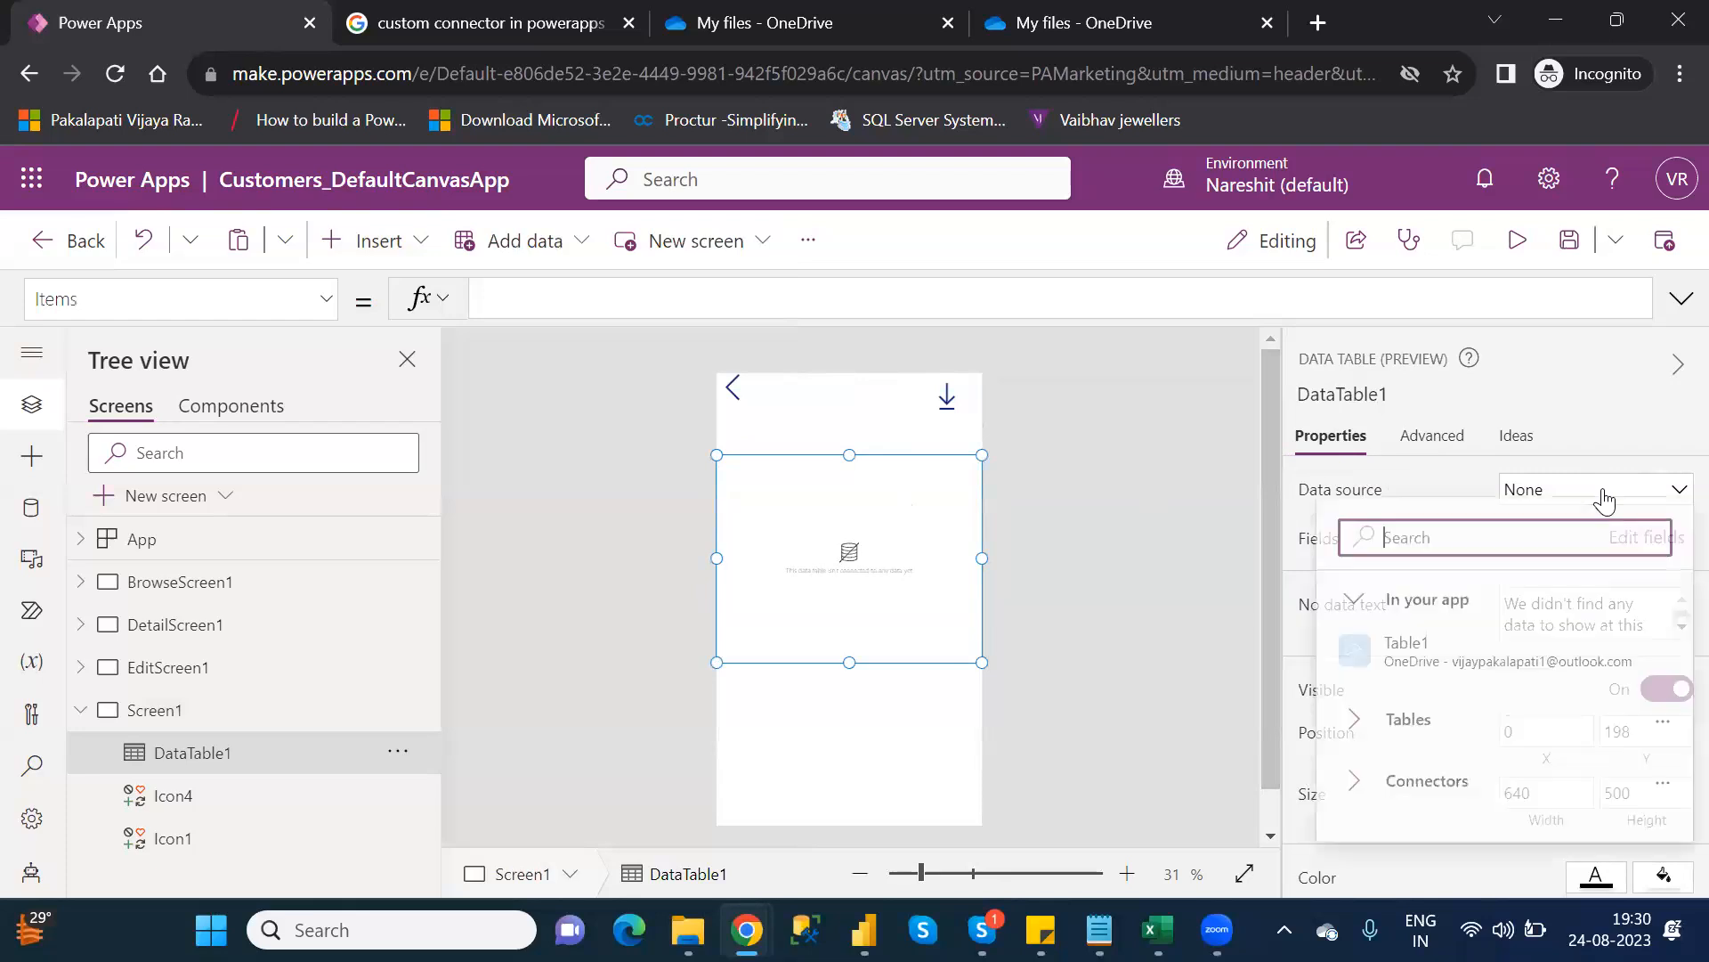
pyautogui.click(1467, 654)
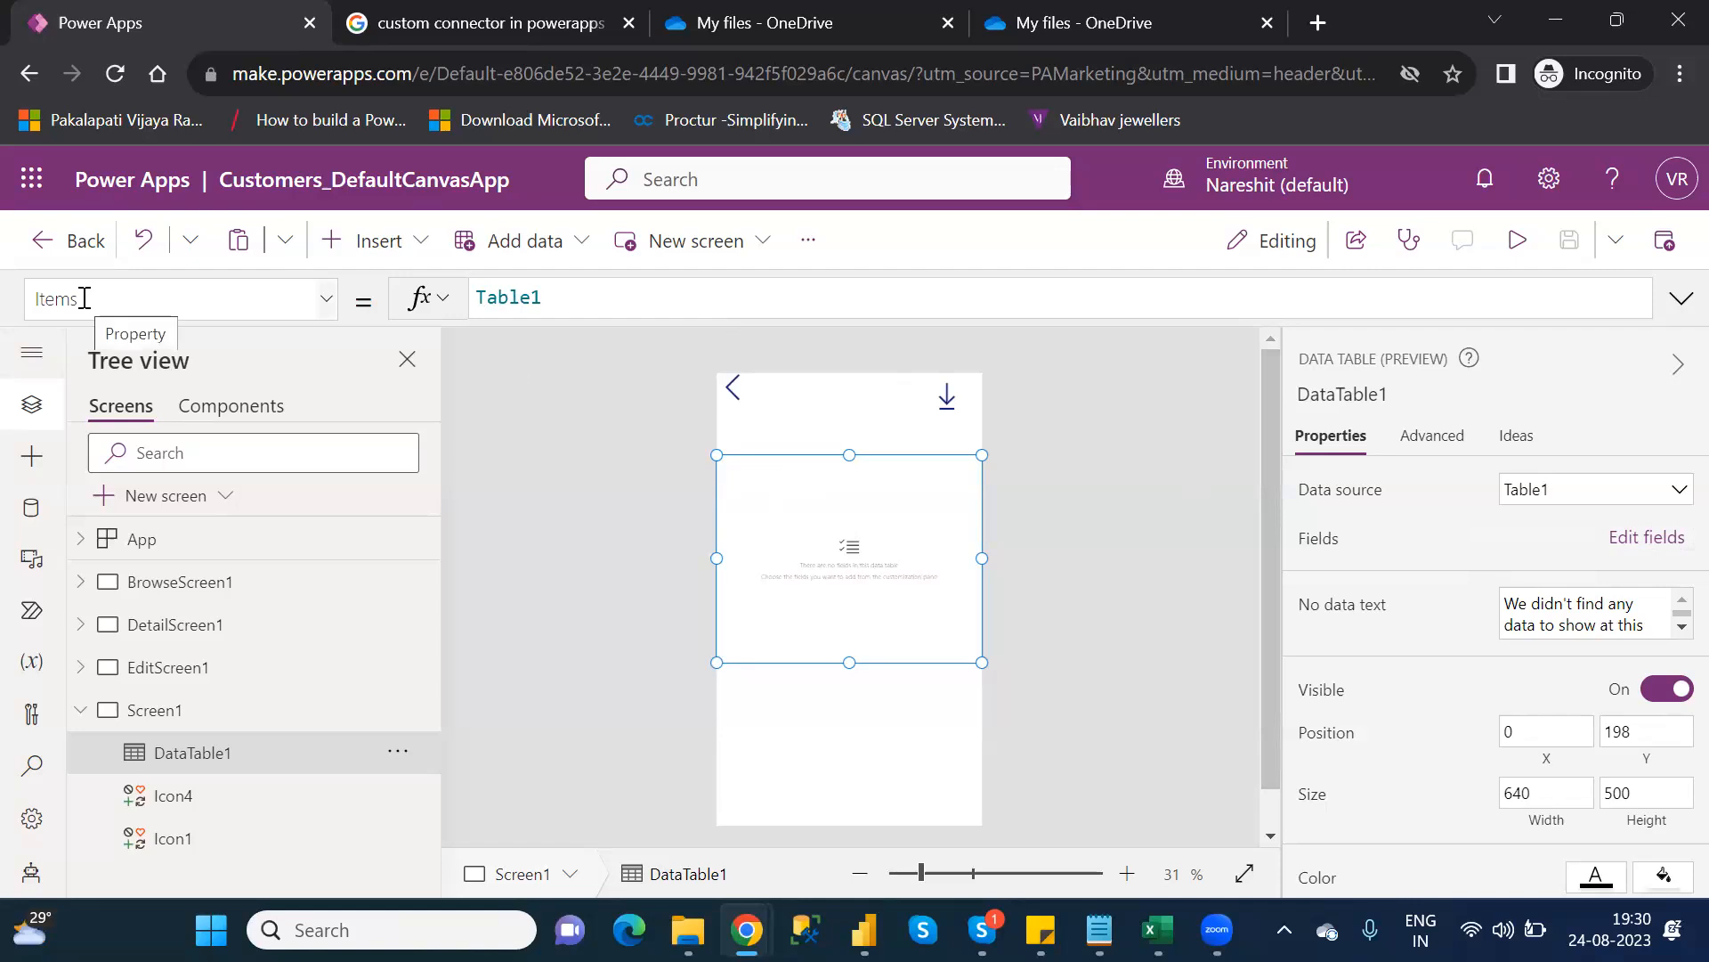
pyautogui.click(478, 298)
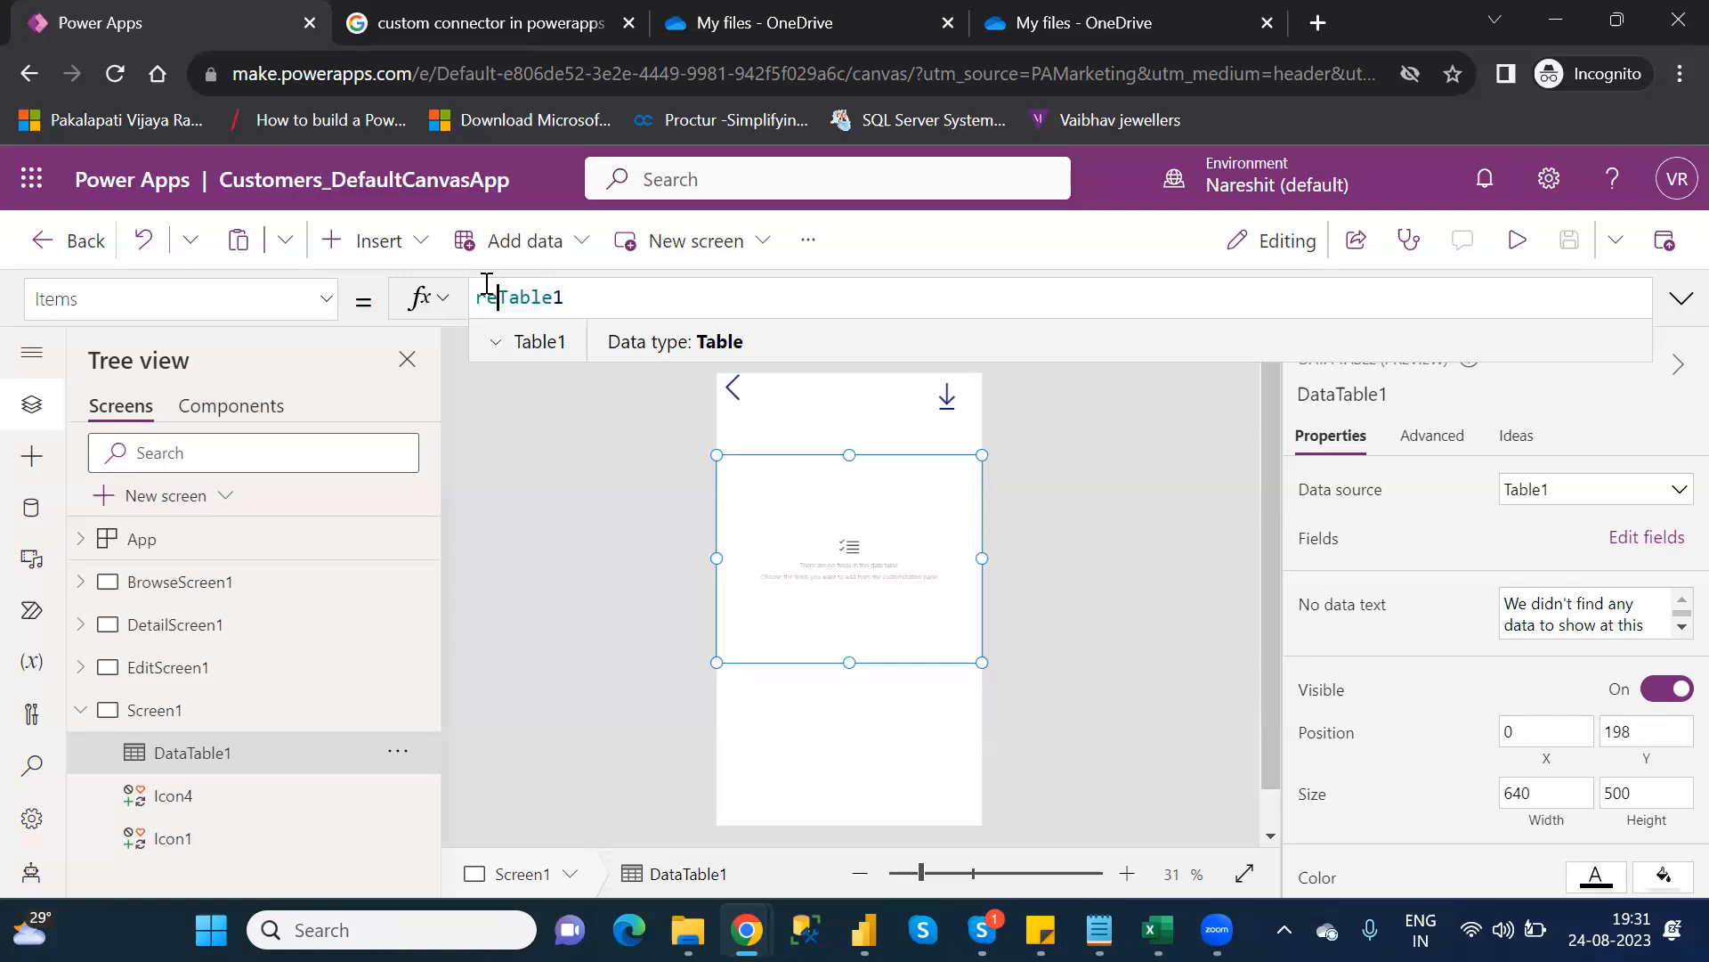
# Begin the Items formula as DropColumns(Table1 using the autocomplete suggestion
pyautogui.write('r')
pyautogui.press('BackSpace')
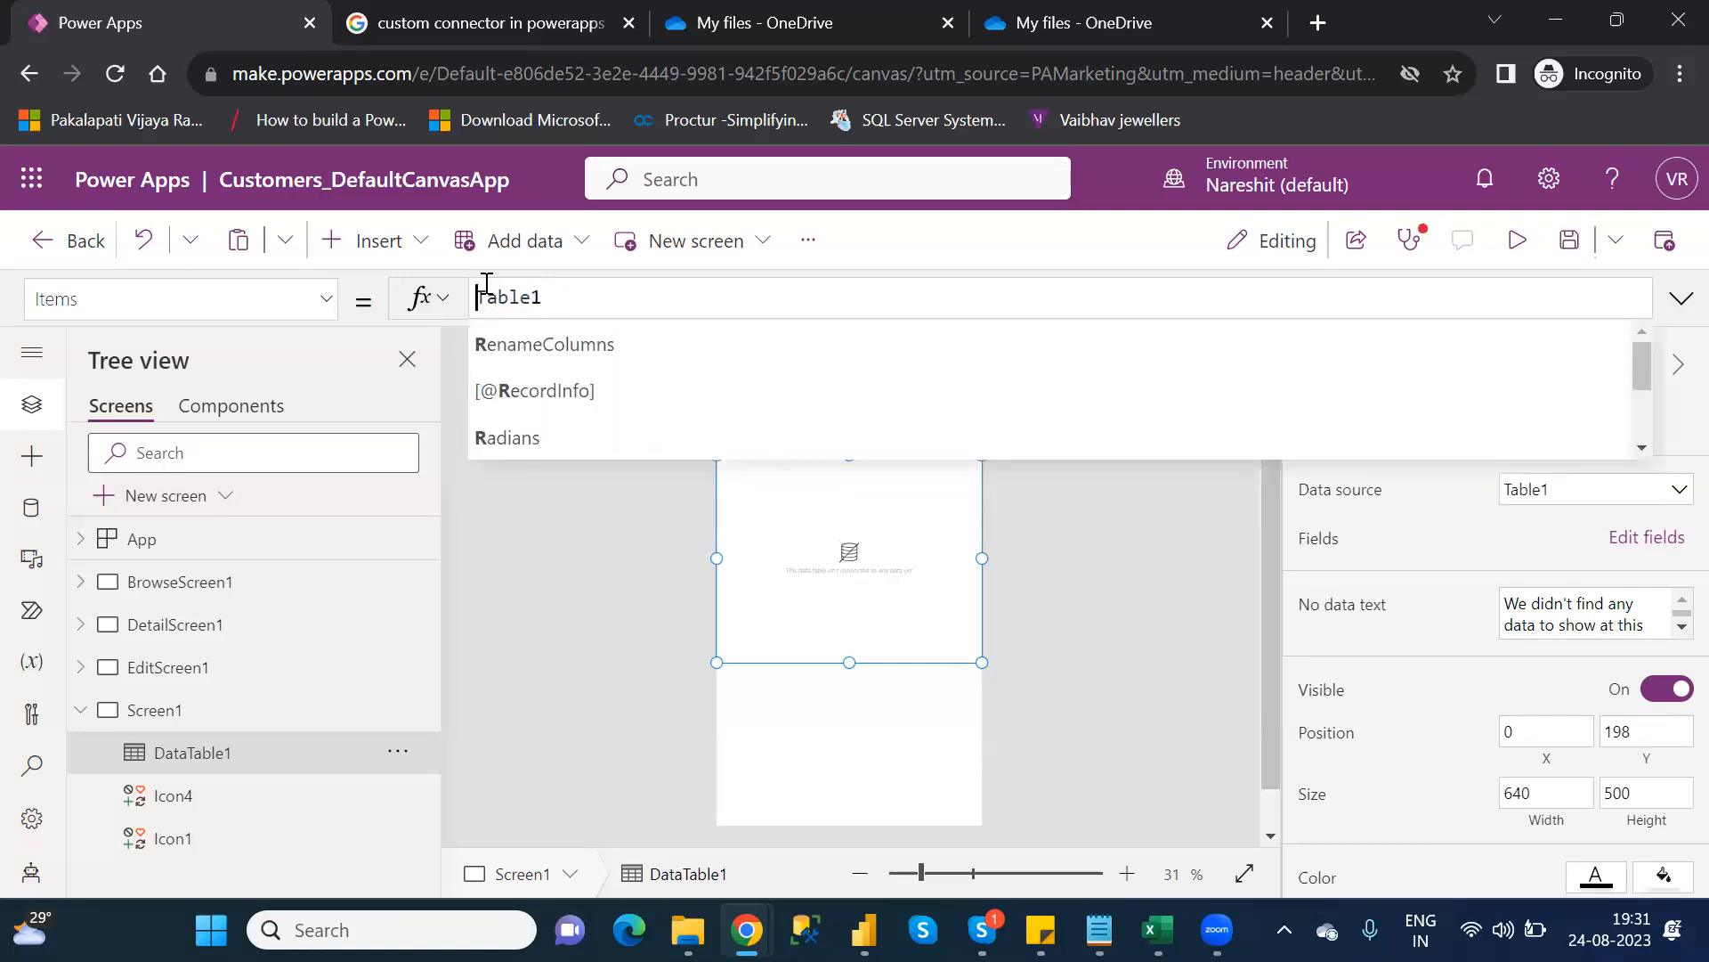
pyautogui.write('drop')
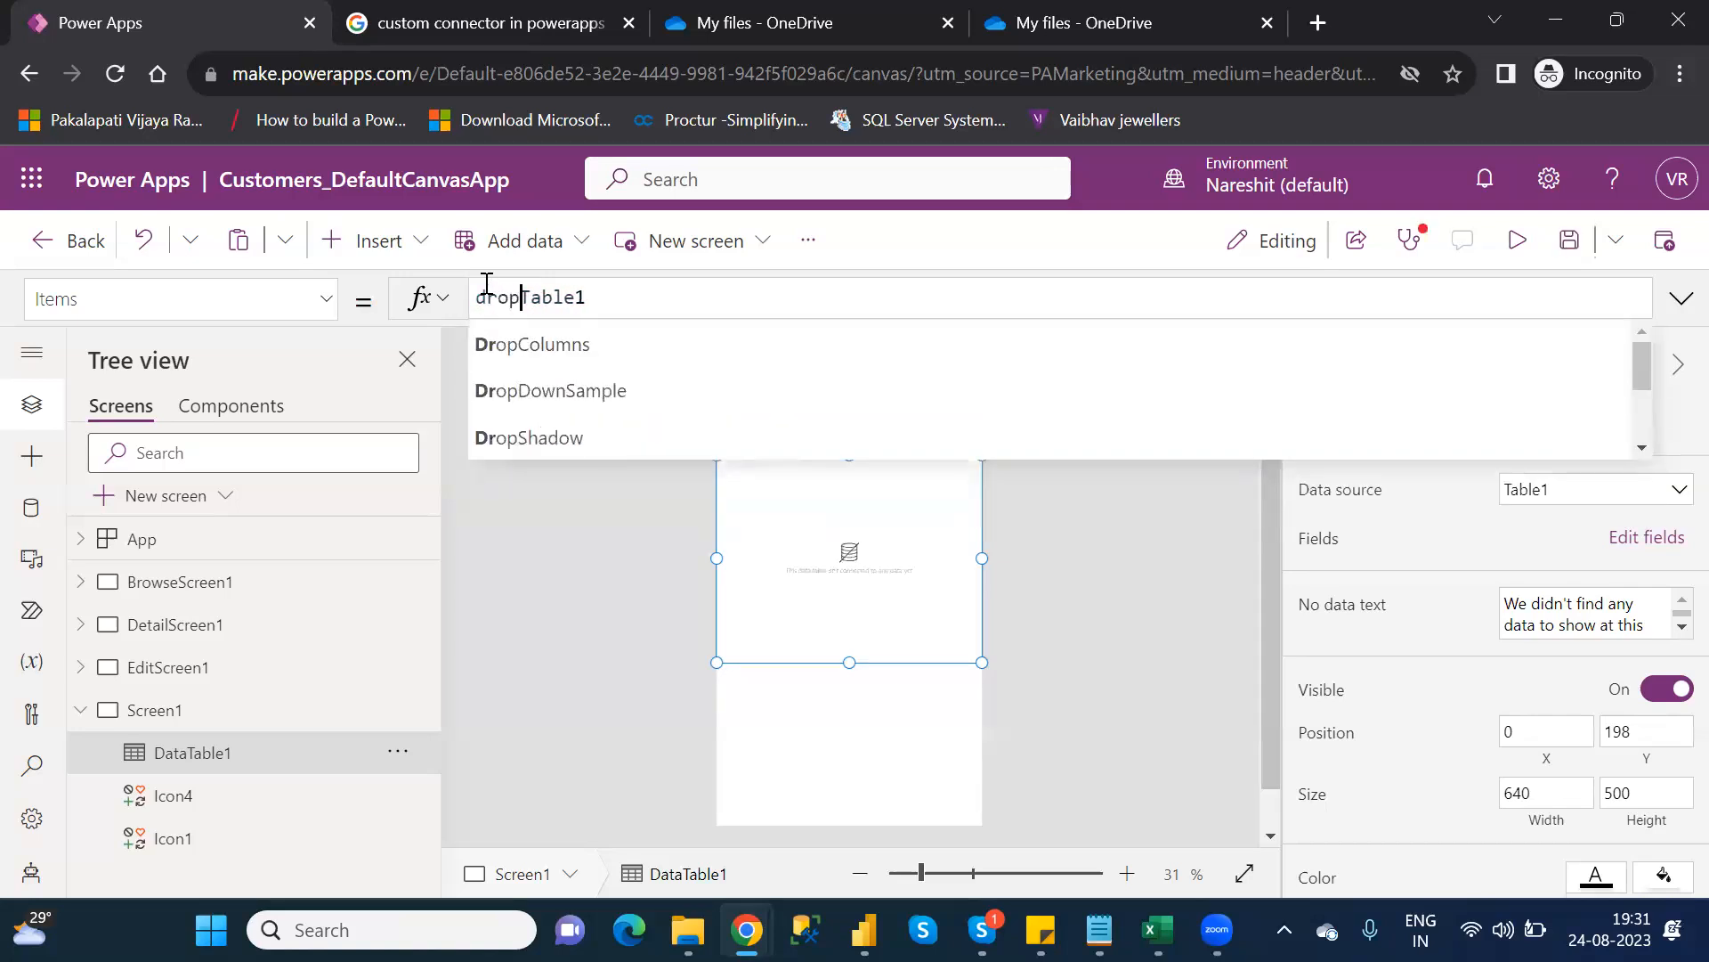
pyautogui.press('Tab')
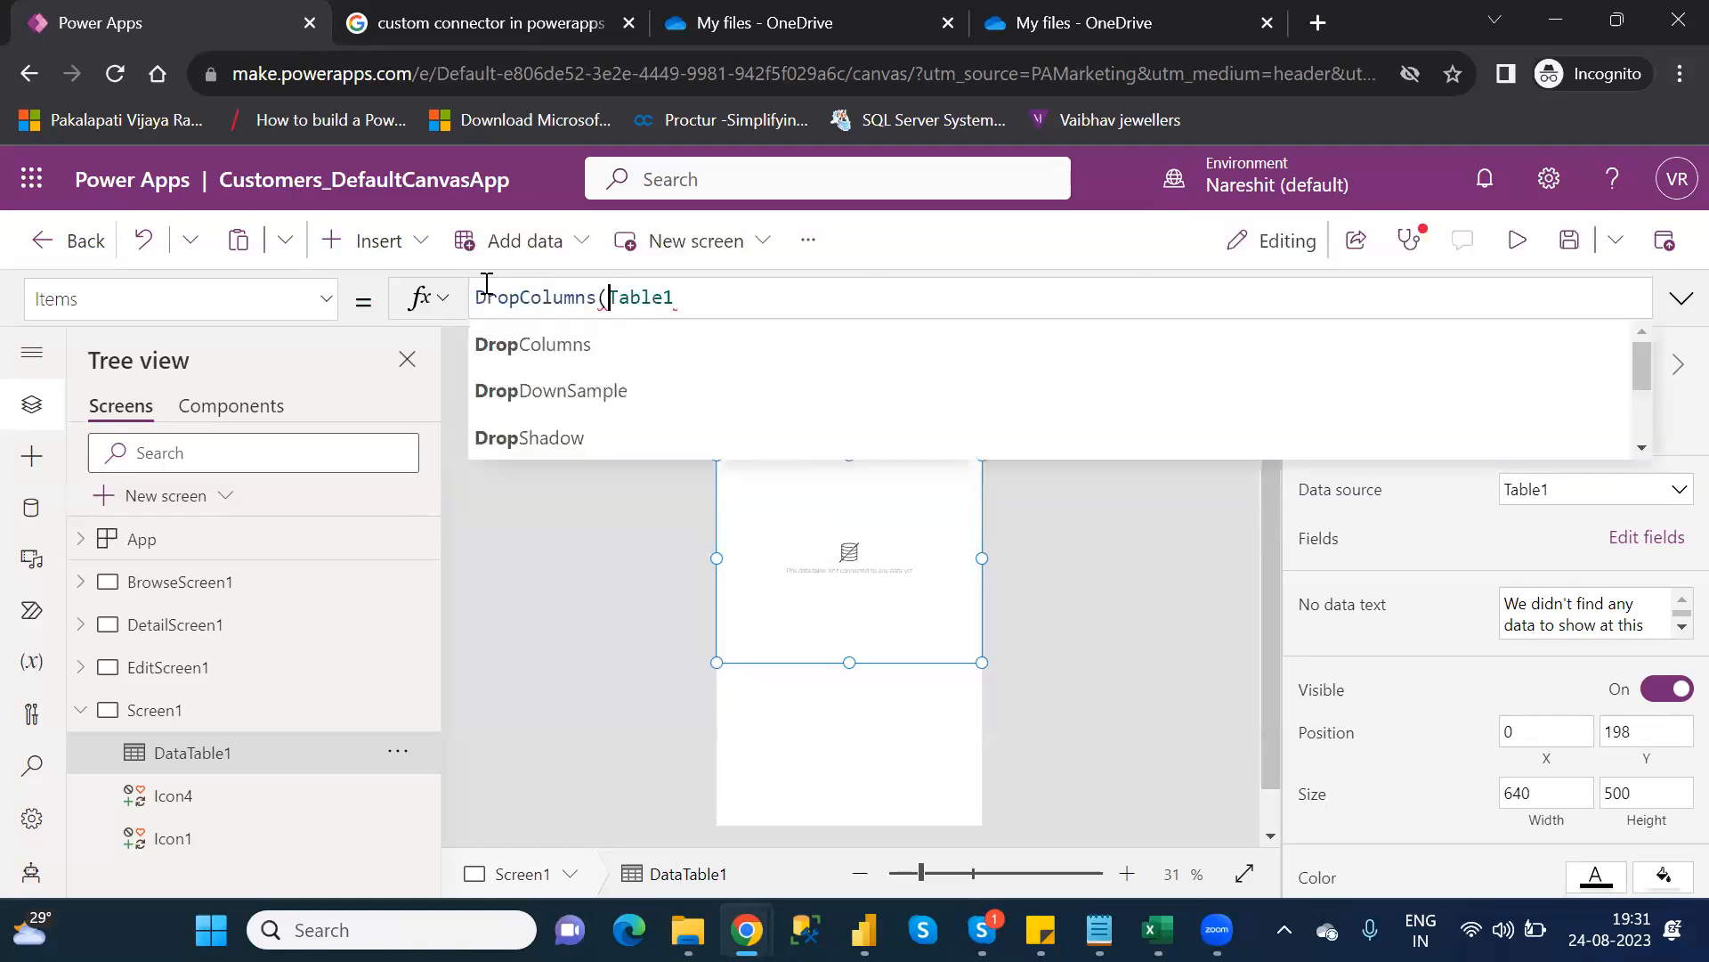
pyautogui.write('(')
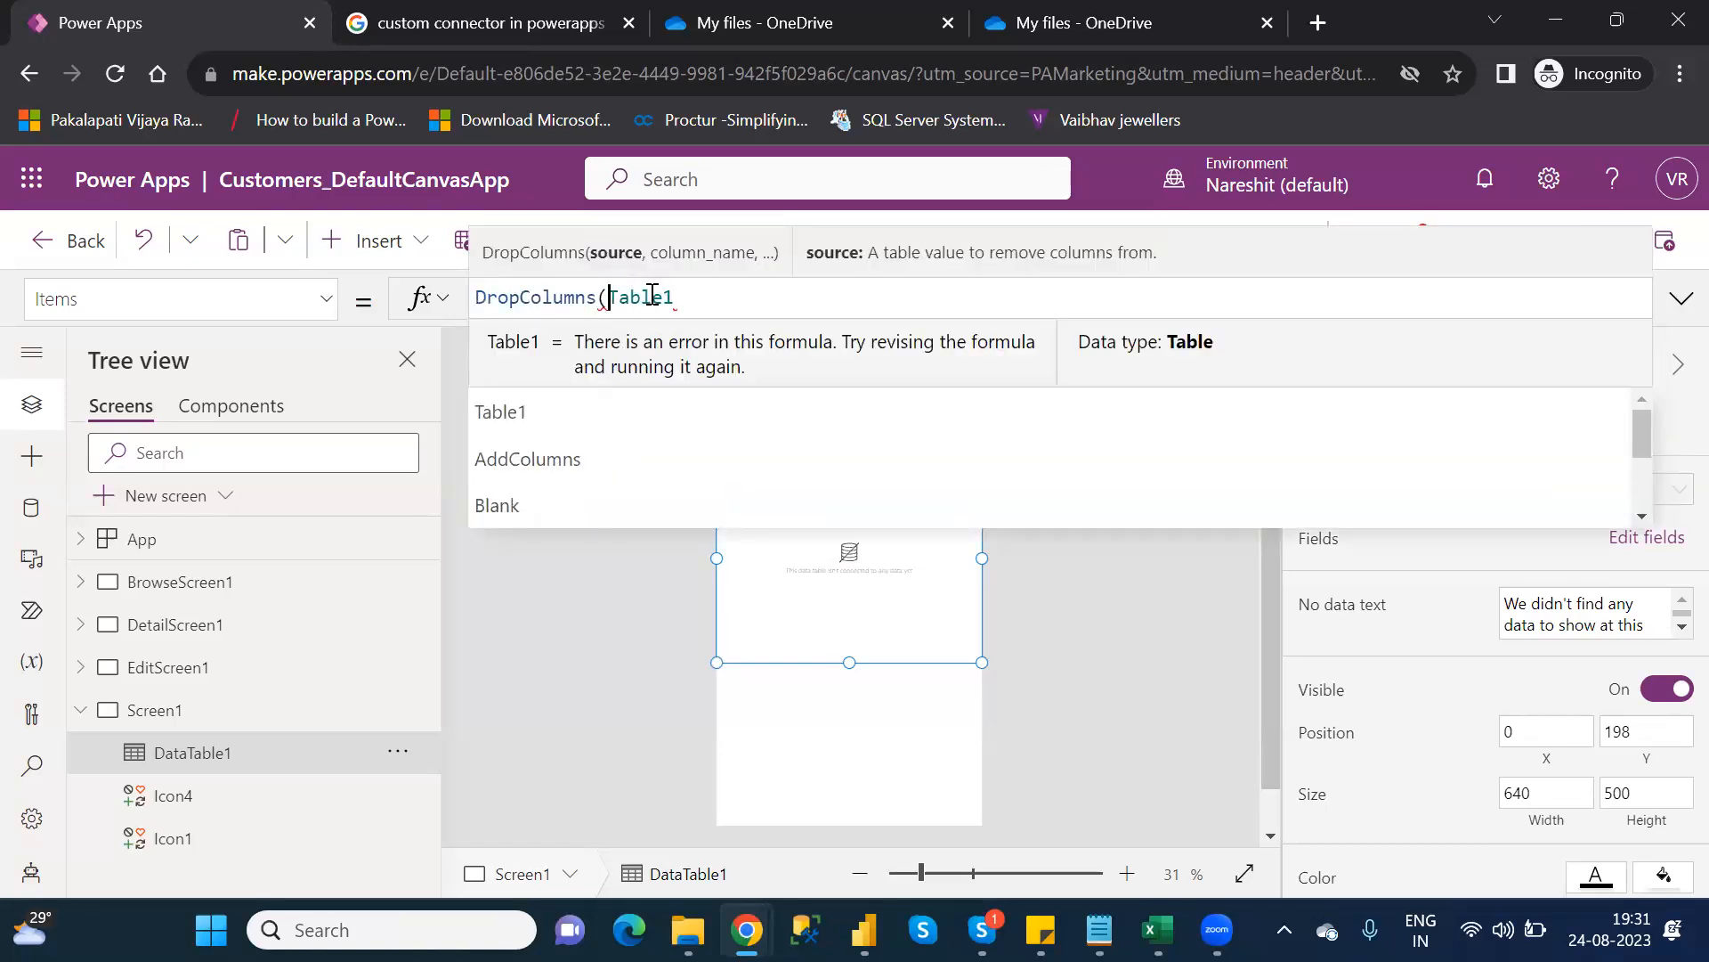
pyautogui.click(691, 296)
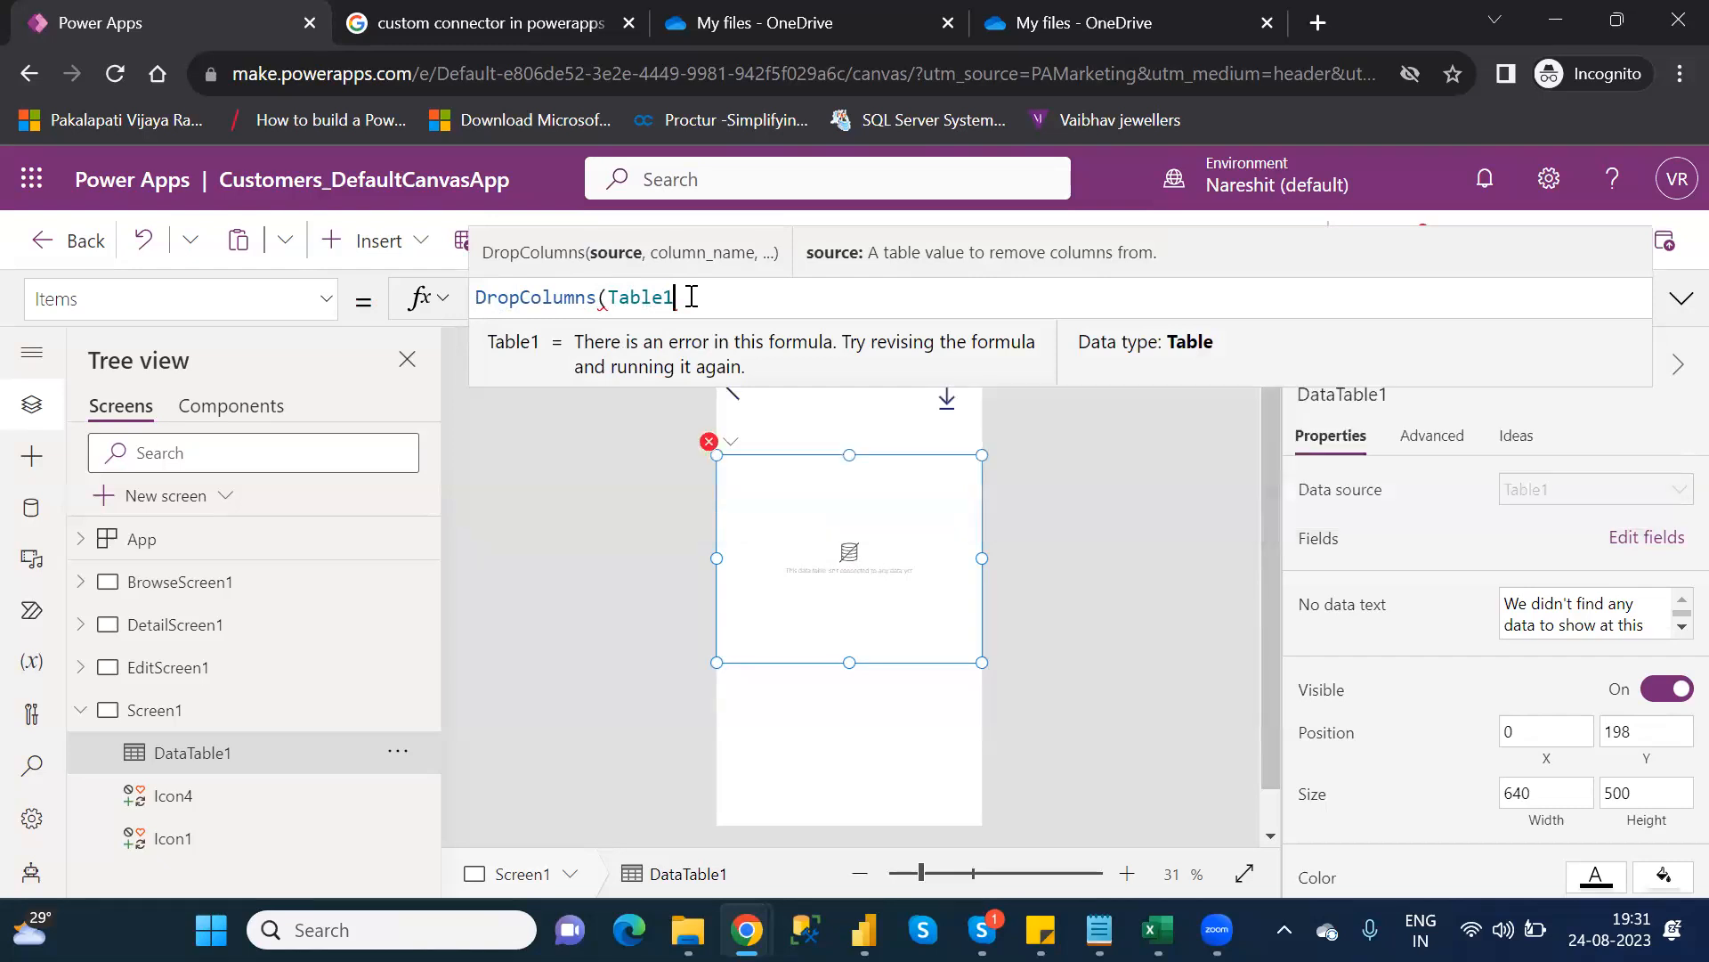
# Add "AgentName" and "CustomerNumber" as the columns to drop and close the parenthesis
pyautogui.write(',')
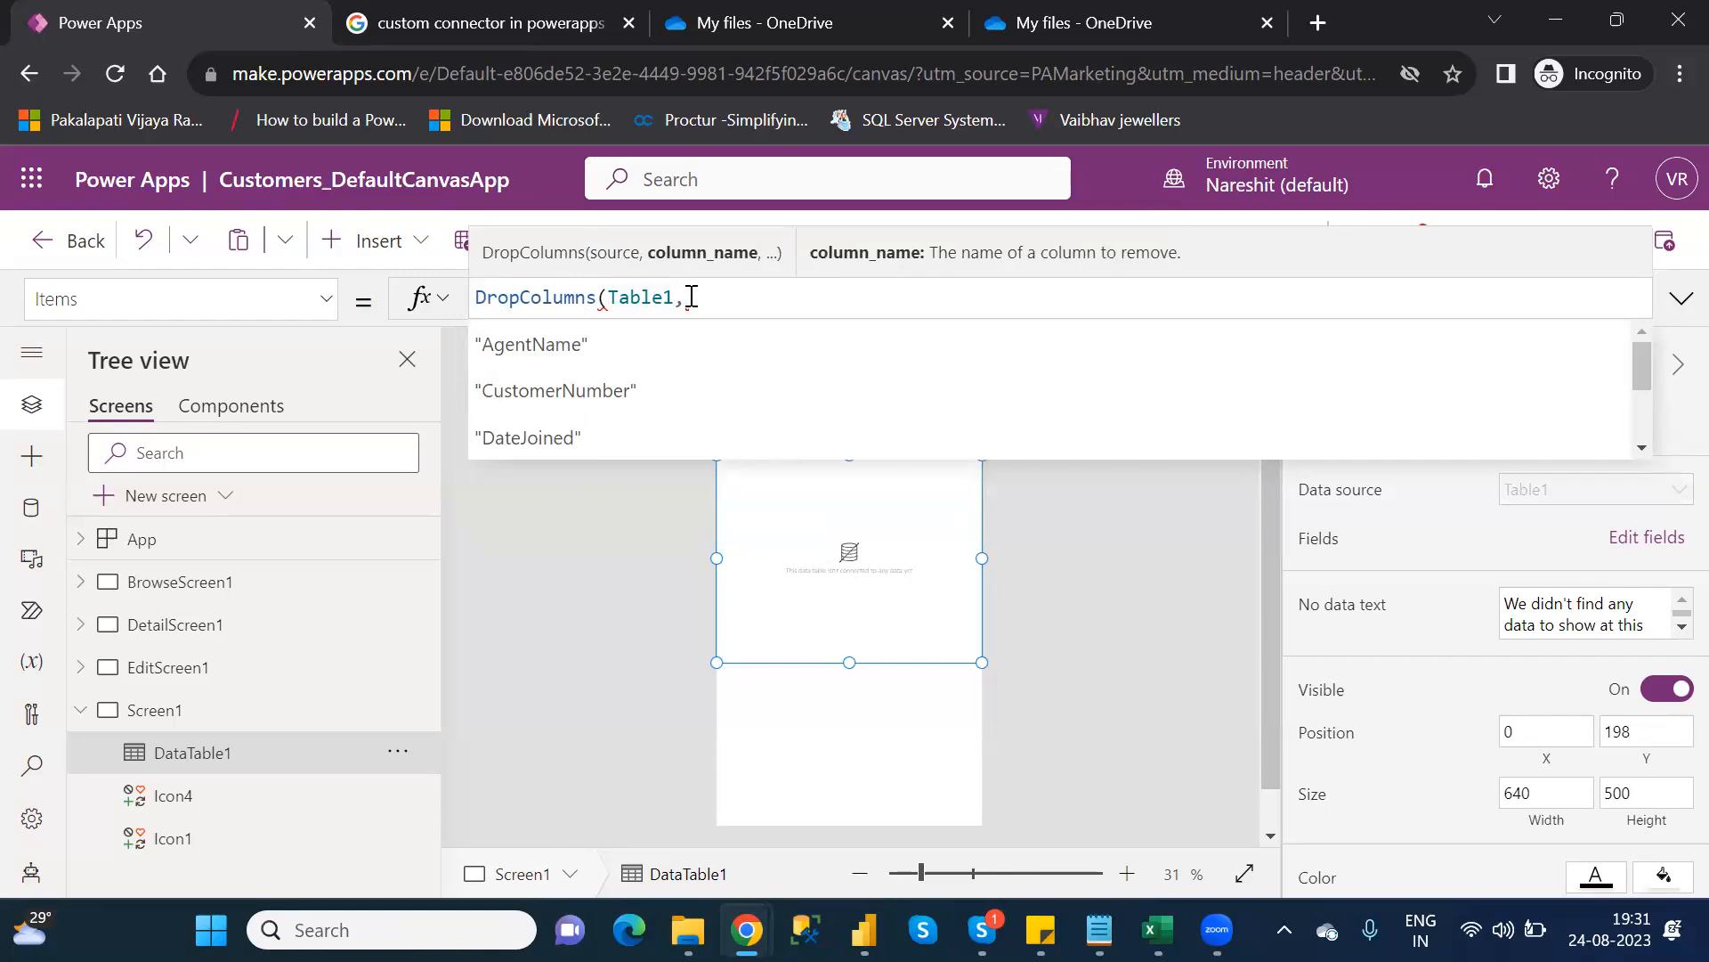
pyautogui.press('Down')
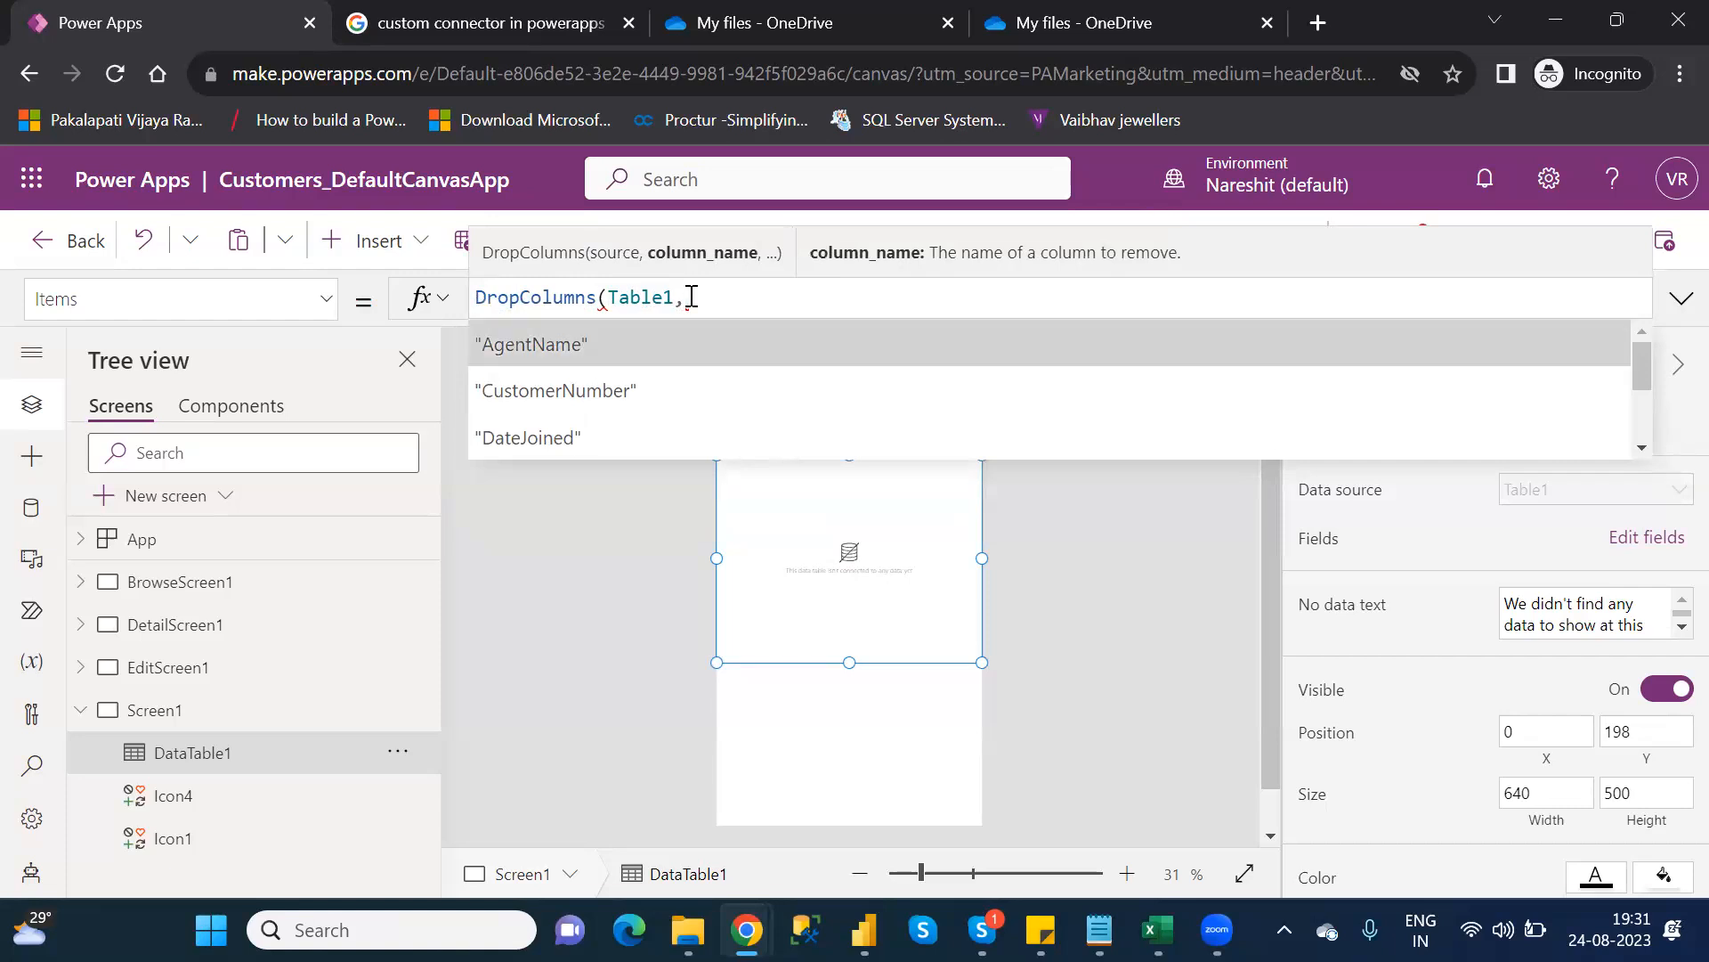
pyautogui.press('Tab')
pyautogui.write(',')
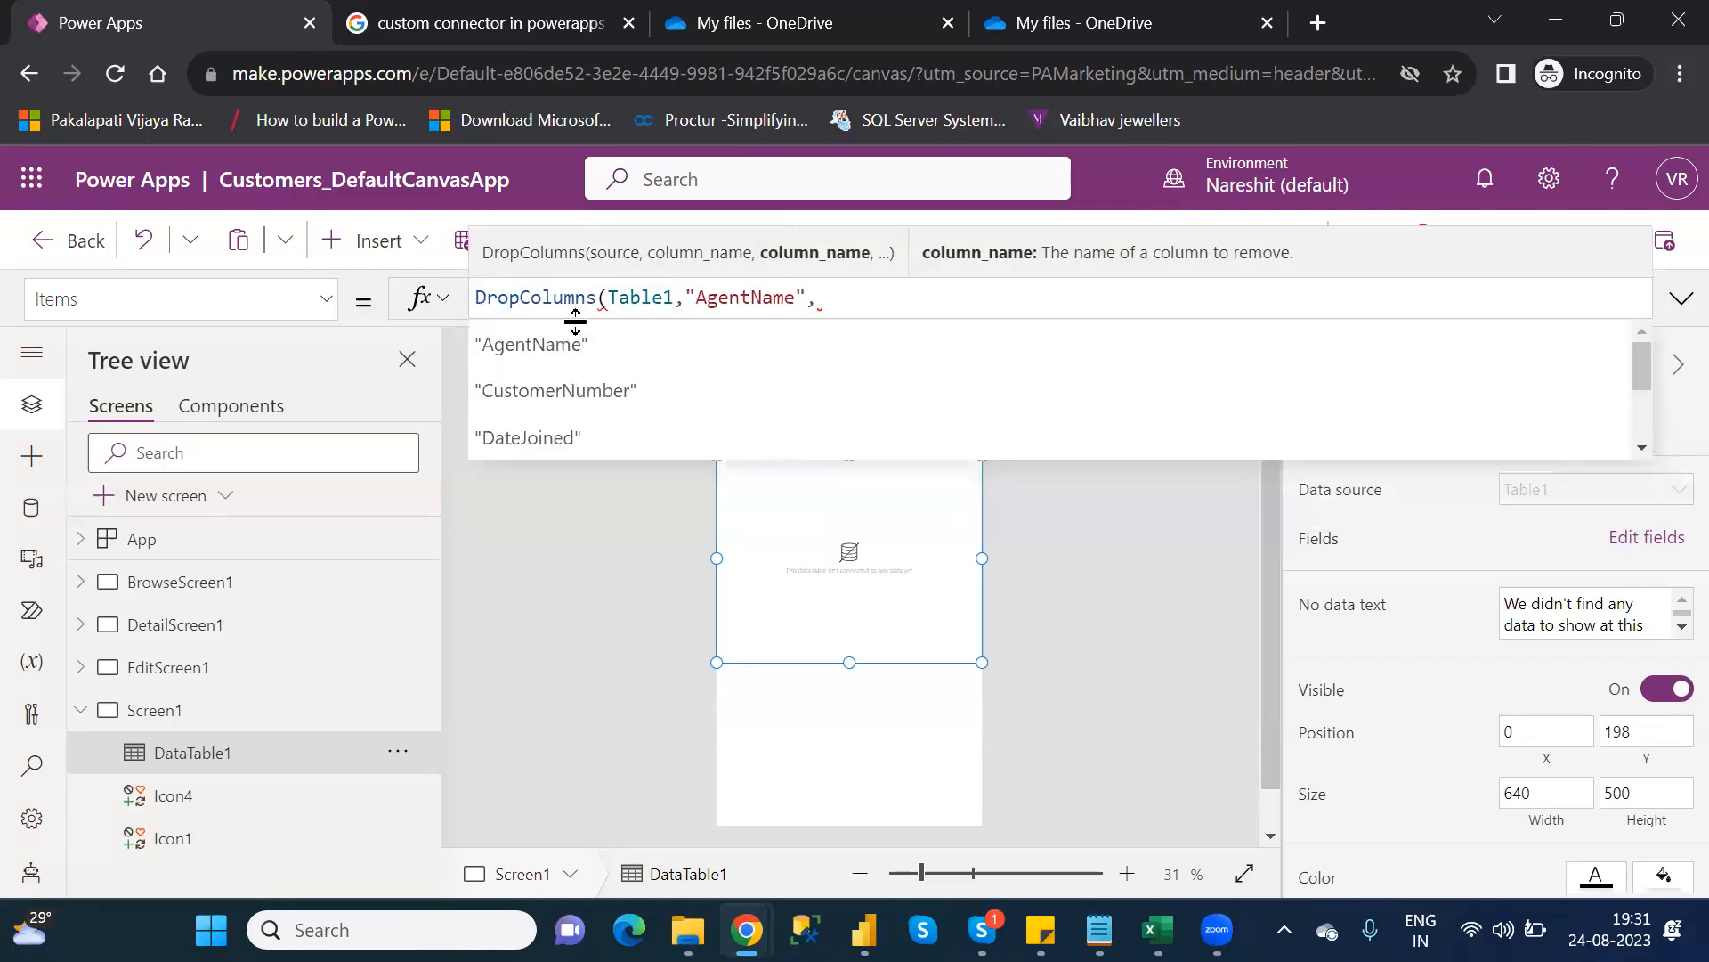
pyautogui.click(523, 399)
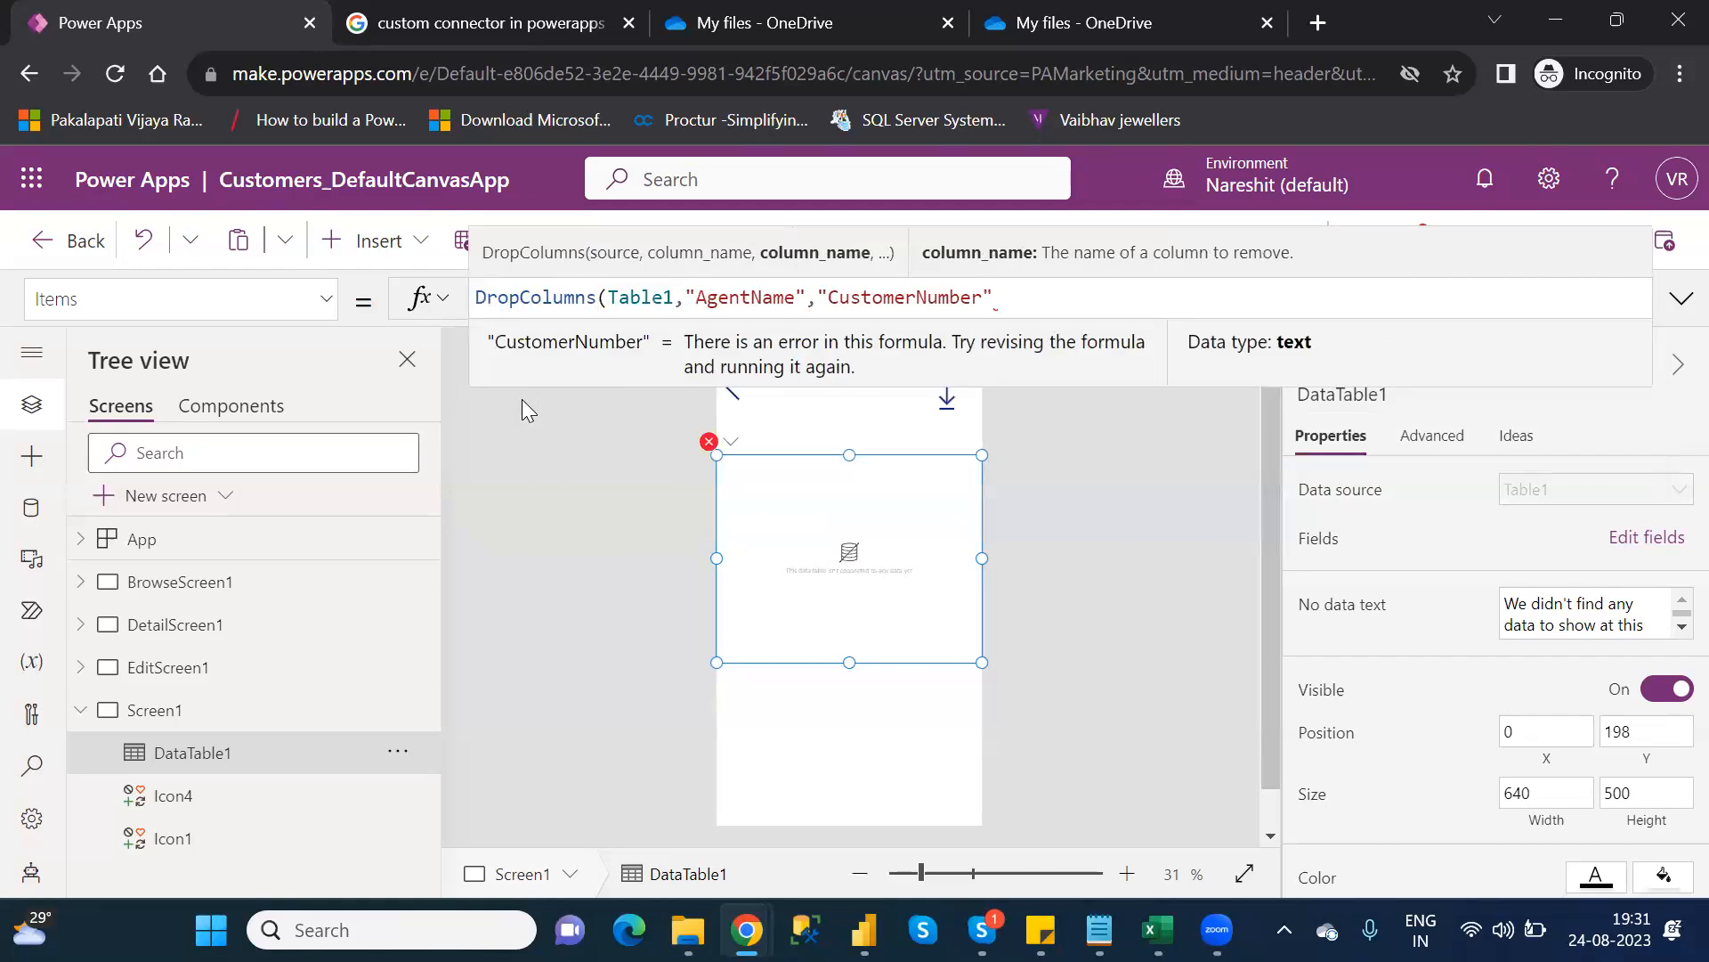
pyautogui.write(',')
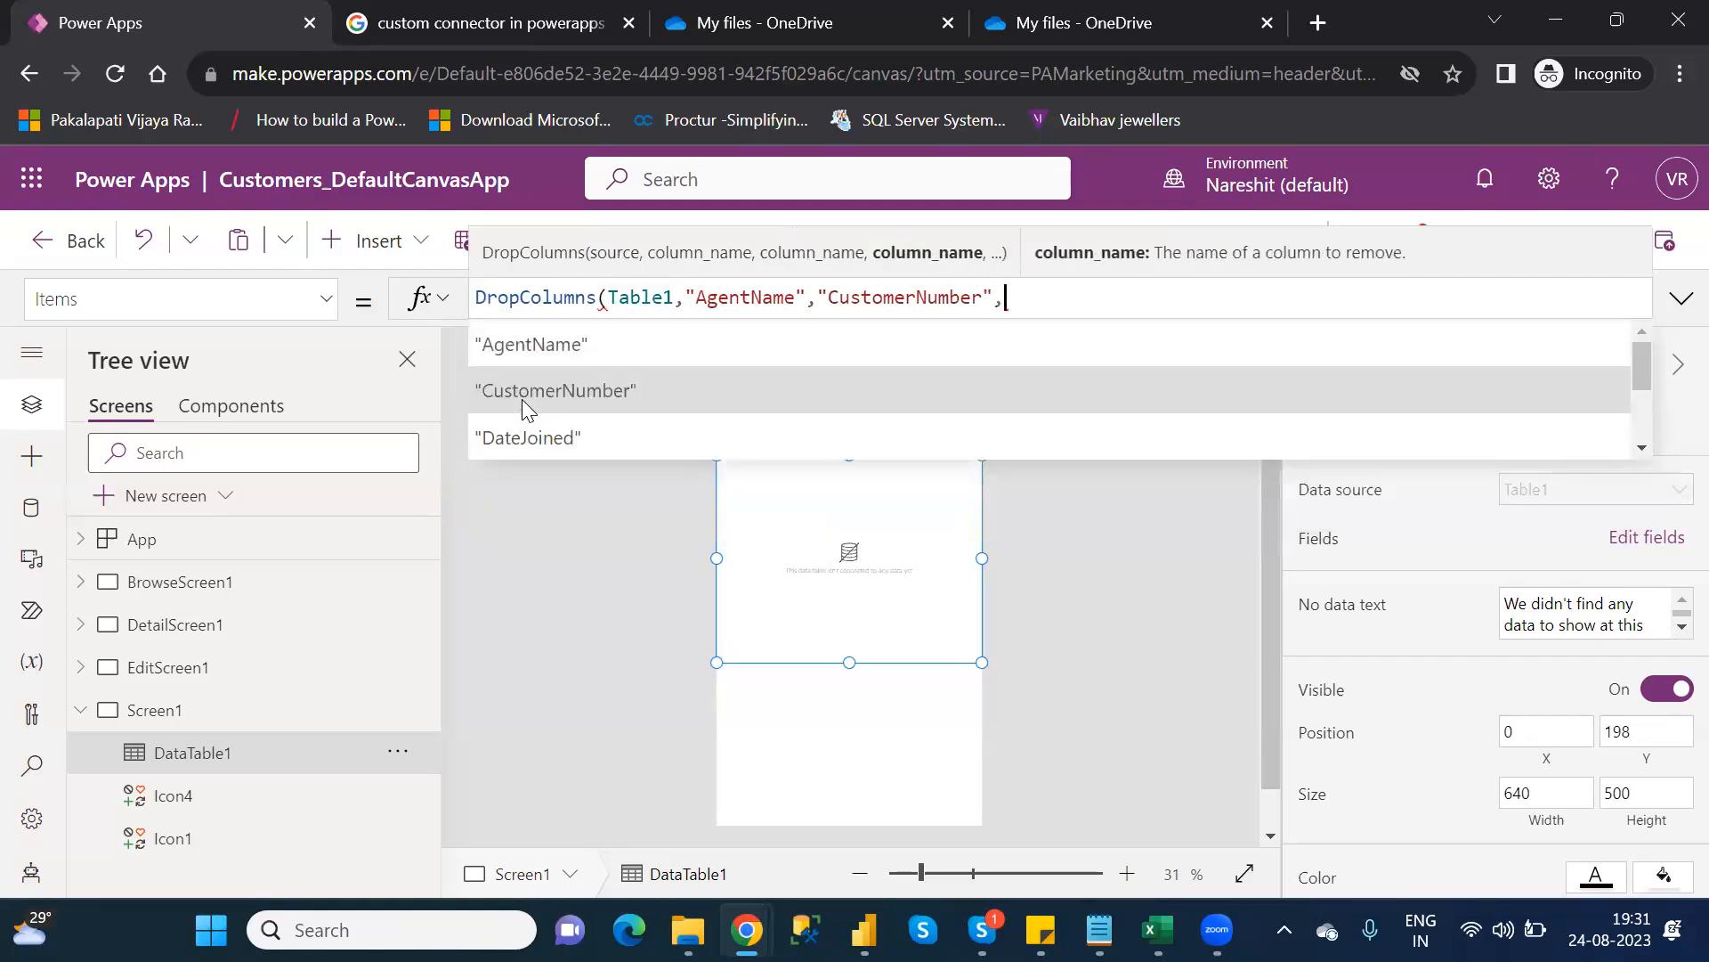
pyautogui.press('BackSpace')
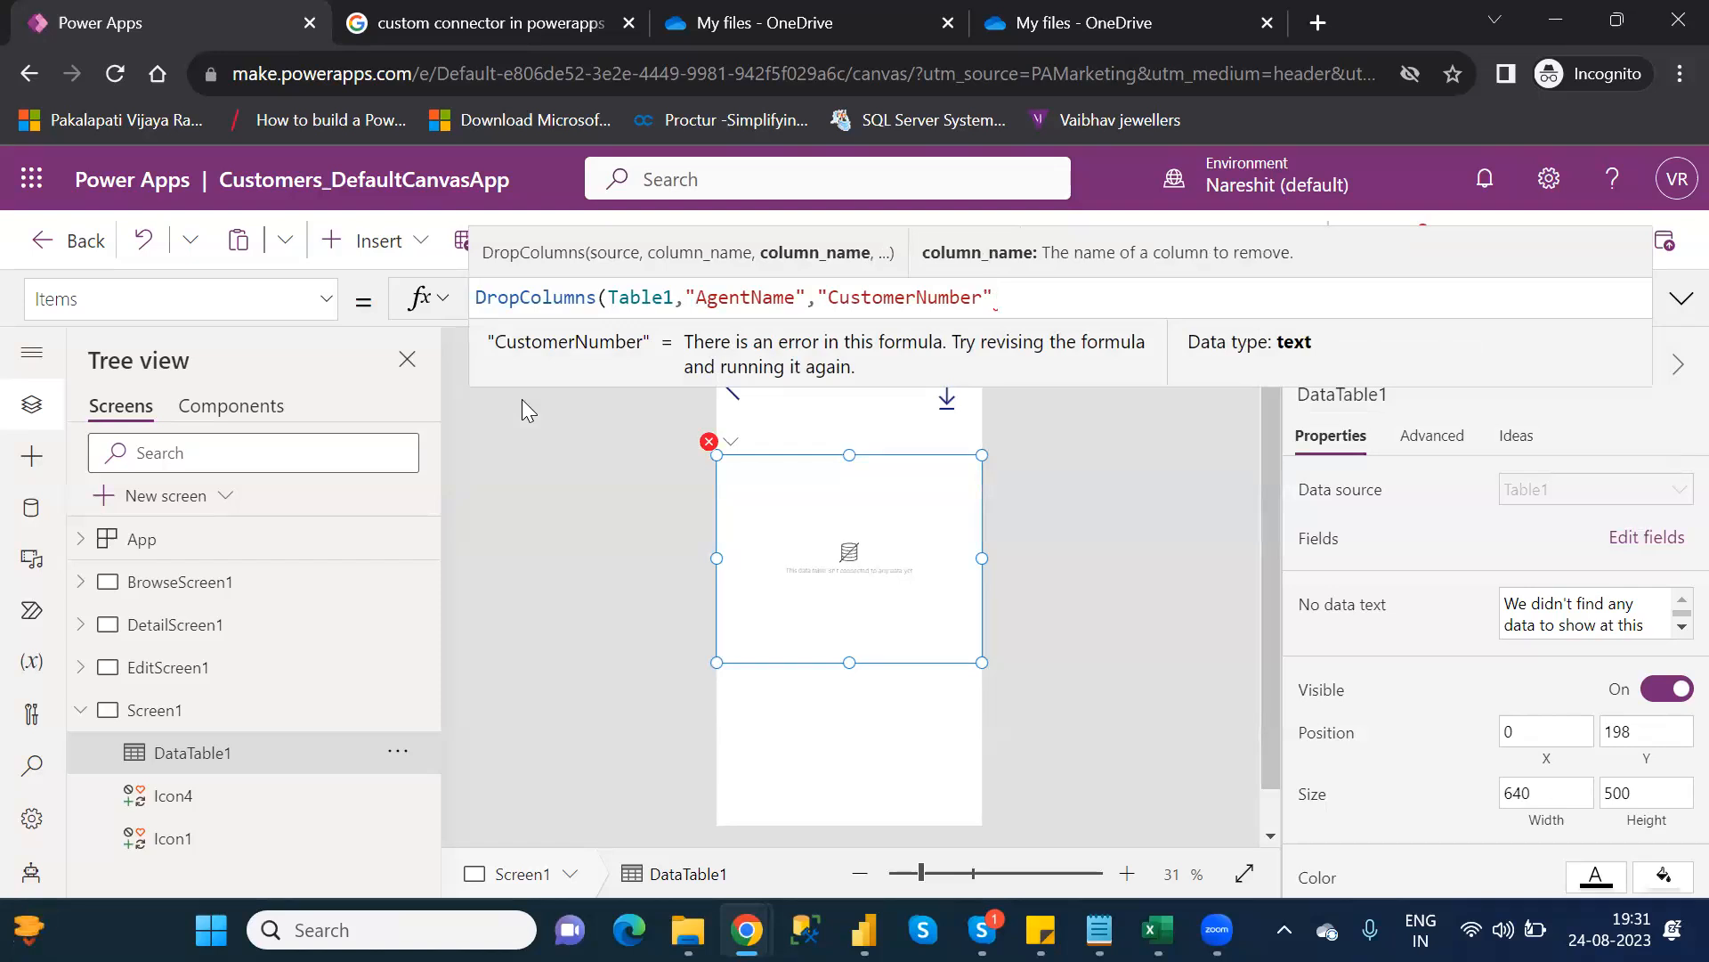
pyautogui.write(')')
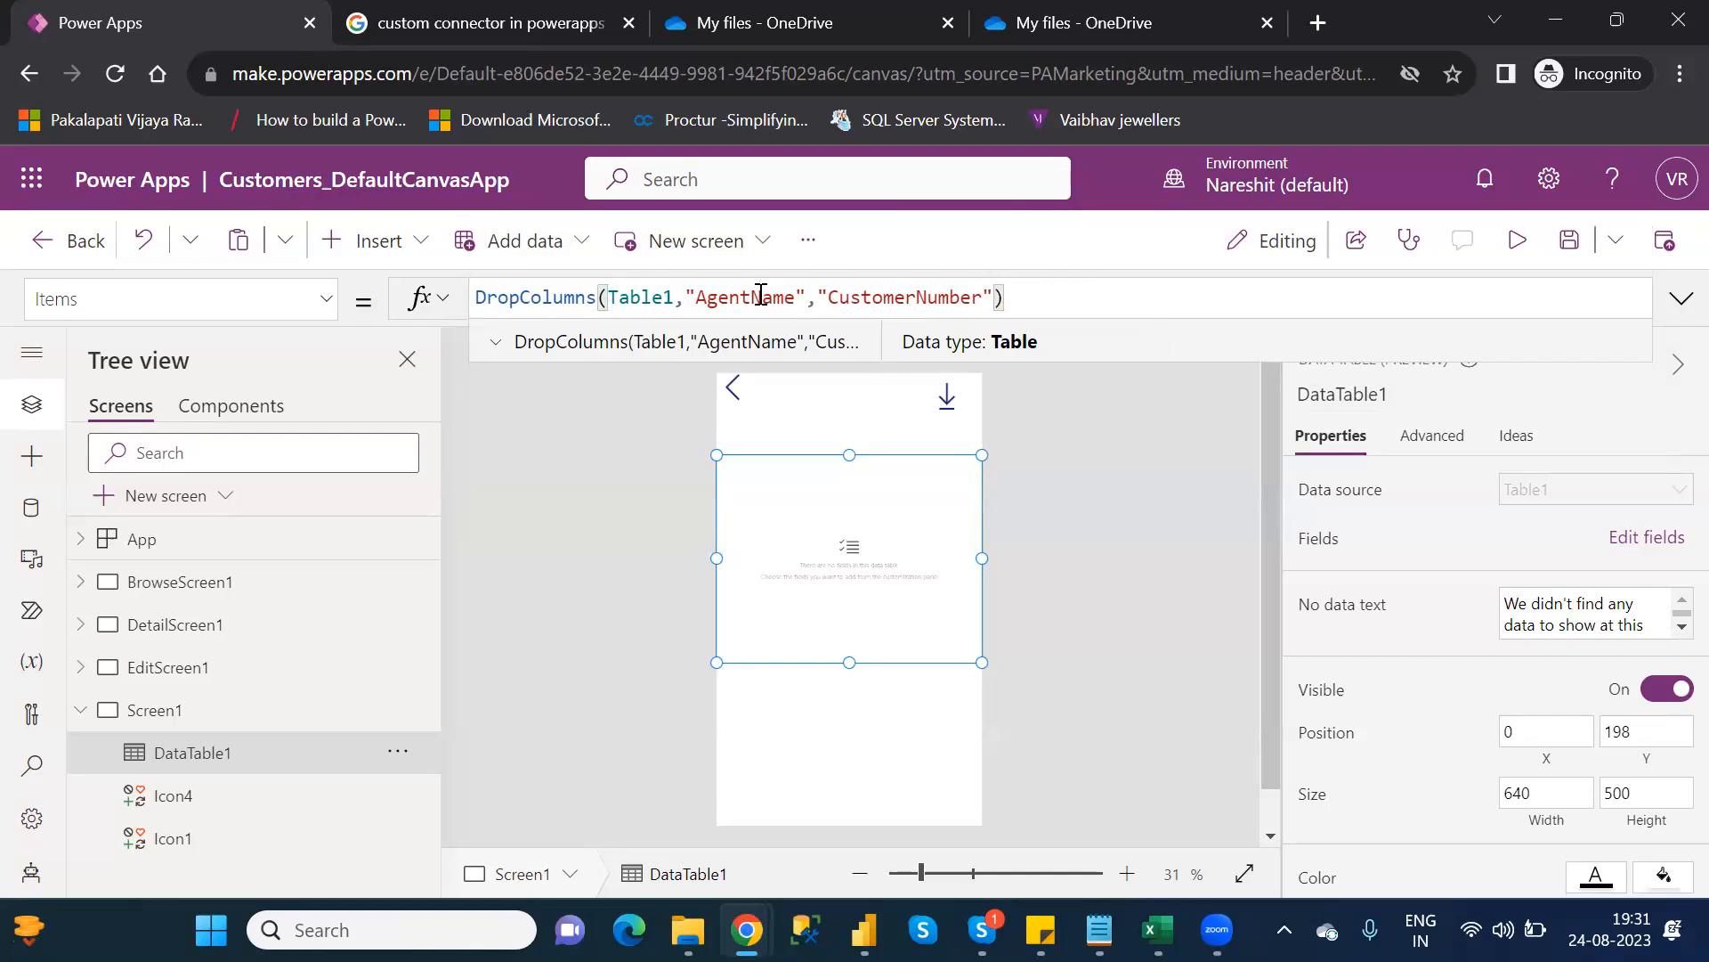
# Open the data table's Edit fields list and try searching fields for 'age' and 'cus'
pyautogui.click(1643, 538)
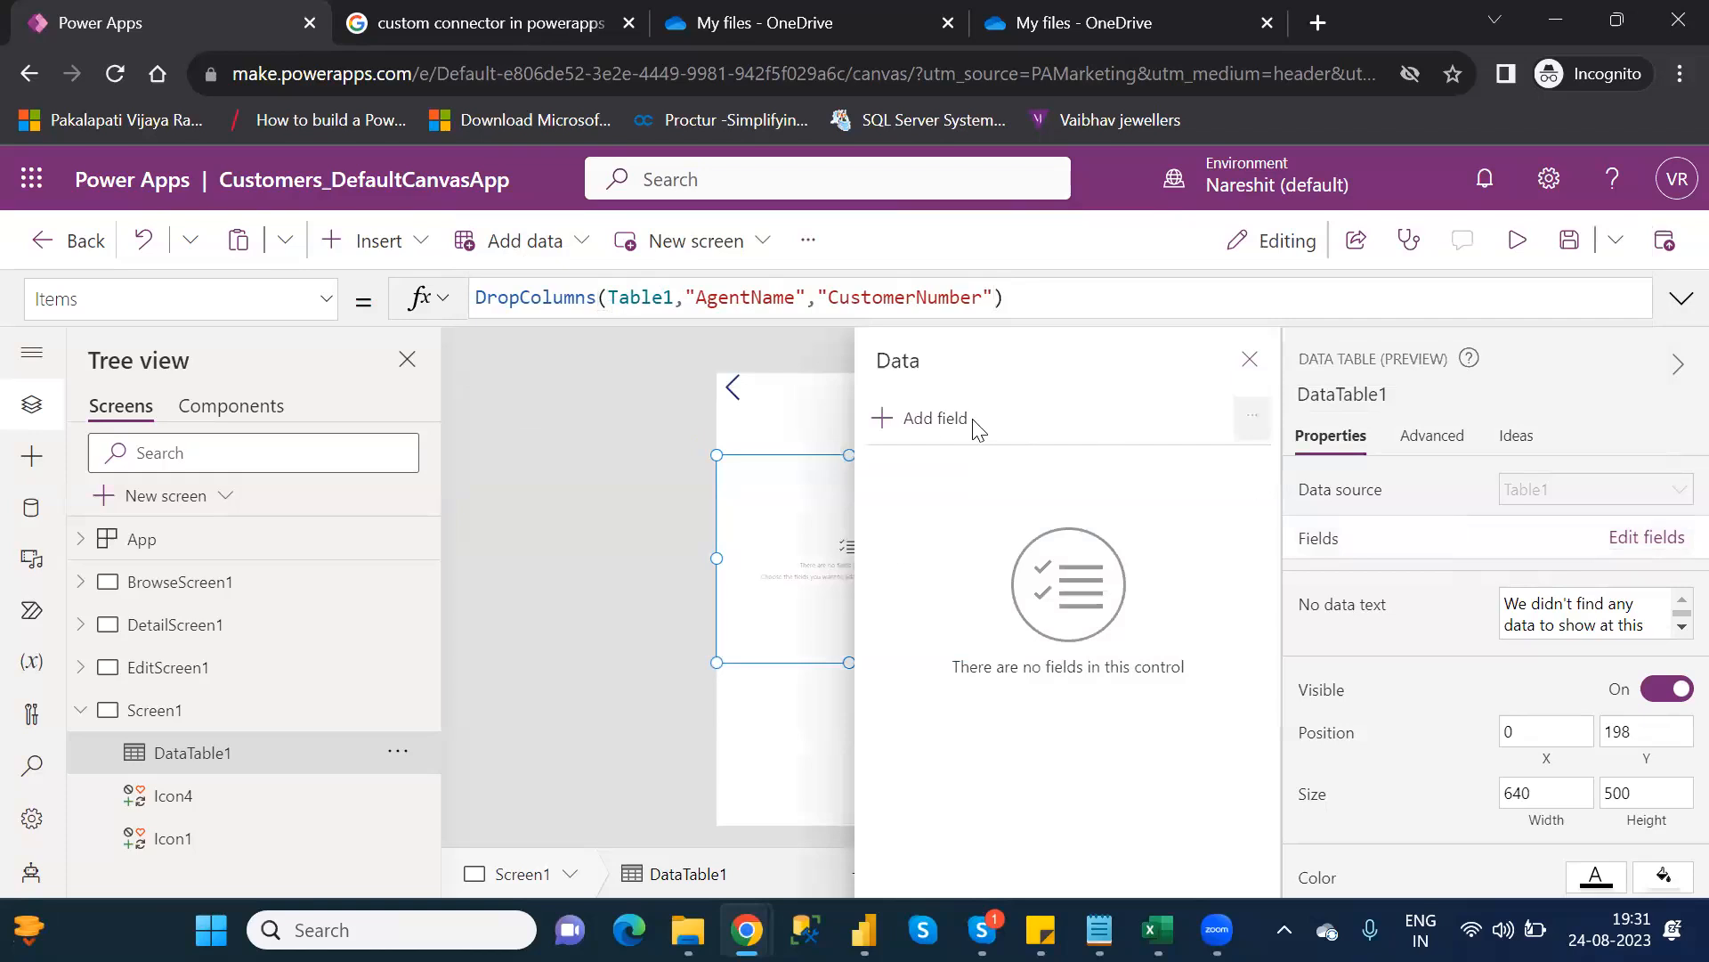
pyautogui.click(946, 424)
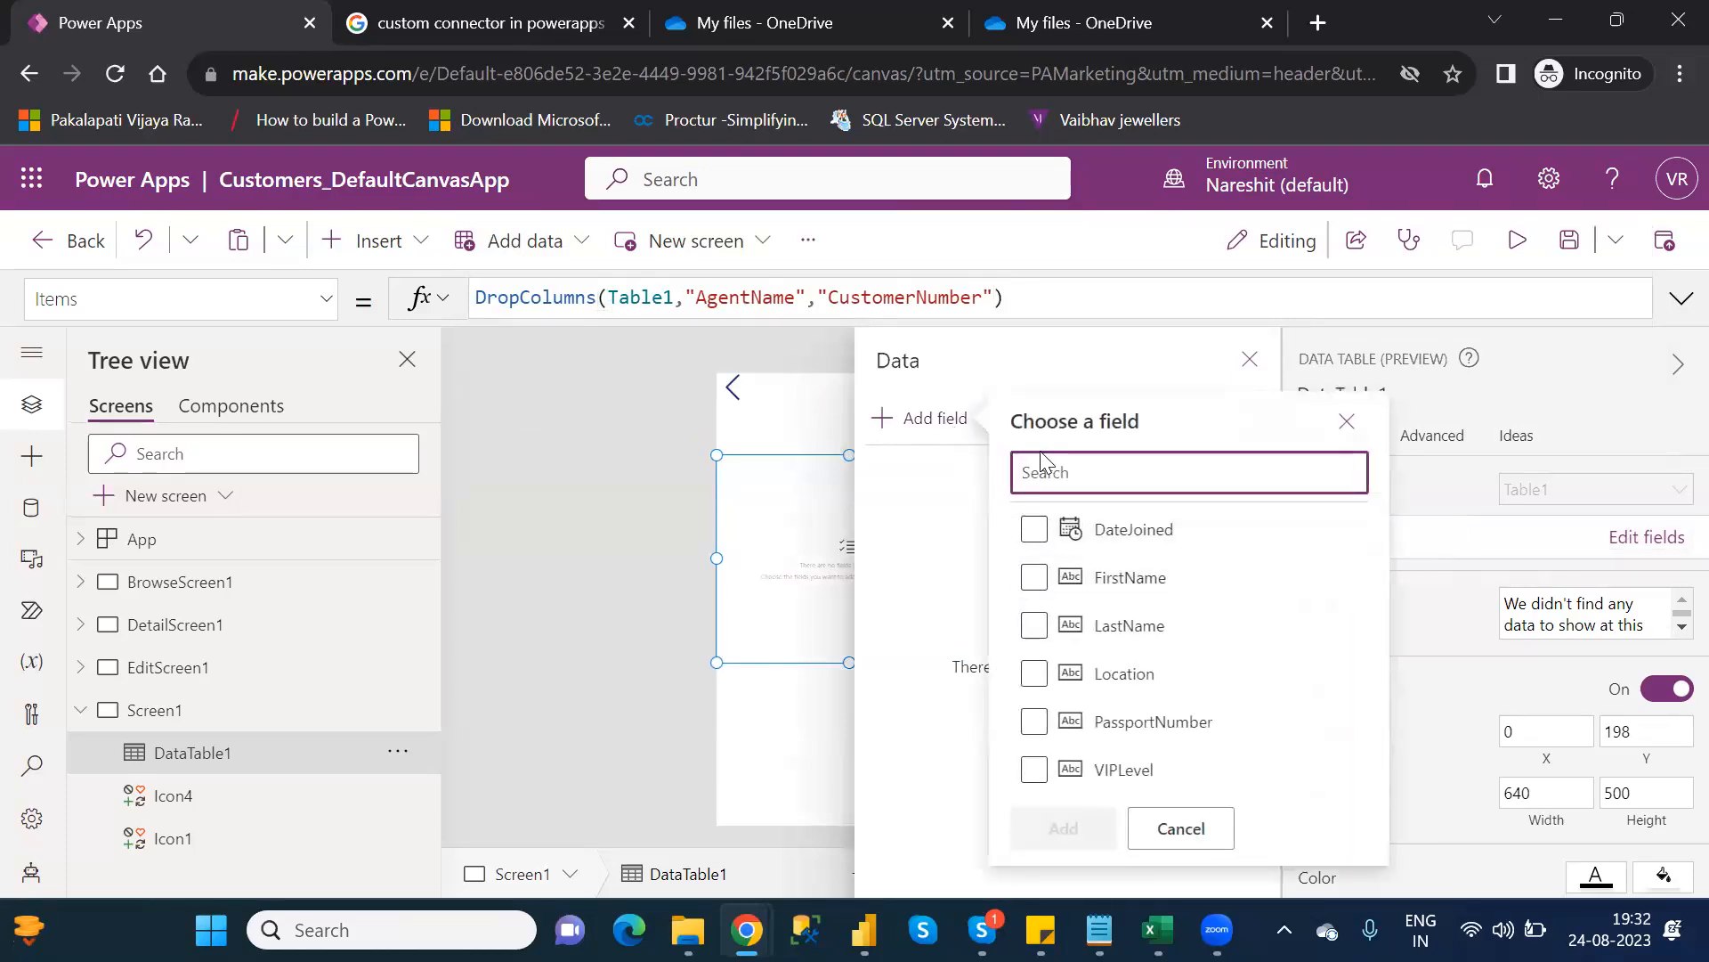
pyautogui.write('age')
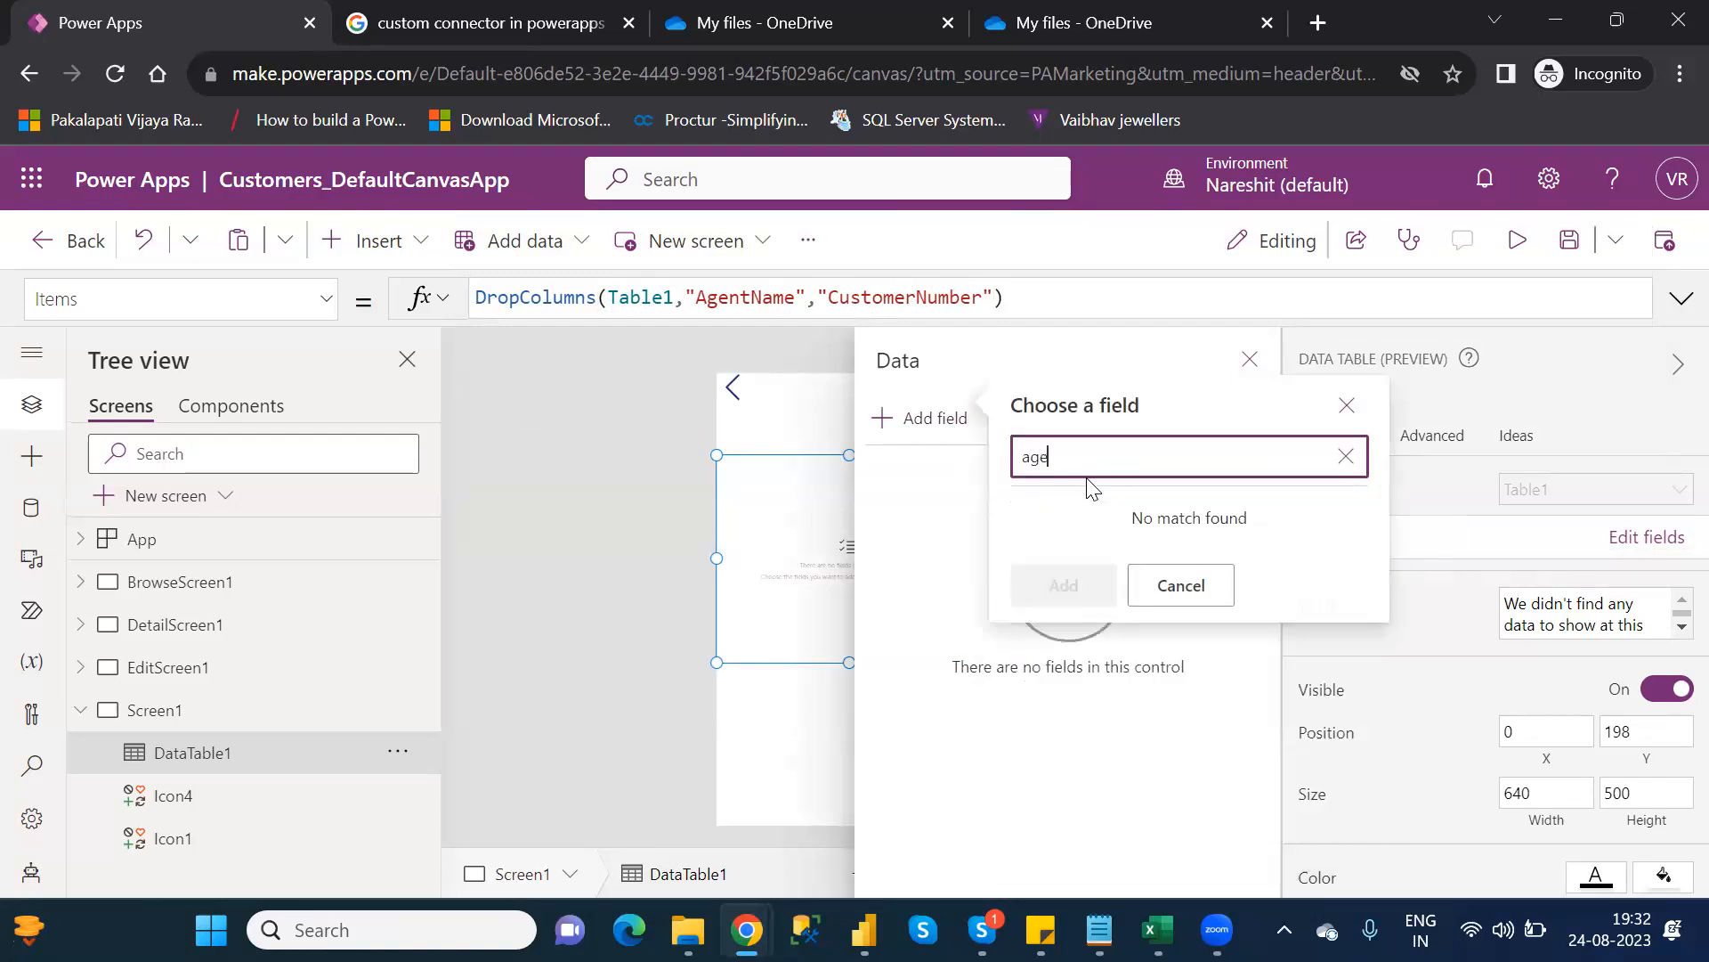
pyautogui.press('BackSpace')
pyautogui.press('BackSpace')
pyautogui.press('BackSpace')
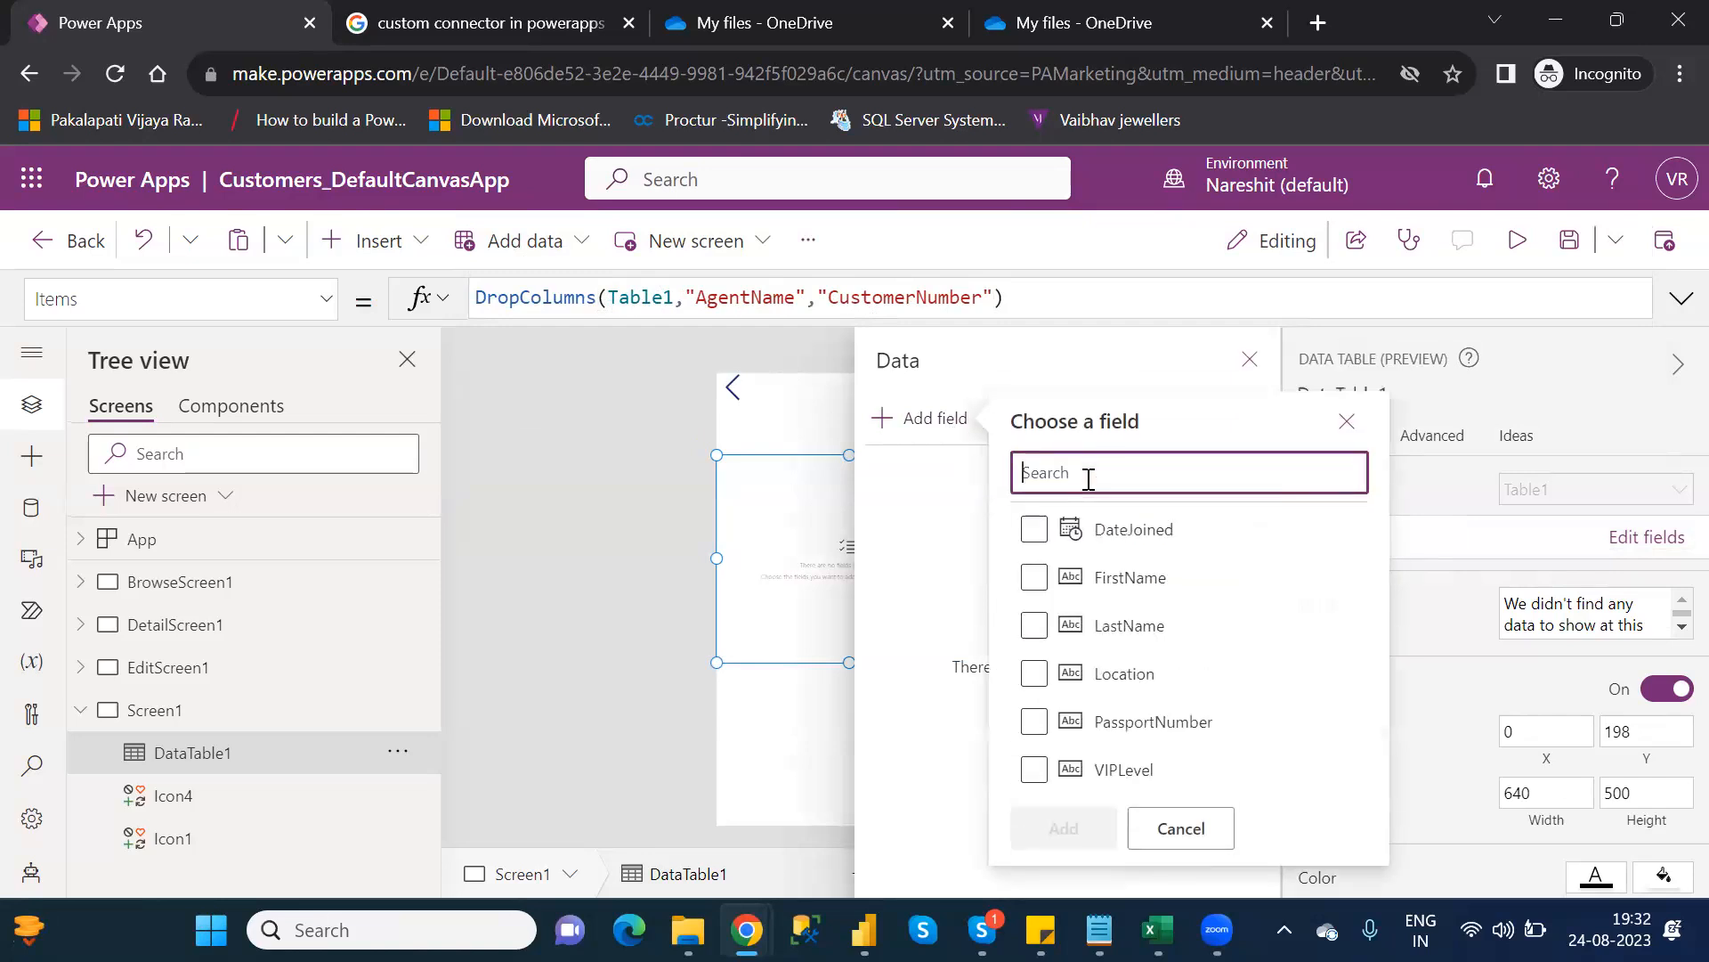
pyautogui.write('cus')
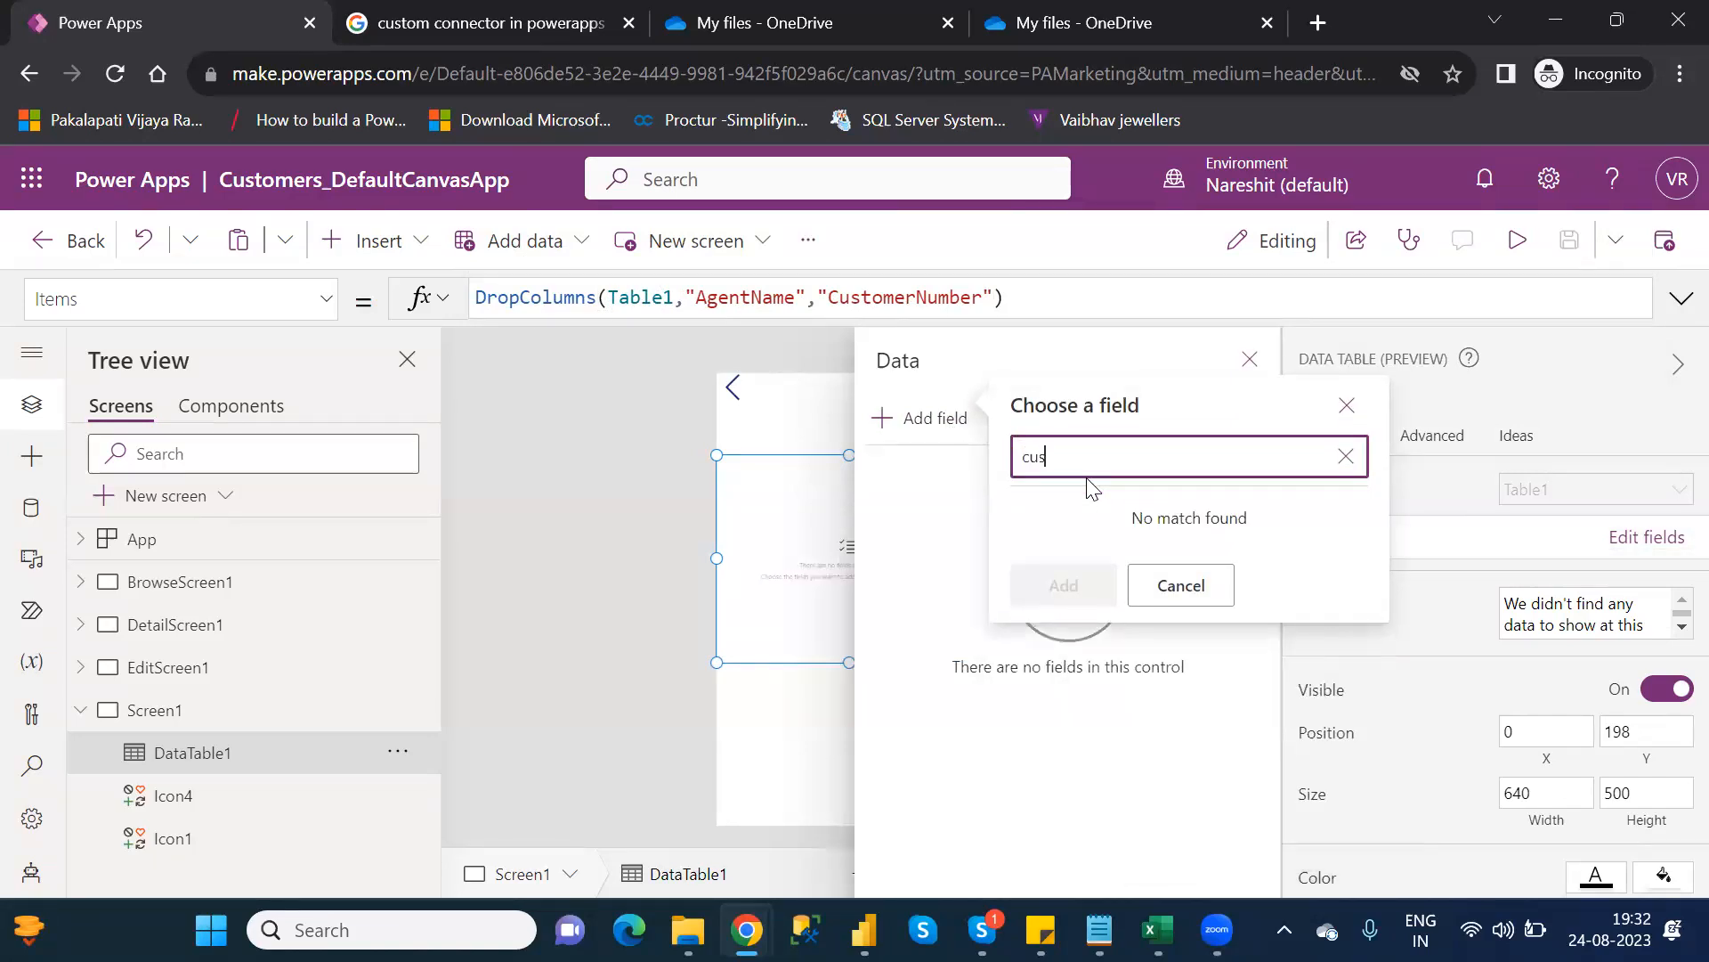
pyautogui.press('BackSpace')
pyautogui.press('BackSpace')
pyautogui.press('BackSpace')
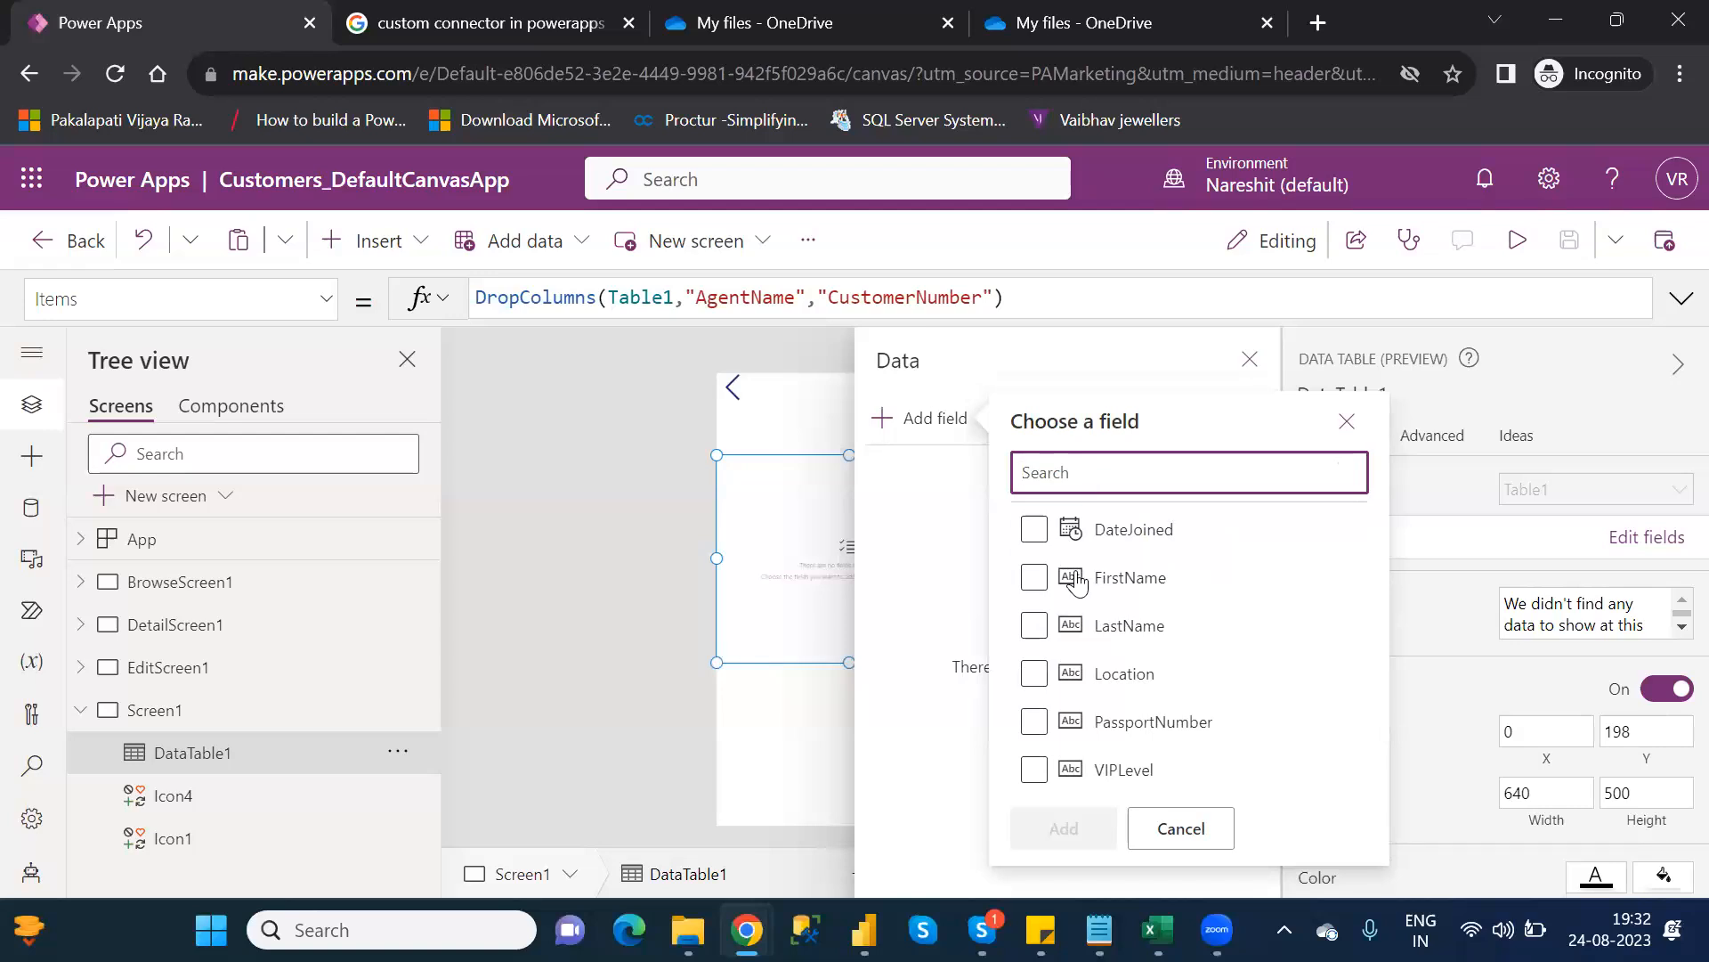
# Add FirstName, LastName, Location and PassportNumber fields to DataTable1, then highlight the dropped column names
pyautogui.click(1034, 577)
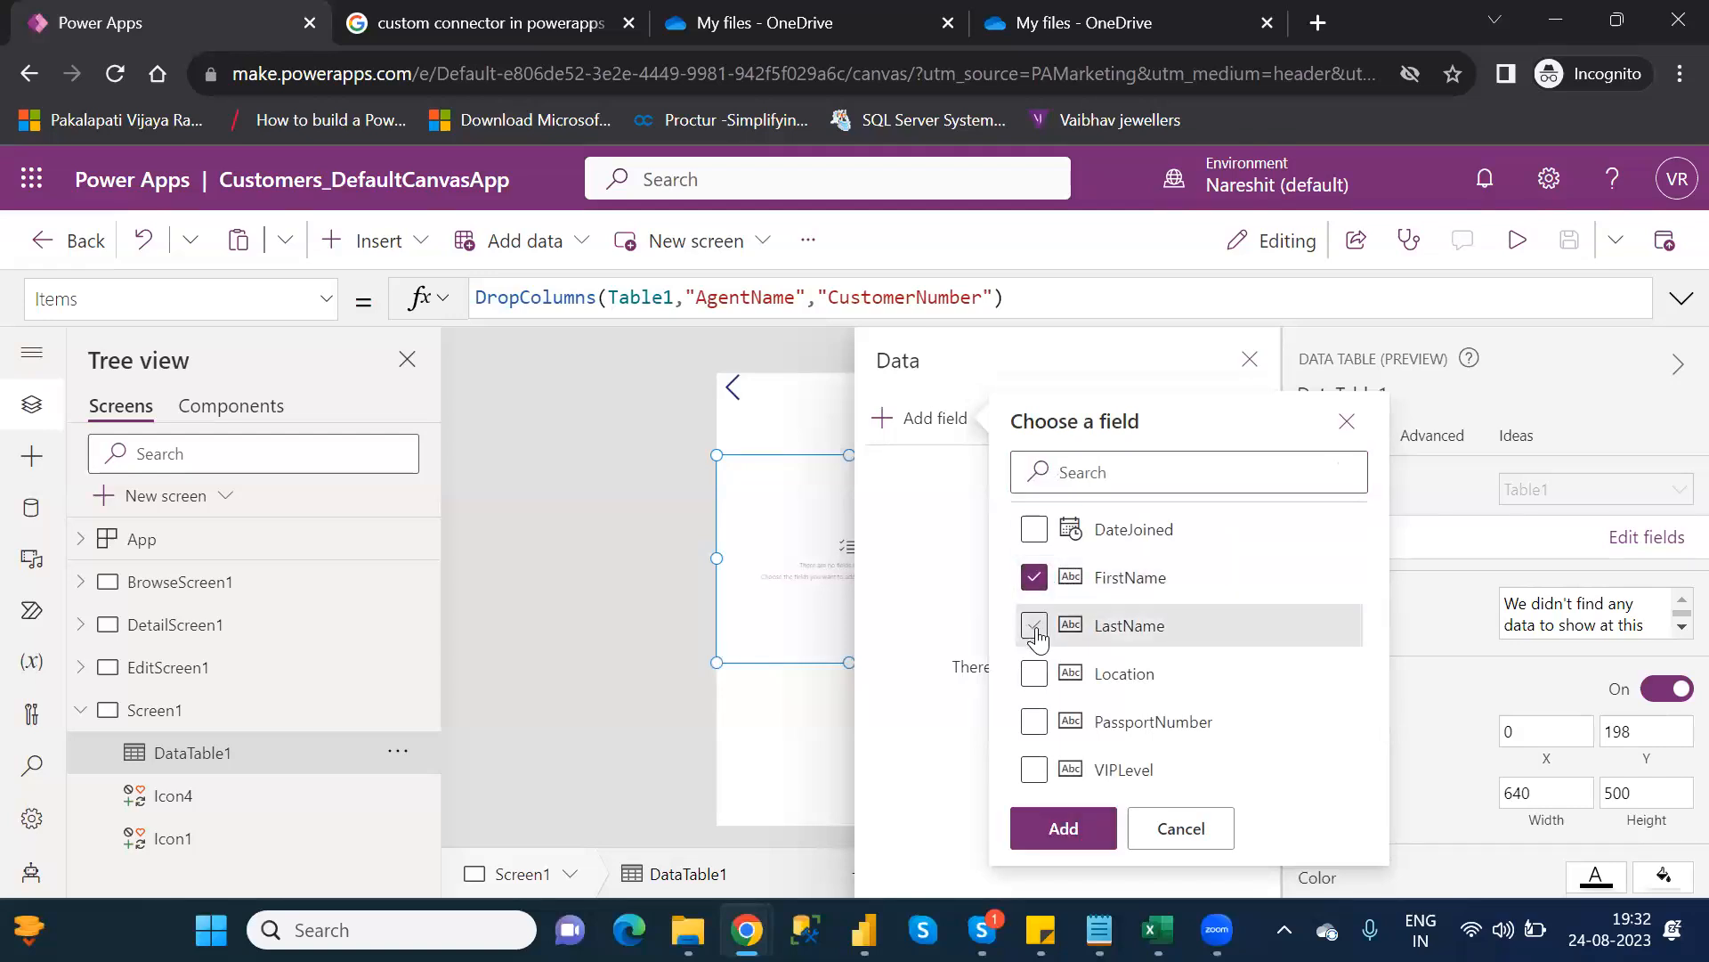
pyautogui.click(1036, 630)
pyautogui.click(1033, 683)
pyautogui.click(1034, 722)
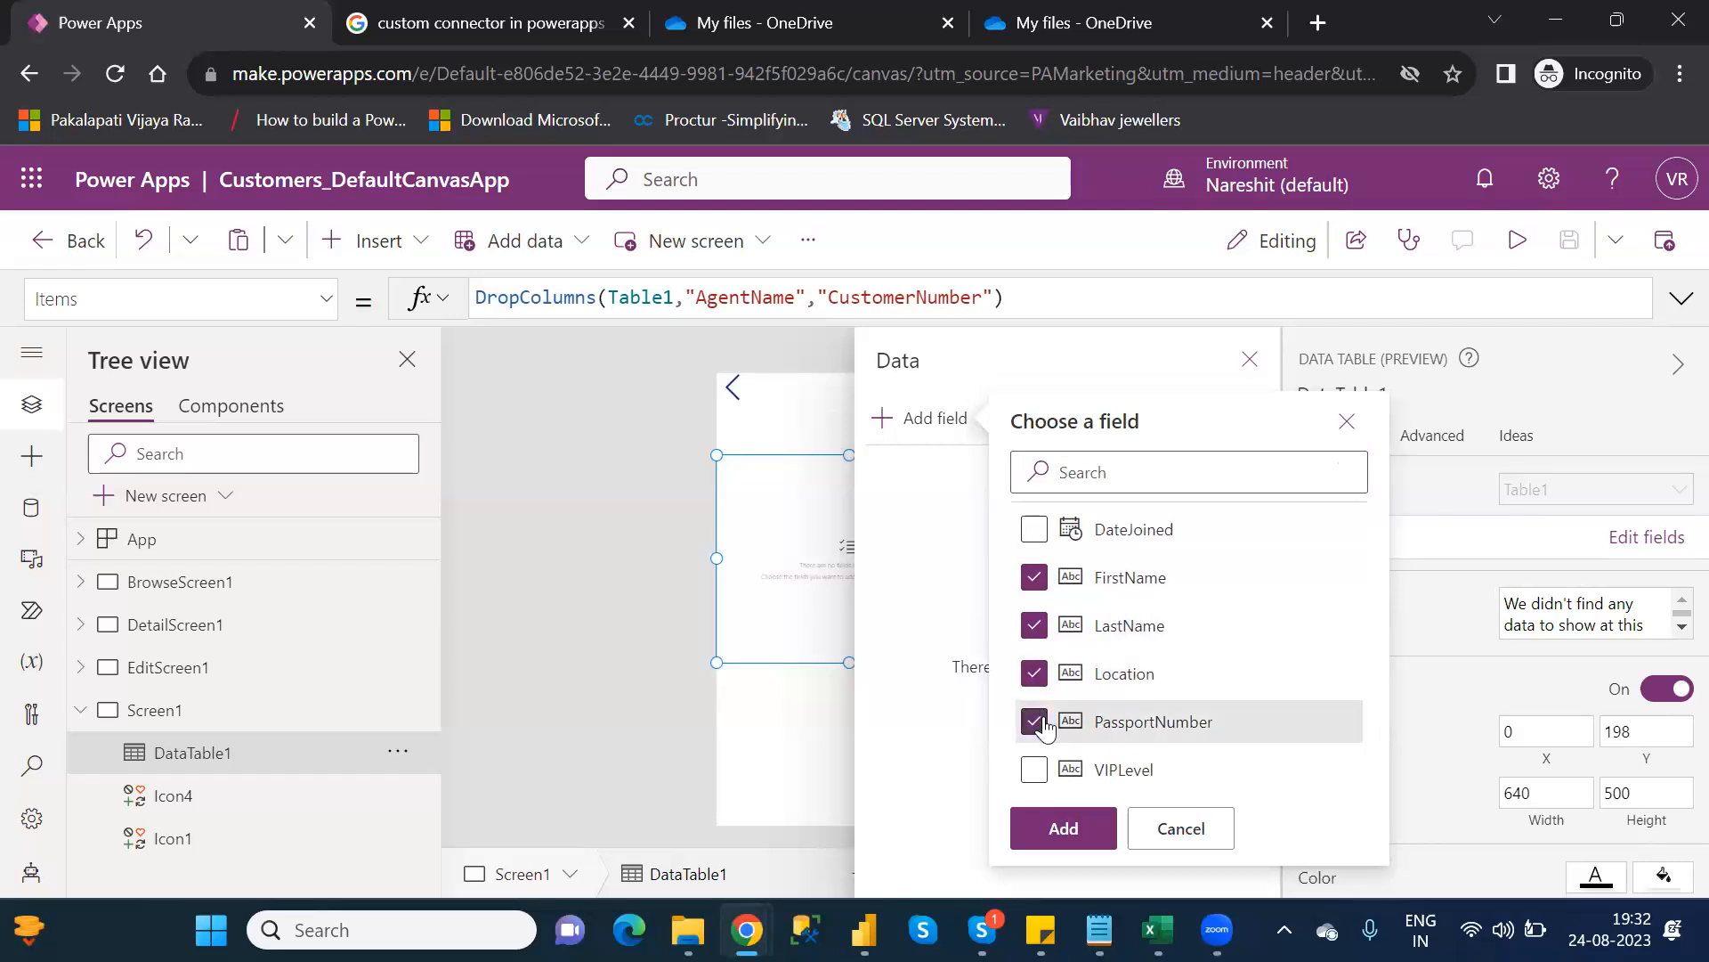
pyautogui.click(1072, 822)
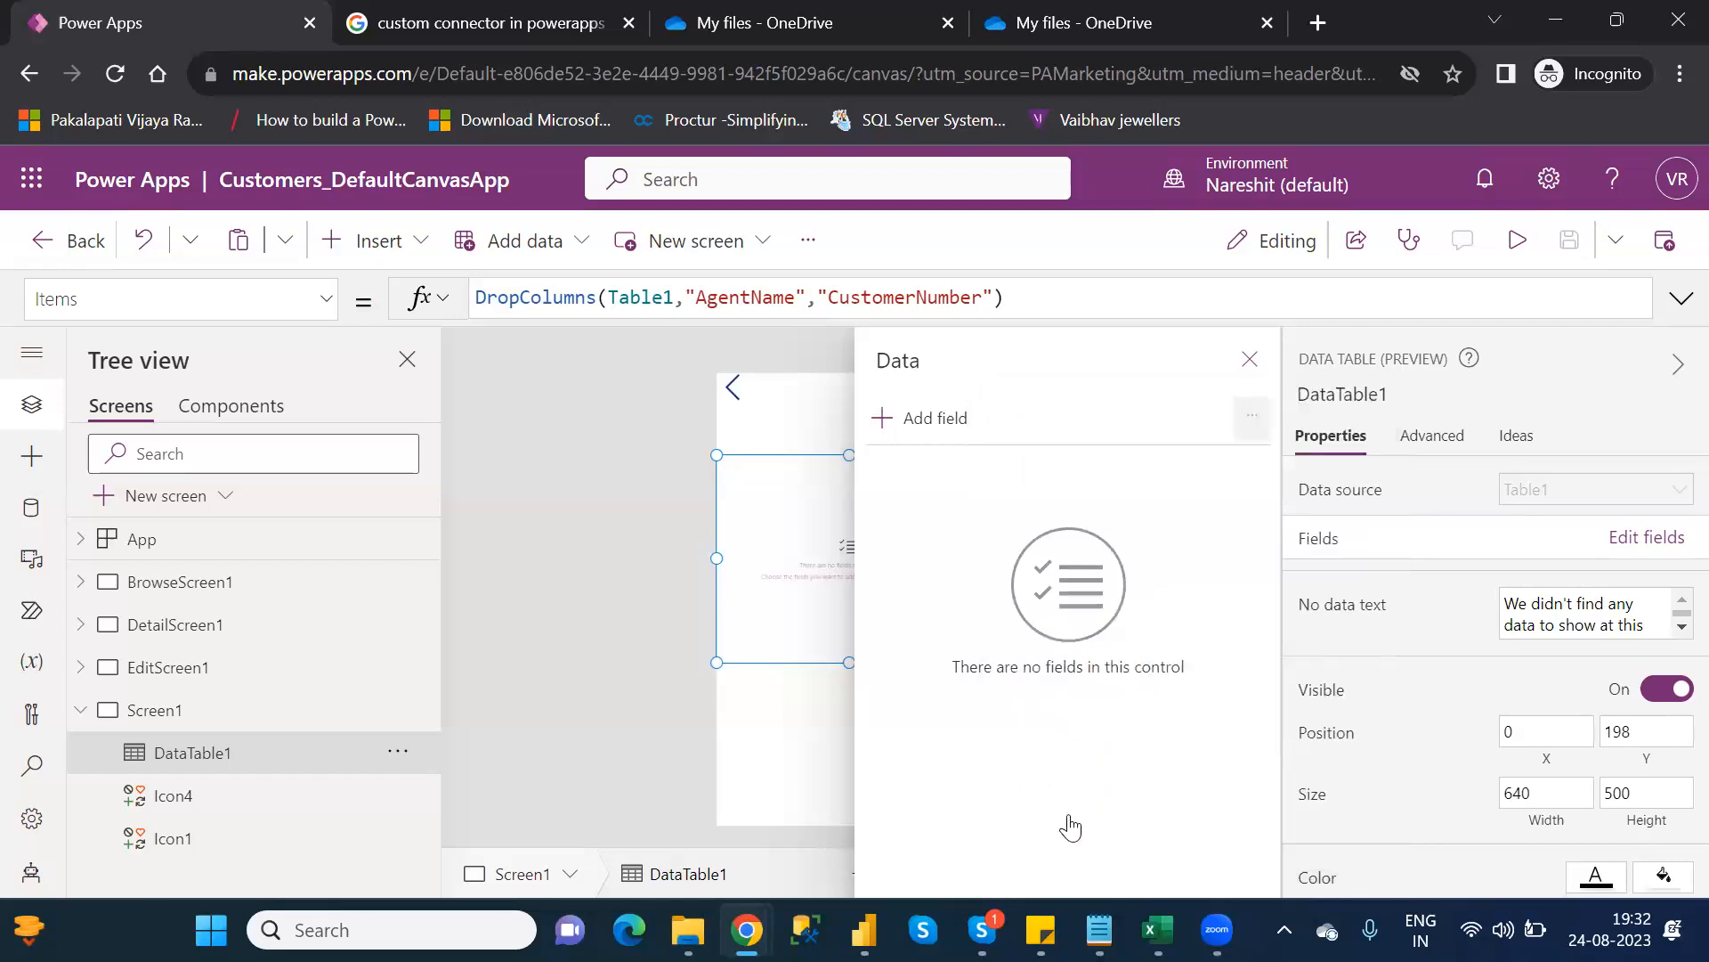
pyautogui.click(1251, 360)
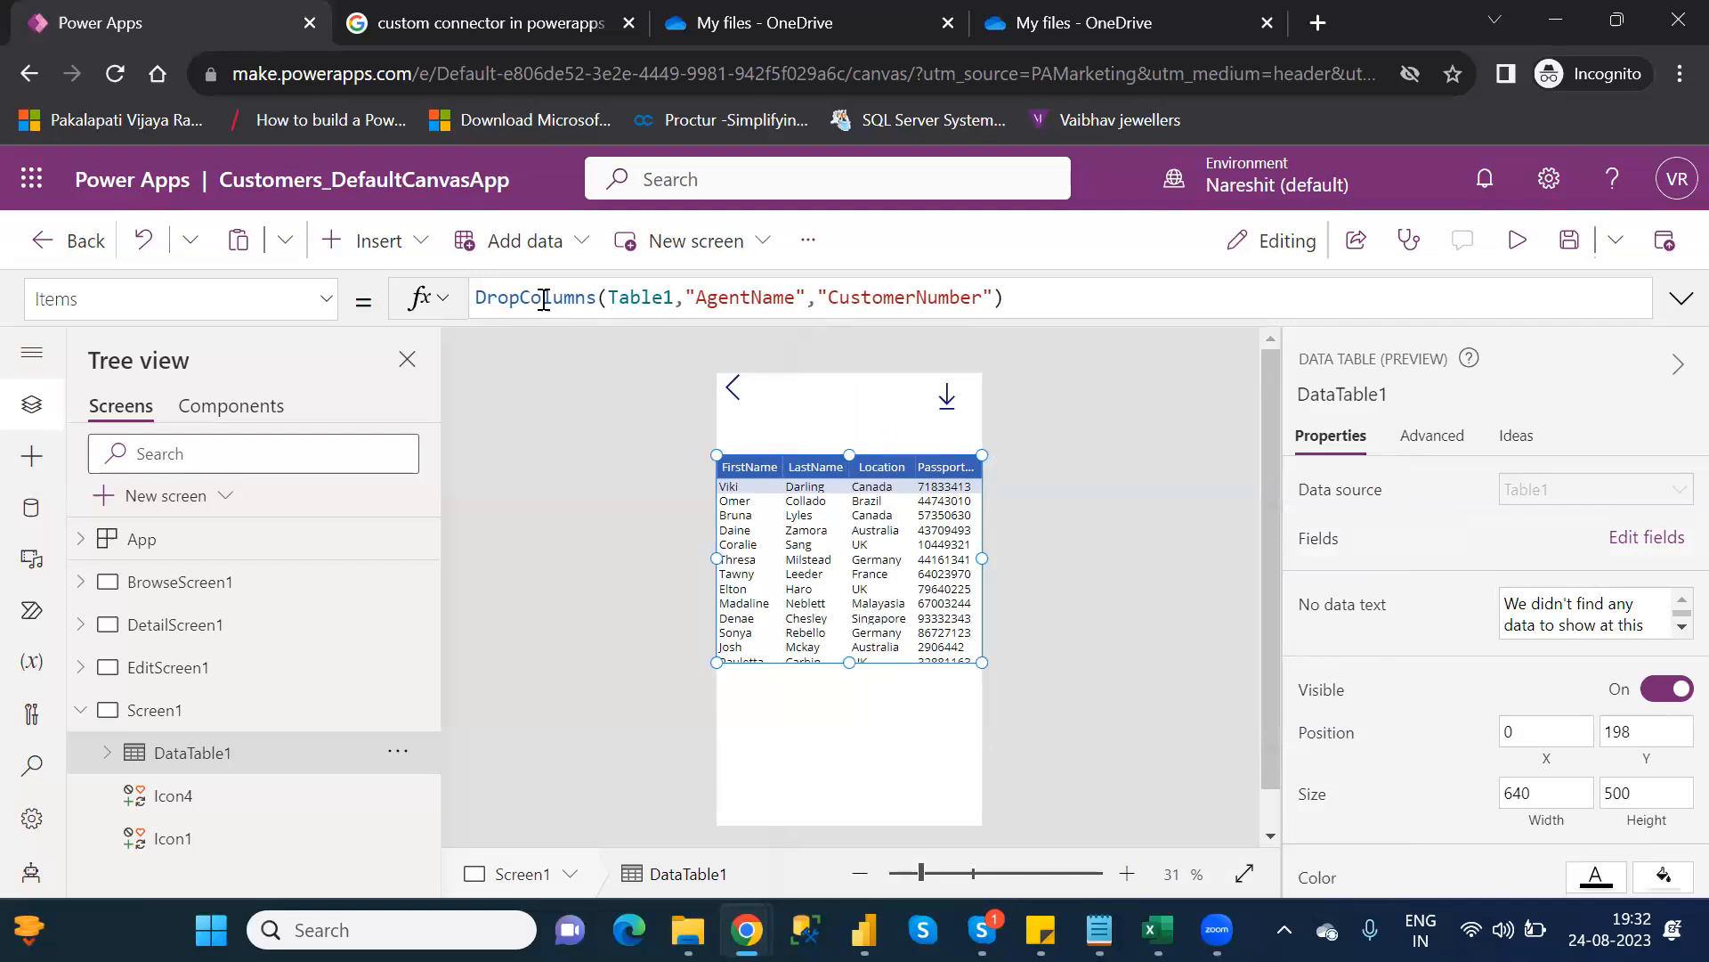
pyautogui.moveTo(688, 299); pyautogui.dragTo(995, 298)
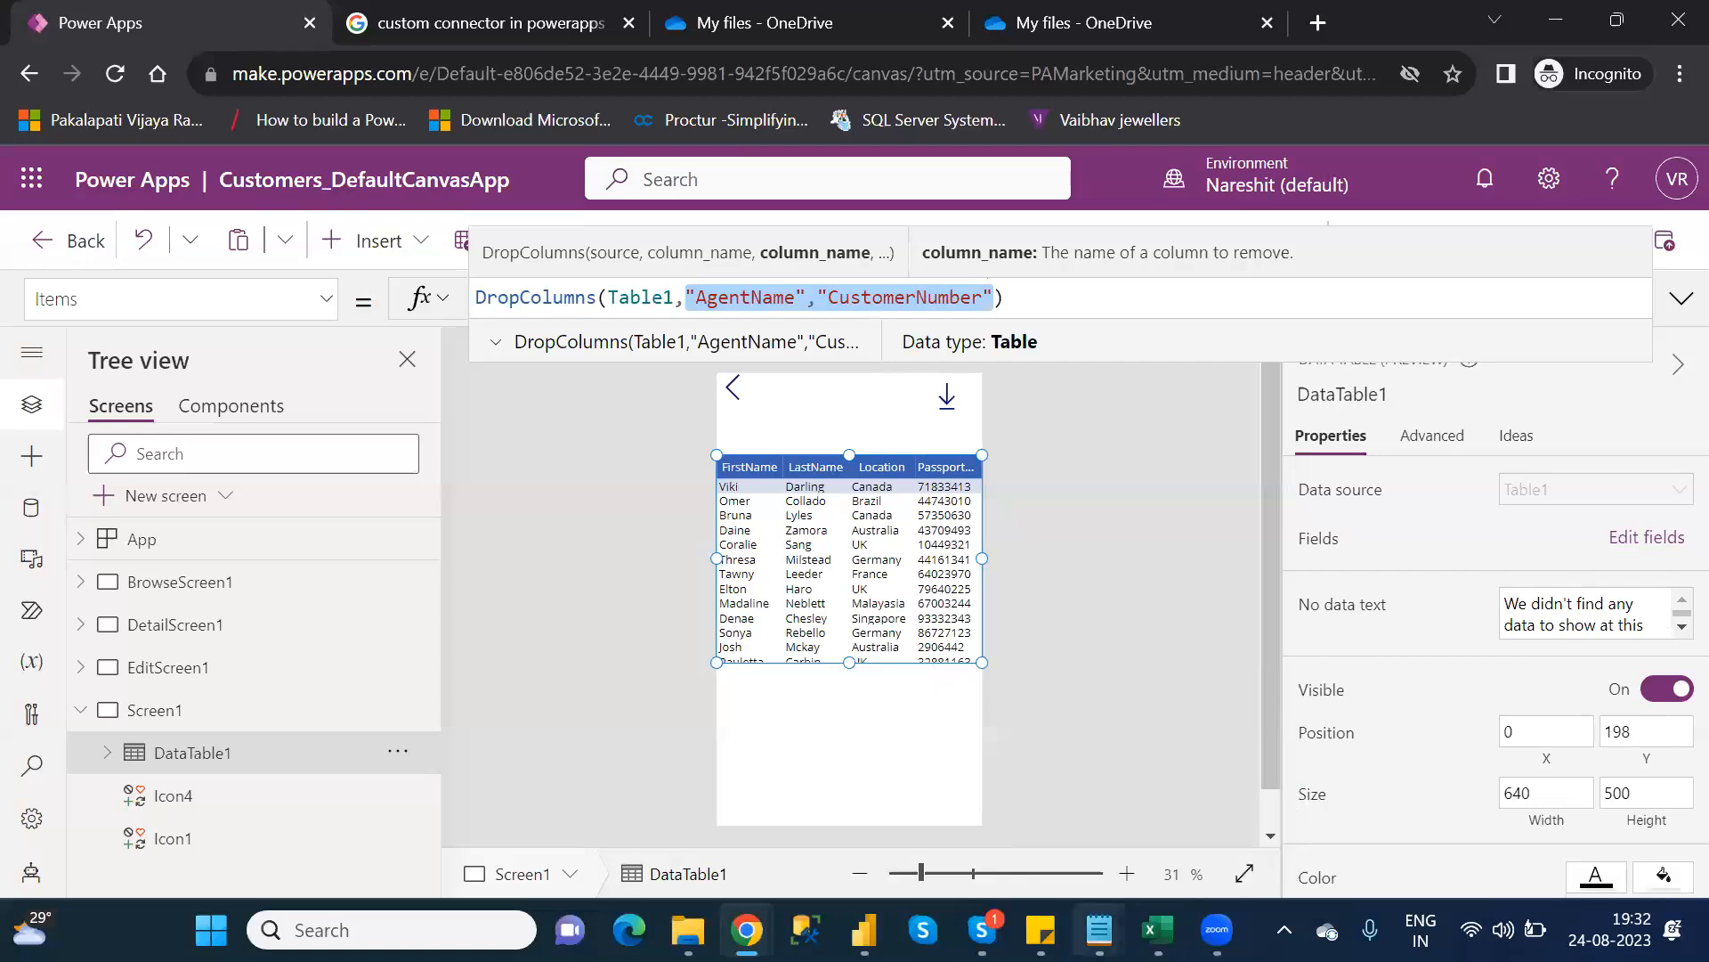
# Scroll the Category_Wise_Functions notes down to the F functions, then return to the browser's Google Images tab
pyautogui.moveTo(1099, 929)
pyautogui.click(926, 775)
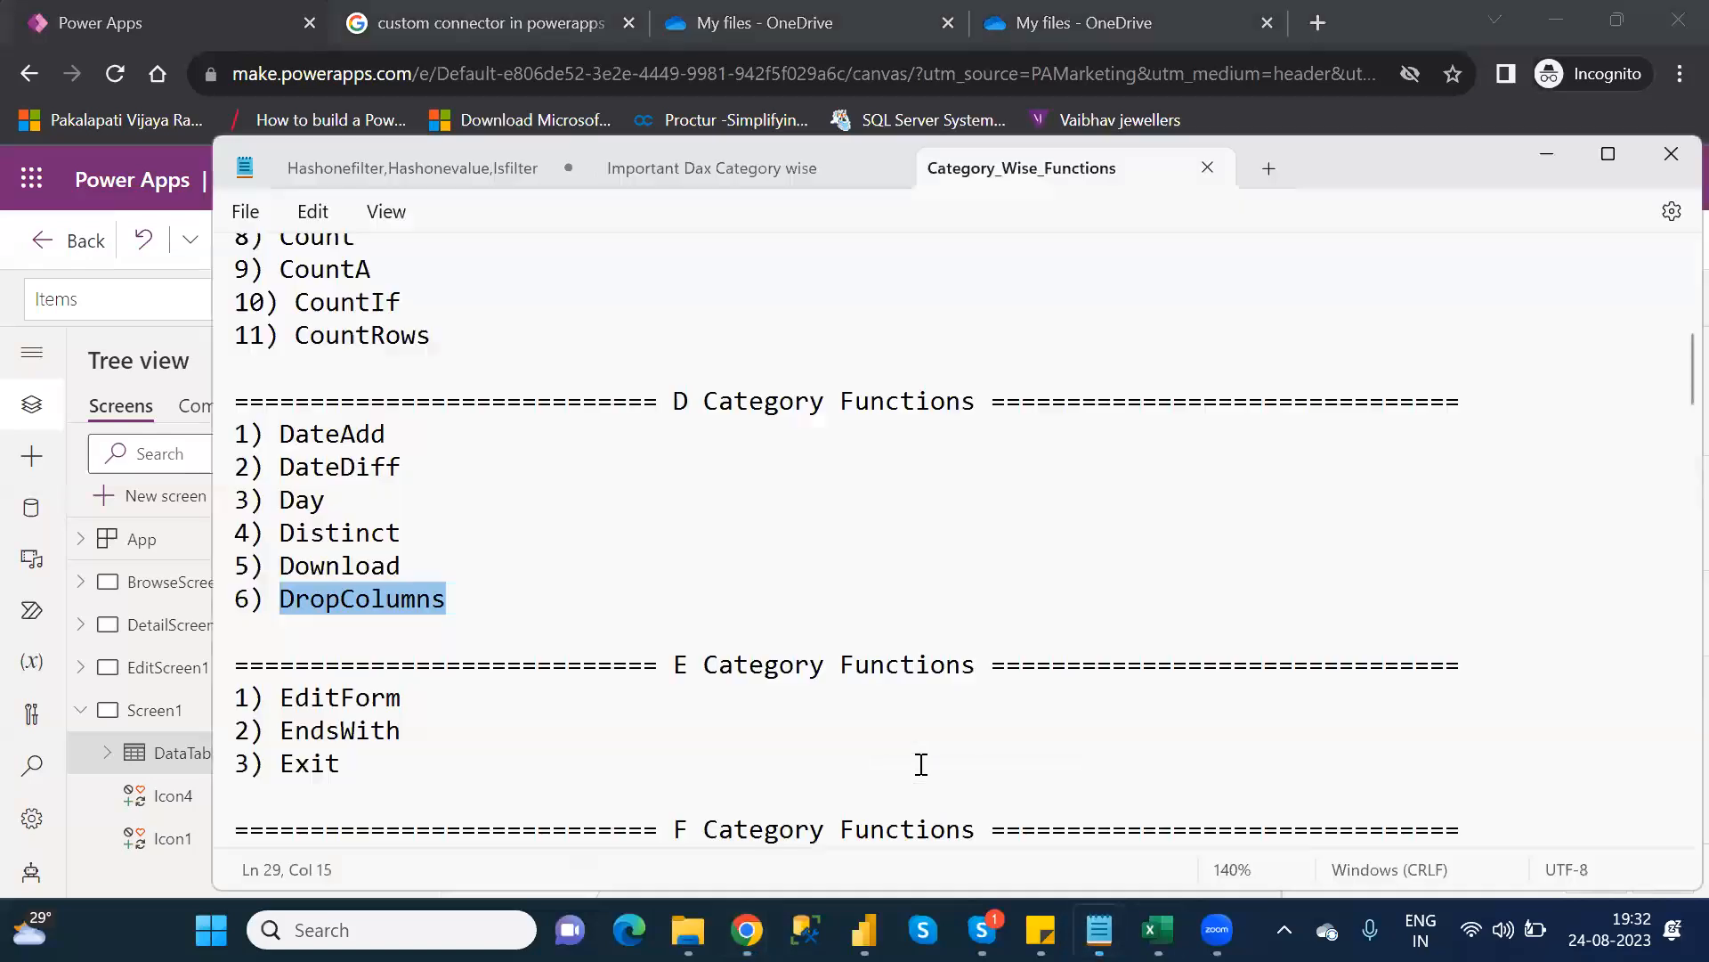
pyautogui.press('Left')
pyautogui.press('Down')
pyautogui.press('Down')
pyautogui.press('Down')
pyautogui.press('Down')
pyautogui.press('Down')
pyautogui.press('Down')
pyautogui.press('Down')
pyautogui.press('Down')
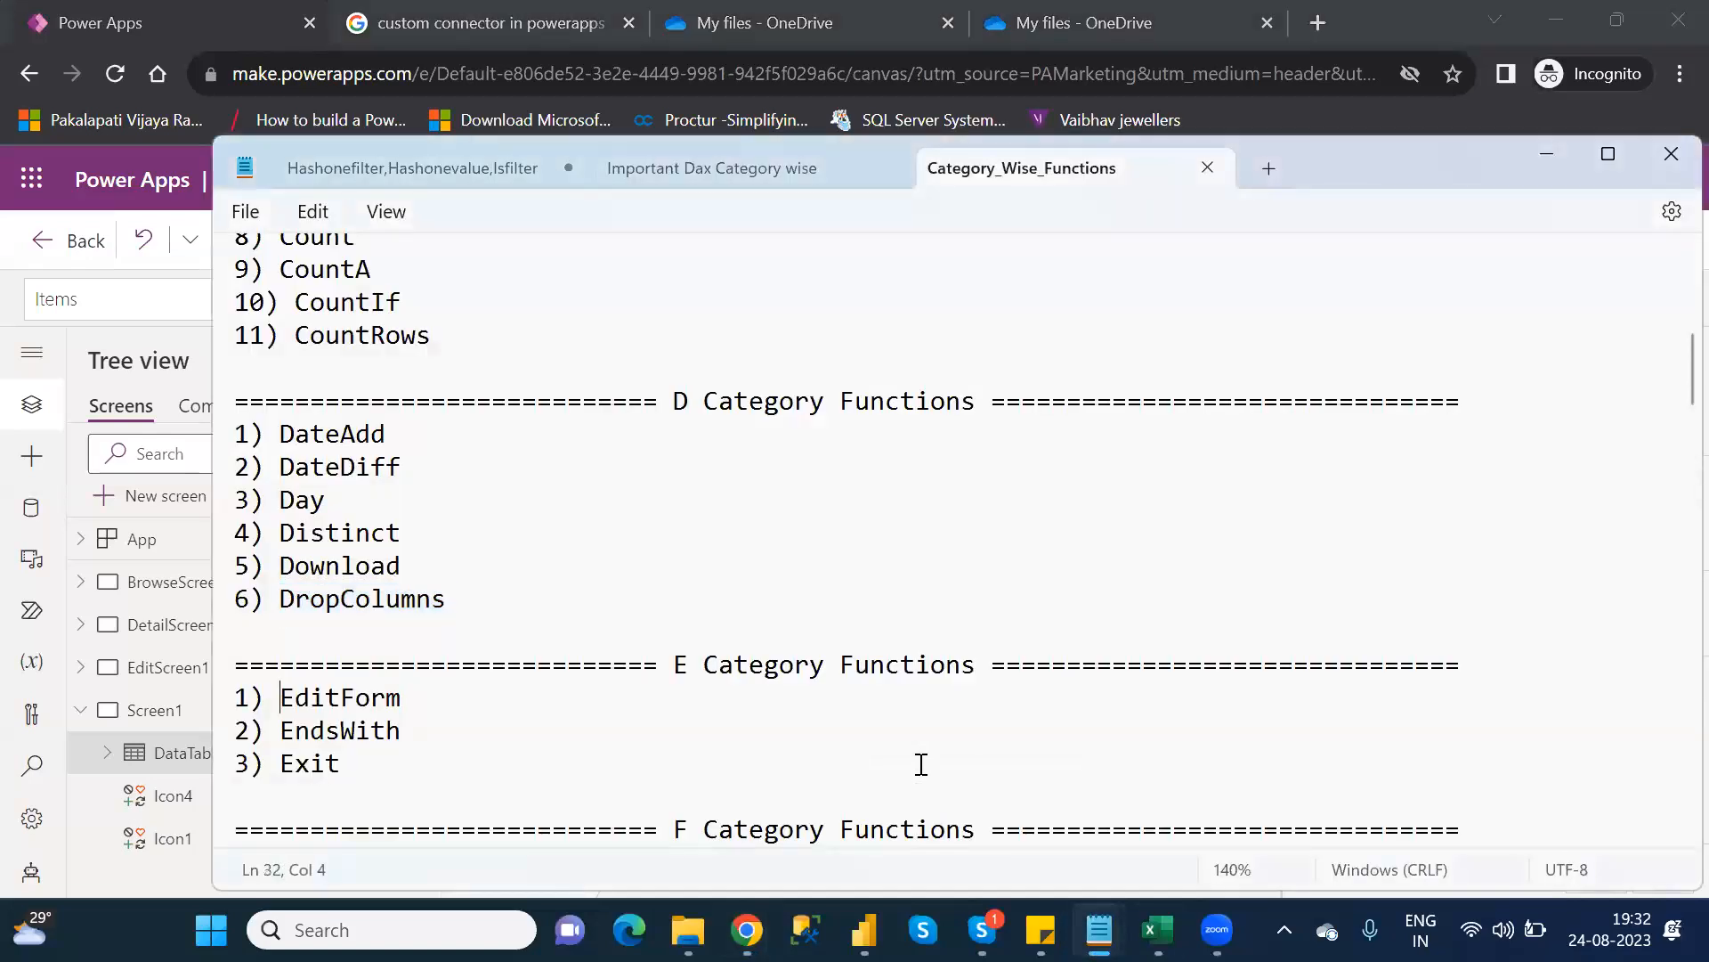
pyautogui.press('Down')
pyautogui.press('Down')
pyautogui.press('Down')
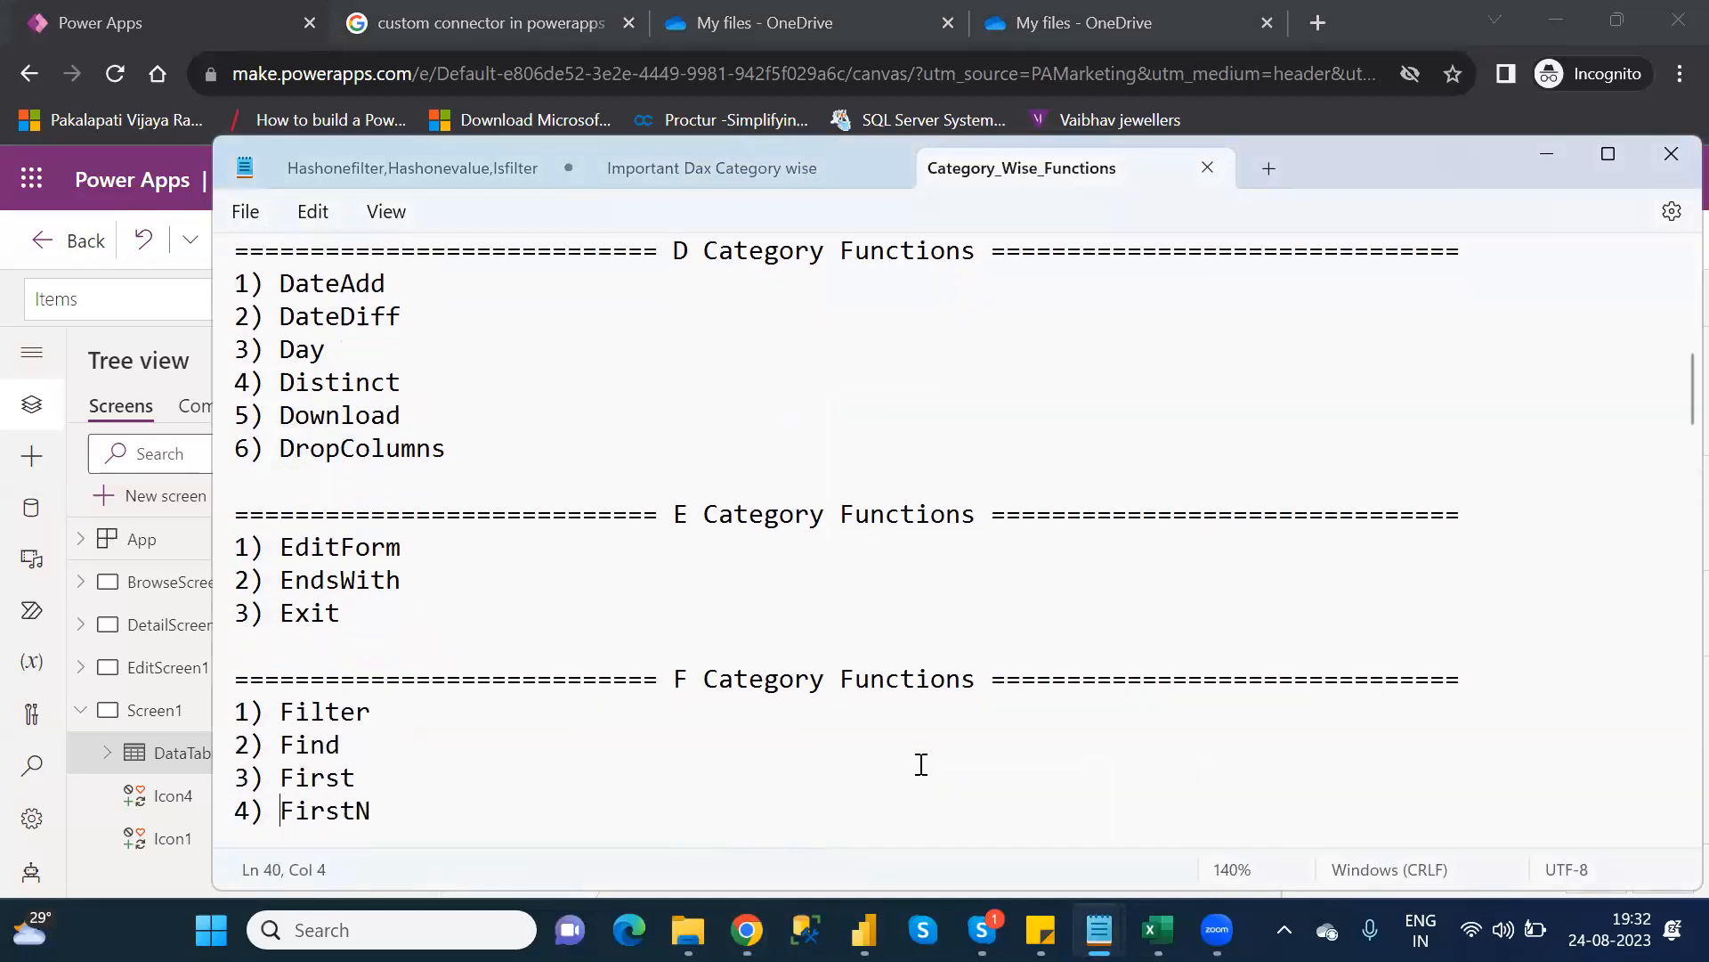
pyautogui.hotkey('alt', 'Tab')
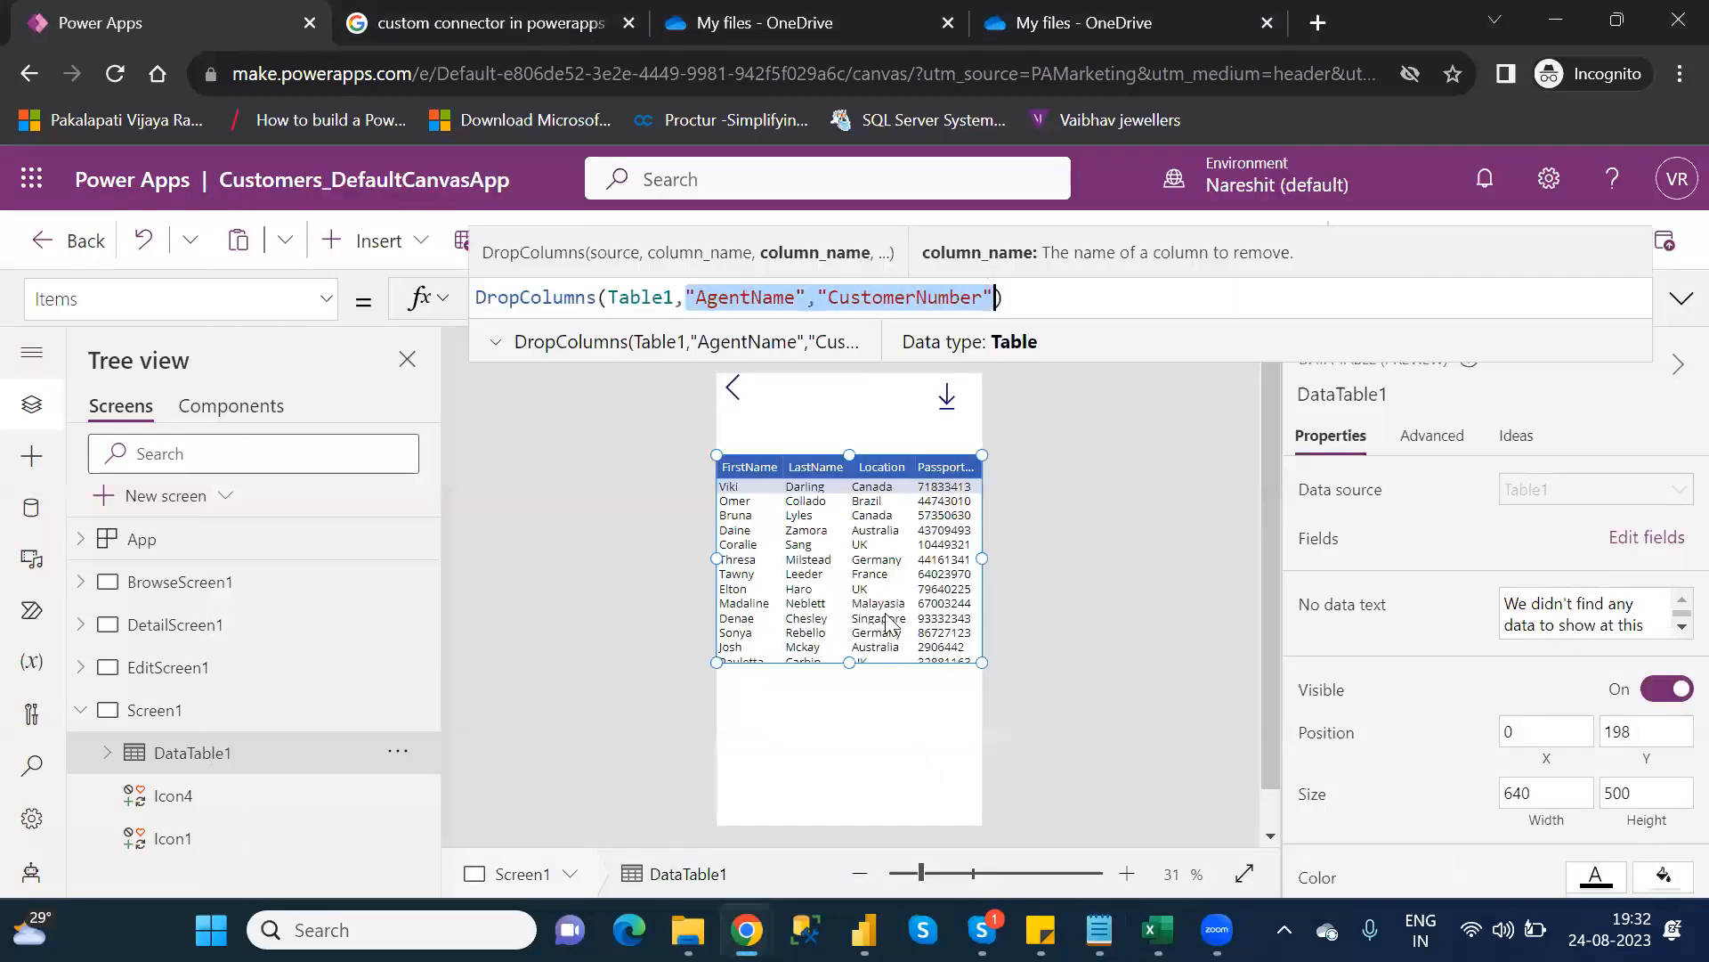
pyautogui.click(517, 25)
# Go to google.com and search for 'power app functions'
pyautogui.click(507, 82)
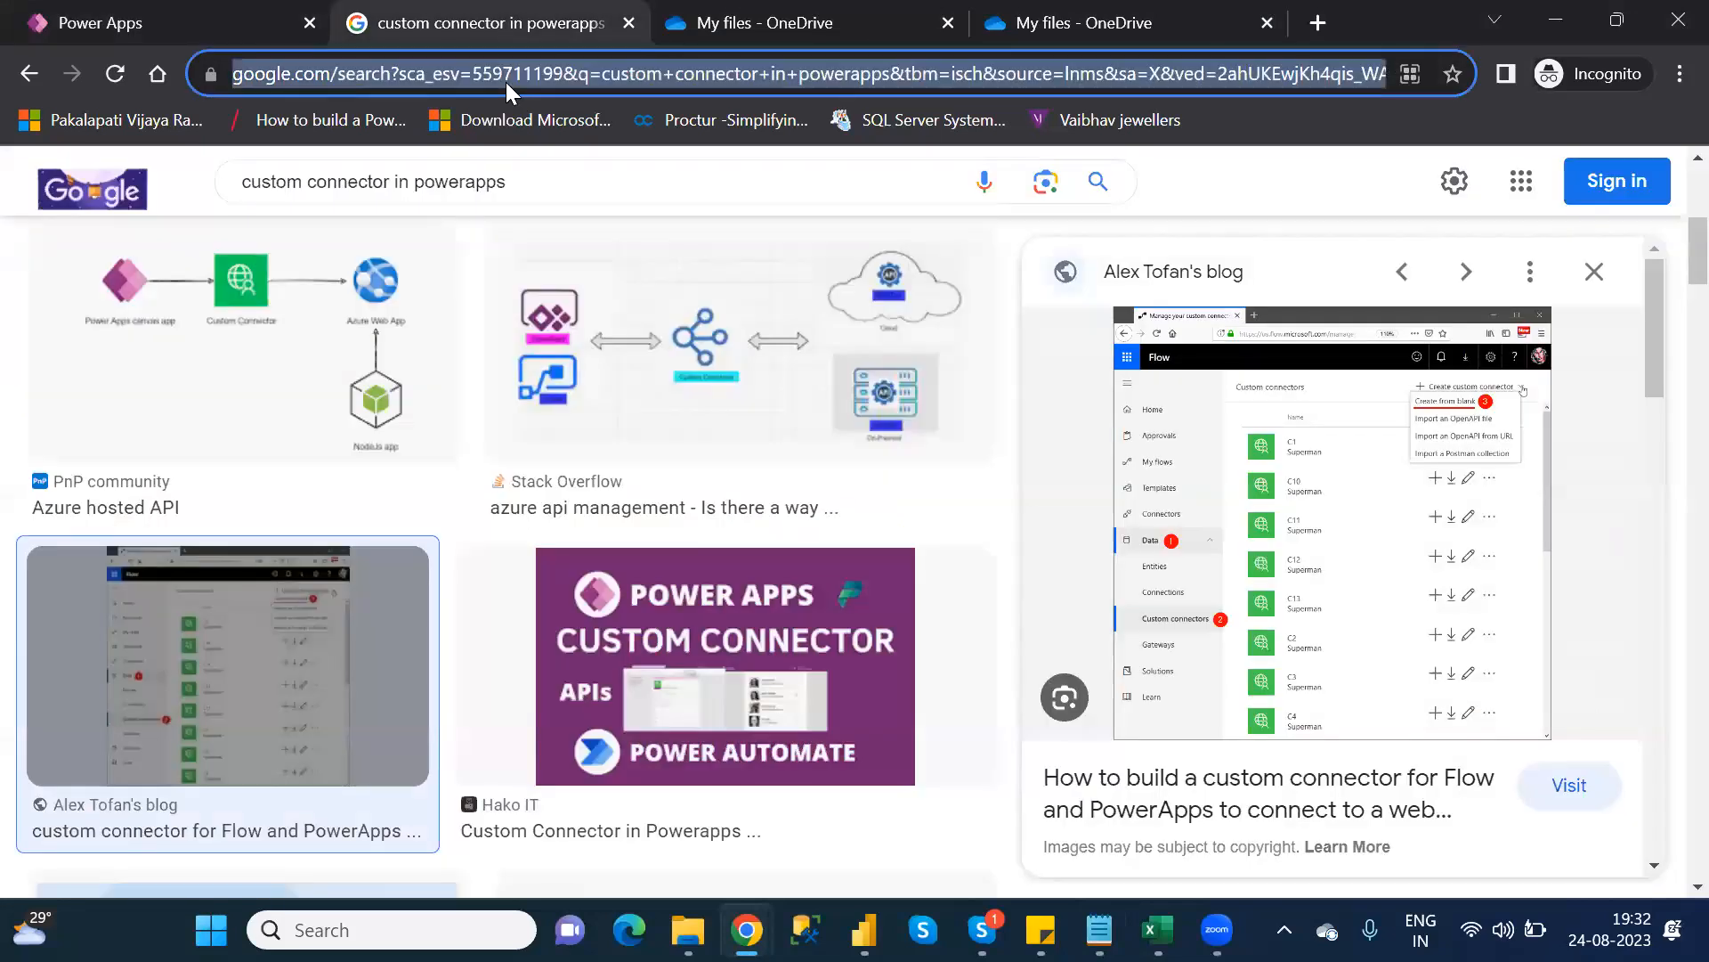
pyautogui.write('go')
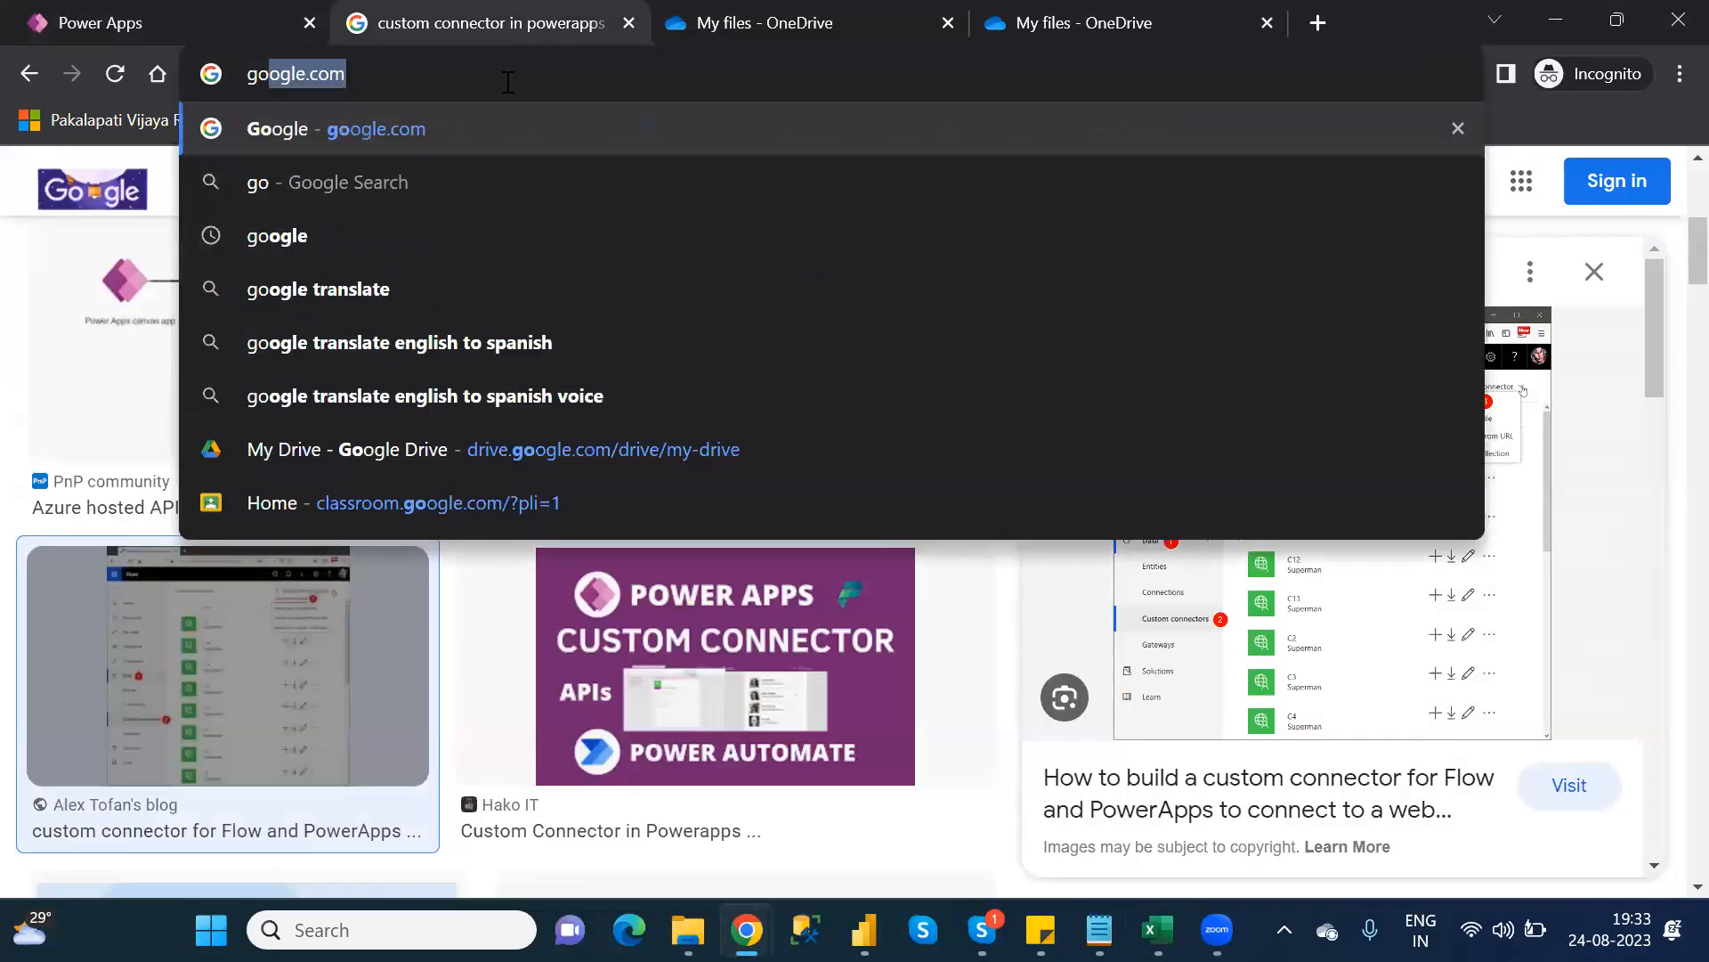
pyautogui.press('Return')
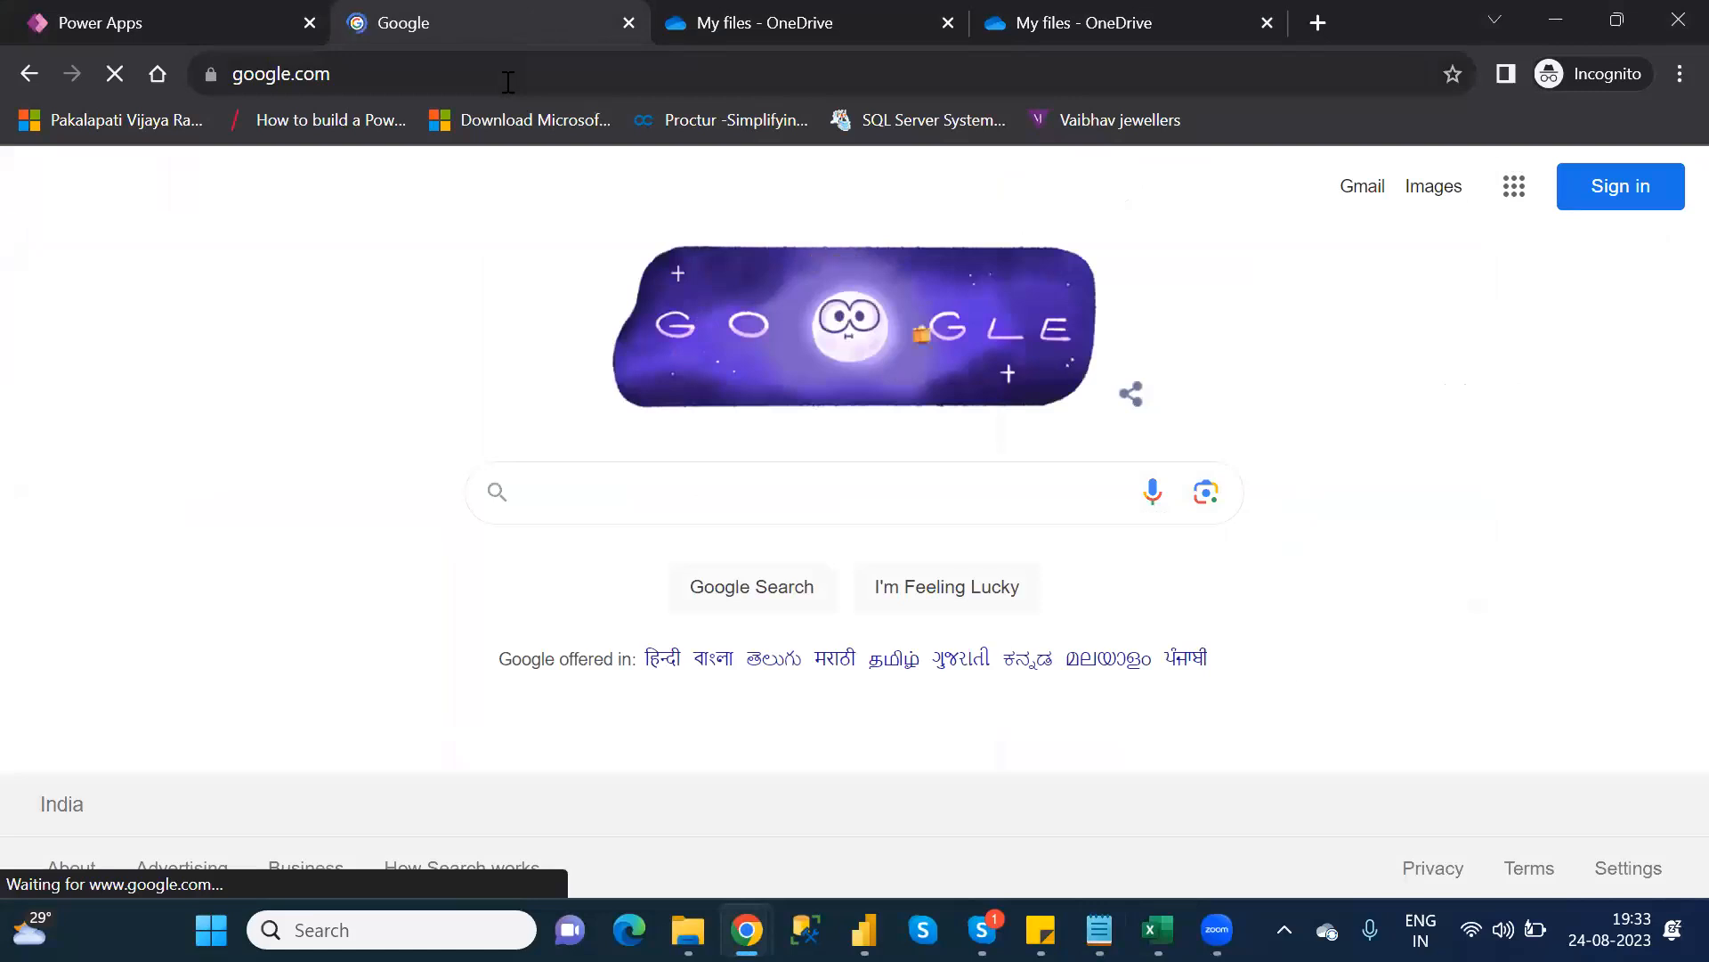
pyautogui.write('power')
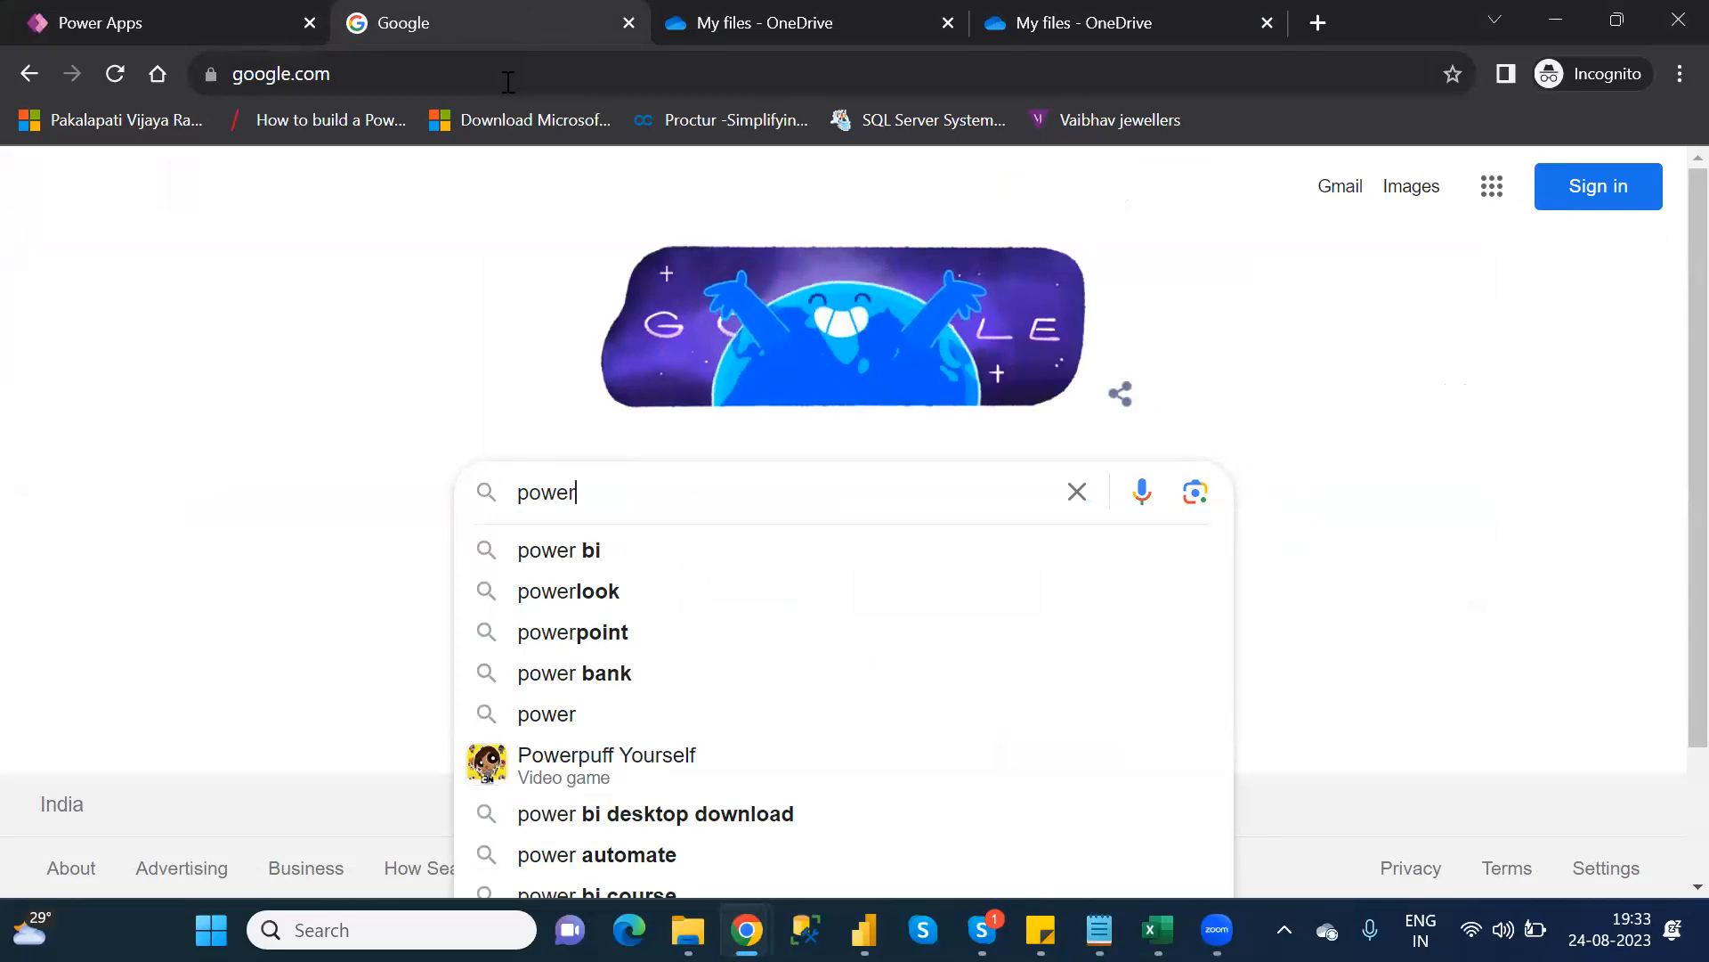
pyautogui.write('app function')
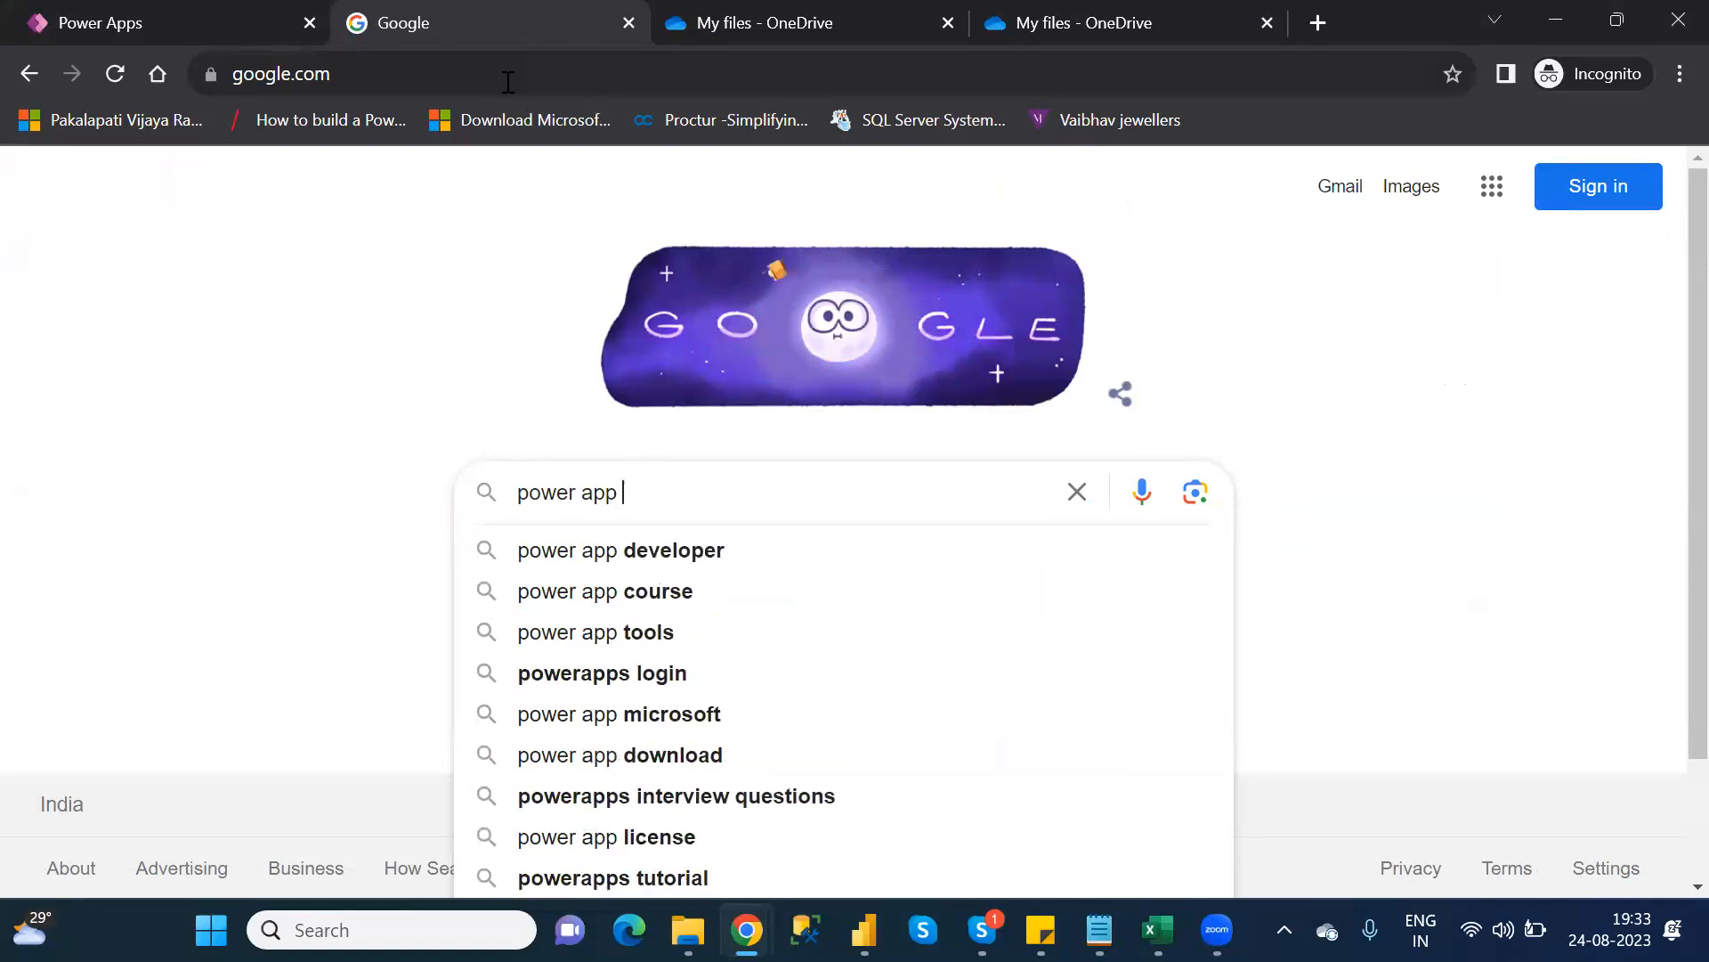
pyautogui.write('s')
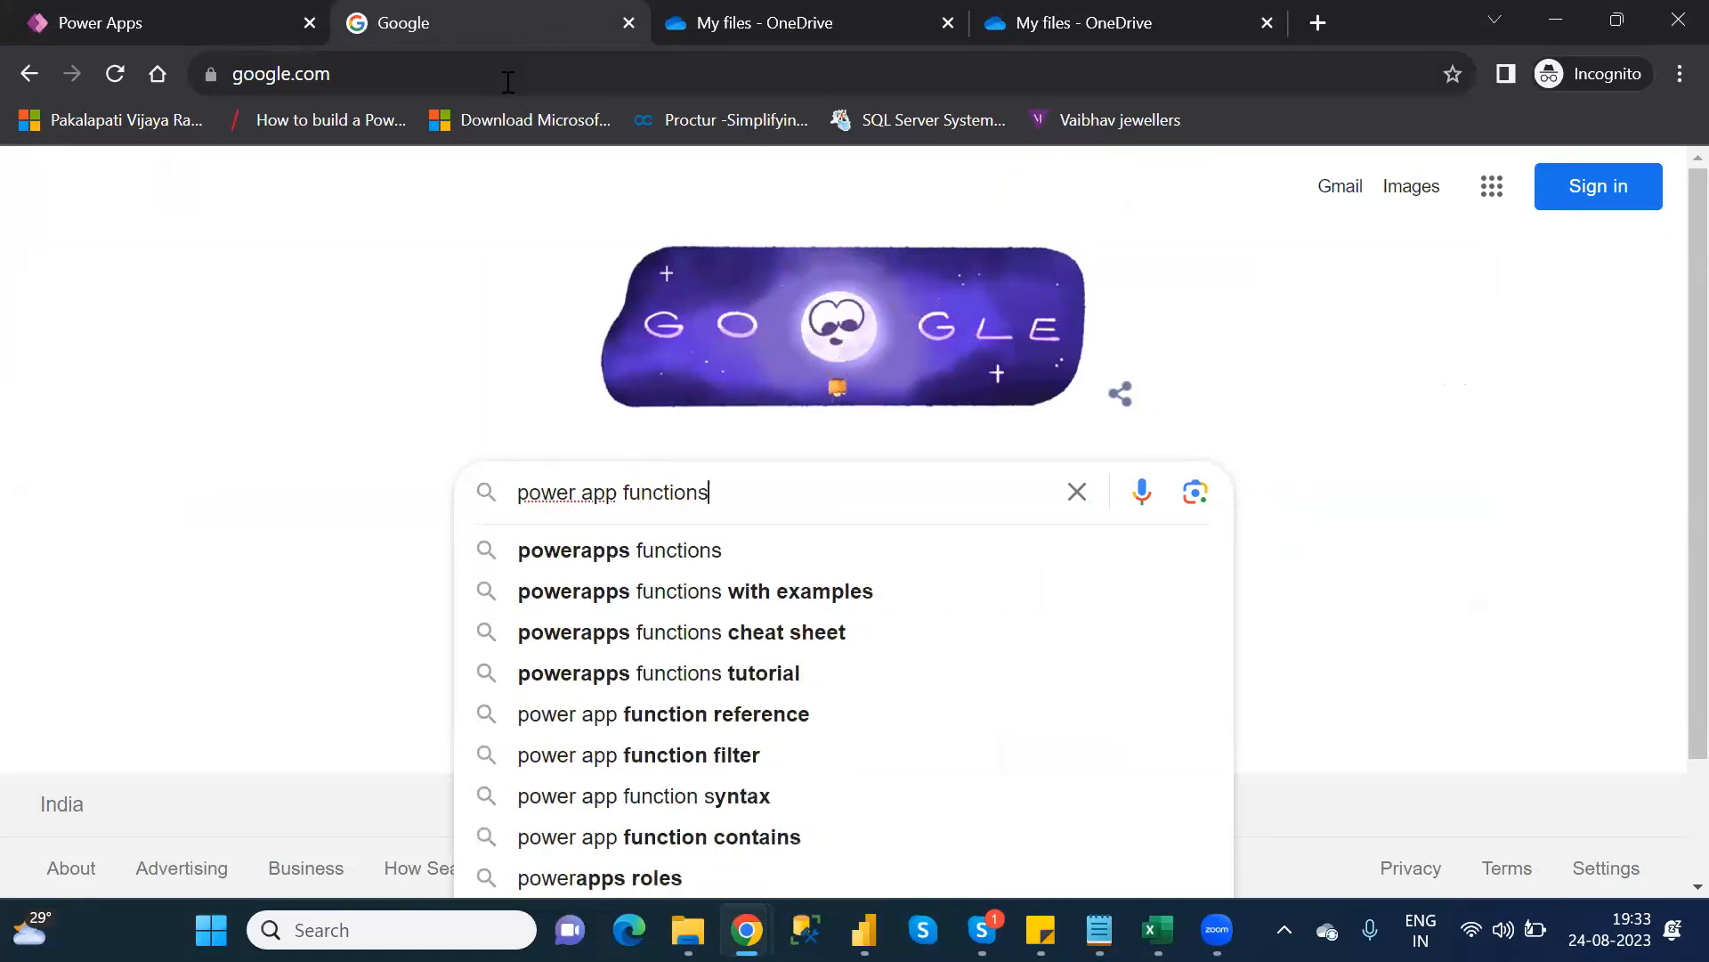
pyautogui.press('Return')
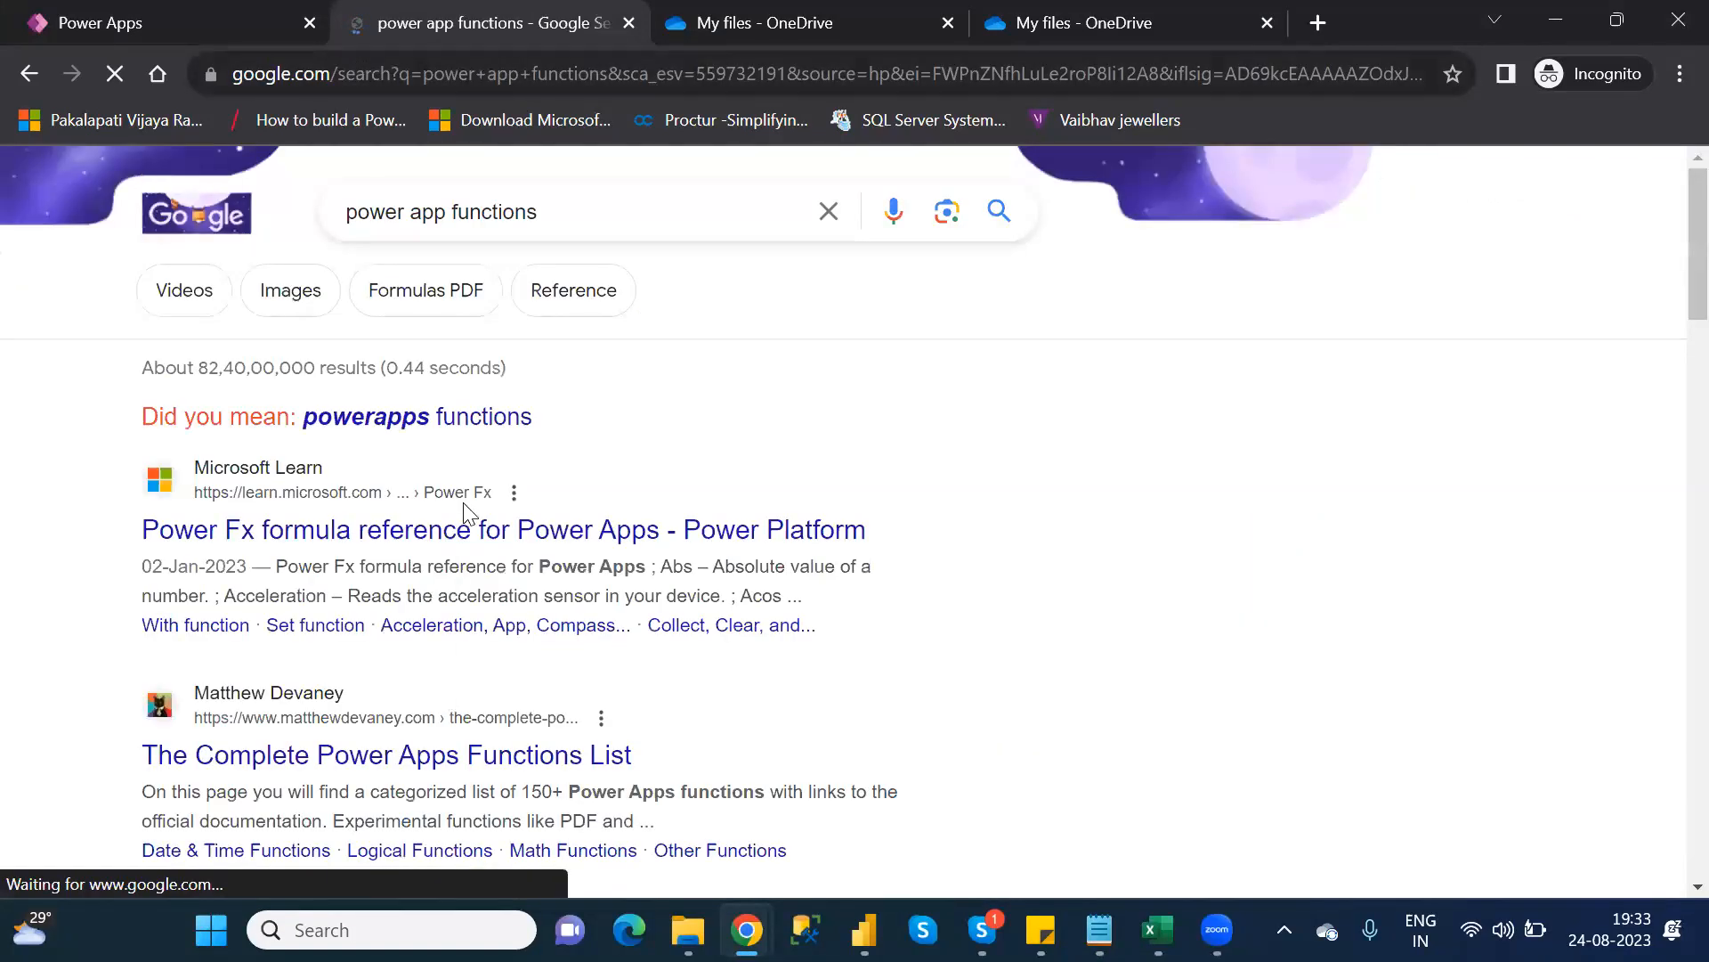
# Open the 'Power Fx formula reference for Power Apps' result and scroll to the Date and DateValue entries
pyautogui.click(497, 535)
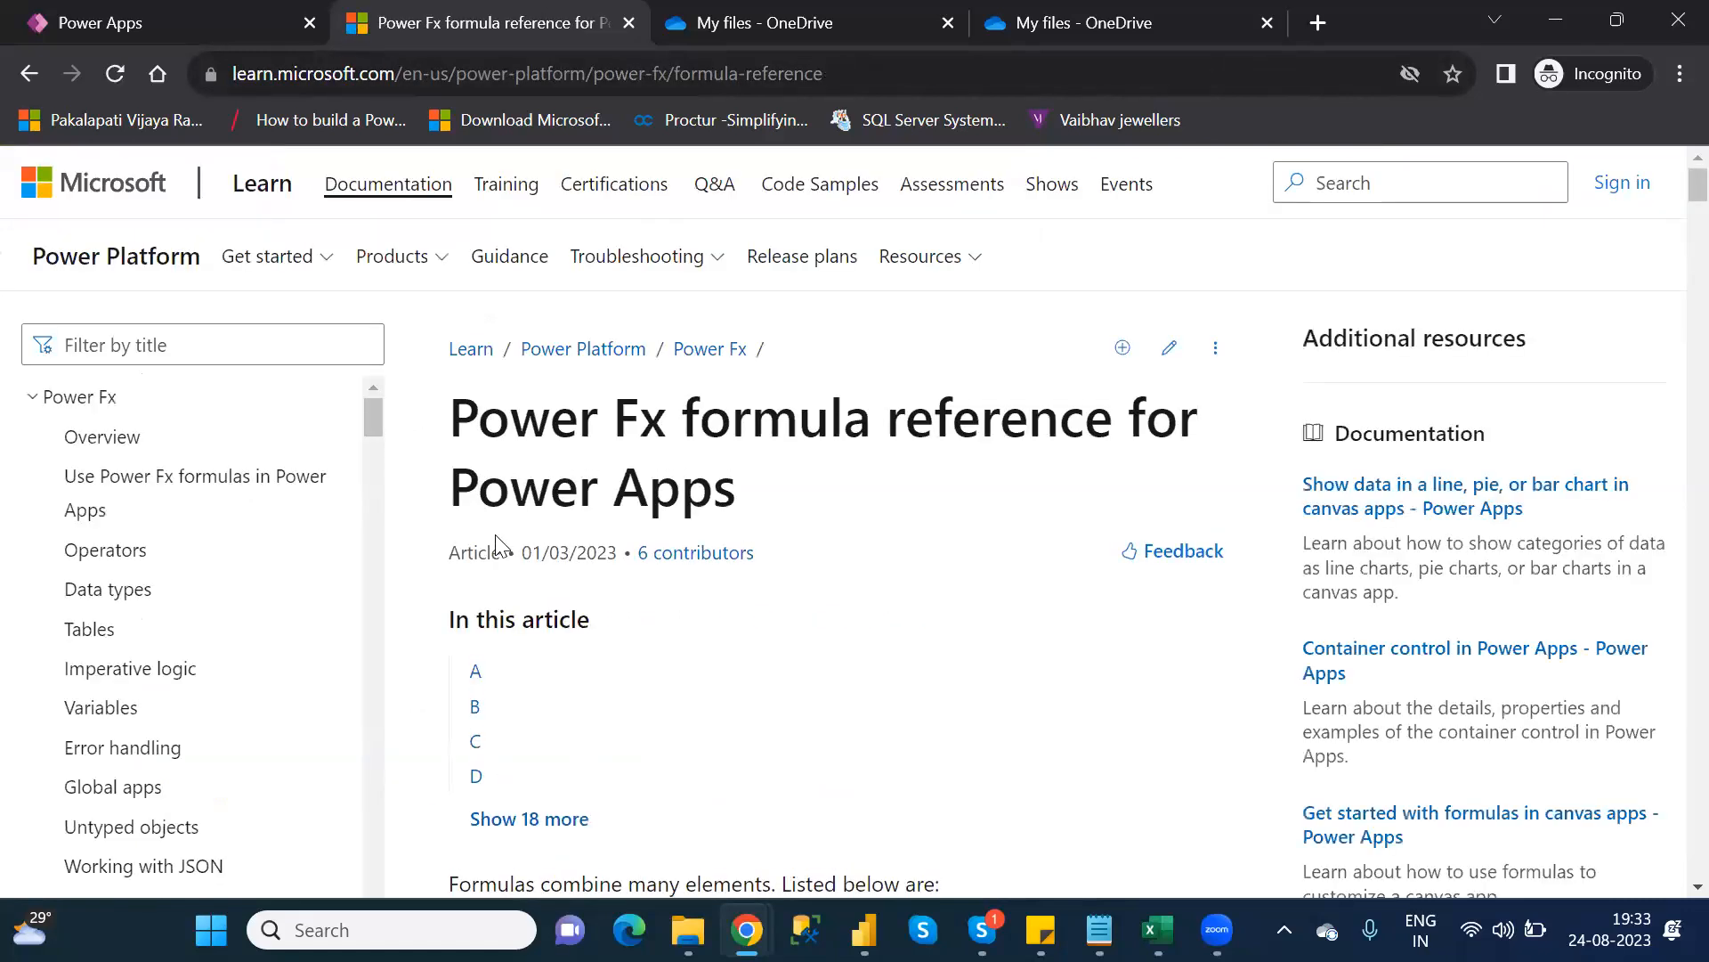
pyautogui.scroll(-10, 496, 543)
pyautogui.scroll(-14, 497, 535)
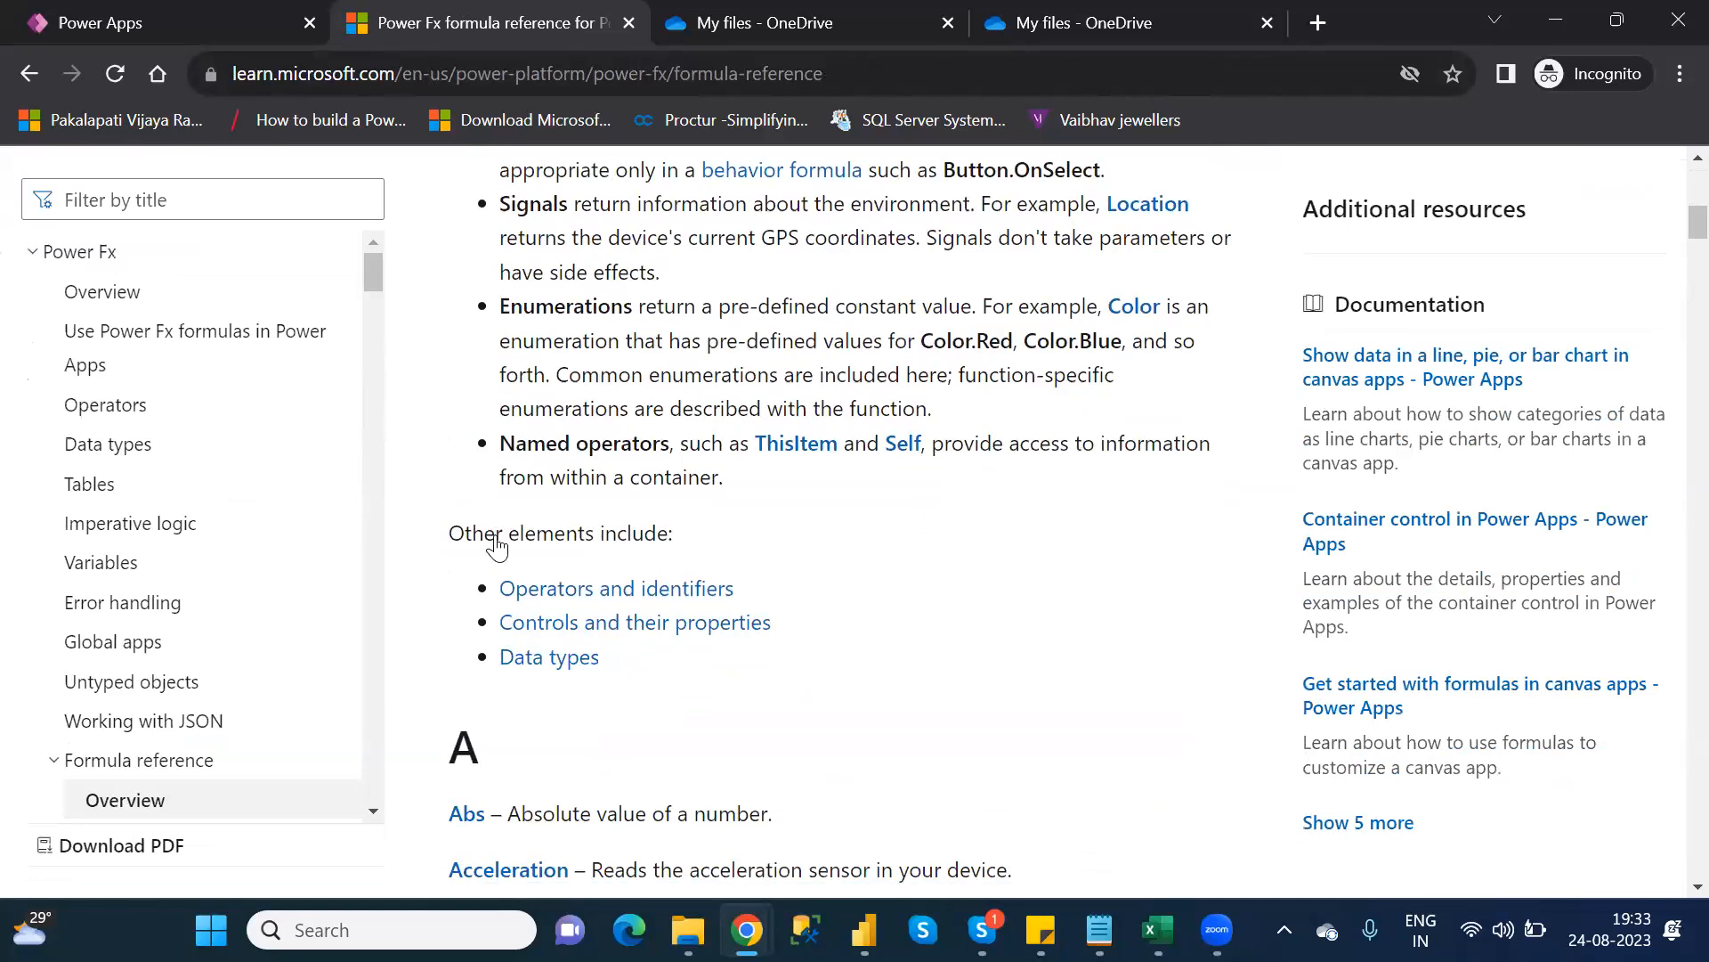
pyautogui.scroll(-7, 497, 536)
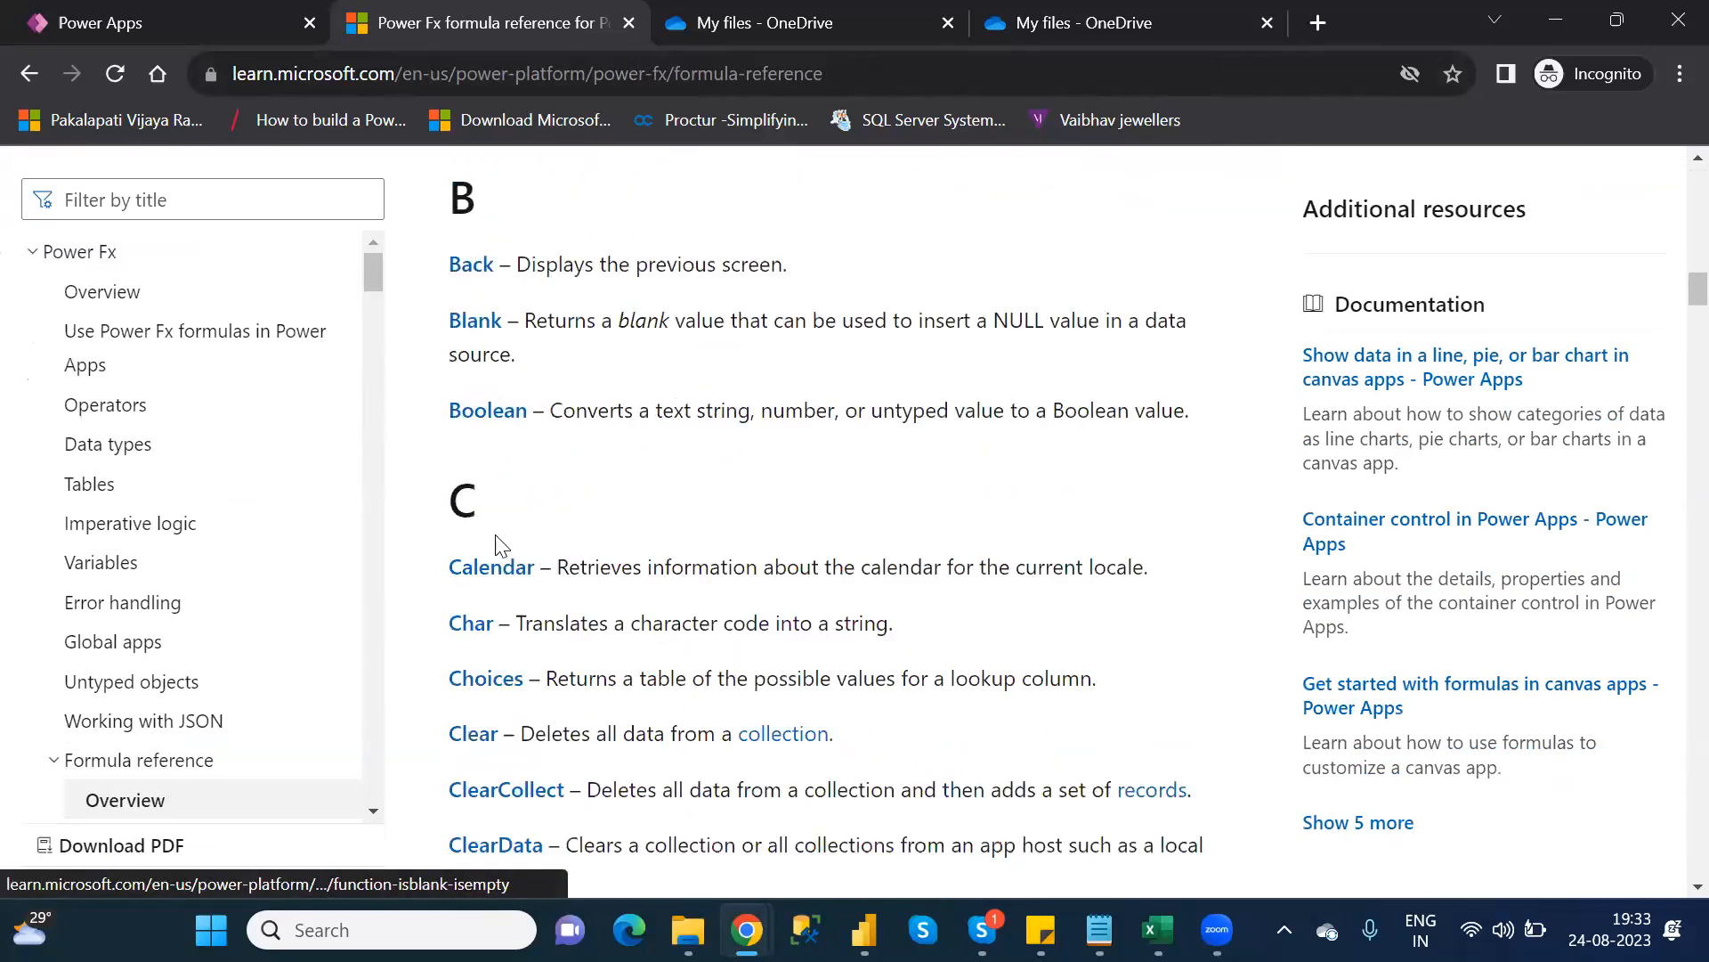
pyautogui.scroll(-12, 497, 545)
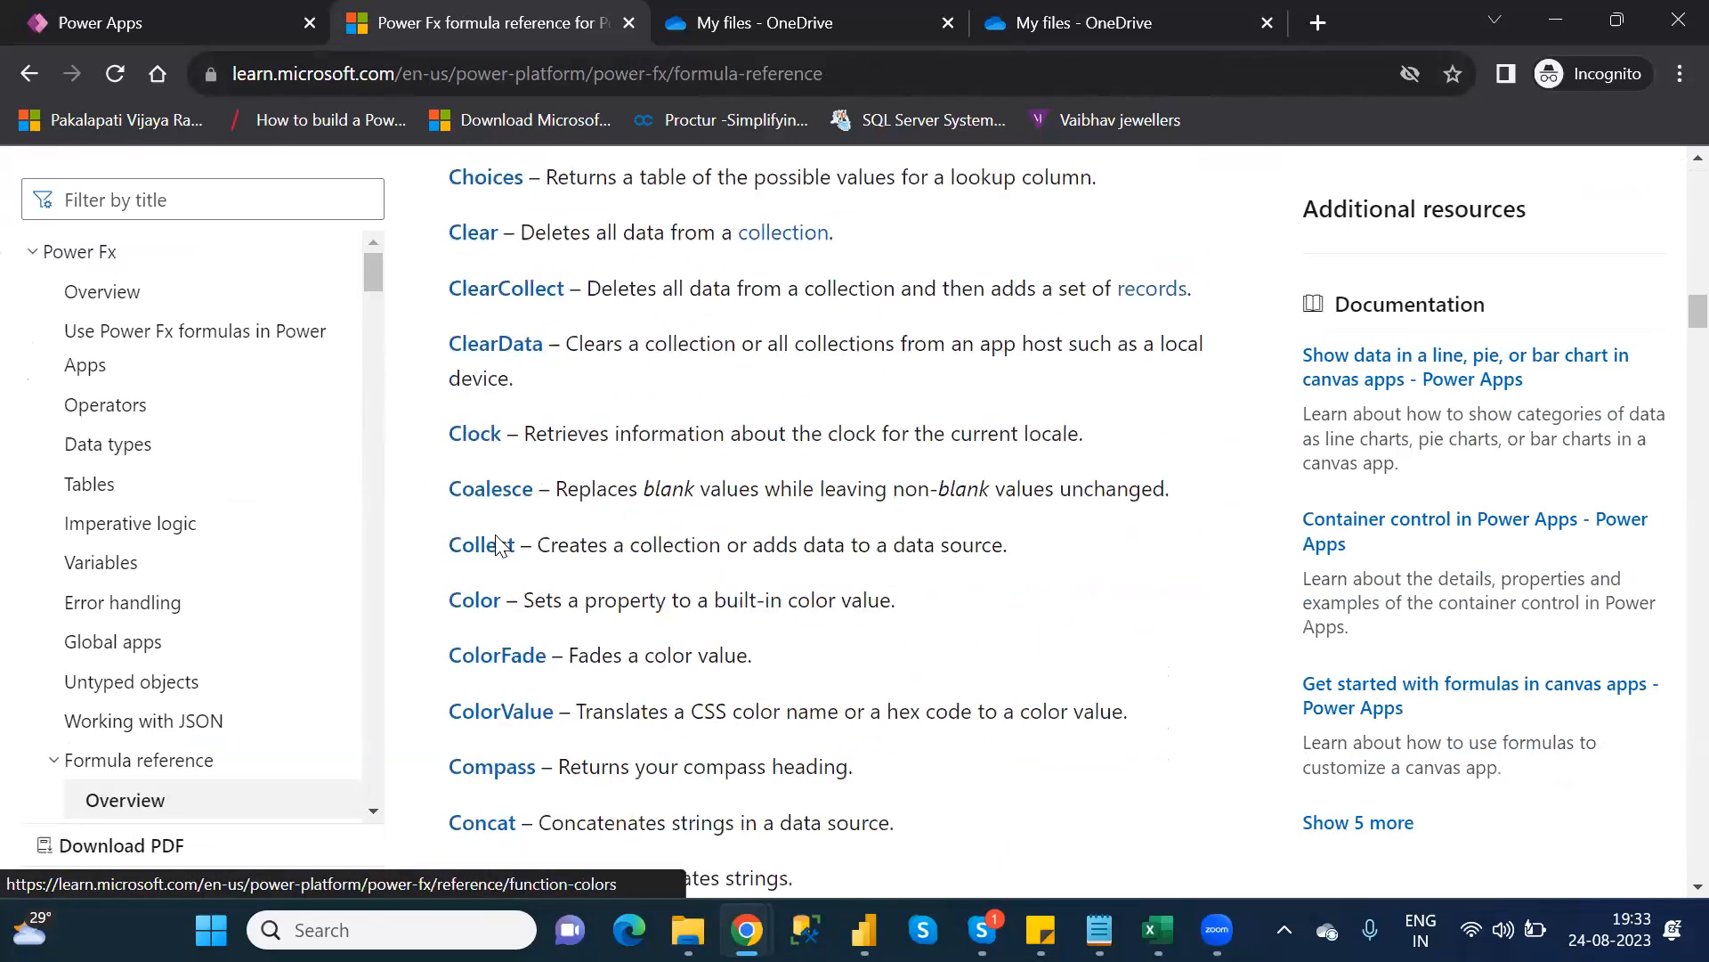
pyautogui.scroll(-10, 497, 545)
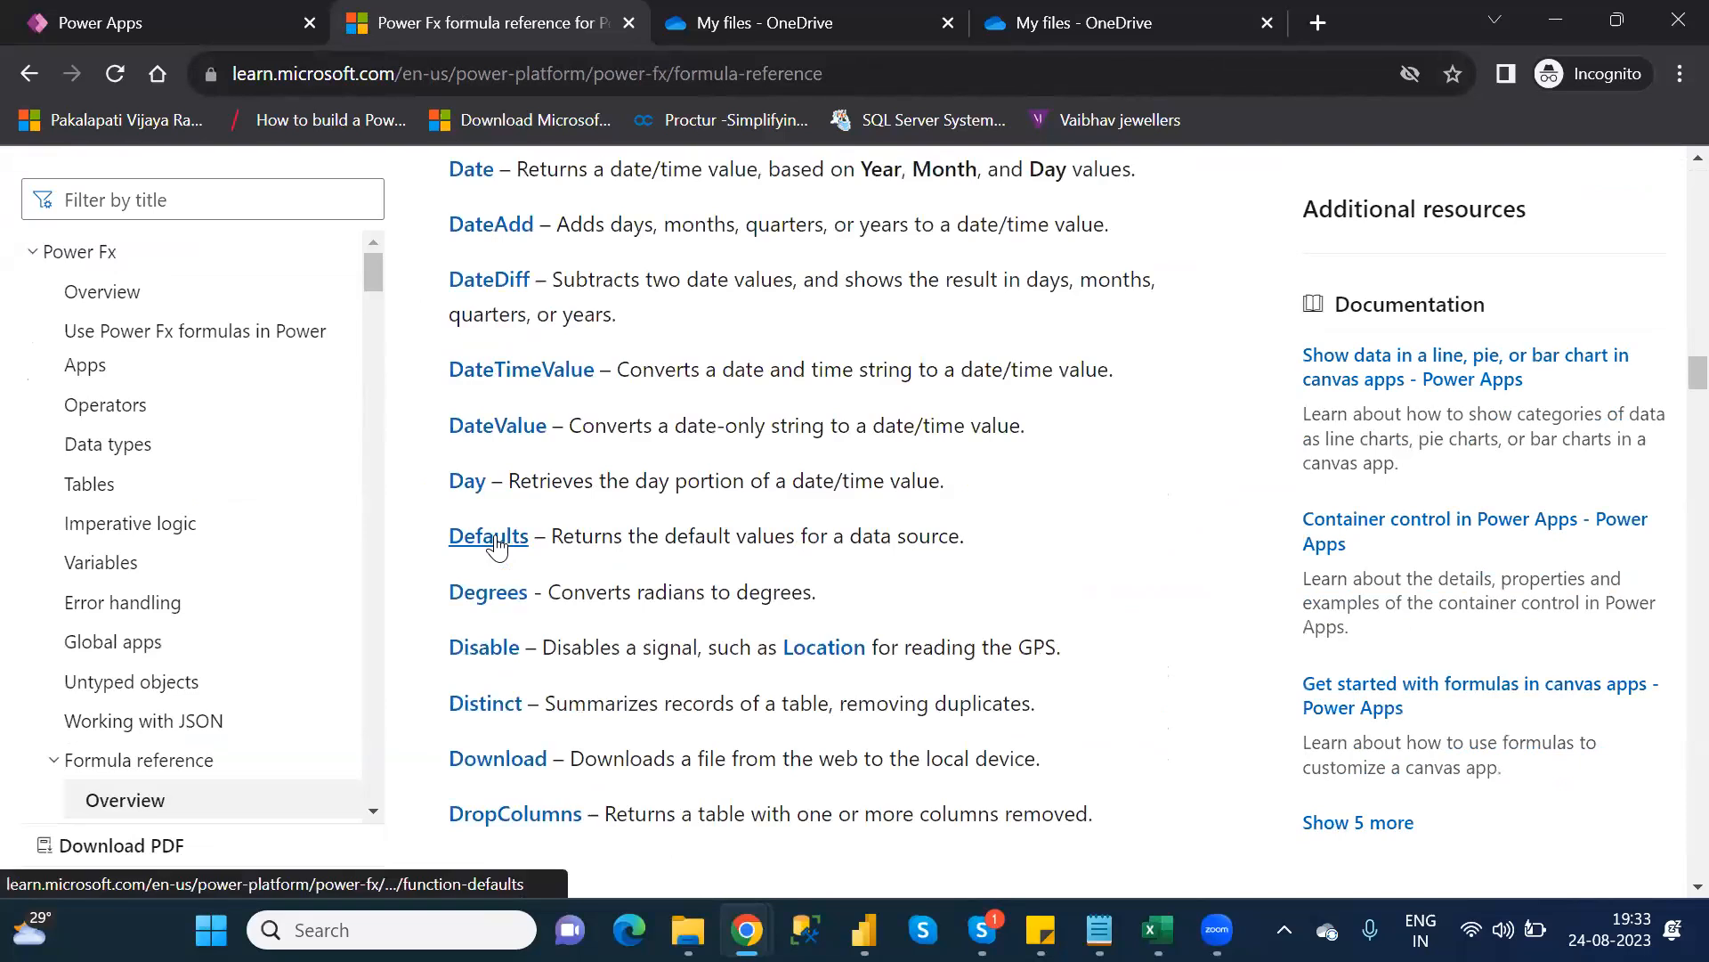
pyautogui.scroll(4, 498, 544)
pyautogui.scroll(2, 497, 545)
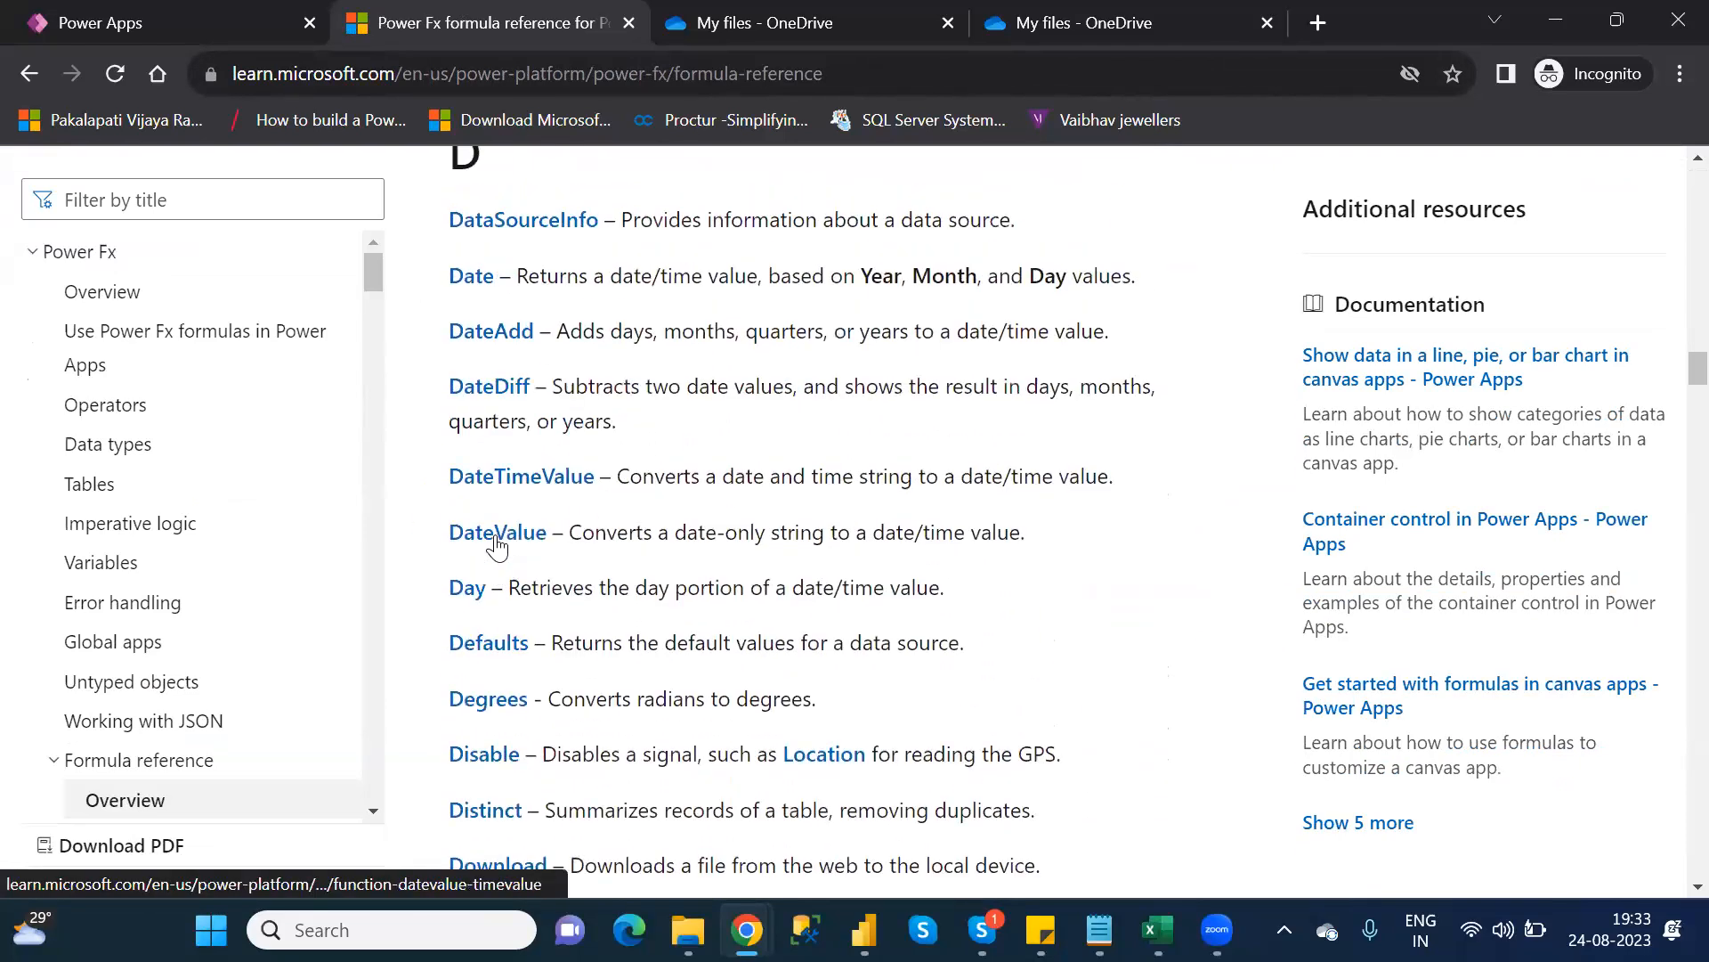
pyautogui.scroll(-1, 497, 545)
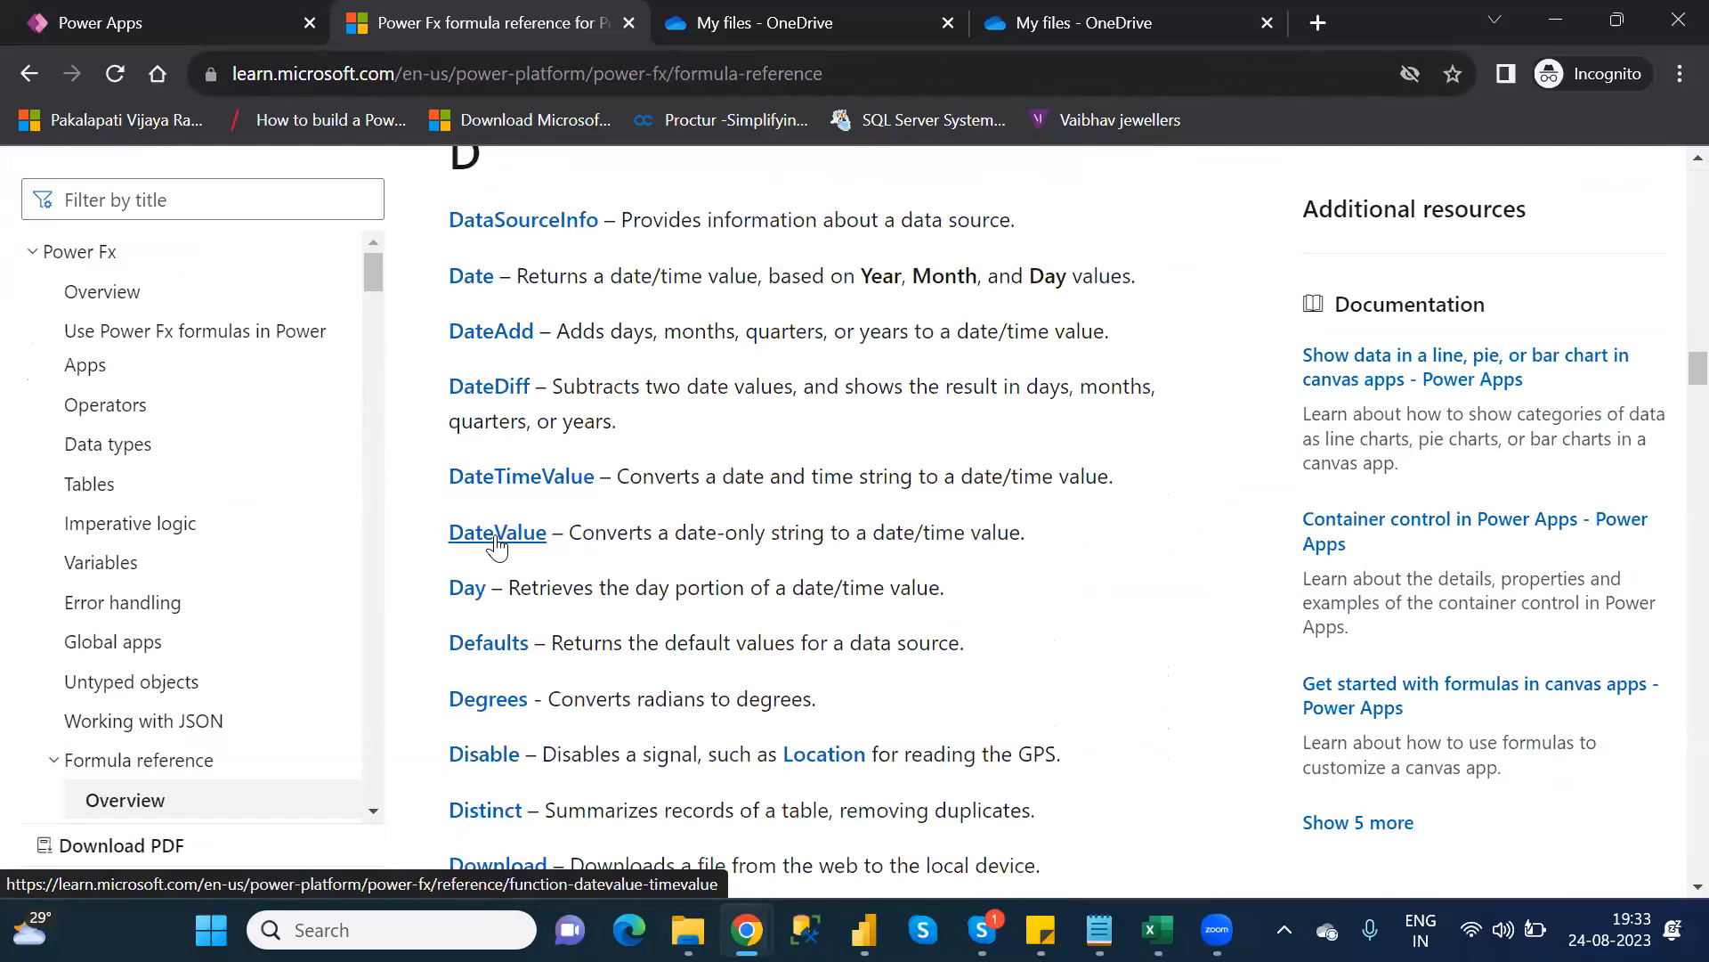
# Check the function notes, then scroll the reference down to EditForm, EndsWith, Error and Exit
pyautogui.hotkey('alt', 'Tab')
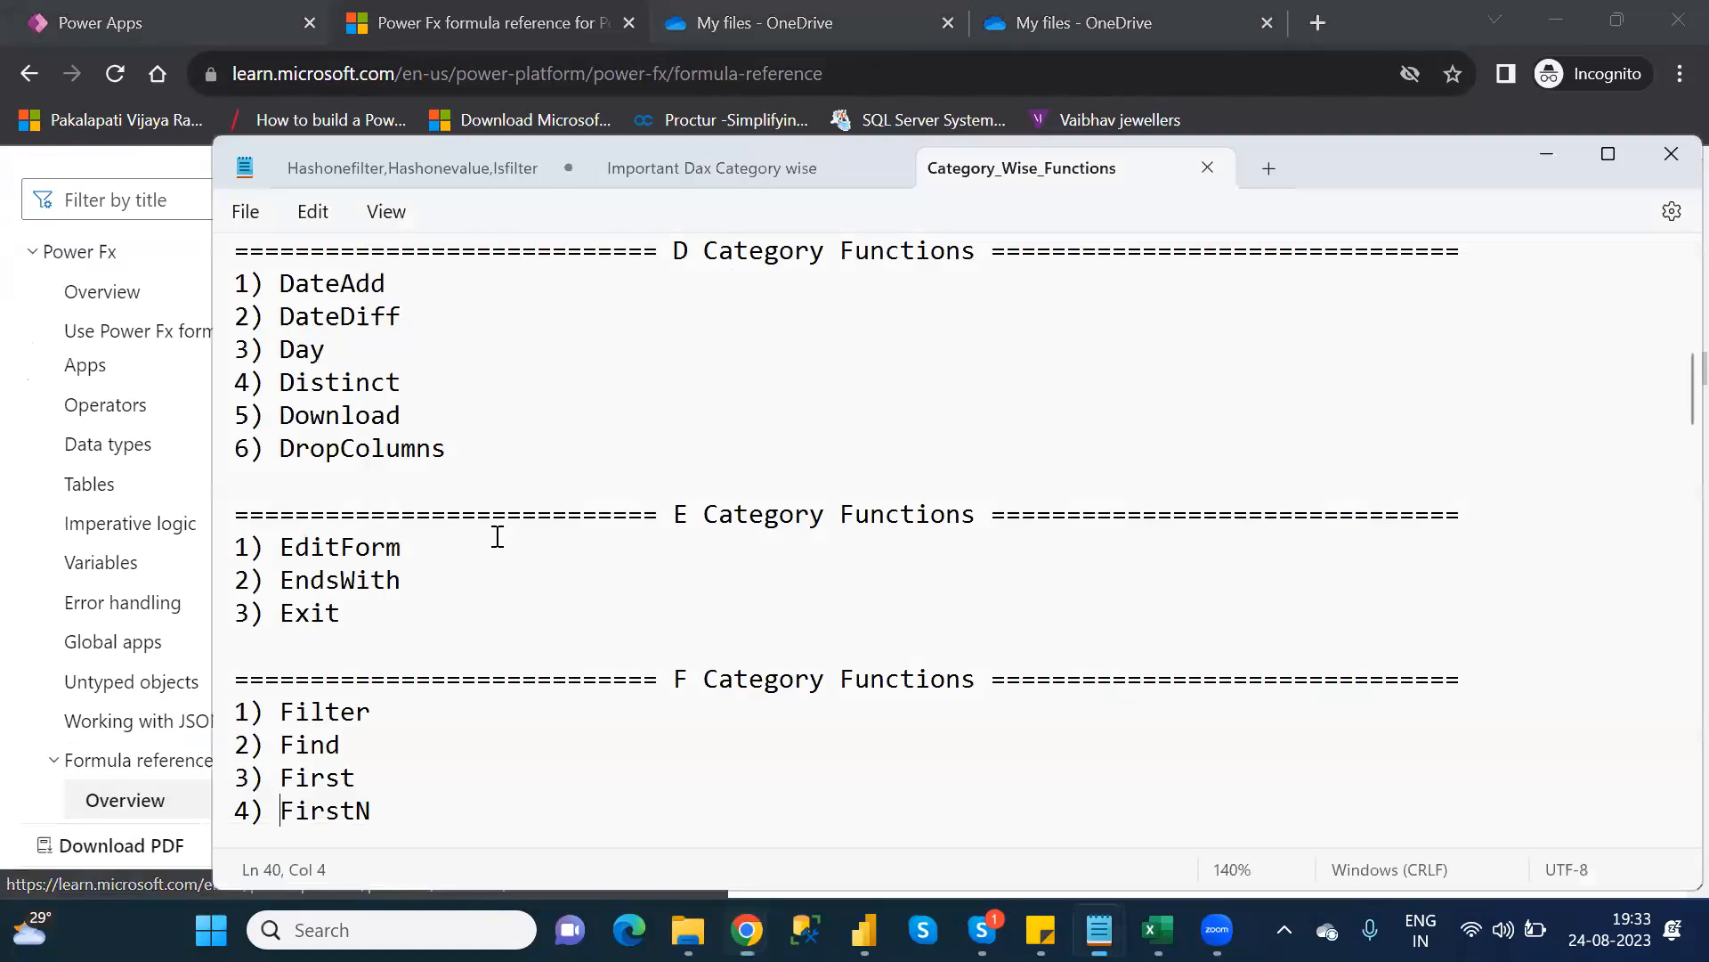
pyautogui.hotkey('alt', 'Tab')
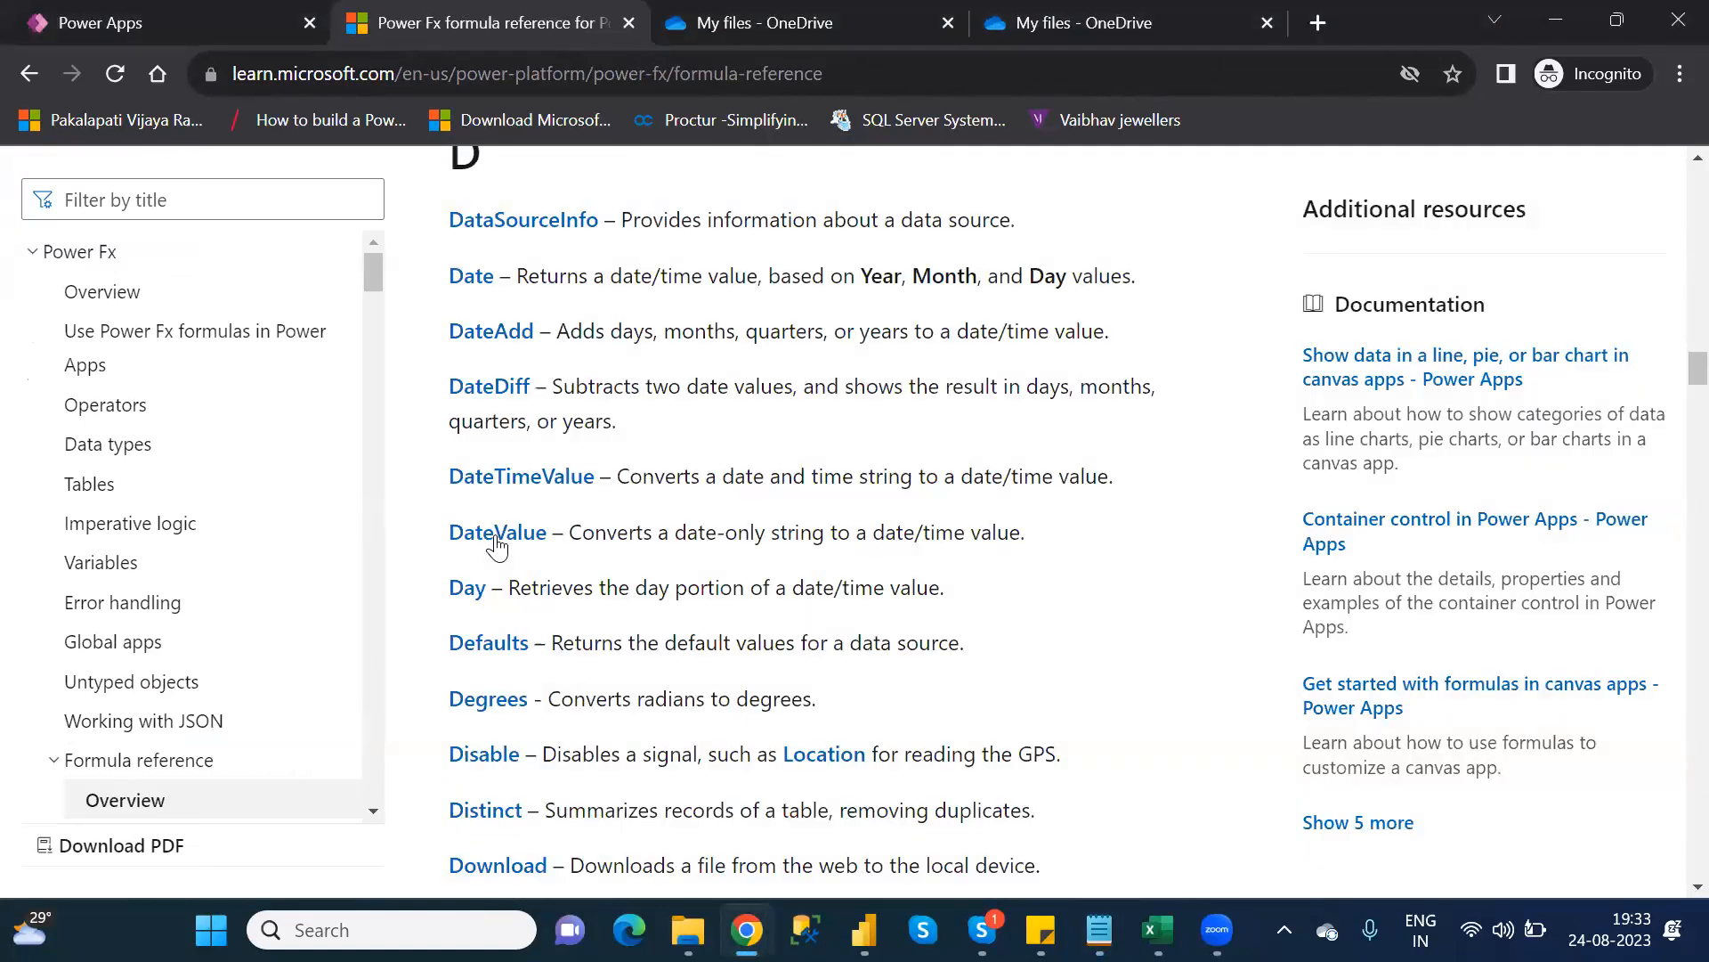
pyautogui.scroll(-1, 497, 546)
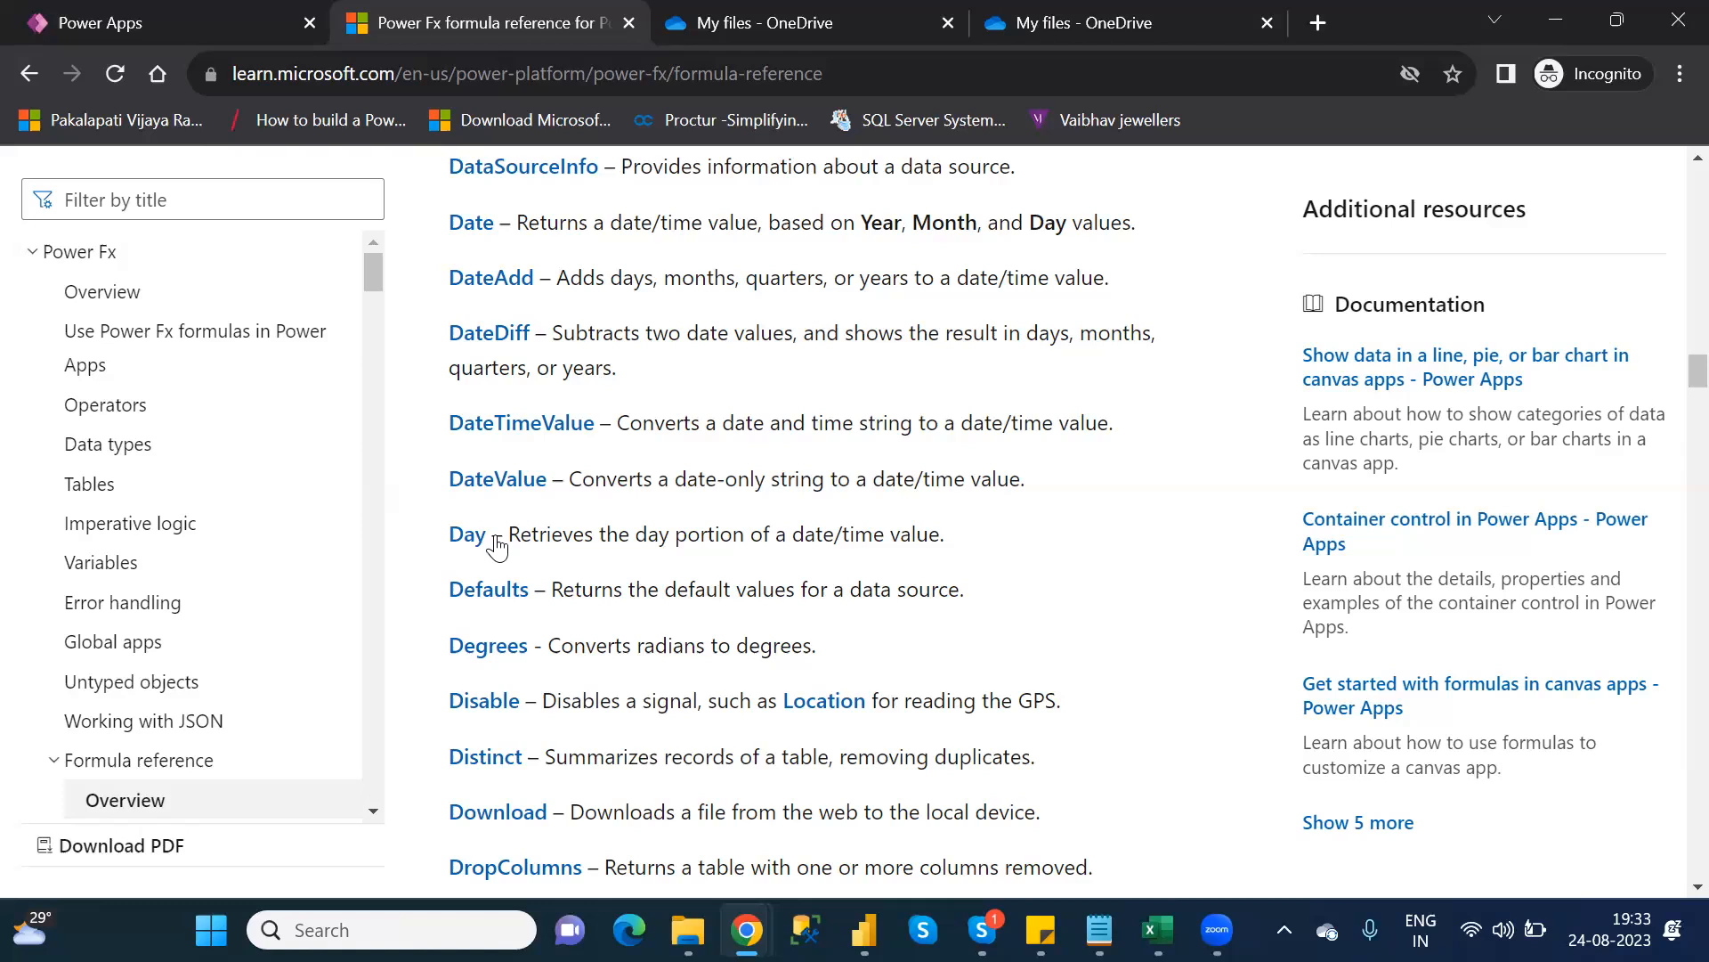
pyautogui.scroll(-1, 497, 546)
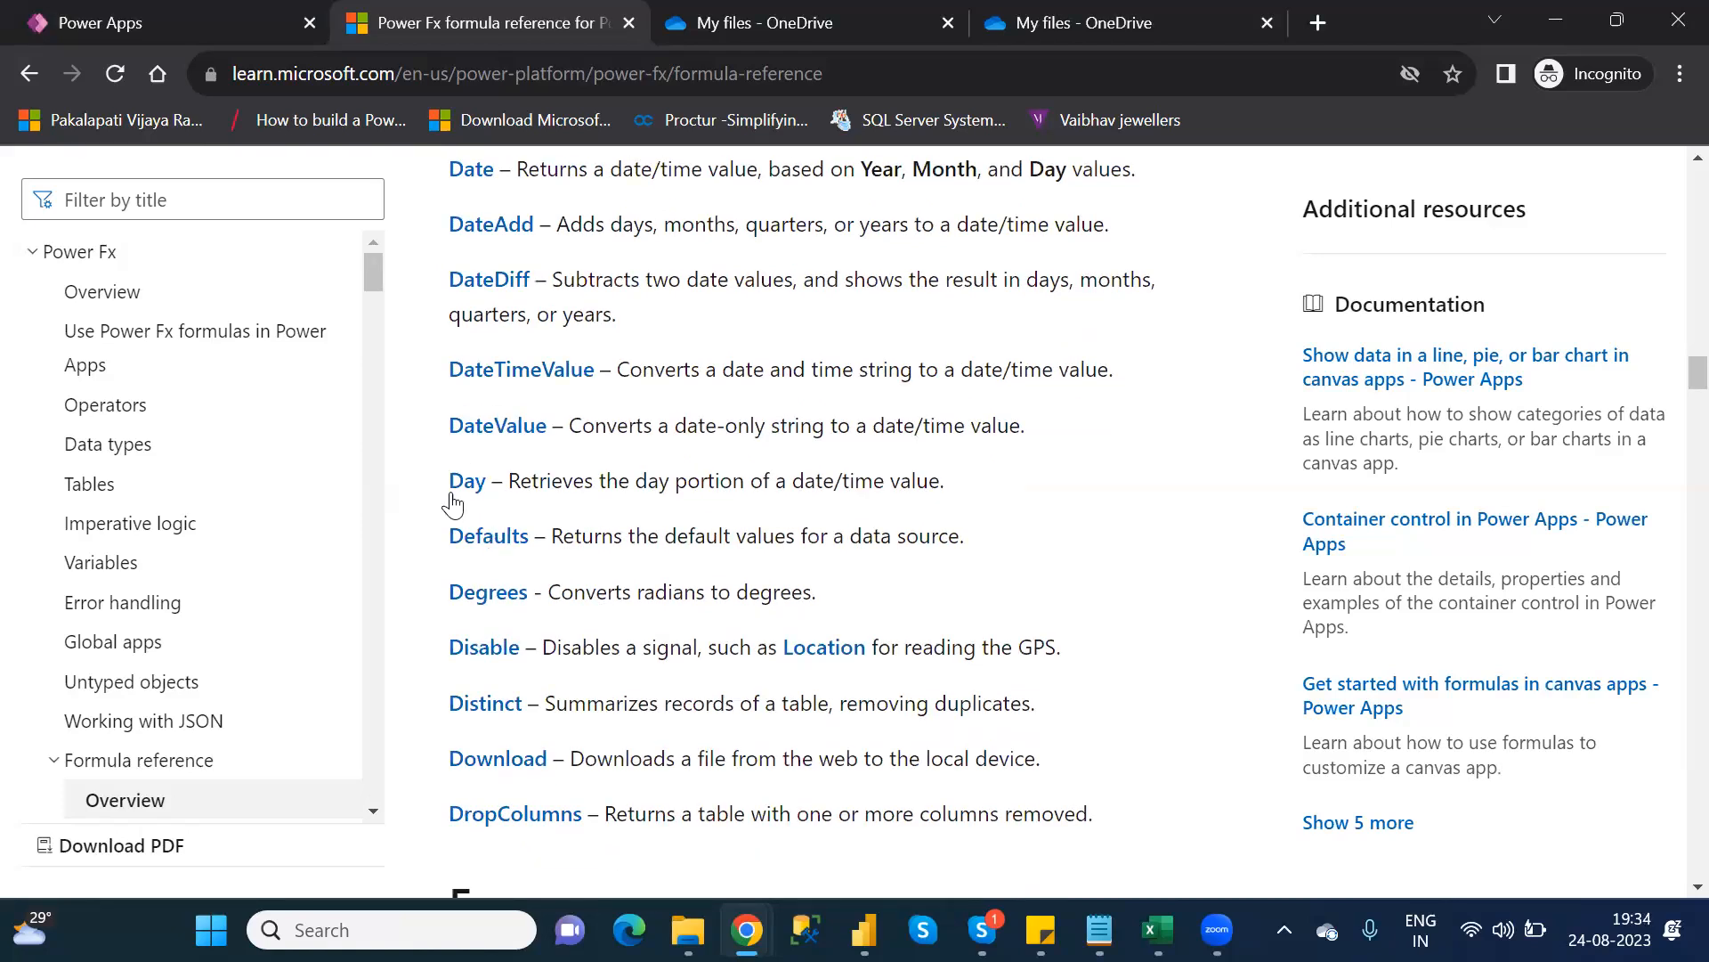
pyautogui.scroll(-2, 488, 518)
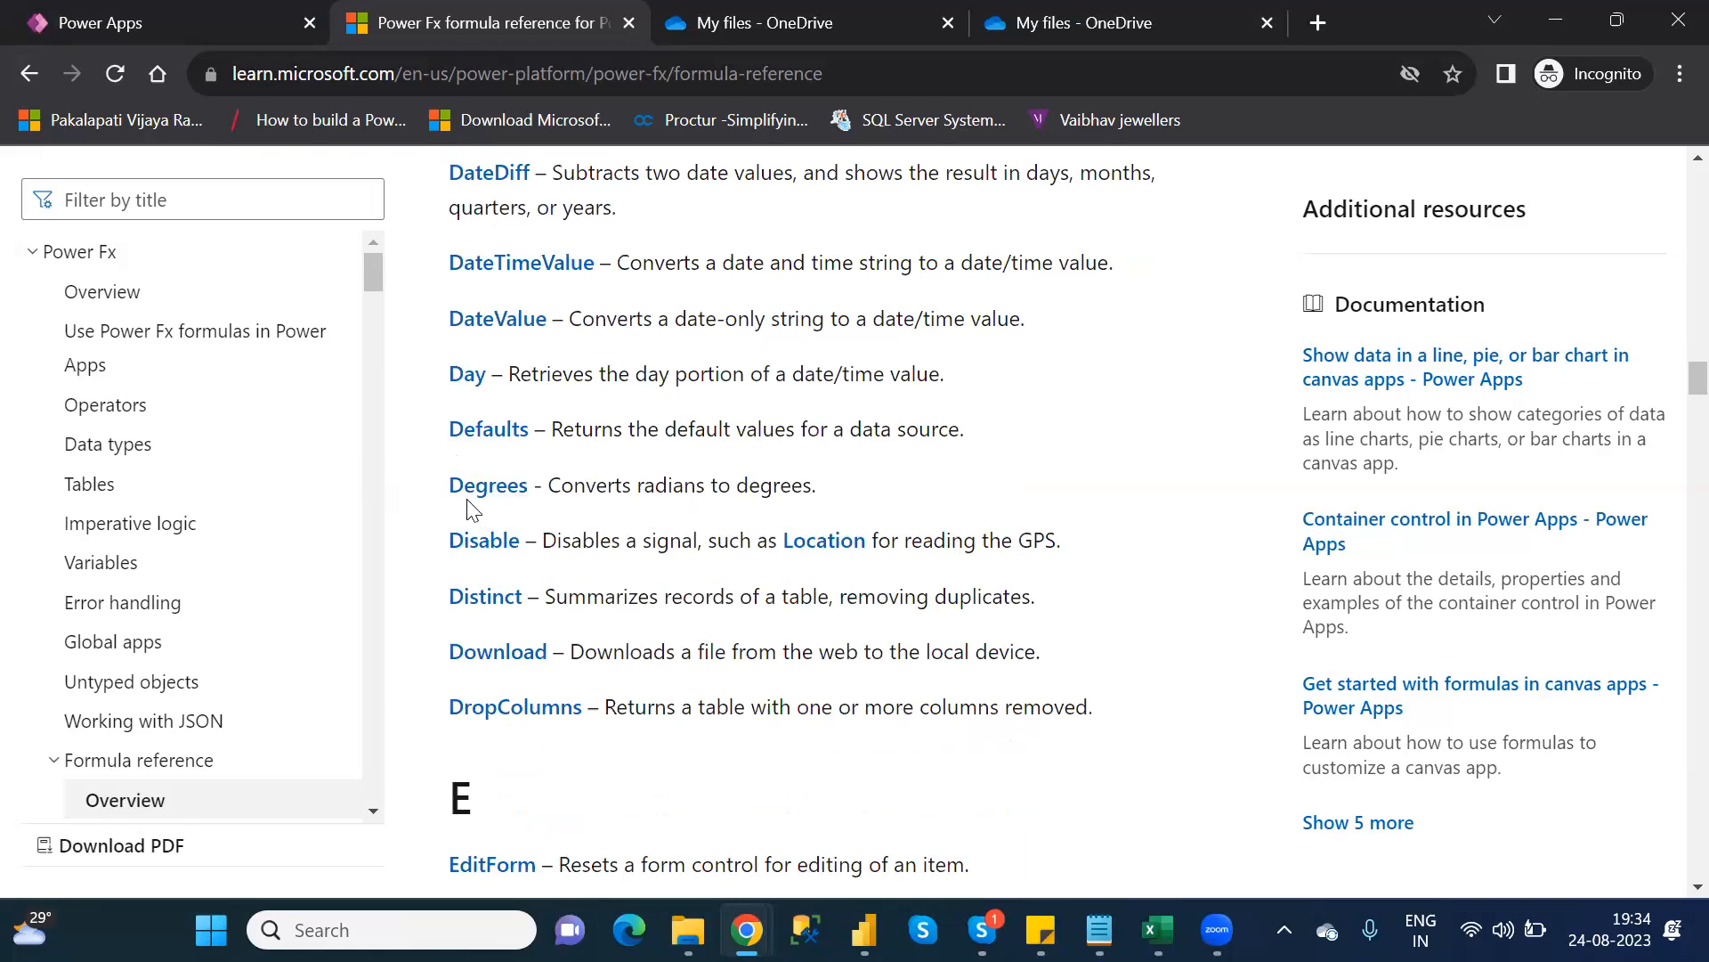
pyautogui.scroll(-1, 469, 507)
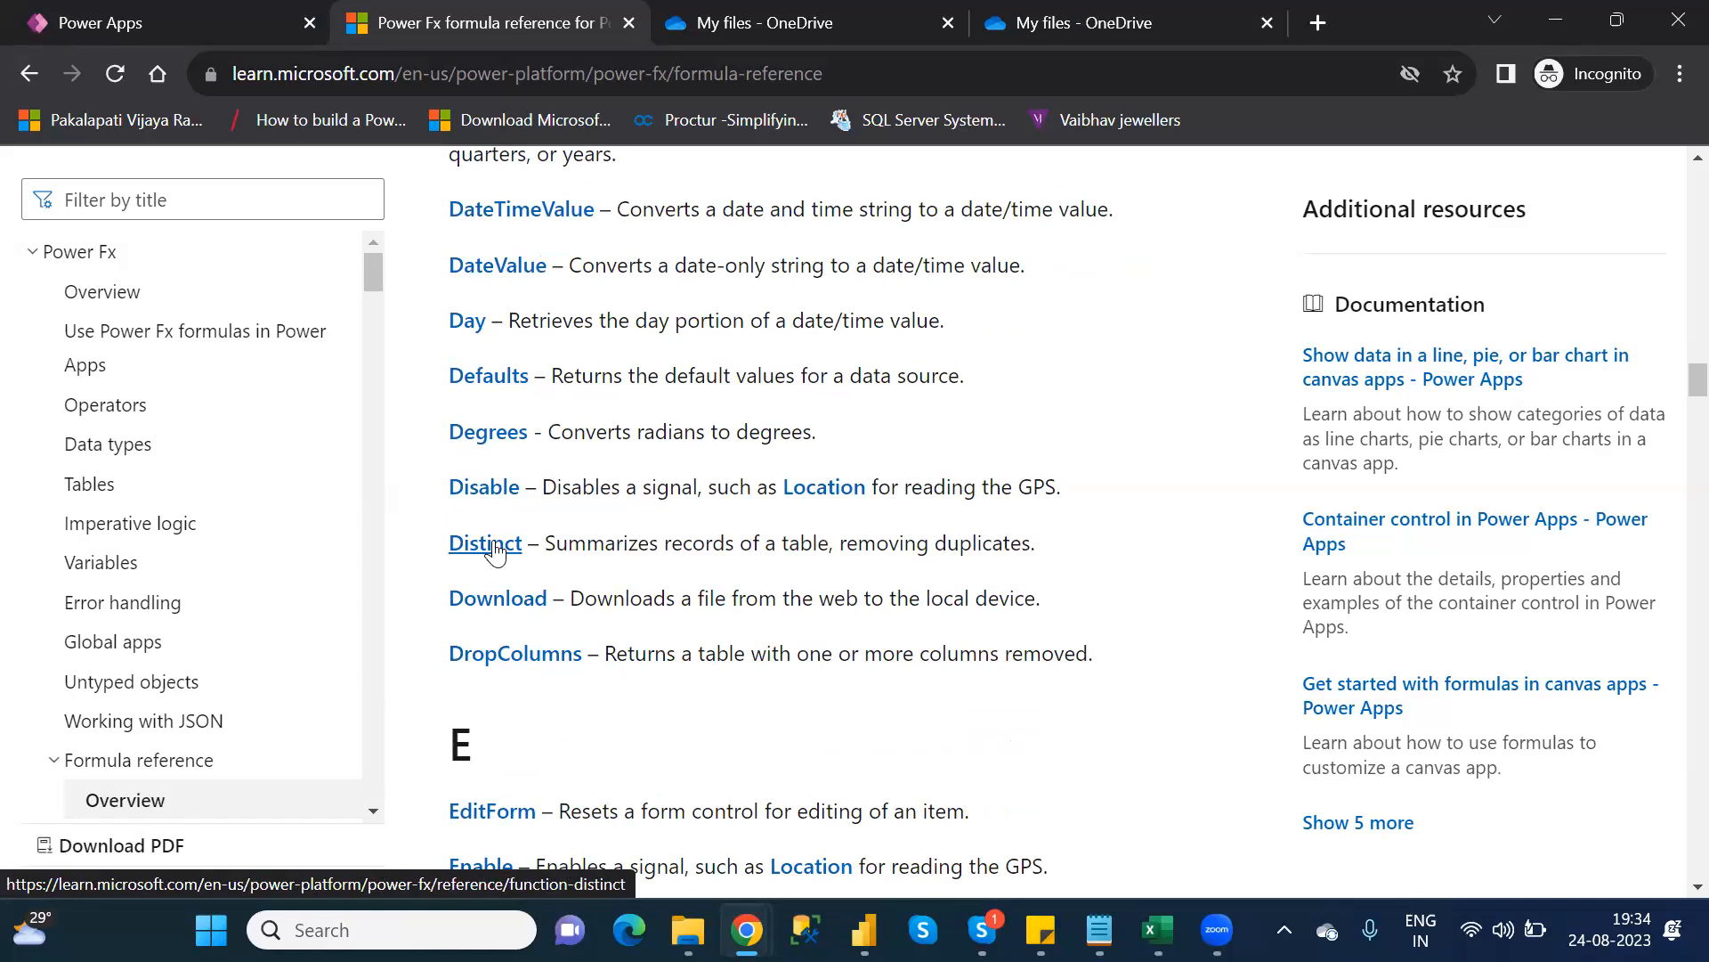
pyautogui.scroll(-1, 497, 612)
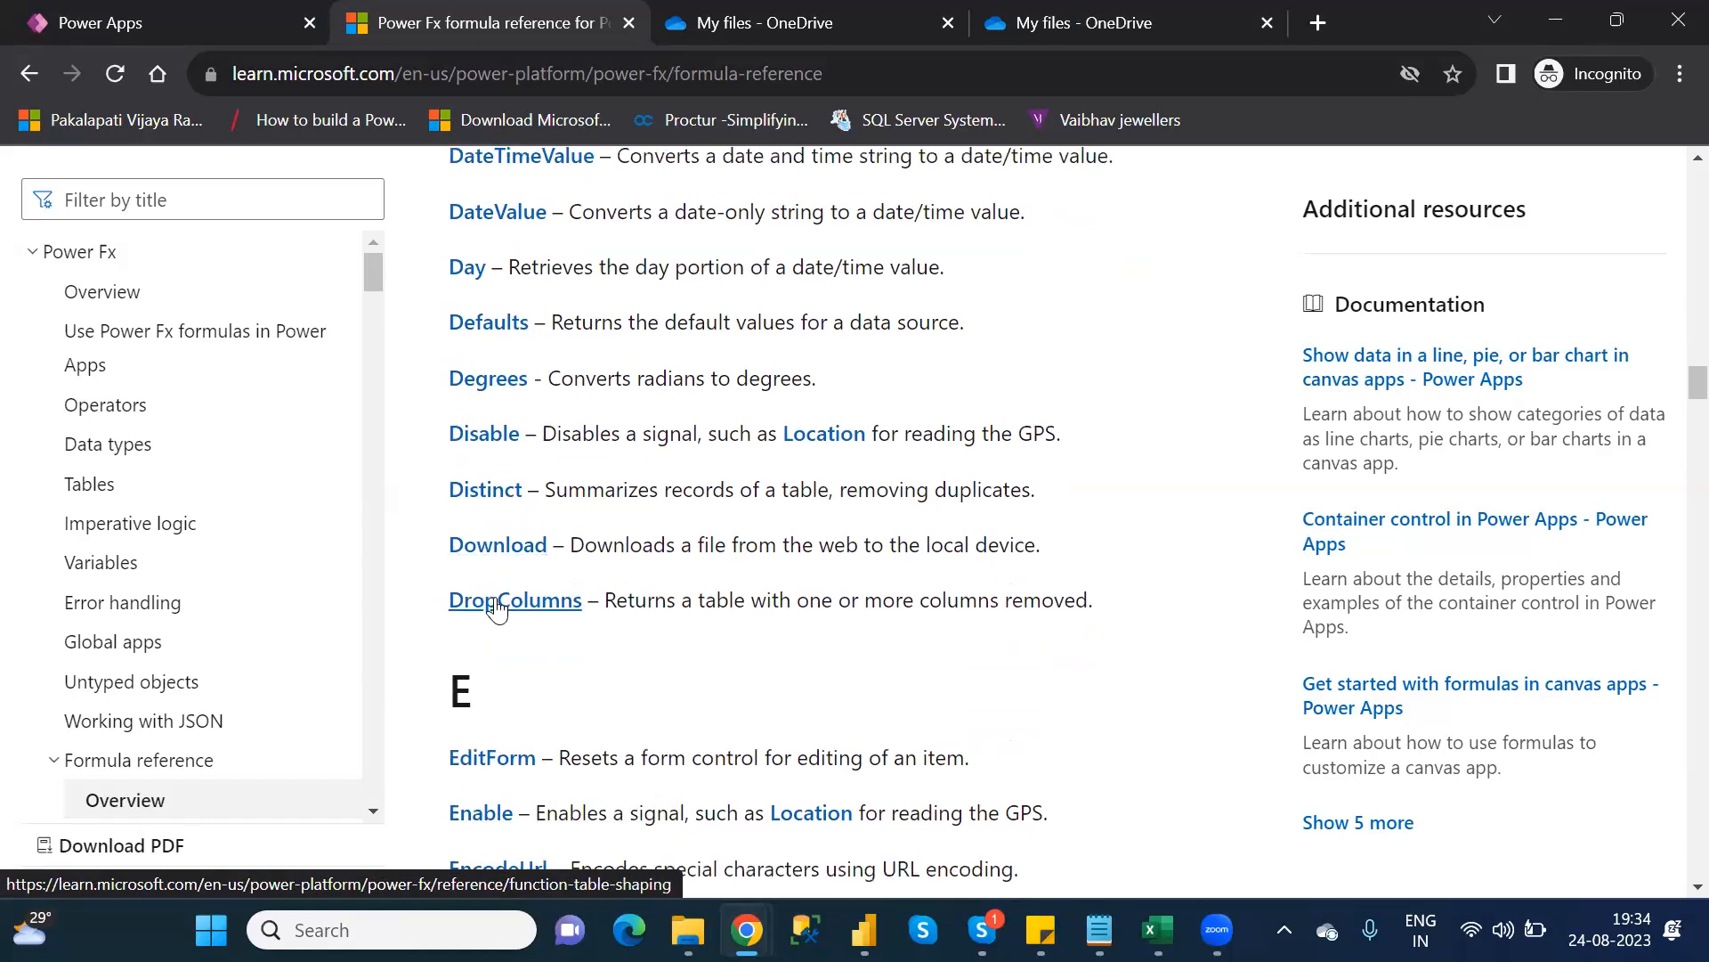
pyautogui.scroll(-4, 497, 612)
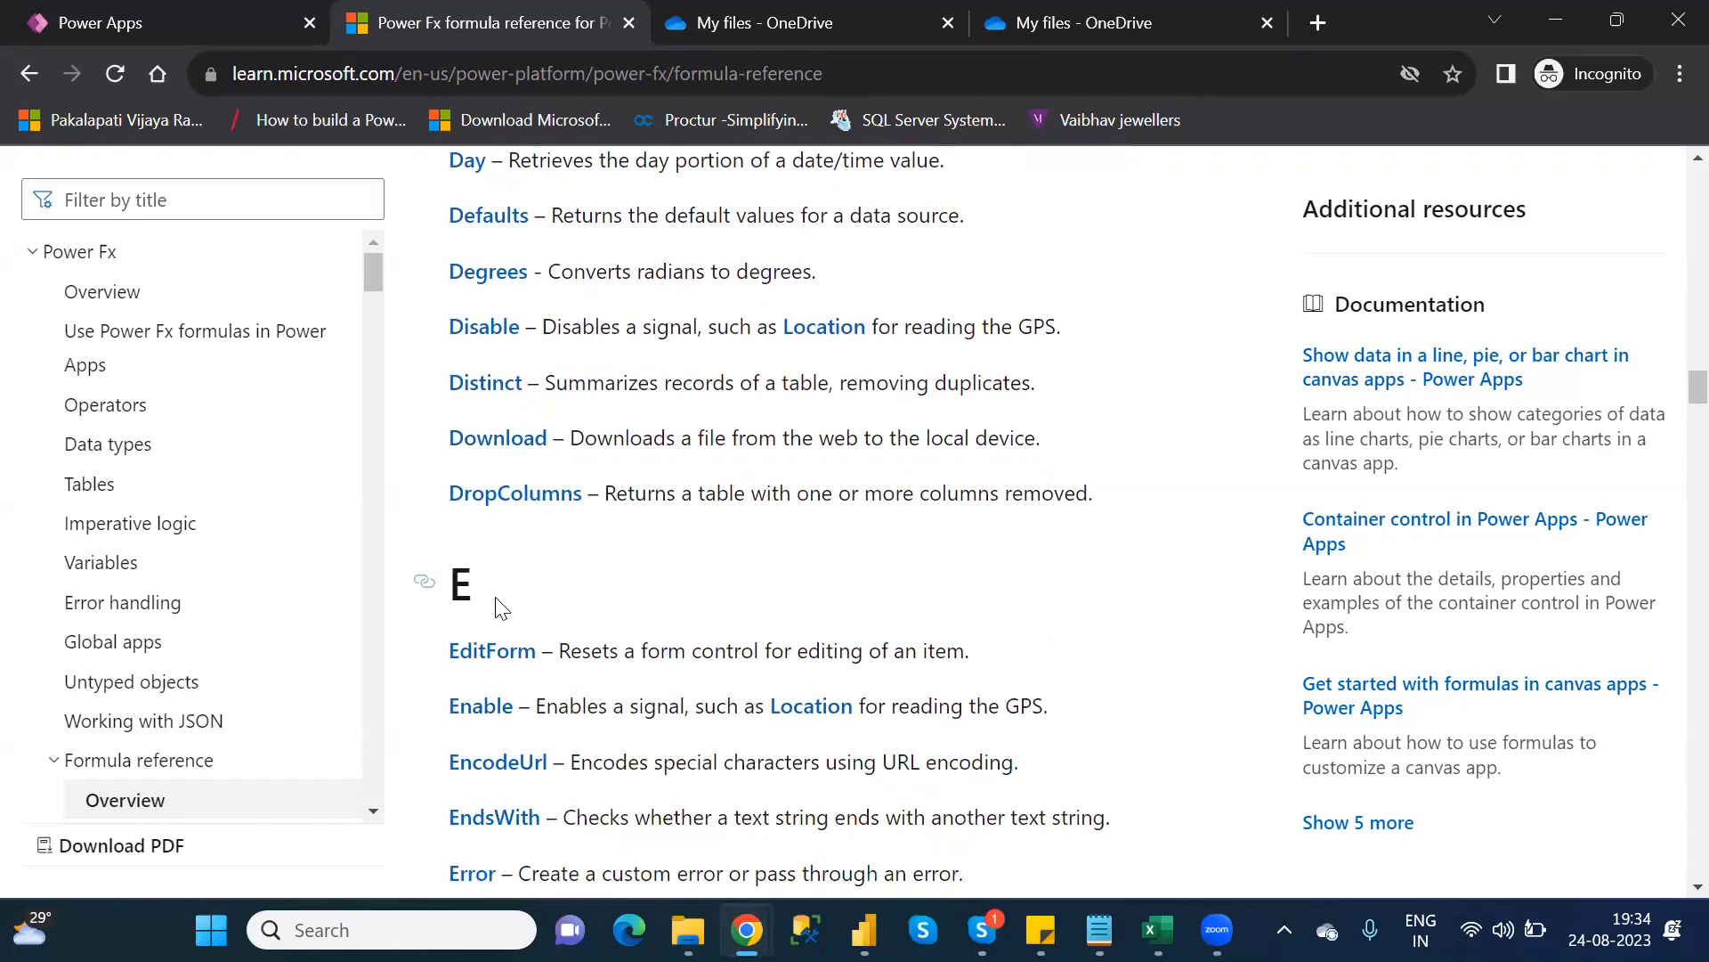
pyautogui.scroll(-4, 497, 612)
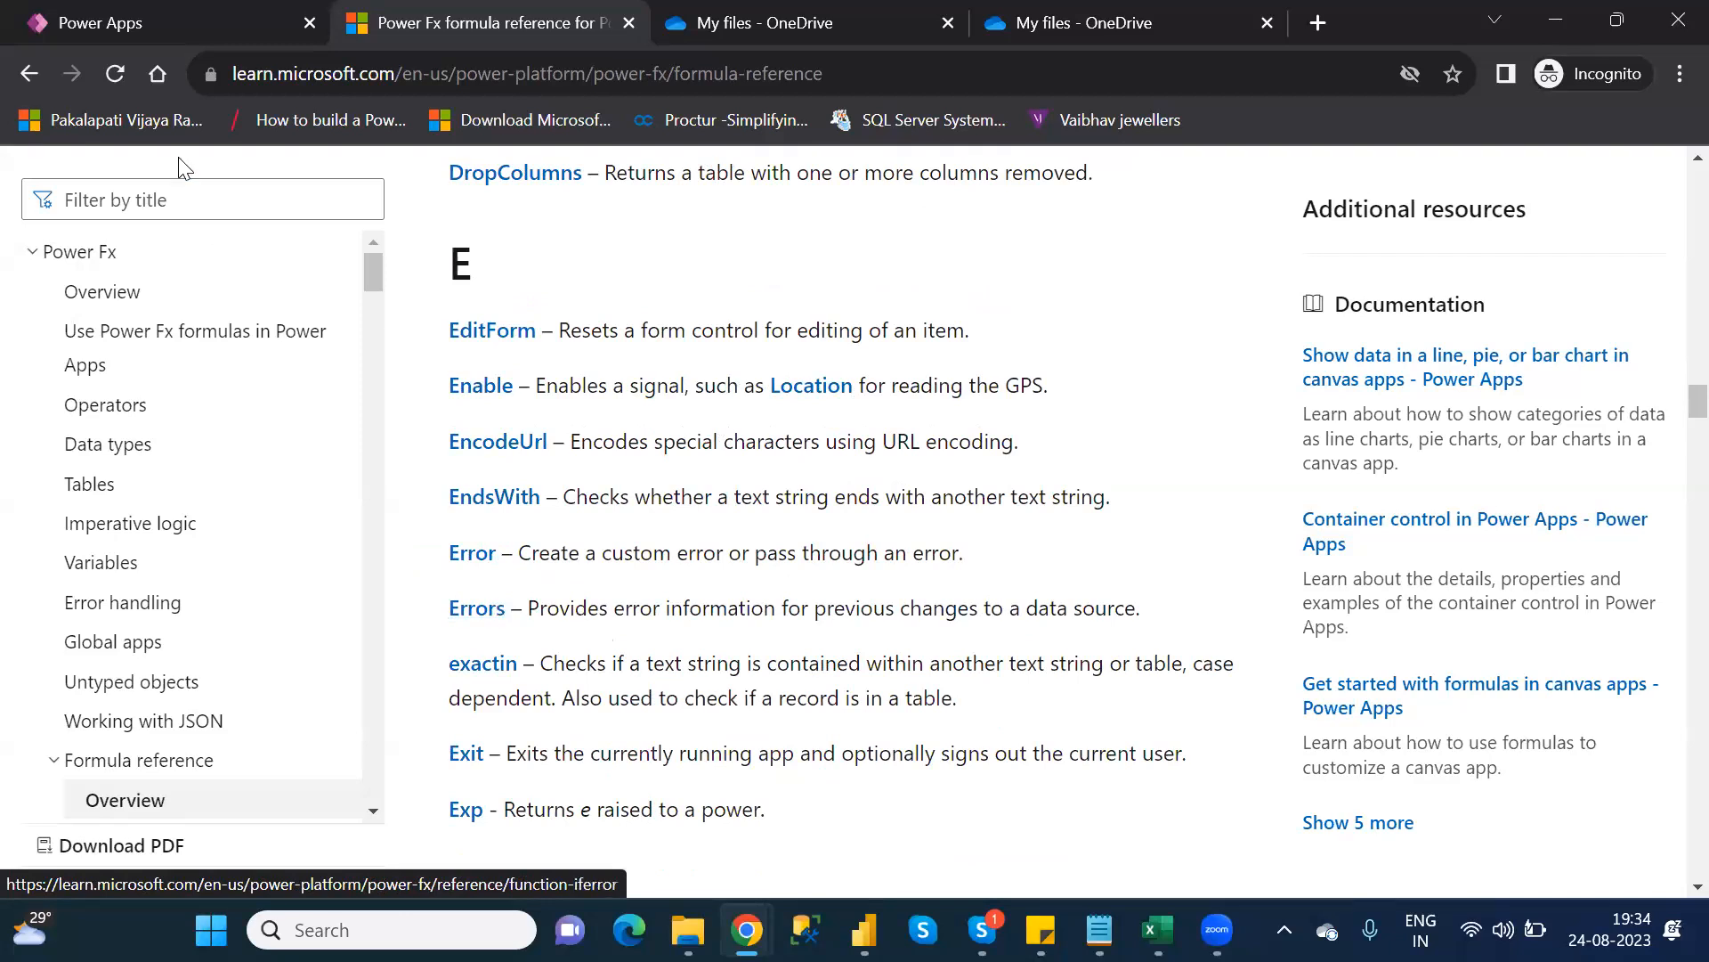
# Back in Power Apps, collapse Screen1 and add a new blank screen
pyautogui.click(158, 31)
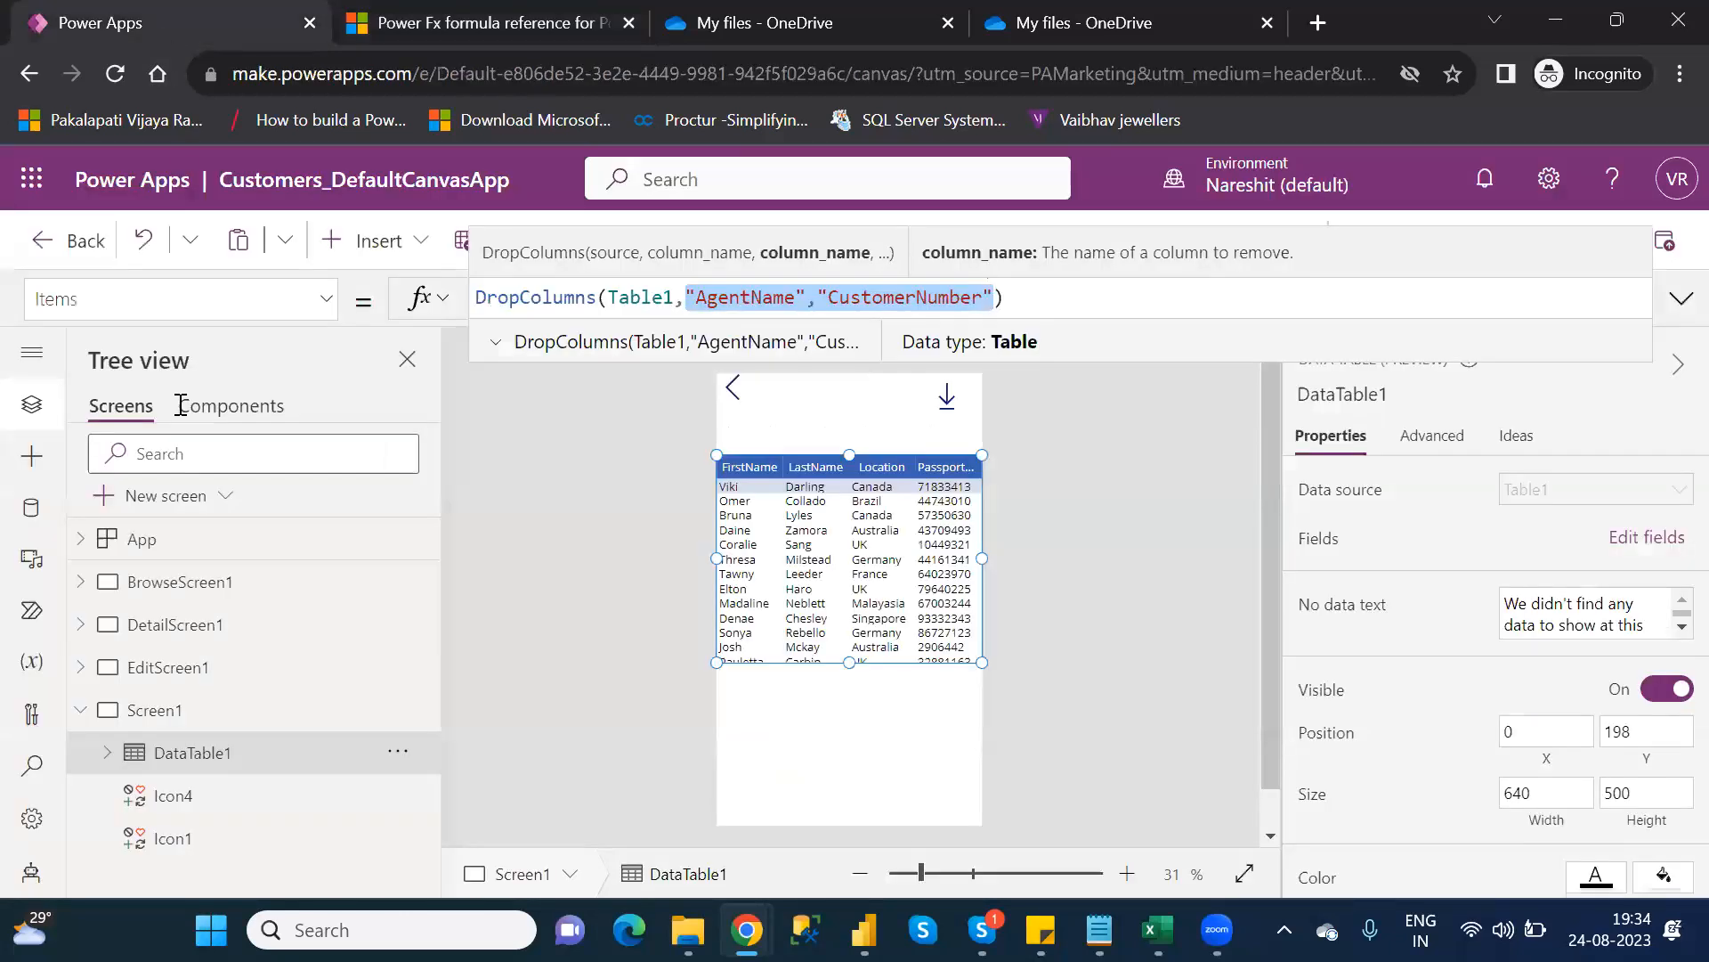
pyautogui.click(81, 709)
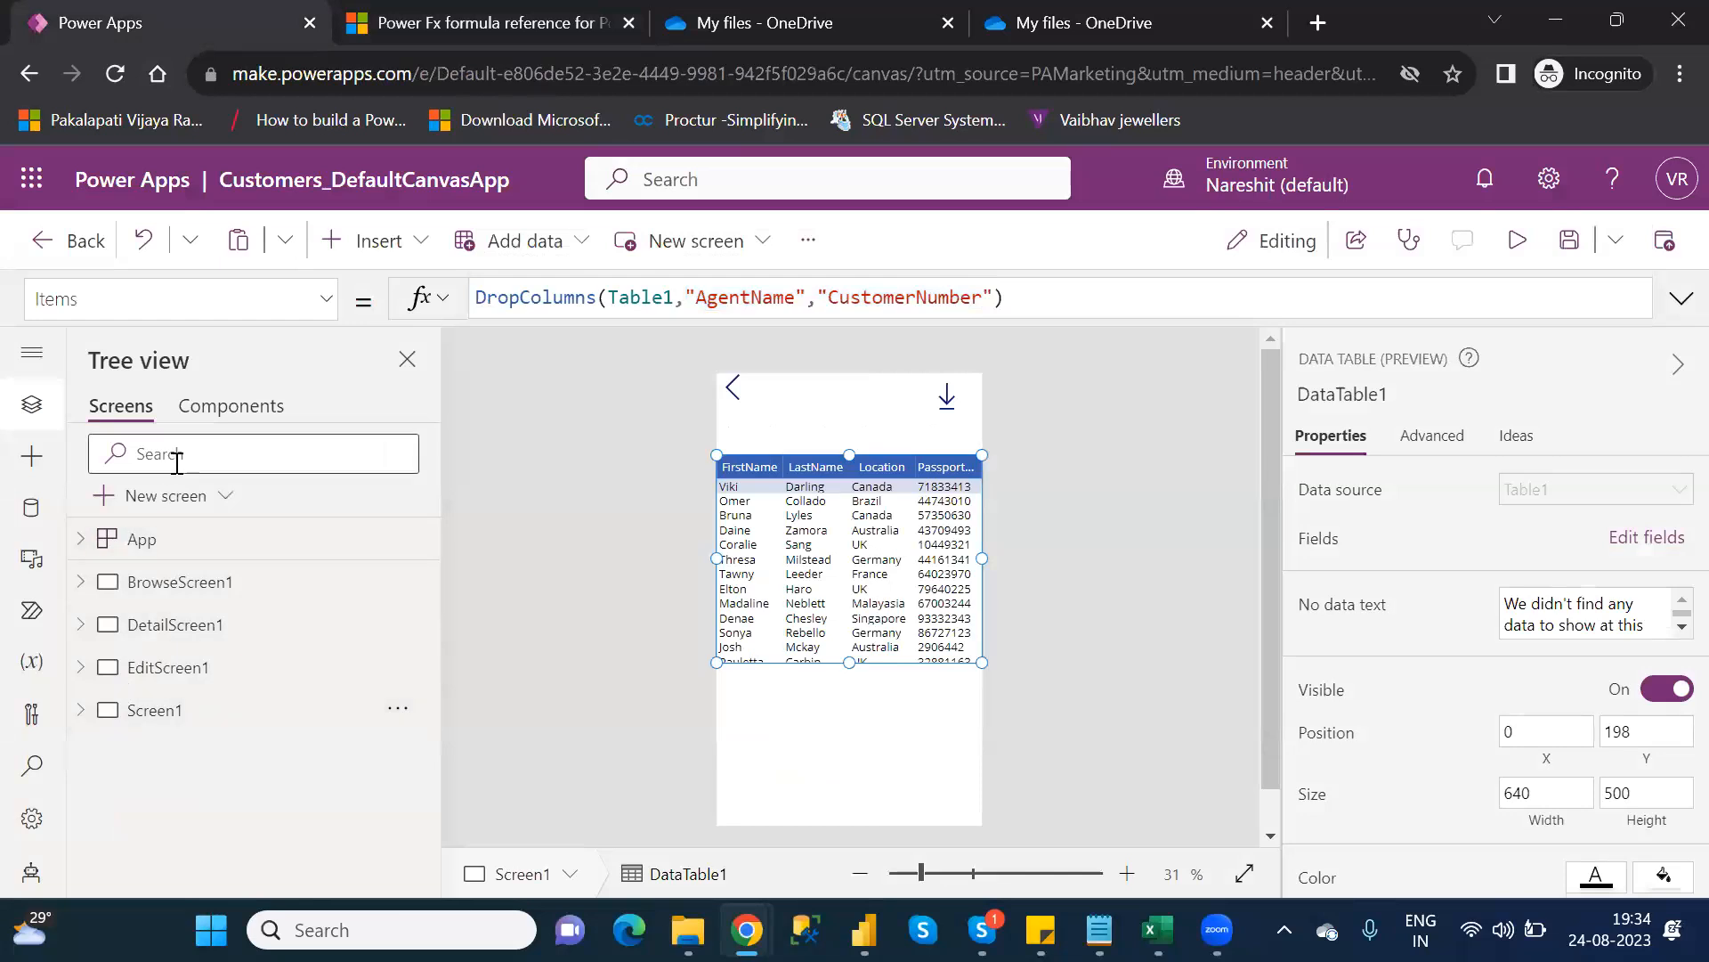
pyautogui.click(179, 512)
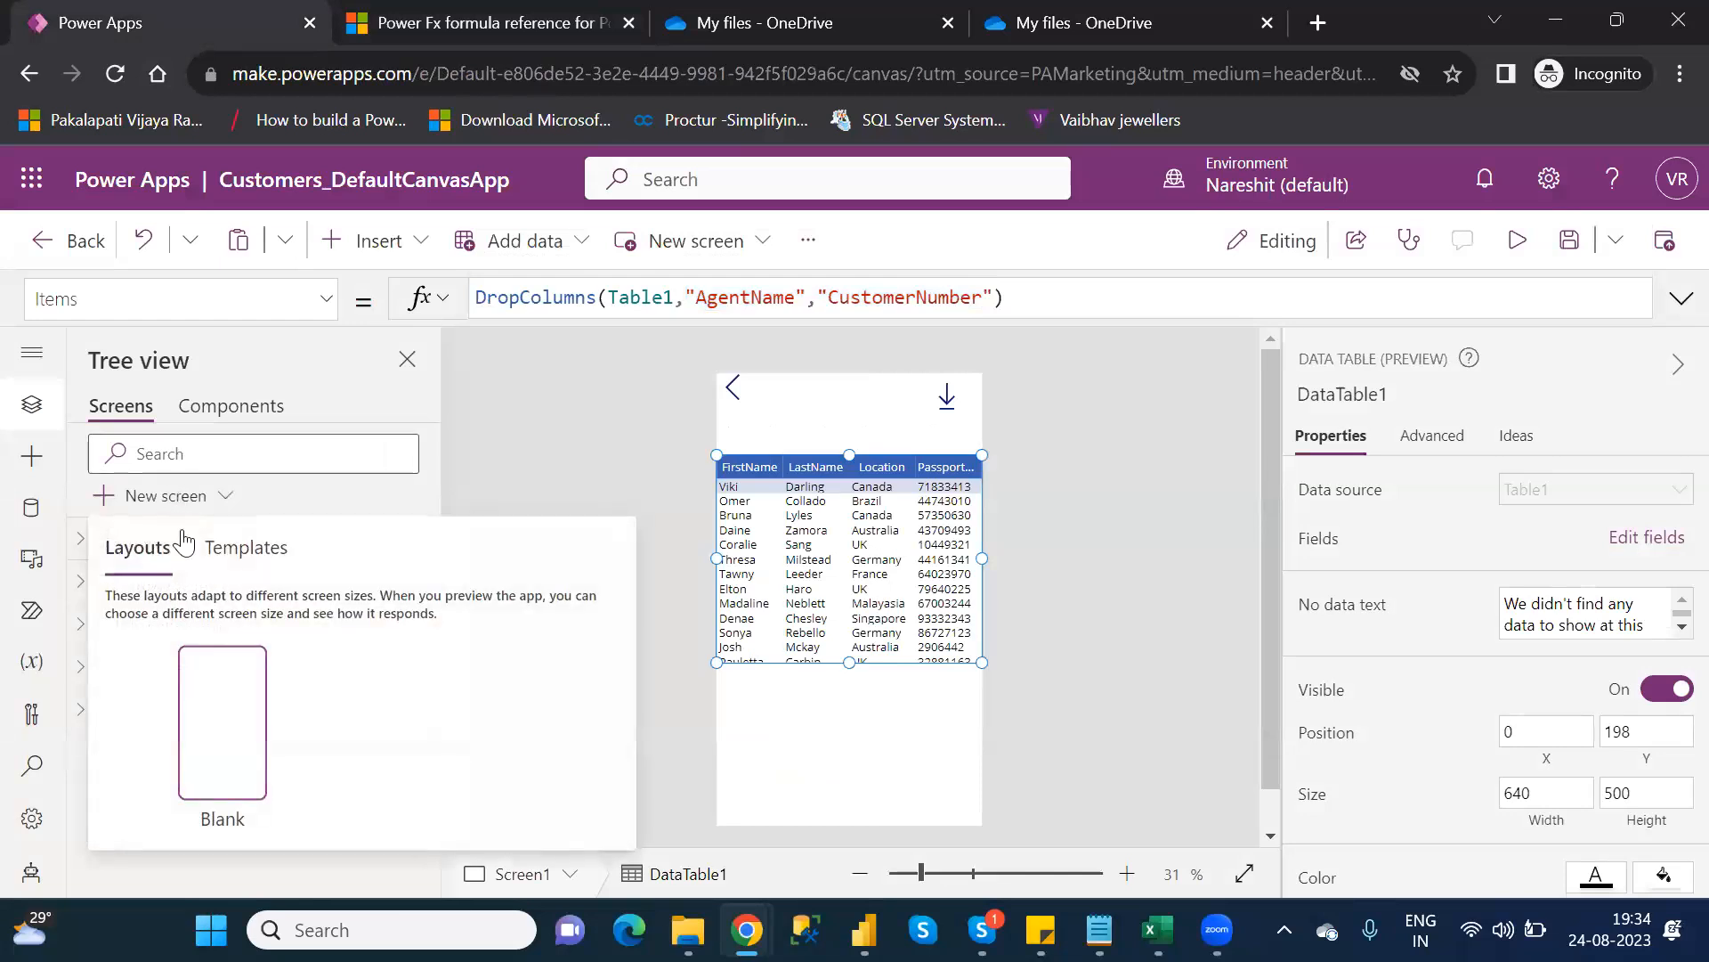
pyautogui.click(213, 707)
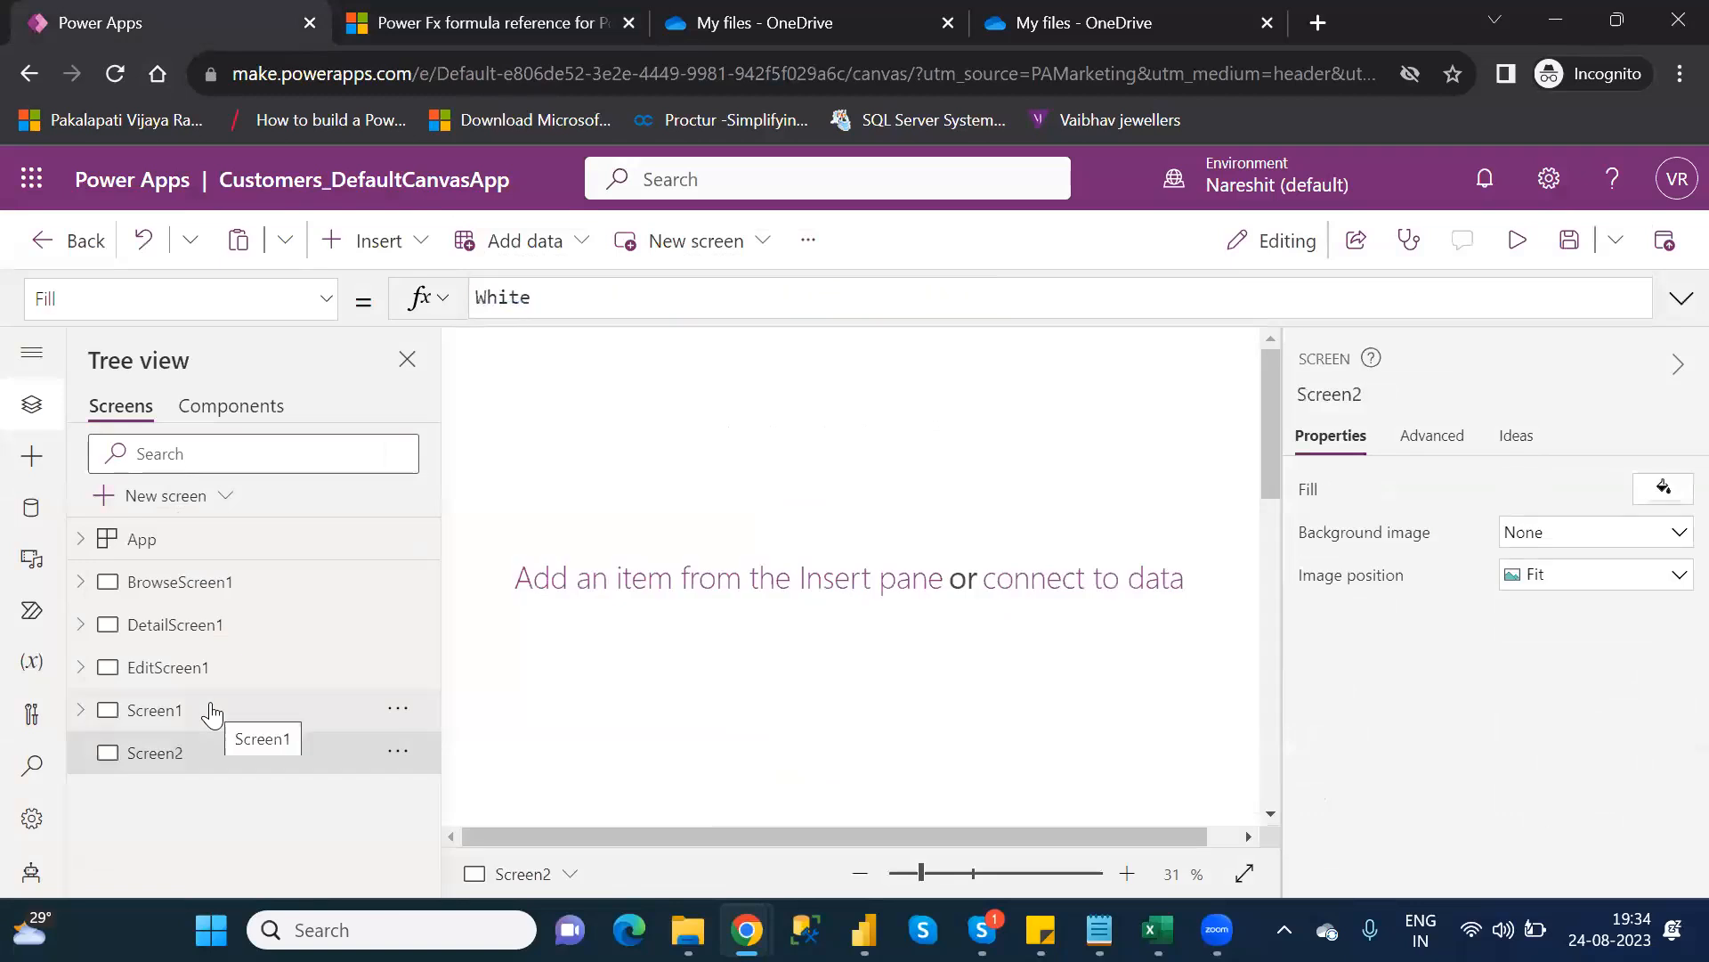
# Rename the new Screen2 to E-CategoryFunctions
pyautogui.doubleClick(166, 754)
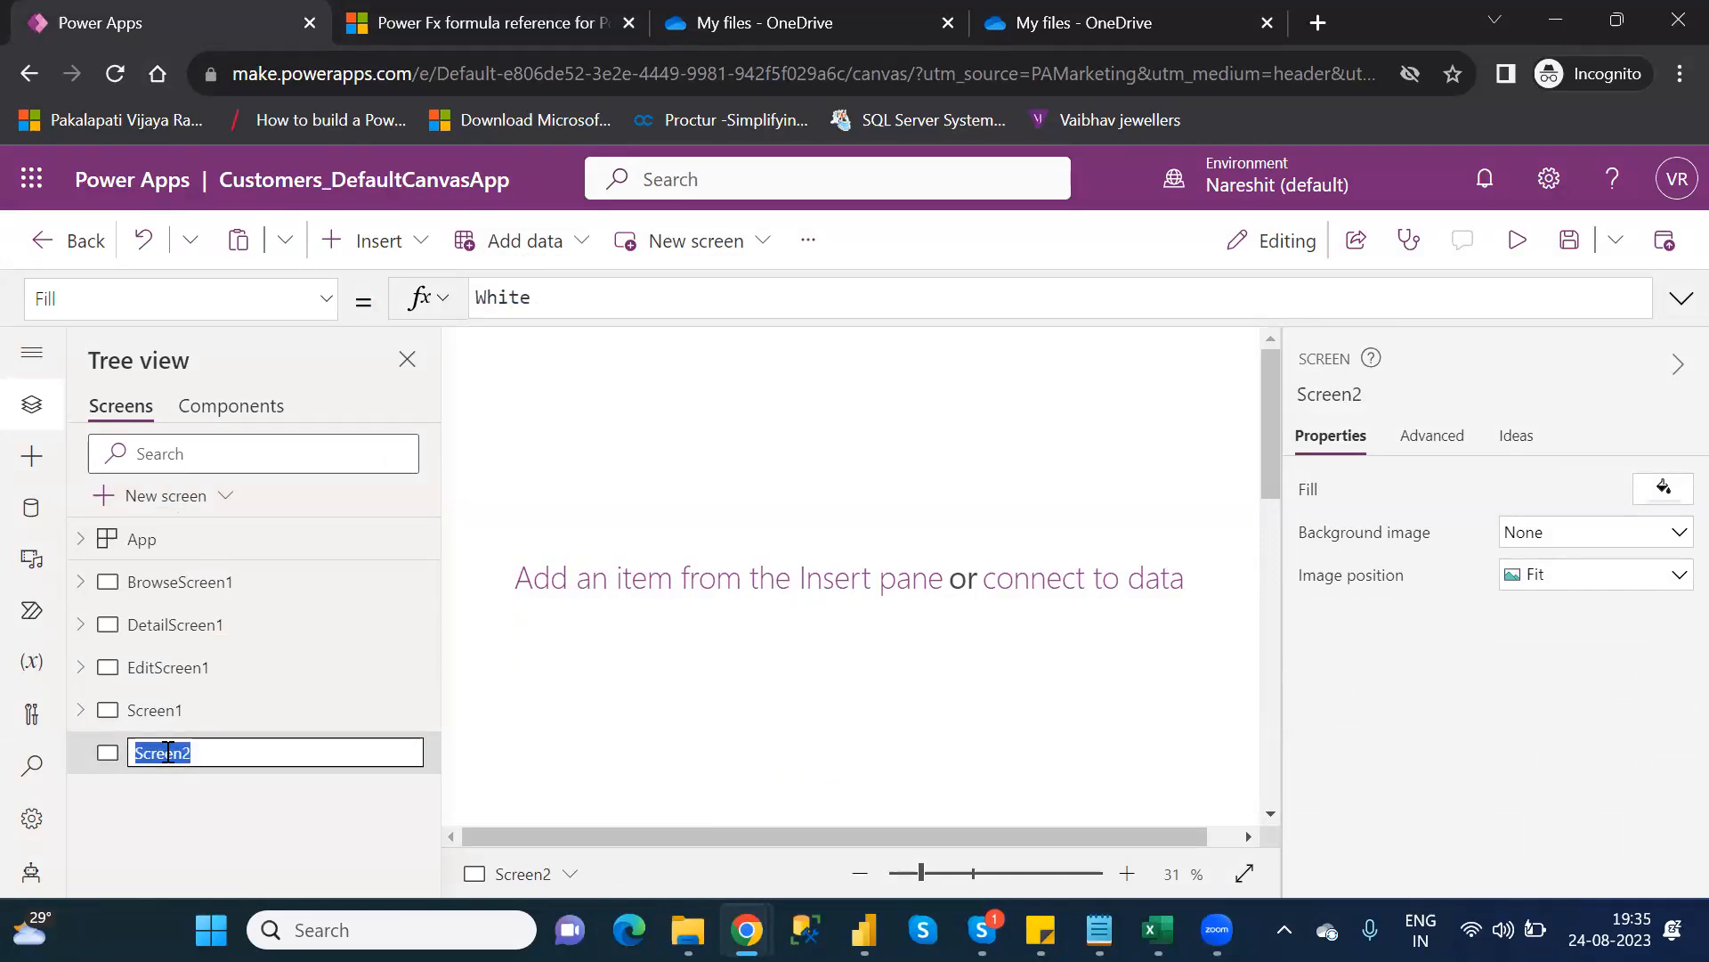
pyautogui.write('E-Category')
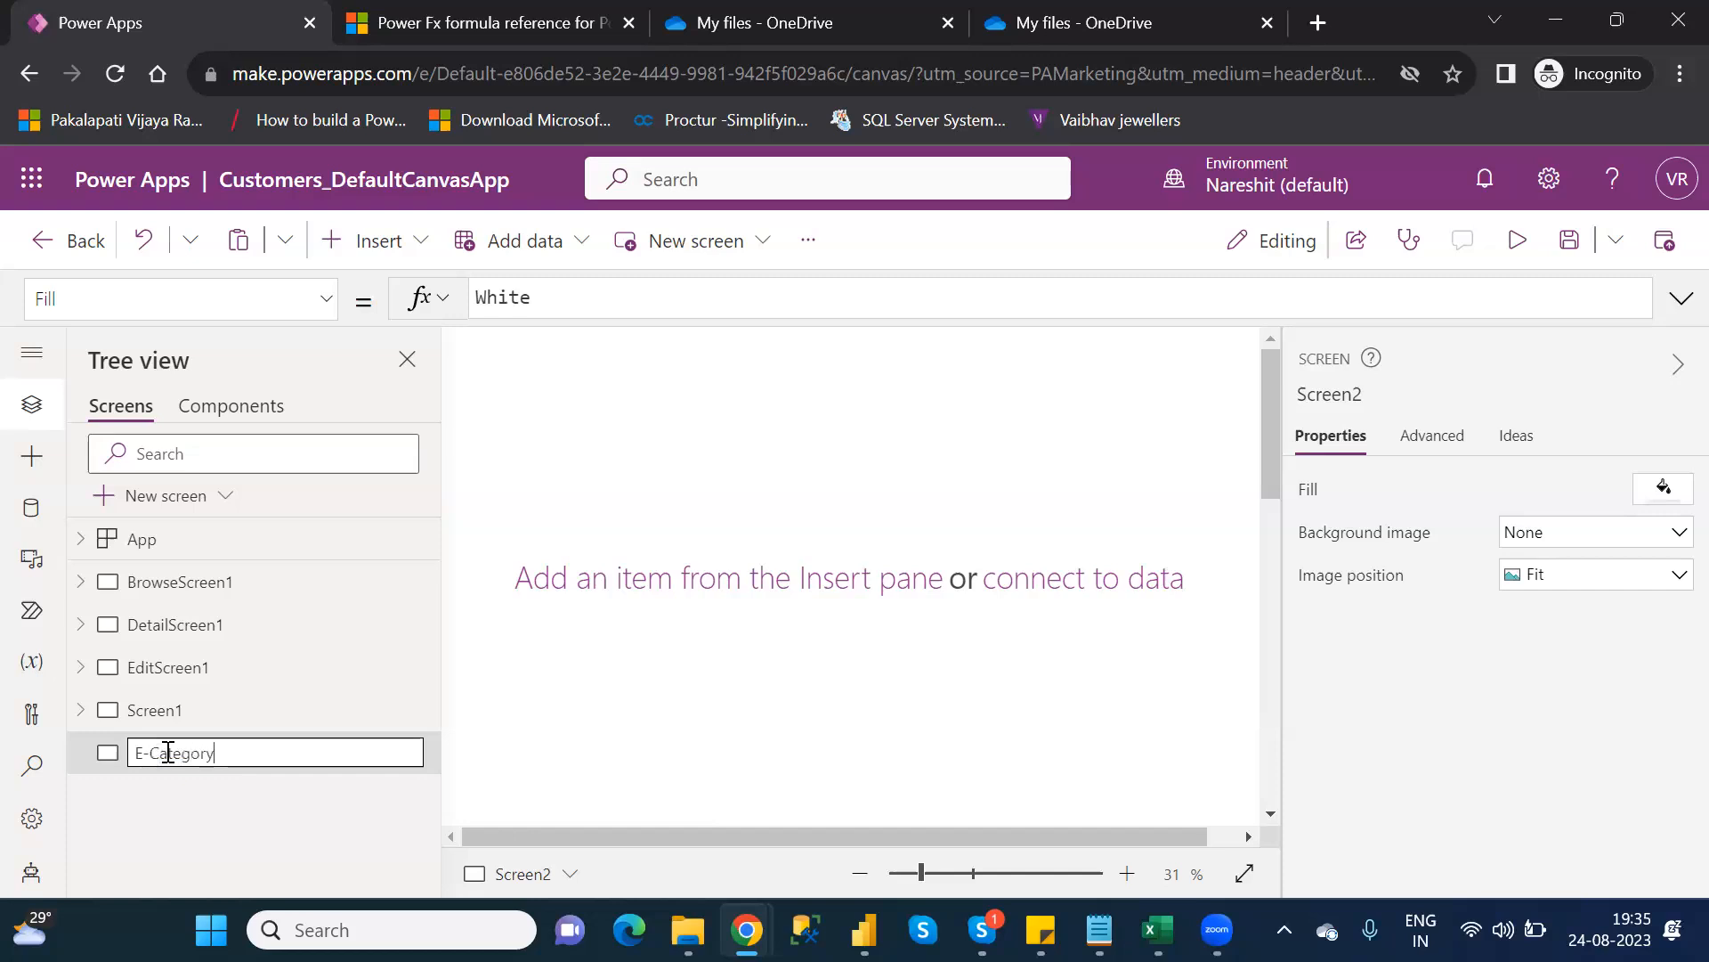
pyautogui.write('Functions')
pyautogui.press('Return')
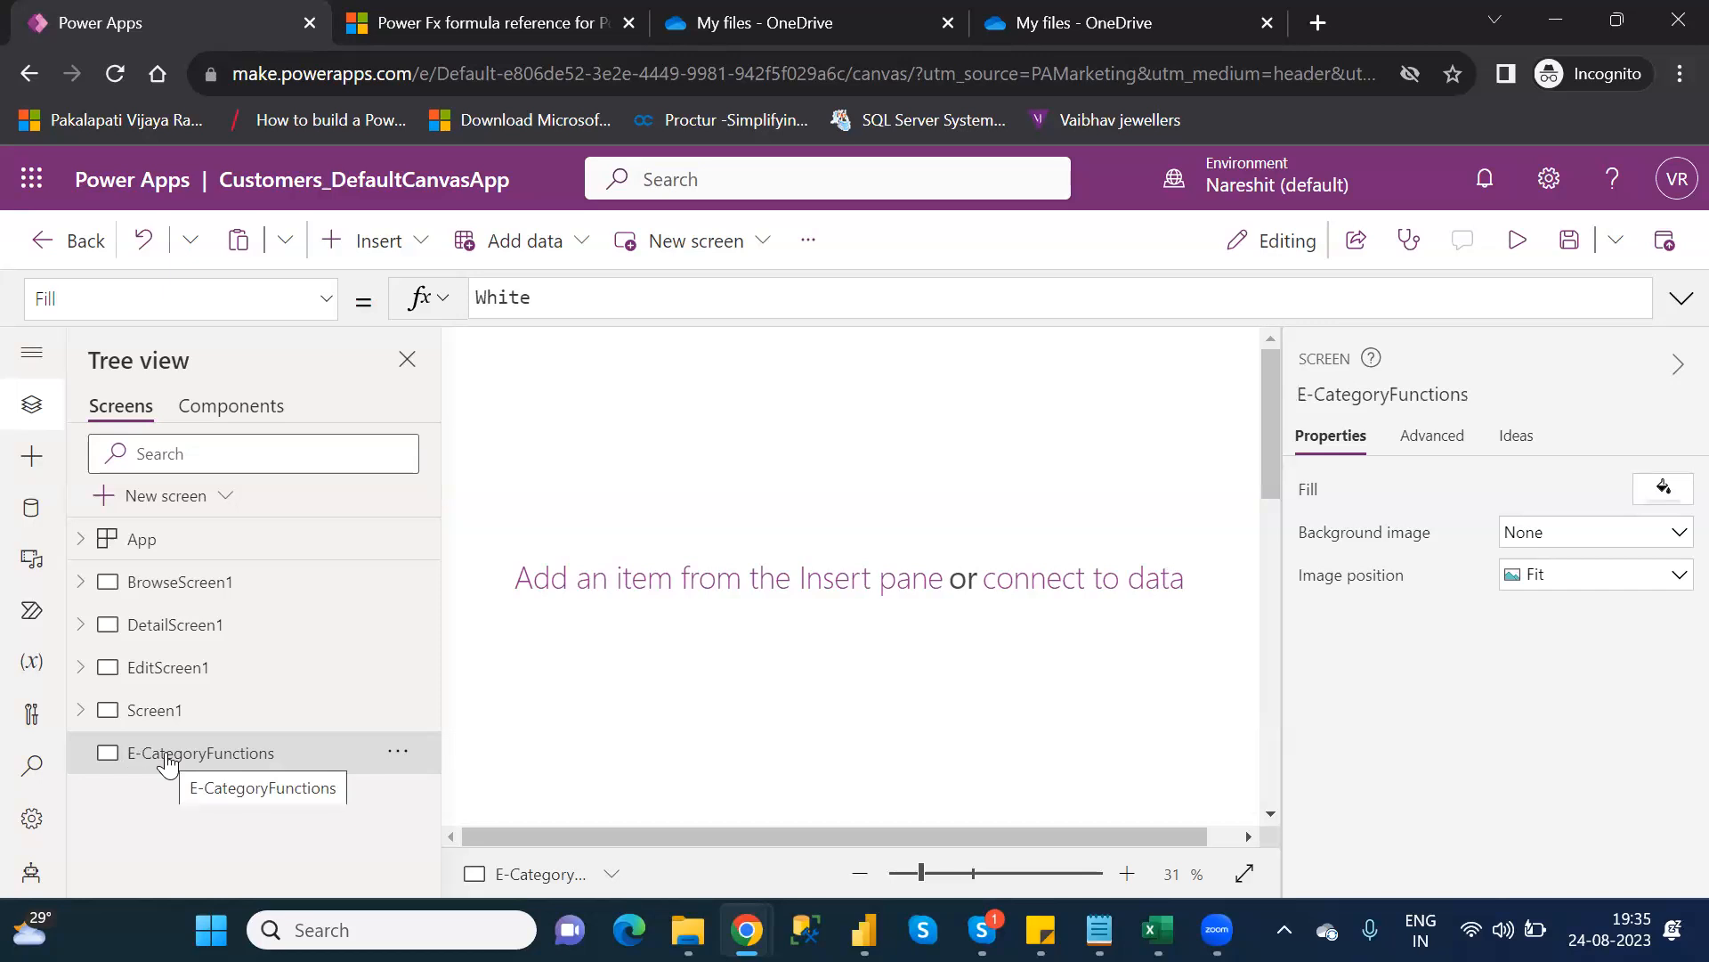
pyautogui.click(384, 258)
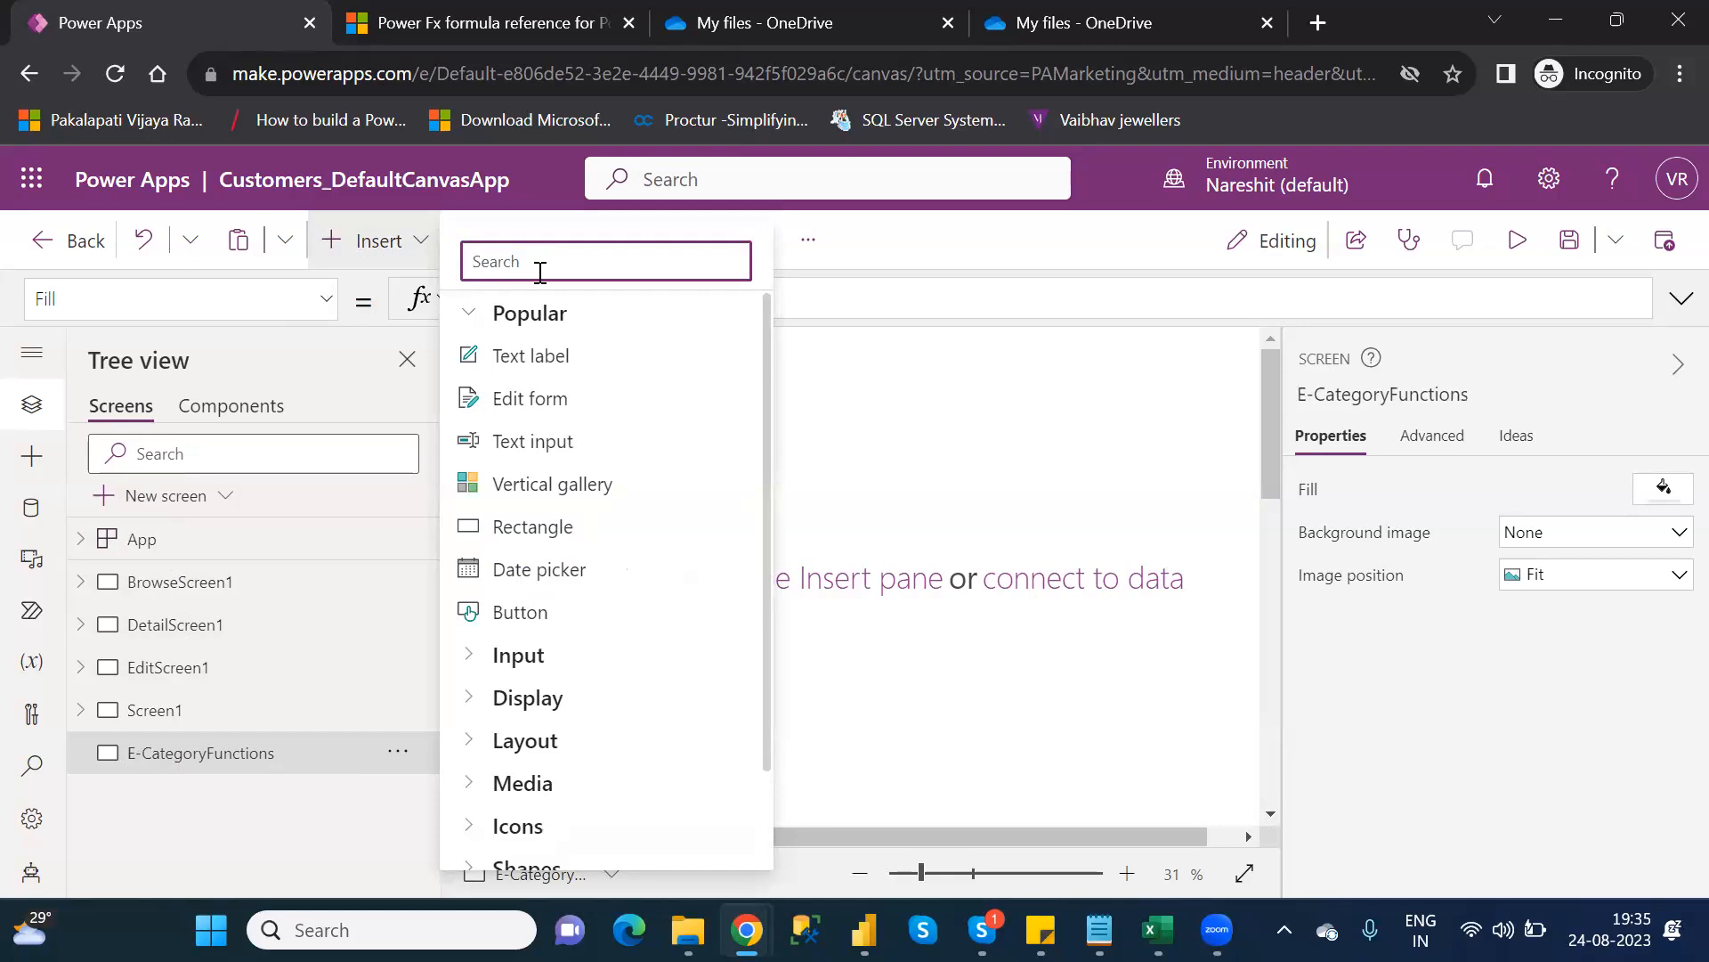
pyautogui.click(880, 458)
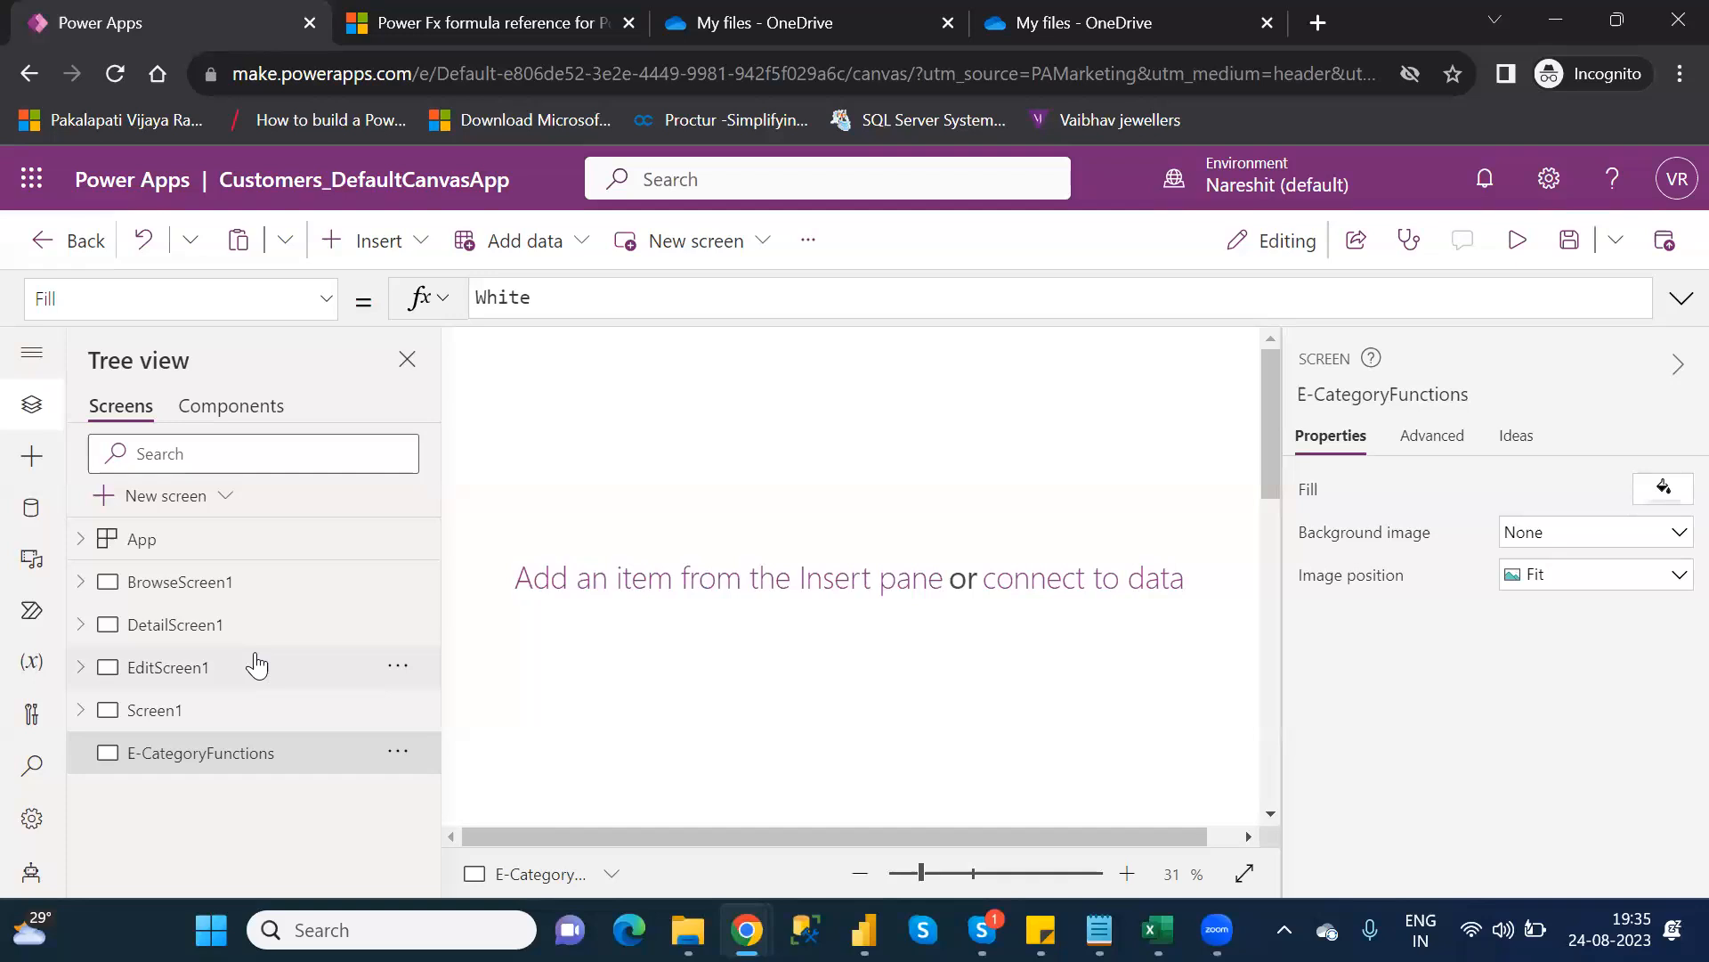
pyautogui.click(192, 667)
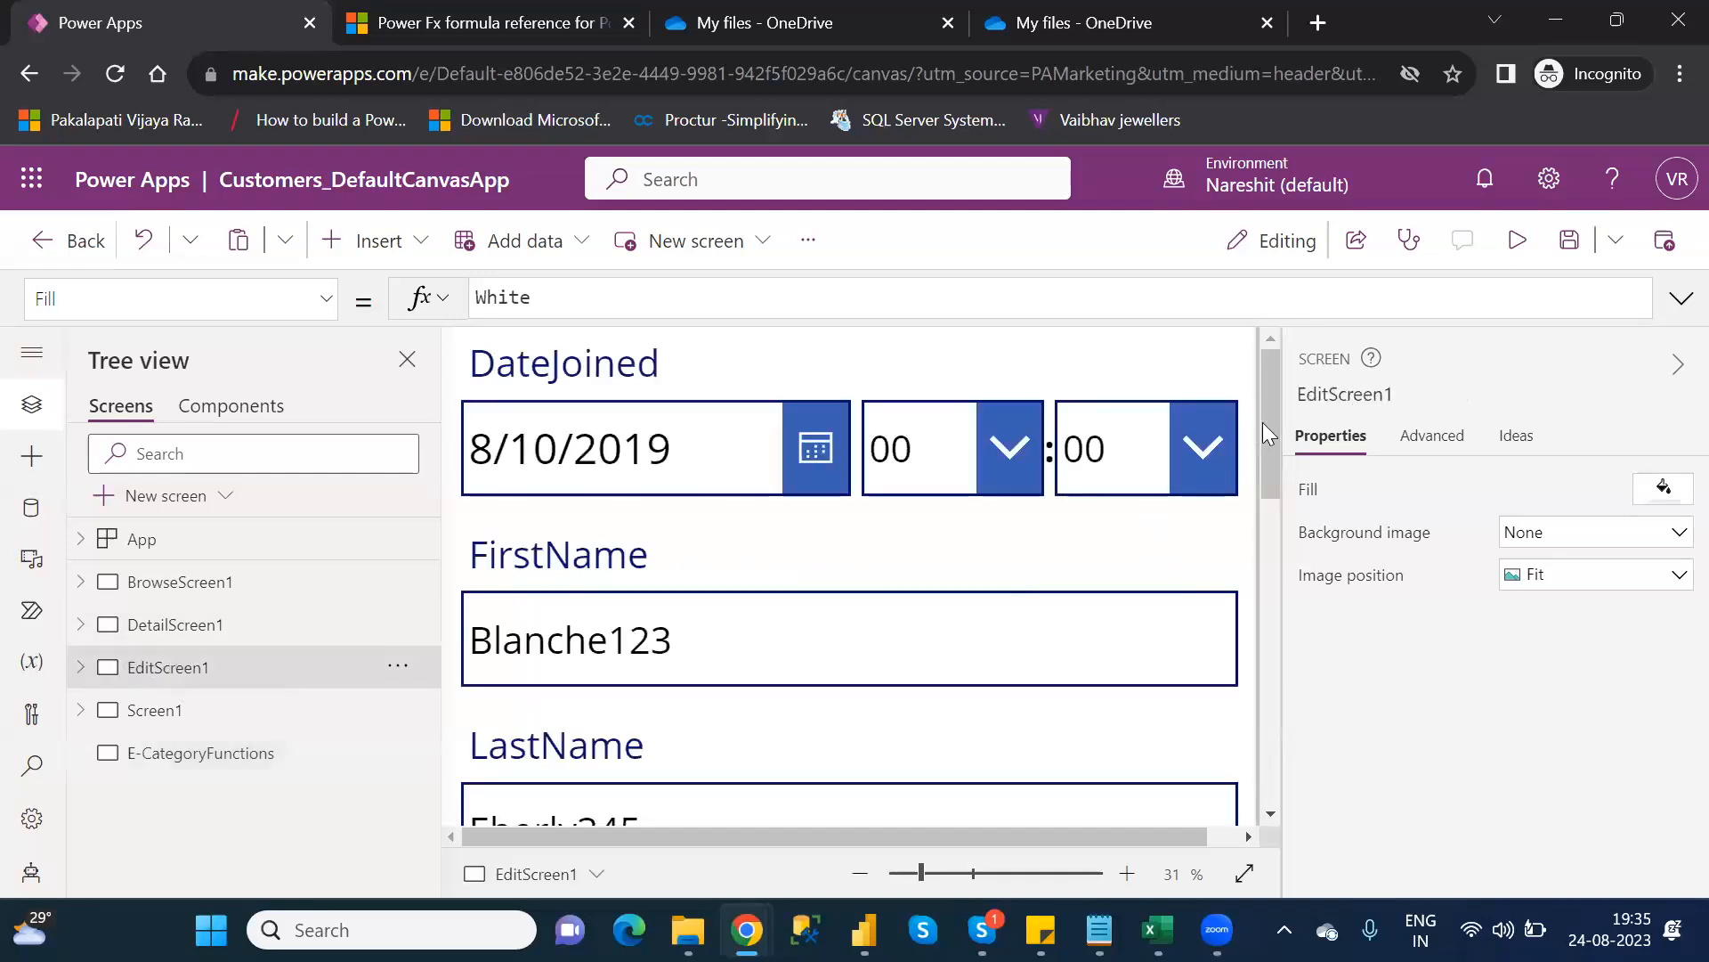
pyautogui.moveTo(1269, 408)
pyautogui.mouseDown()
pyautogui.moveTo(1280, 489)
pyautogui.moveTo(1284, 416)
pyautogui.mouseUp()
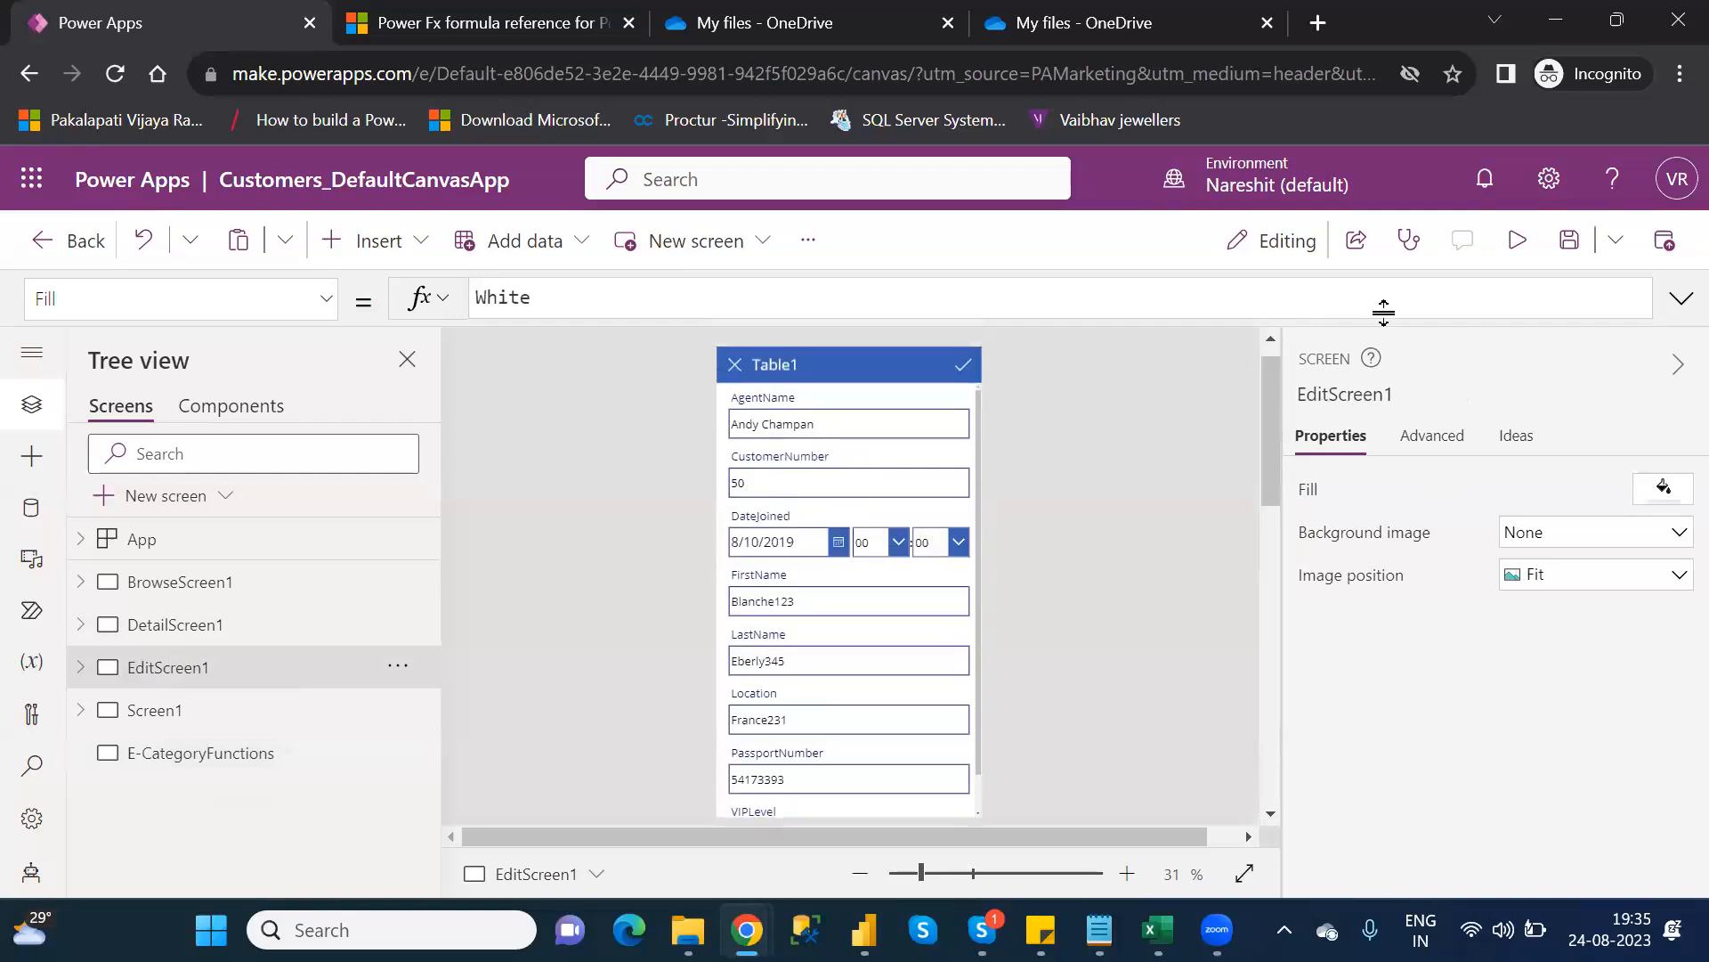
pyautogui.click(1528, 264)
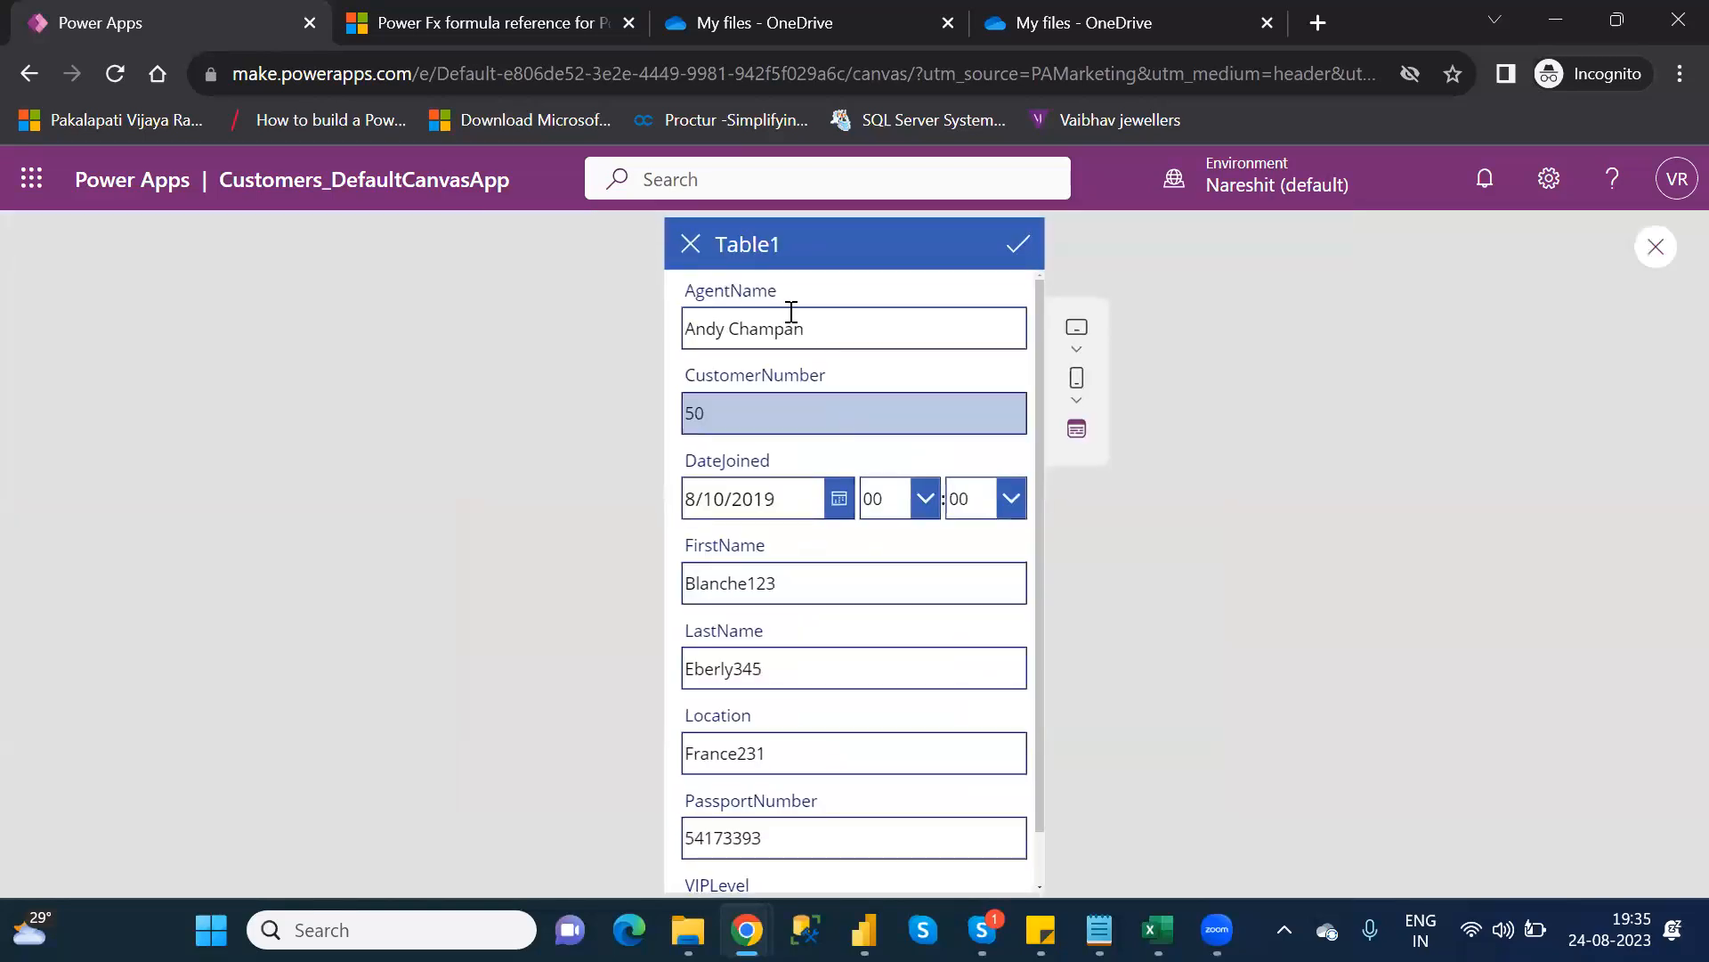
pyautogui.click(826, 337)
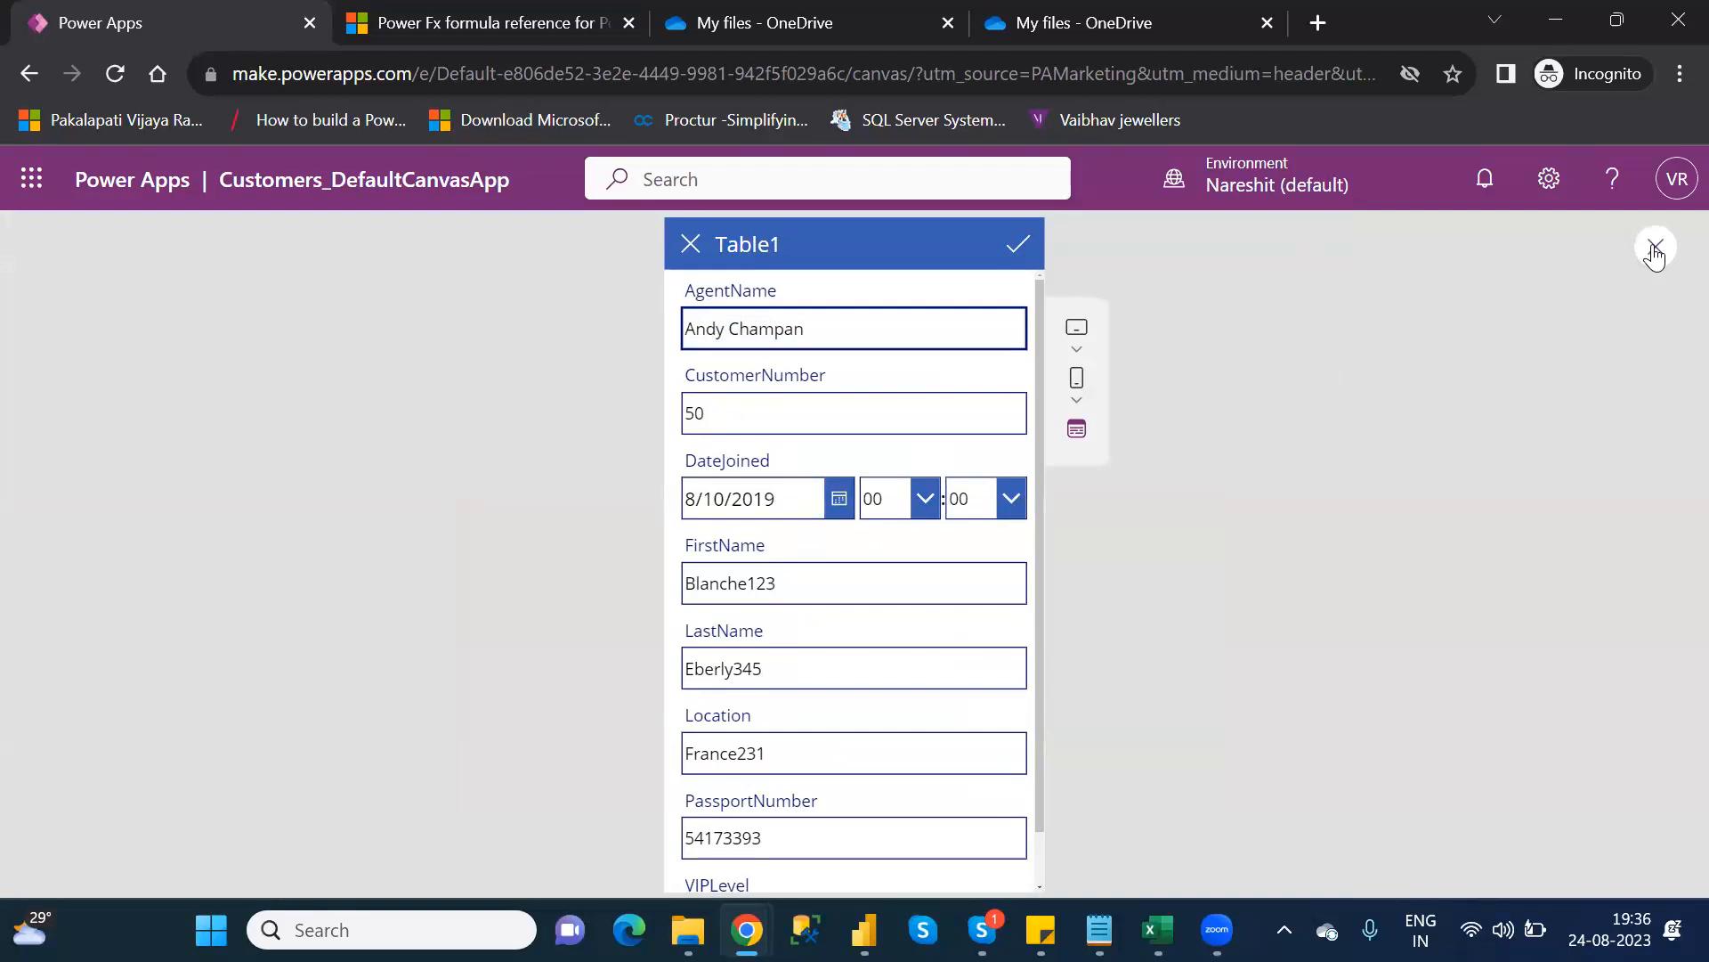
pyautogui.click(1655, 250)
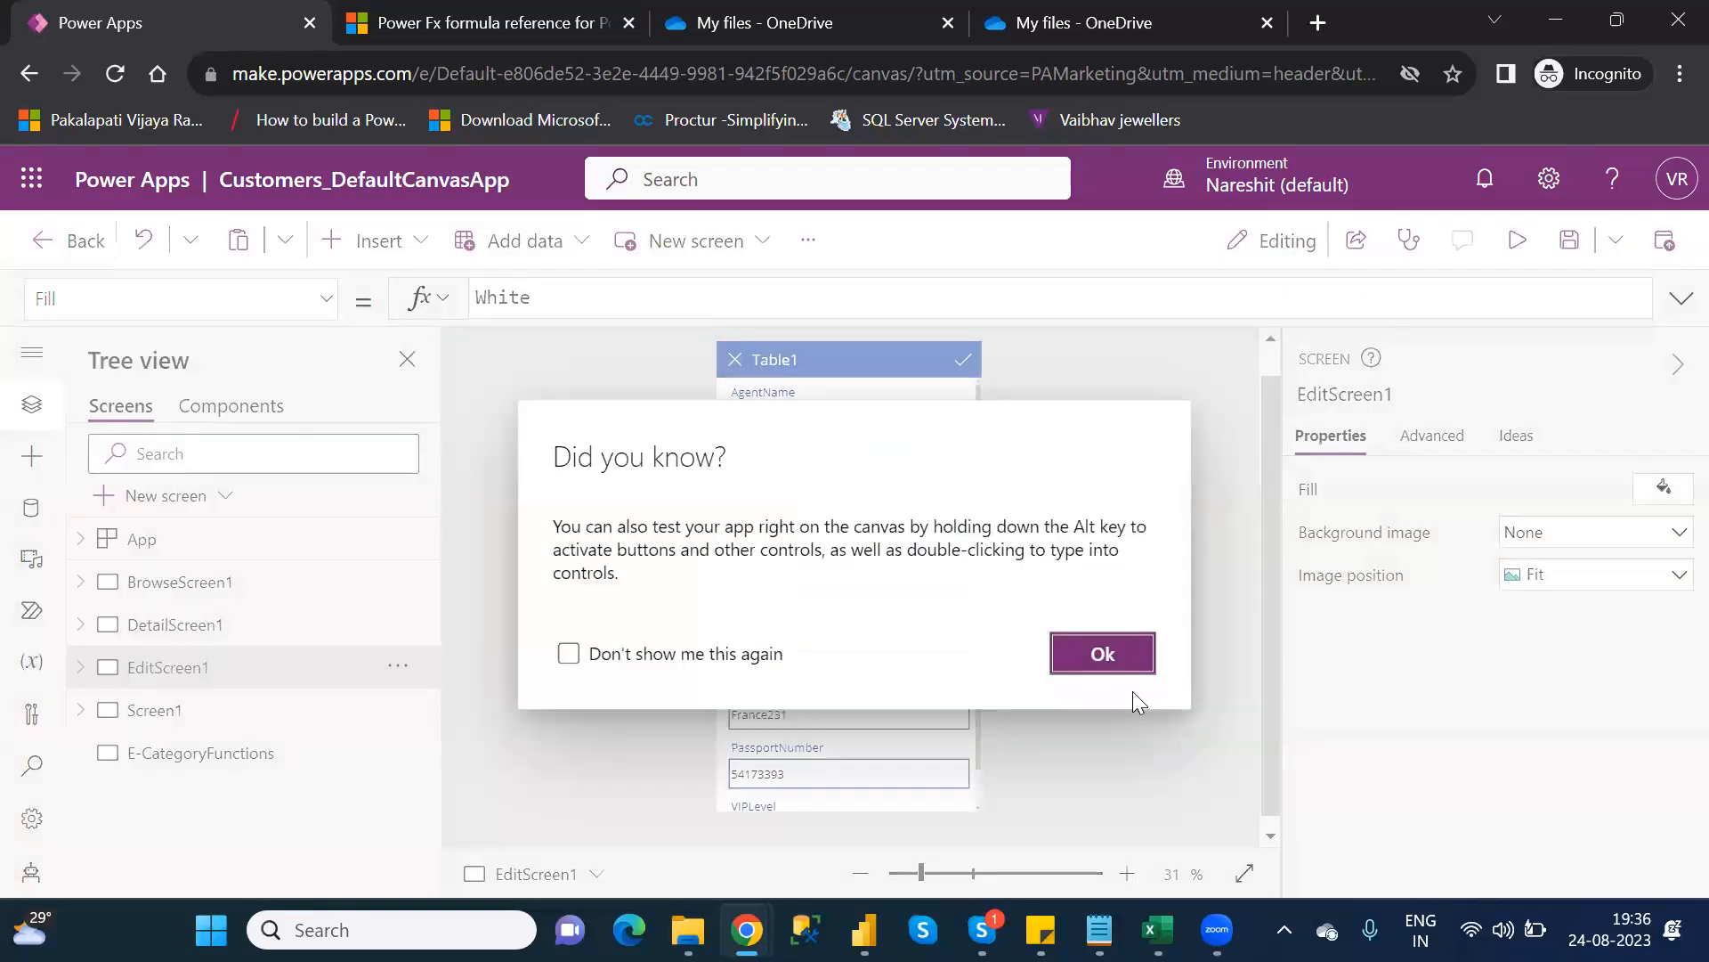
pyautogui.click(1102, 657)
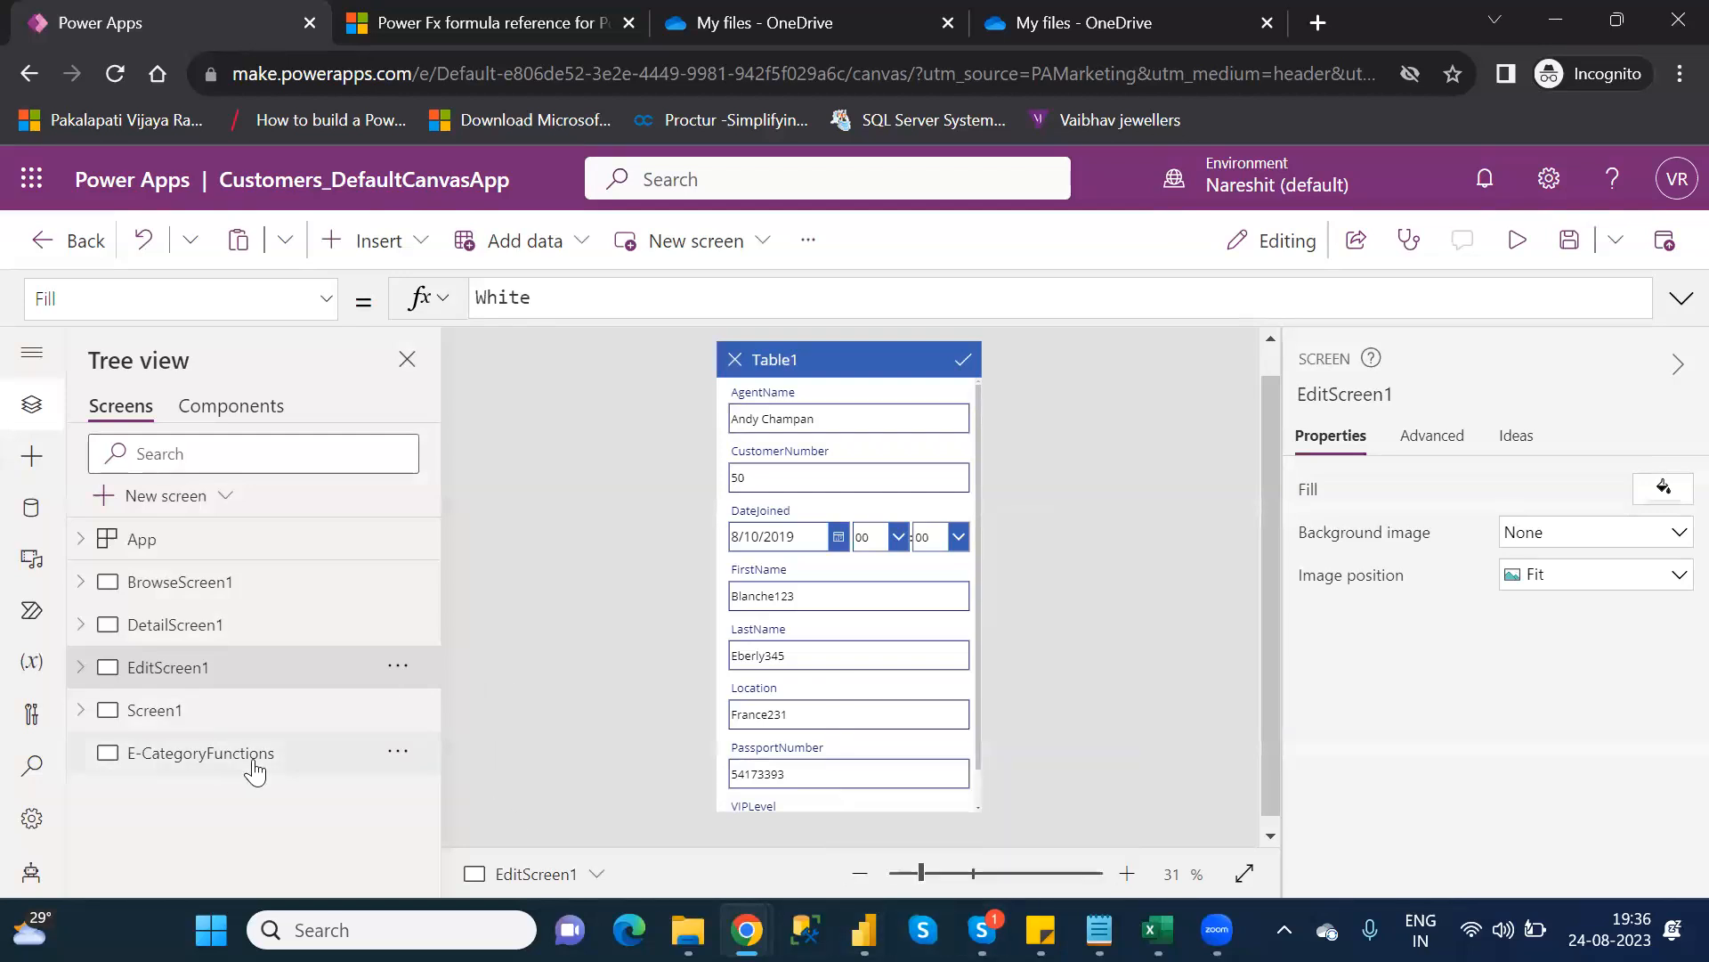
pyautogui.click(253, 767)
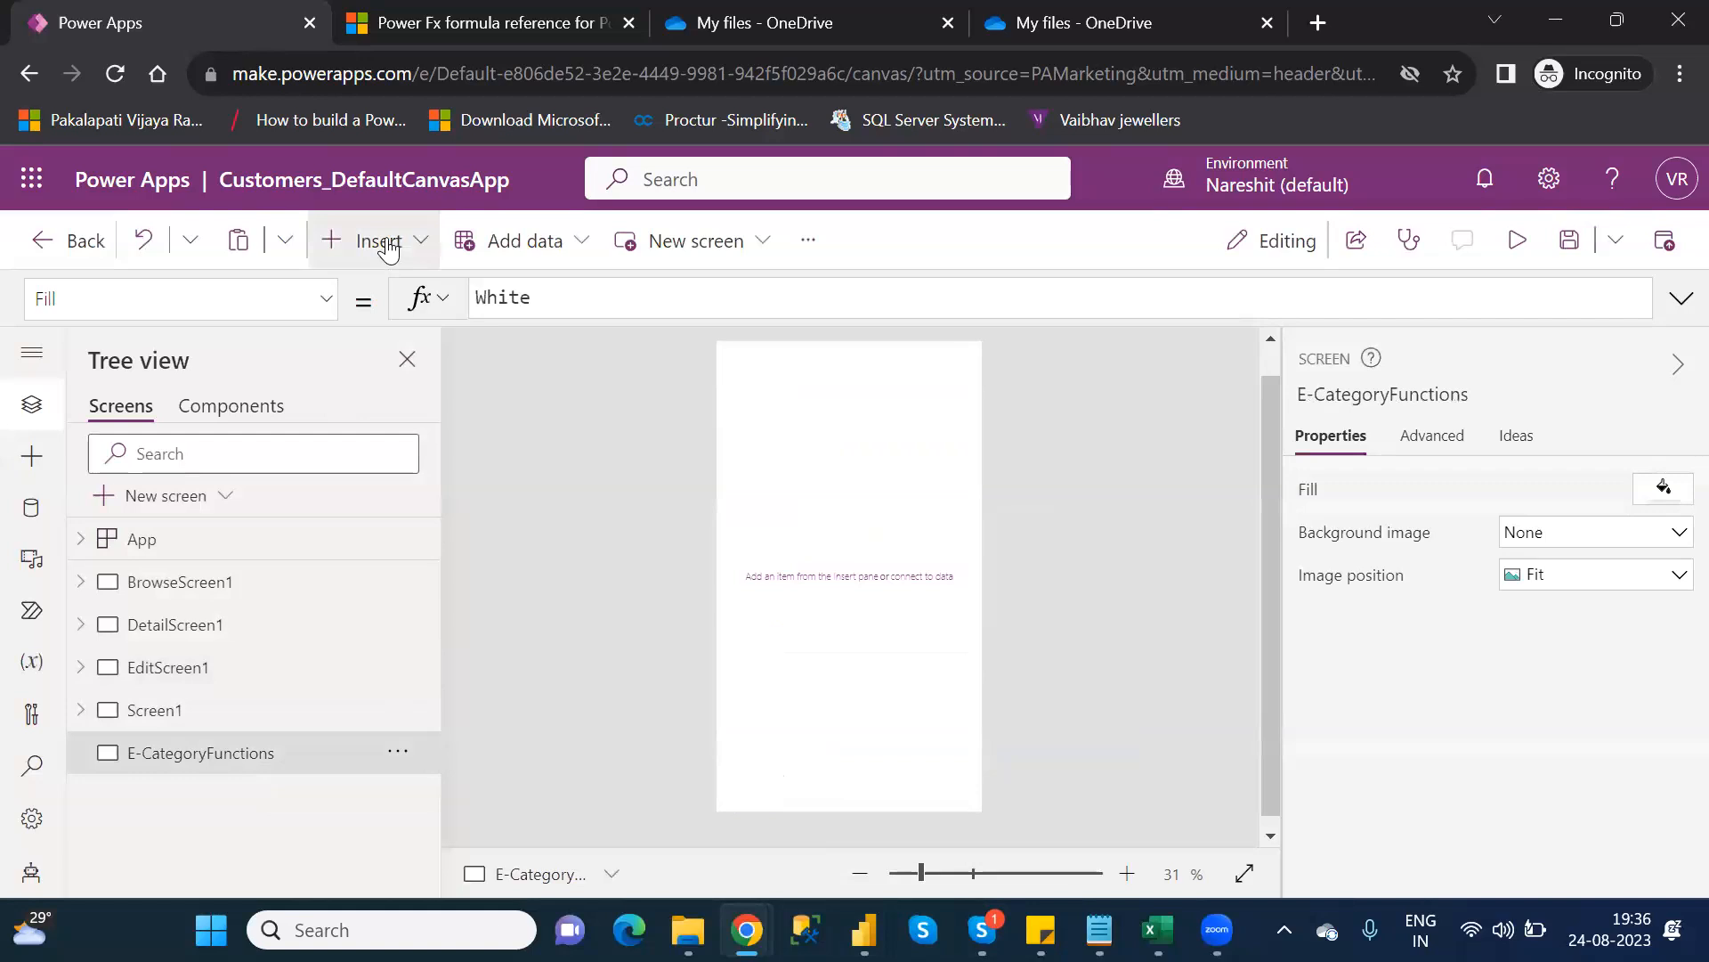
# Insert an Edit form (Form1) on E-CategoryFunctions and drag it down to position 0, 414
pyautogui.click(388, 249)
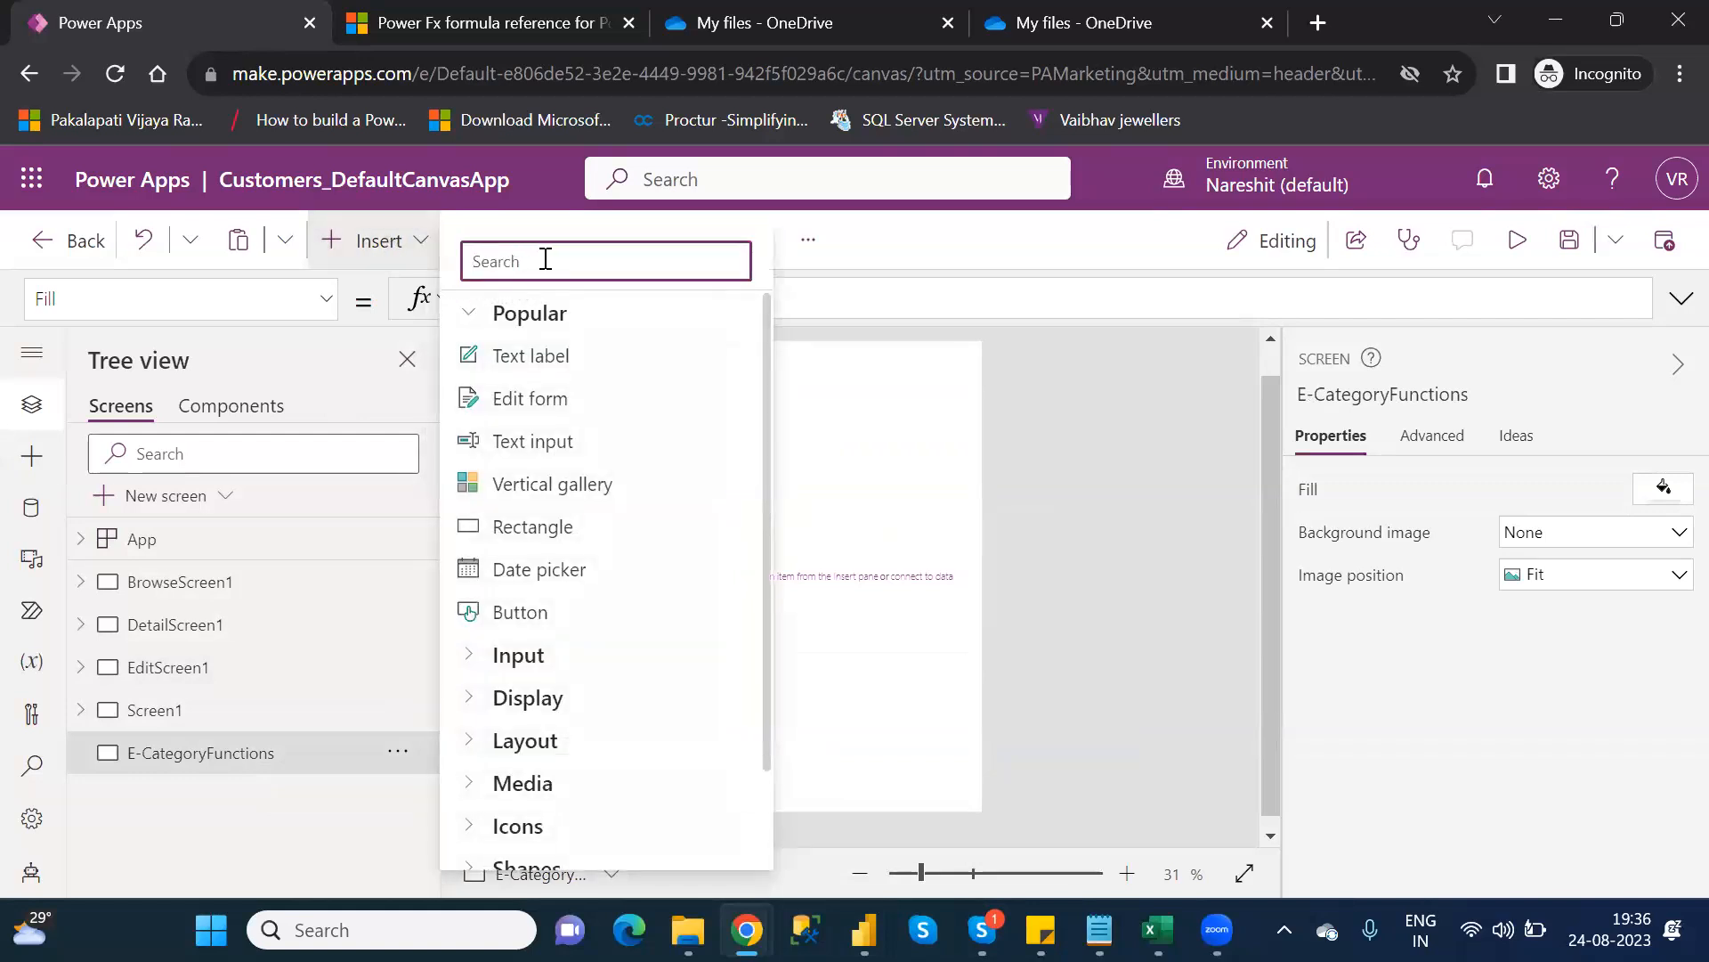
pyautogui.write('edi')
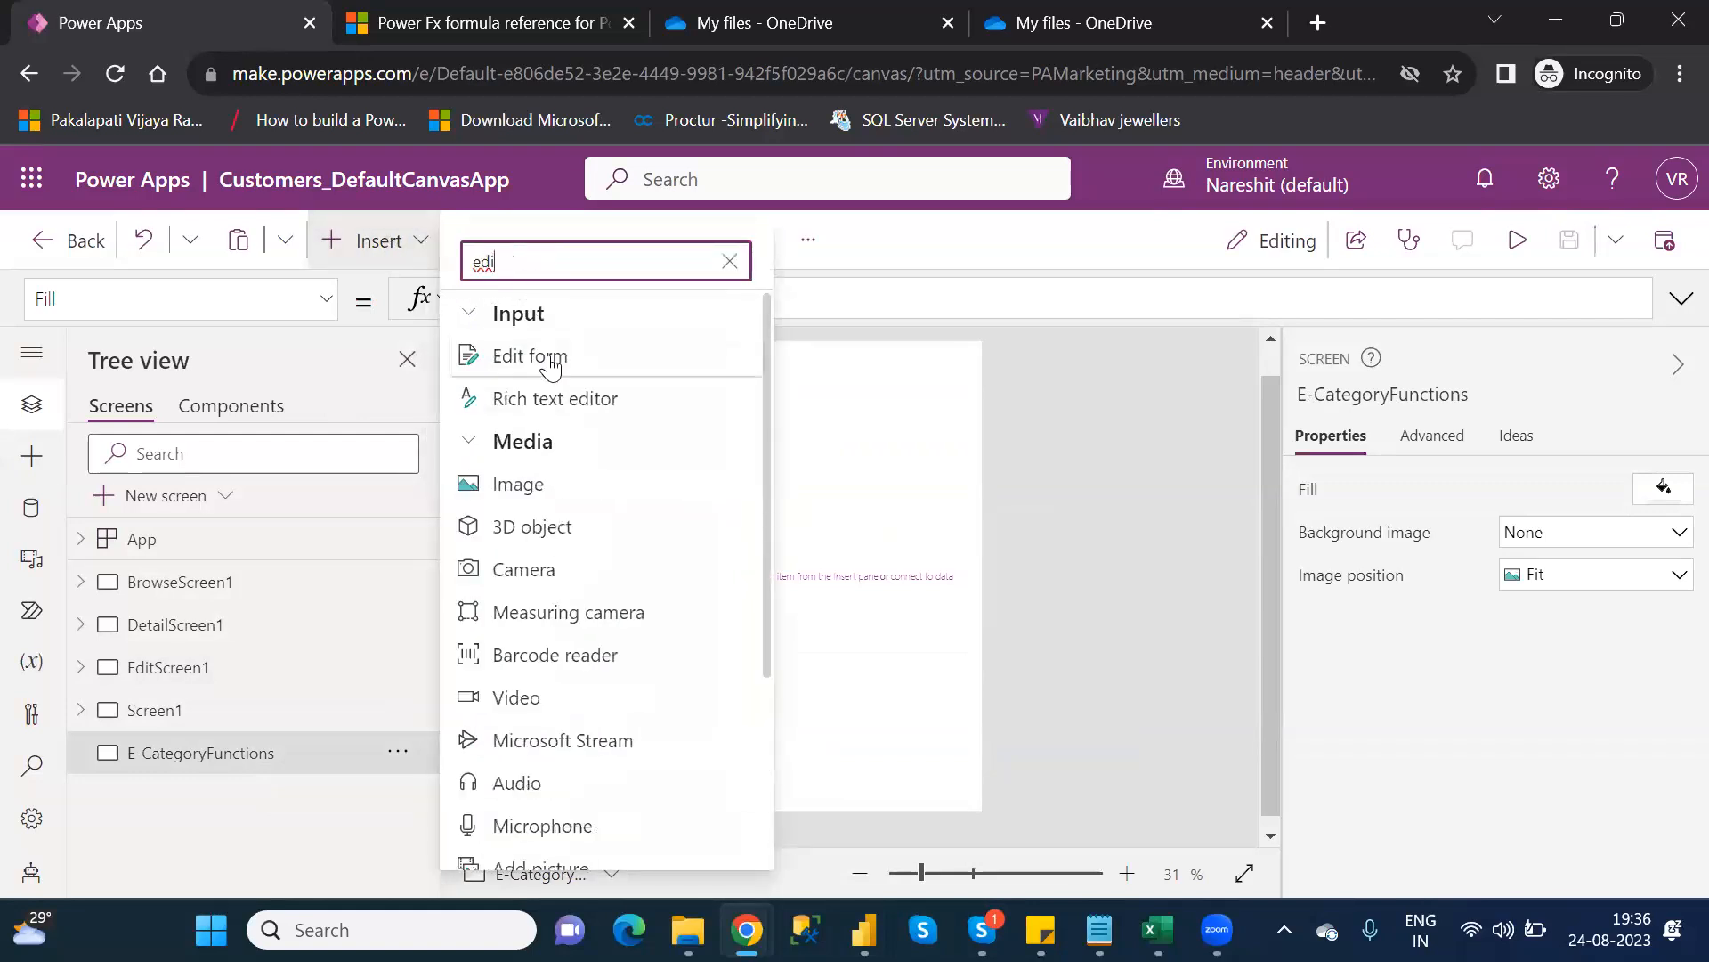
pyautogui.click(548, 358)
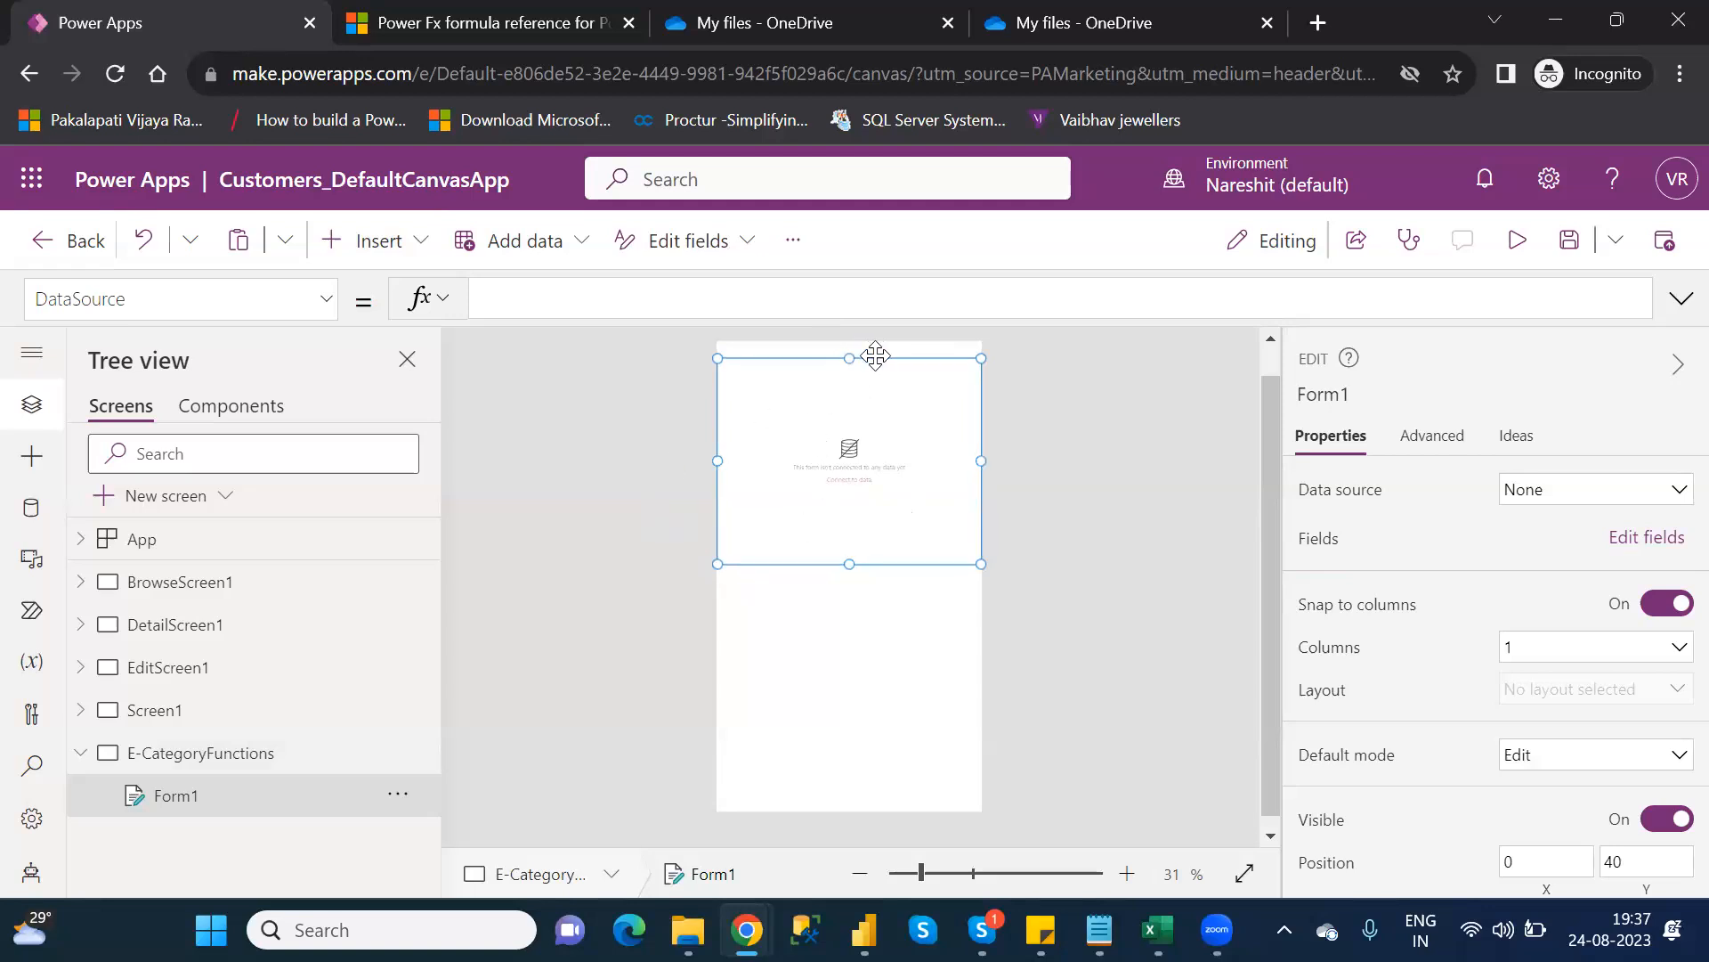
pyautogui.moveTo(882, 366); pyautogui.dragTo(886, 510)
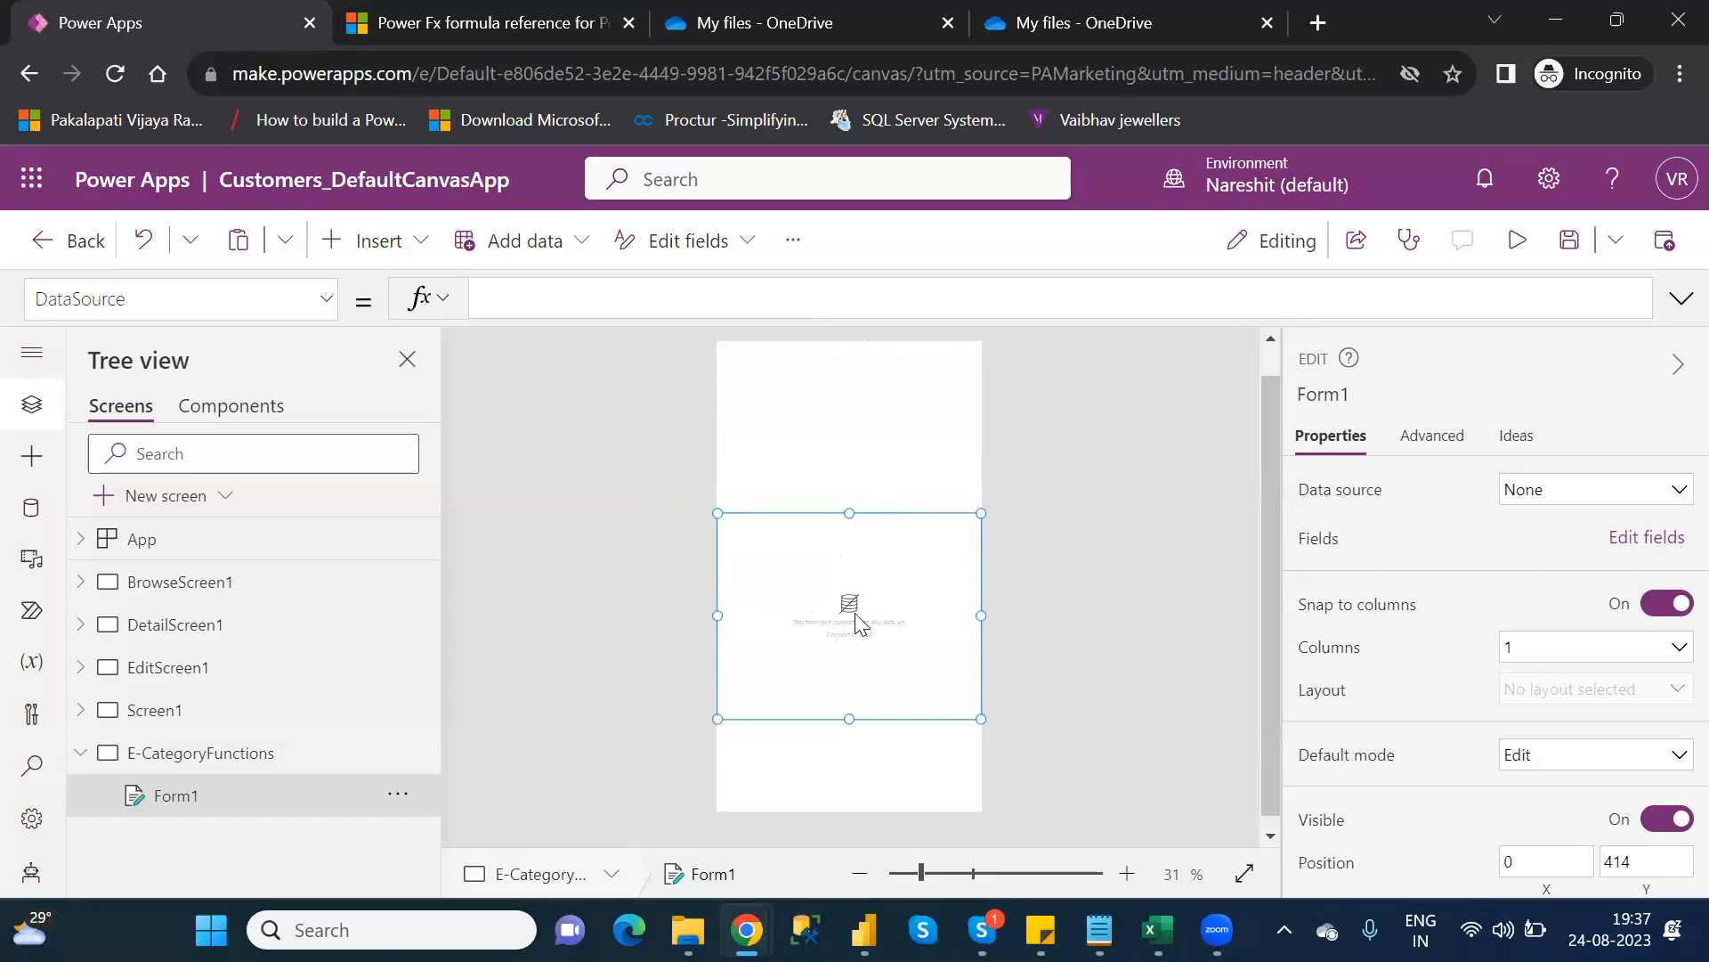
# Bind Form1 to Table1 and add the AgentName and CustomerNumber fields to it
pyautogui.click(1592, 491)
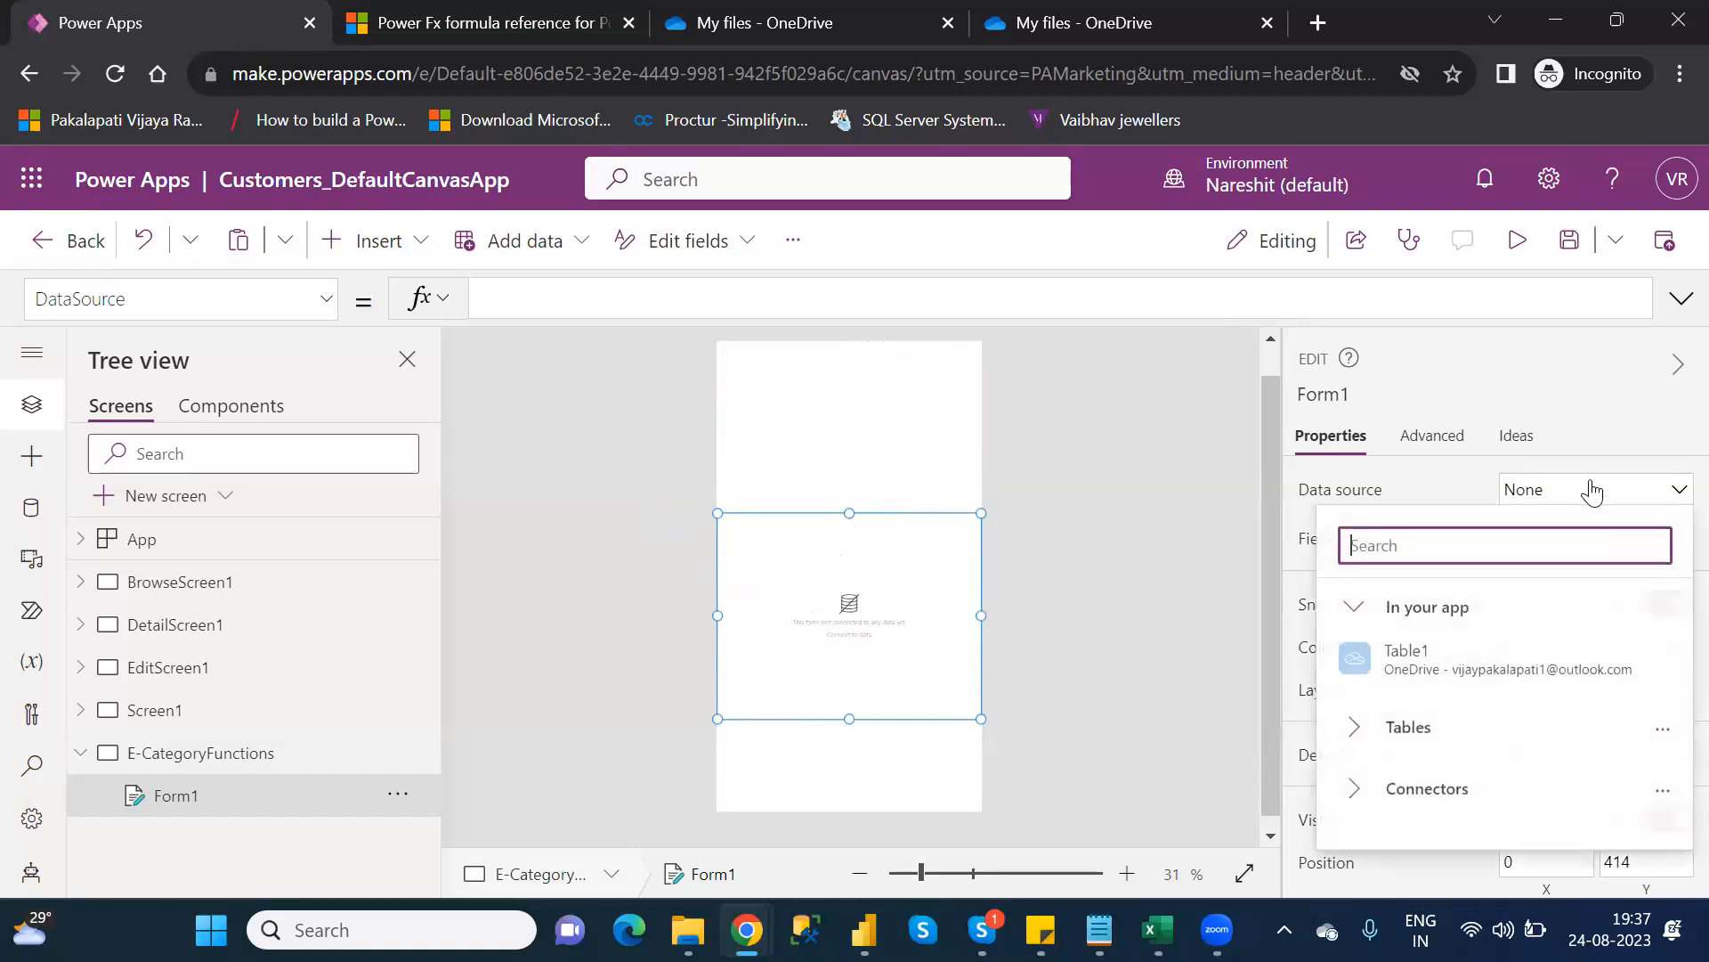
pyautogui.click(1492, 650)
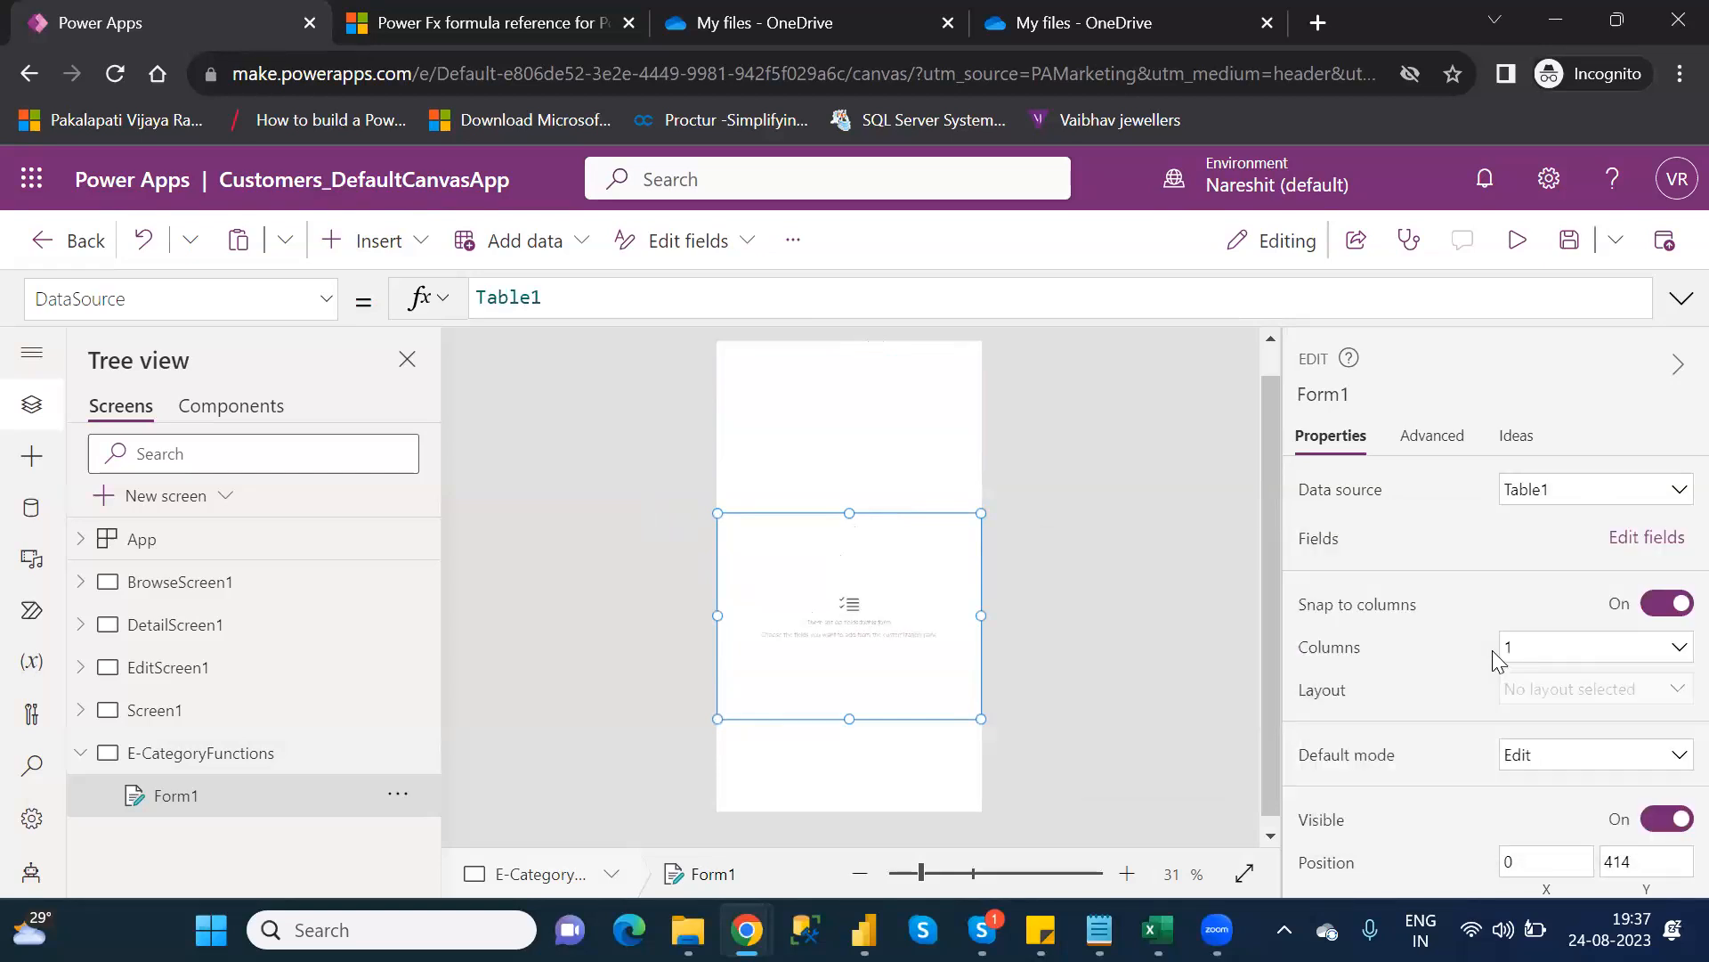
pyautogui.click(1629, 550)
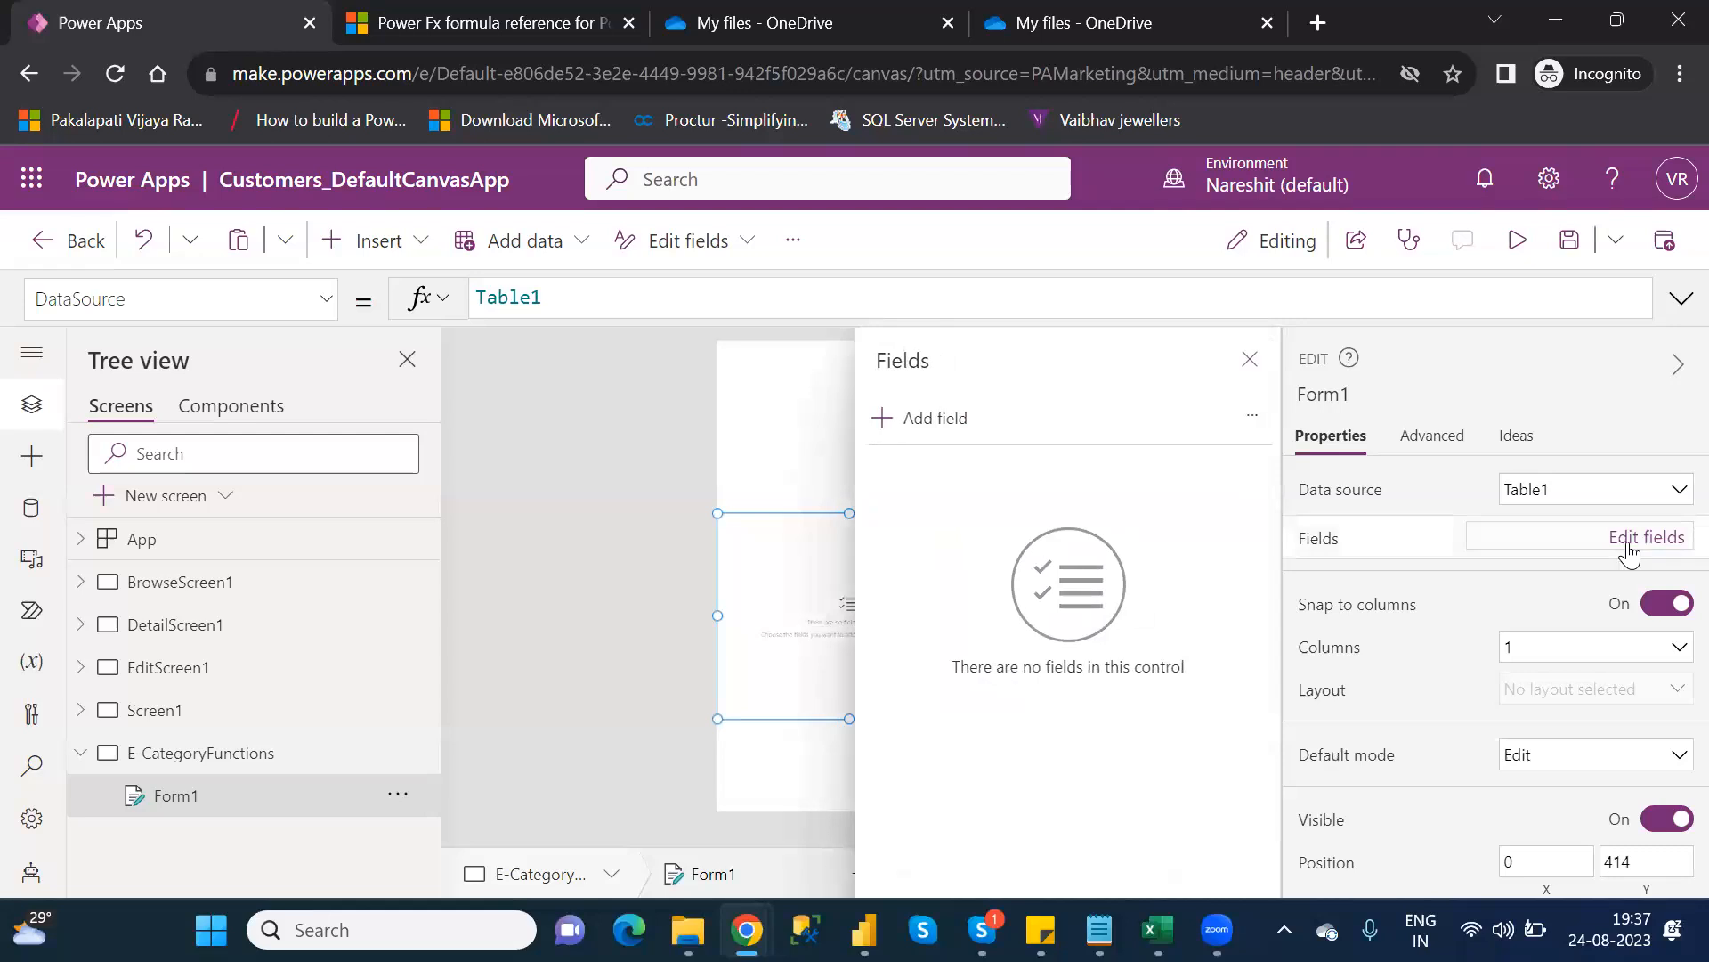
pyautogui.click(927, 422)
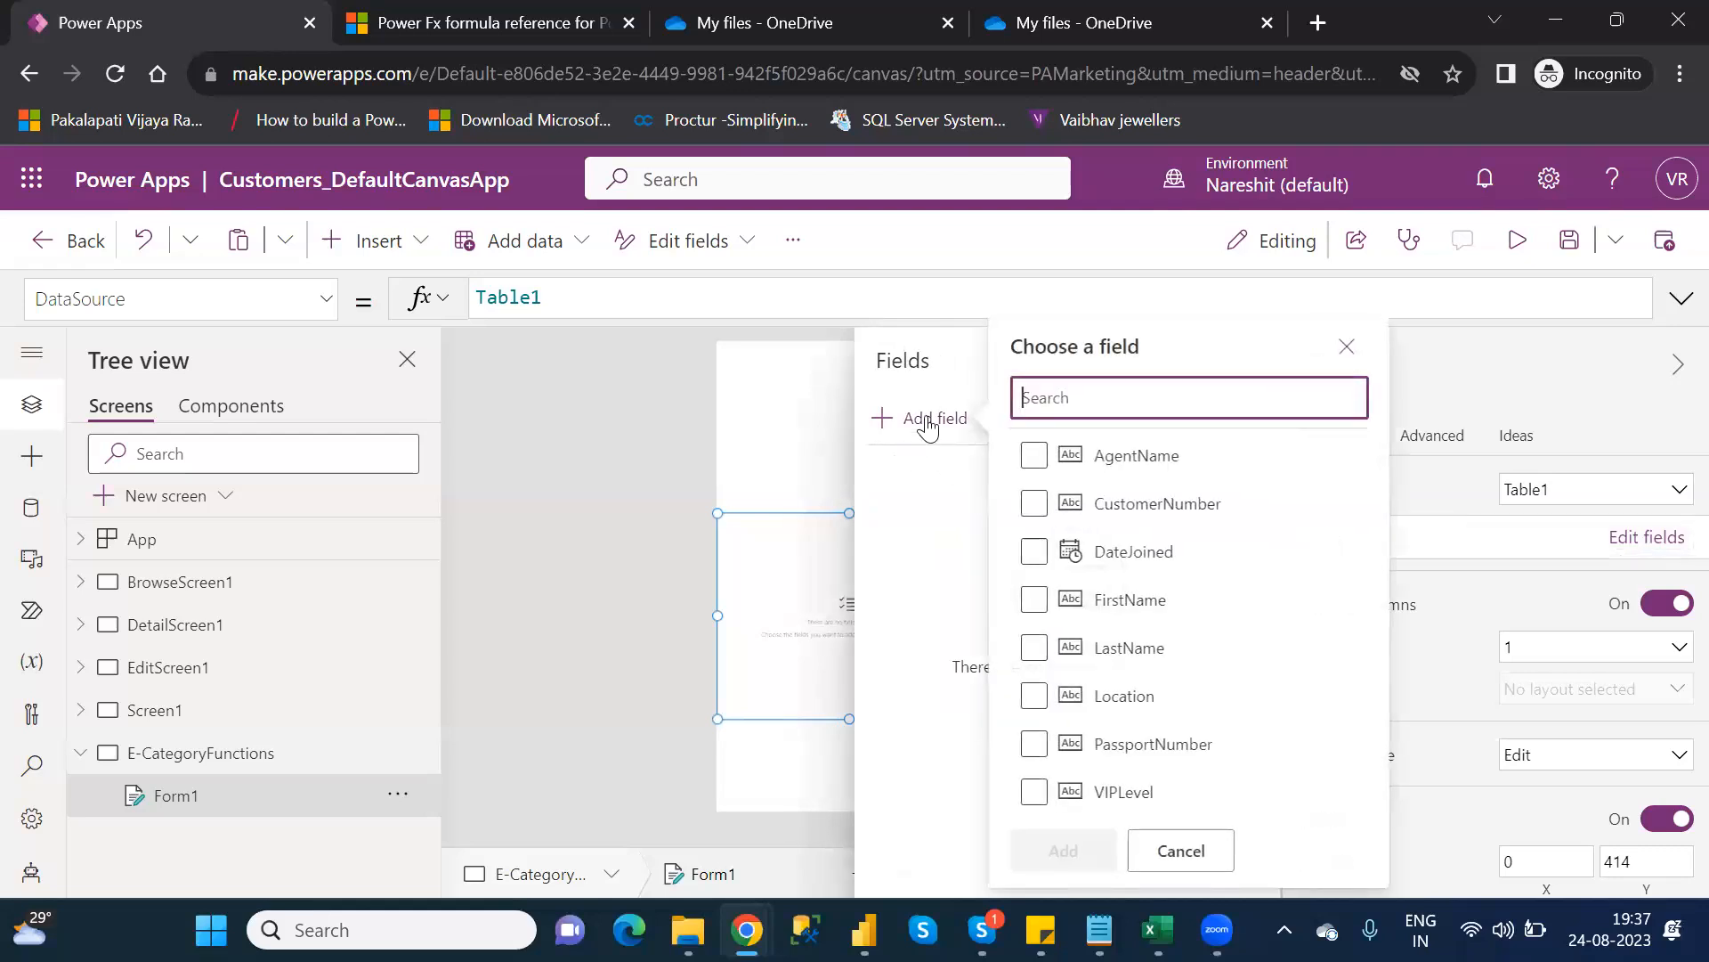
pyautogui.click(1042, 467)
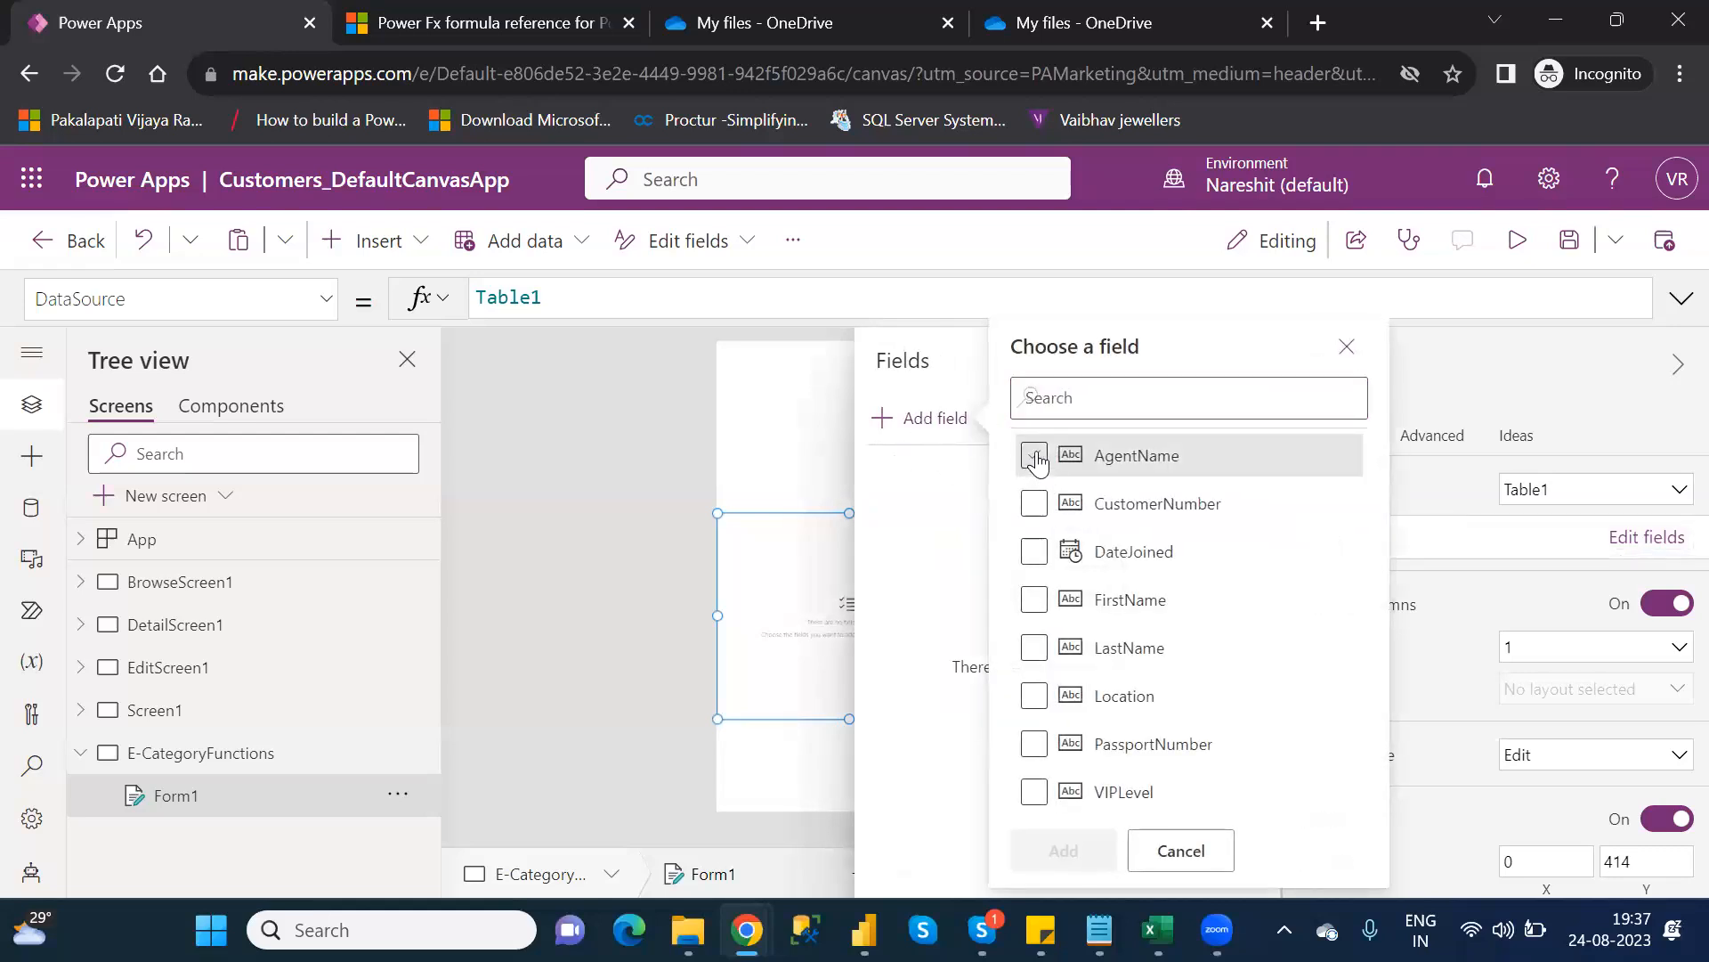
pyautogui.click(1040, 508)
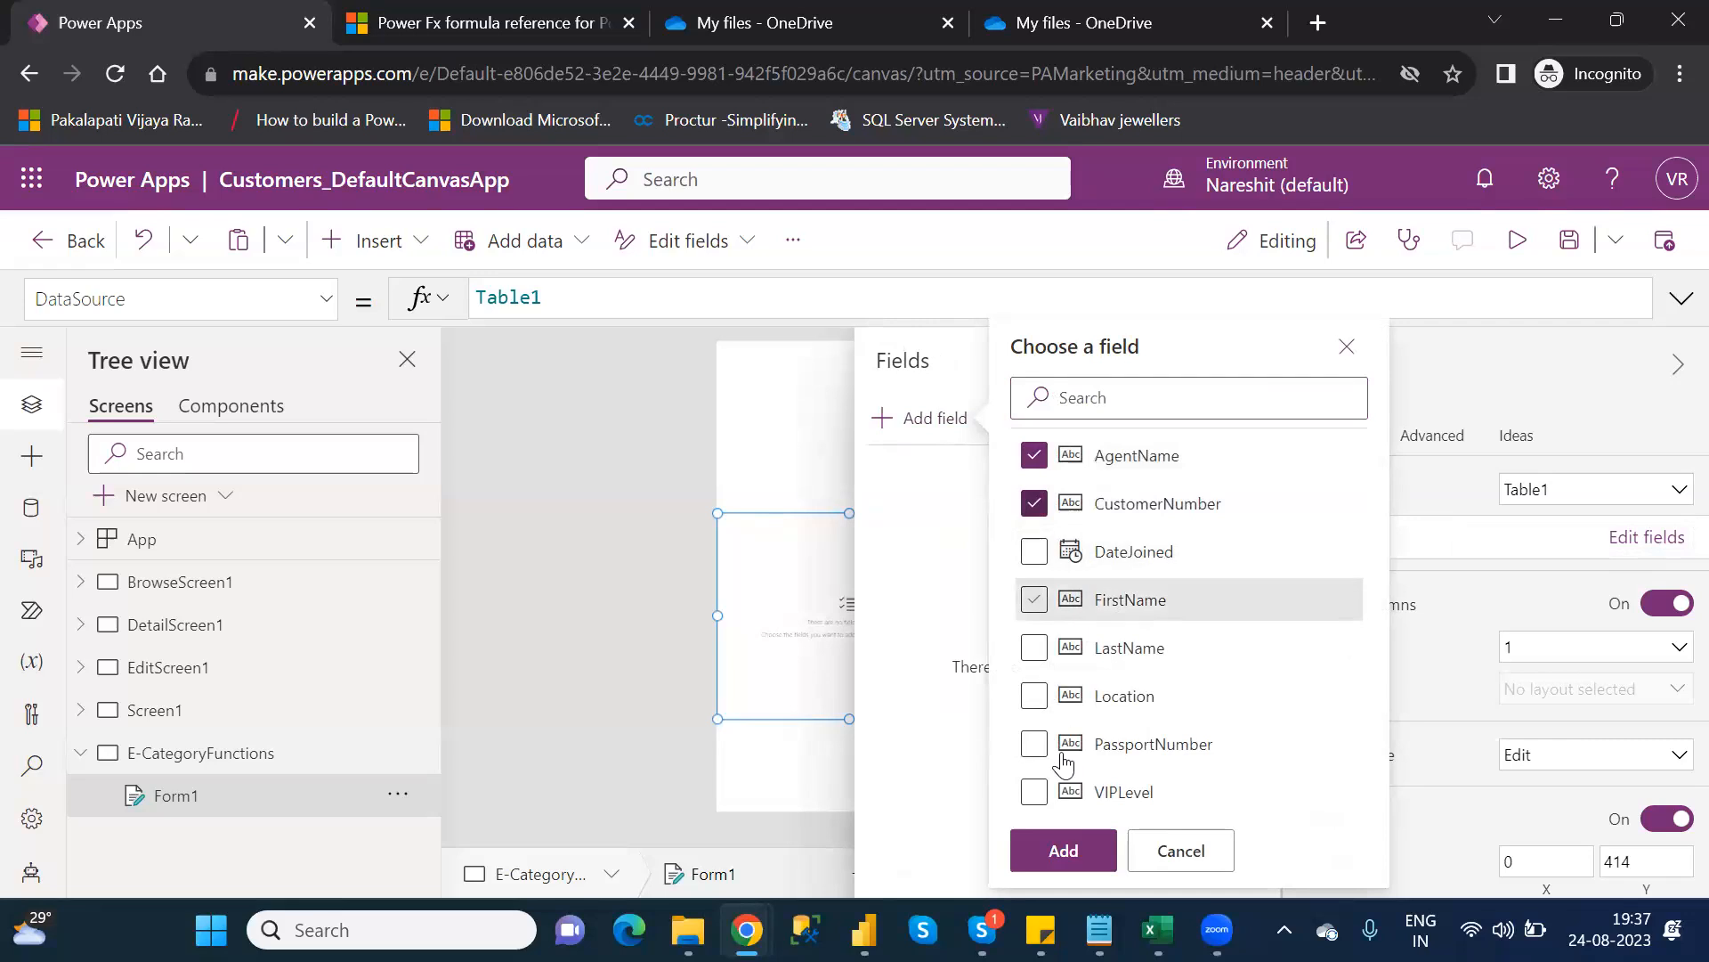
pyautogui.click(1074, 841)
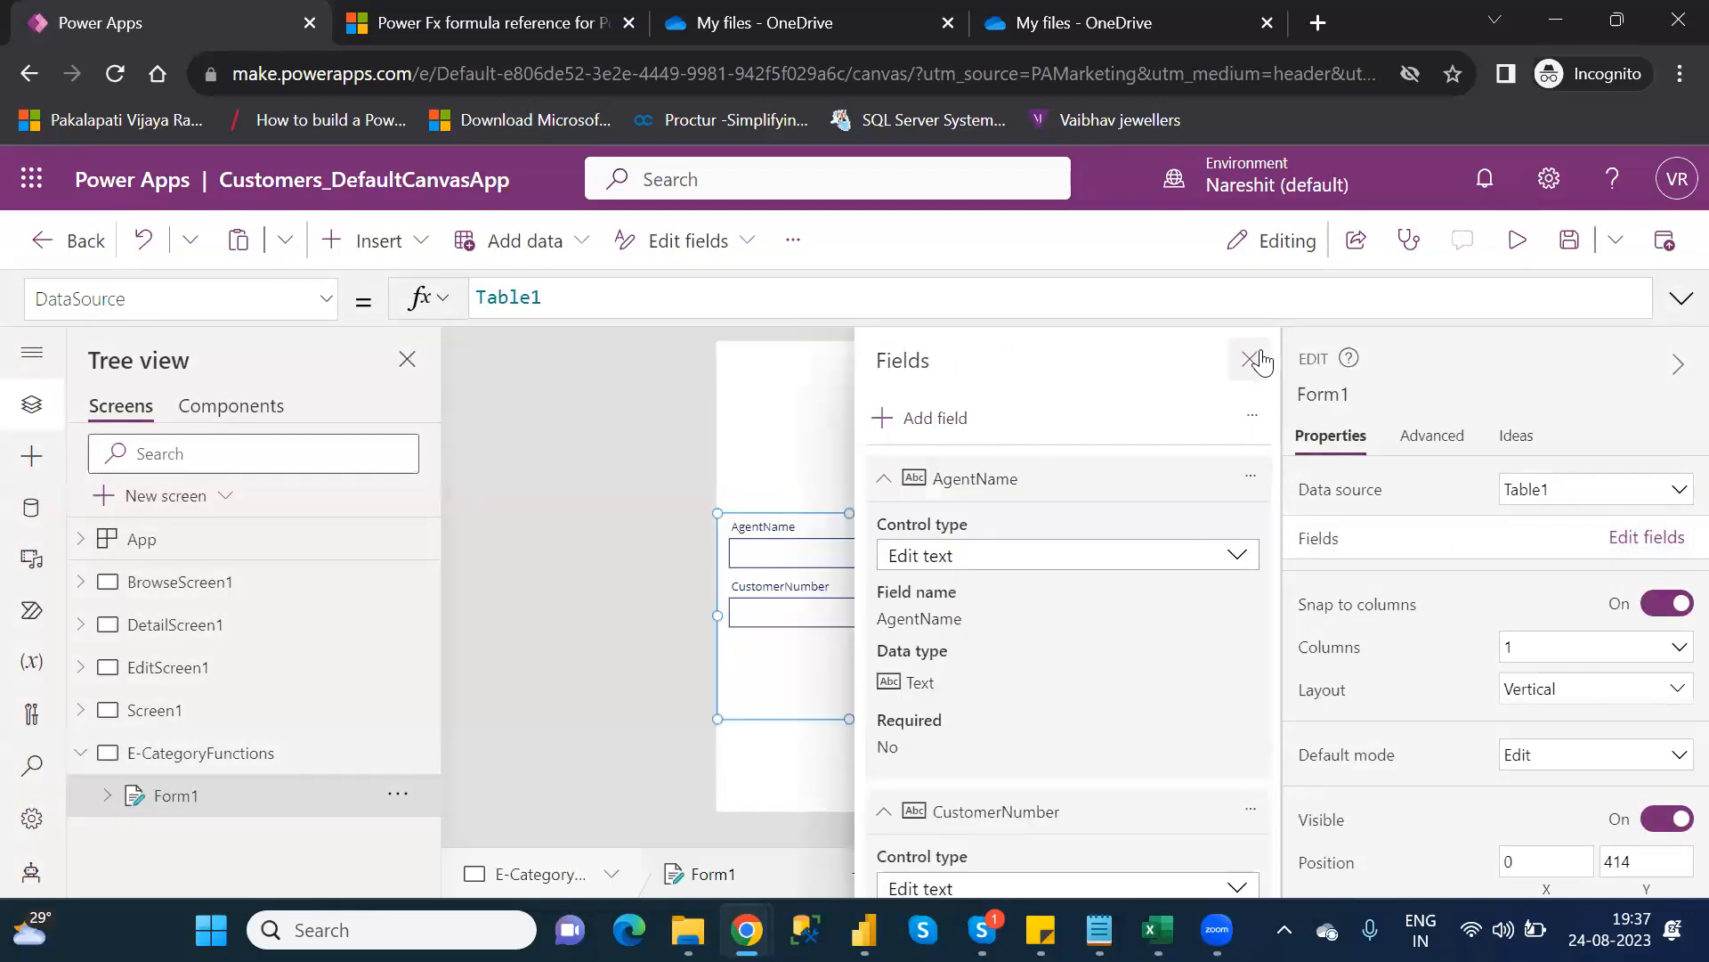
pyautogui.click(1250, 359)
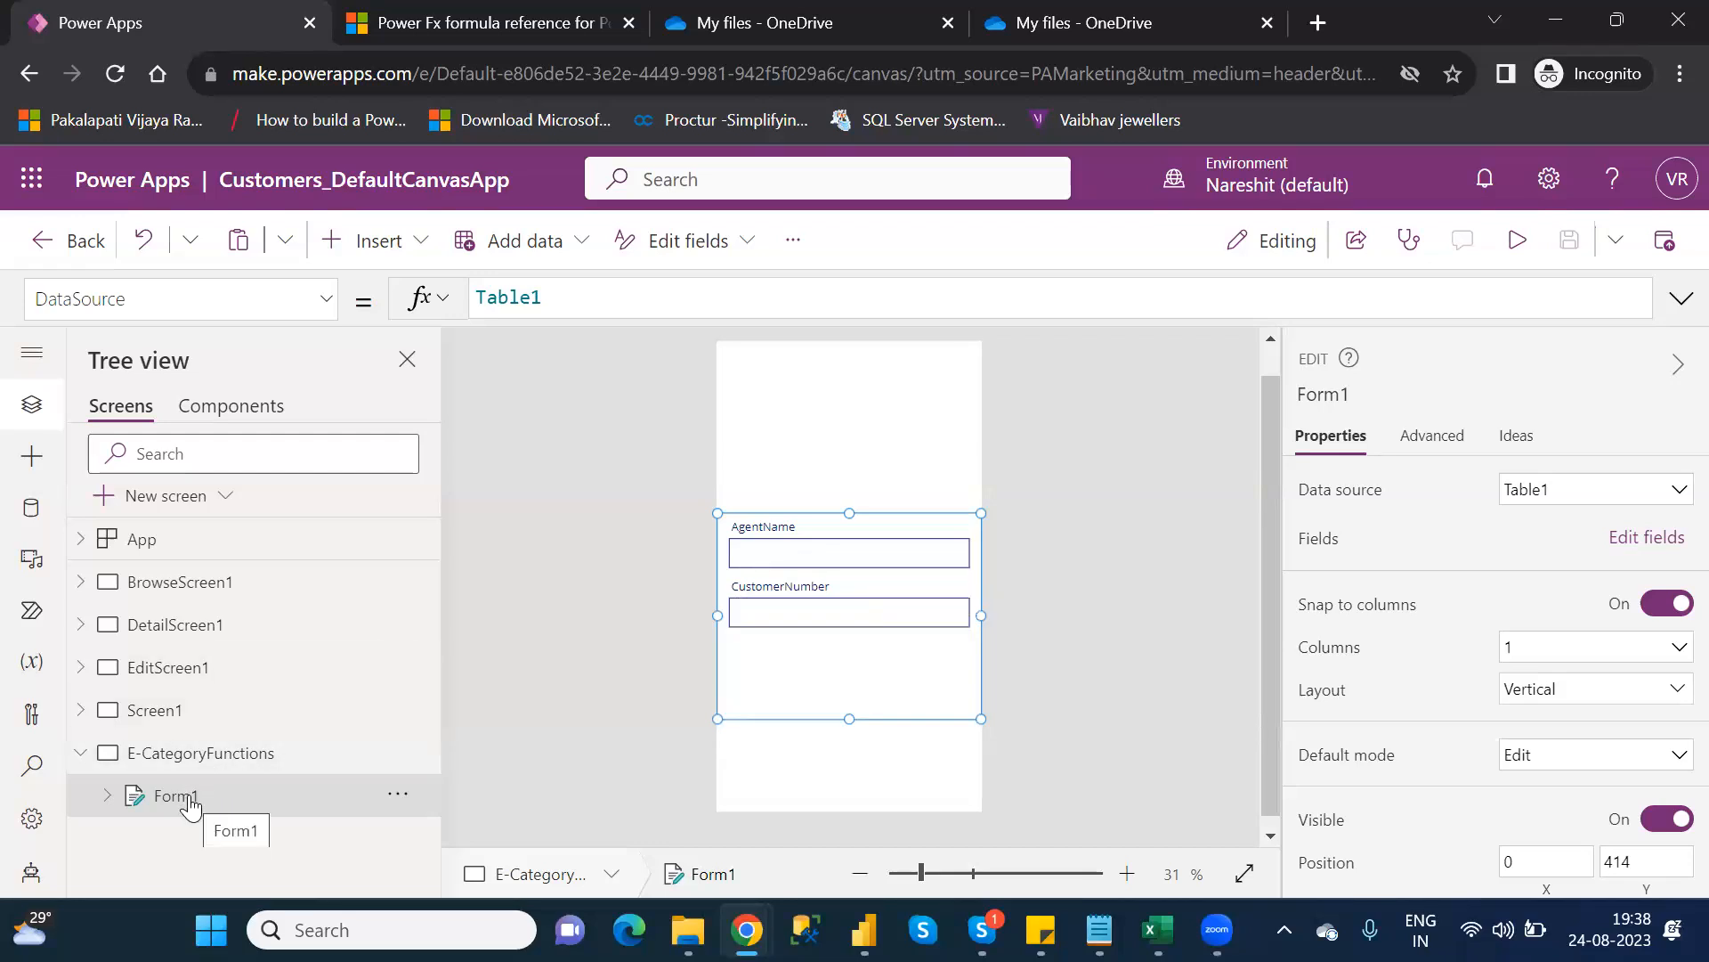
# Inspect DetailScreen1's IconEdit1 action, then select EditForm1 under EditScreen1 in the Tree view
pyautogui.click(171, 673)
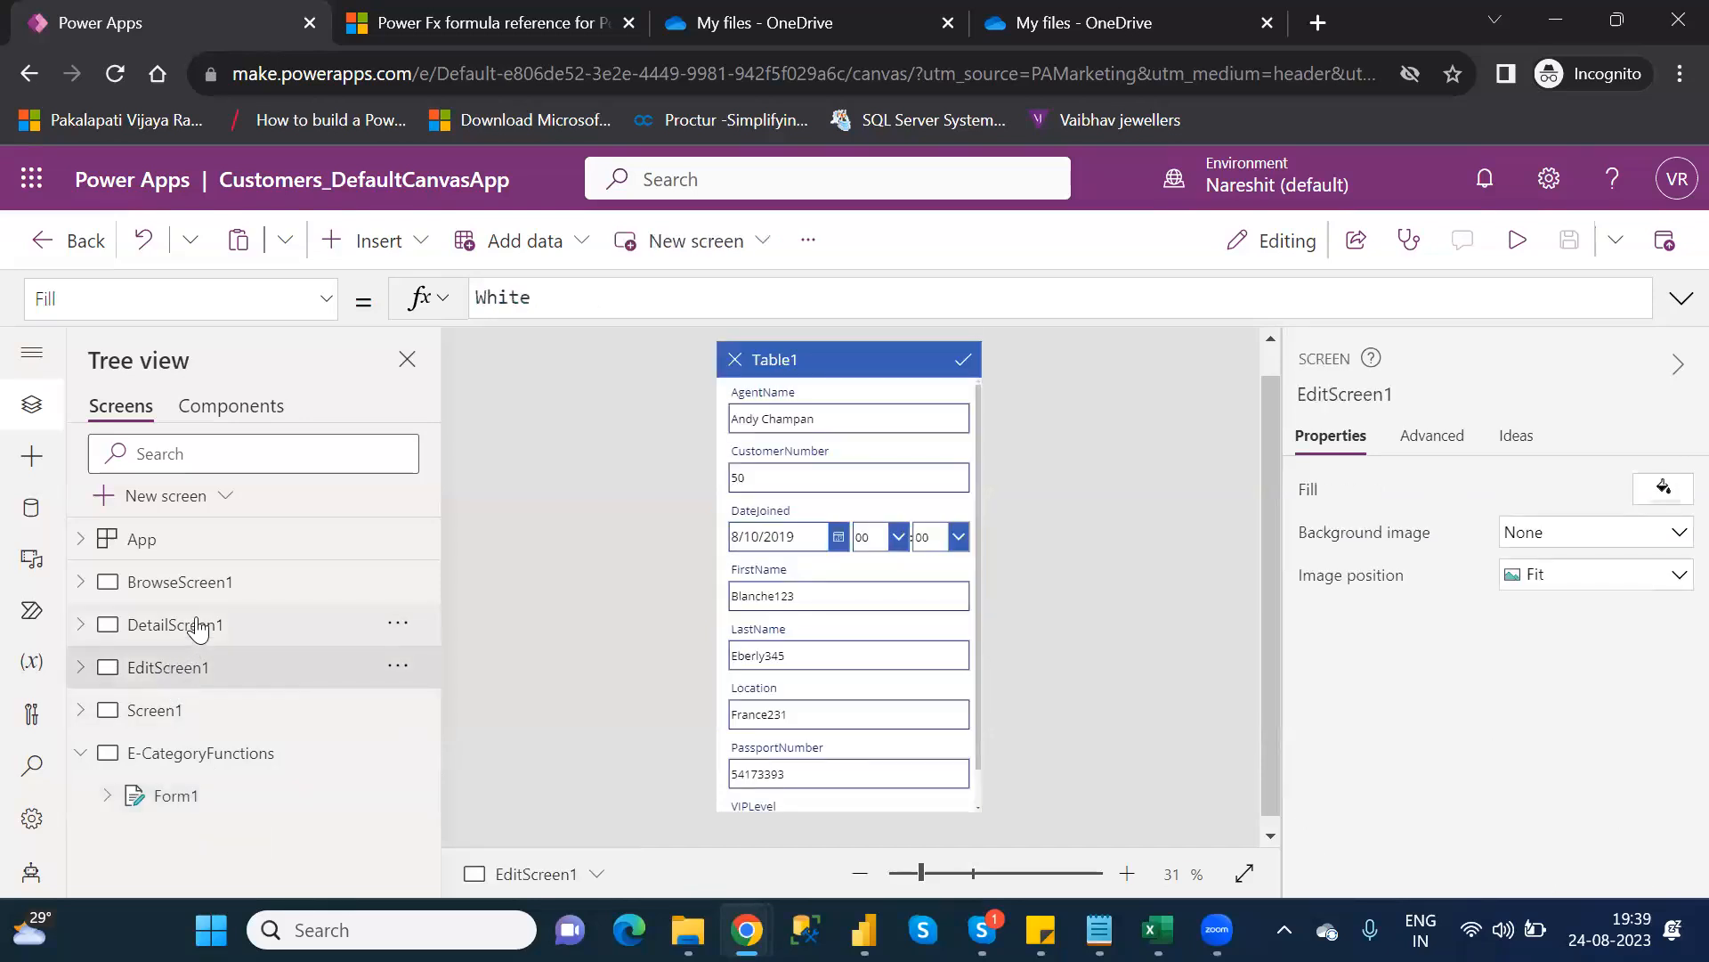
pyautogui.click(197, 629)
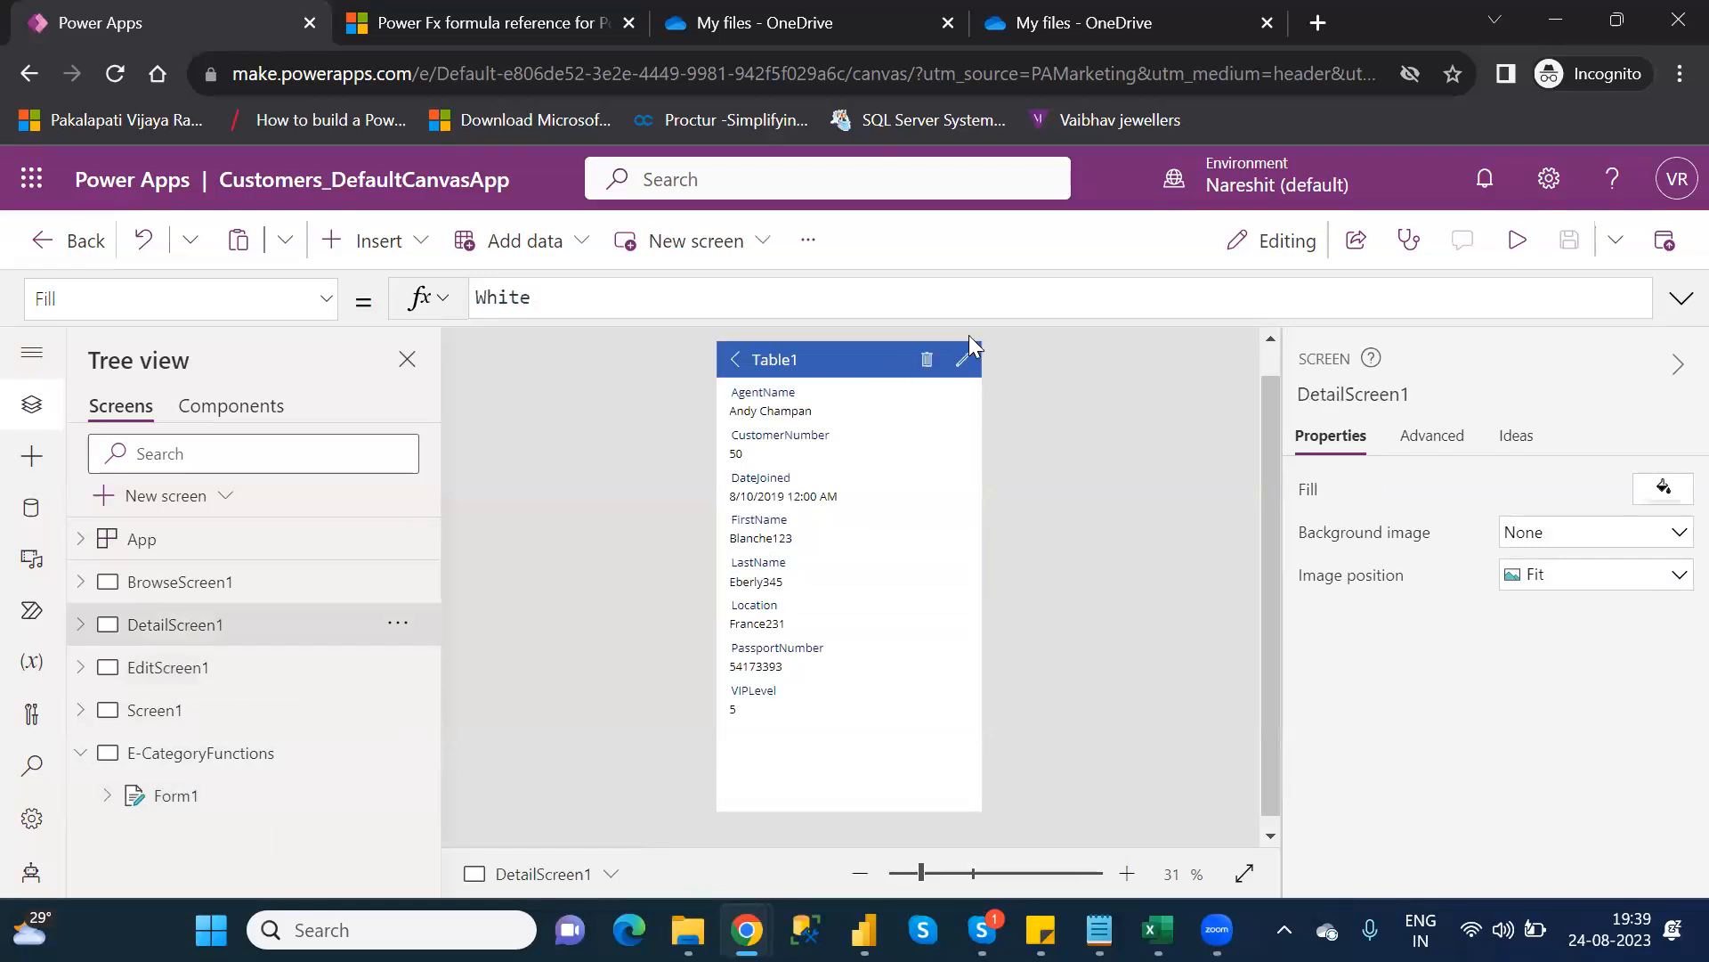
pyautogui.click(969, 358)
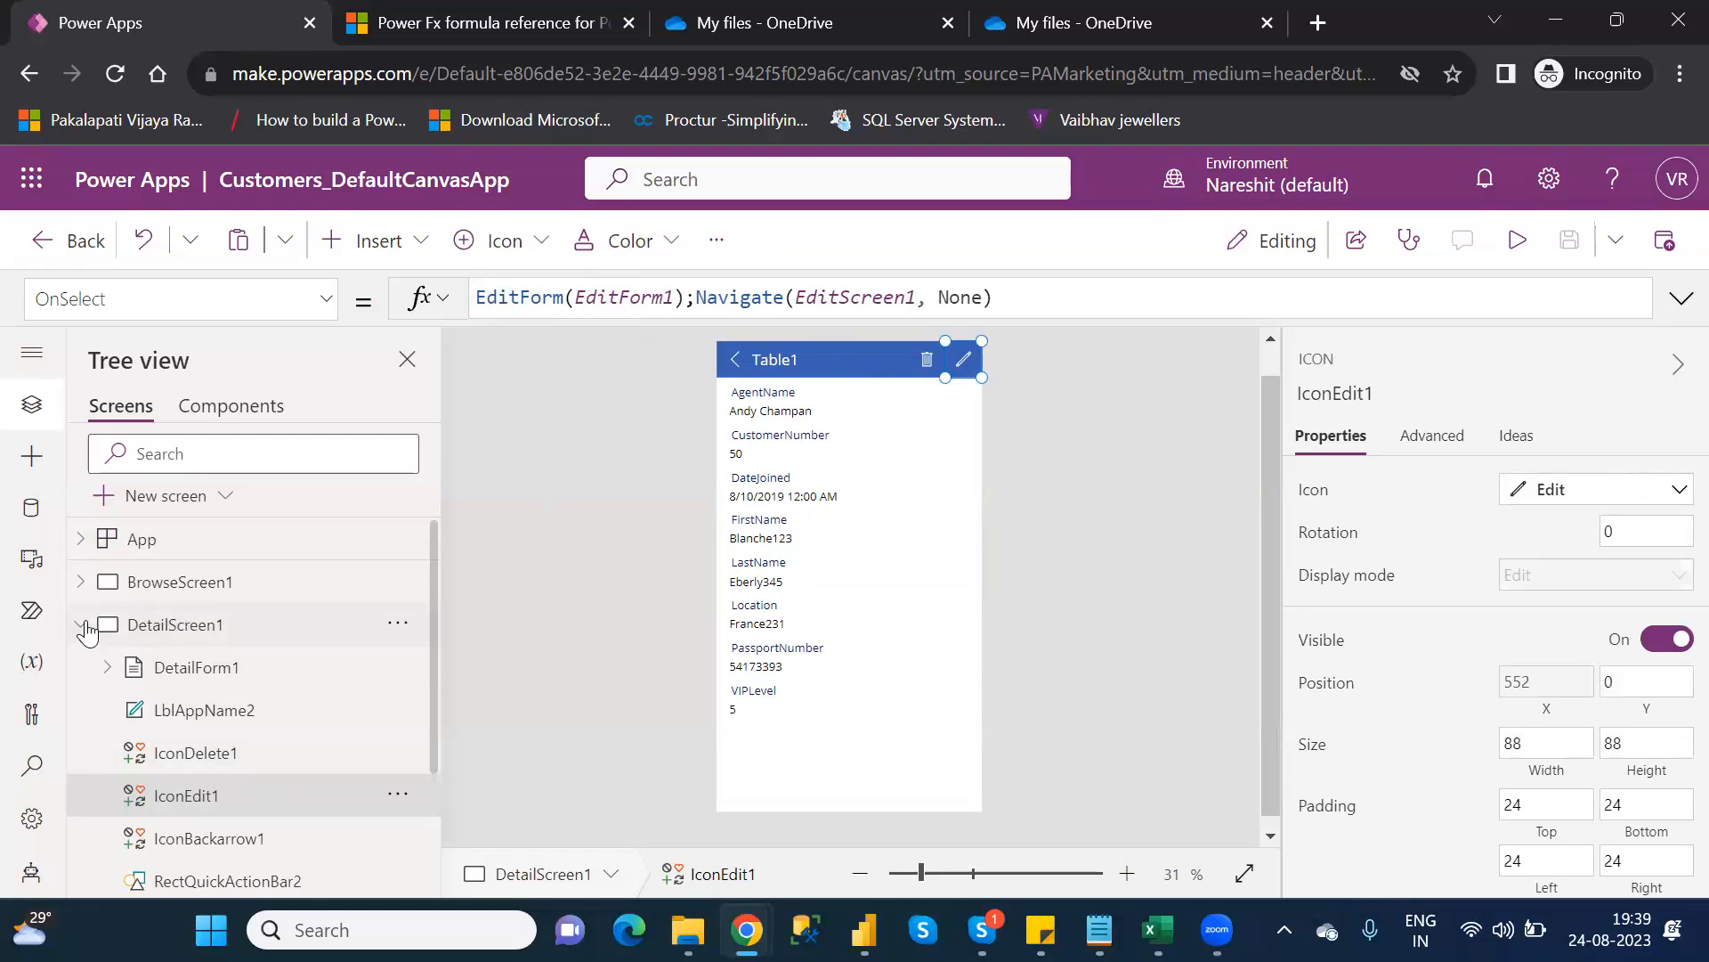
pyautogui.click(81, 626)
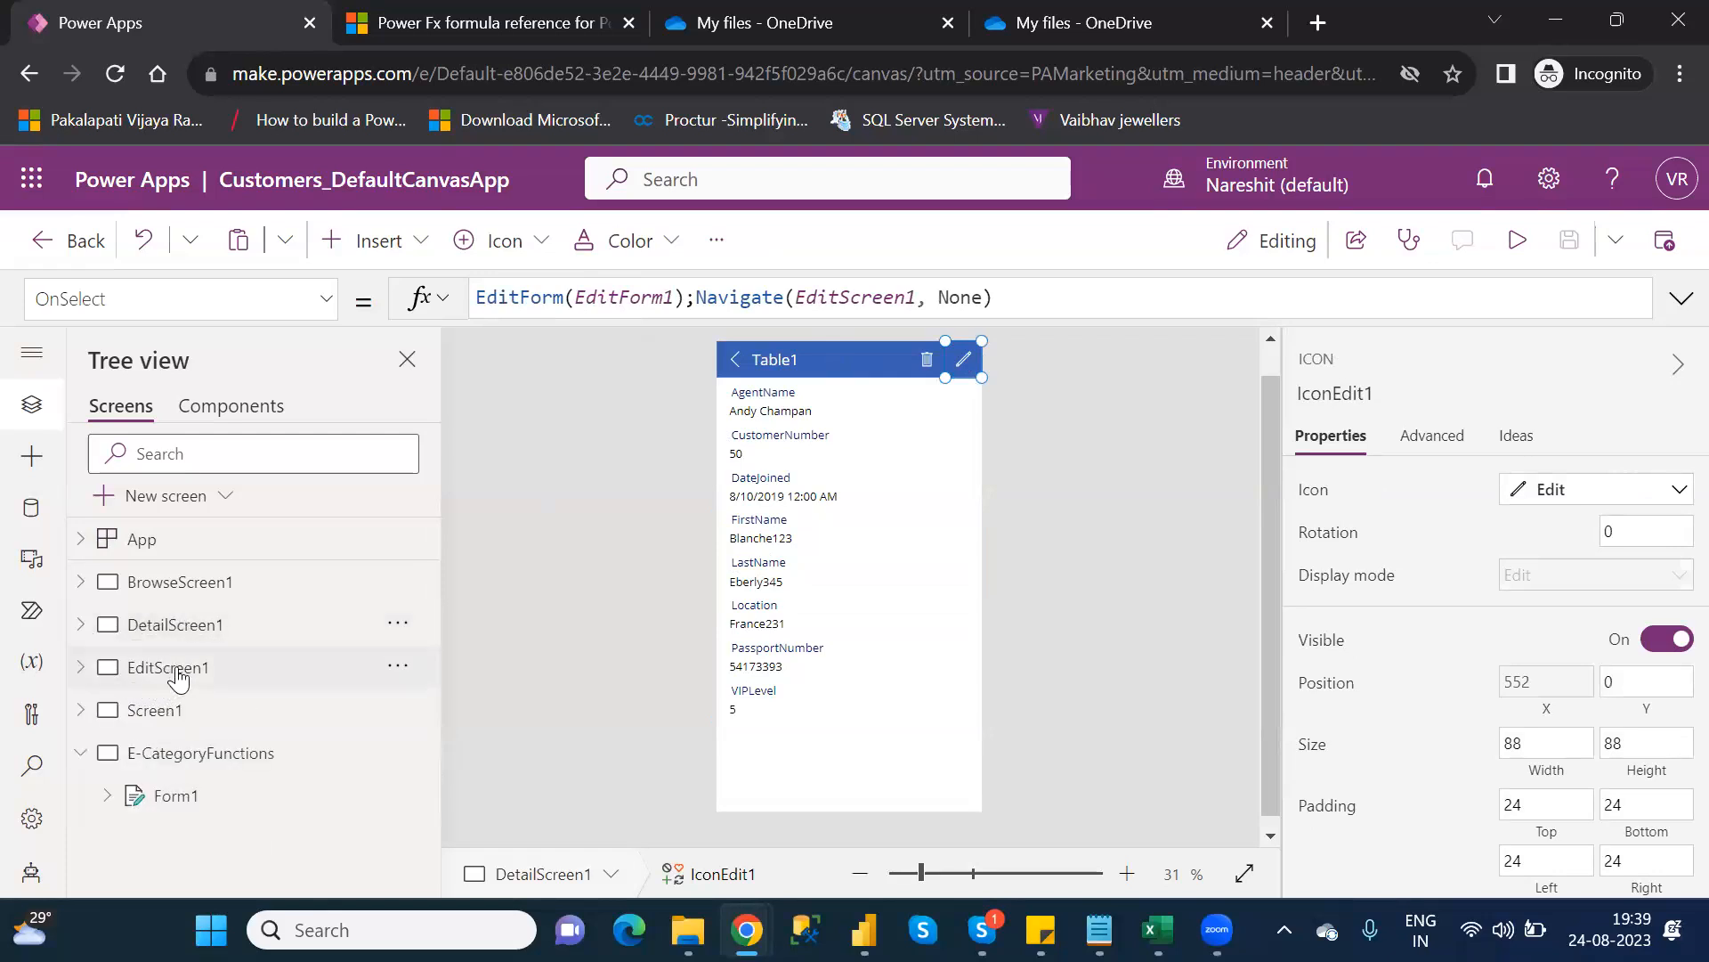
pyautogui.click(178, 677)
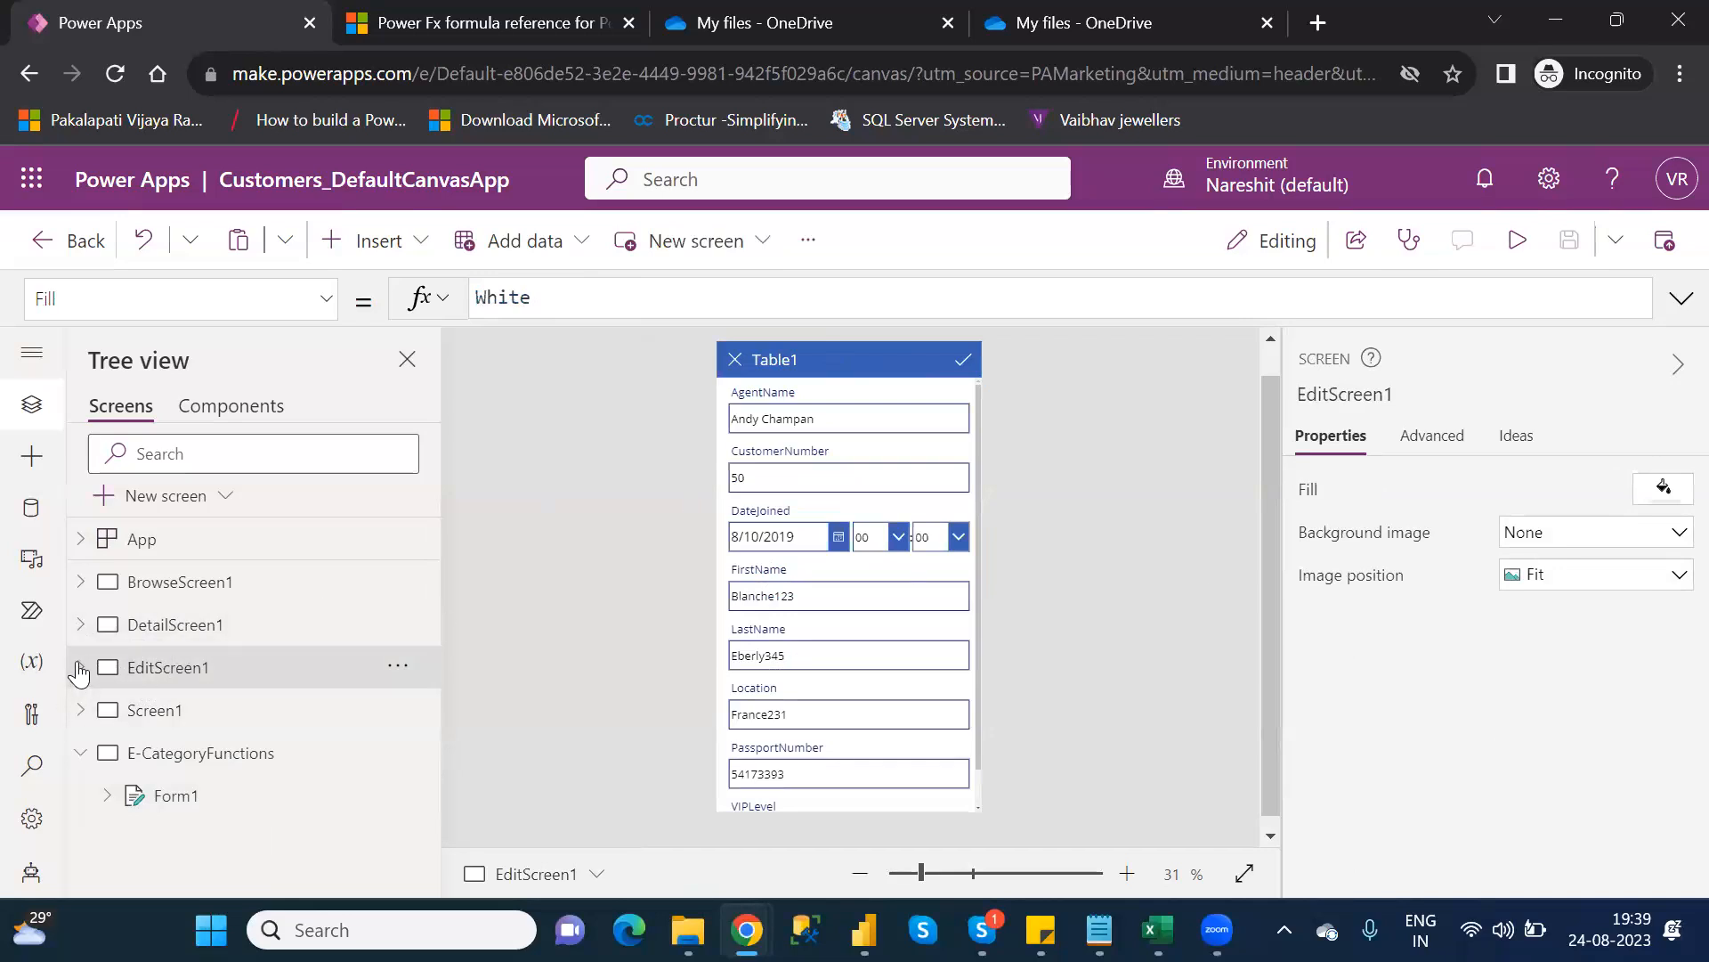
pyautogui.click(79, 669)
pyautogui.click(178, 709)
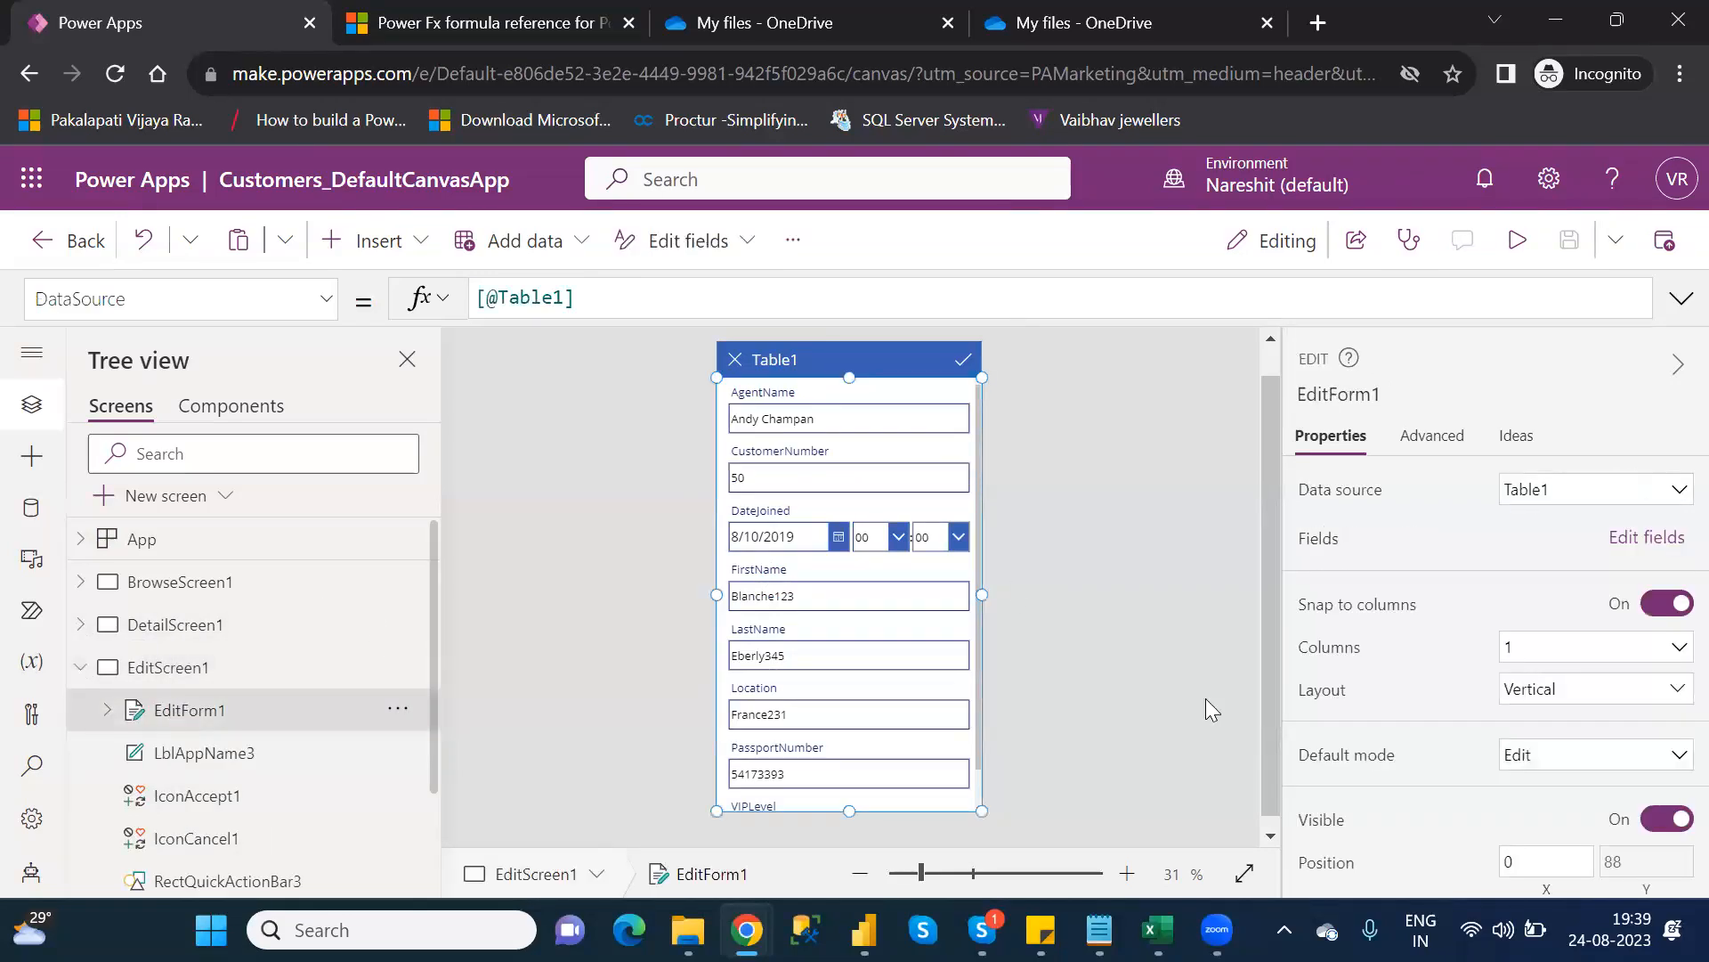
# Check EditForm1's OnSuccess (Back()), OnReset and OnFailure formulas on the Advanced tab
pyautogui.click(1433, 436)
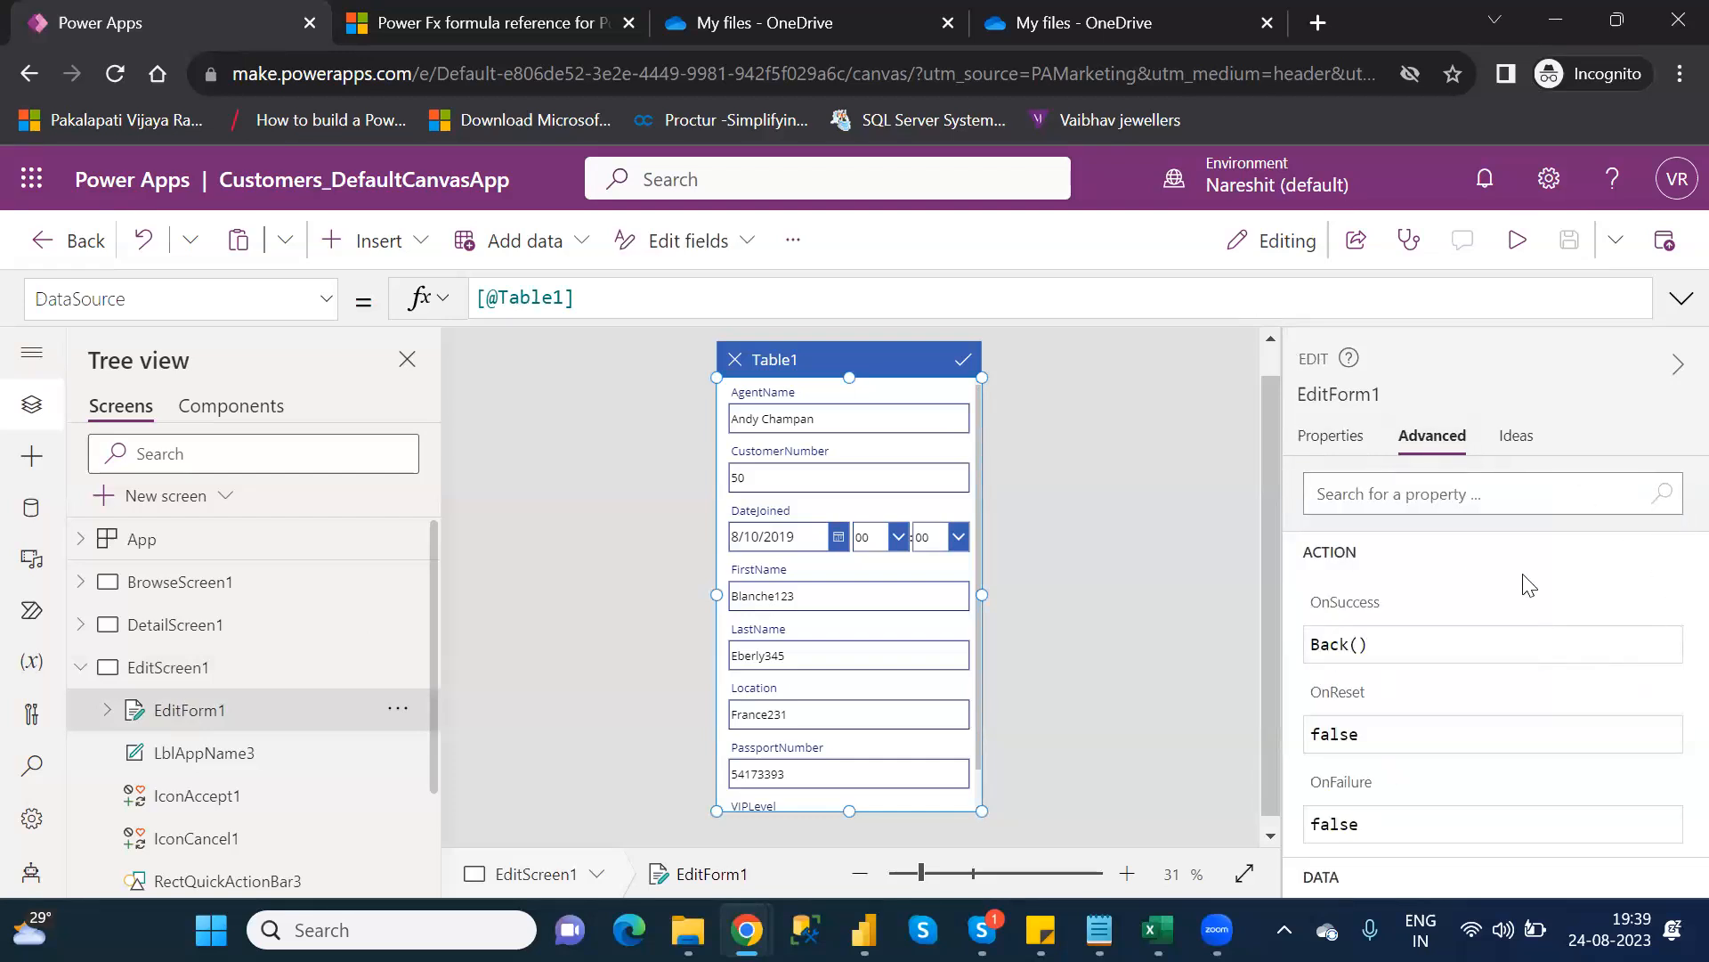
pyautogui.click(1667, 600)
pyautogui.click(1541, 701)
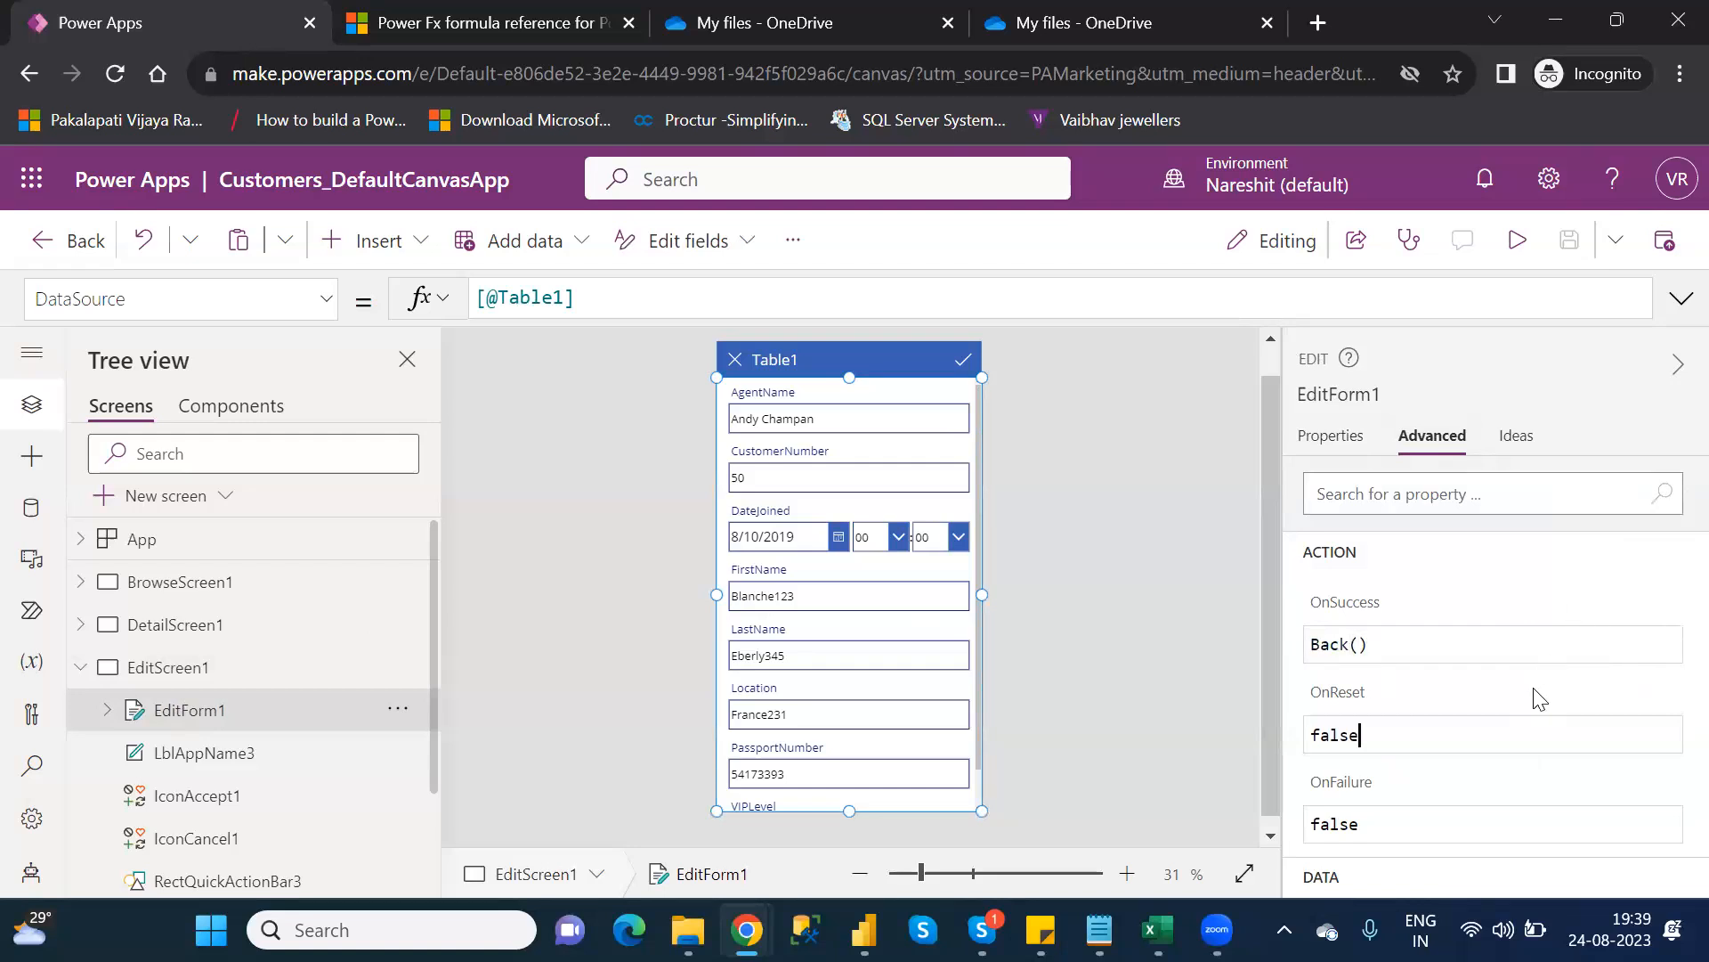
pyautogui.click(1507, 818)
pyautogui.click(1342, 443)
pyautogui.click(1452, 441)
# Look up EditForm1's DefaultMode formula, FormMode.Edit, from the property dropdown
pyautogui.moveTo(1338, 612)
pyautogui.click(328, 303)
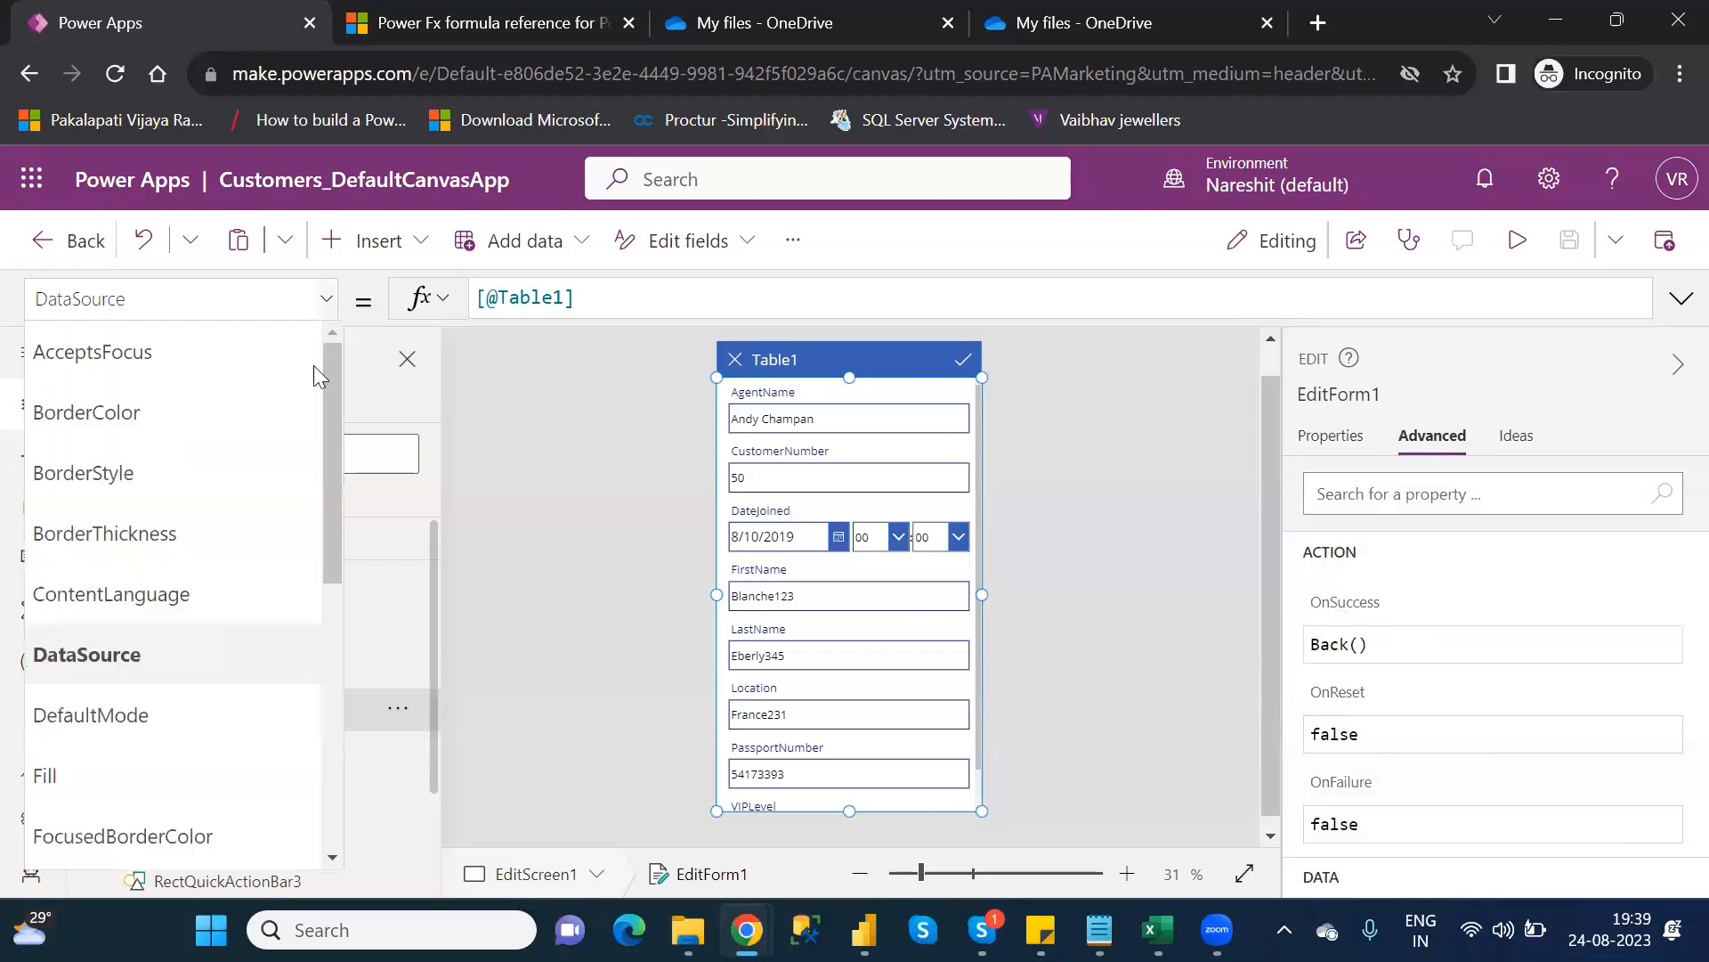
pyautogui.moveTo(327, 500); pyautogui.dragTo(319, 554)
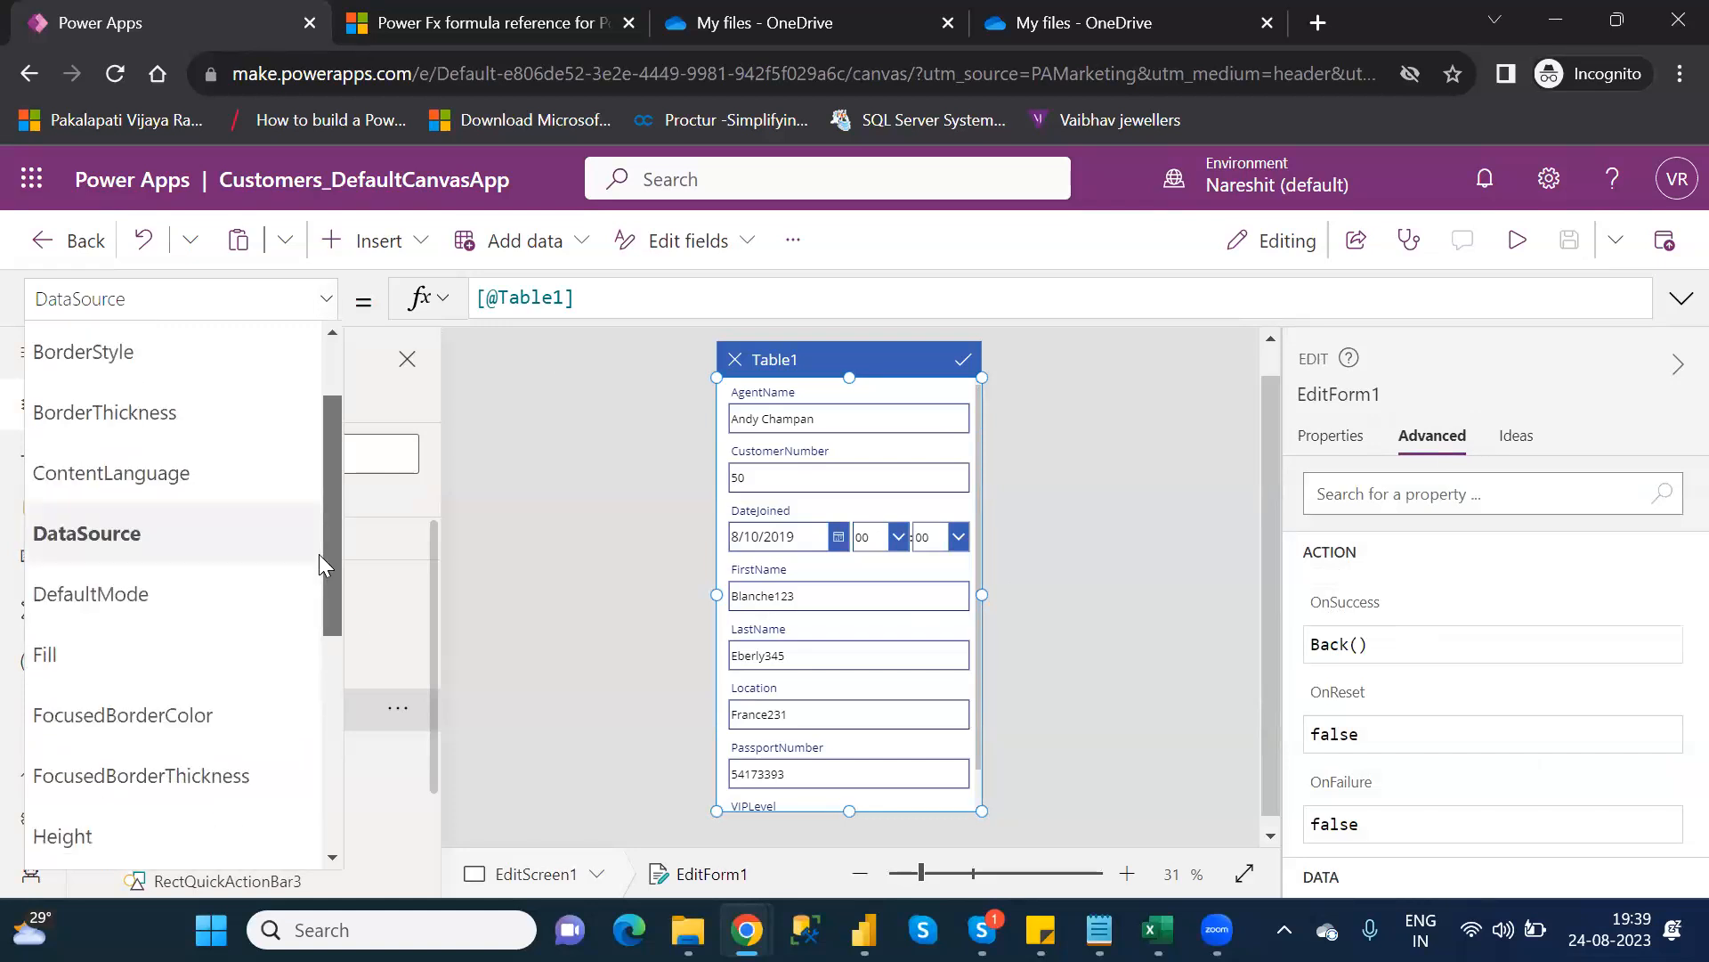
pyautogui.click(132, 591)
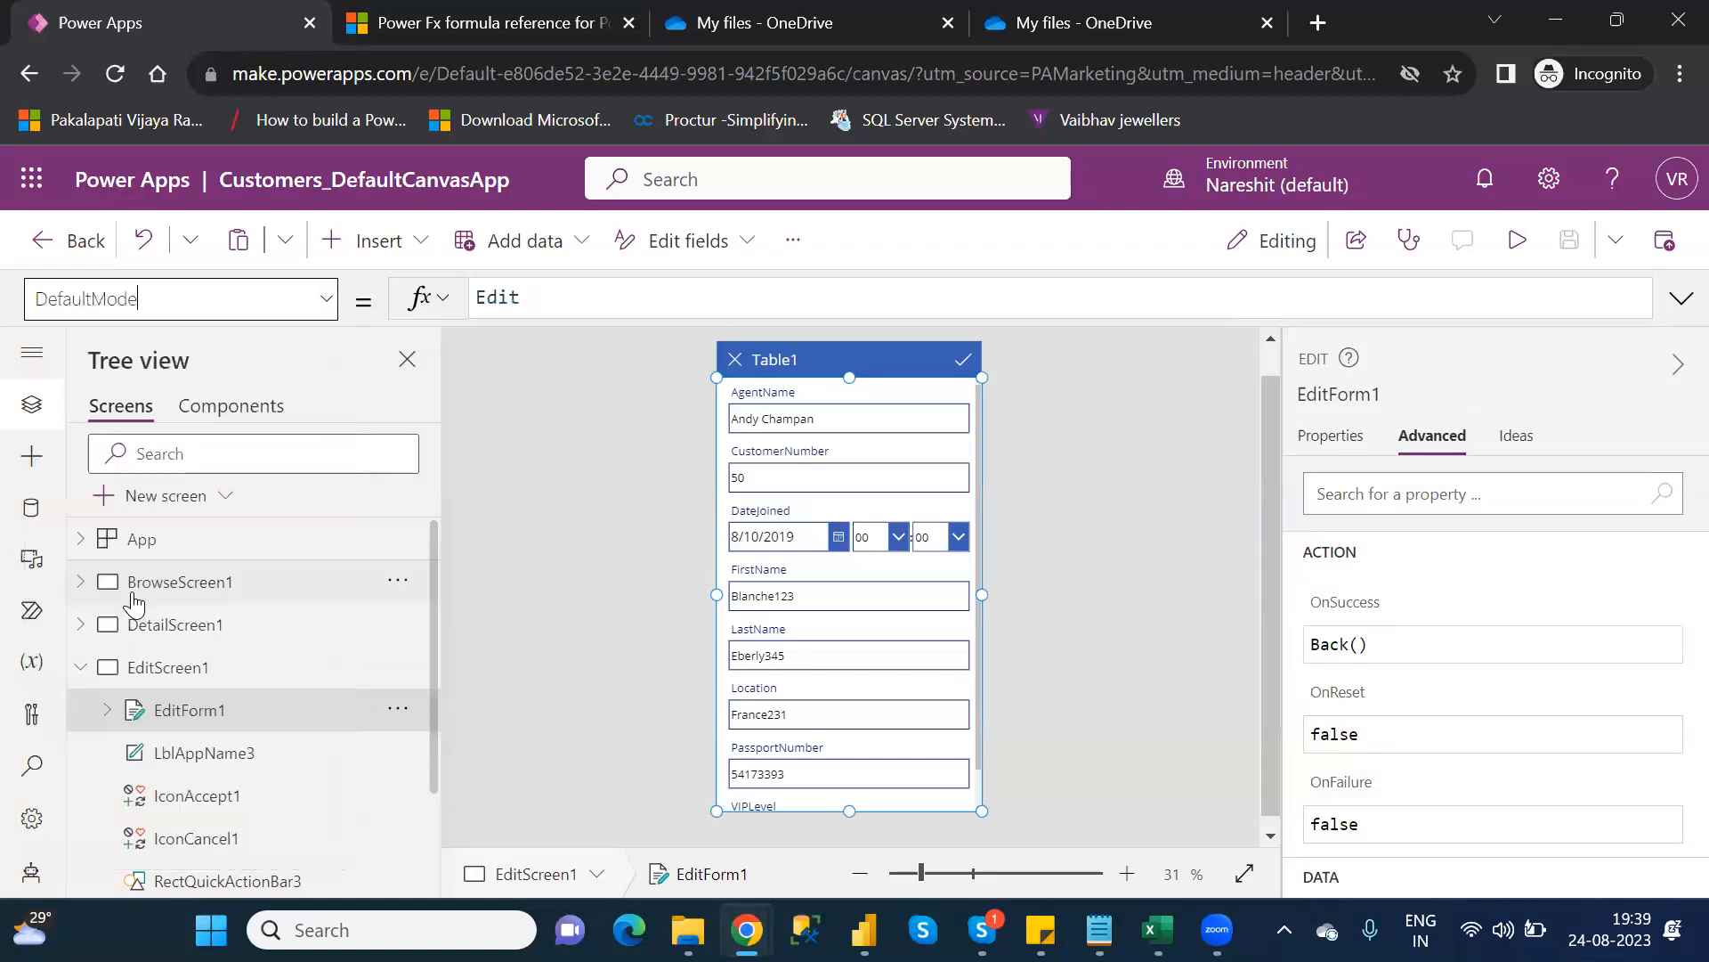
pyautogui.click(328, 307)
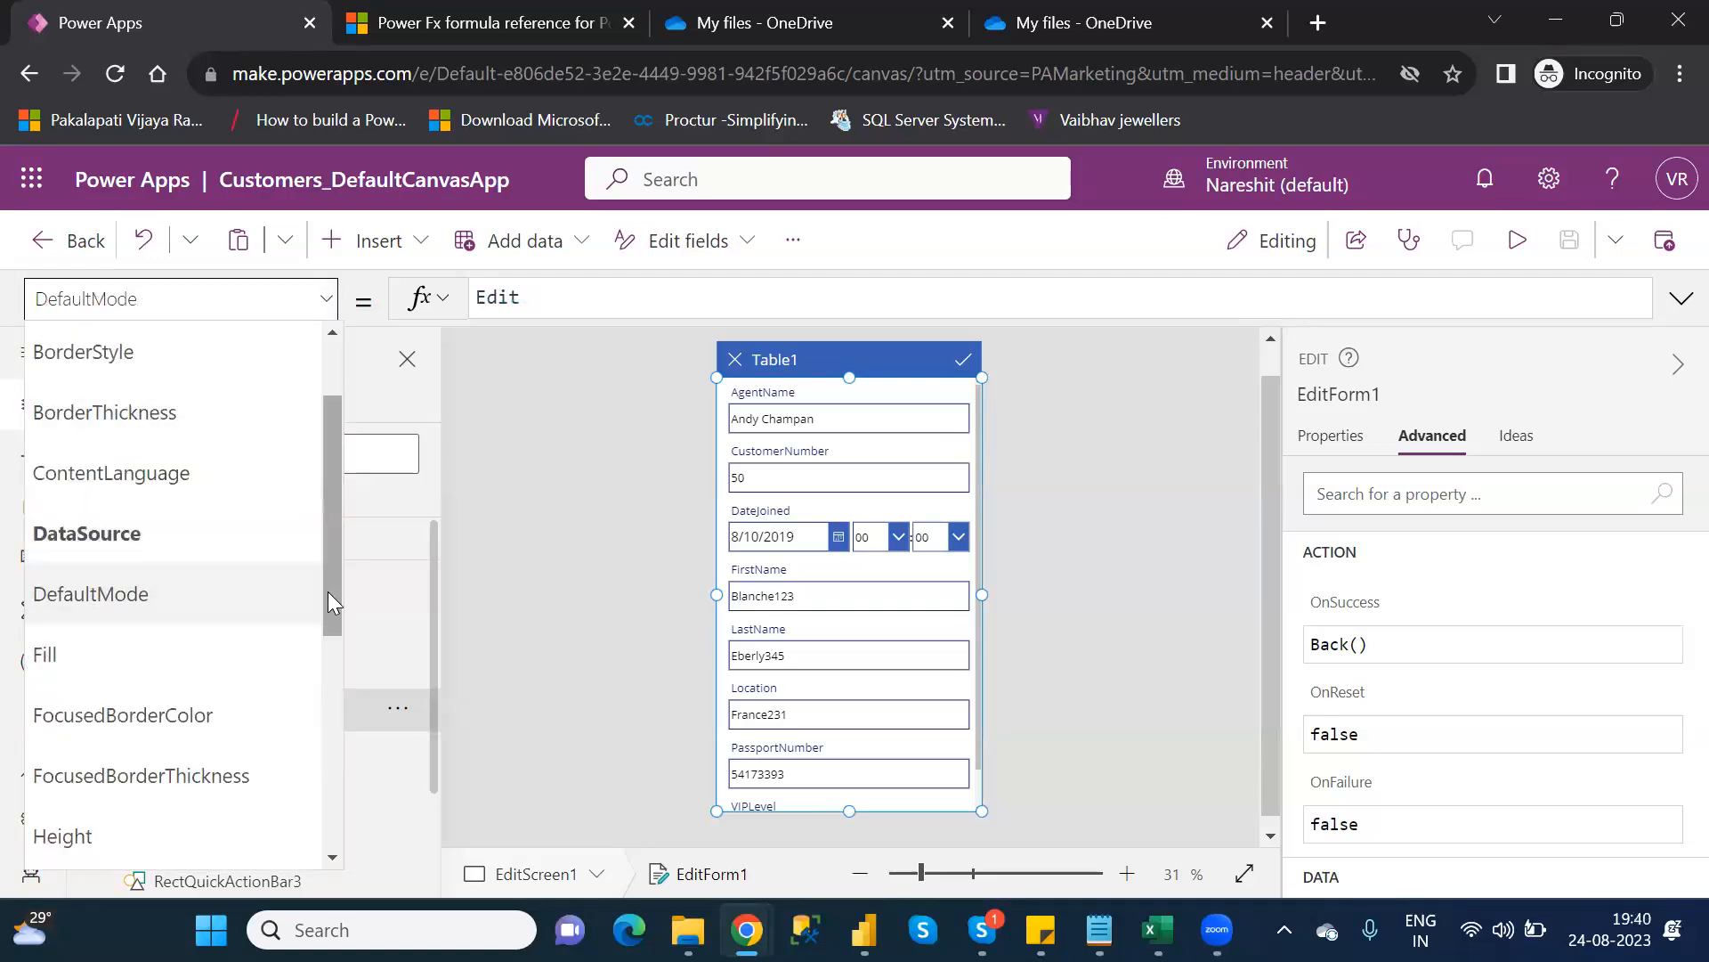
pyautogui.moveTo(328, 592); pyautogui.dragTo(340, 504)
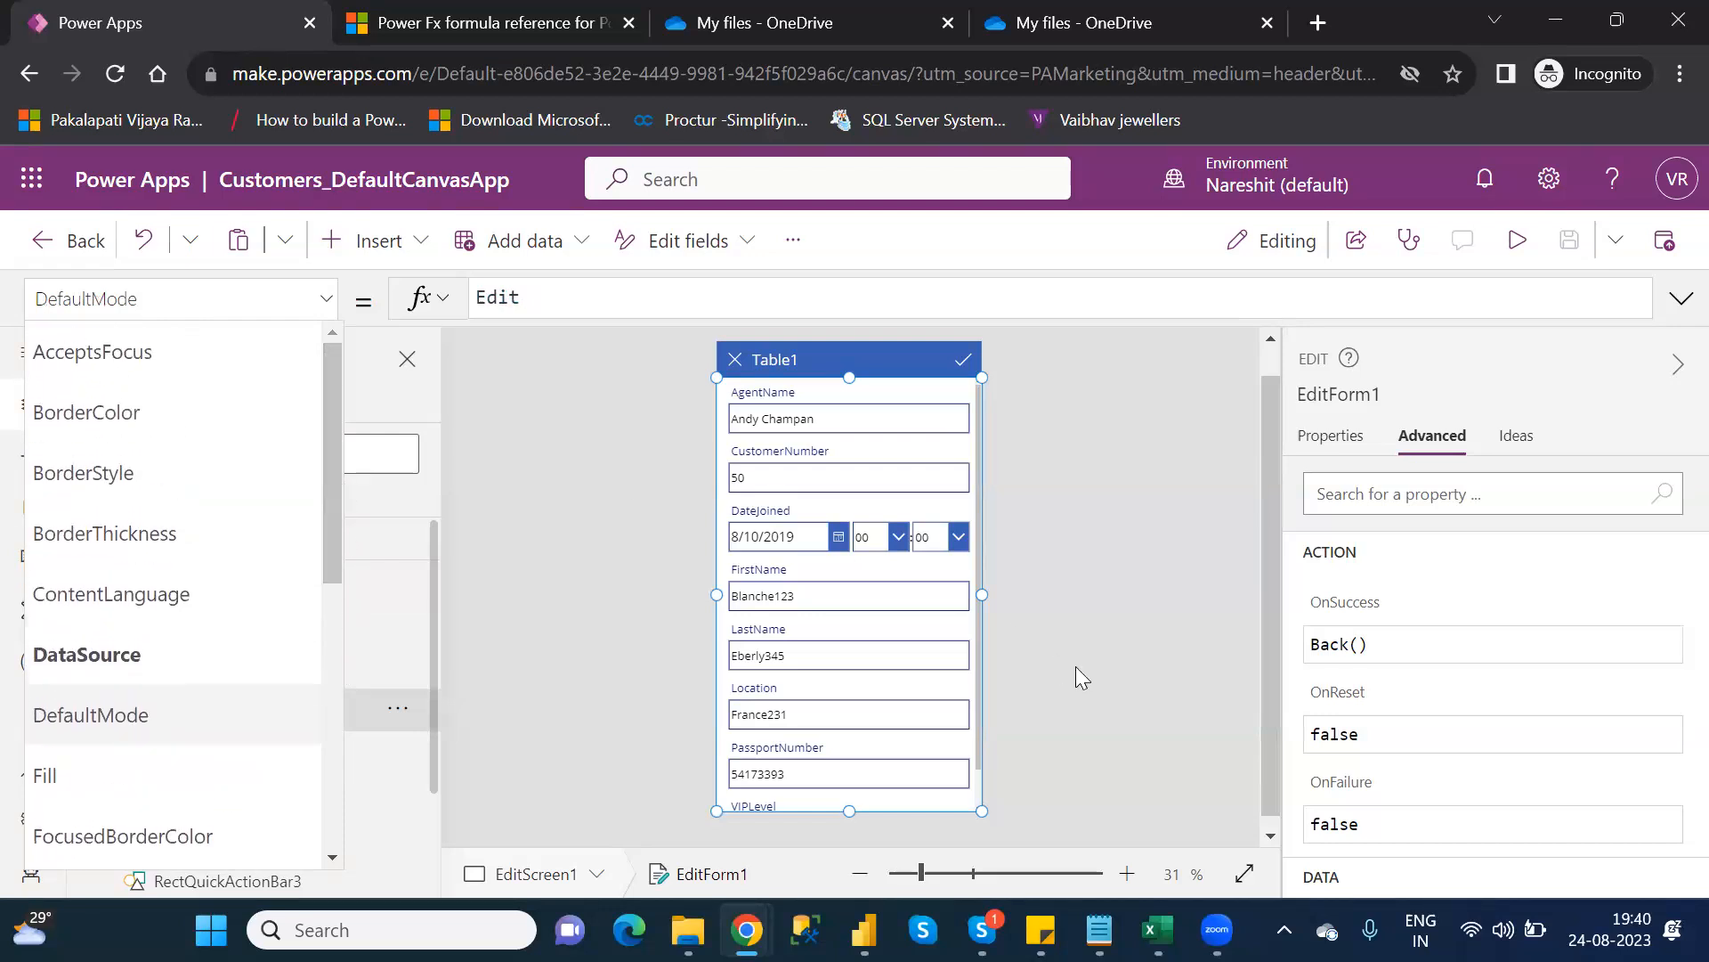
pyautogui.click(1350, 440)
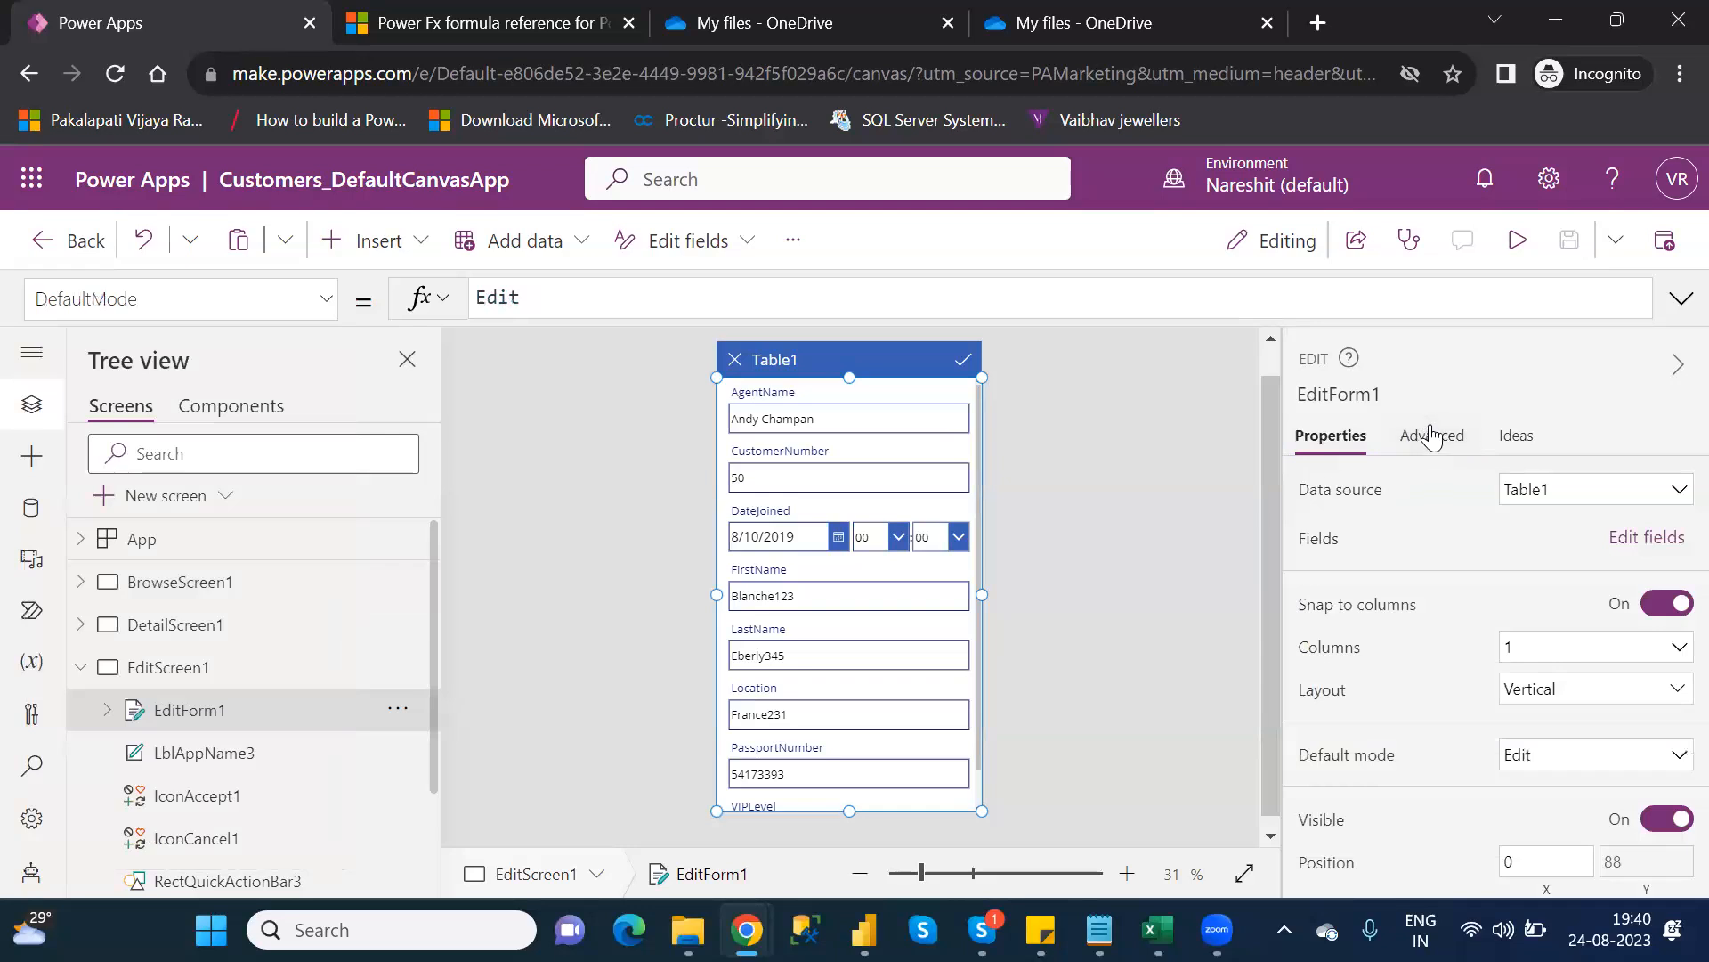
pyautogui.click(1430, 436)
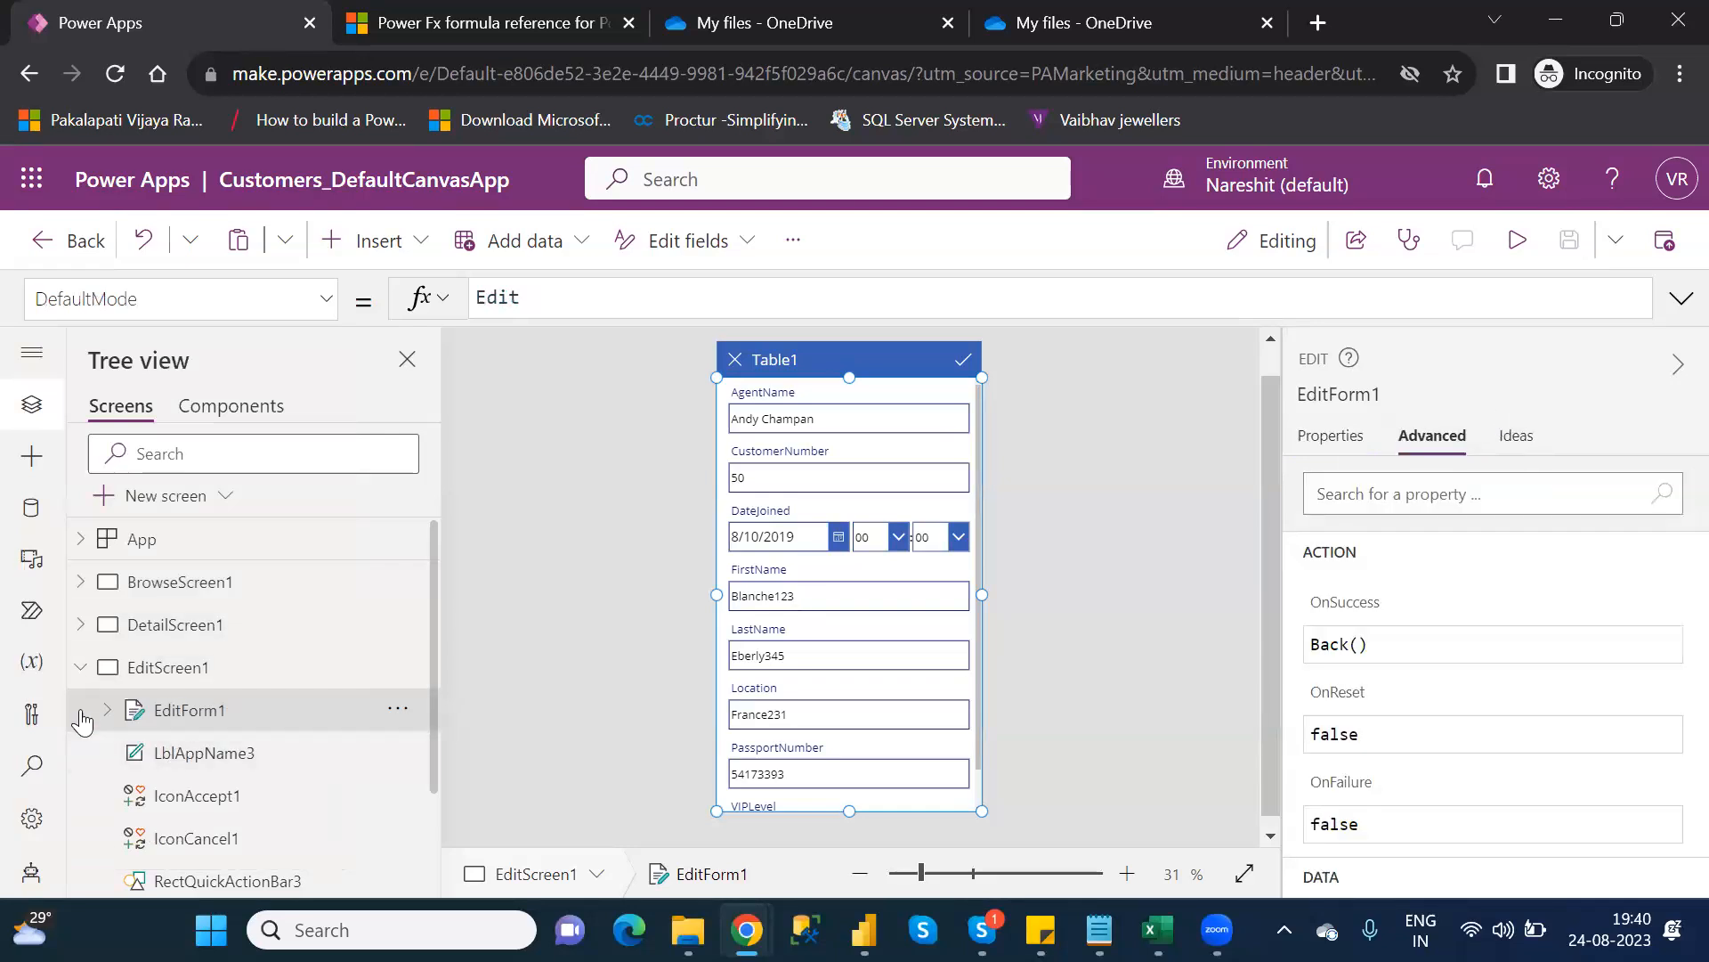
pyautogui.click(107, 711)
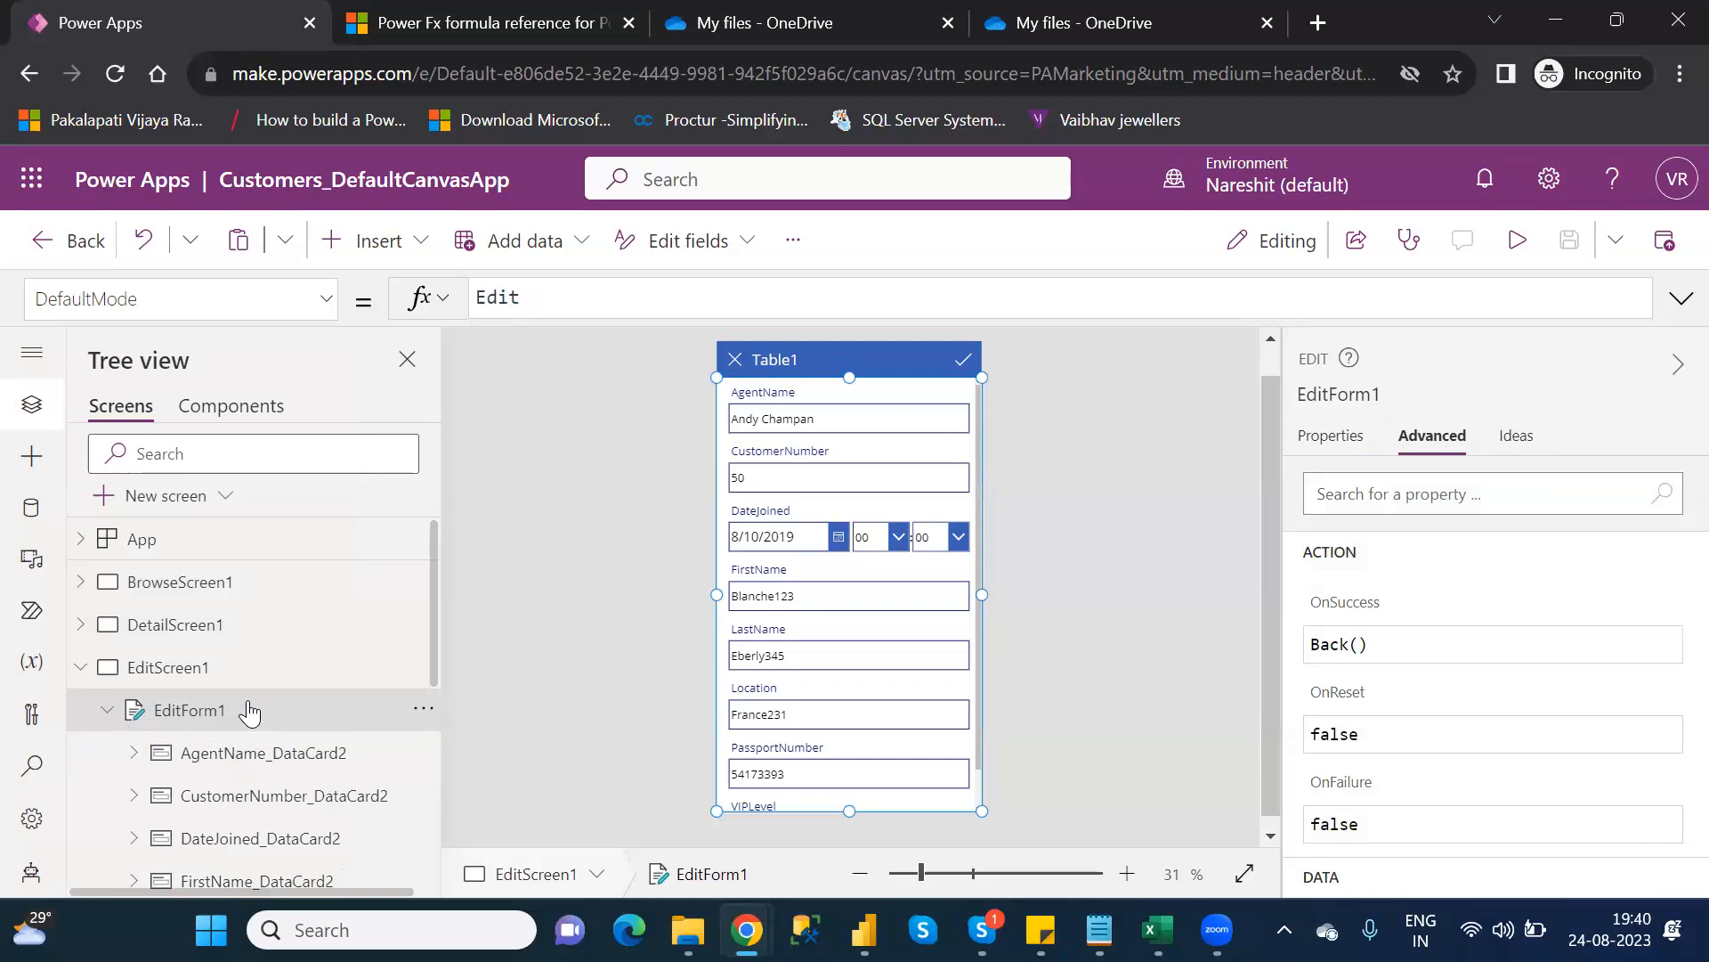
pyautogui.click(190, 676)
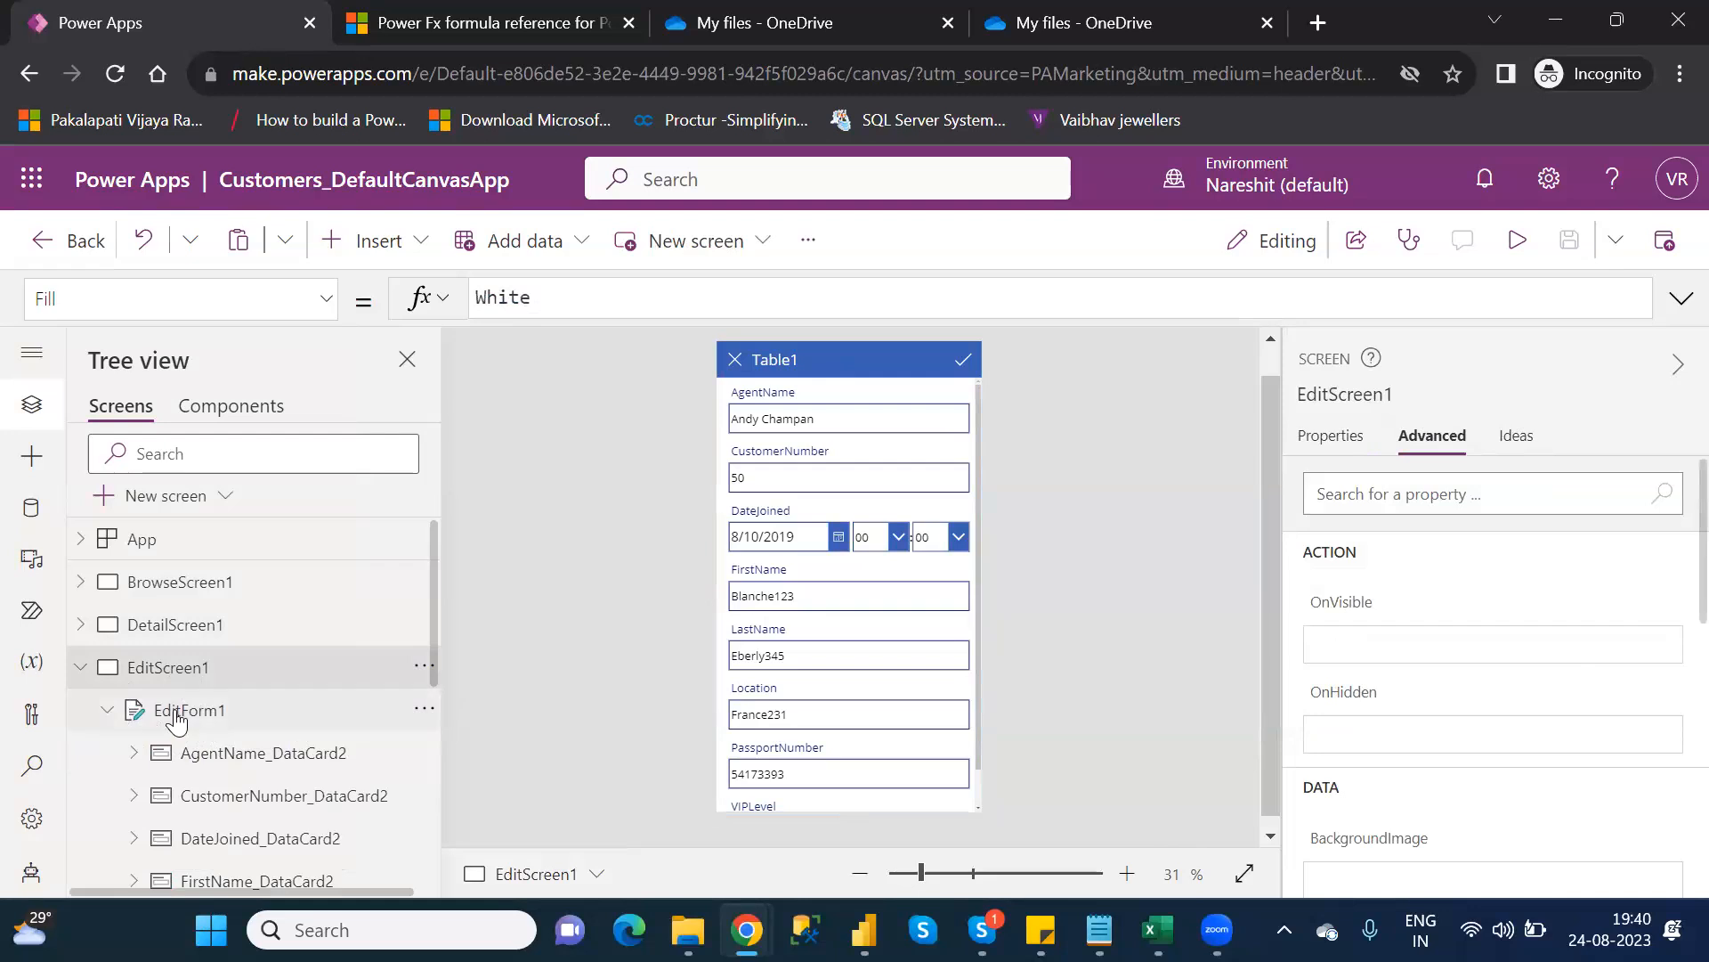
pyautogui.click(179, 720)
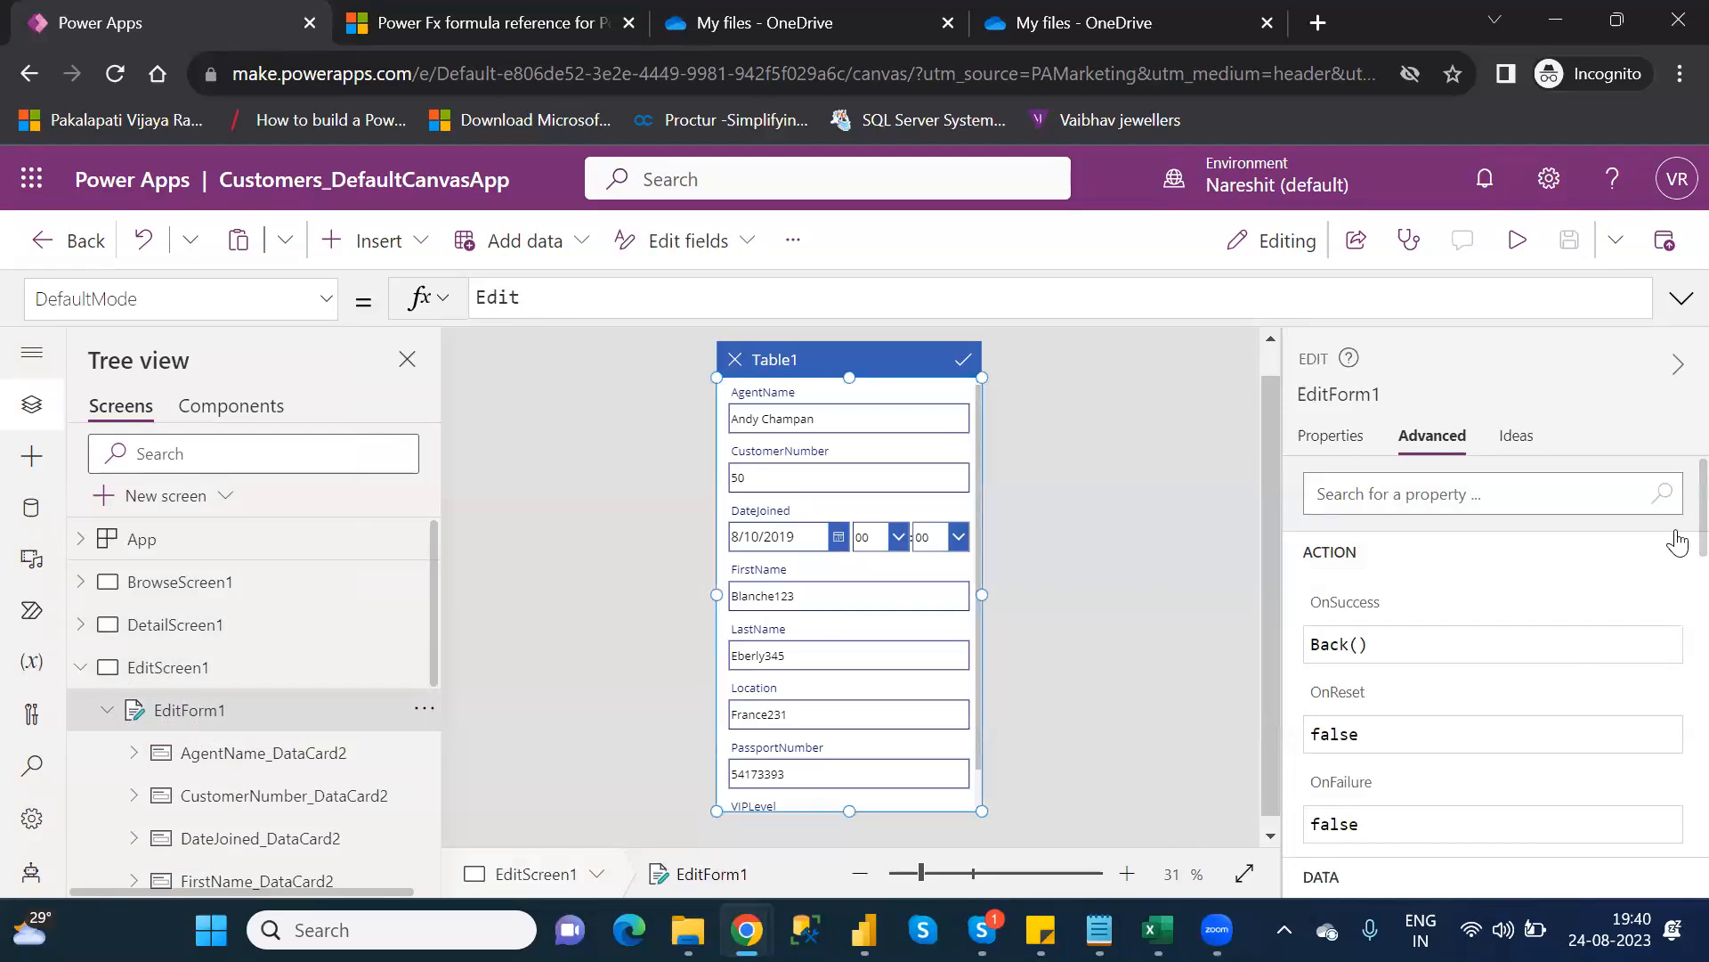
pyautogui.scroll(-3, 1674, 552)
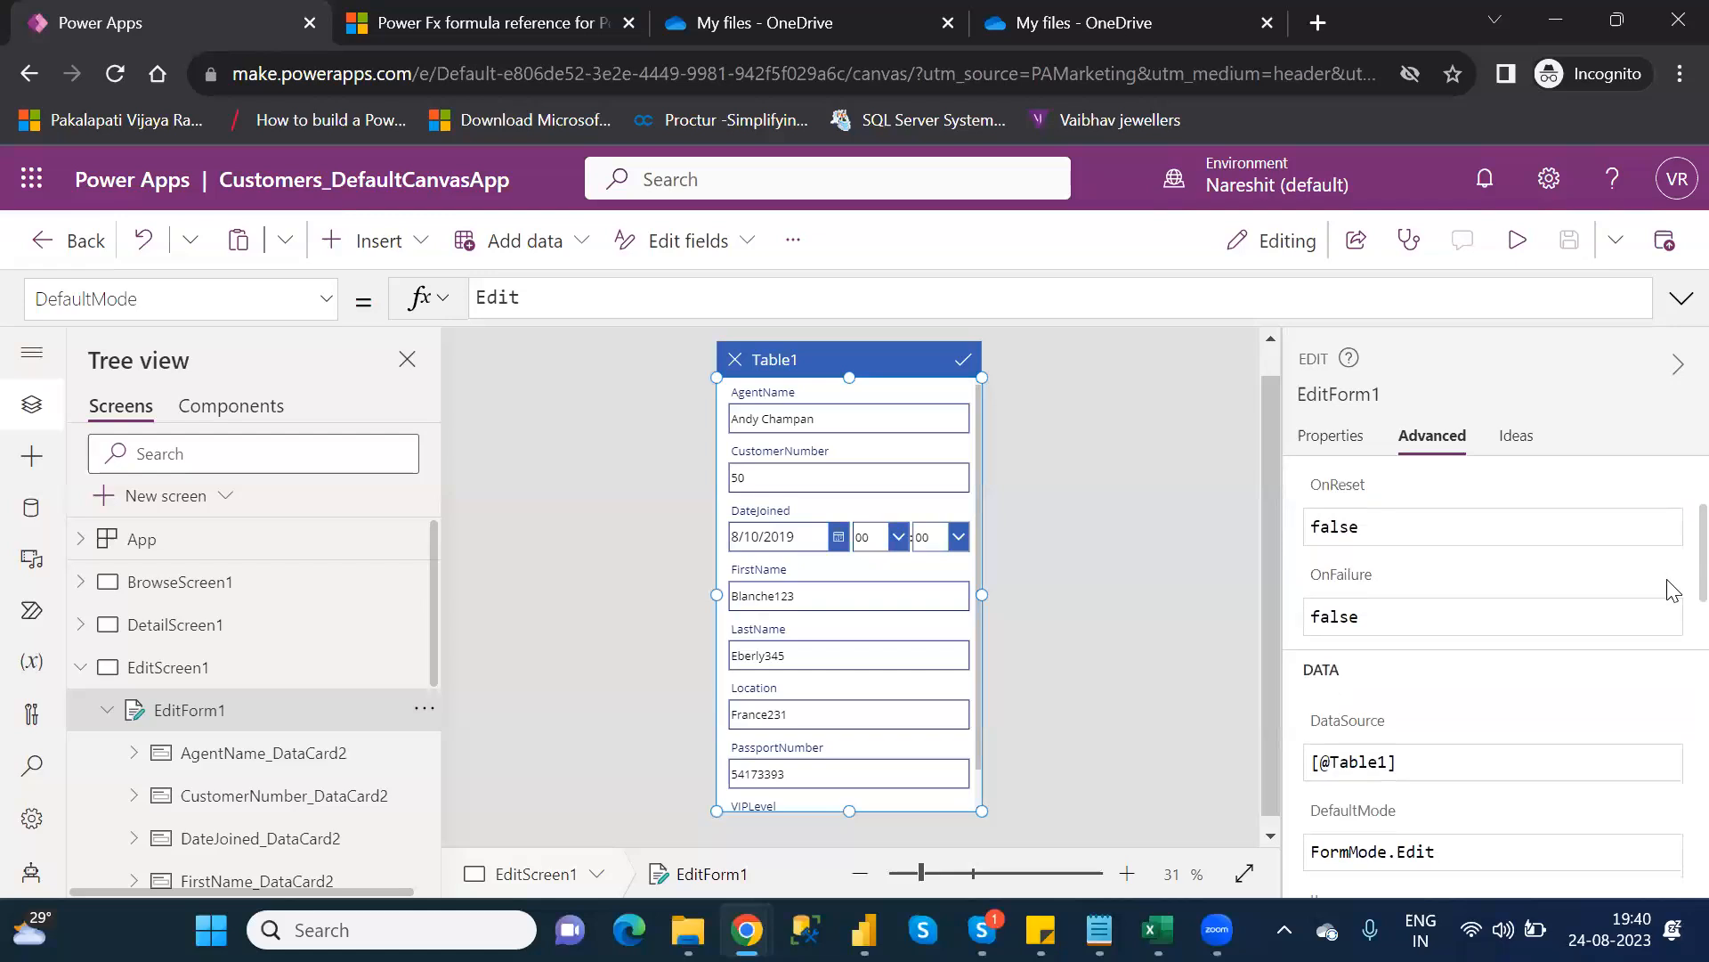
pyautogui.scroll(-2, 1673, 614)
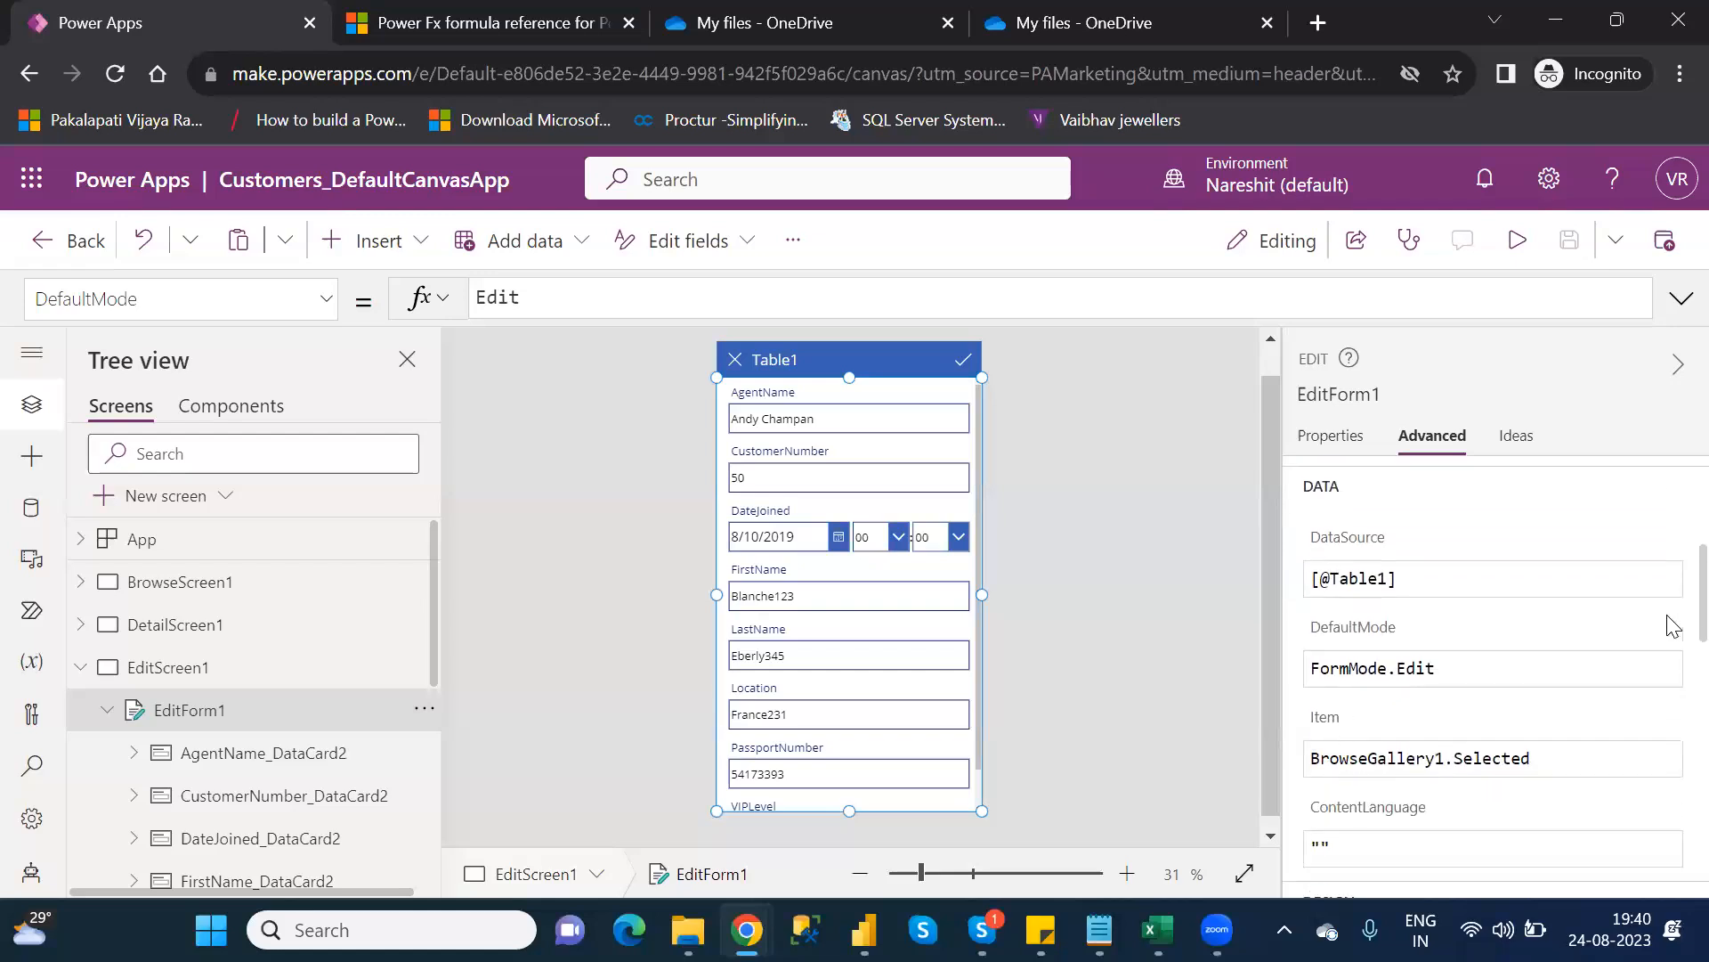
pyautogui.scroll(-1, 1671, 628)
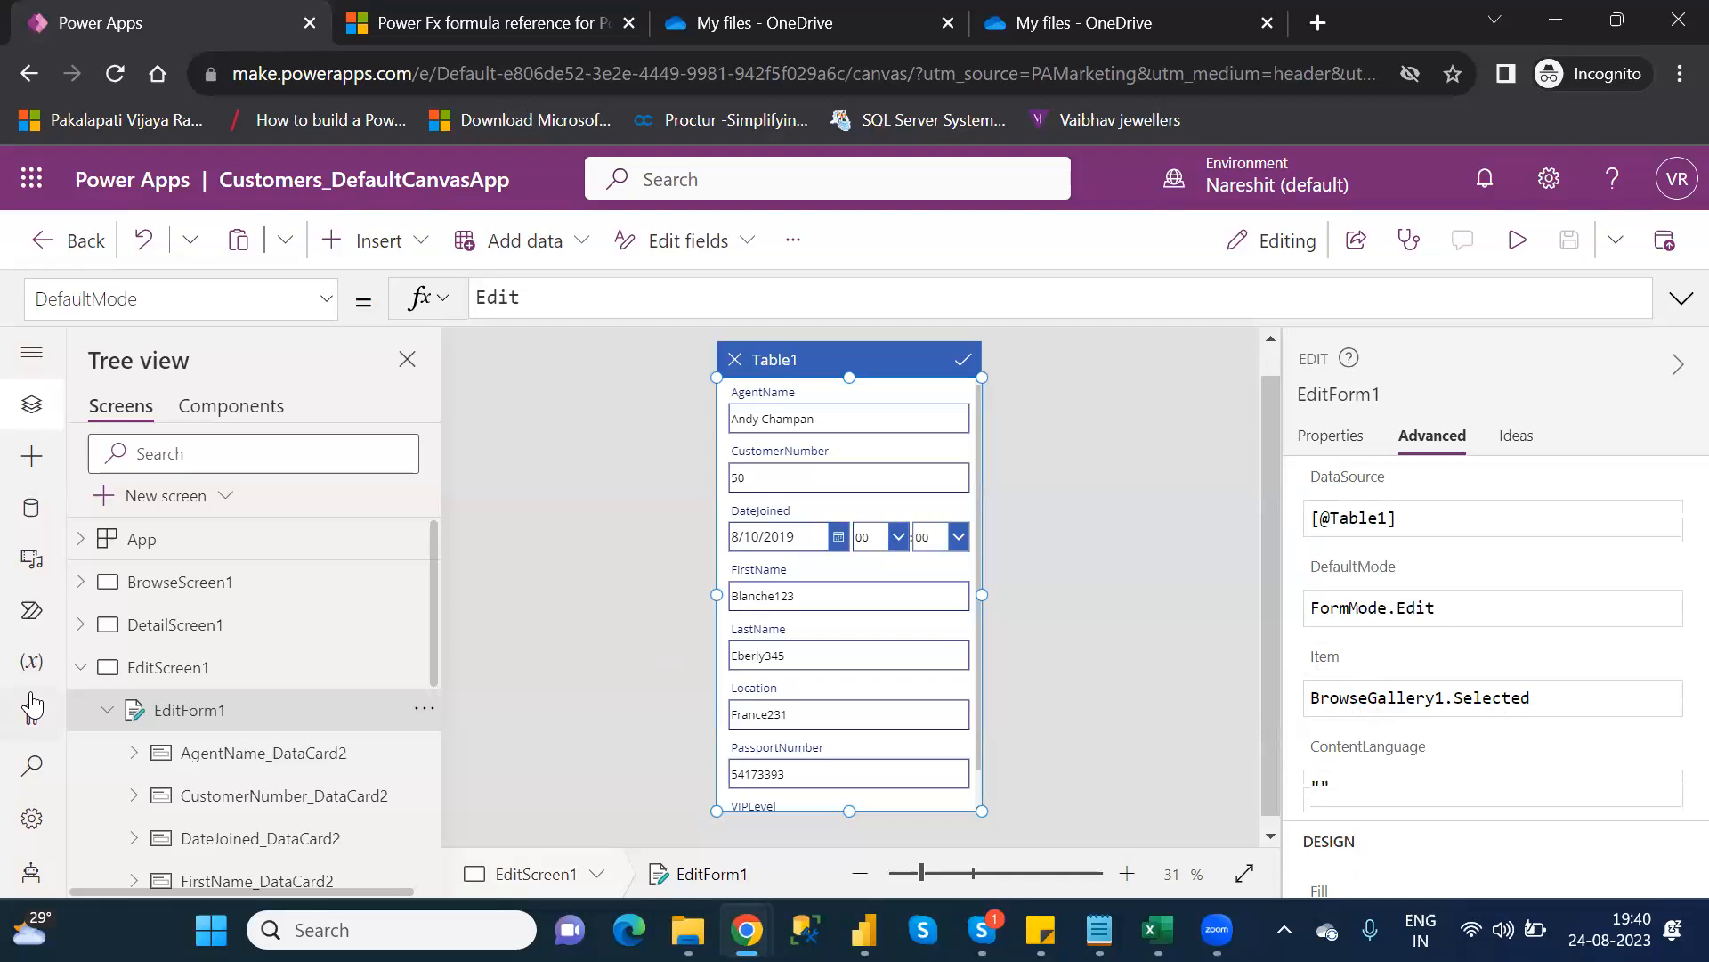
pyautogui.click(76, 671)
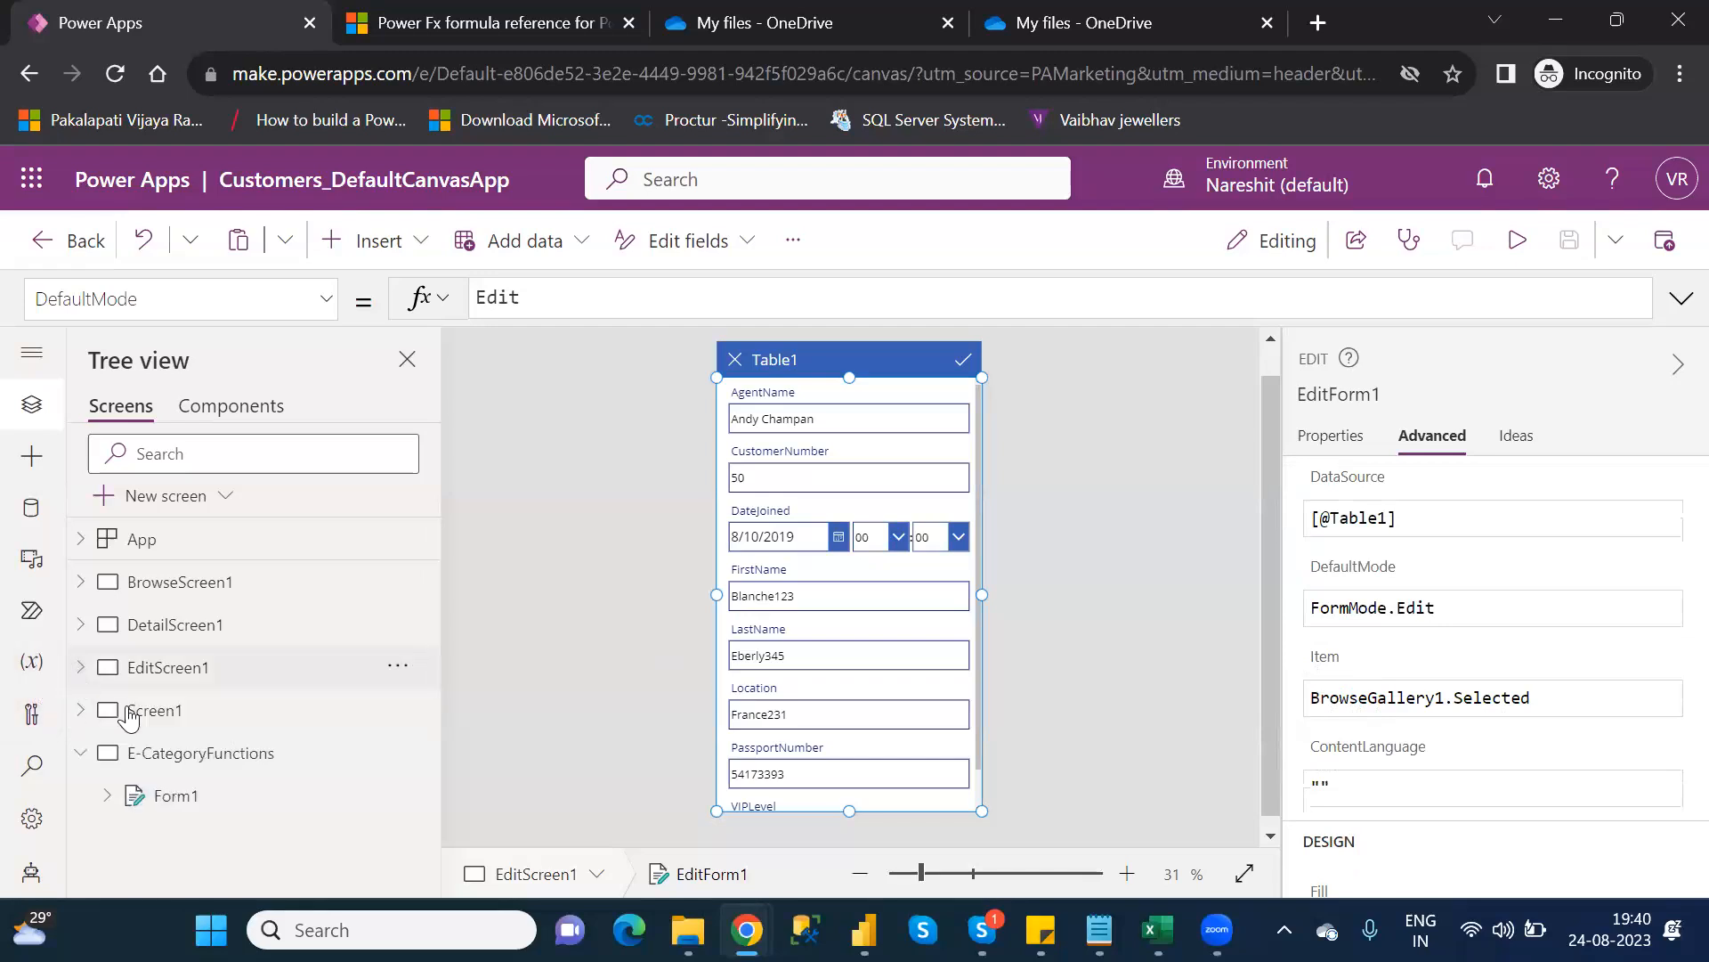
# Select Form1 on E-CategoryFunctions, then display BrowseScreen1 with its Table1 gallery
pyautogui.click(212, 797)
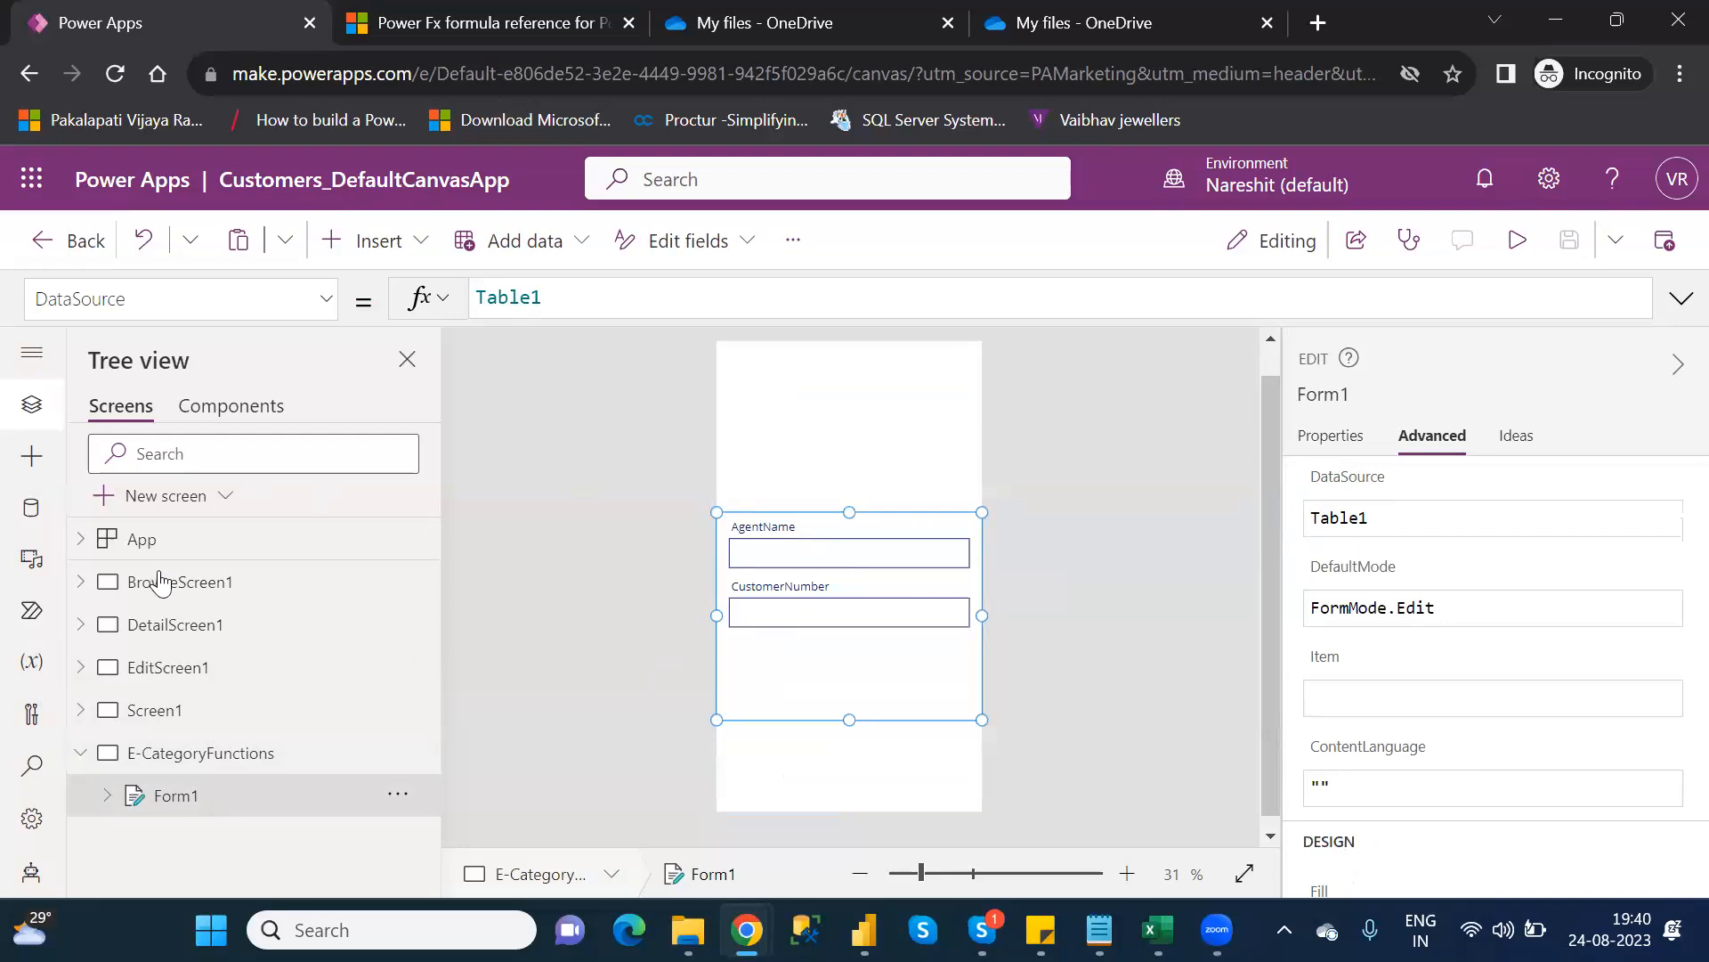
pyautogui.click(168, 586)
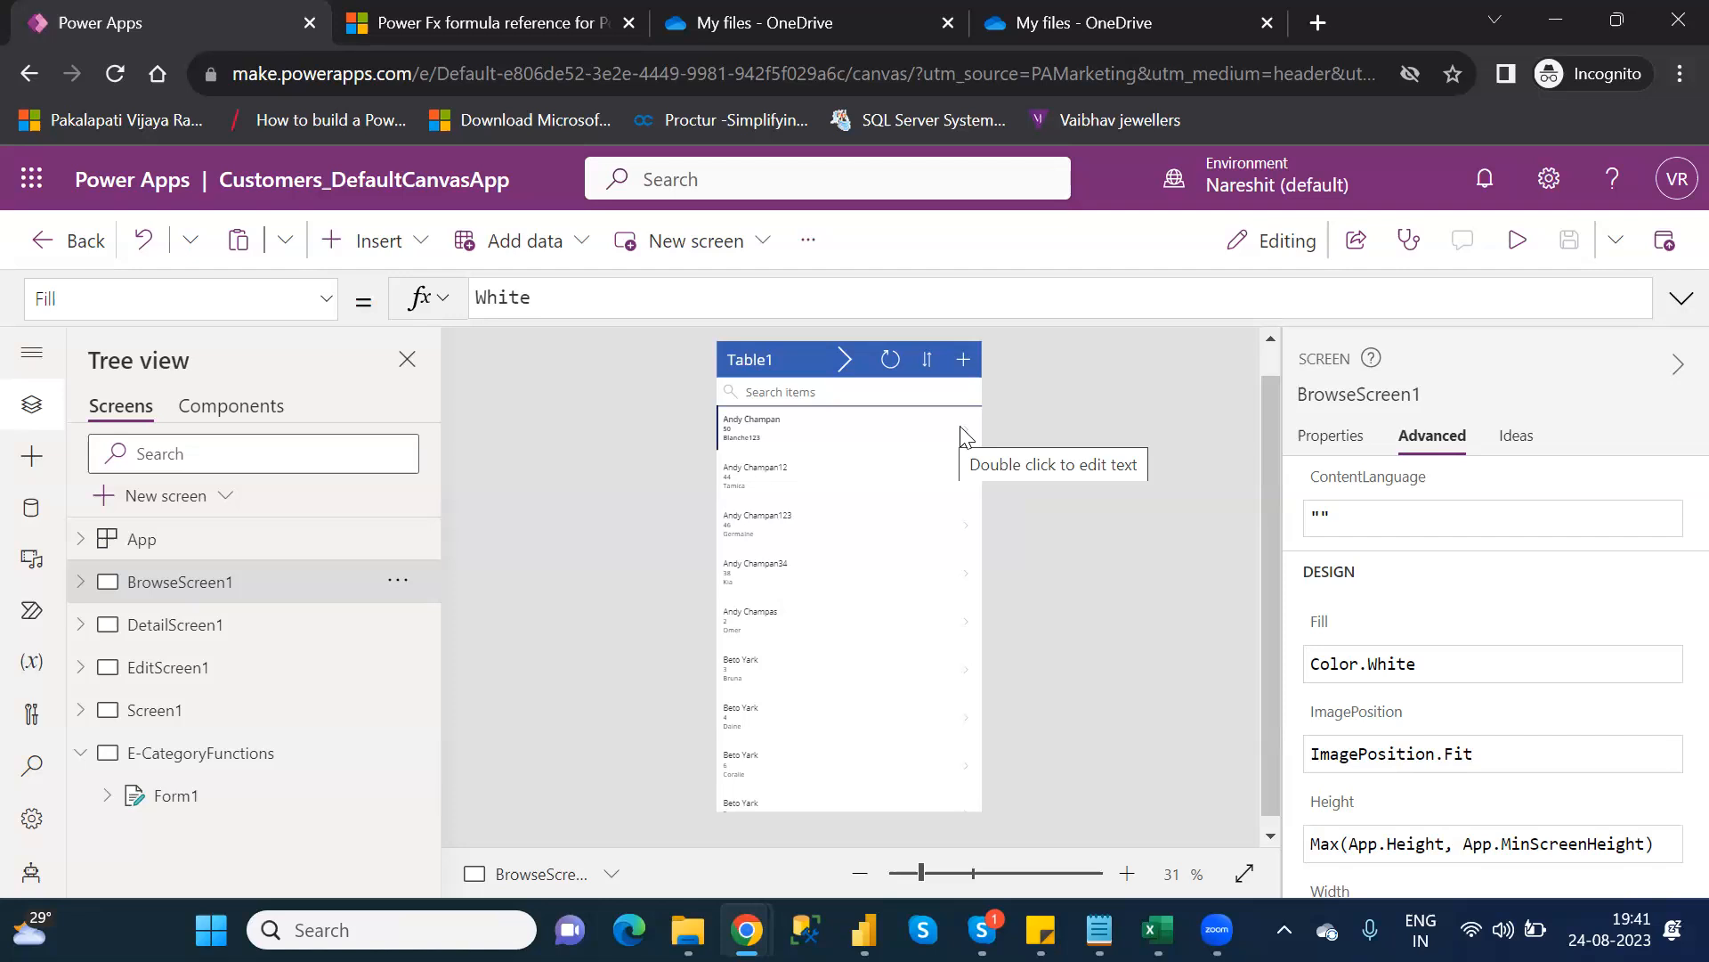
# Preview the app: open the first record, enter edit mode, cancel, go back, and exit preview
pyautogui.click(1518, 253)
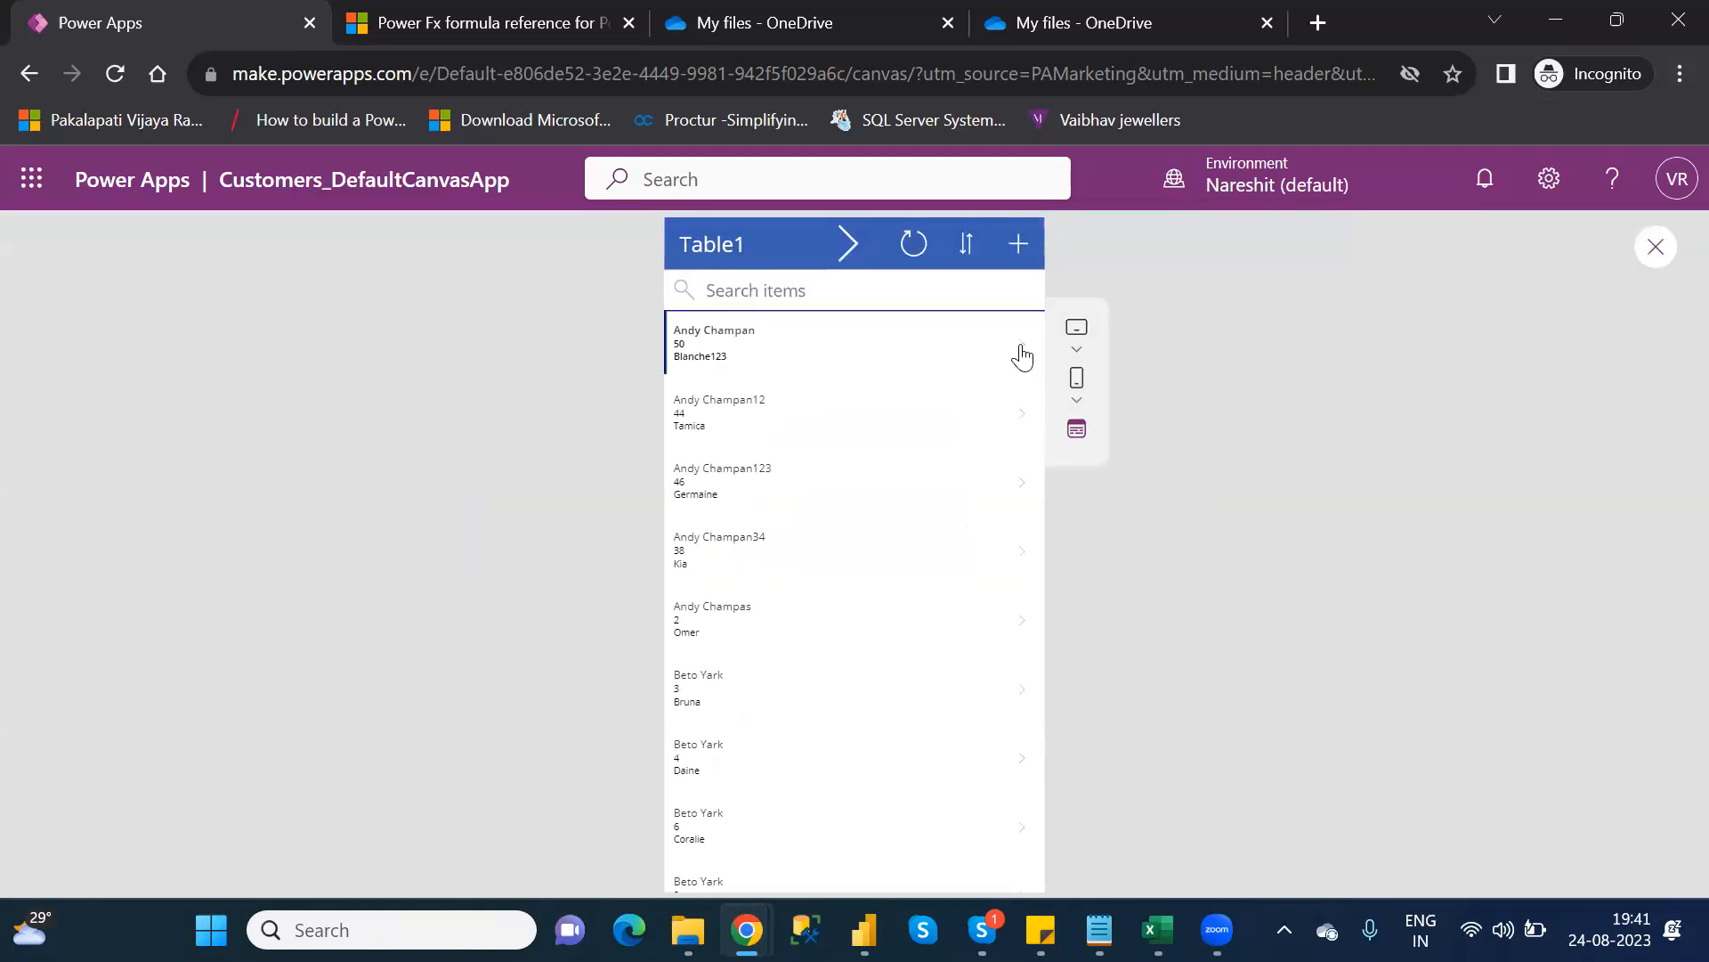
pyautogui.click(1021, 357)
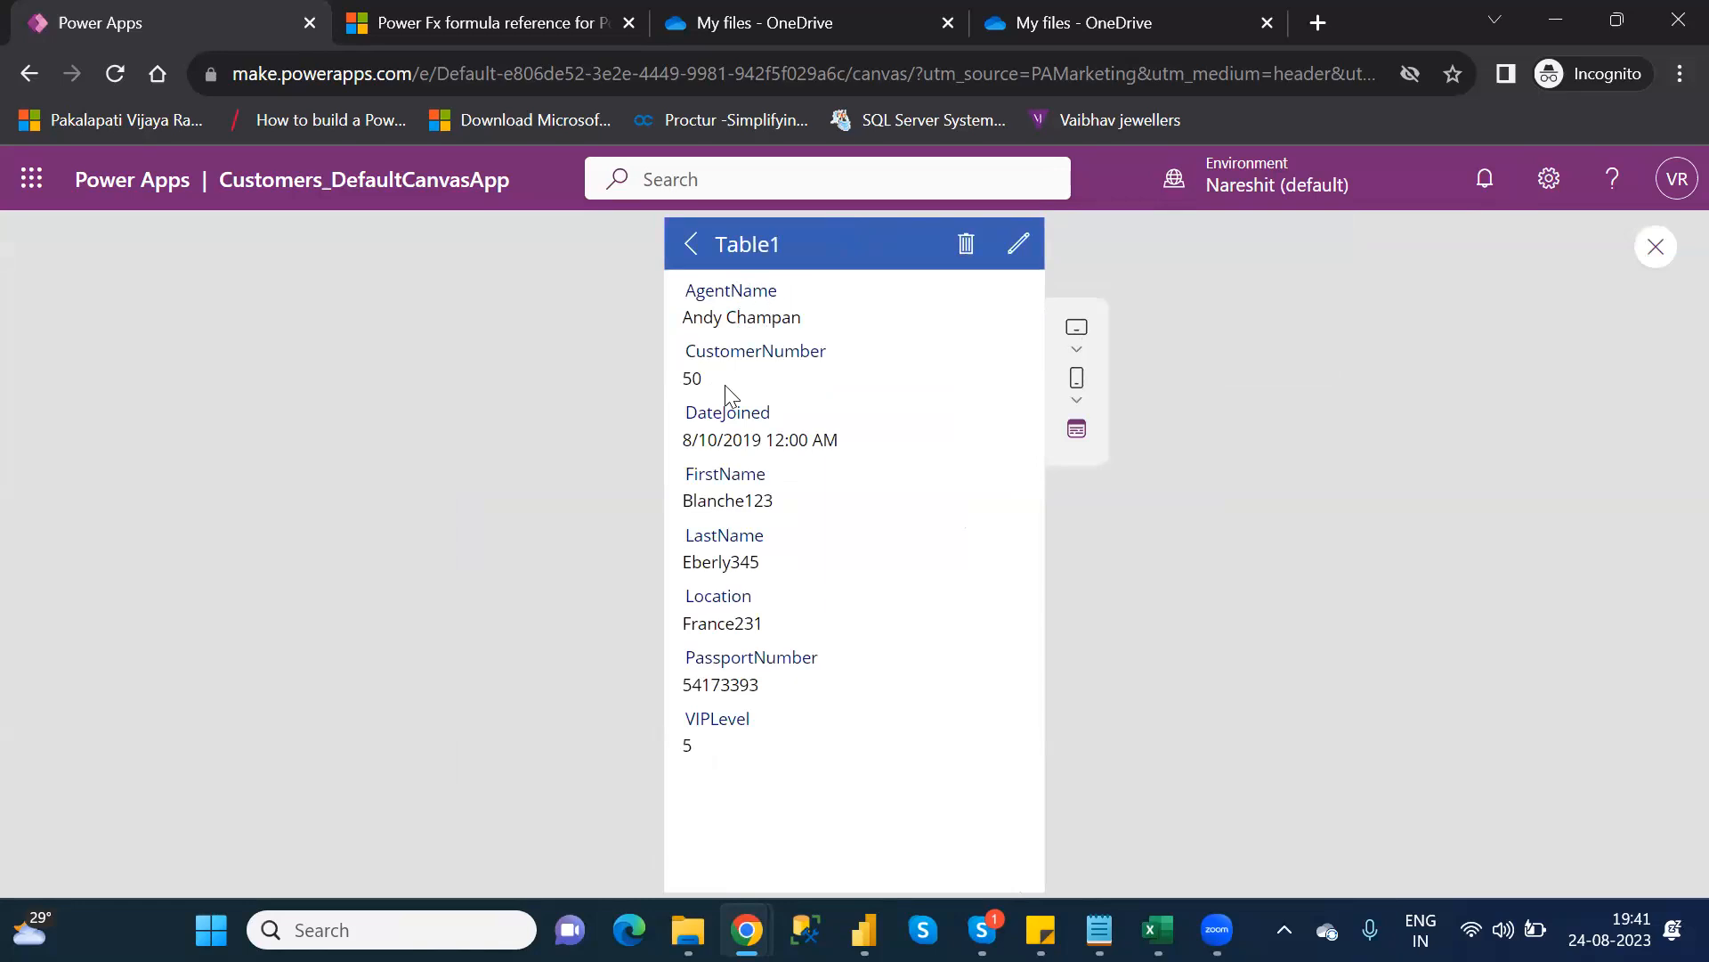
pyautogui.click(1018, 248)
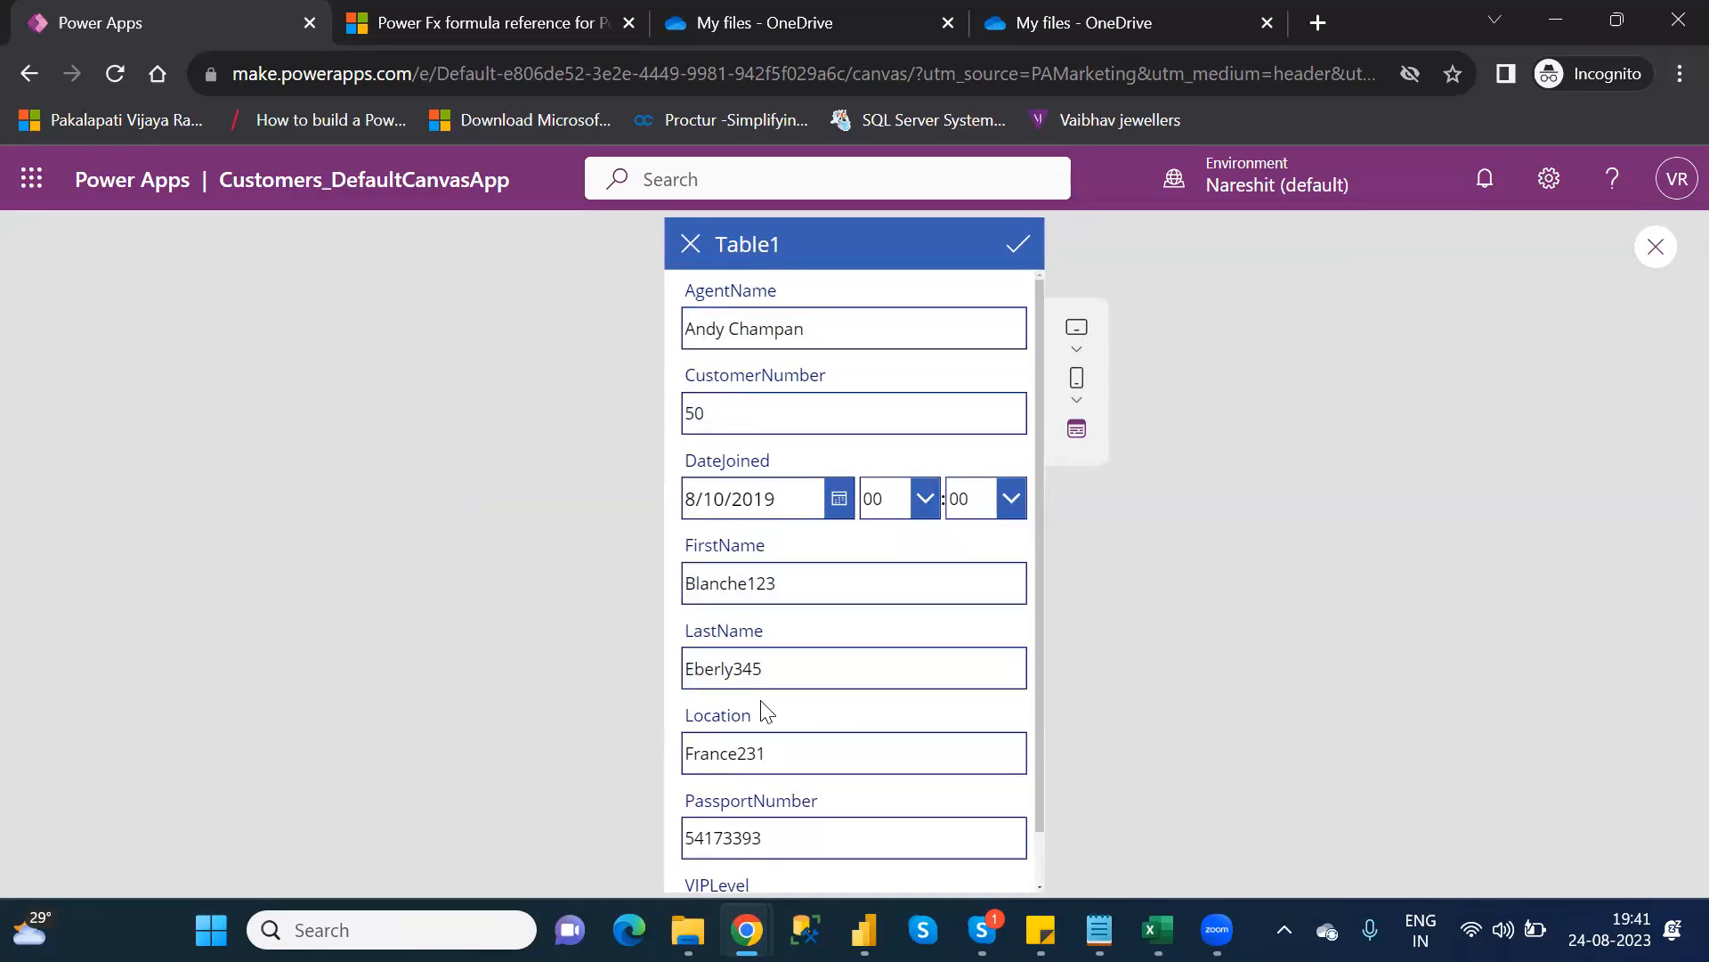
pyautogui.click(694, 250)
pyautogui.click(694, 250)
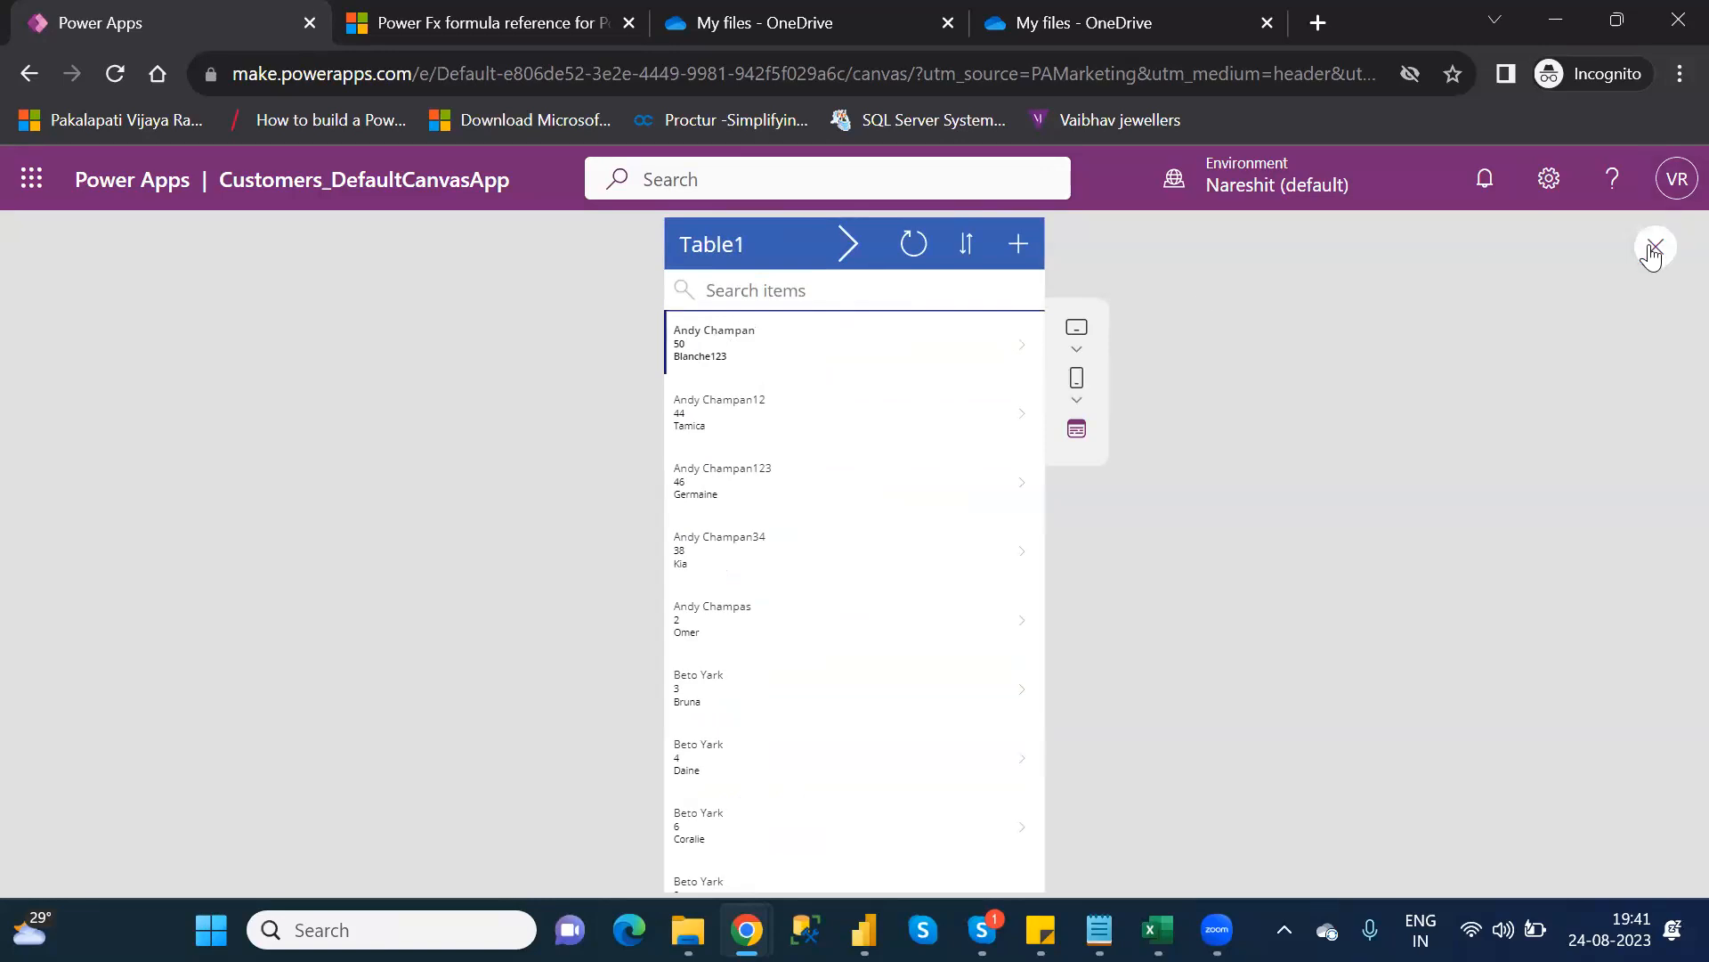
pyautogui.click(1654, 250)
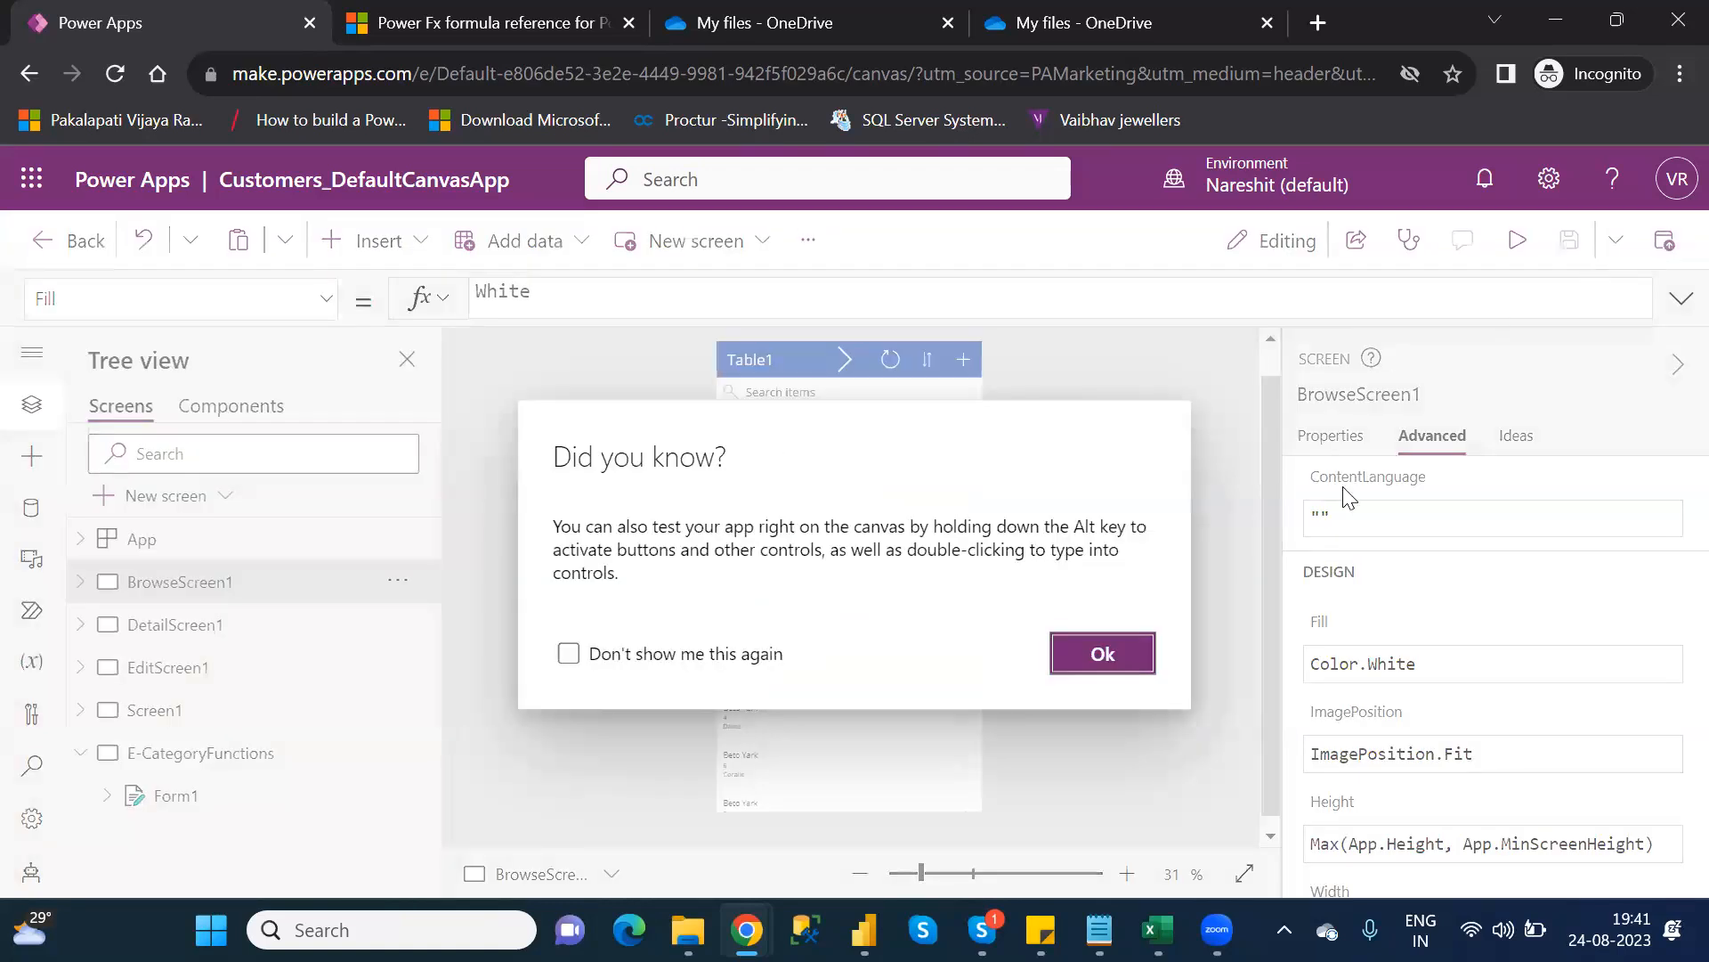
# Dismiss the 'Did you know?' tip, select Form1 and start editing its Item property
pyautogui.click(1125, 651)
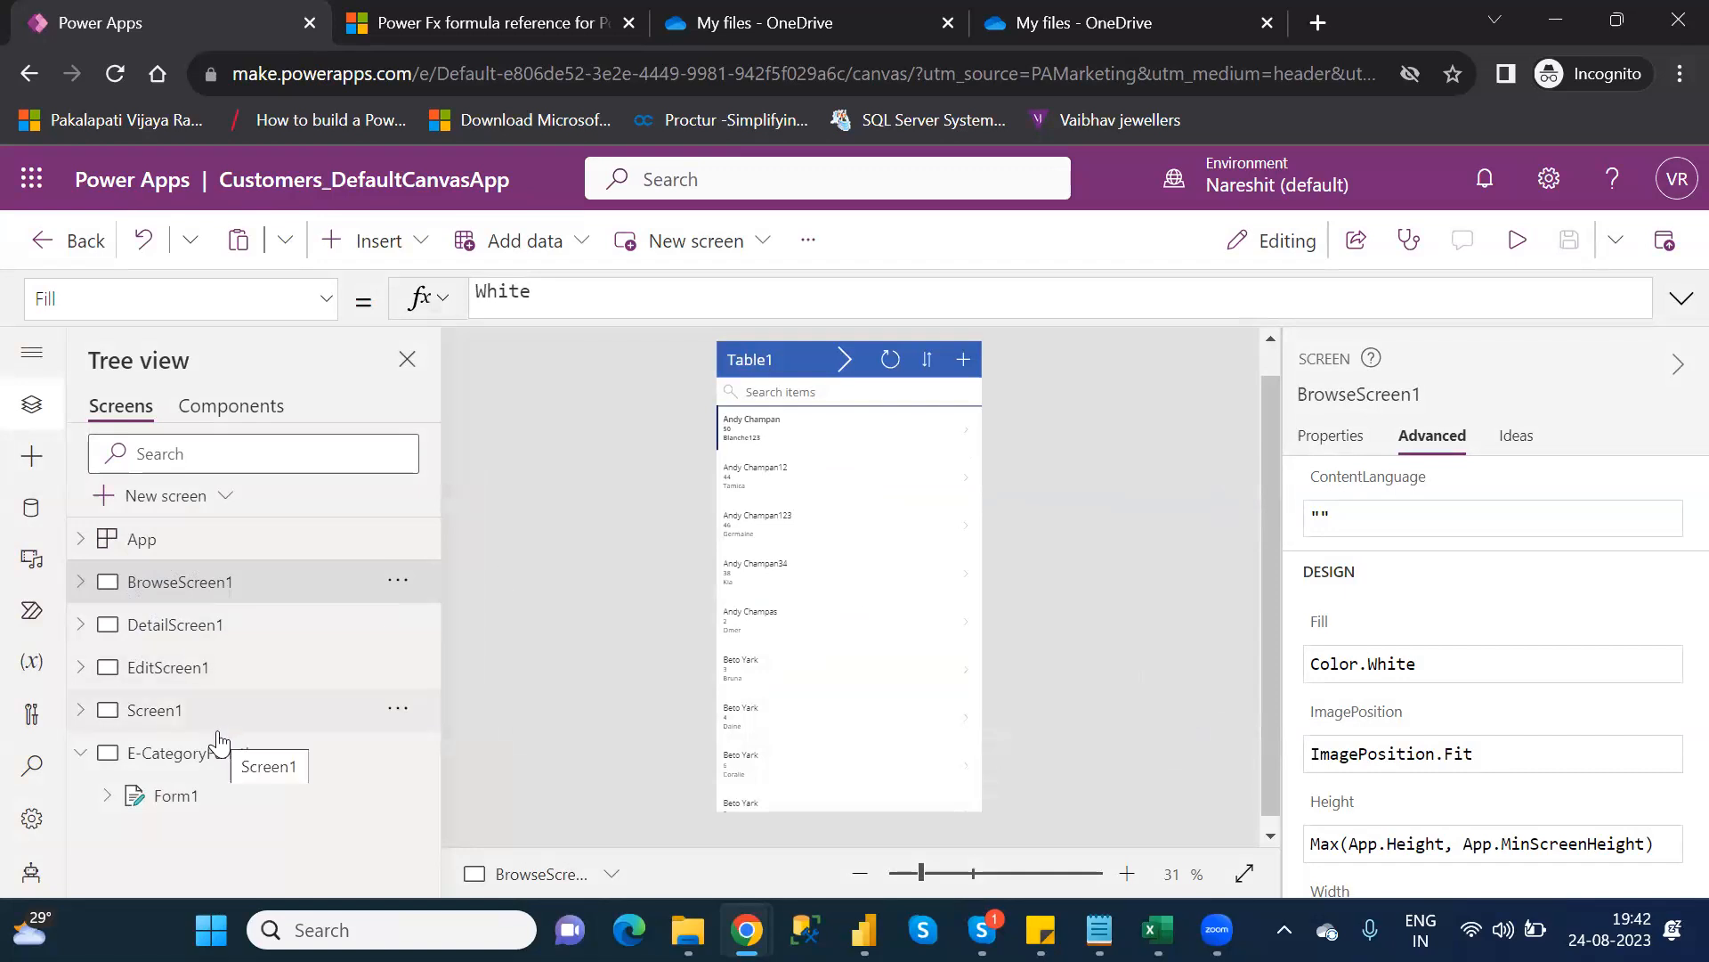
pyautogui.click(221, 797)
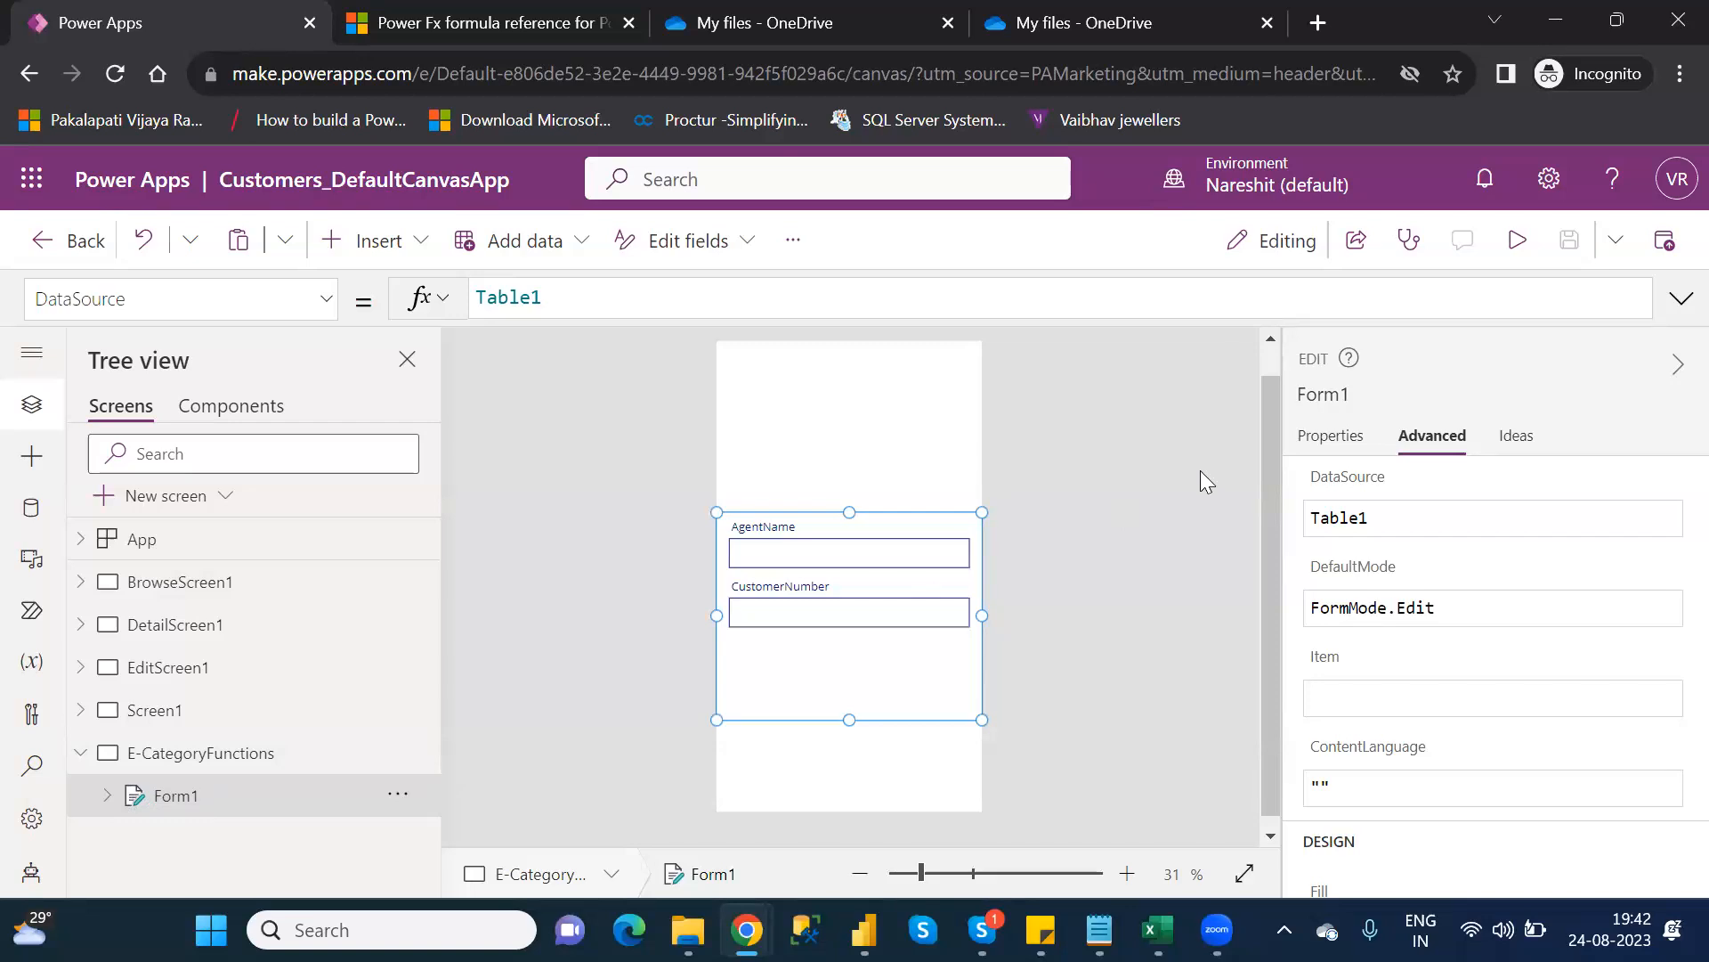
pyautogui.click(1394, 699)
pyautogui.write('brow')
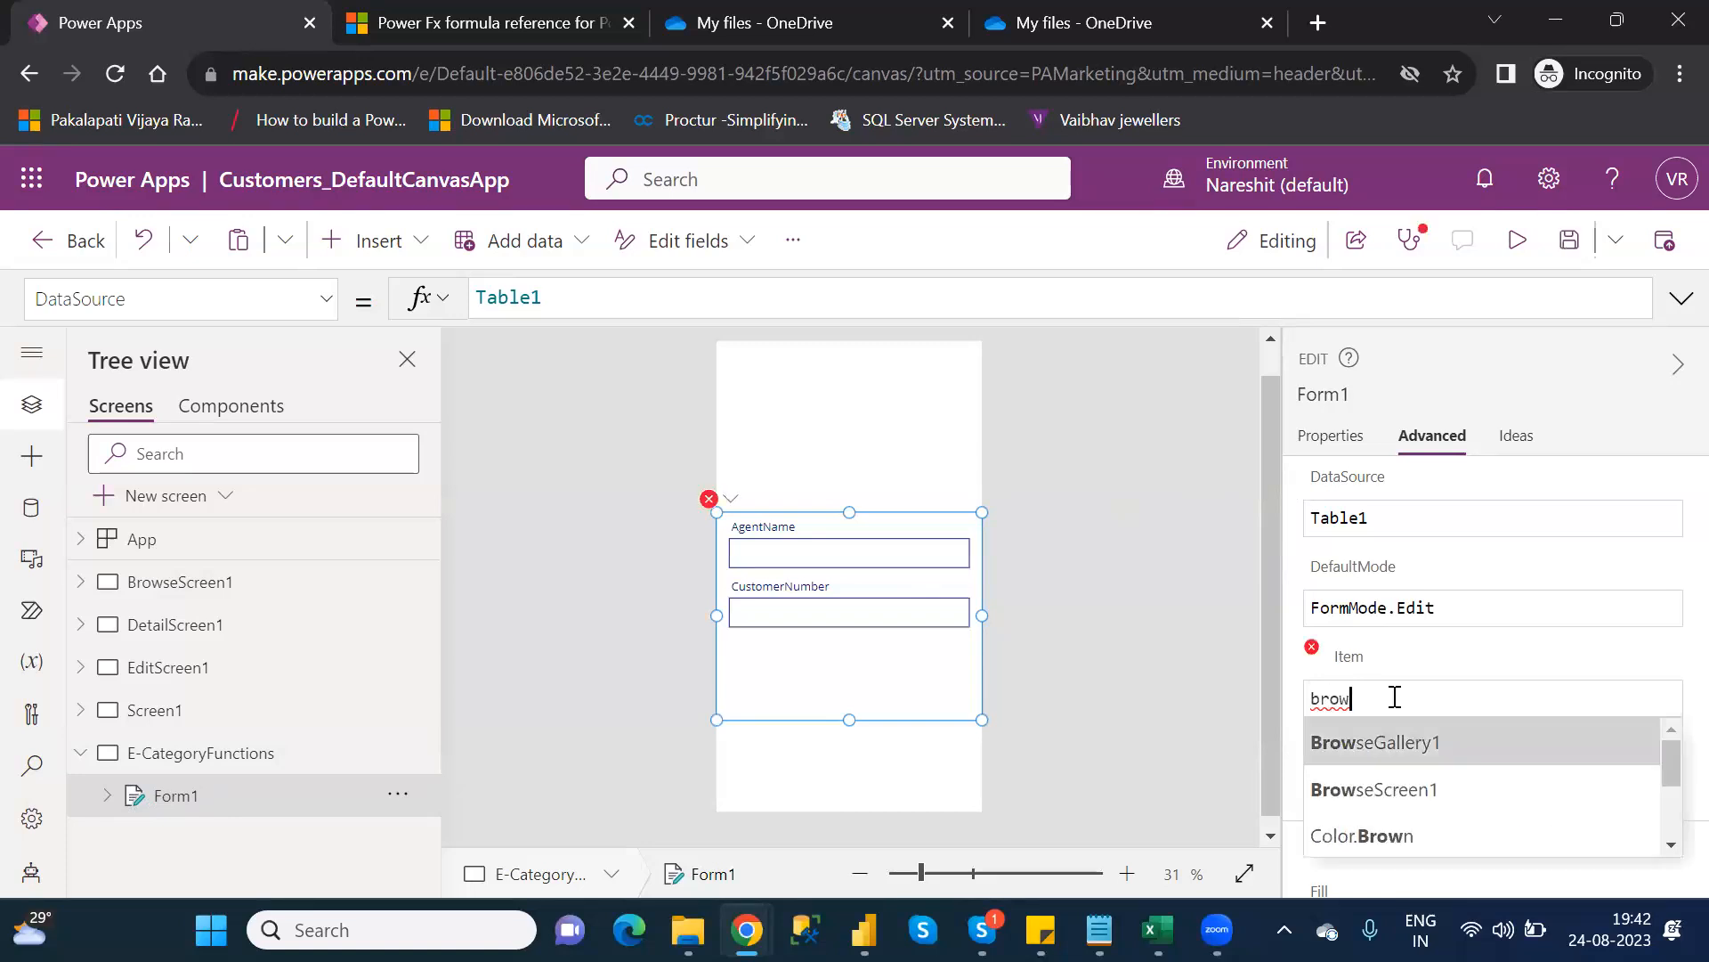
pyautogui.press('Down')
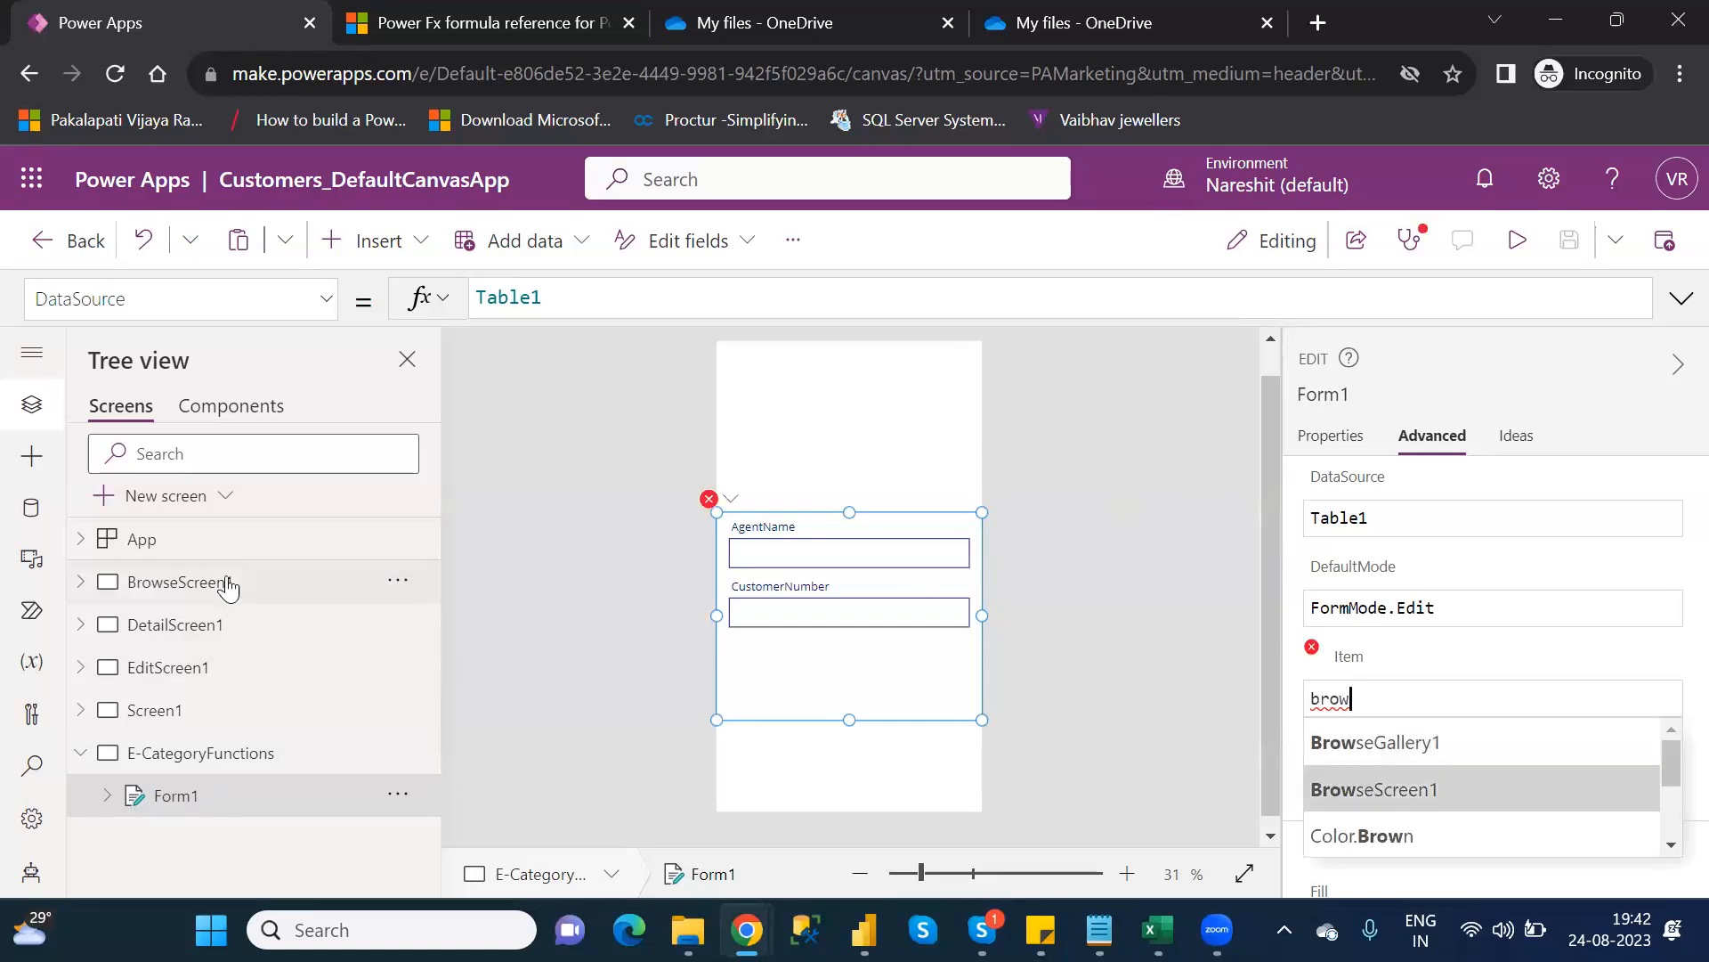
pyautogui.click(81, 585)
pyautogui.click(81, 585)
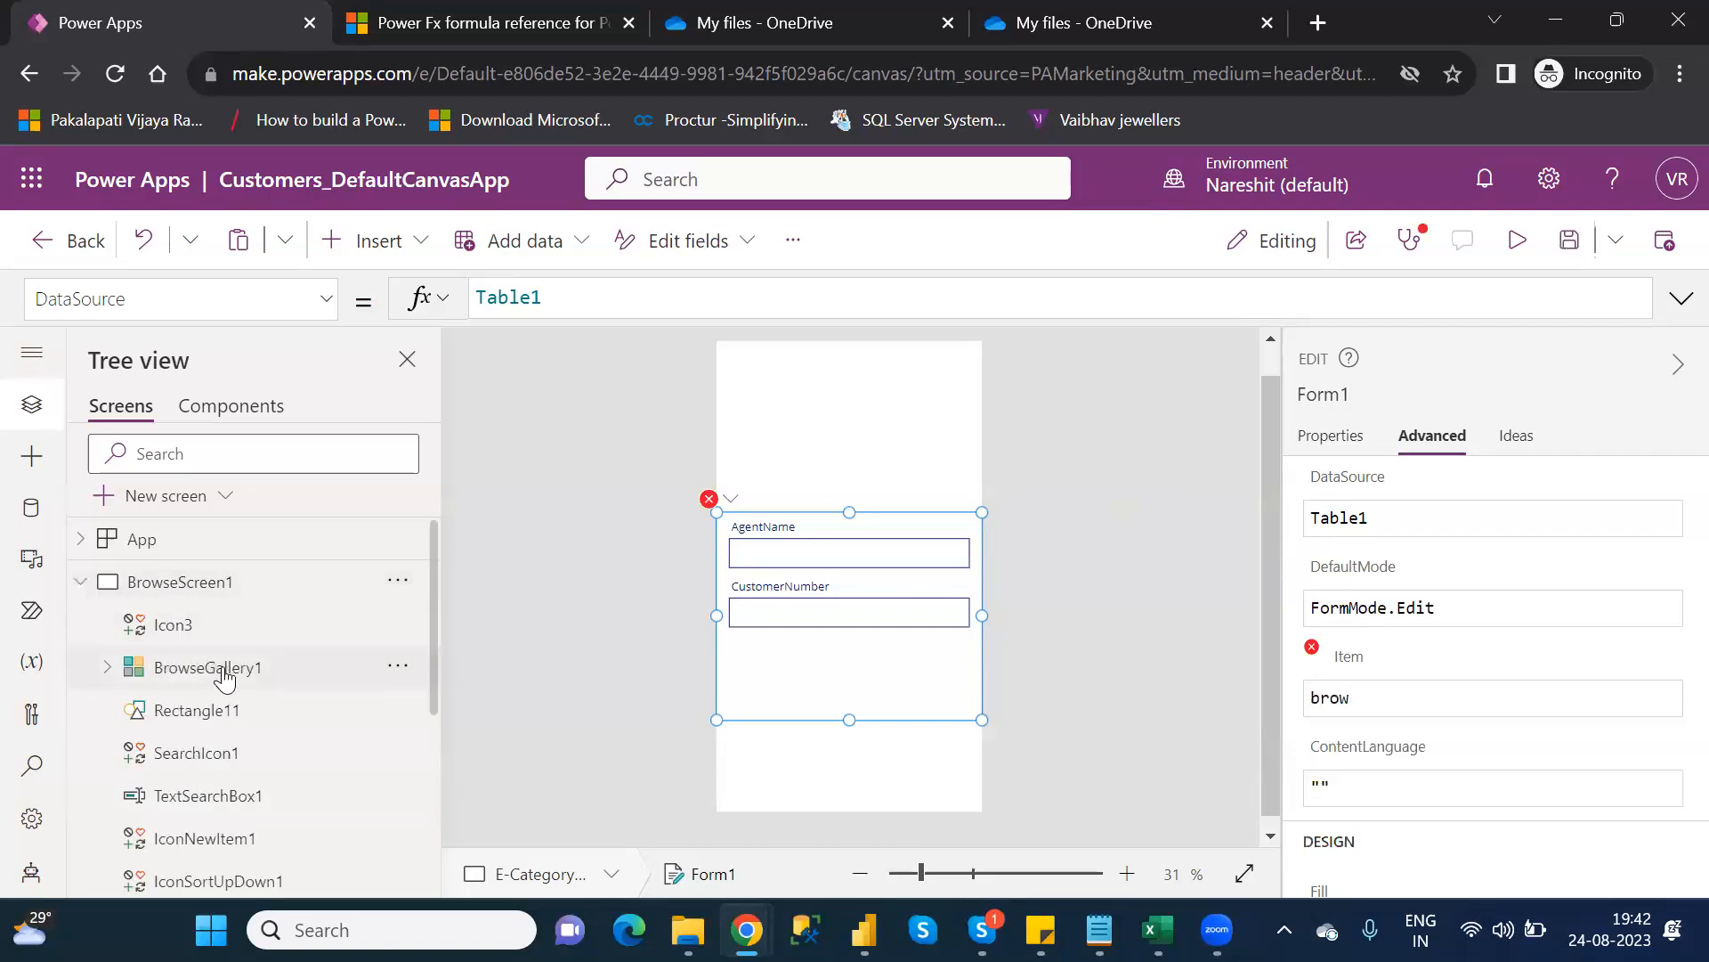
pyautogui.click(231, 676)
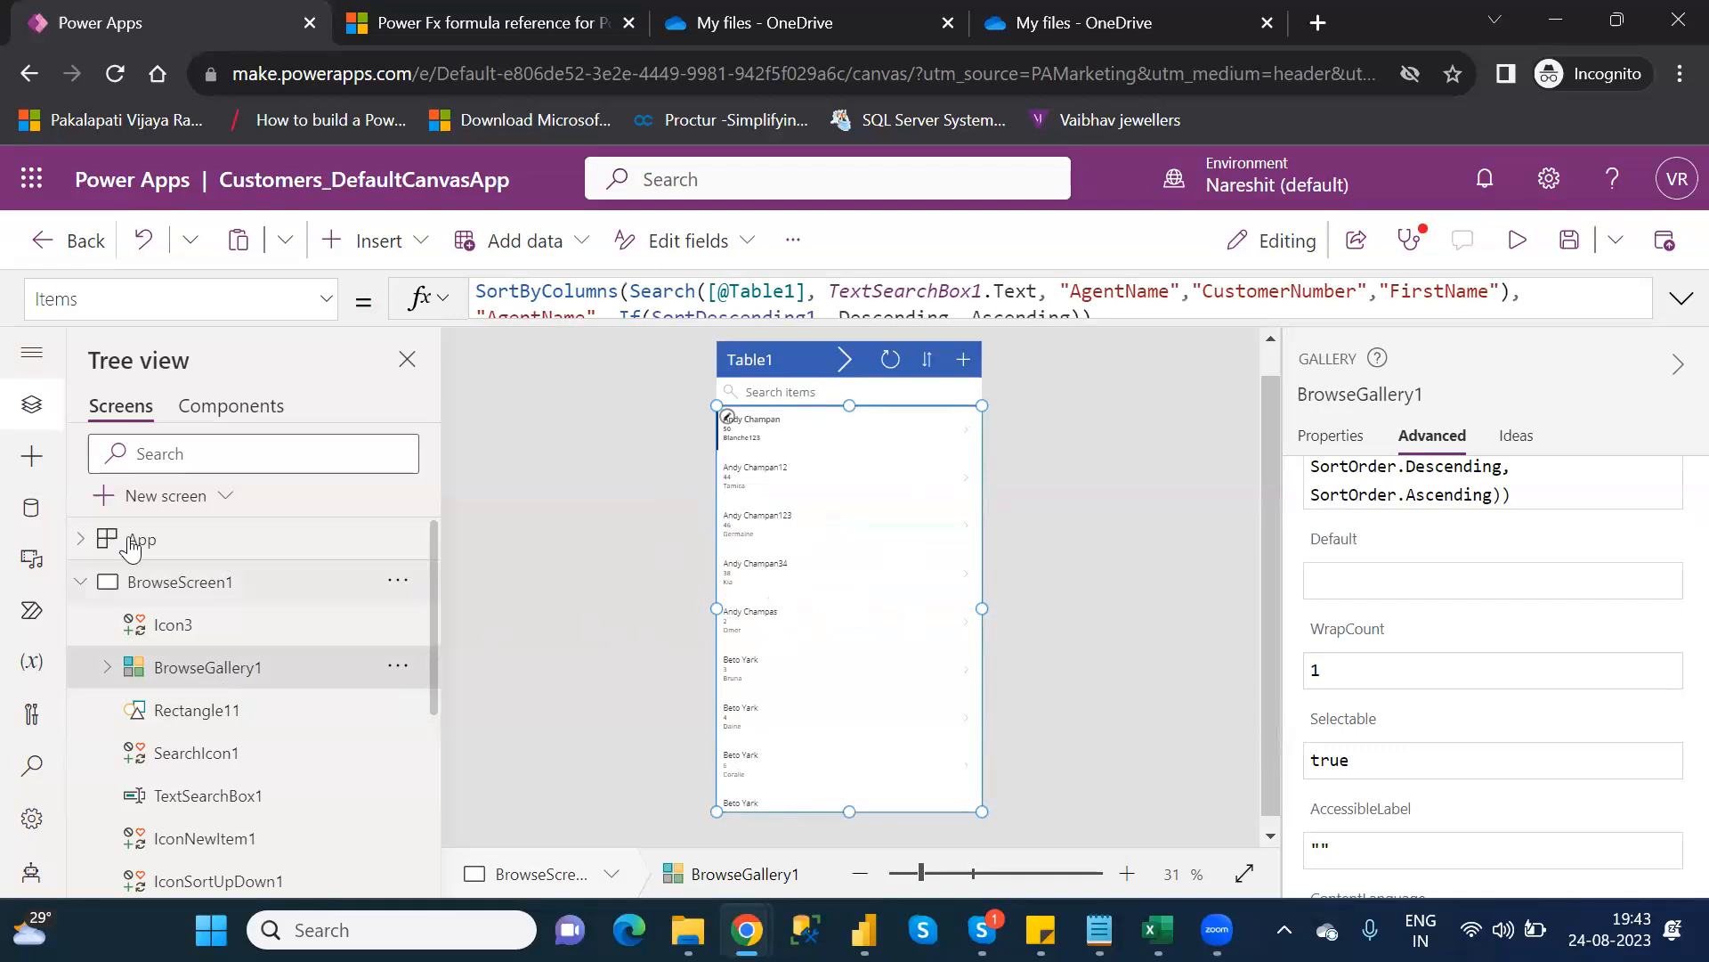
pyautogui.click(89, 582)
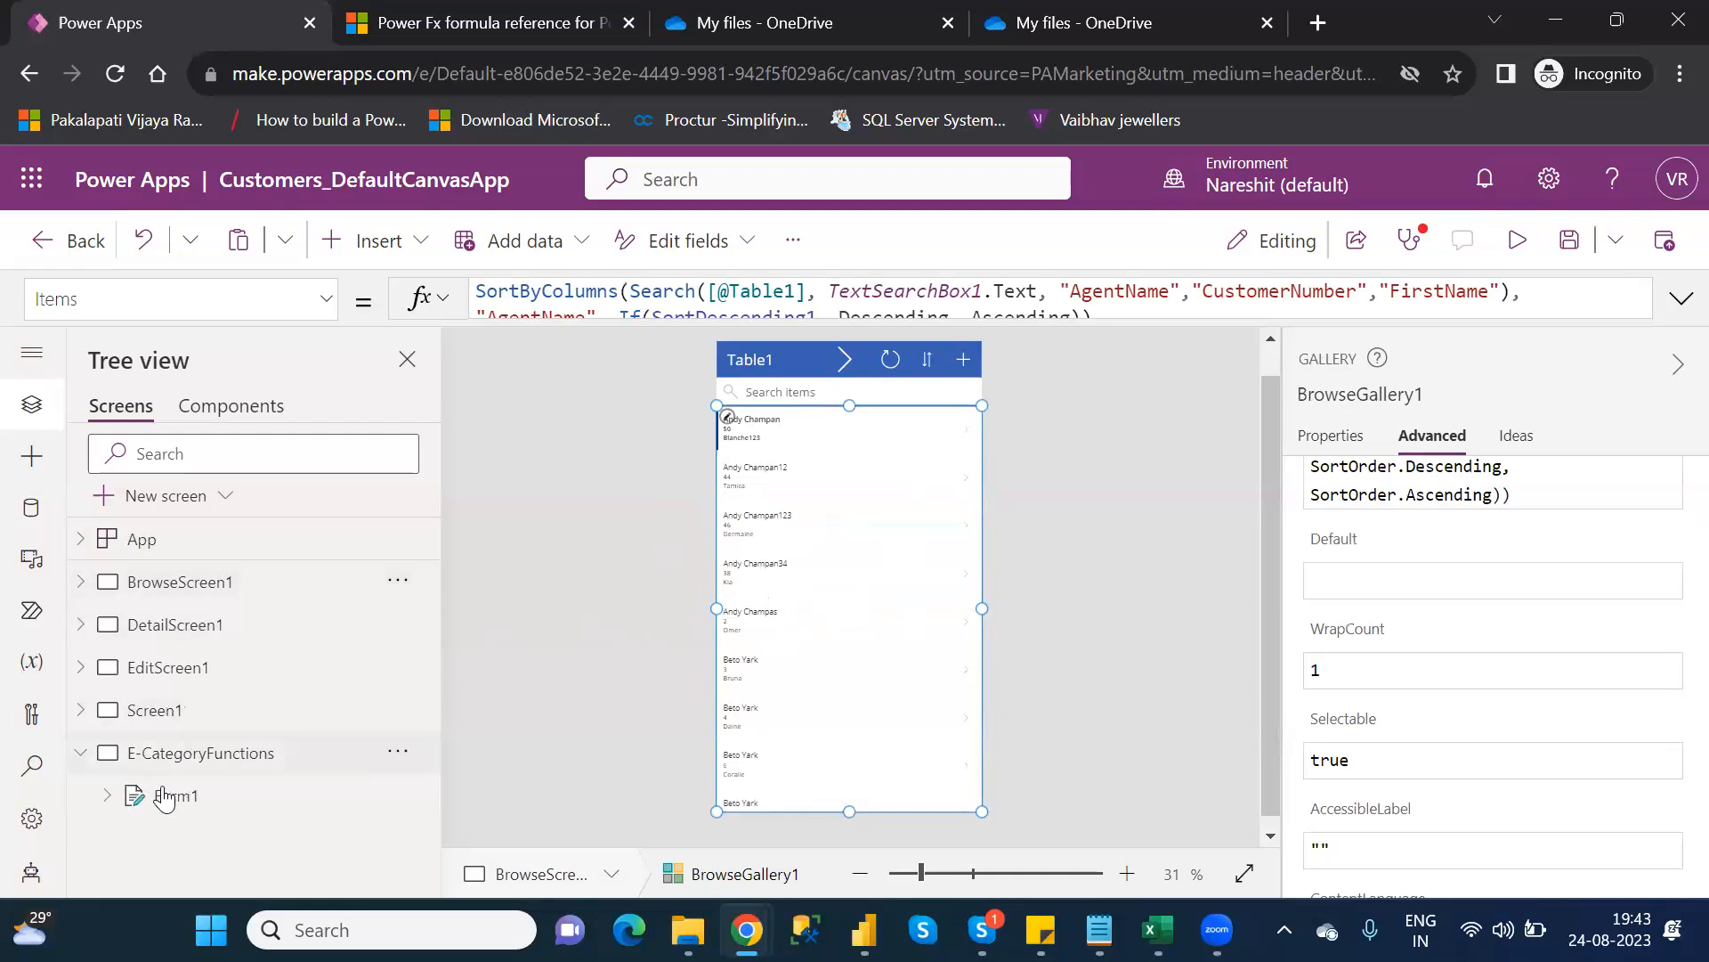
pyautogui.click(174, 799)
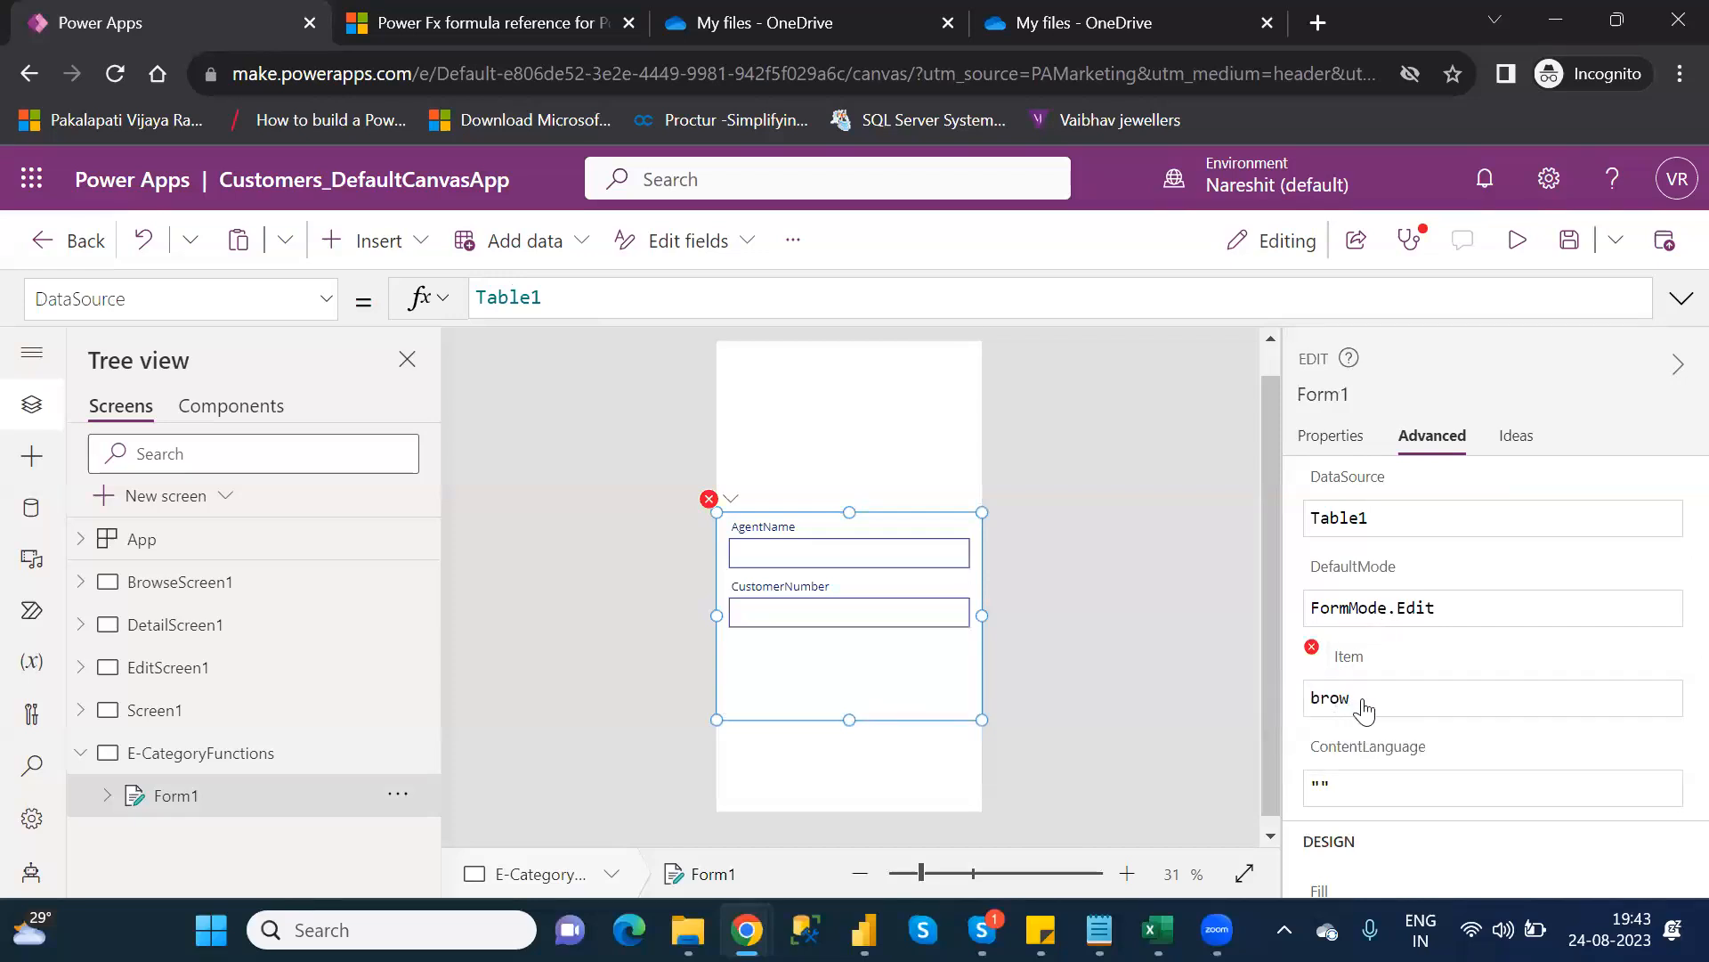
pyautogui.click(1364, 704)
# Retype Form1's Item as BrowseGallery1.Selected using autocomplete, then show BrowseScreen1
pyautogui.press('BackSpace')
pyautogui.press('BackSpace')
pyautogui.press('BackSpace')
pyautogui.press('BackSpace')
pyautogui.write('brow')
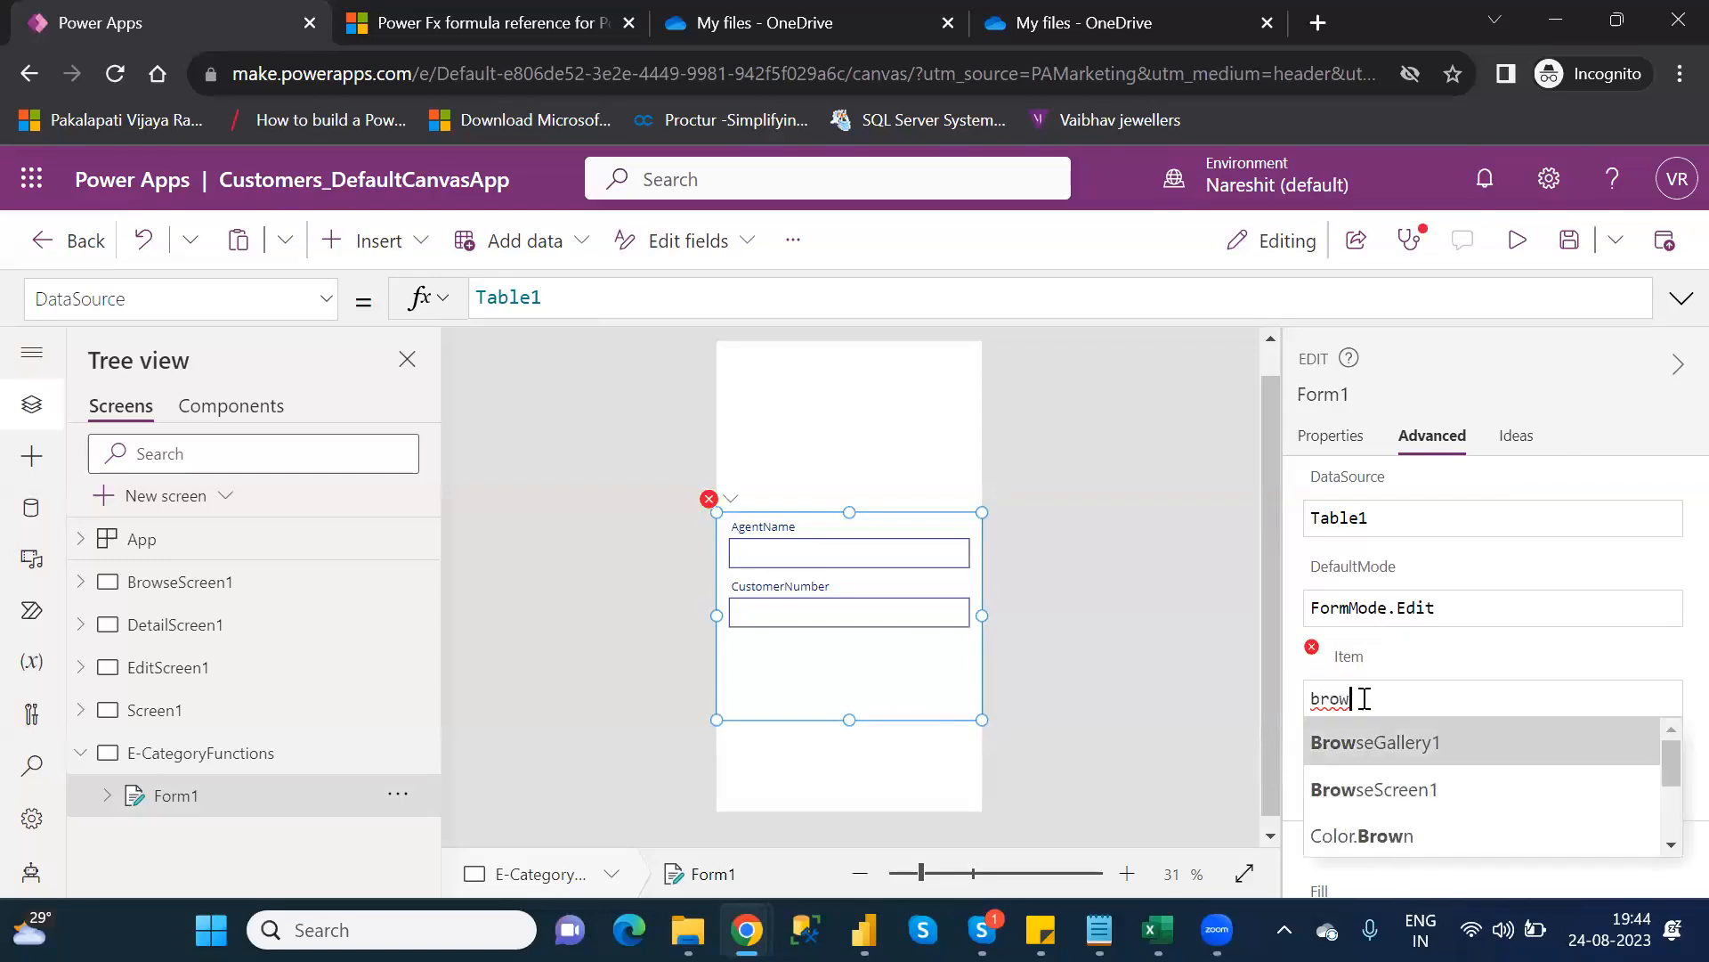
pyautogui.press('Tab')
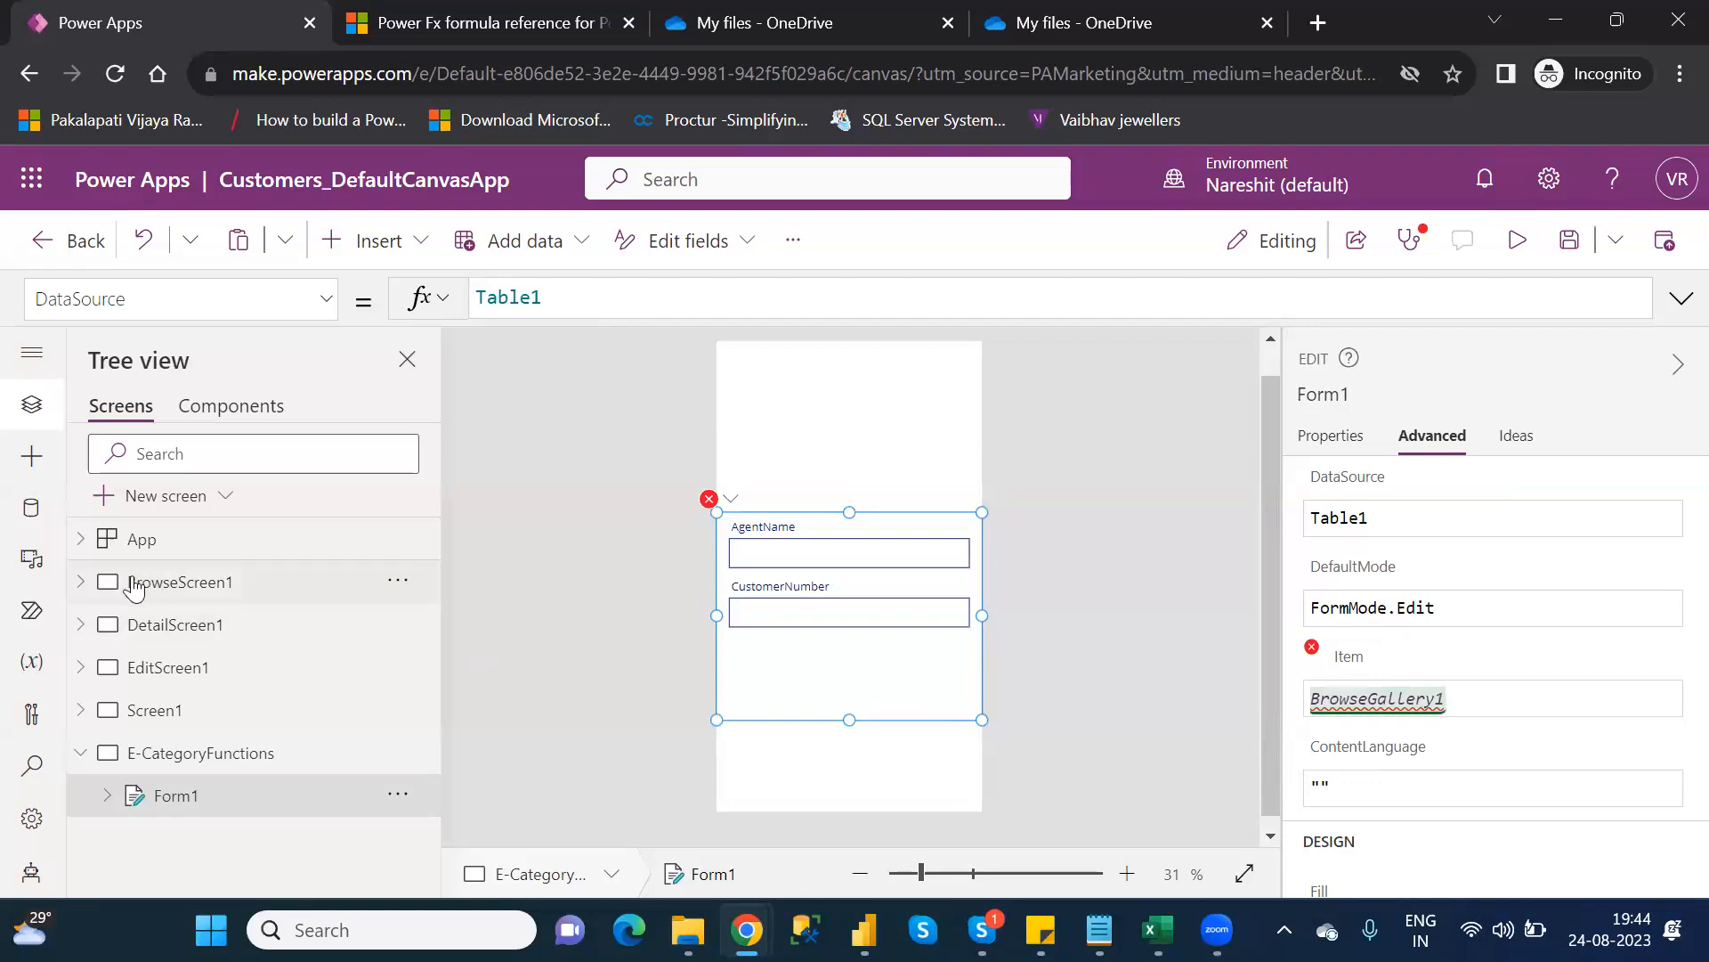
pyautogui.click(84, 585)
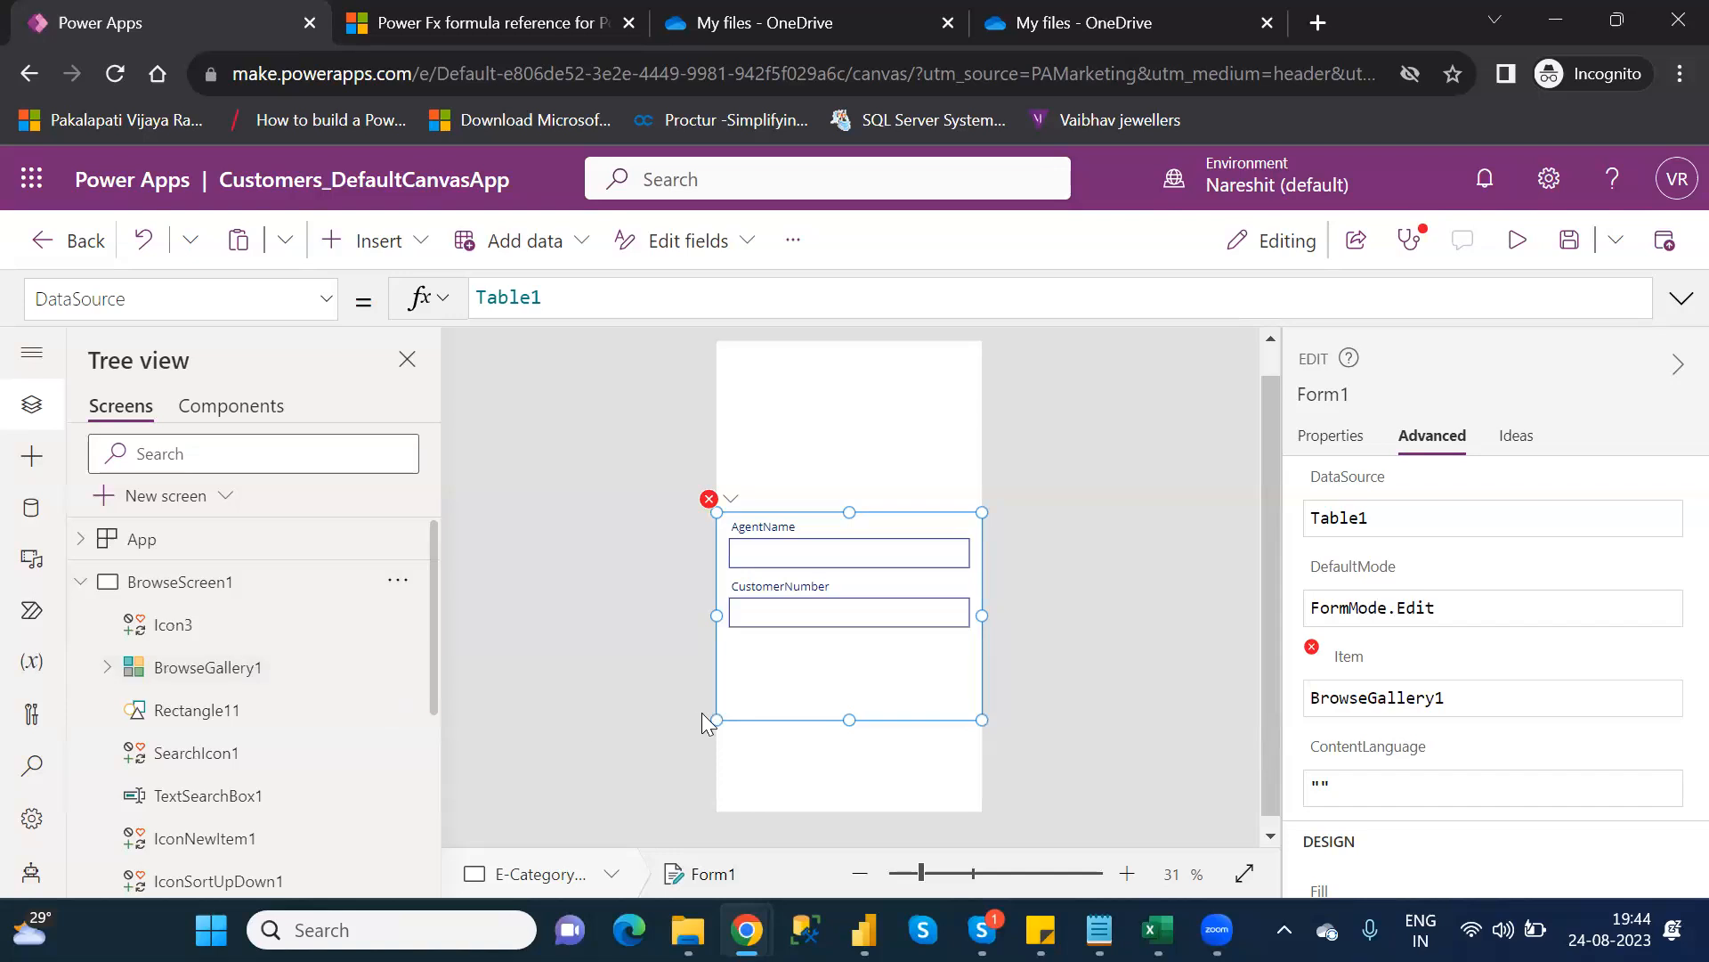
pyautogui.click(1488, 699)
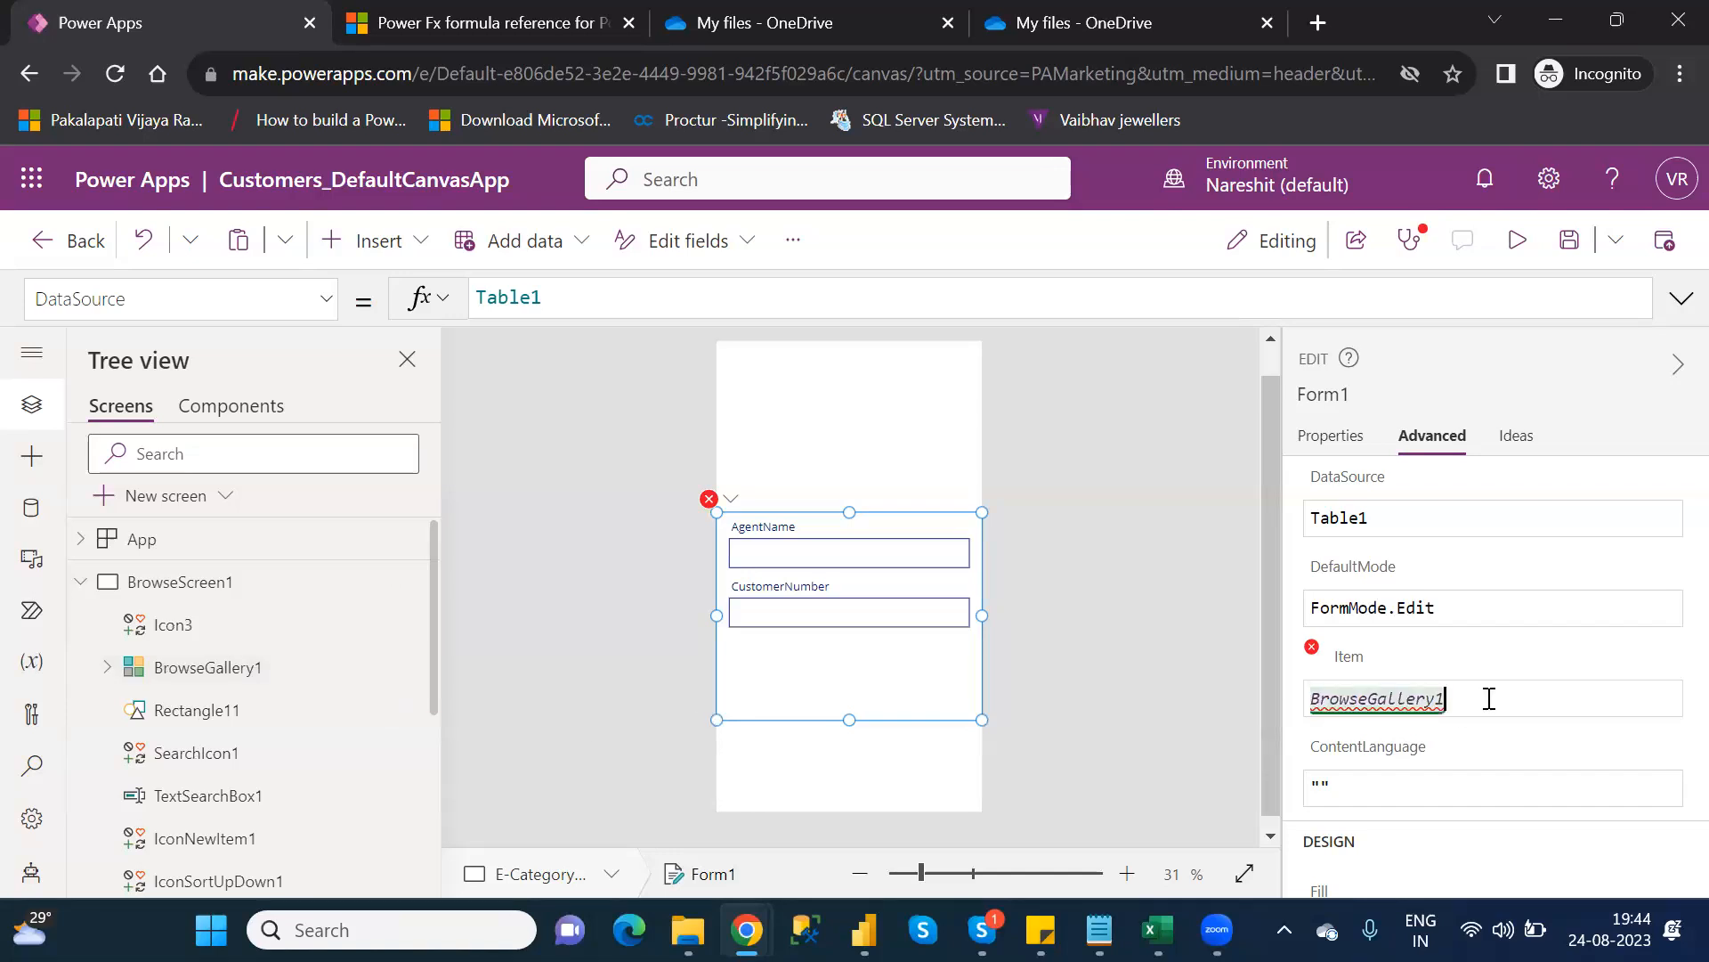
pyautogui.write('.se')
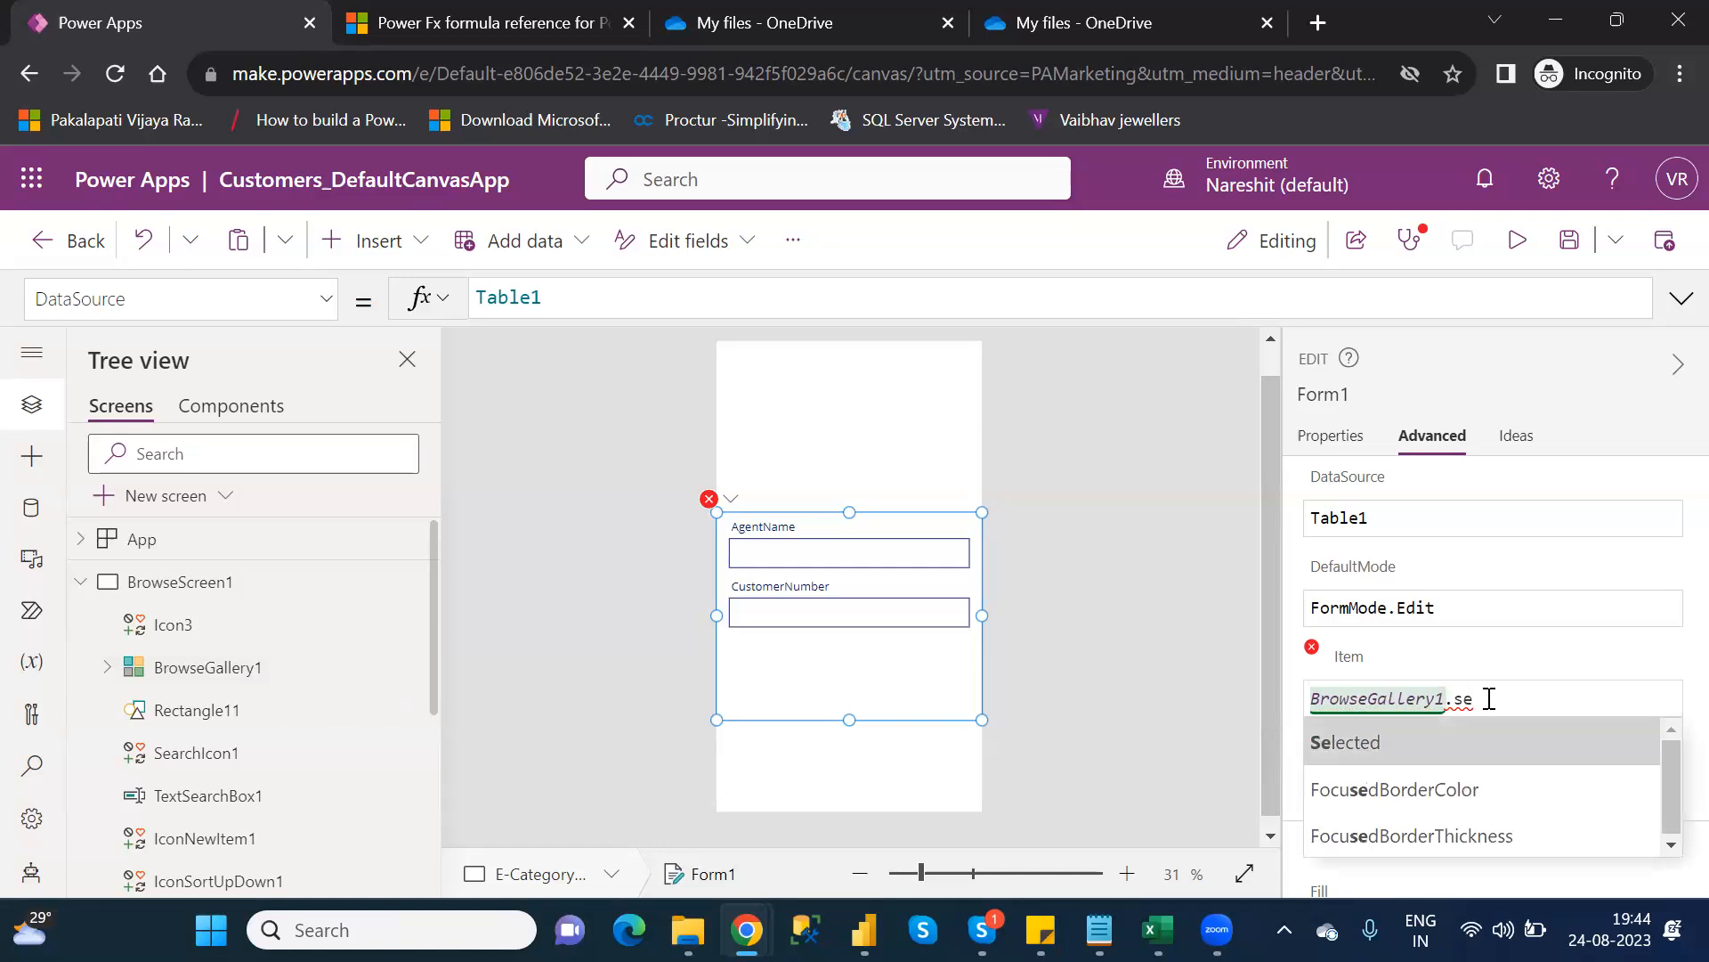
pyautogui.press('Tab')
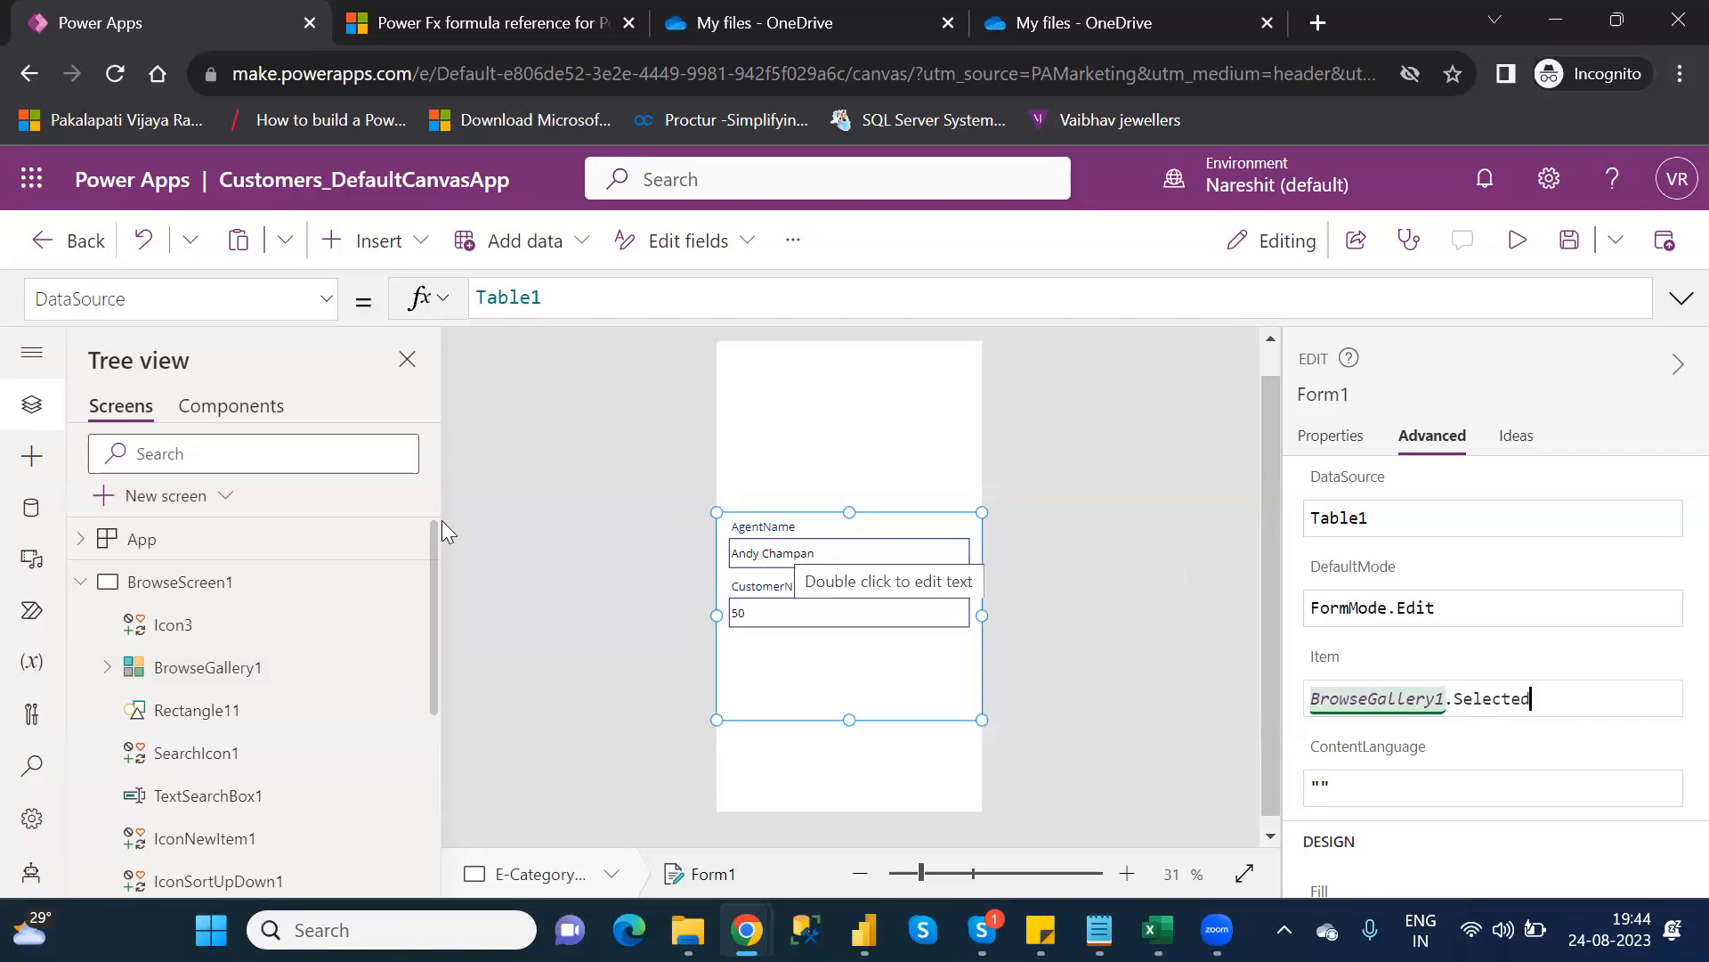
pyautogui.click(79, 584)
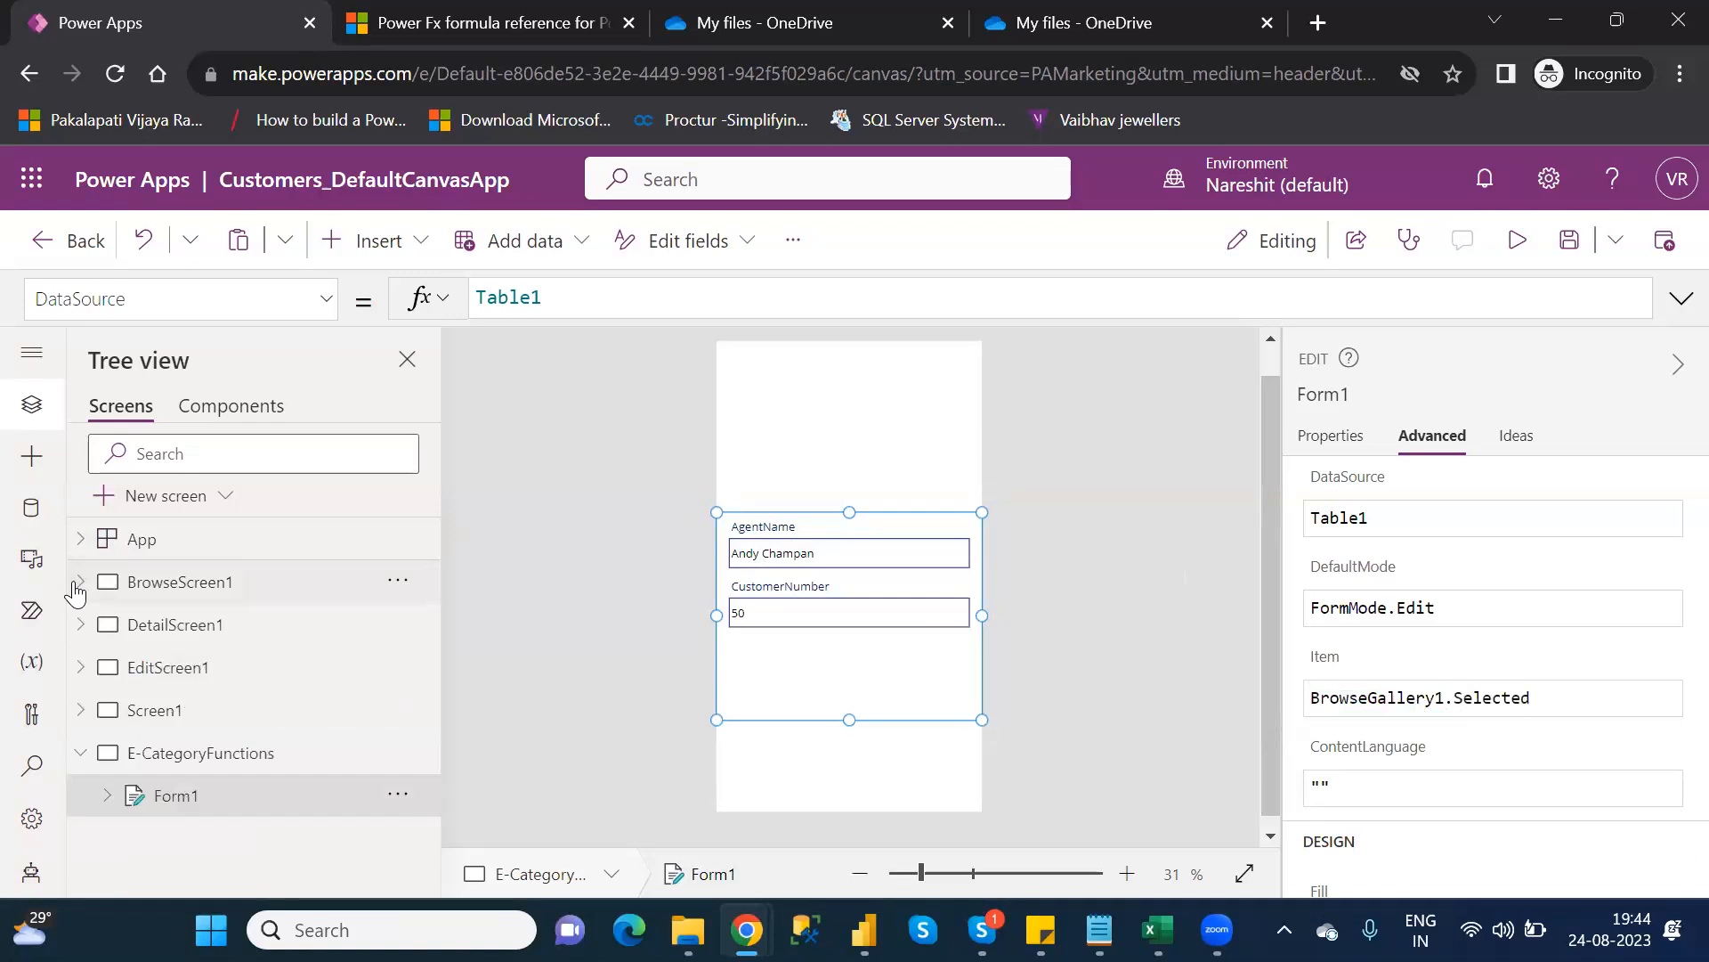
pyautogui.click(218, 598)
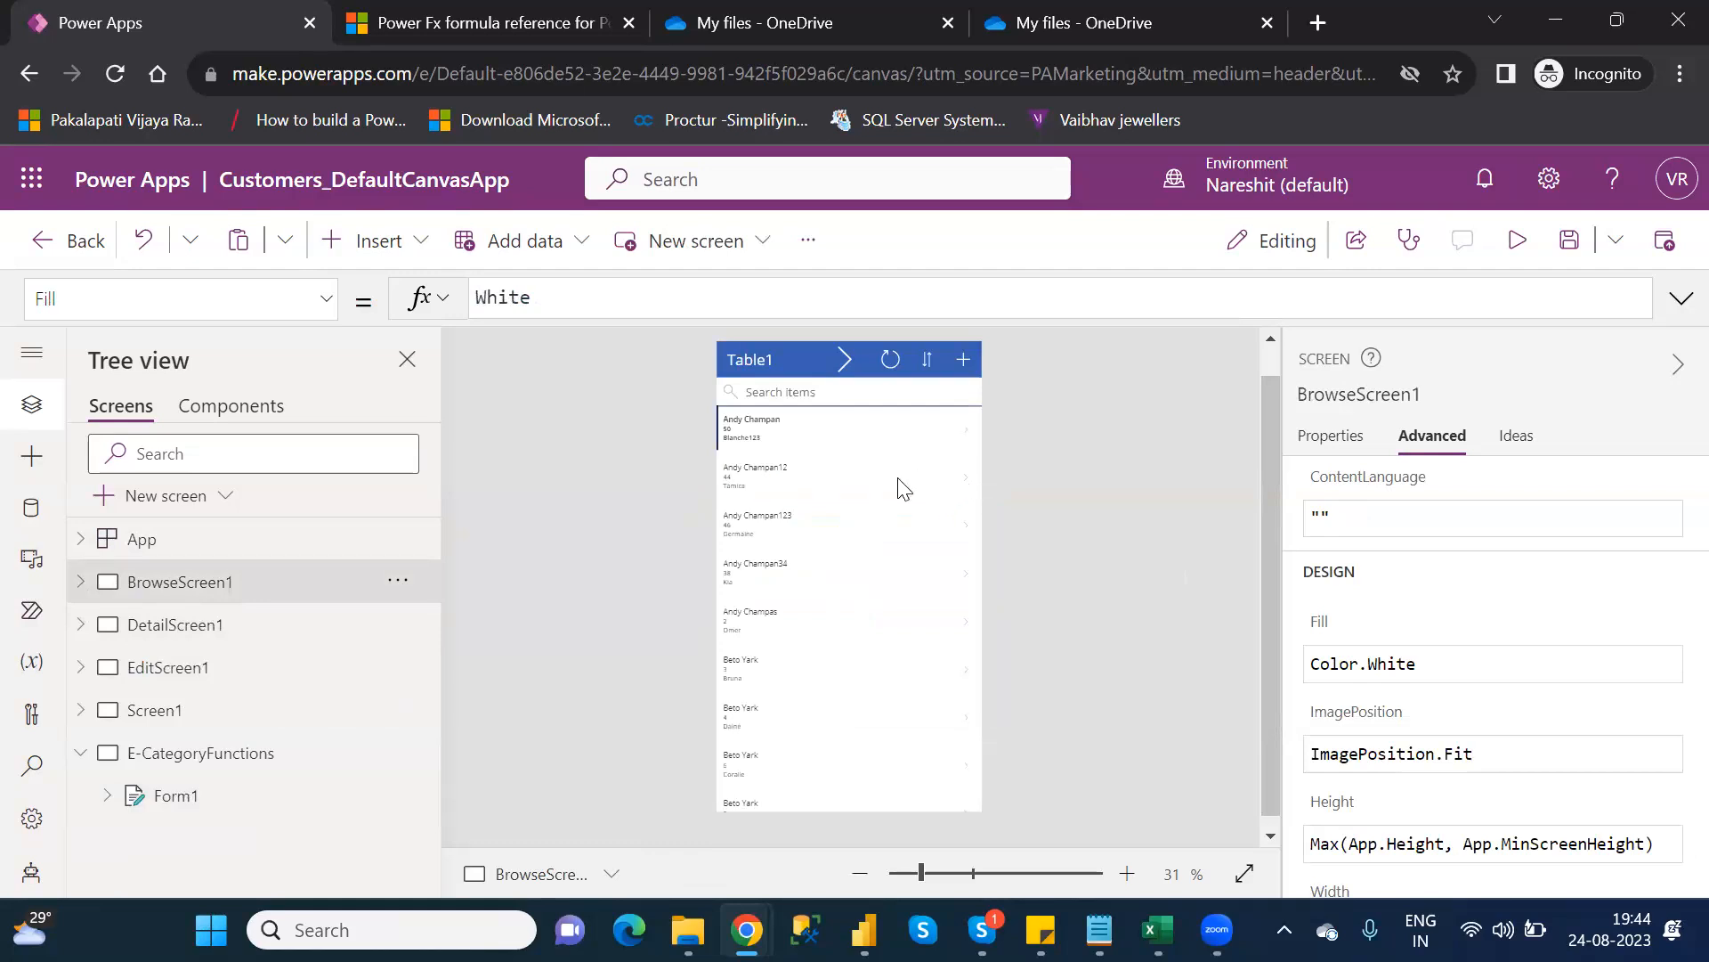
# Preview the app, open a customer's record in the edit form, then exit preview and dismiss the tip
pyautogui.click(1519, 242)
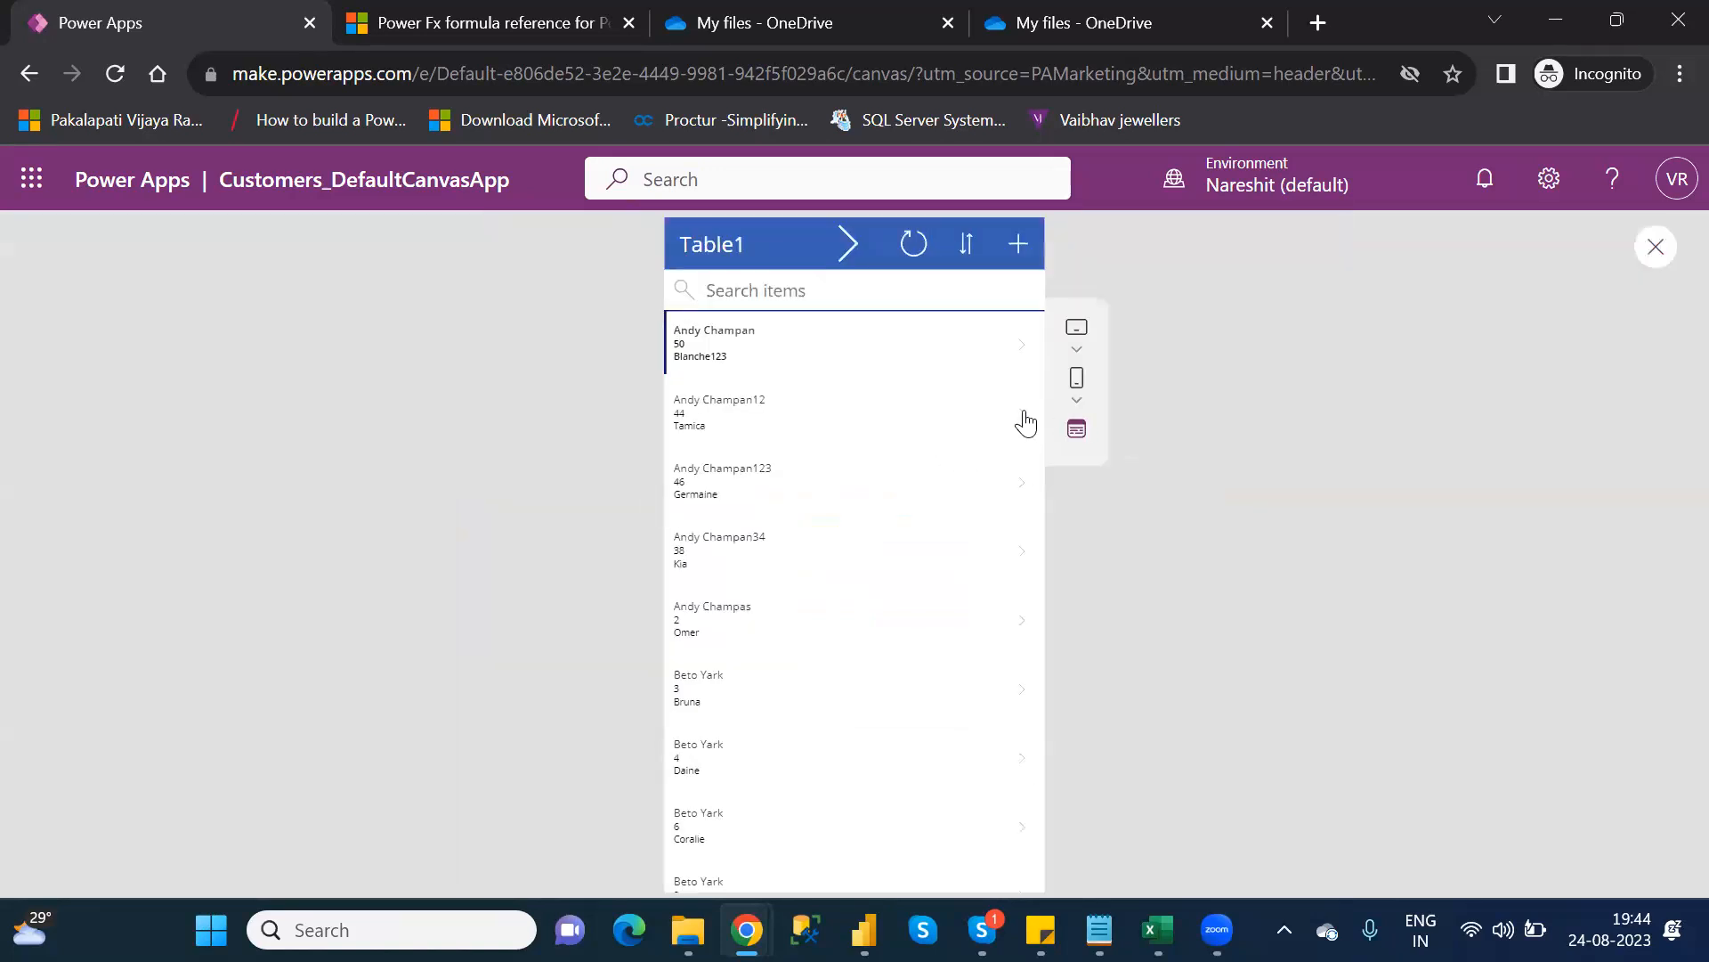
pyautogui.click(1023, 424)
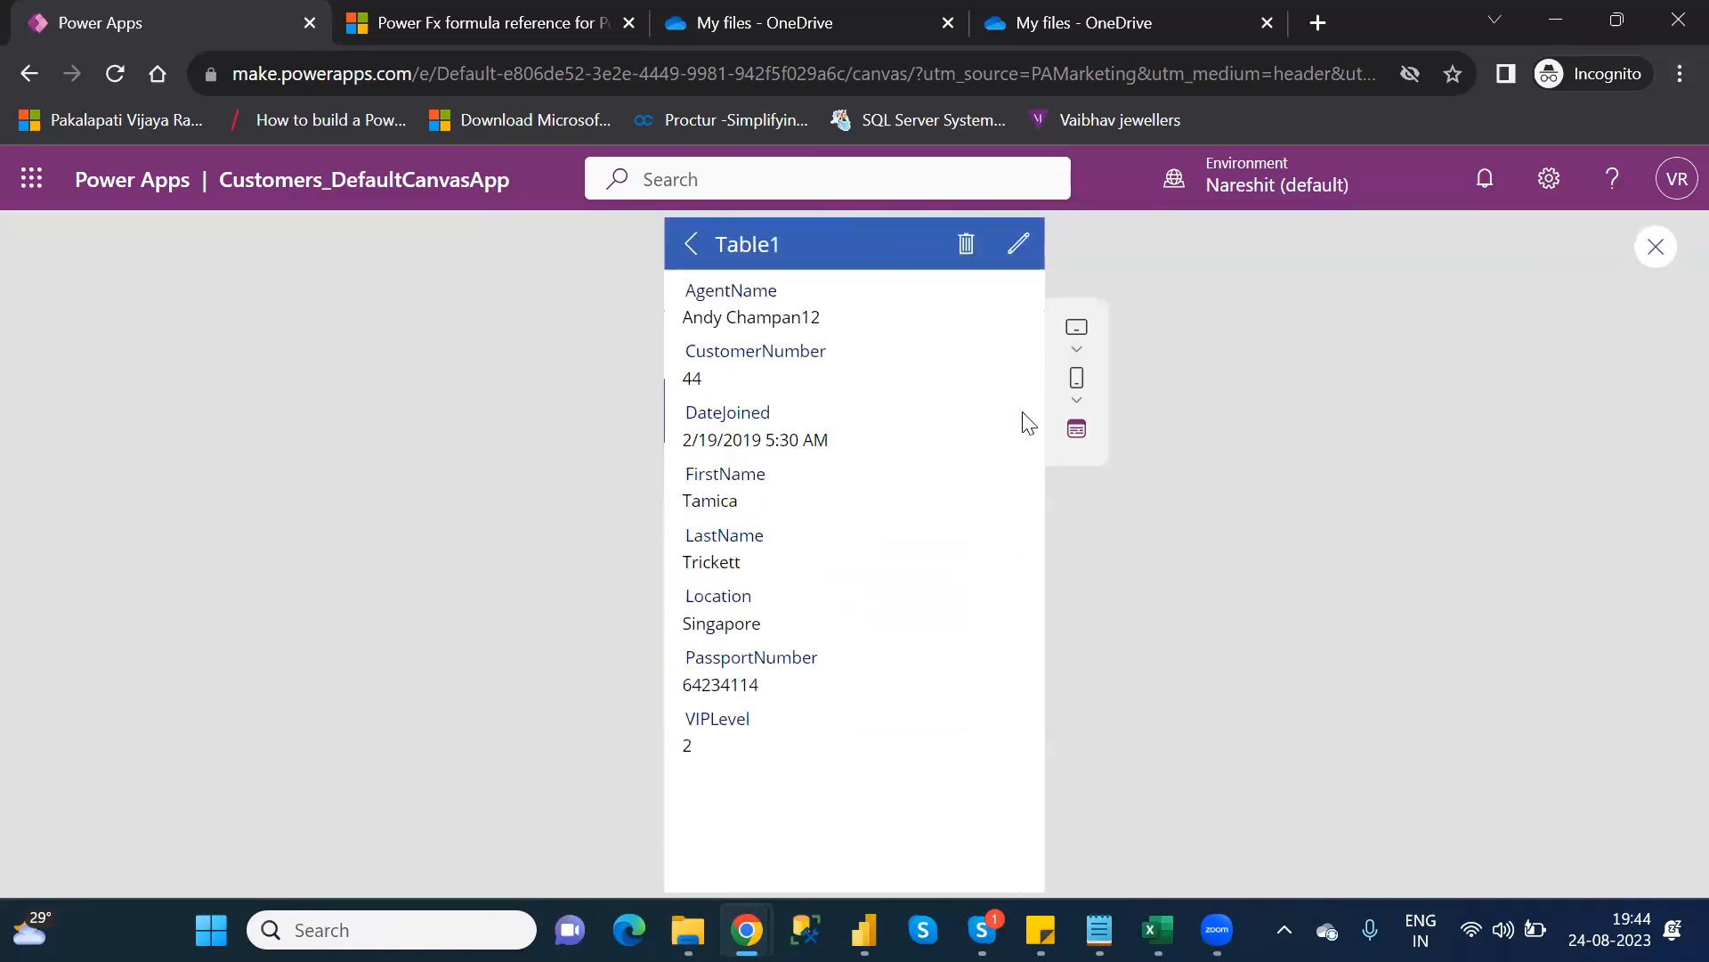
pyautogui.click(1018, 245)
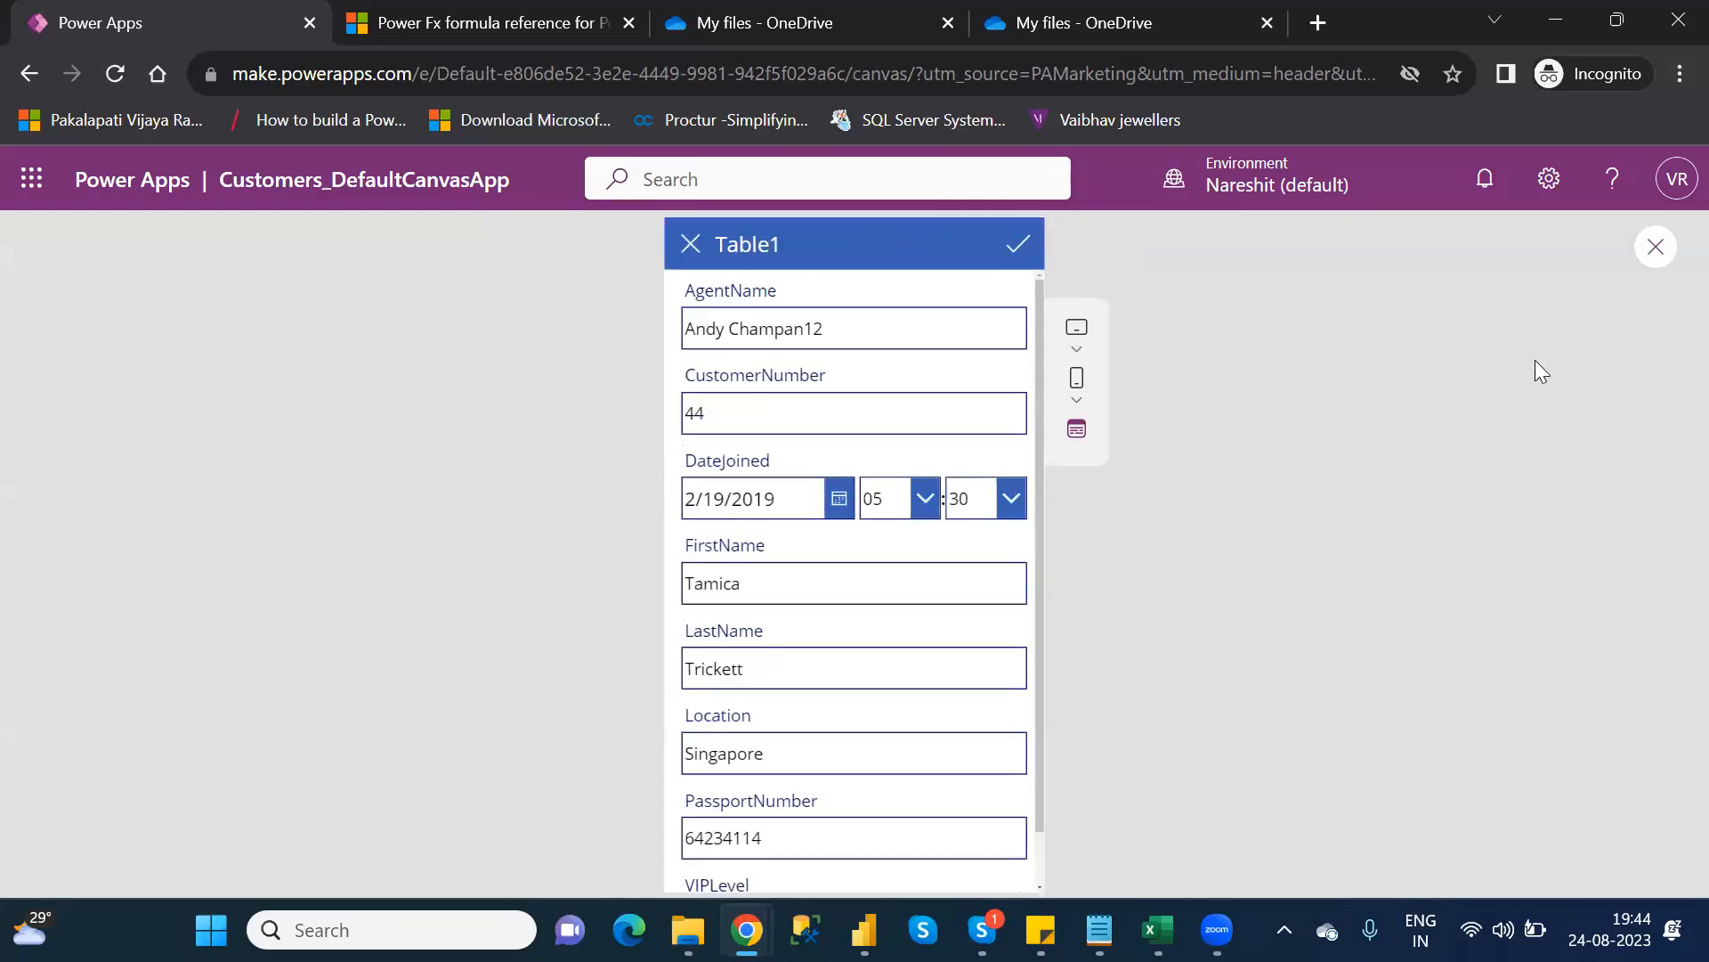
pyautogui.click(1653, 248)
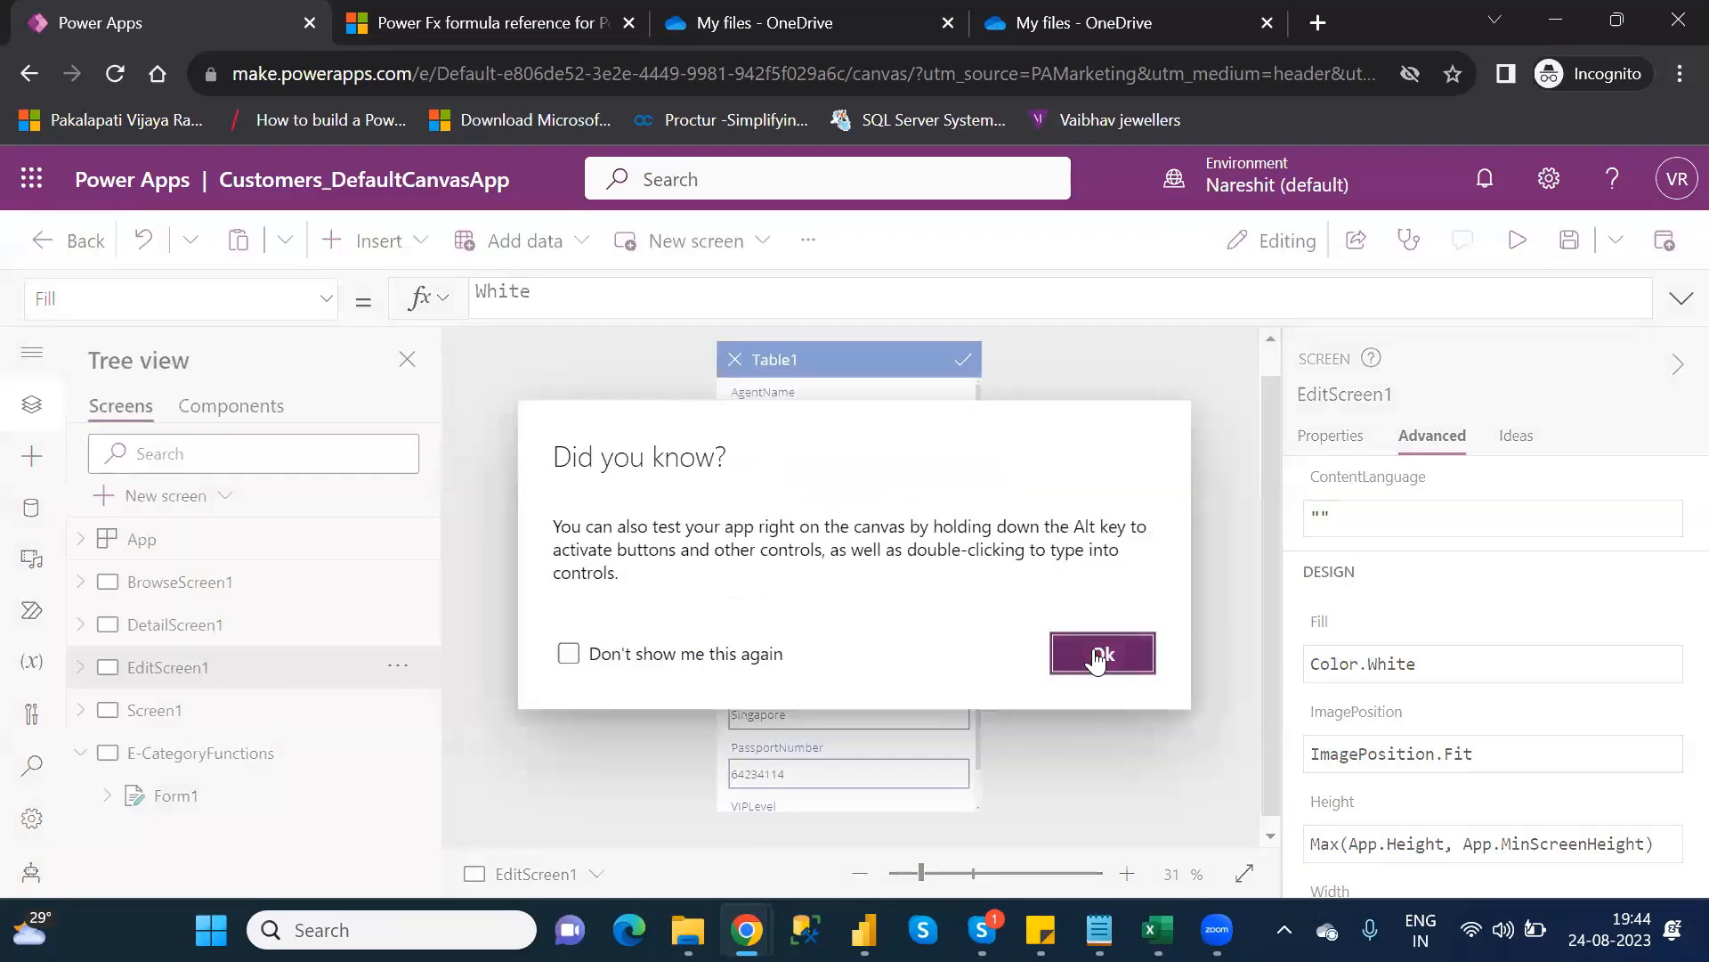
pyautogui.click(1097, 654)
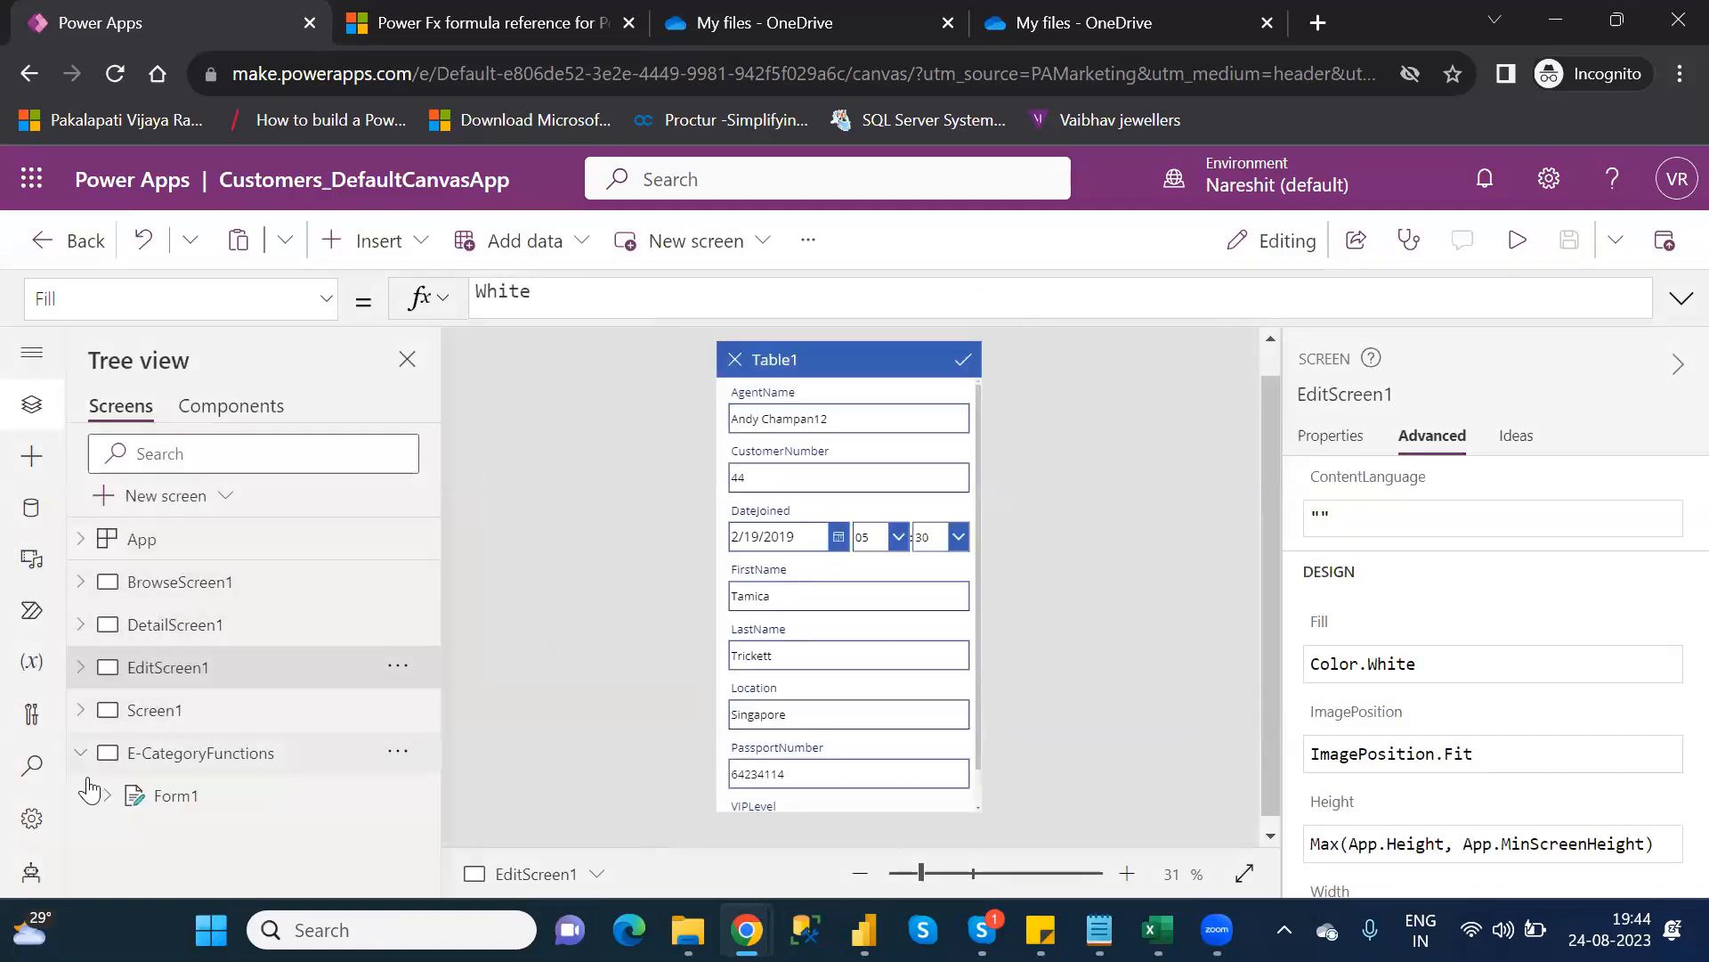
pyautogui.click(199, 755)
# Paste a copy of the header chevron Icon3, delete it, and confirm Icon3 runs Navigate(Screen1)
pyautogui.click(192, 588)
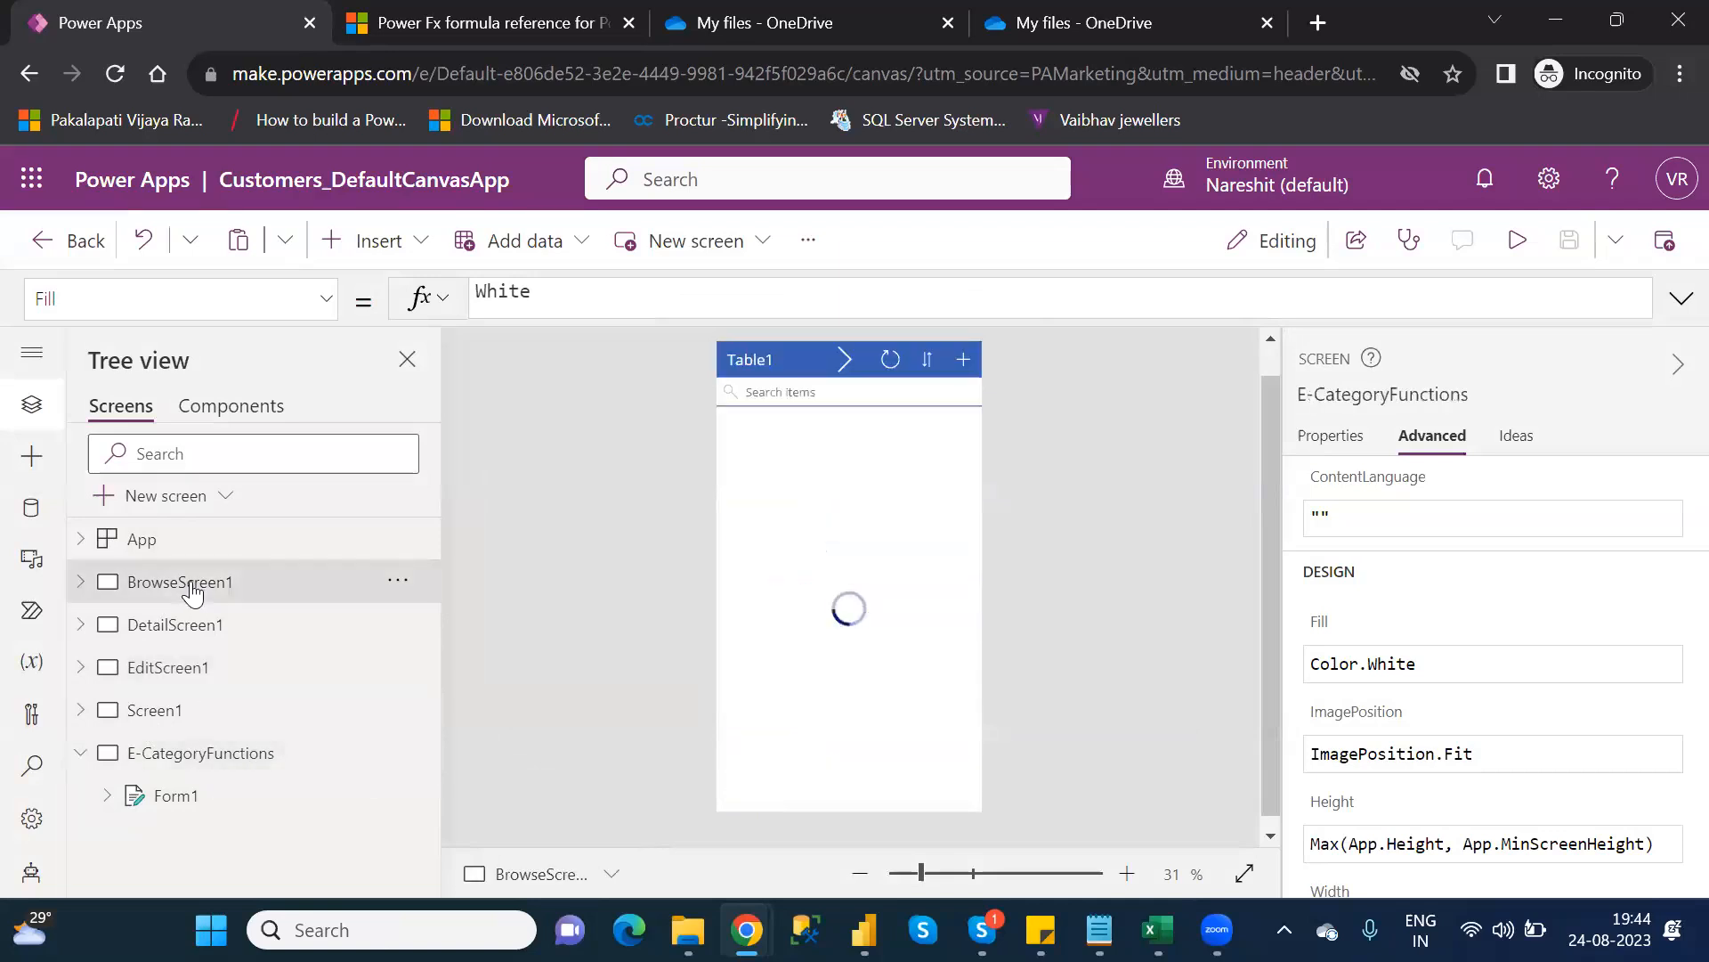
pyautogui.click(837, 357)
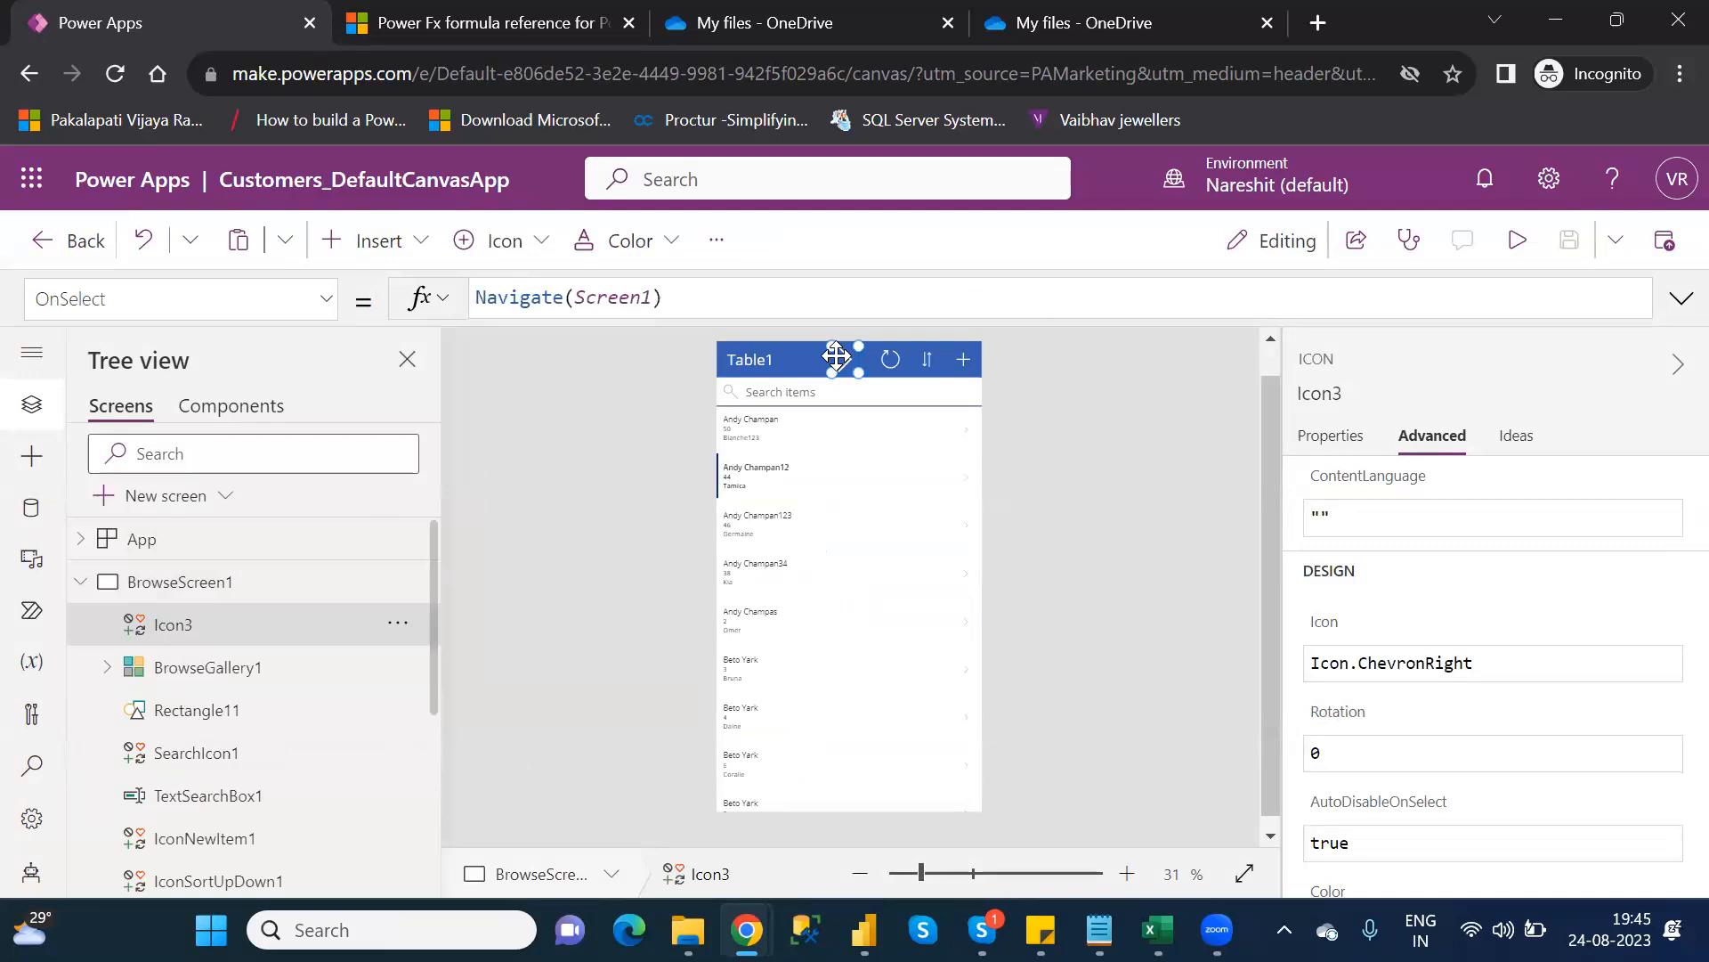
pyautogui.hotkey('ctrl', 'v')
pyautogui.moveTo(850, 361); pyautogui.dragTo(806, 356)
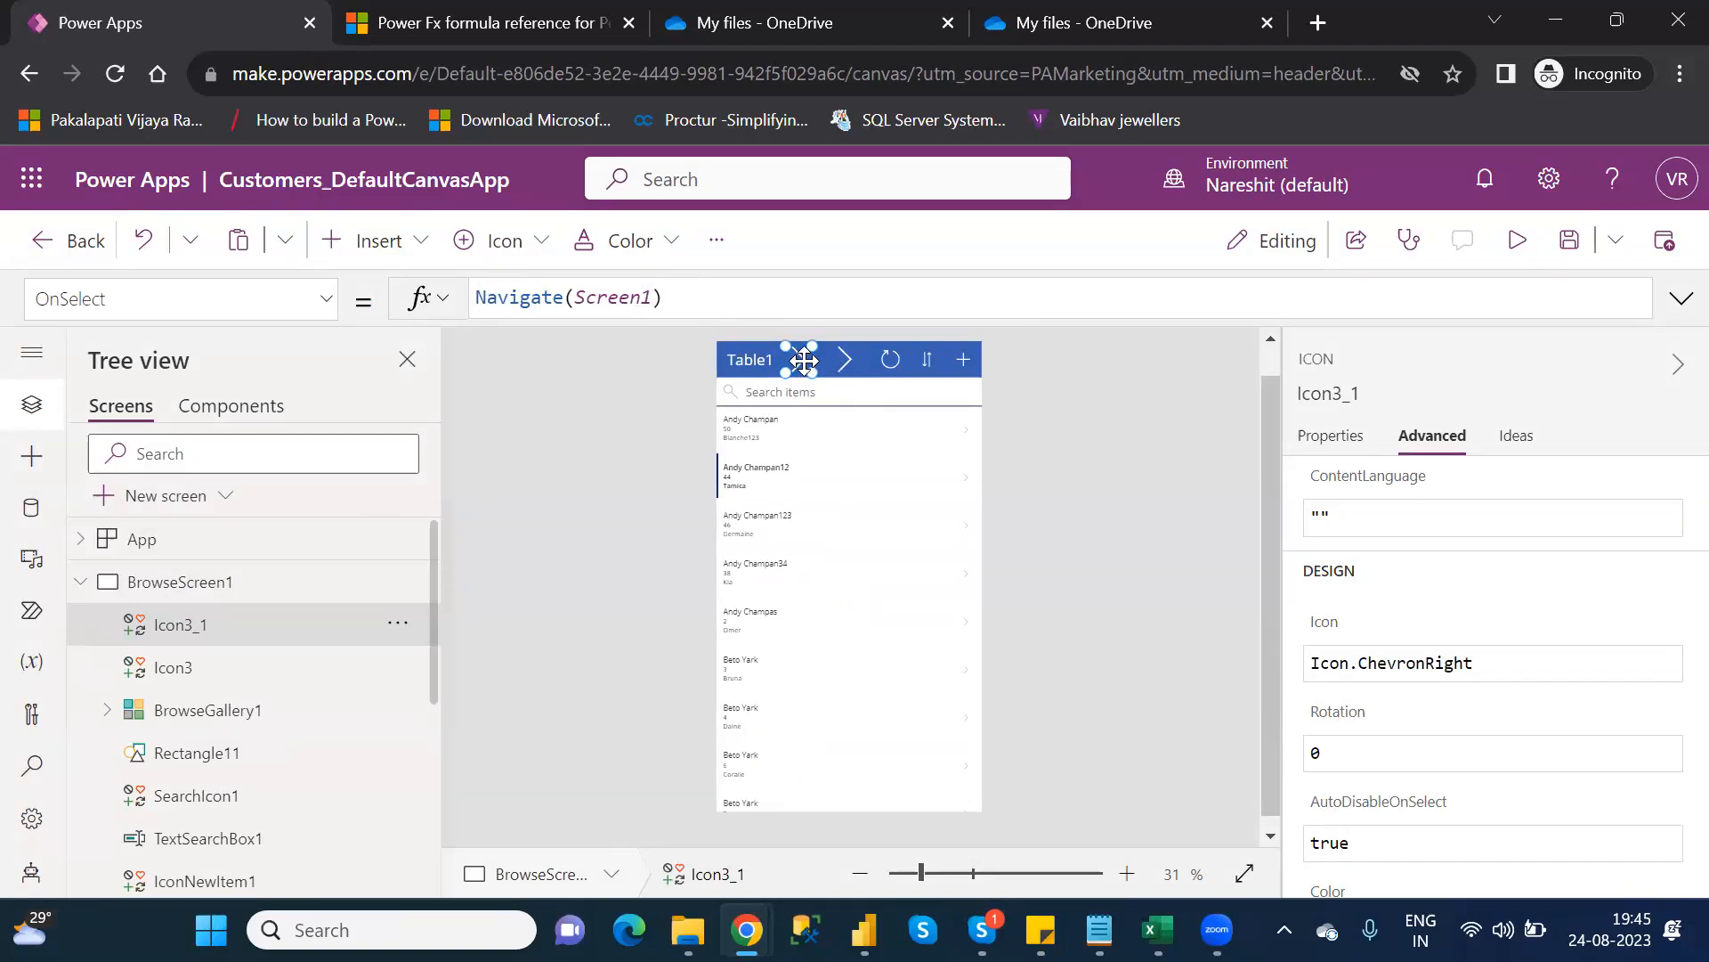
pyautogui.press('Delete')
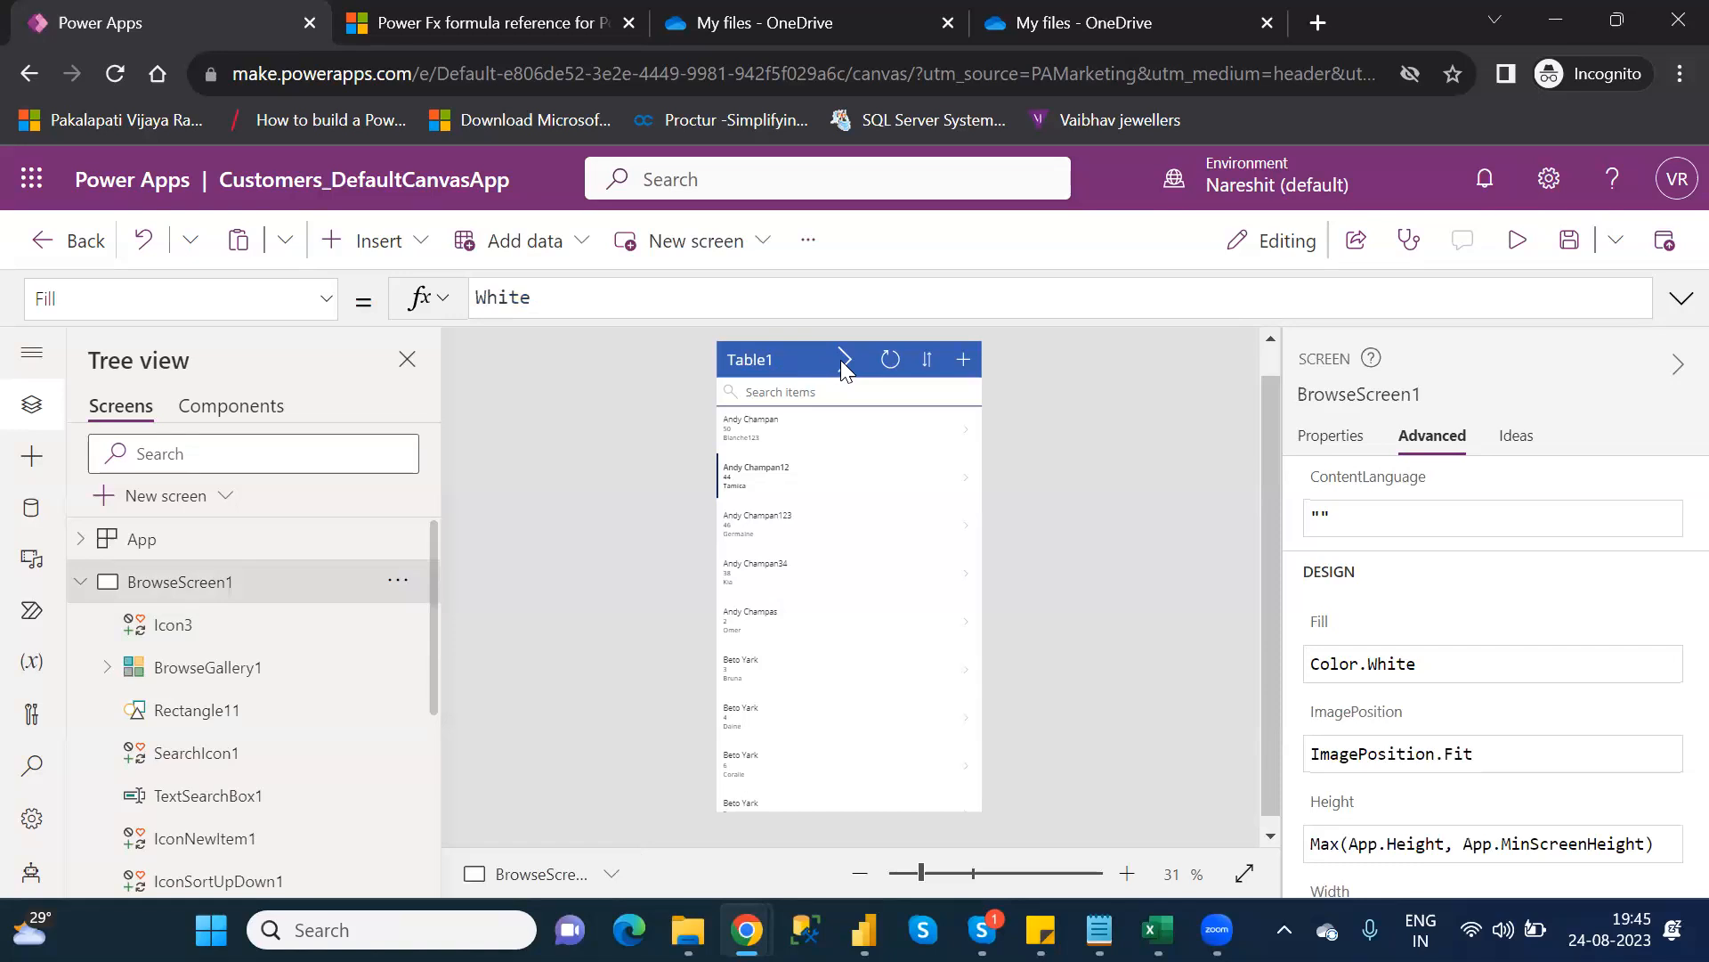
pyautogui.click(844, 365)
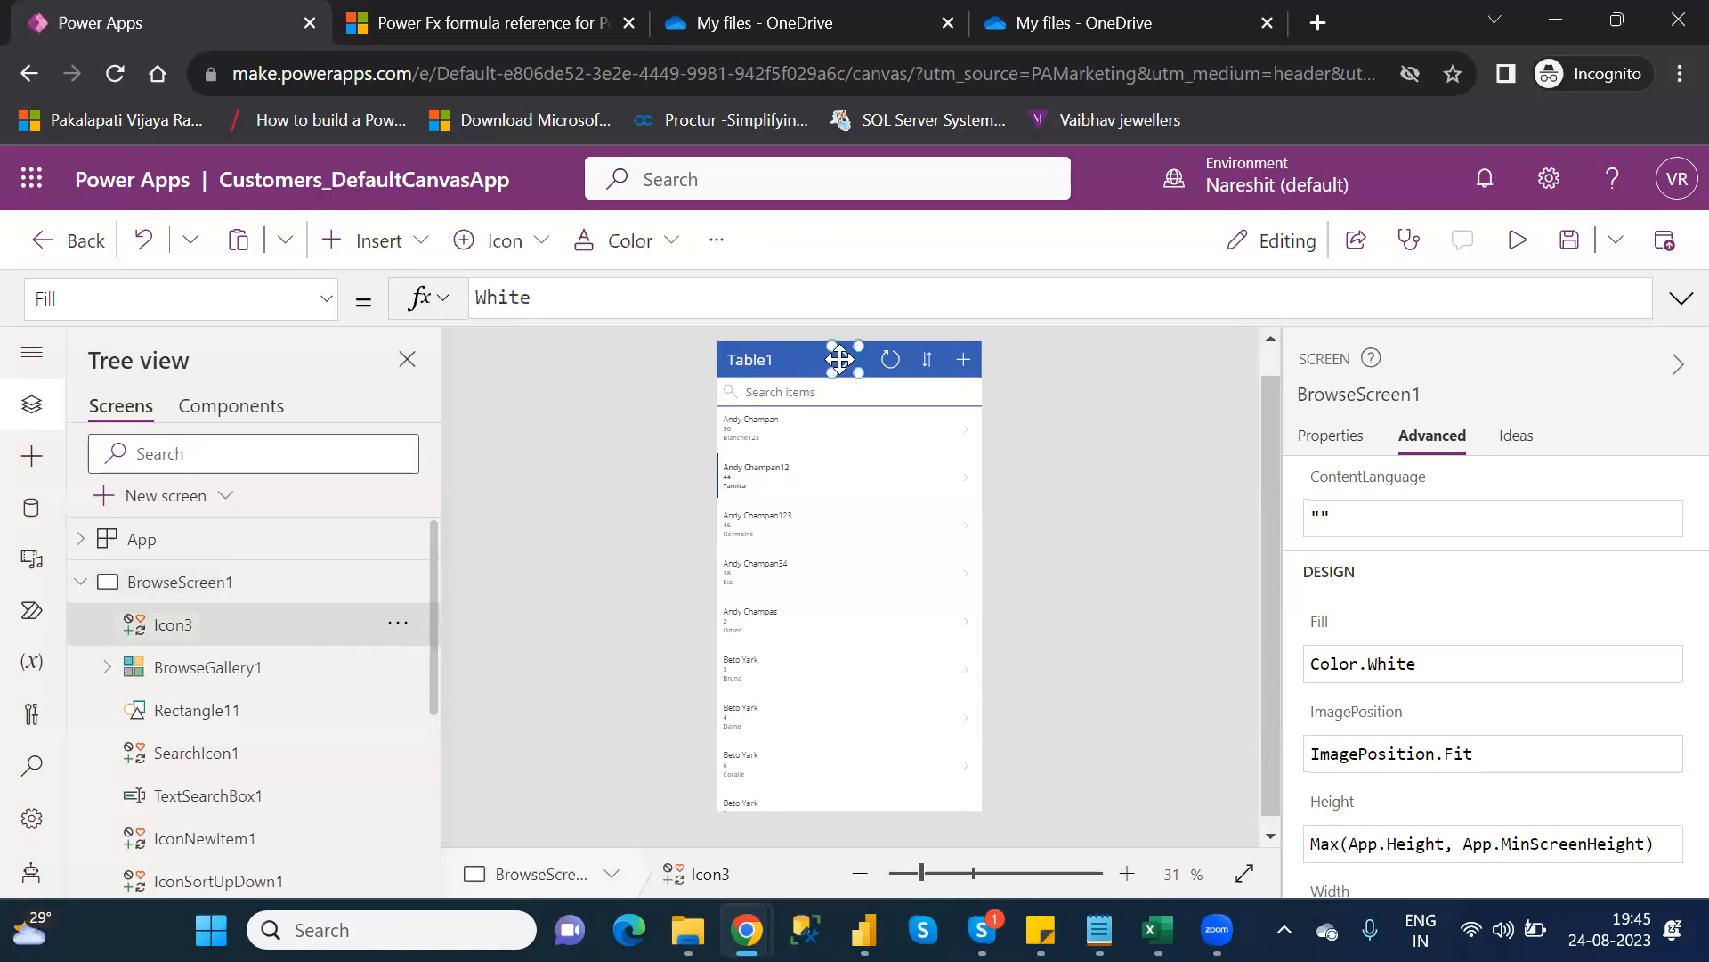
pyautogui.click(967, 483)
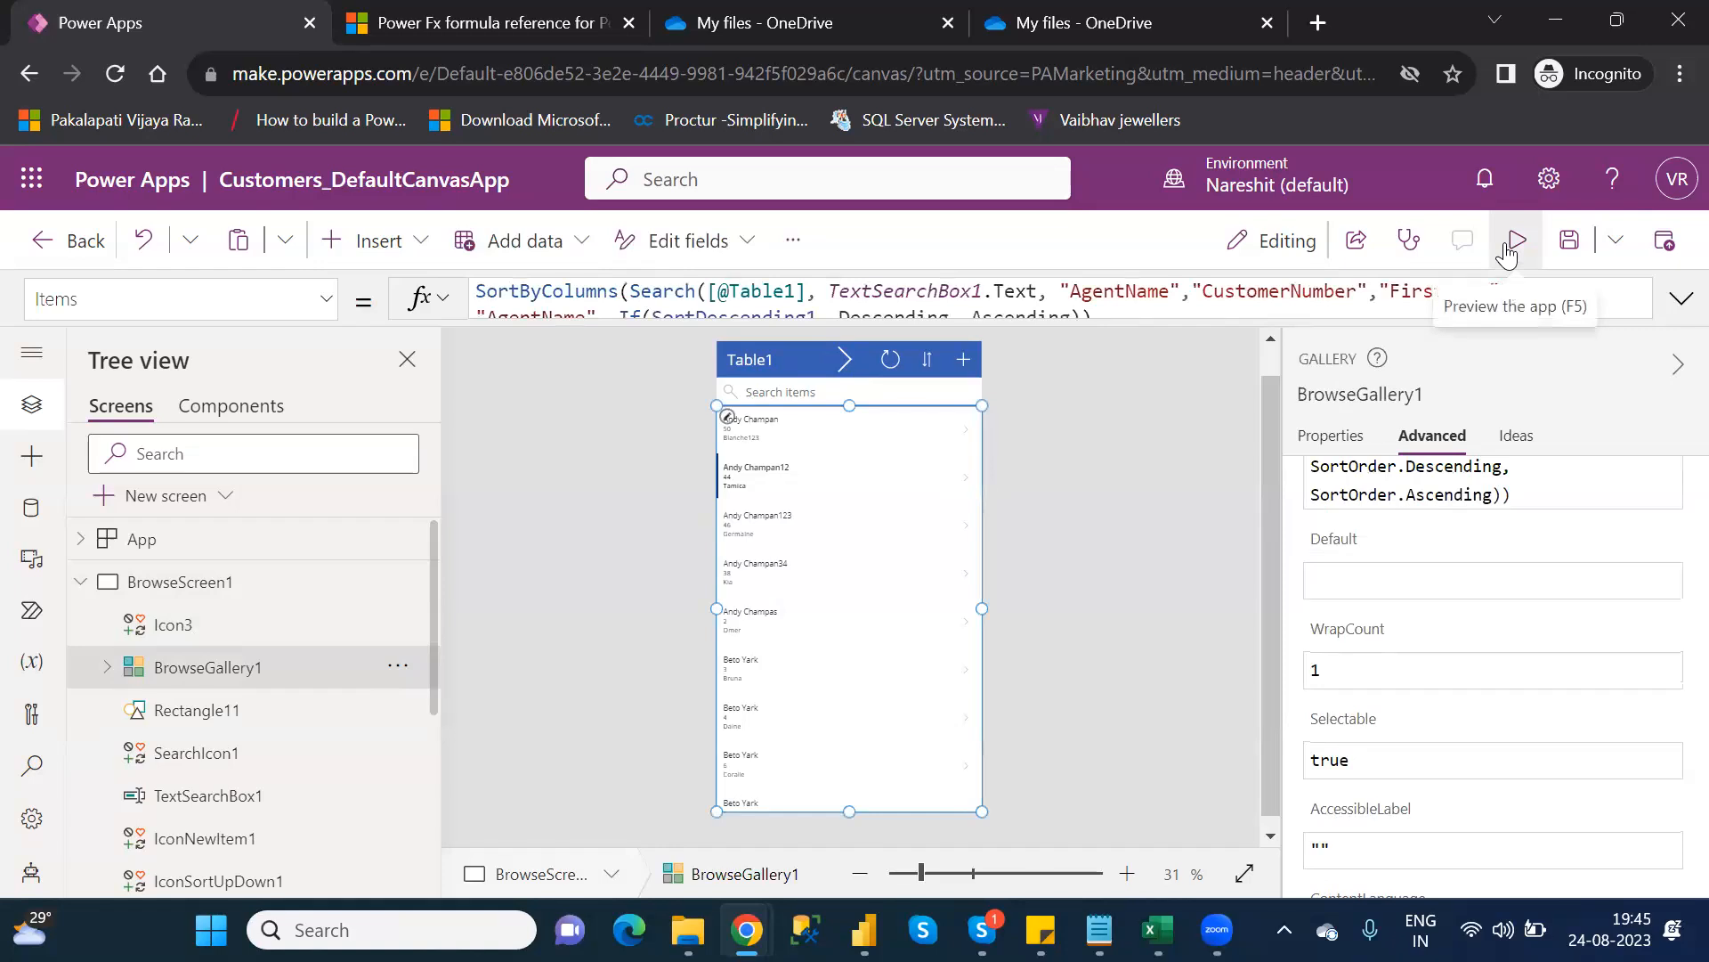
pyautogui.click(1506, 249)
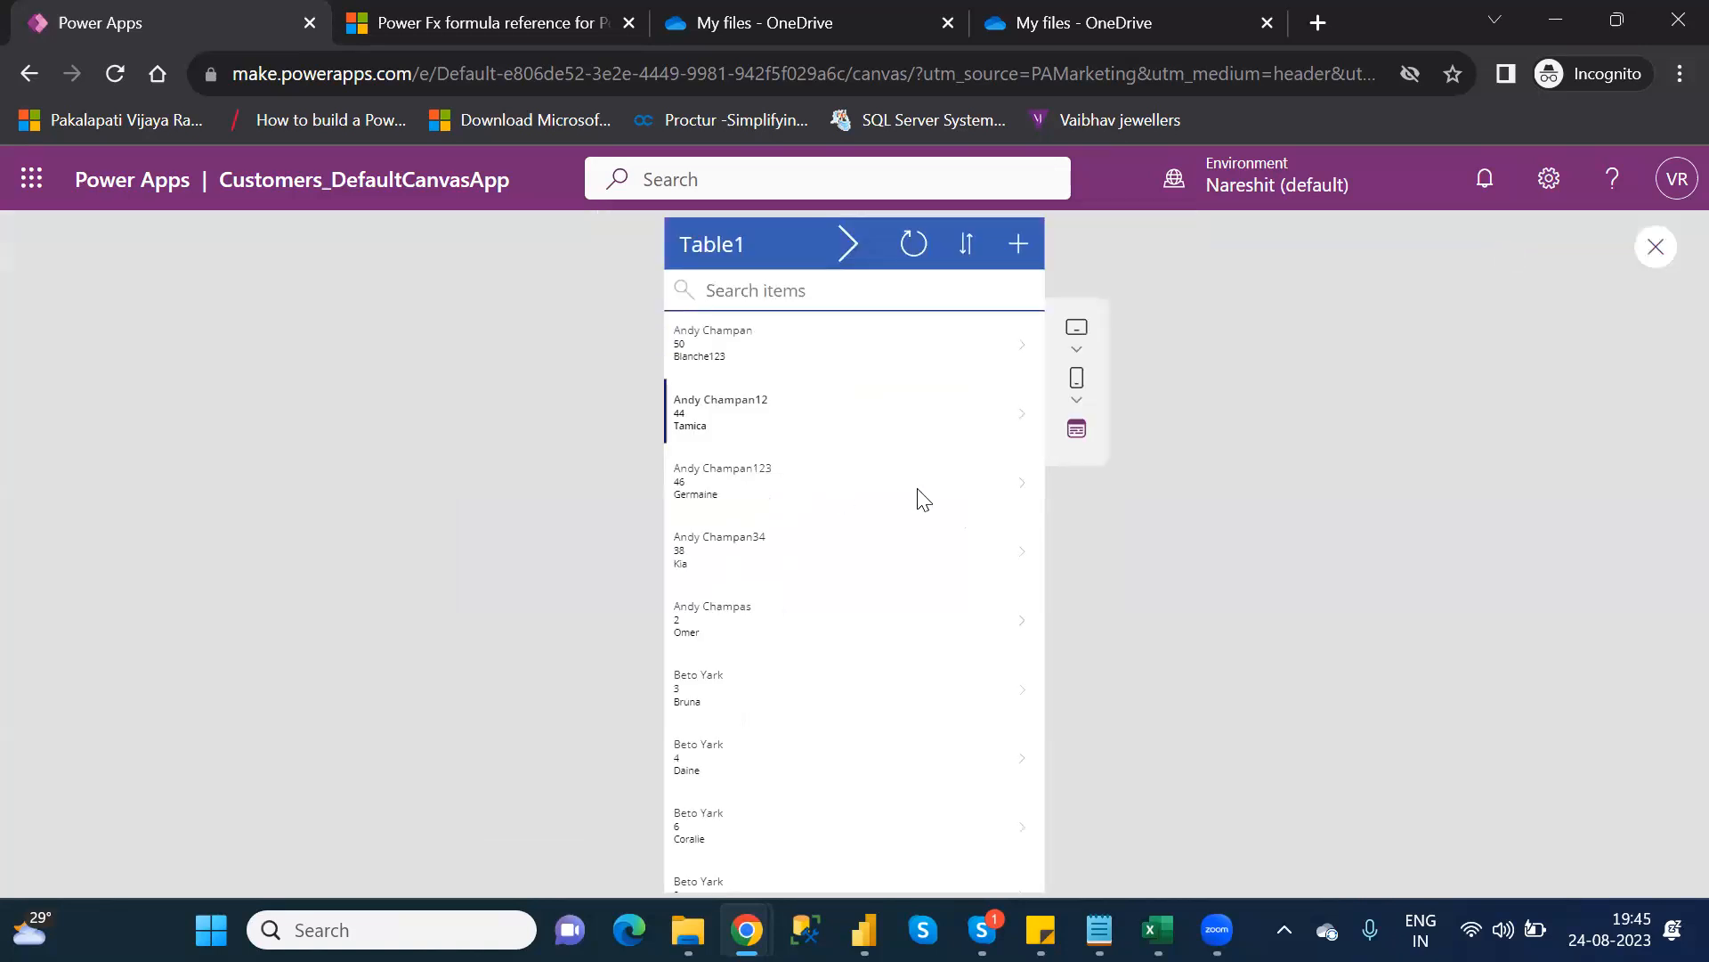
pyautogui.click(1027, 491)
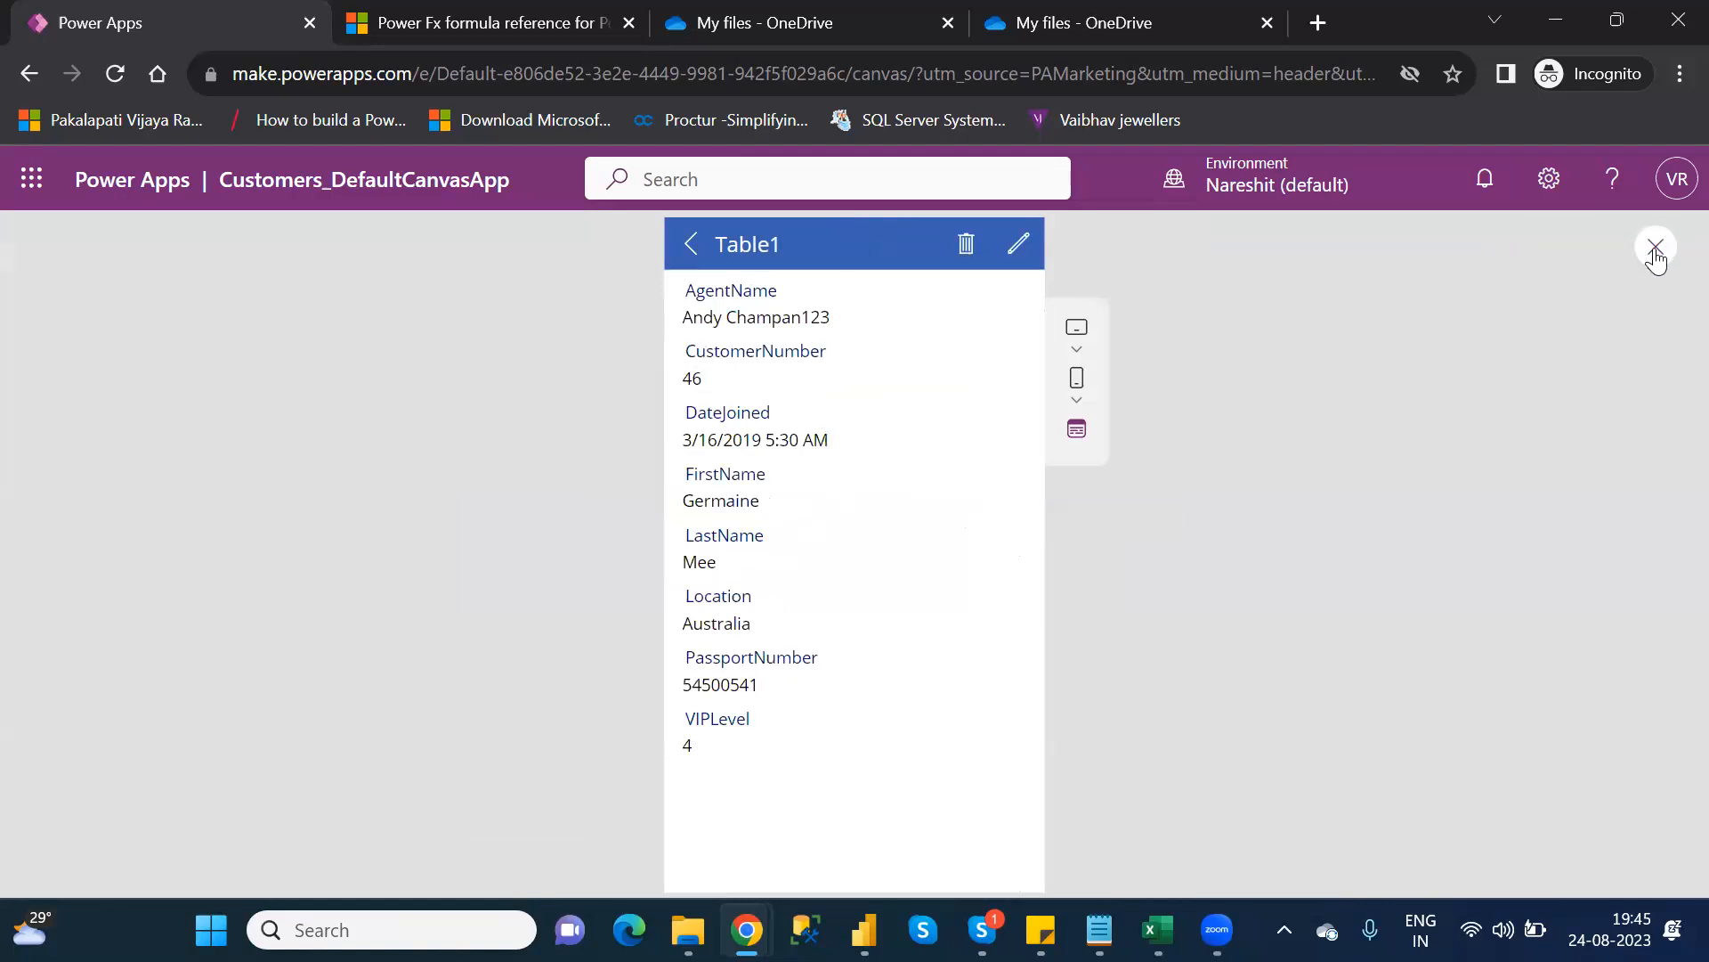
pyautogui.click(1656, 251)
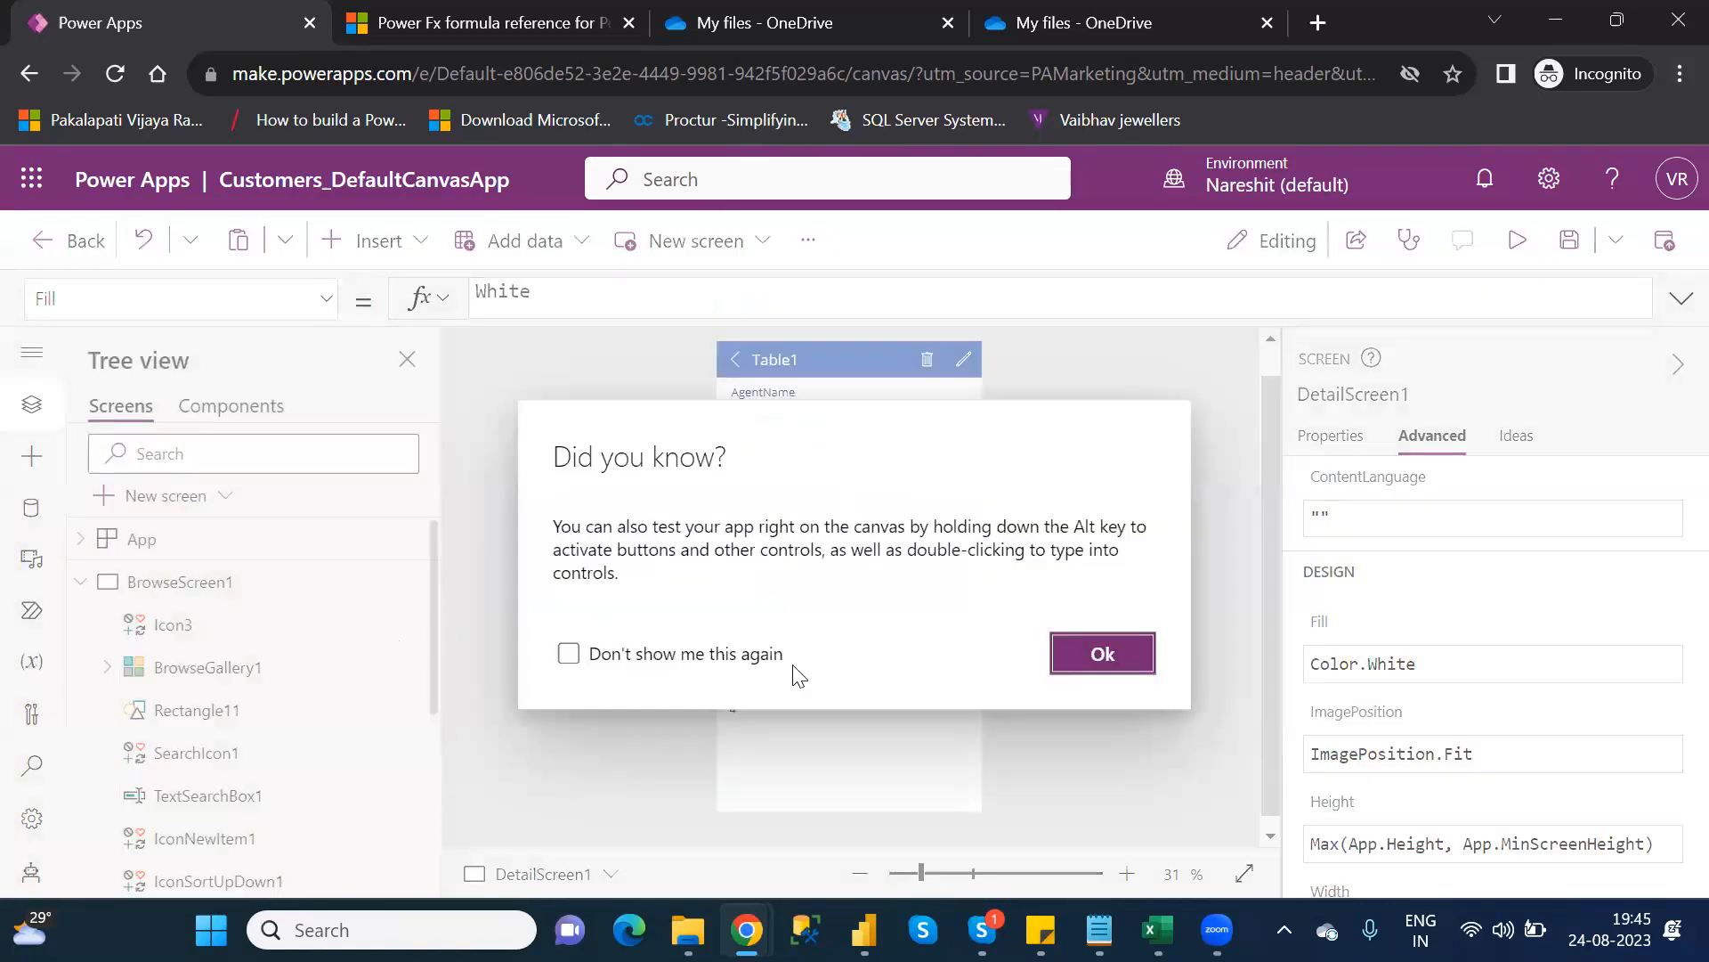
pyautogui.click(1060, 663)
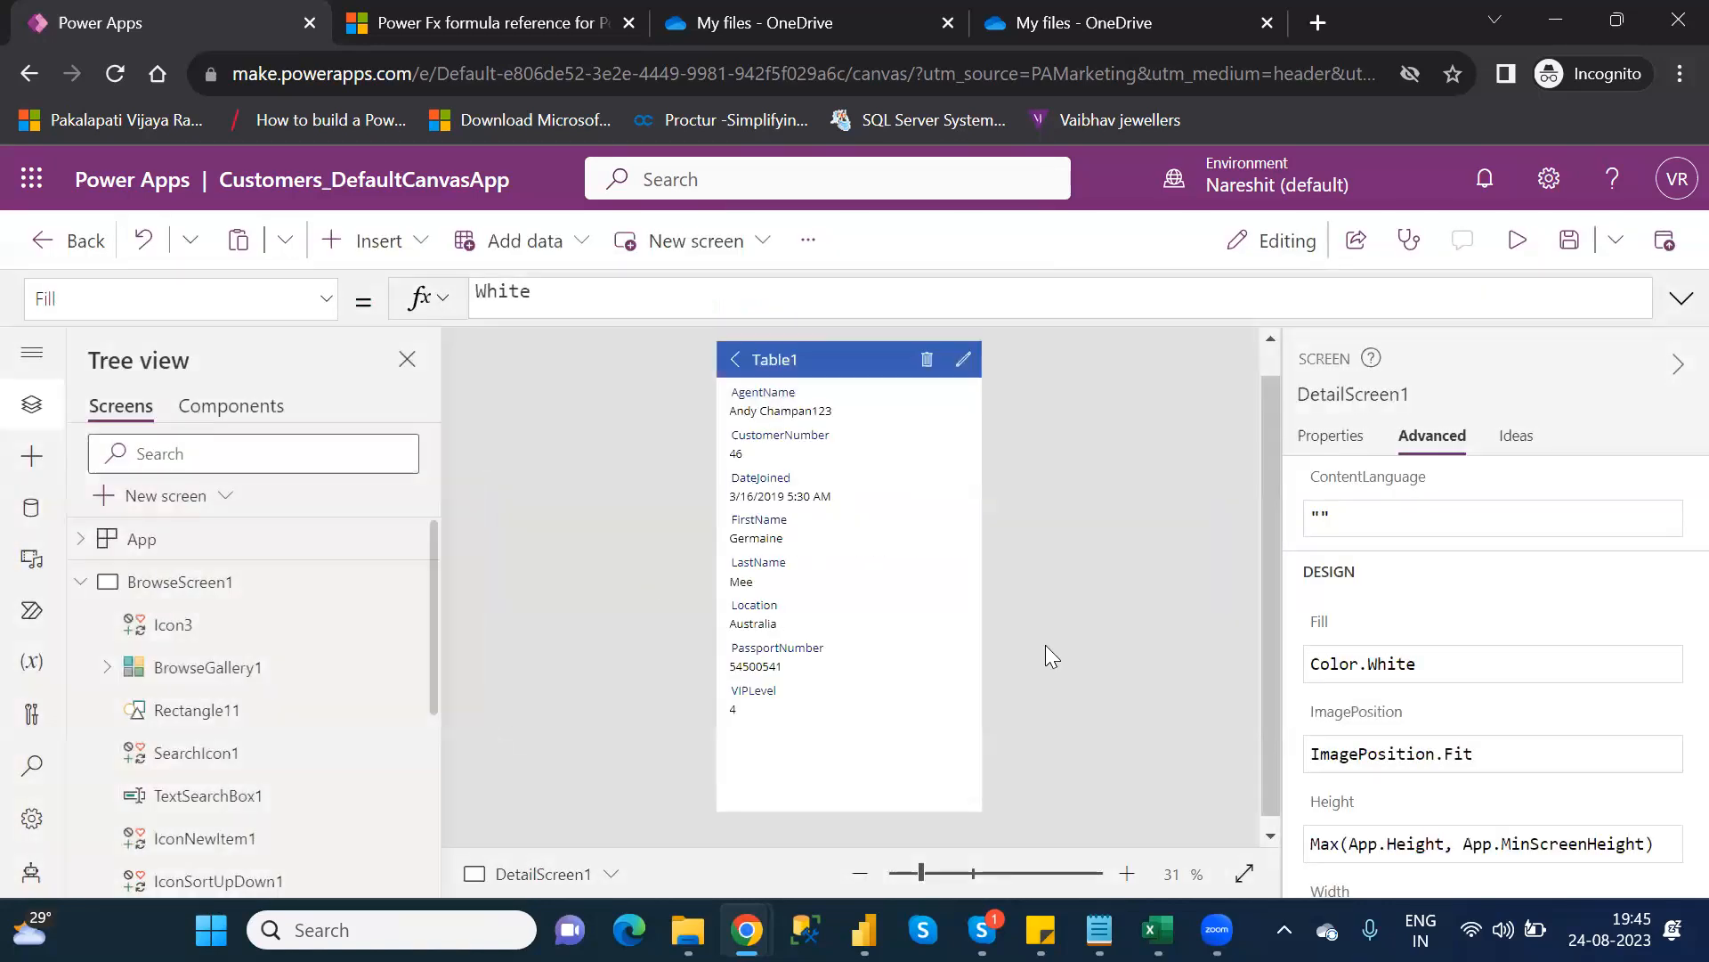
pyautogui.click(81, 592)
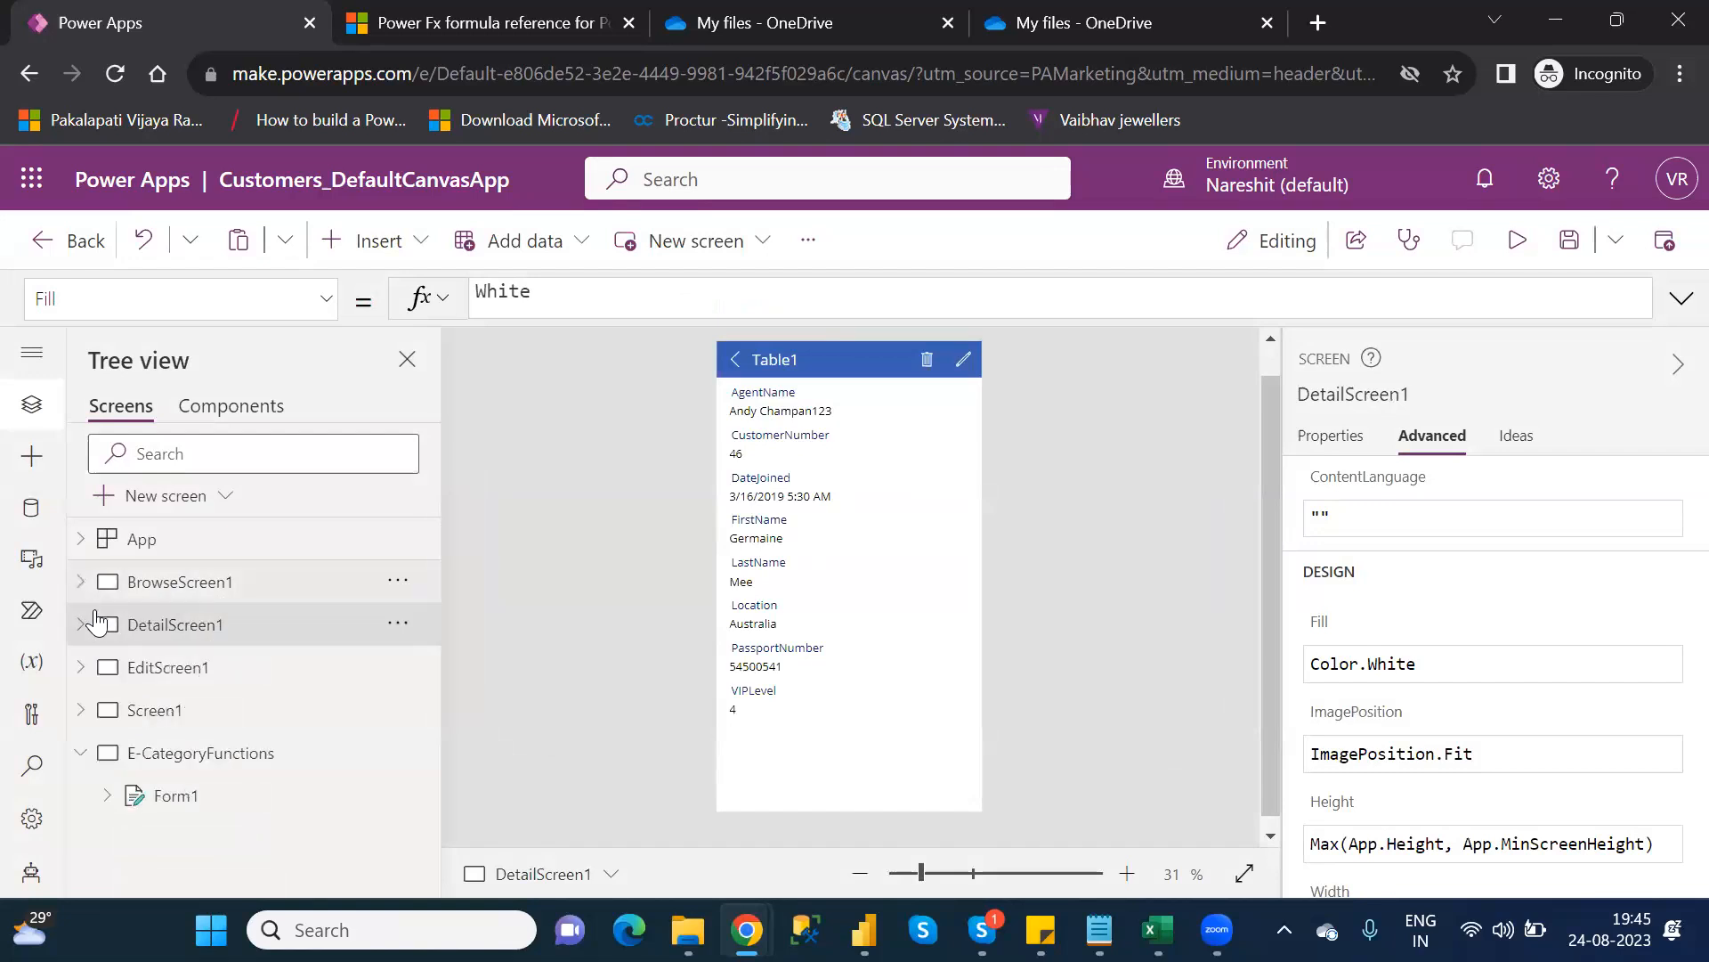
pyautogui.click(215, 762)
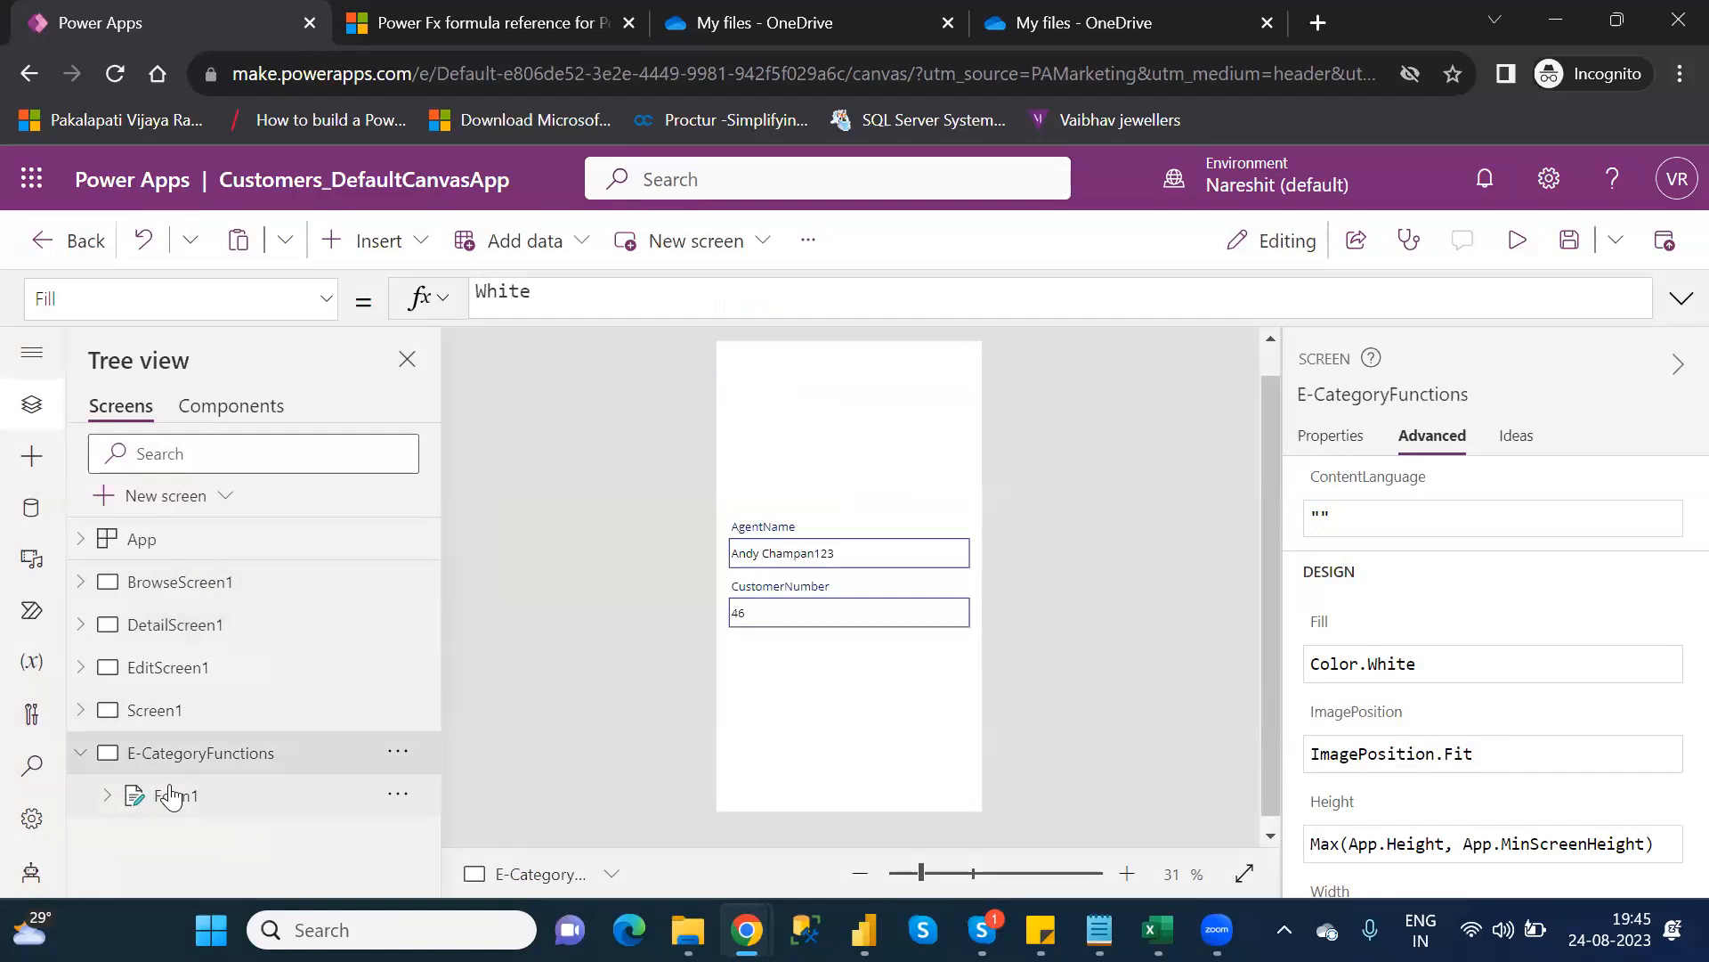
pyautogui.click(169, 795)
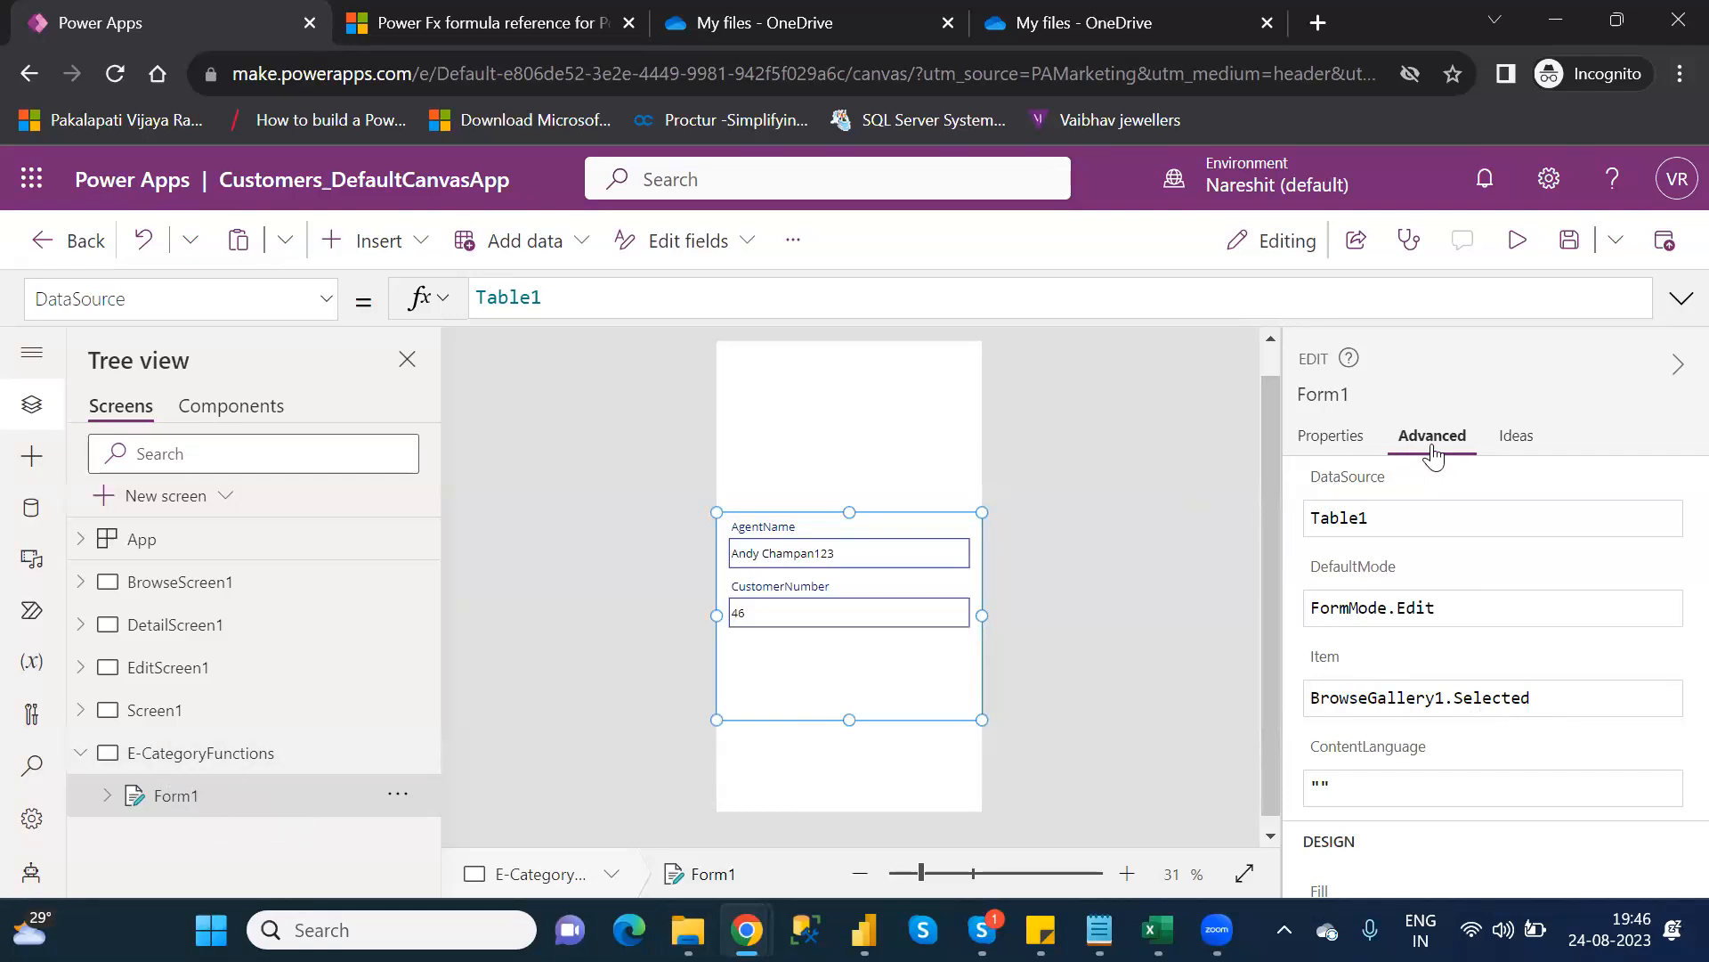
pyautogui.moveTo(1324, 674)
pyautogui.click(1517, 240)
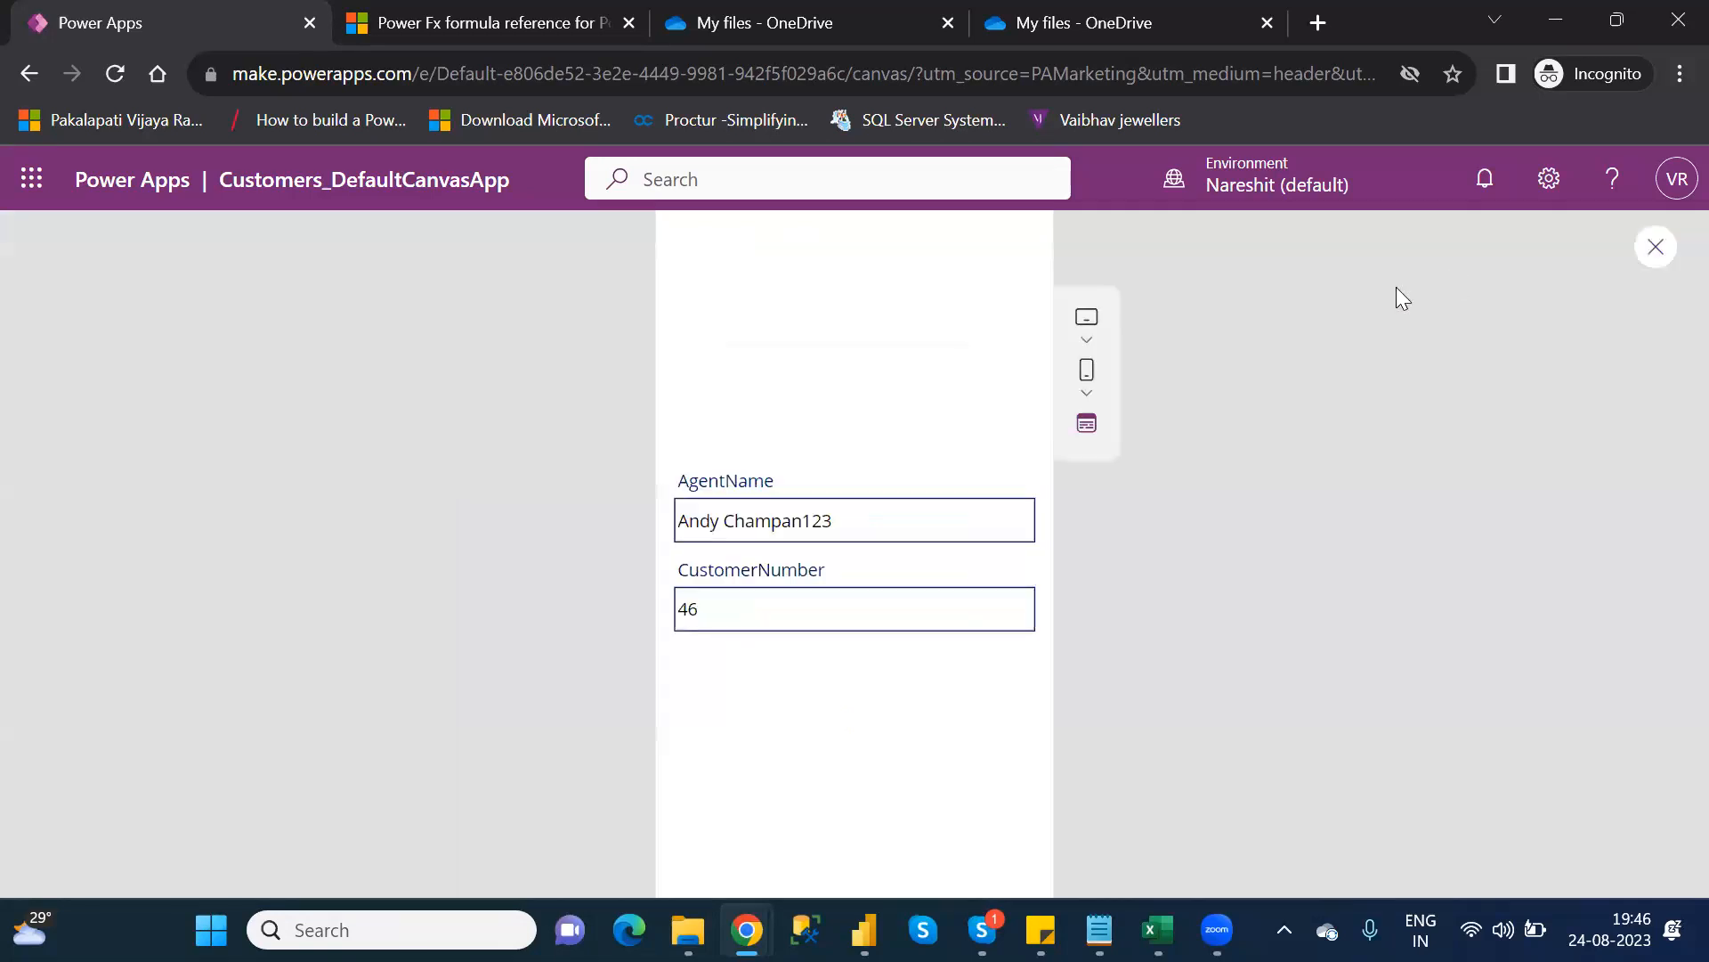
pyautogui.click(850, 531)
pyautogui.press('BackSpace')
pyautogui.press('BackSpace')
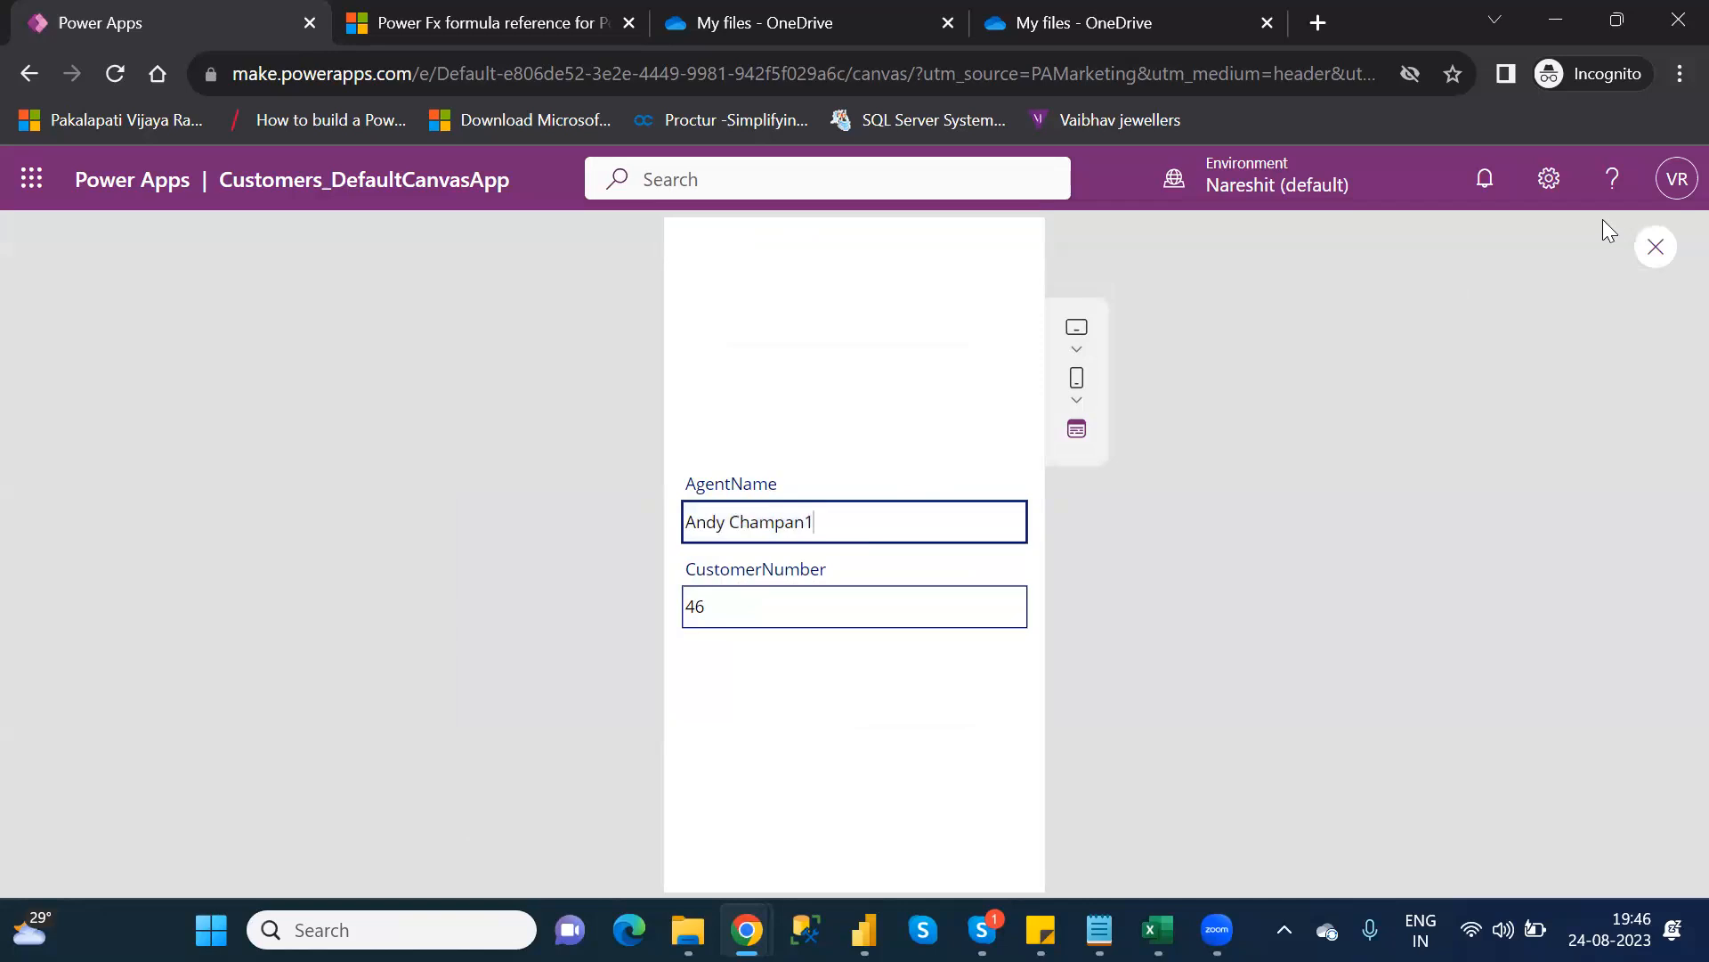
pyautogui.click(1653, 249)
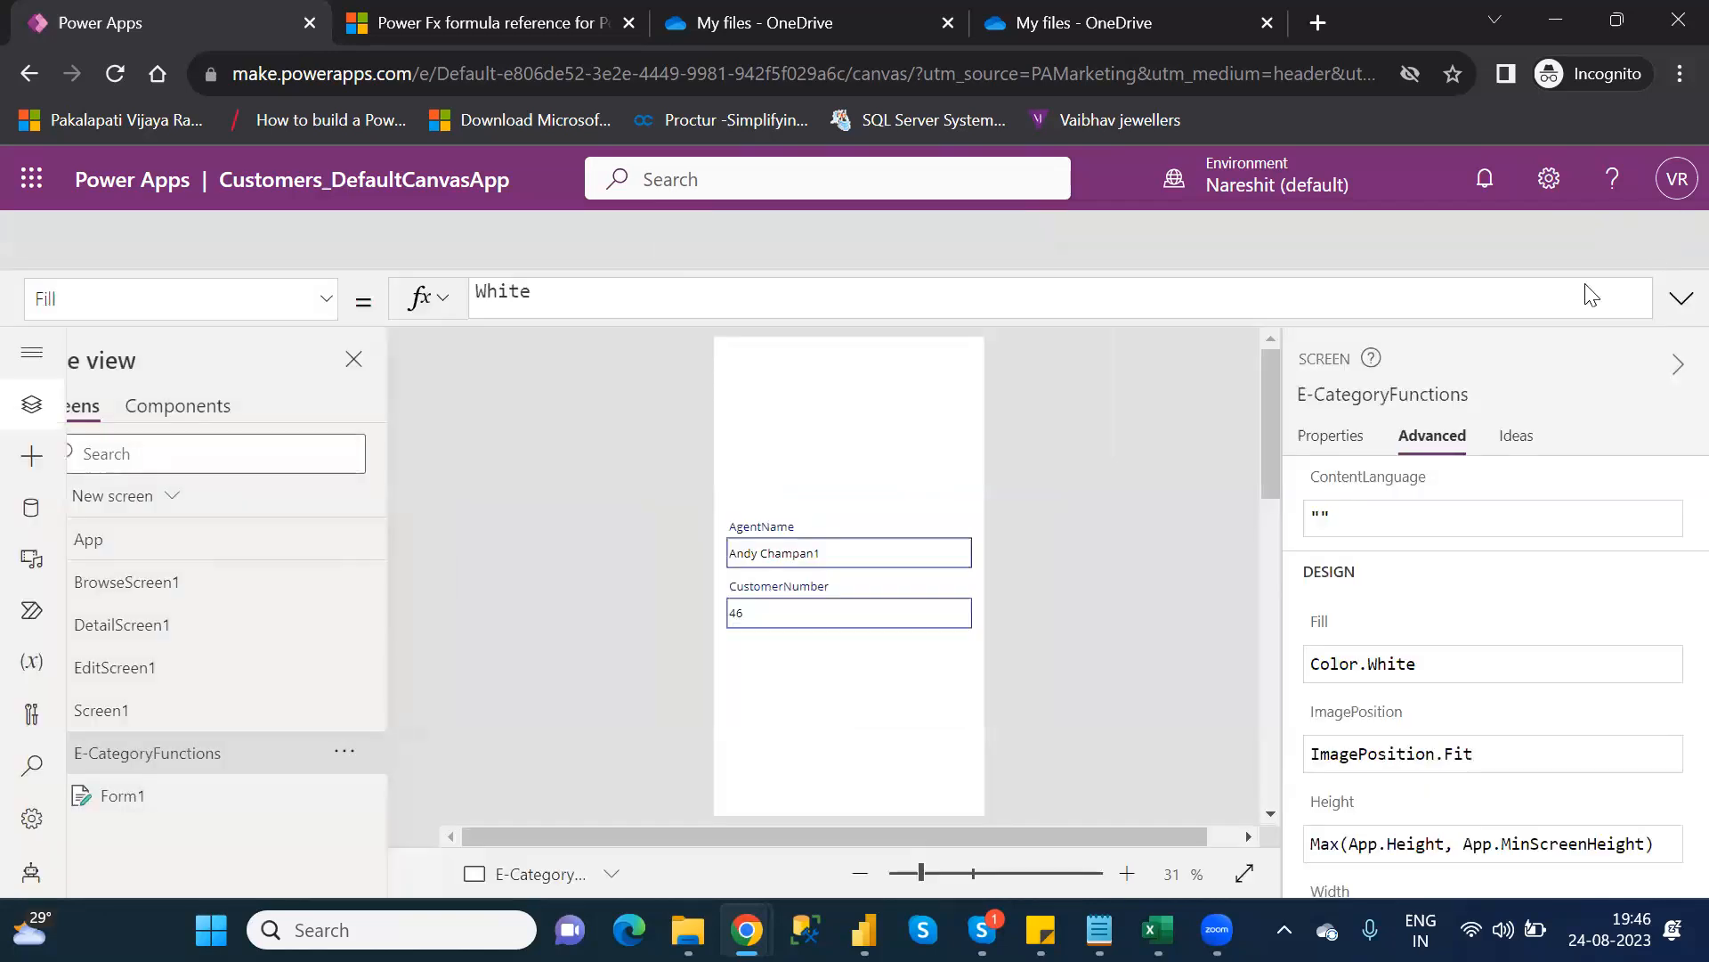
pyautogui.click(1102, 654)
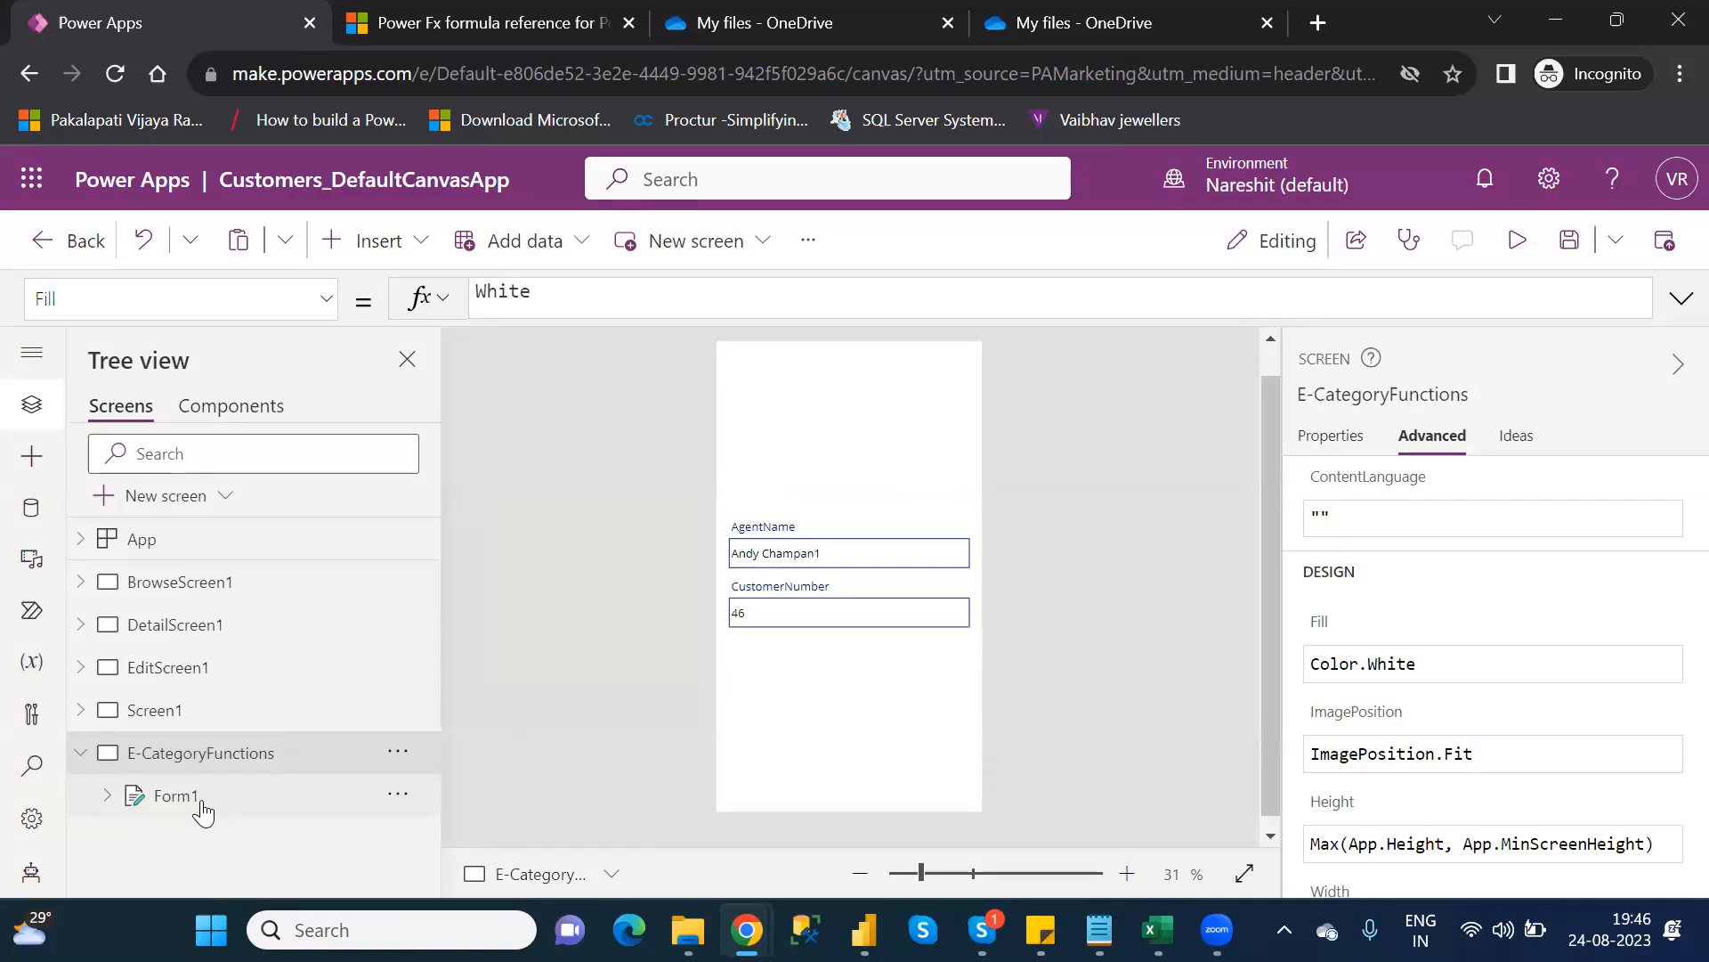
pyautogui.click(202, 806)
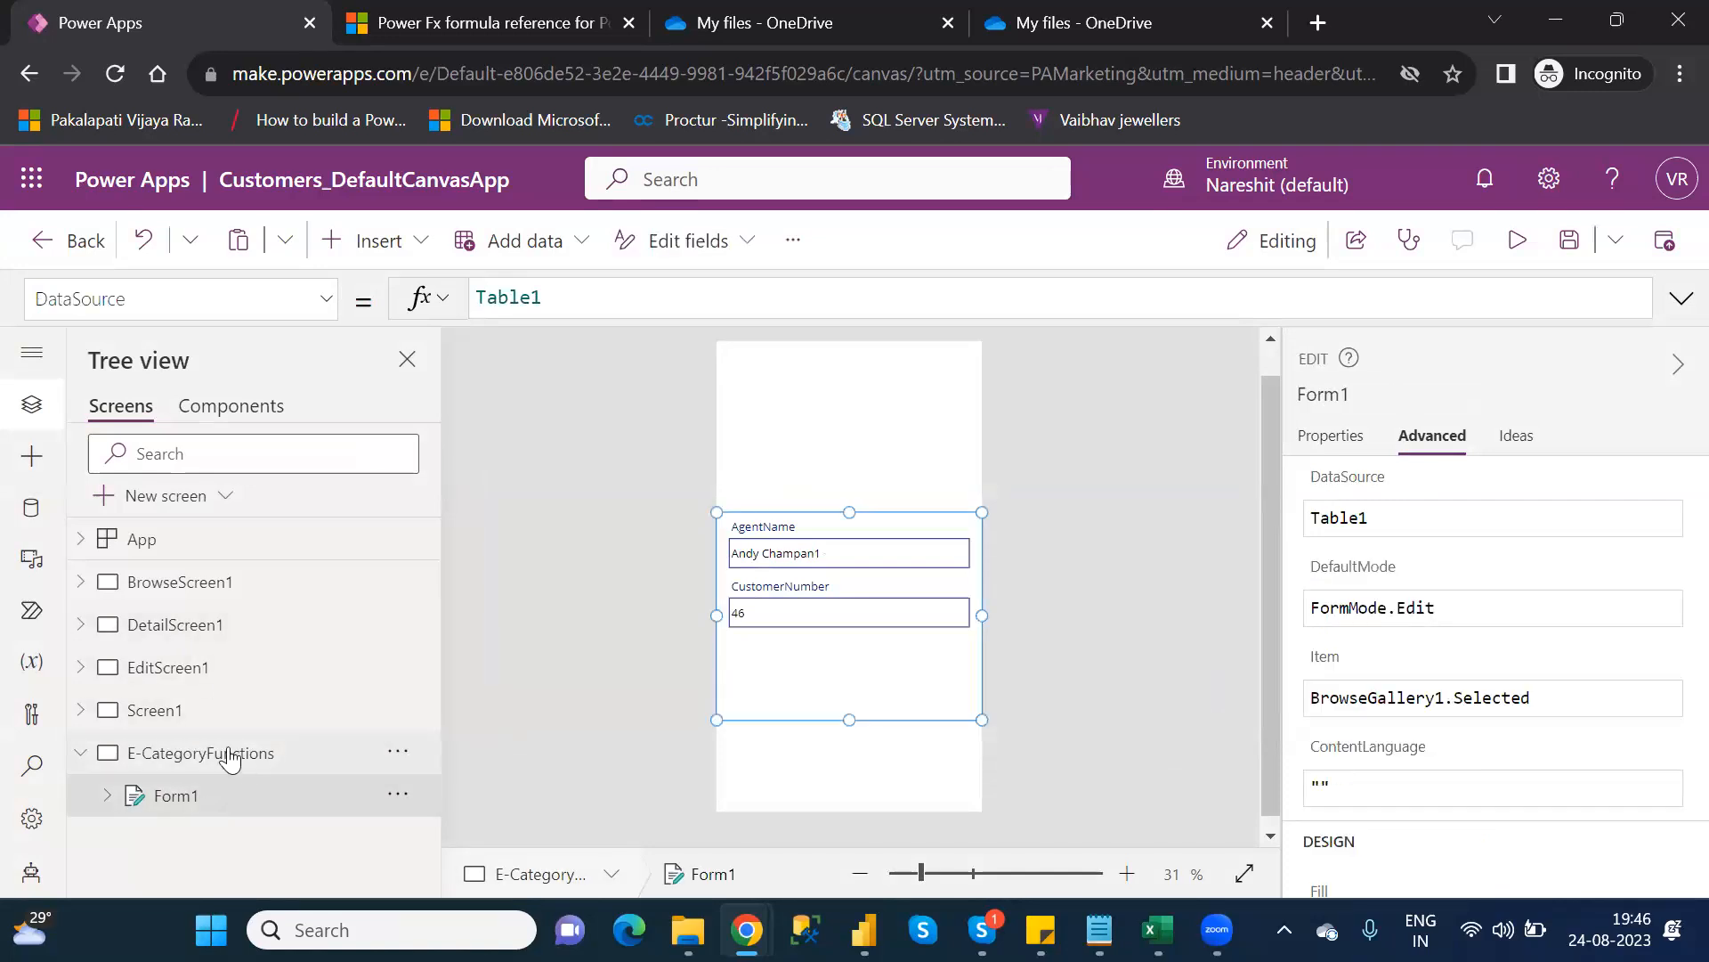
# On BrowseScreen1, add an Edit pencil icon to the header, move it, then delete it
pyautogui.click(197, 583)
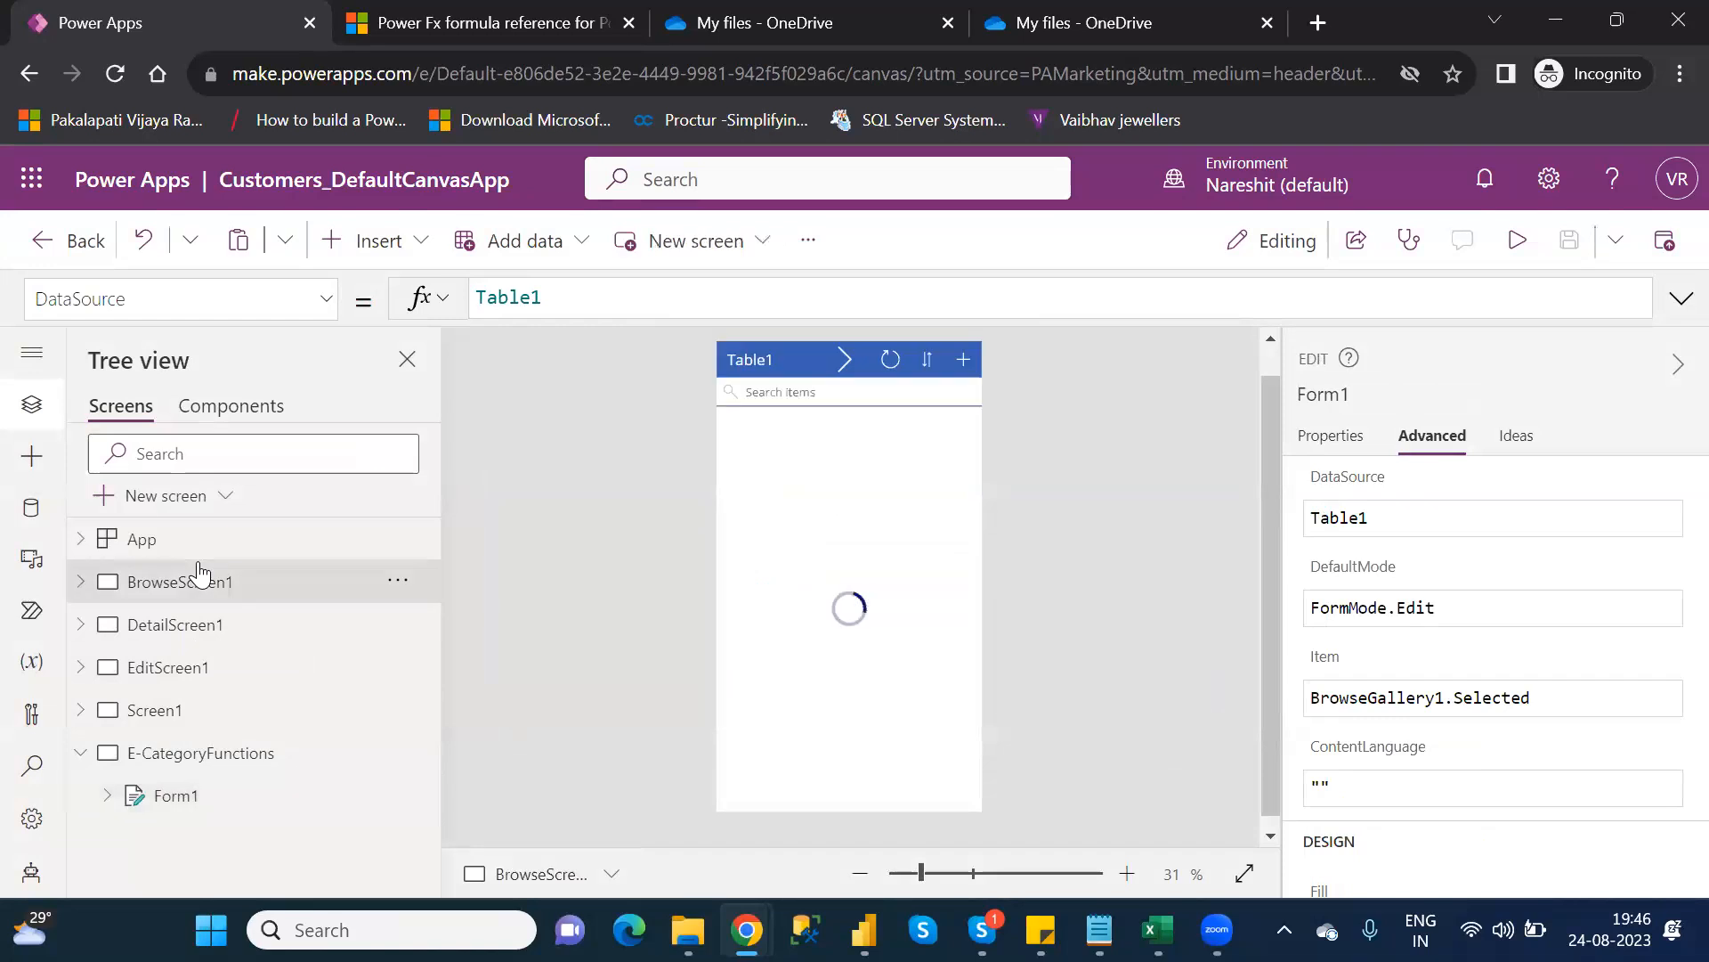
pyautogui.click(401, 246)
pyautogui.write('edit')
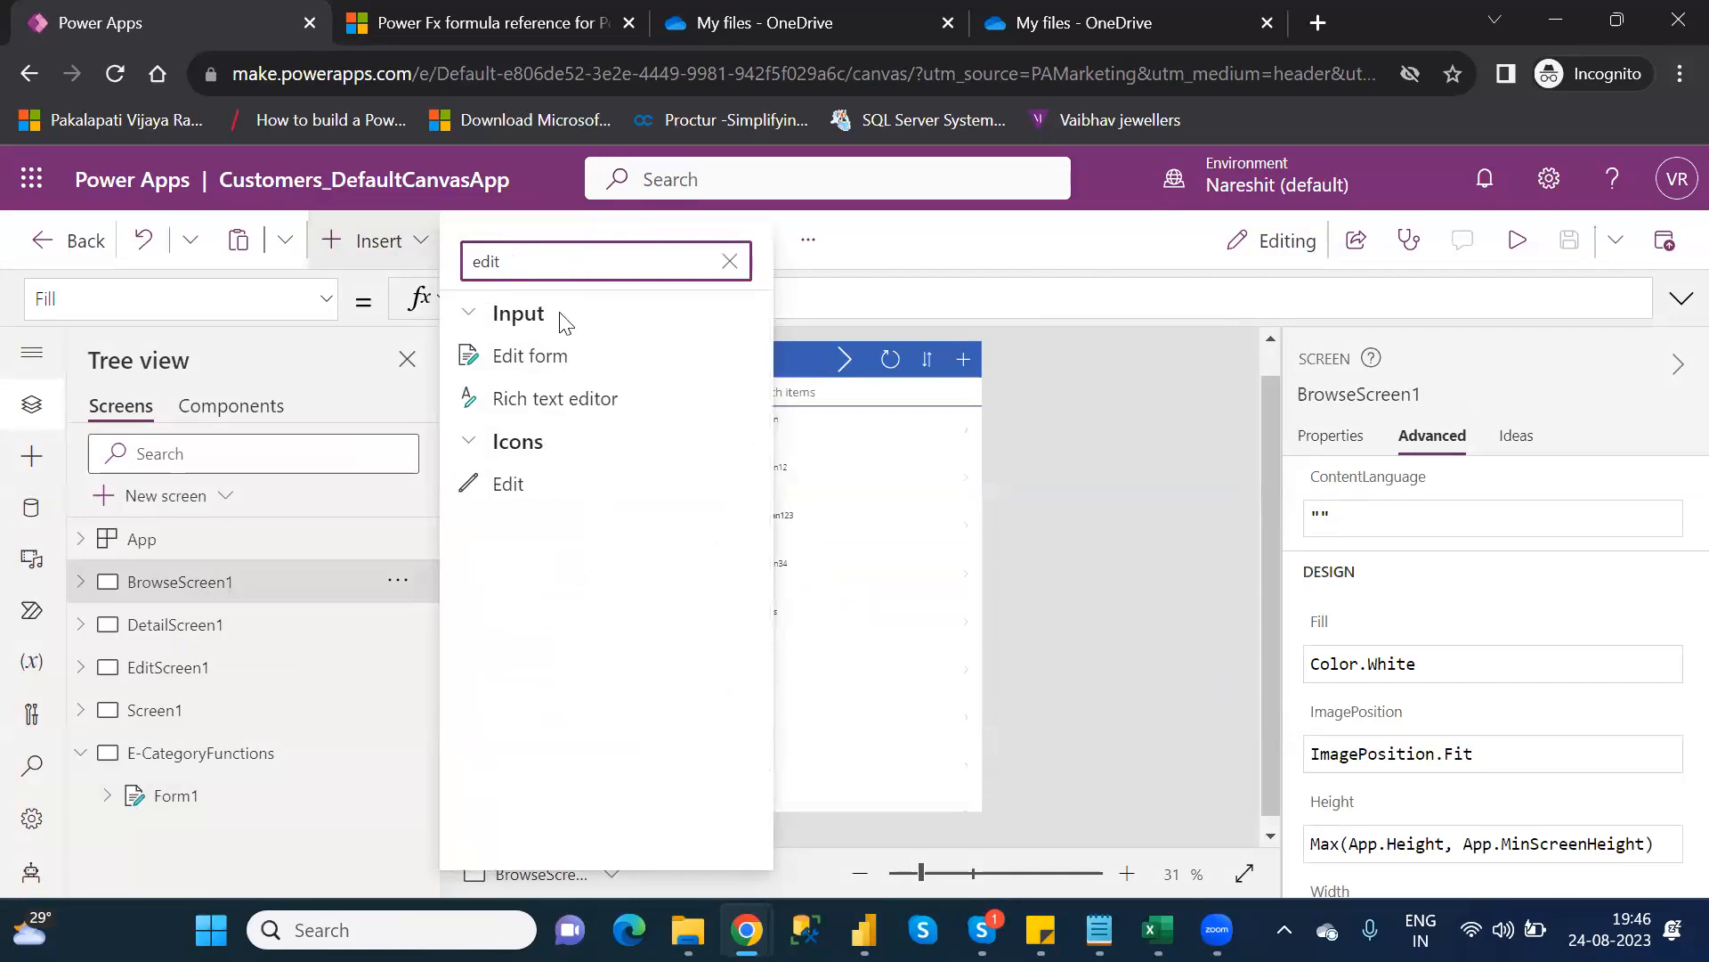
pyautogui.click(535, 484)
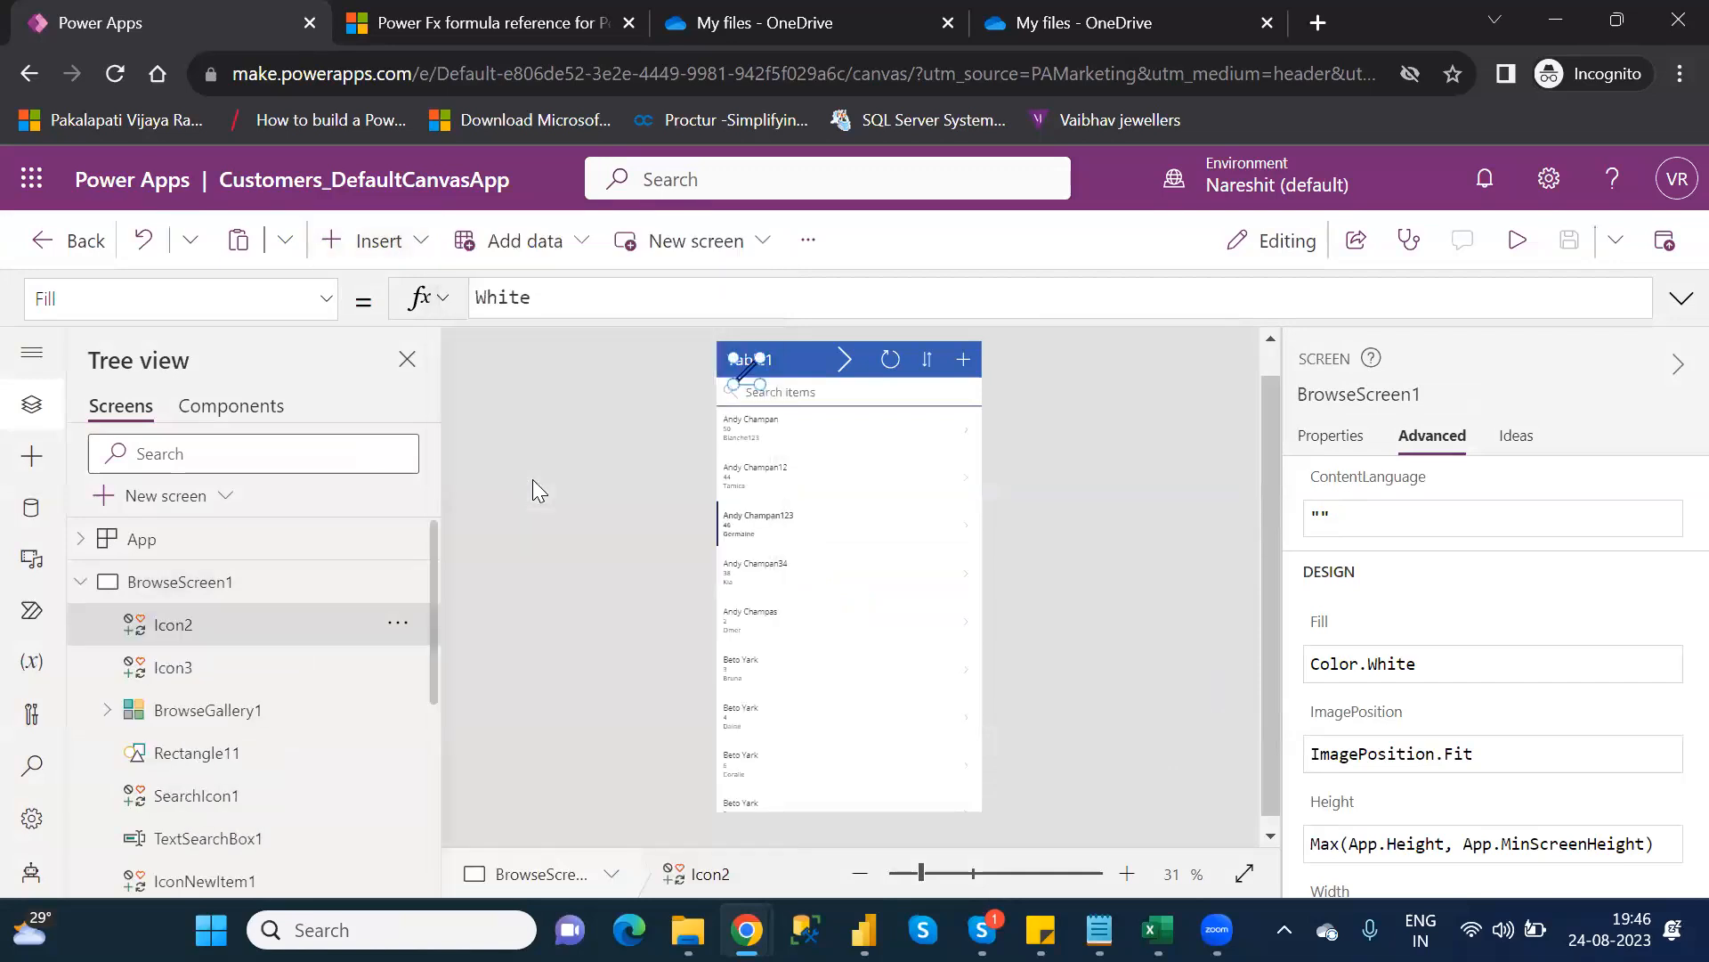
pyautogui.moveTo(746, 370); pyautogui.dragTo(806, 359)
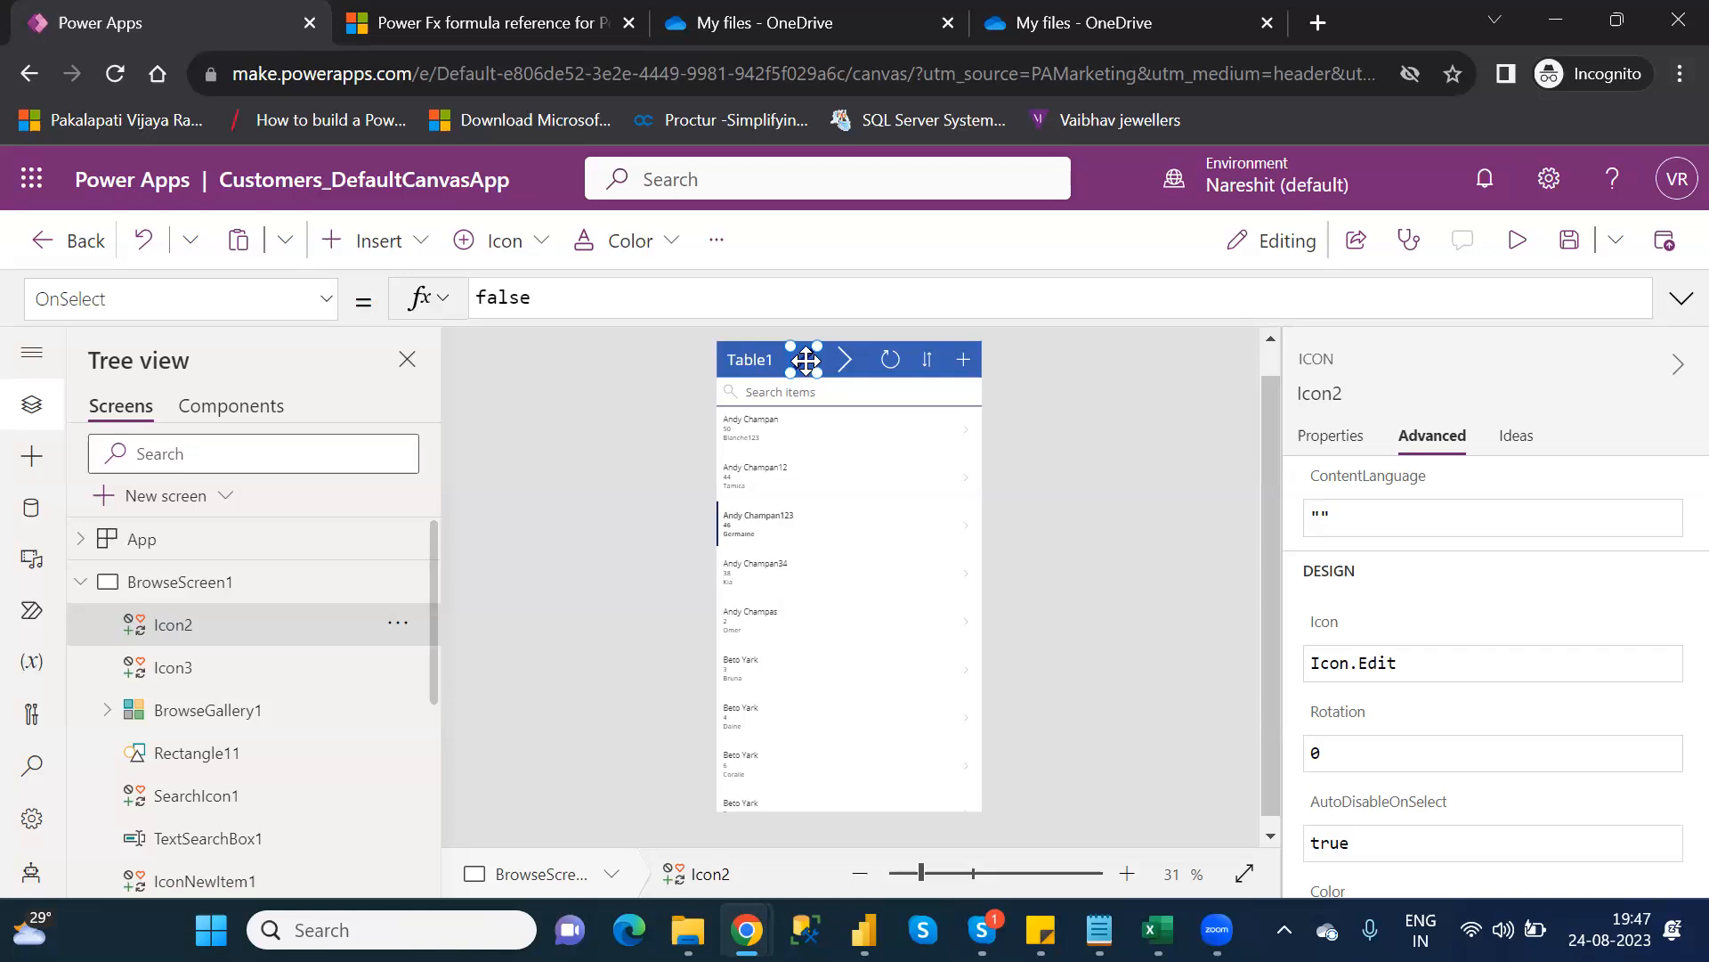
pyautogui.press('Delete')
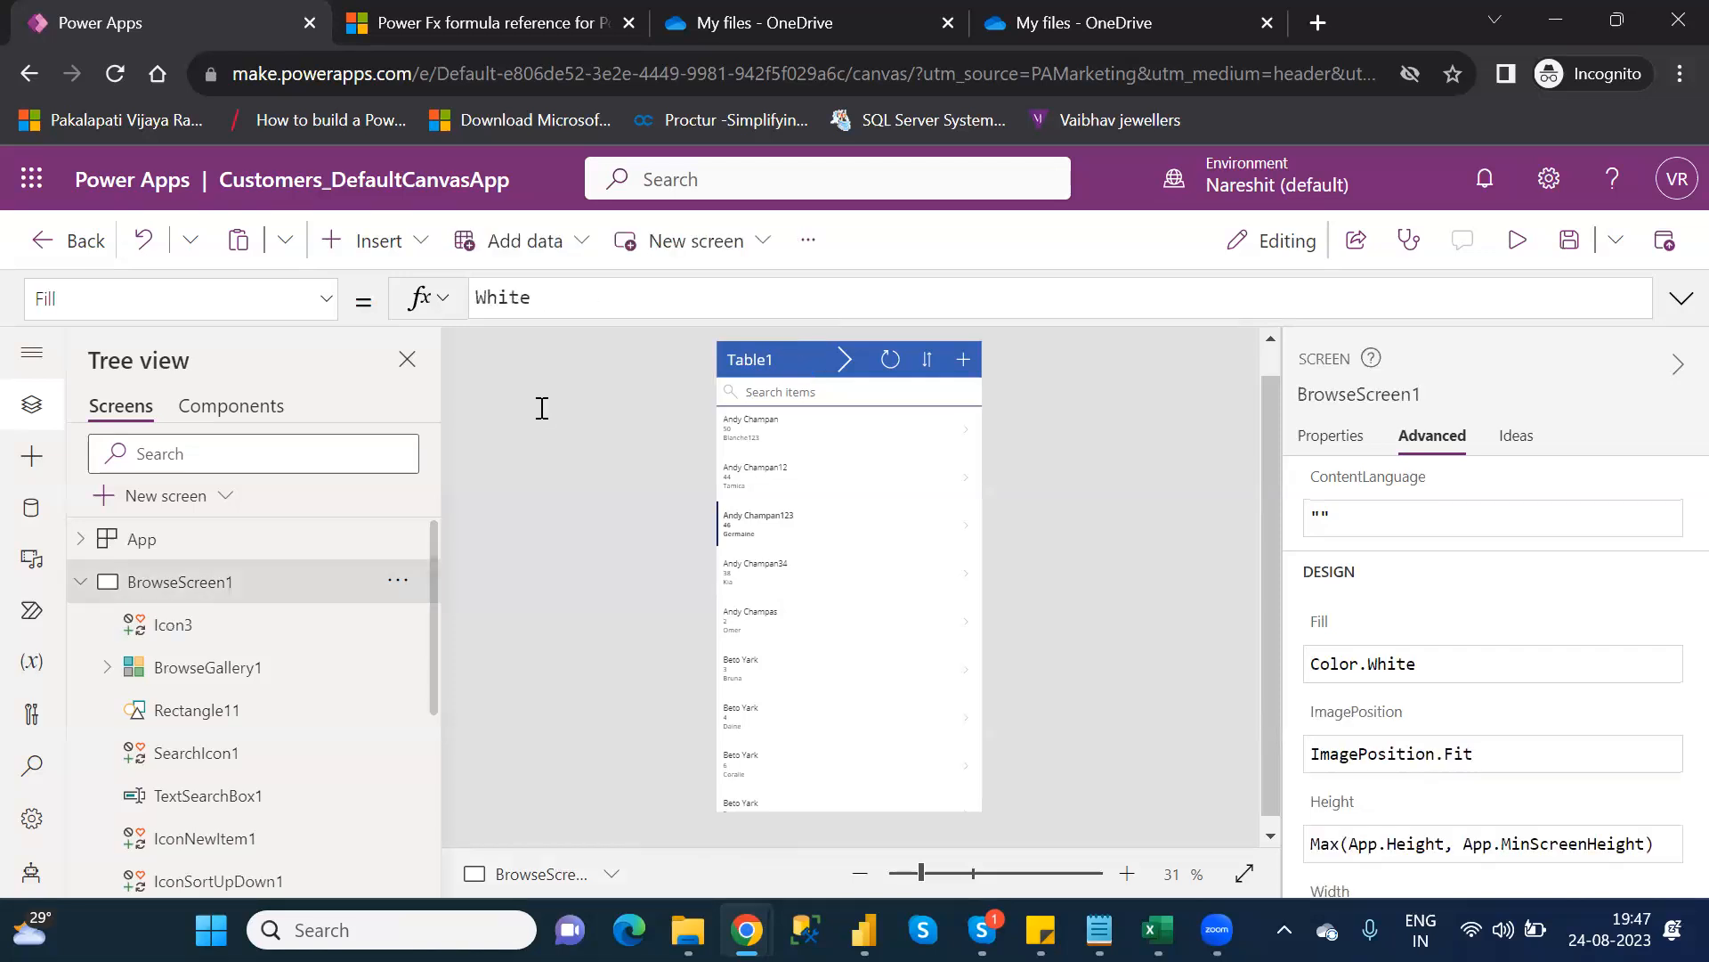
# On DetailScreen1, inspect IconEdit1's OnSelect formula EditForm(EditForm1);Navigate(EditScreen1, None)
pyautogui.click(82, 584)
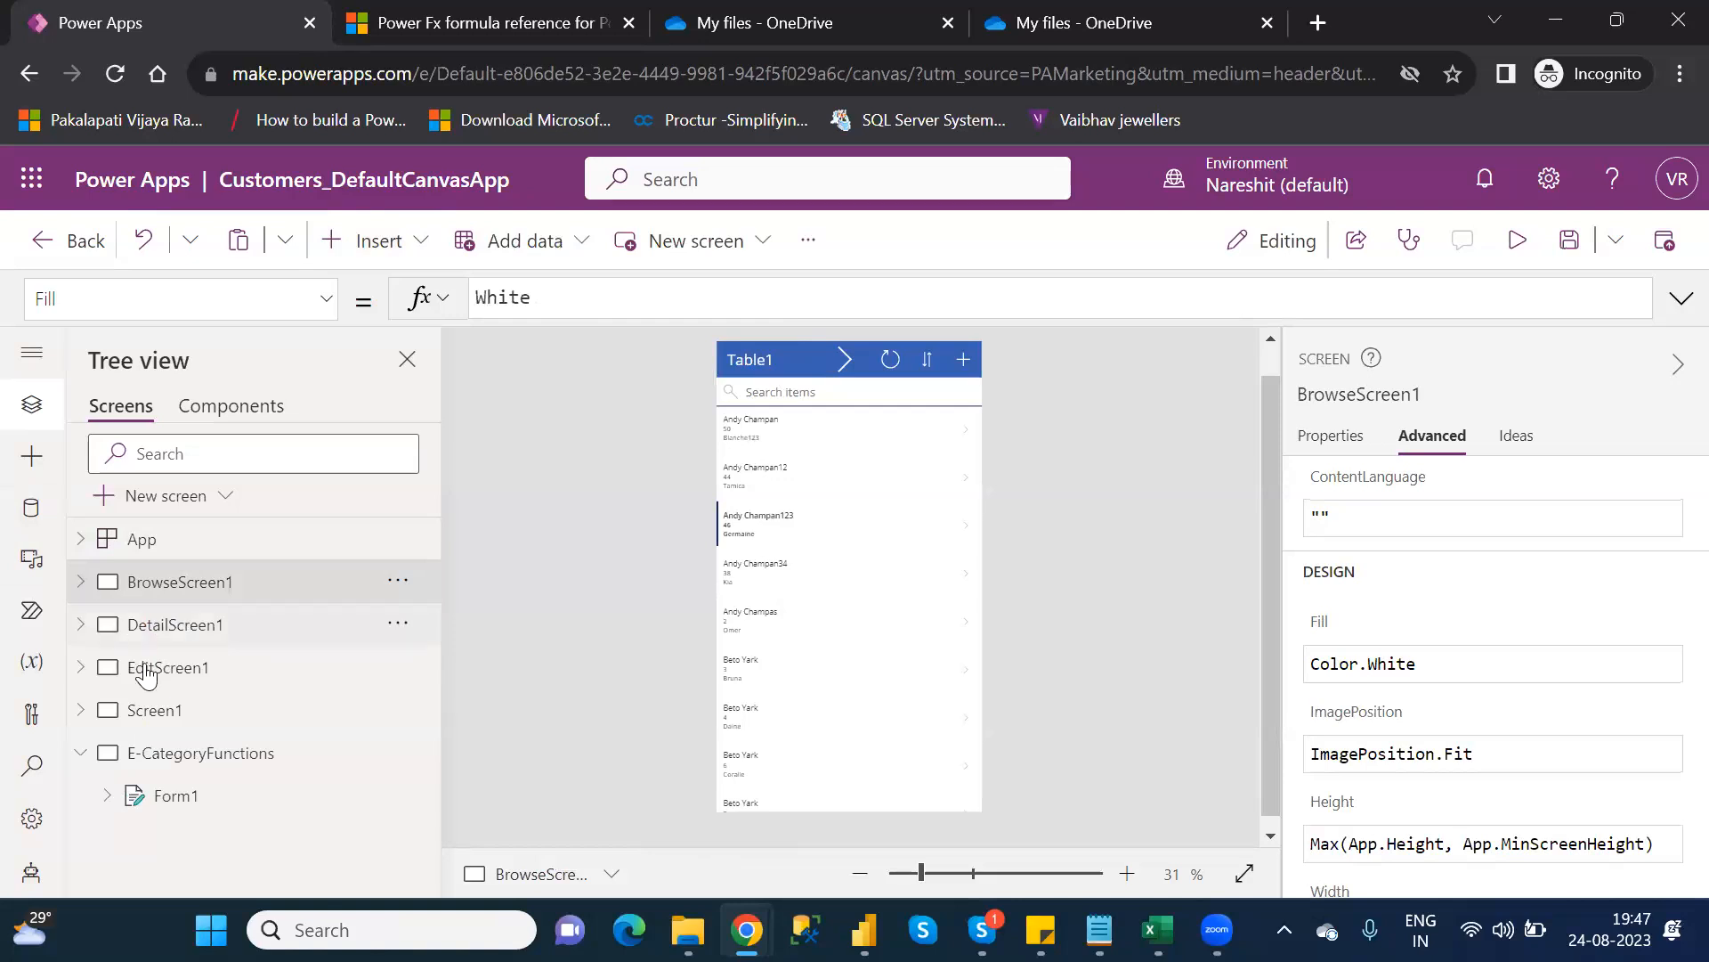
pyautogui.click(193, 676)
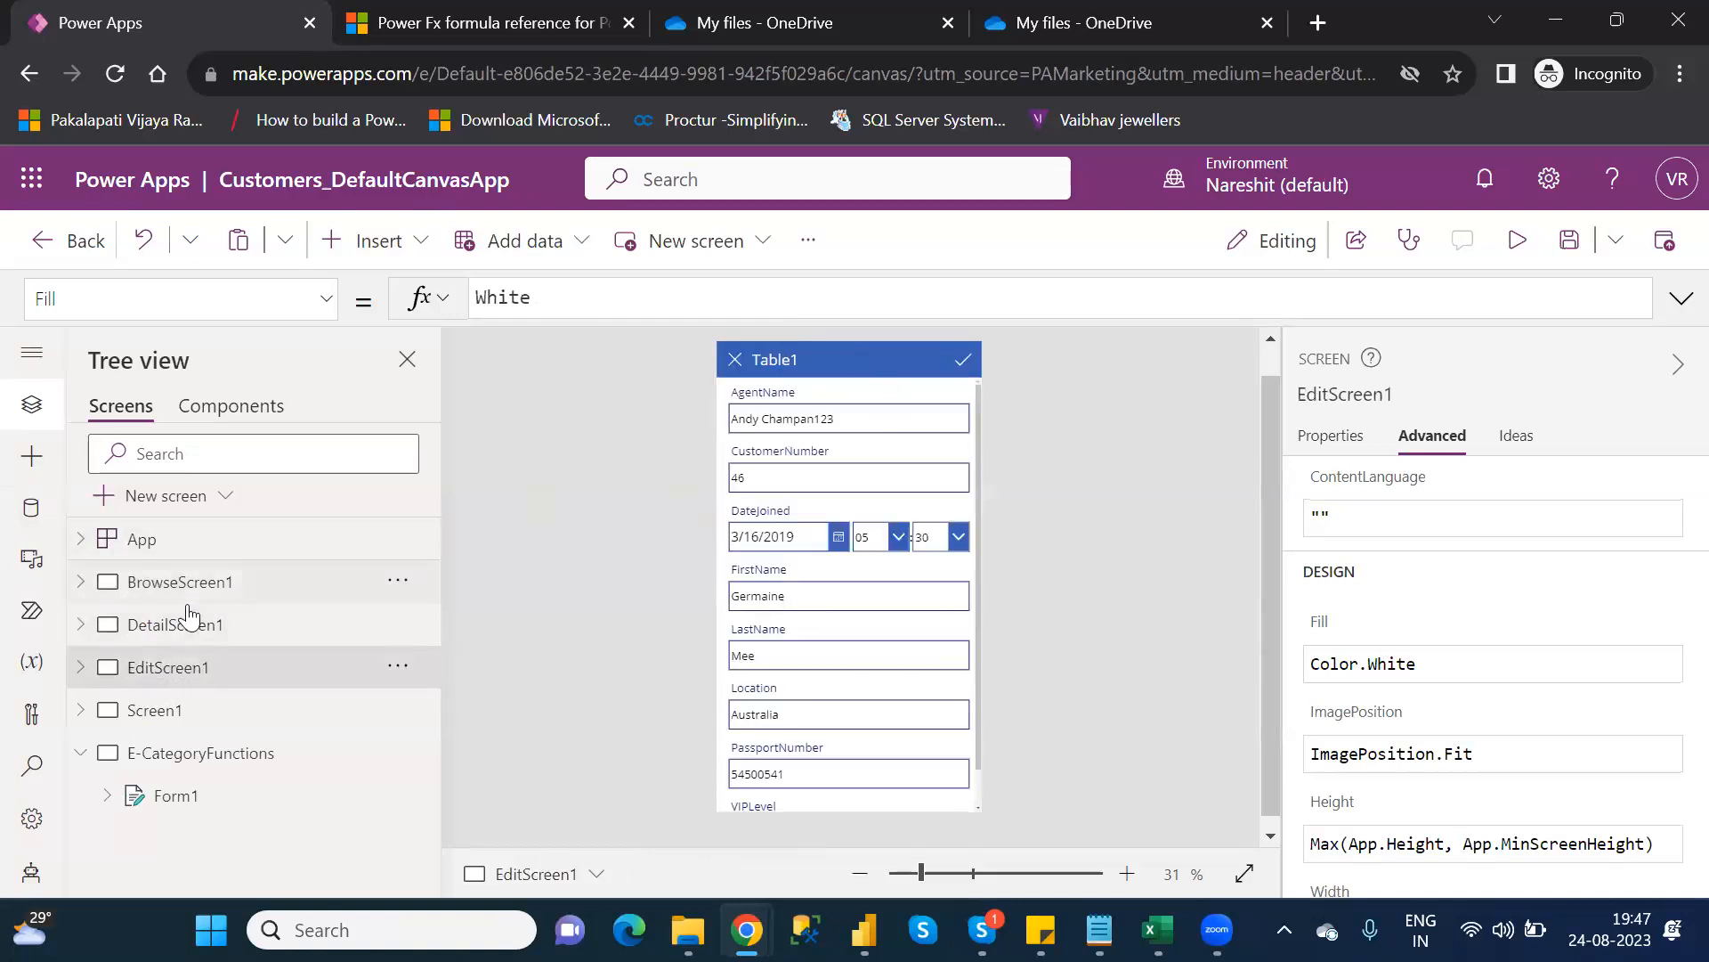
pyautogui.click(174, 626)
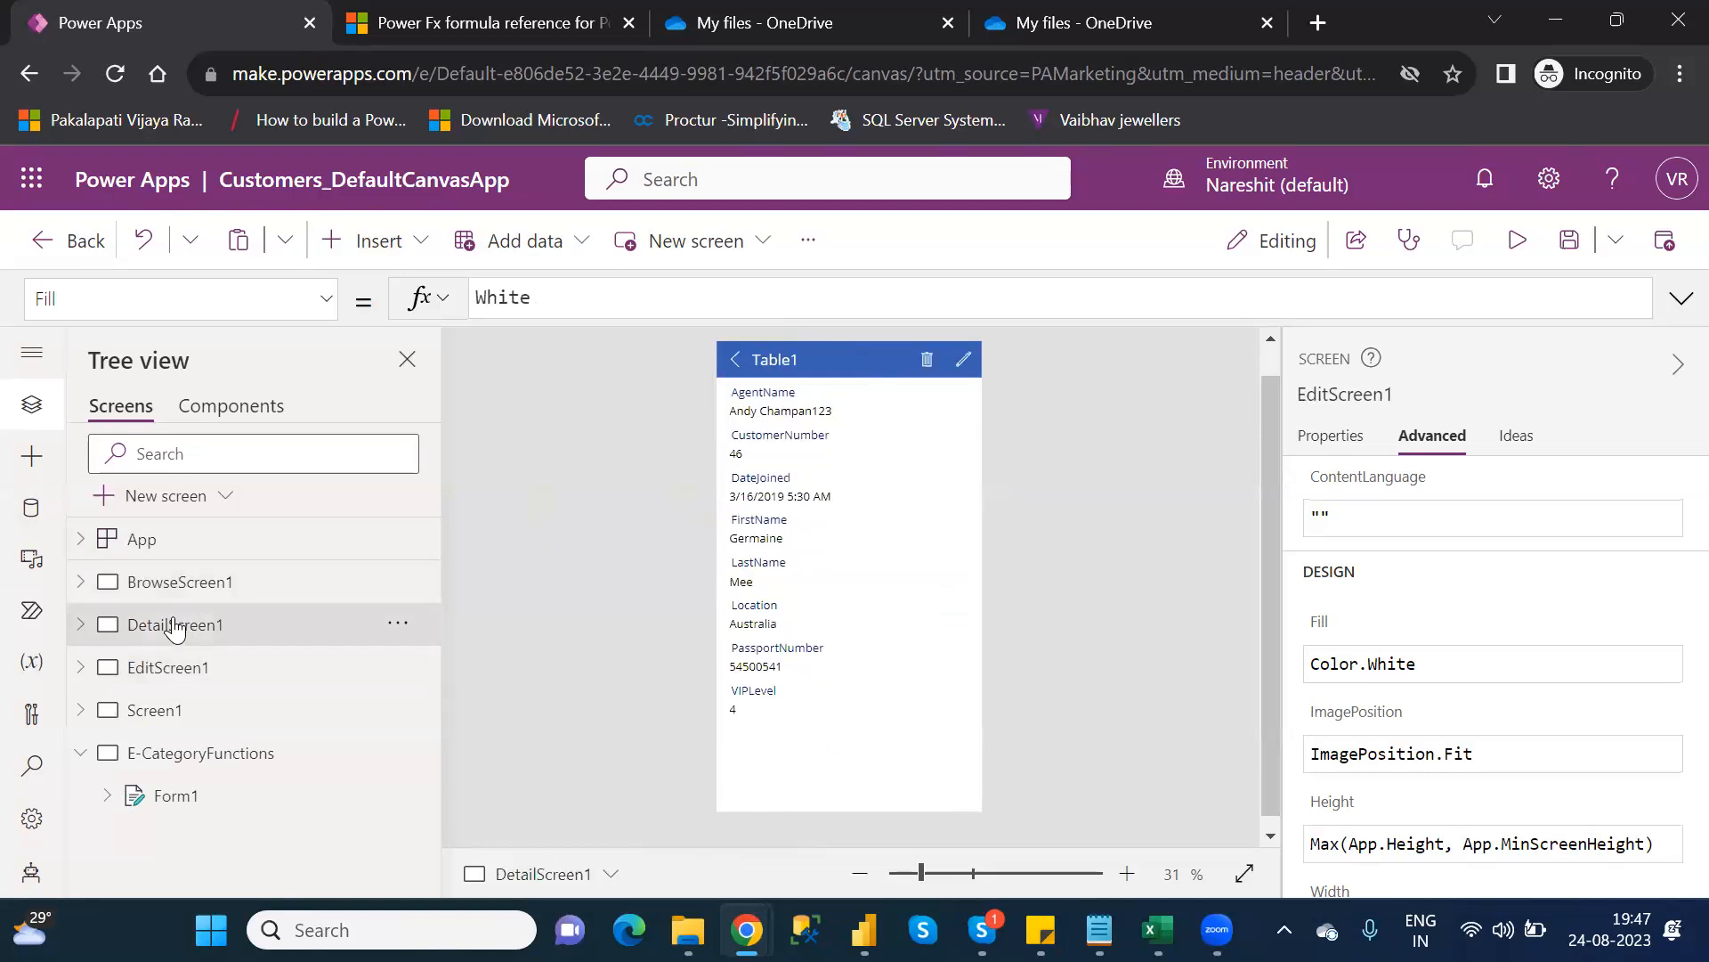
pyautogui.click(966, 360)
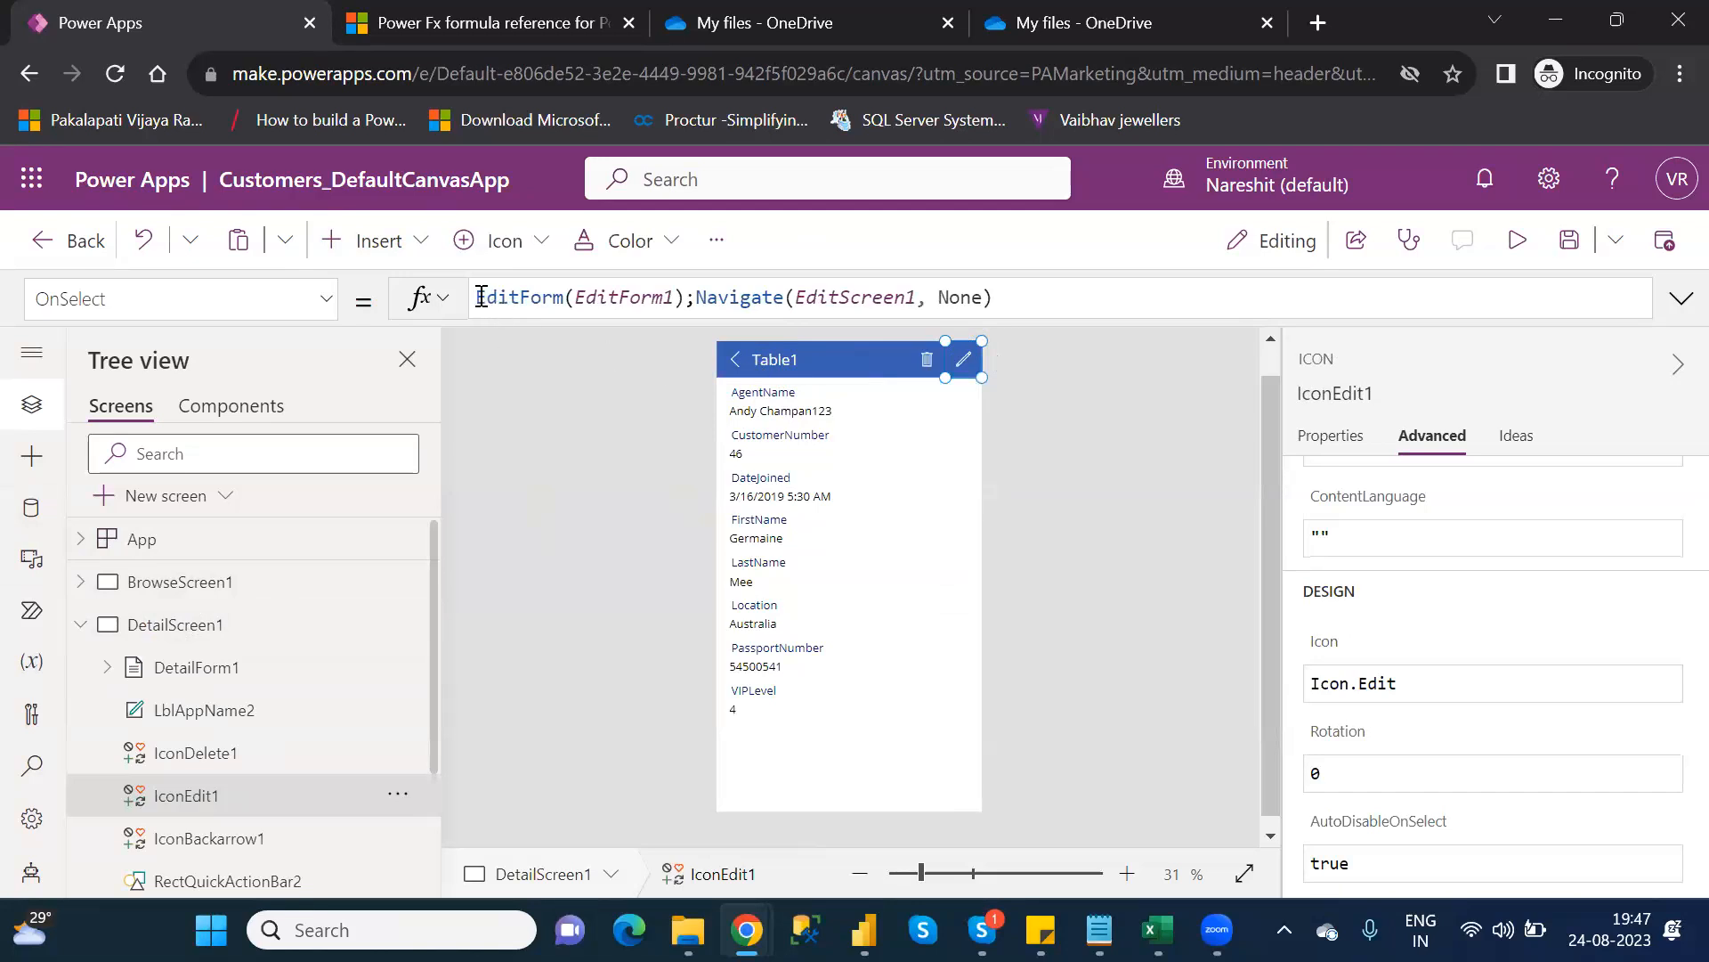
pyautogui.moveTo(481, 297); pyautogui.dragTo(688, 297)
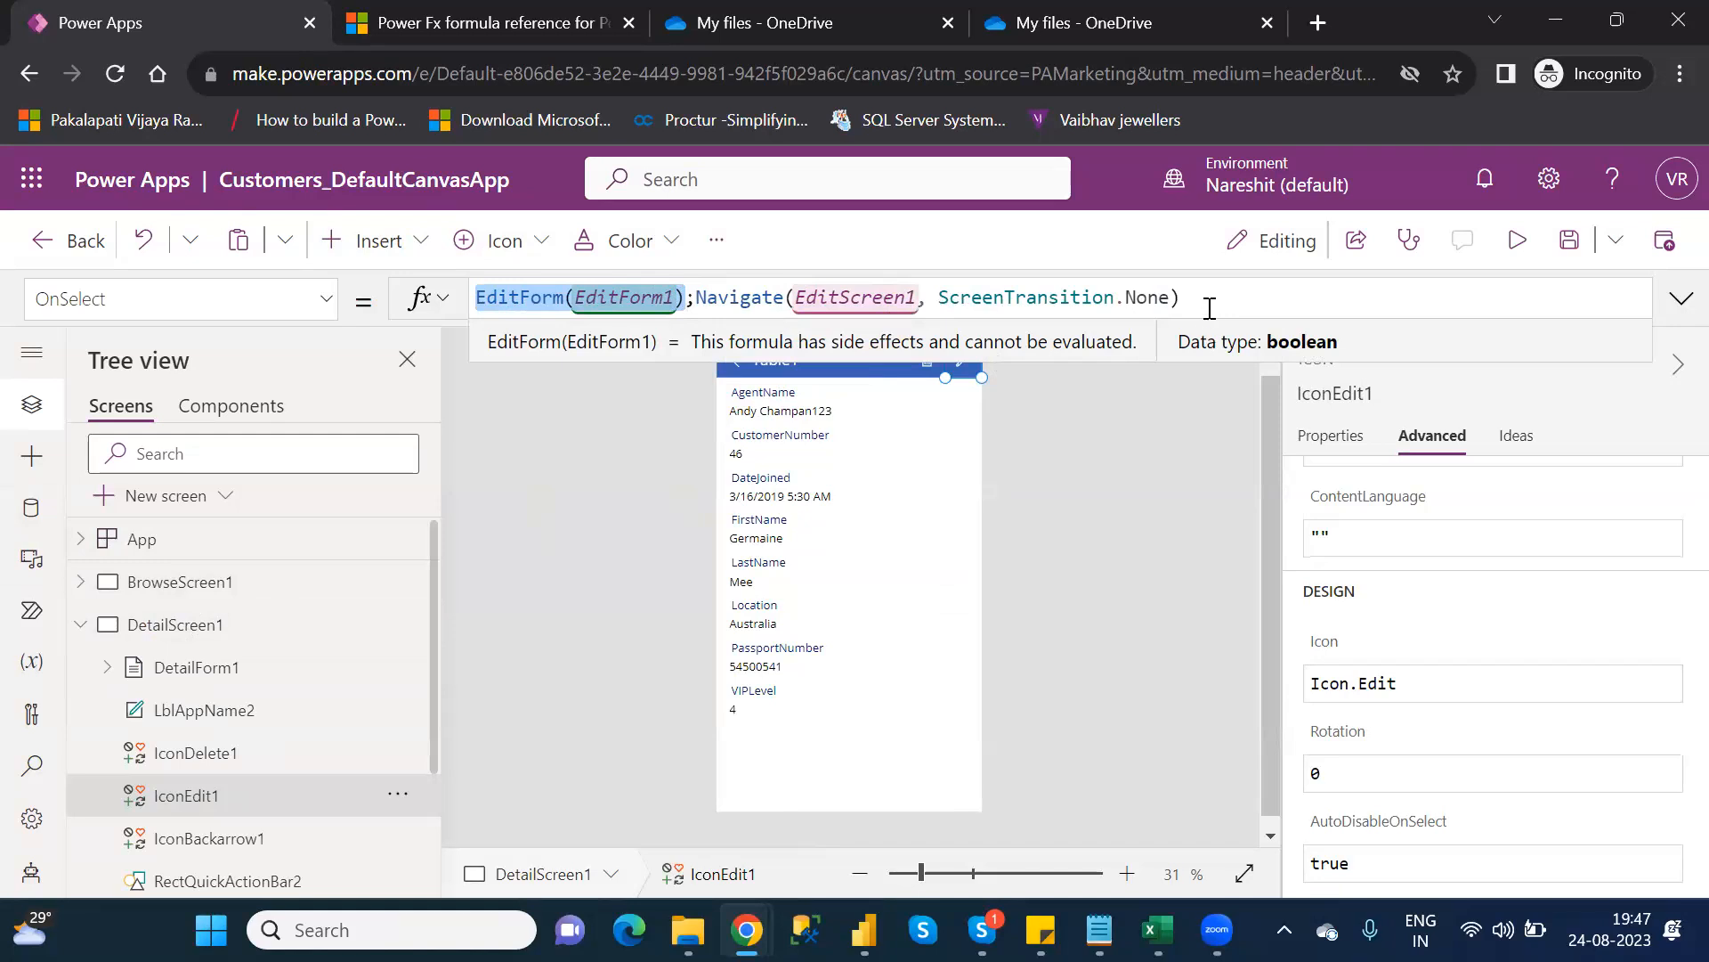
pyautogui.press('End')
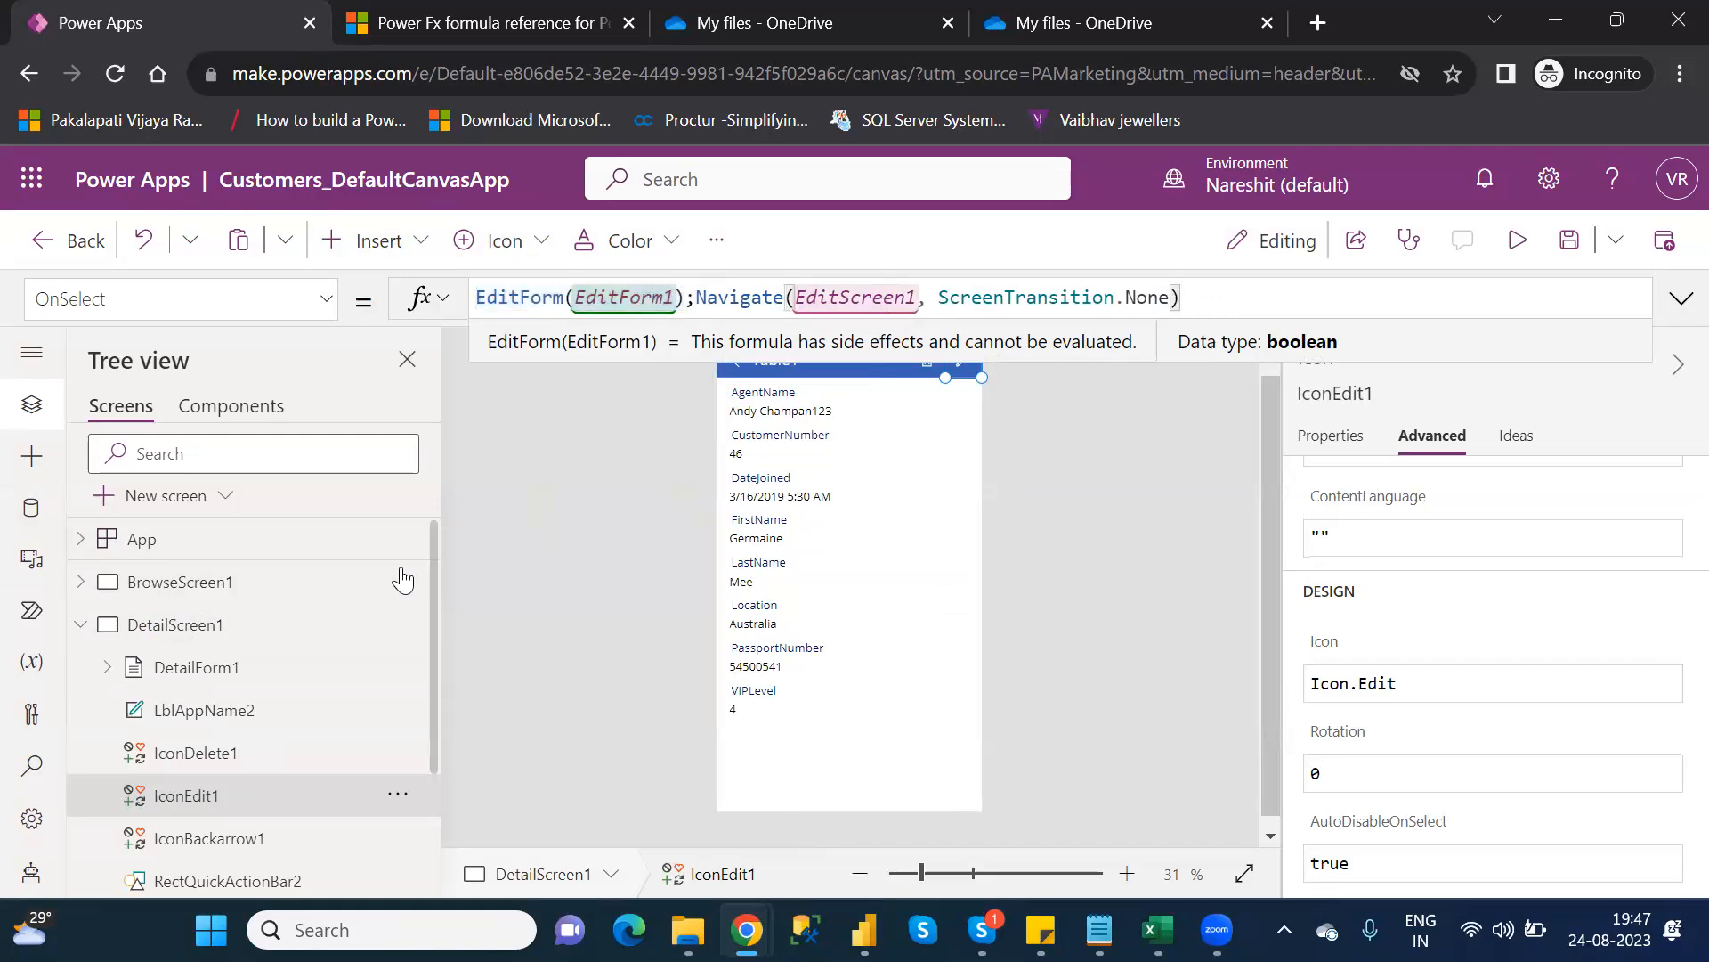
pyautogui.click(92, 623)
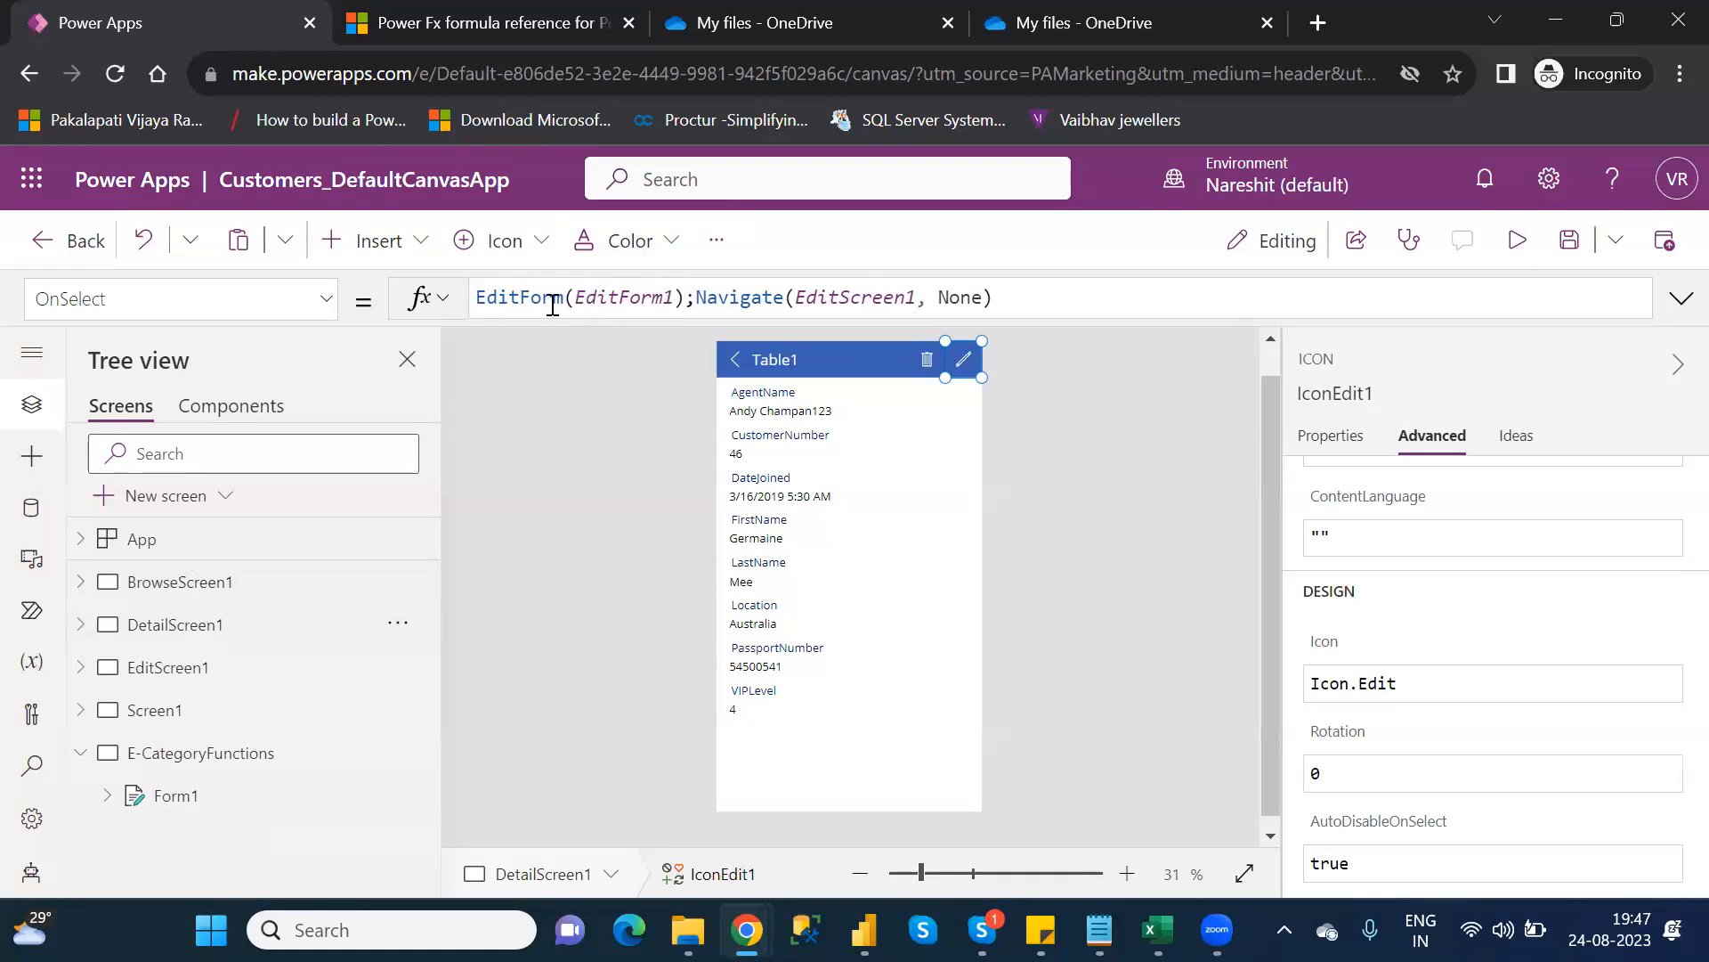
# Expand EditScreen1 and select EditForm1 to see DefaultMode FormMode.Edit and Item BrowseGallery1.Selected
pyautogui.click(82, 668)
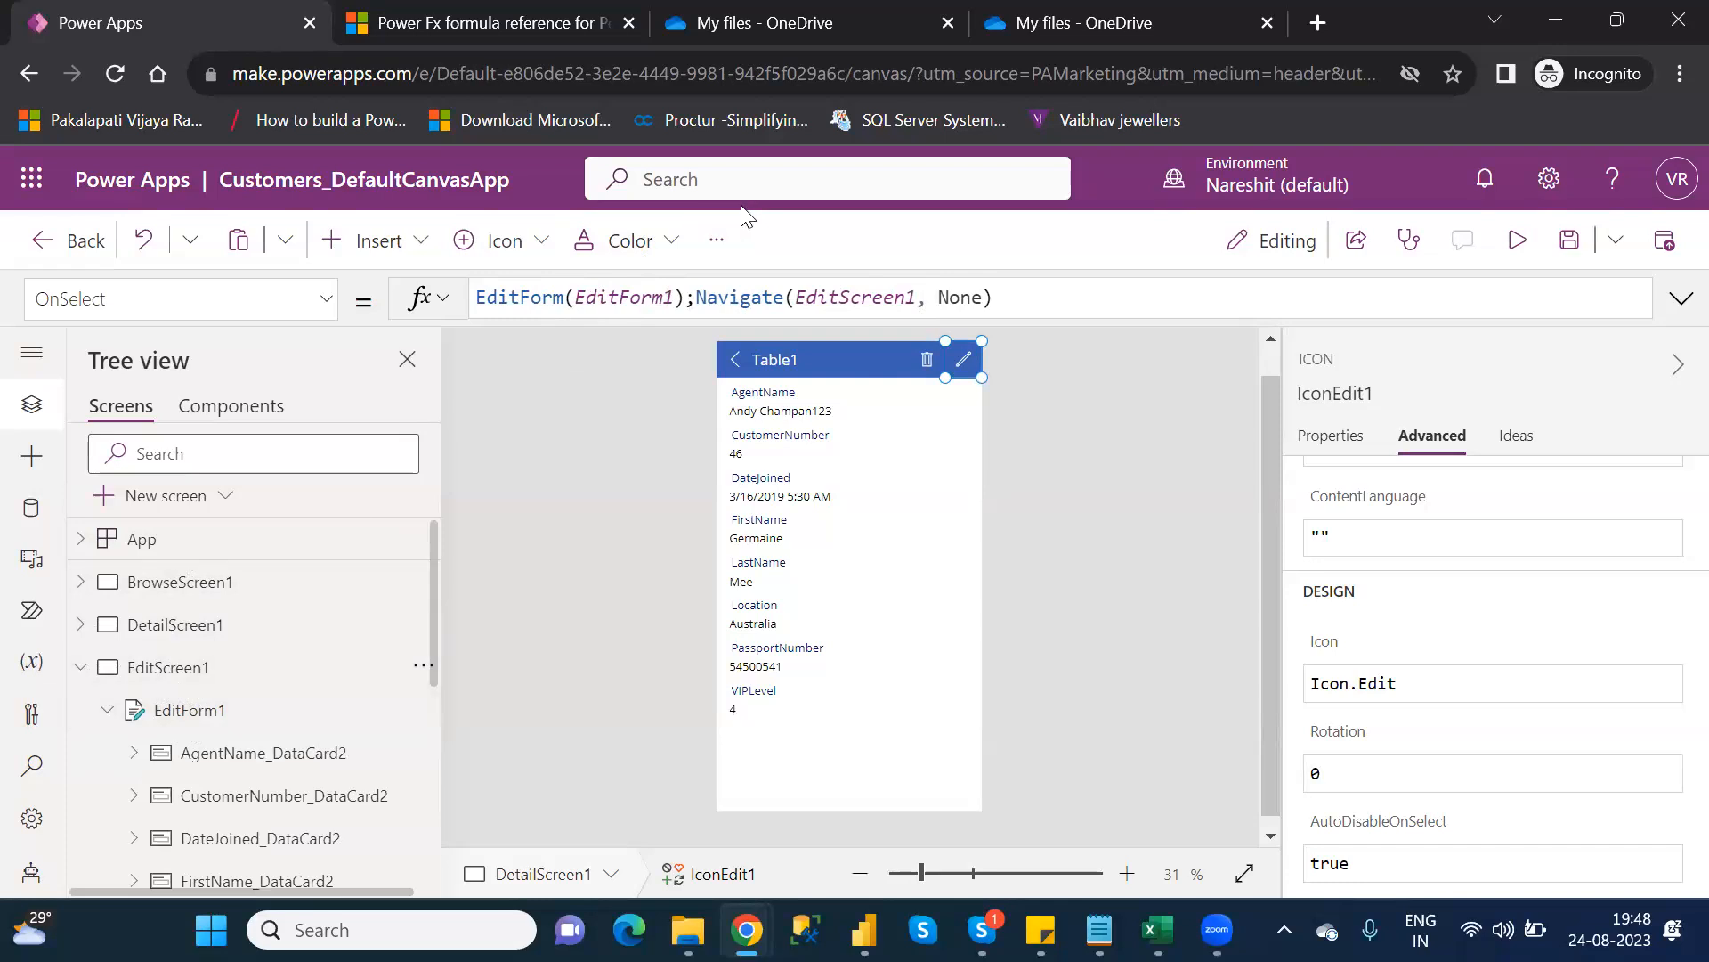
pyautogui.moveTo(688, 297); pyautogui.dragTo(1215, 299)
pyautogui.click(1215, 299)
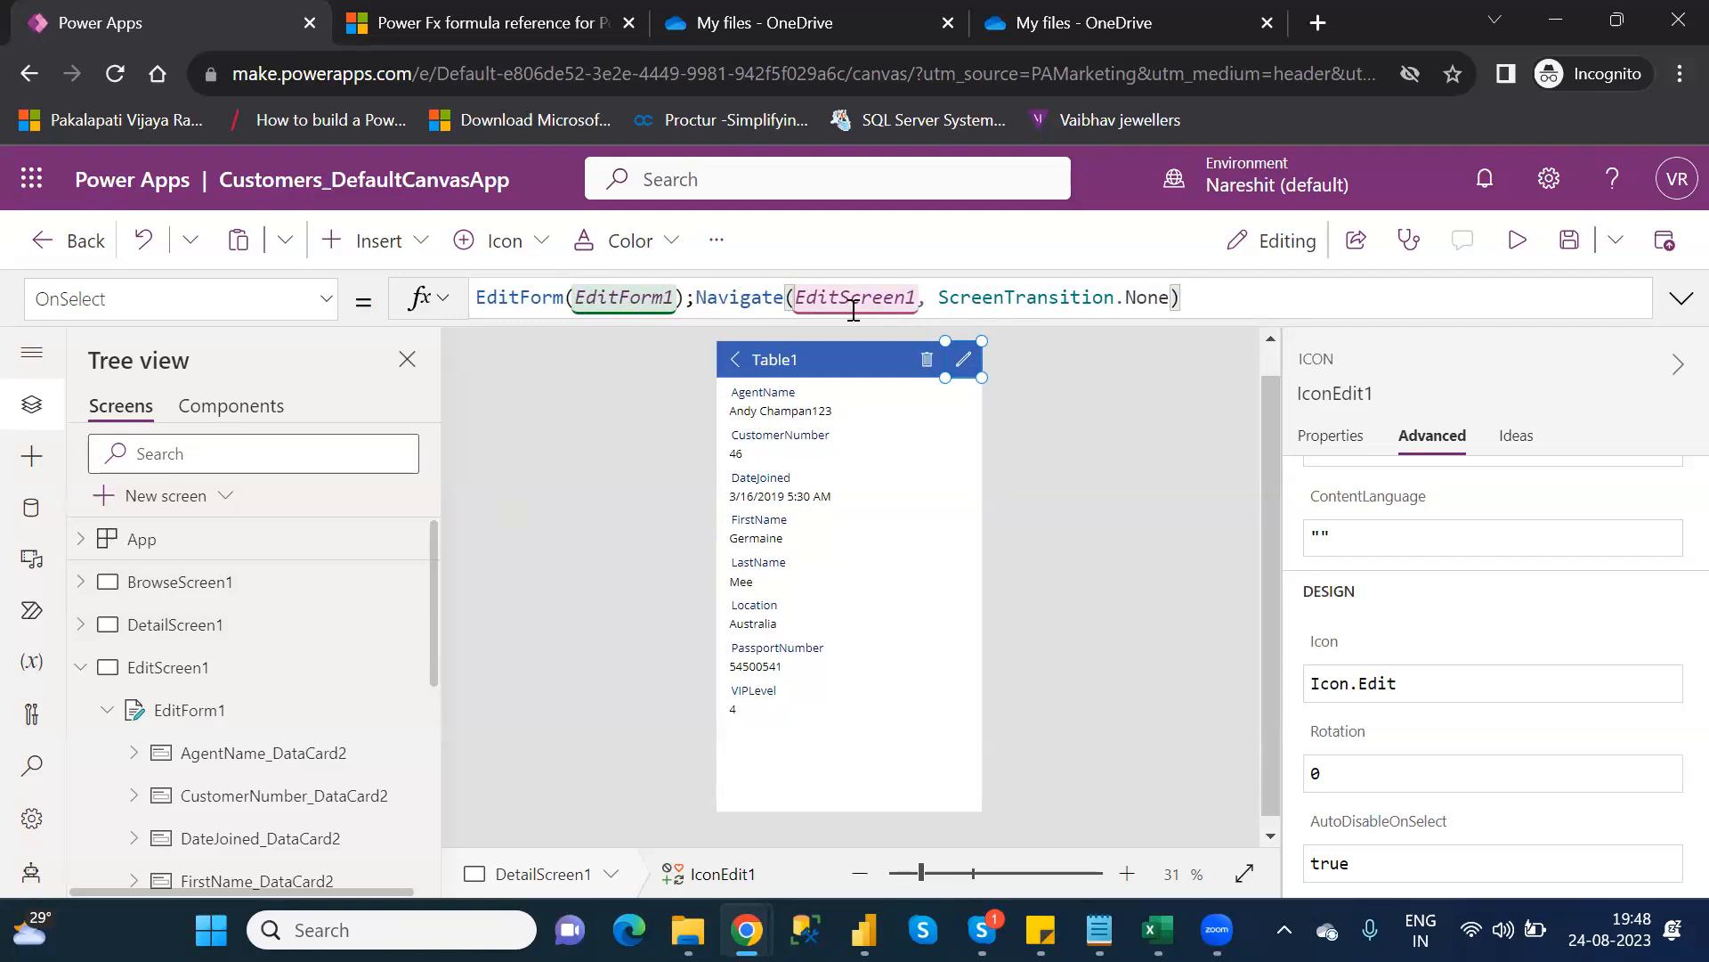
pyautogui.click(203, 706)
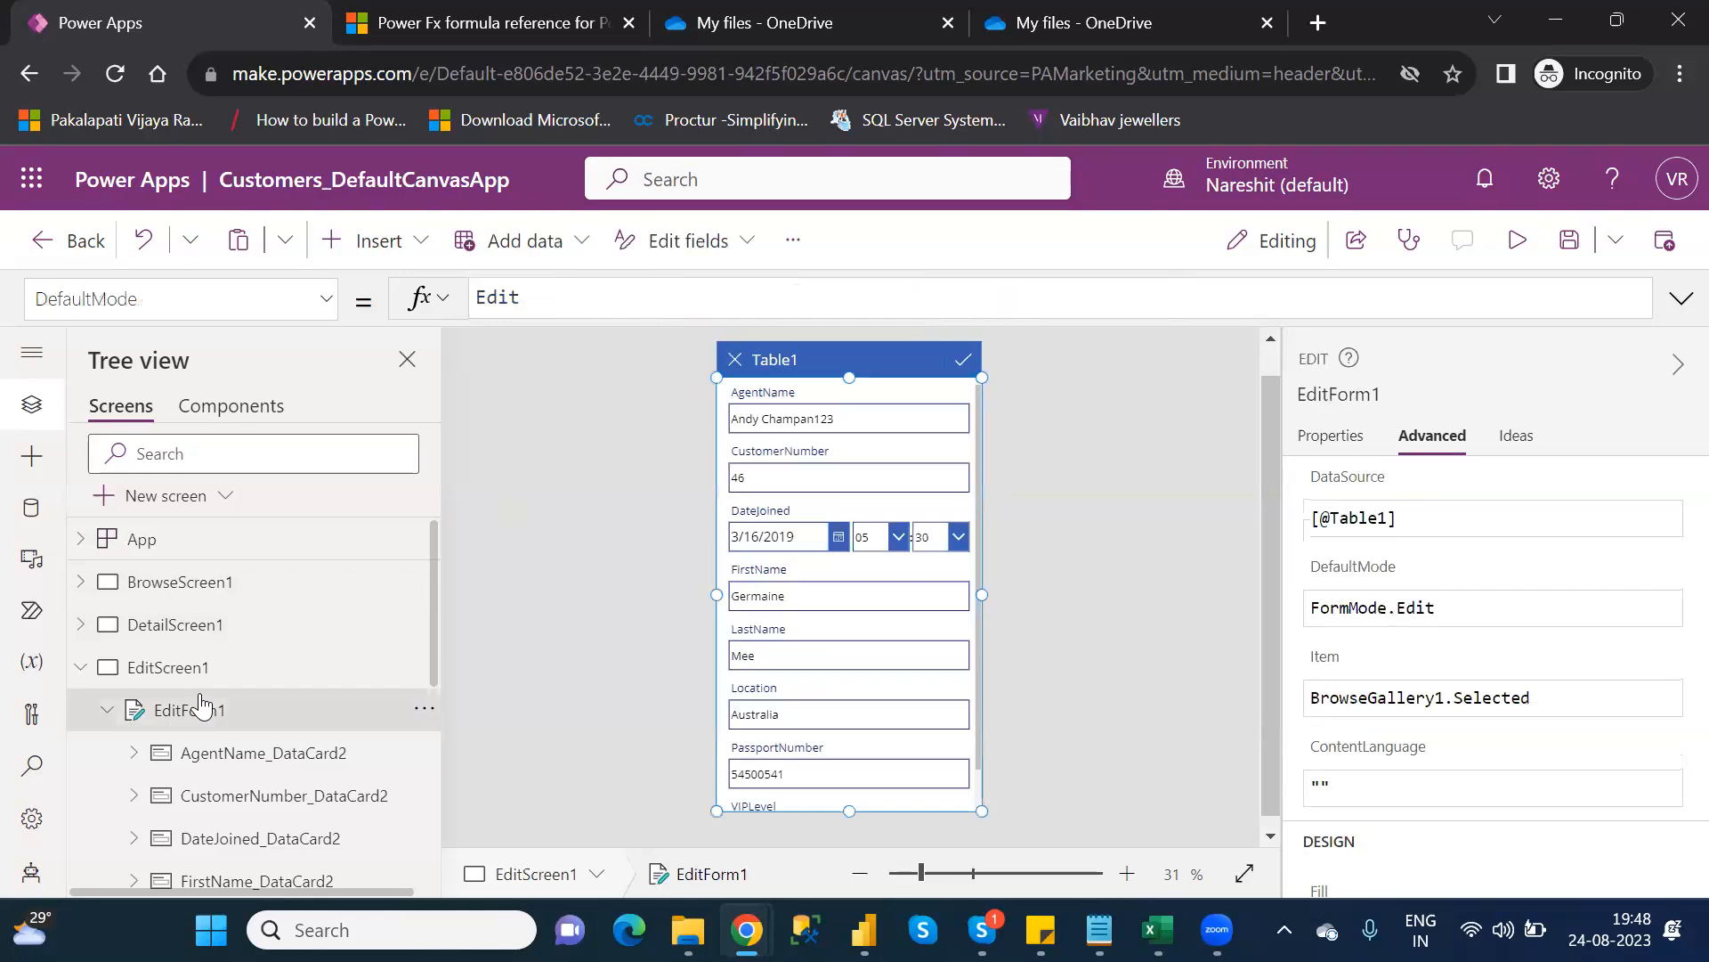
pyautogui.click(79, 669)
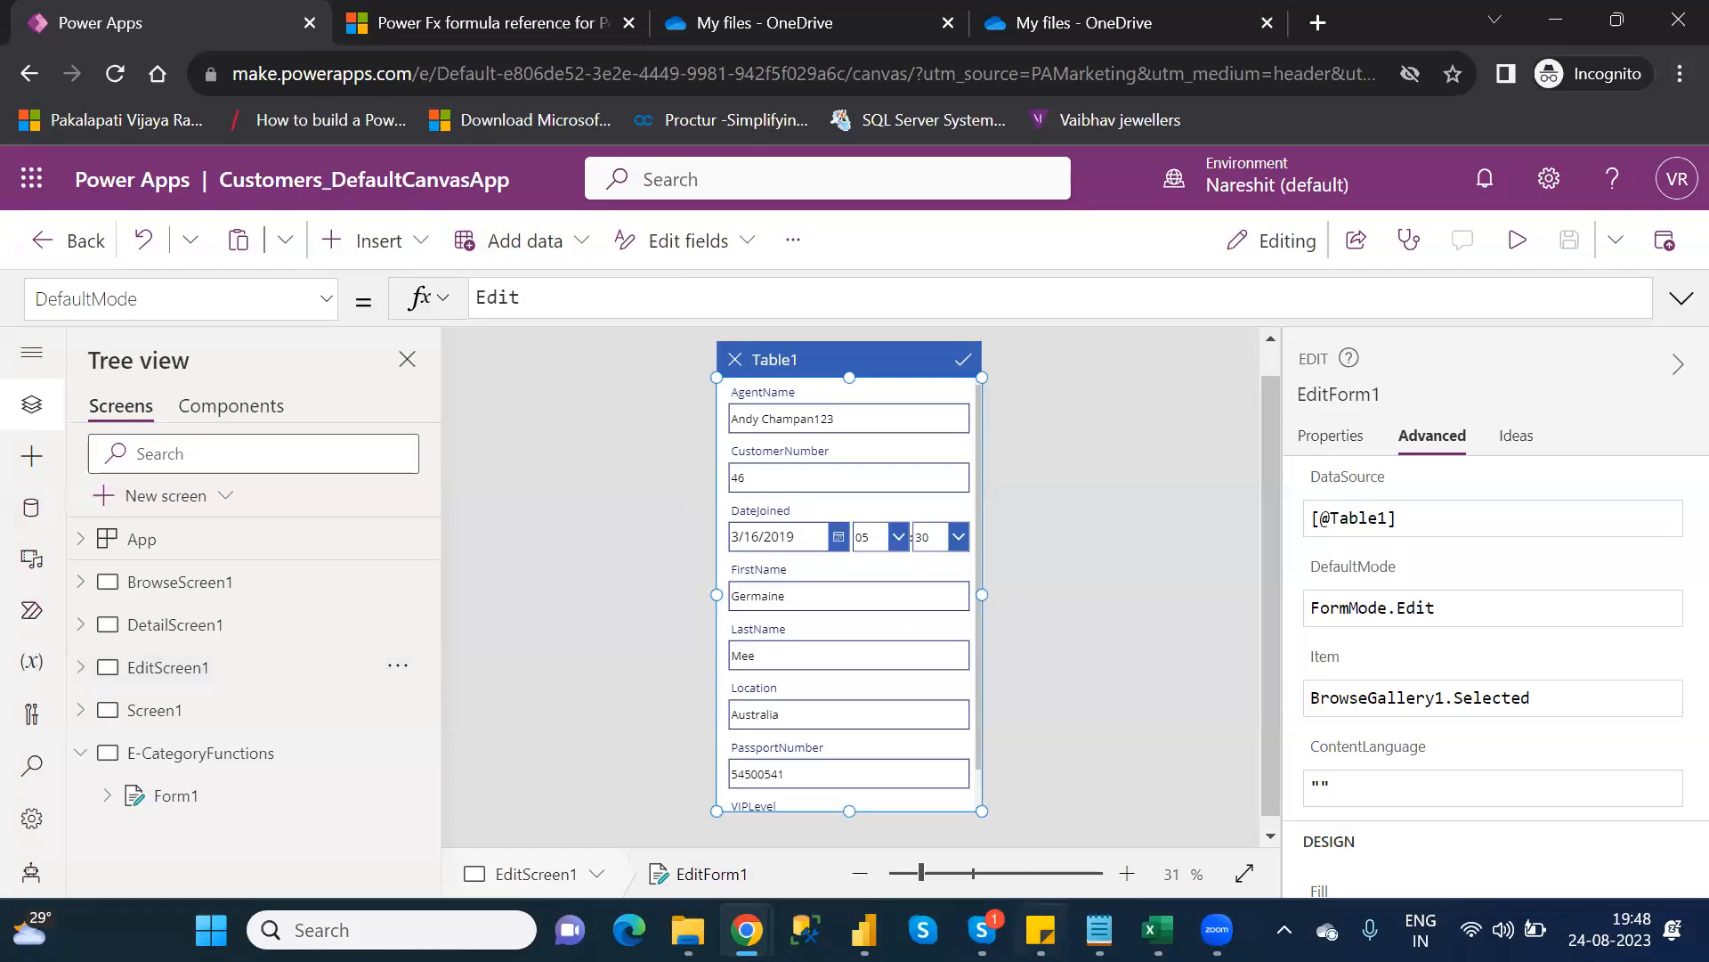
# Look up EndsWith in the Category_Wise_Functions Notepad notes, then return to Screen1 in Power Apps
pyautogui.moveTo(1099, 929)
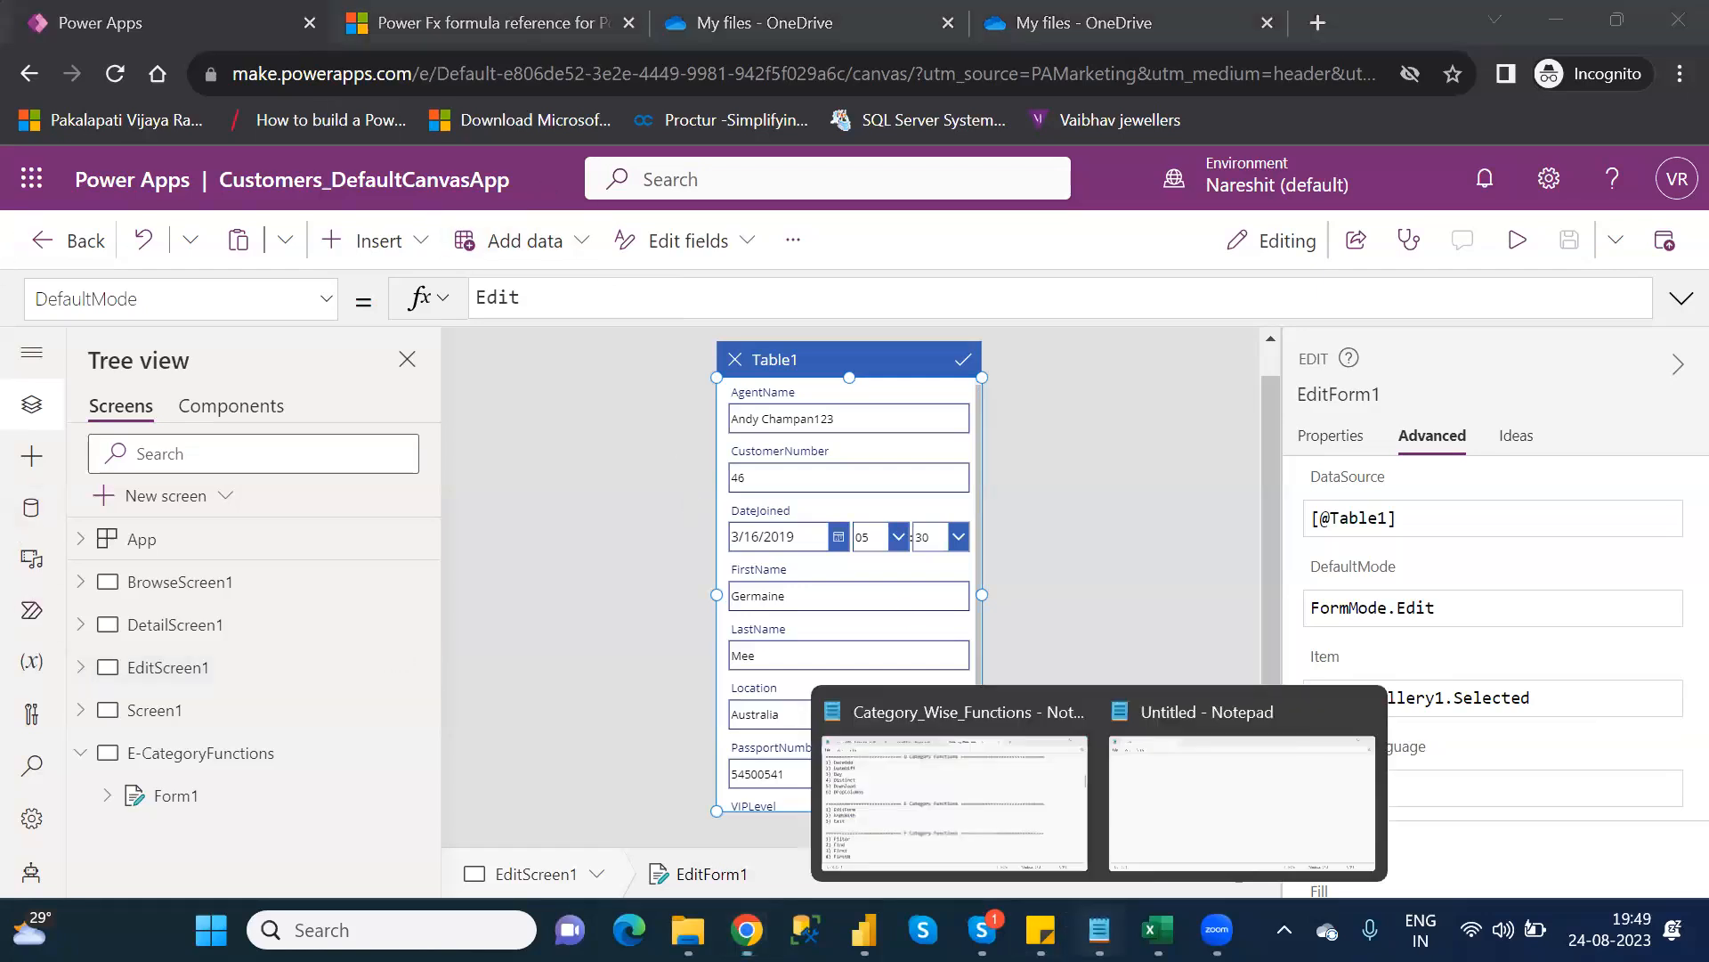
pyautogui.click(990, 796)
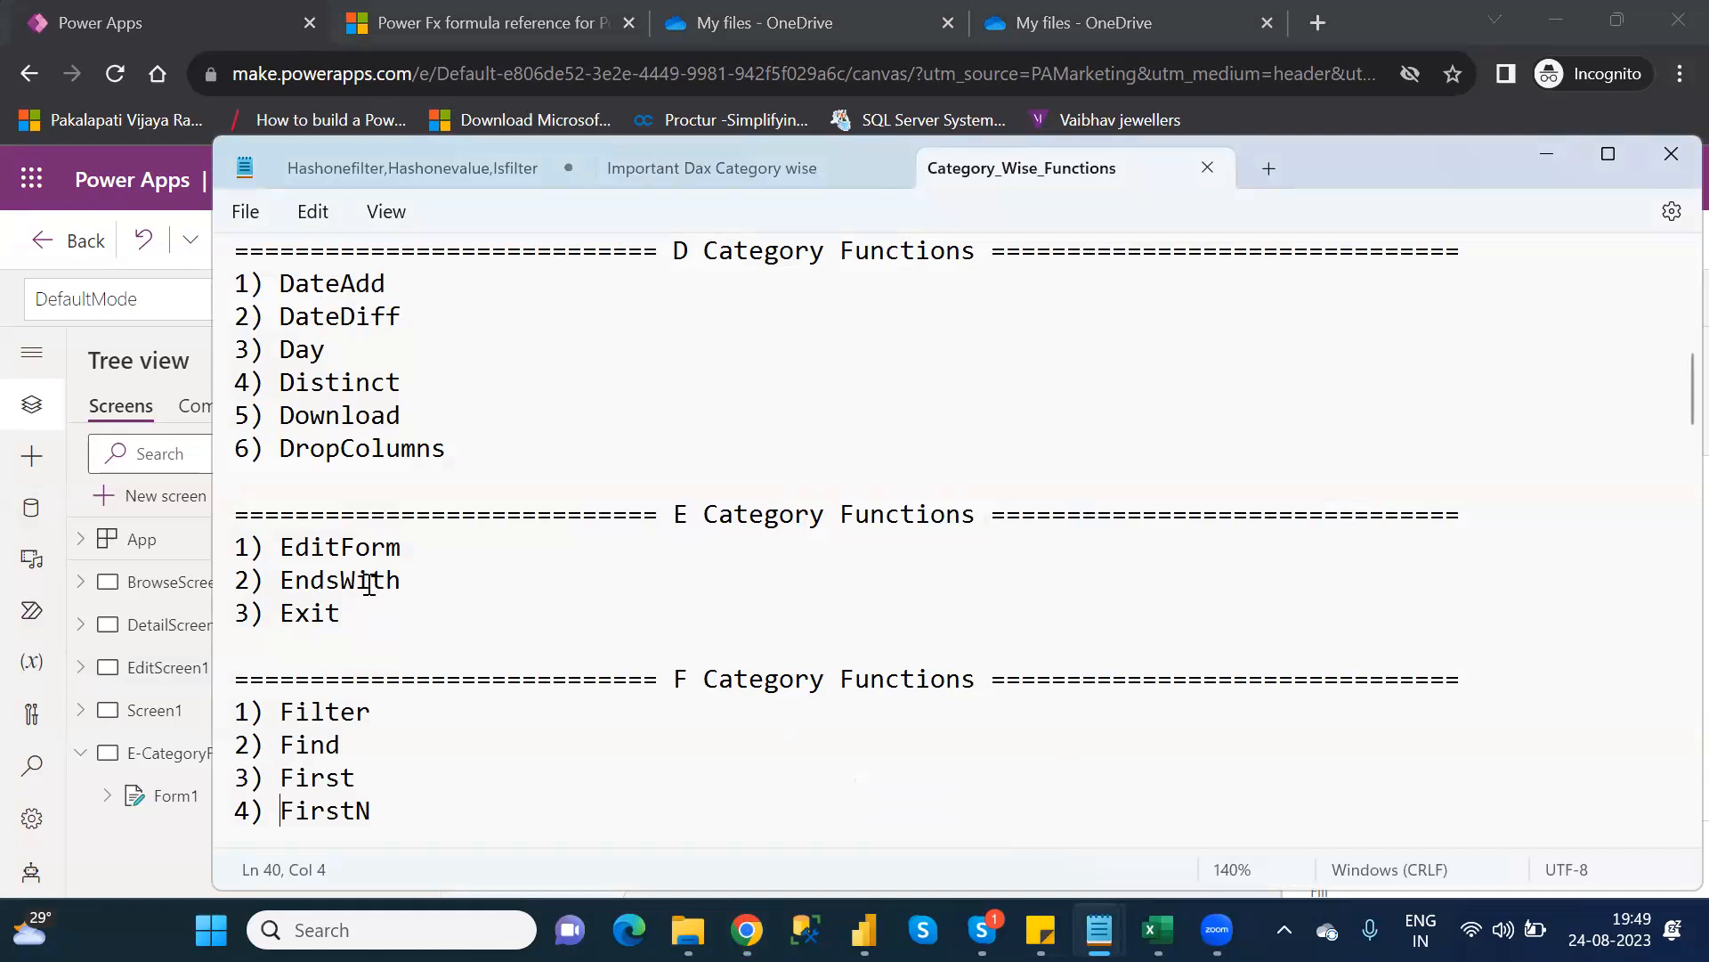
pyautogui.doubleClick(367, 581)
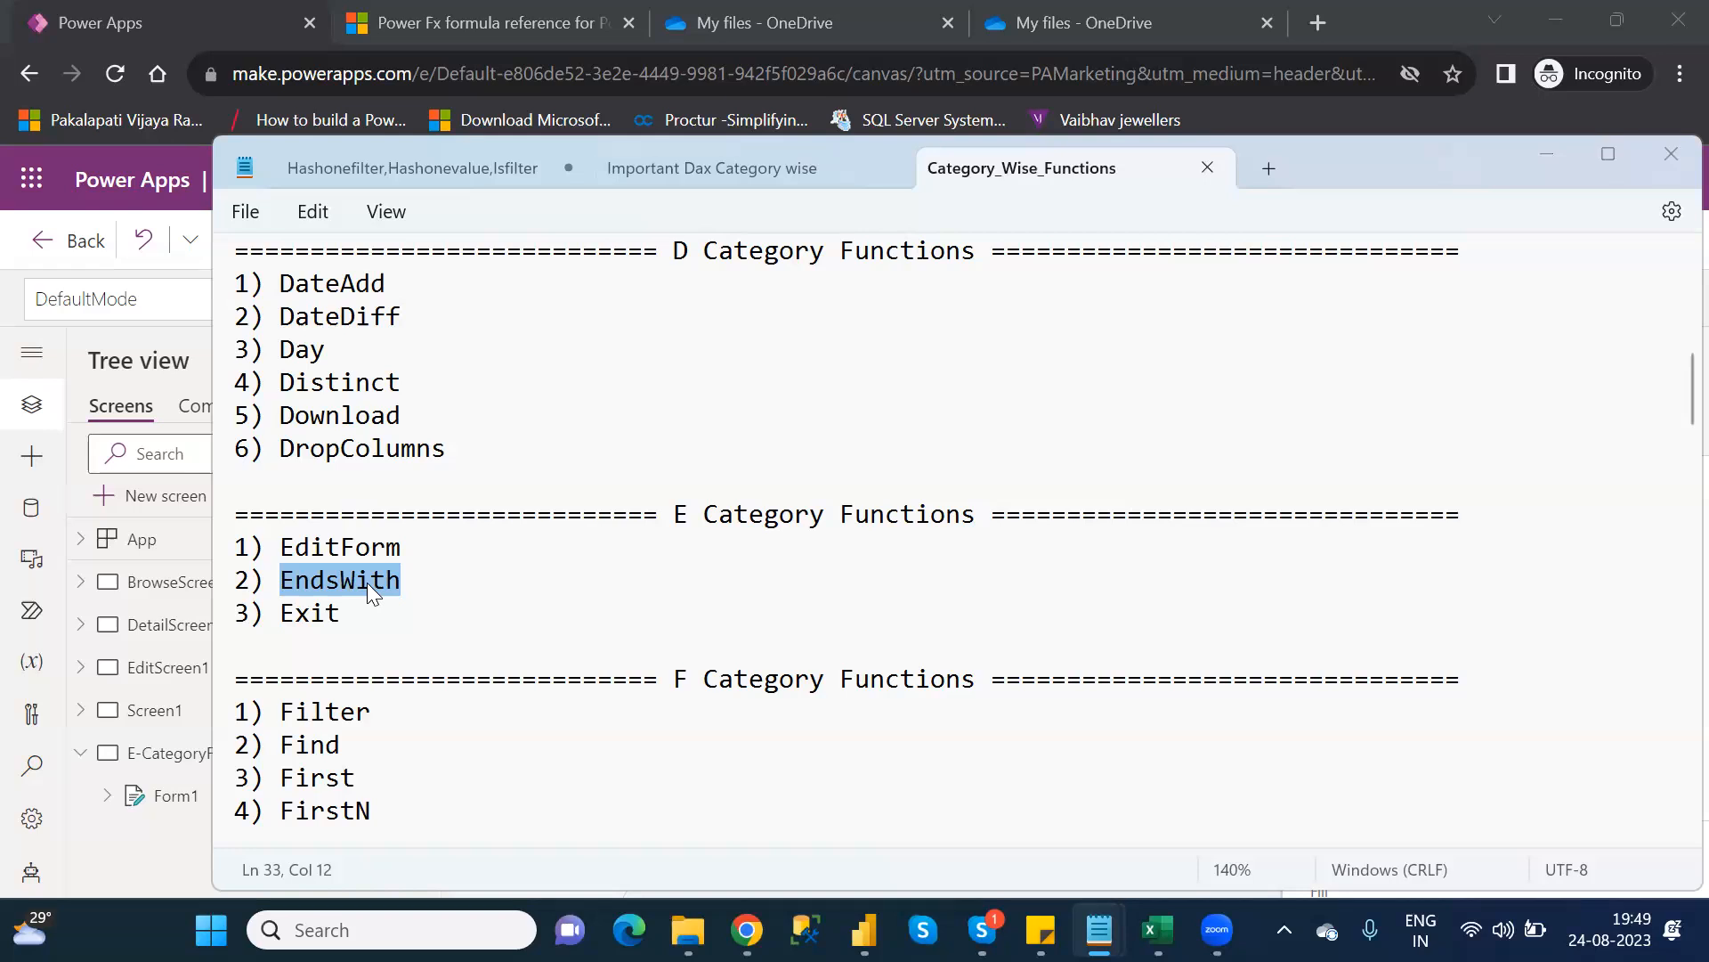
pyautogui.hotkey('alt', 'Tab')
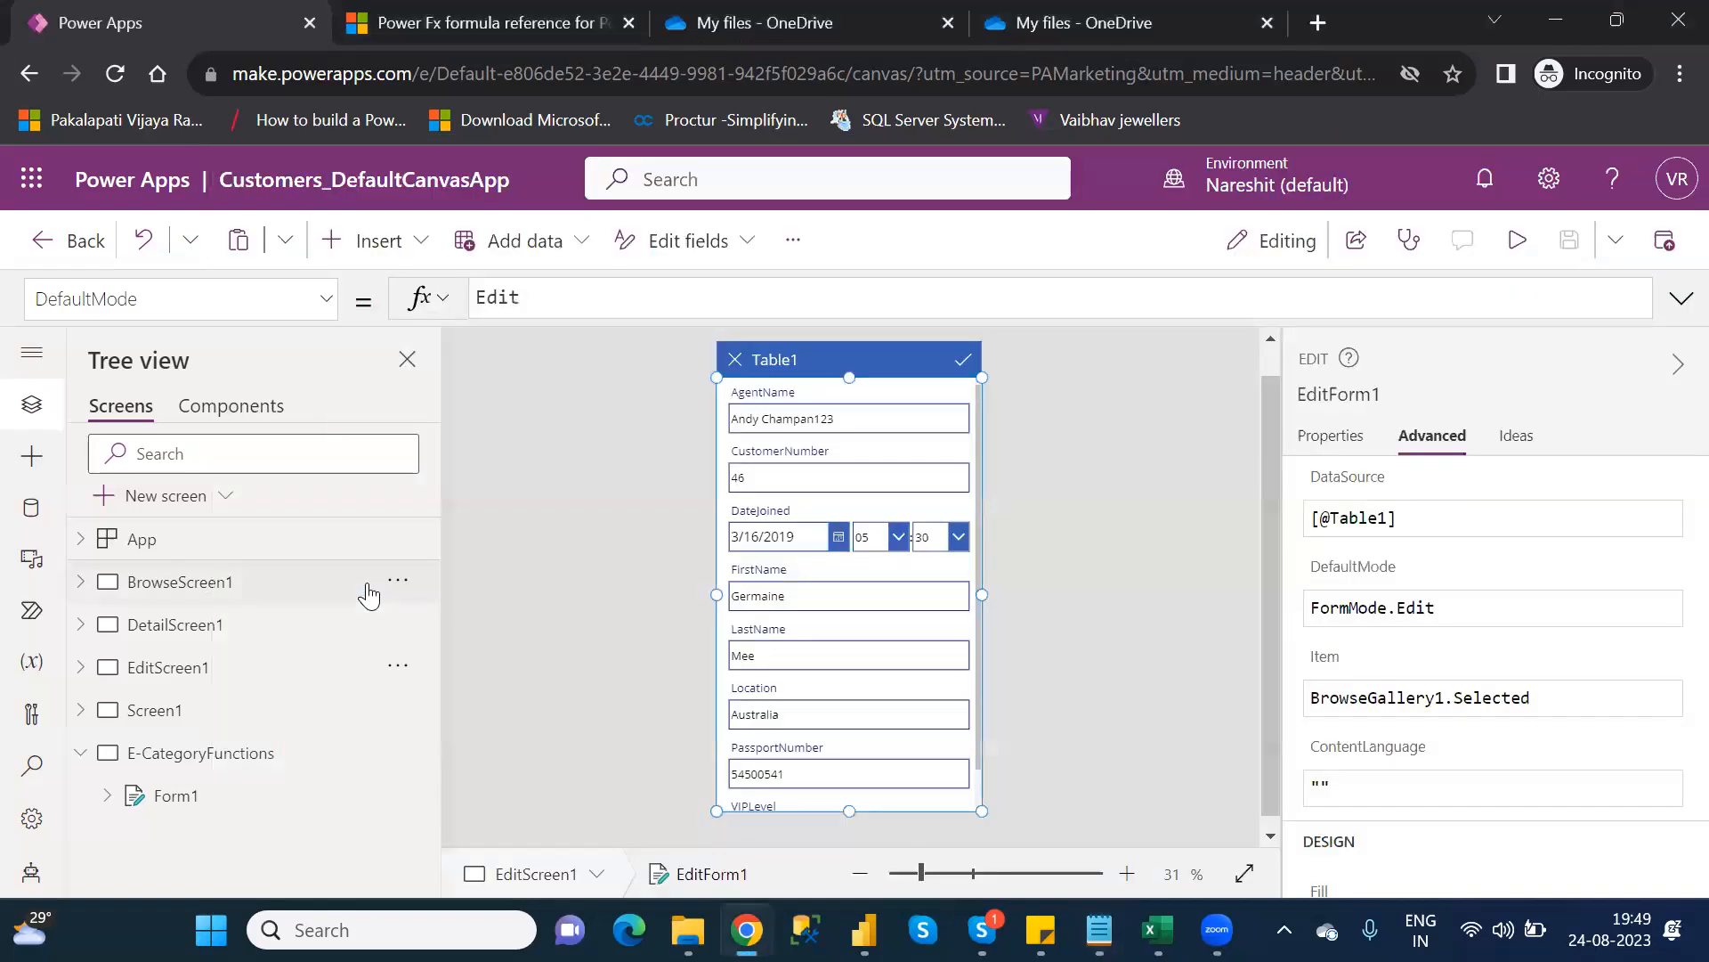
pyautogui.click(160, 712)
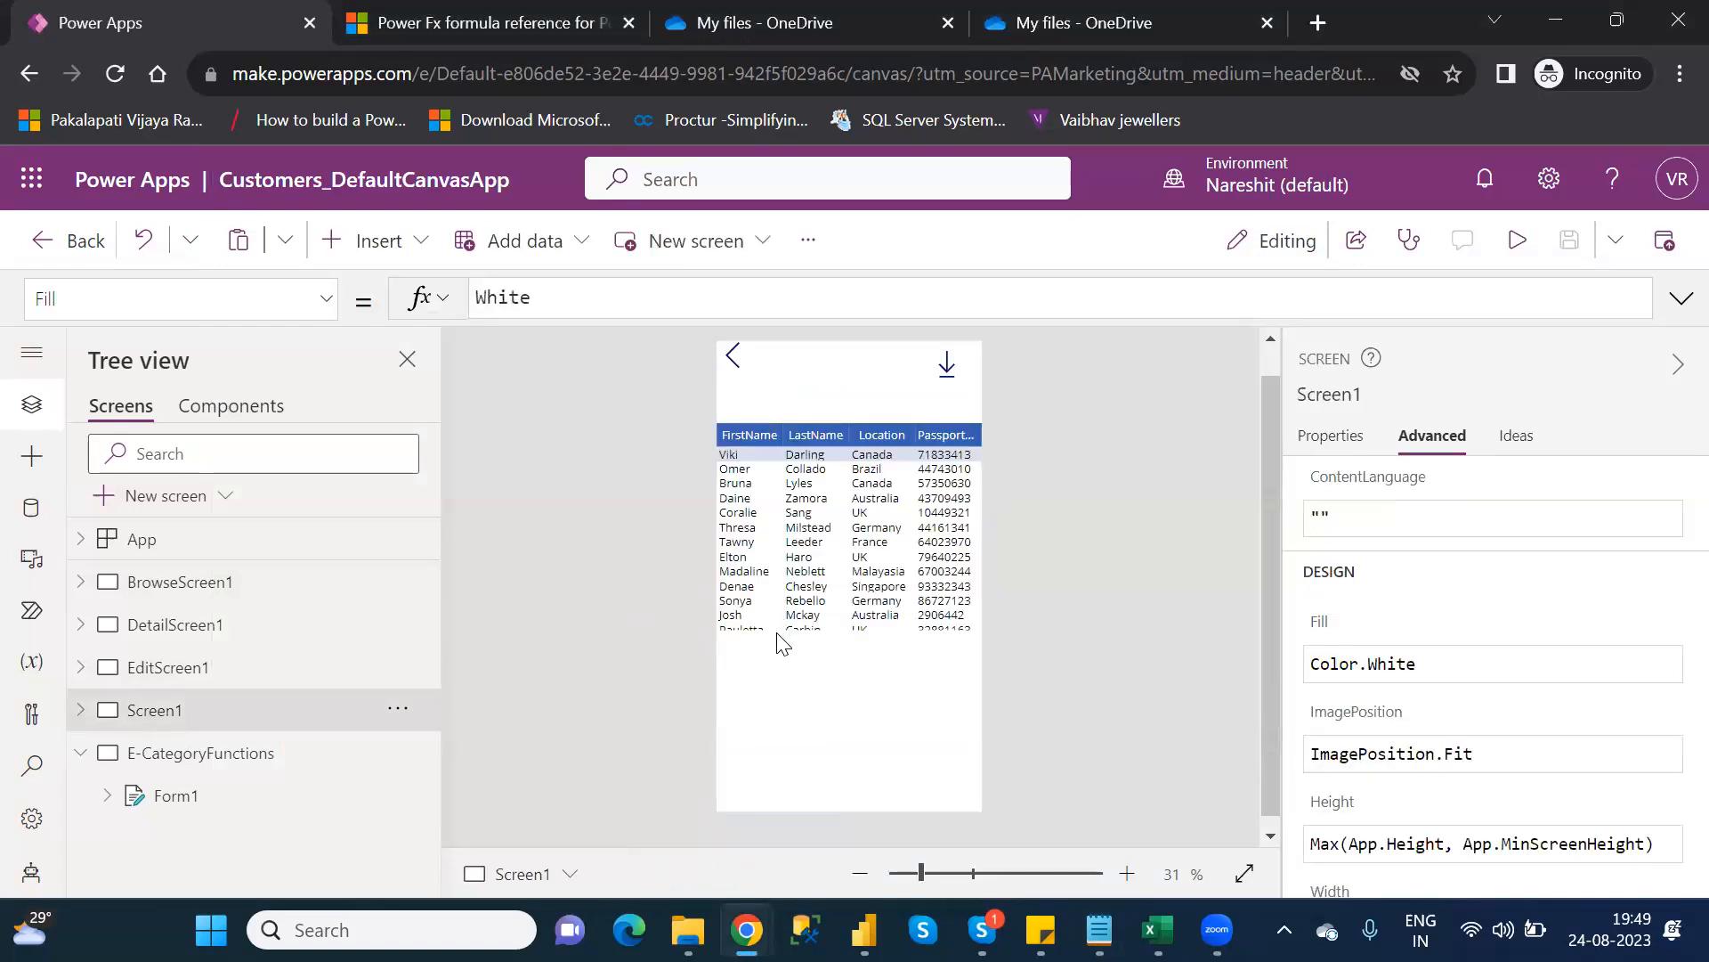
# Add a new blank screen, Screen3, after E-CategoryFunctions and zoom the canvas to 54%
pyautogui.click(80, 756)
pyautogui.click(181, 501)
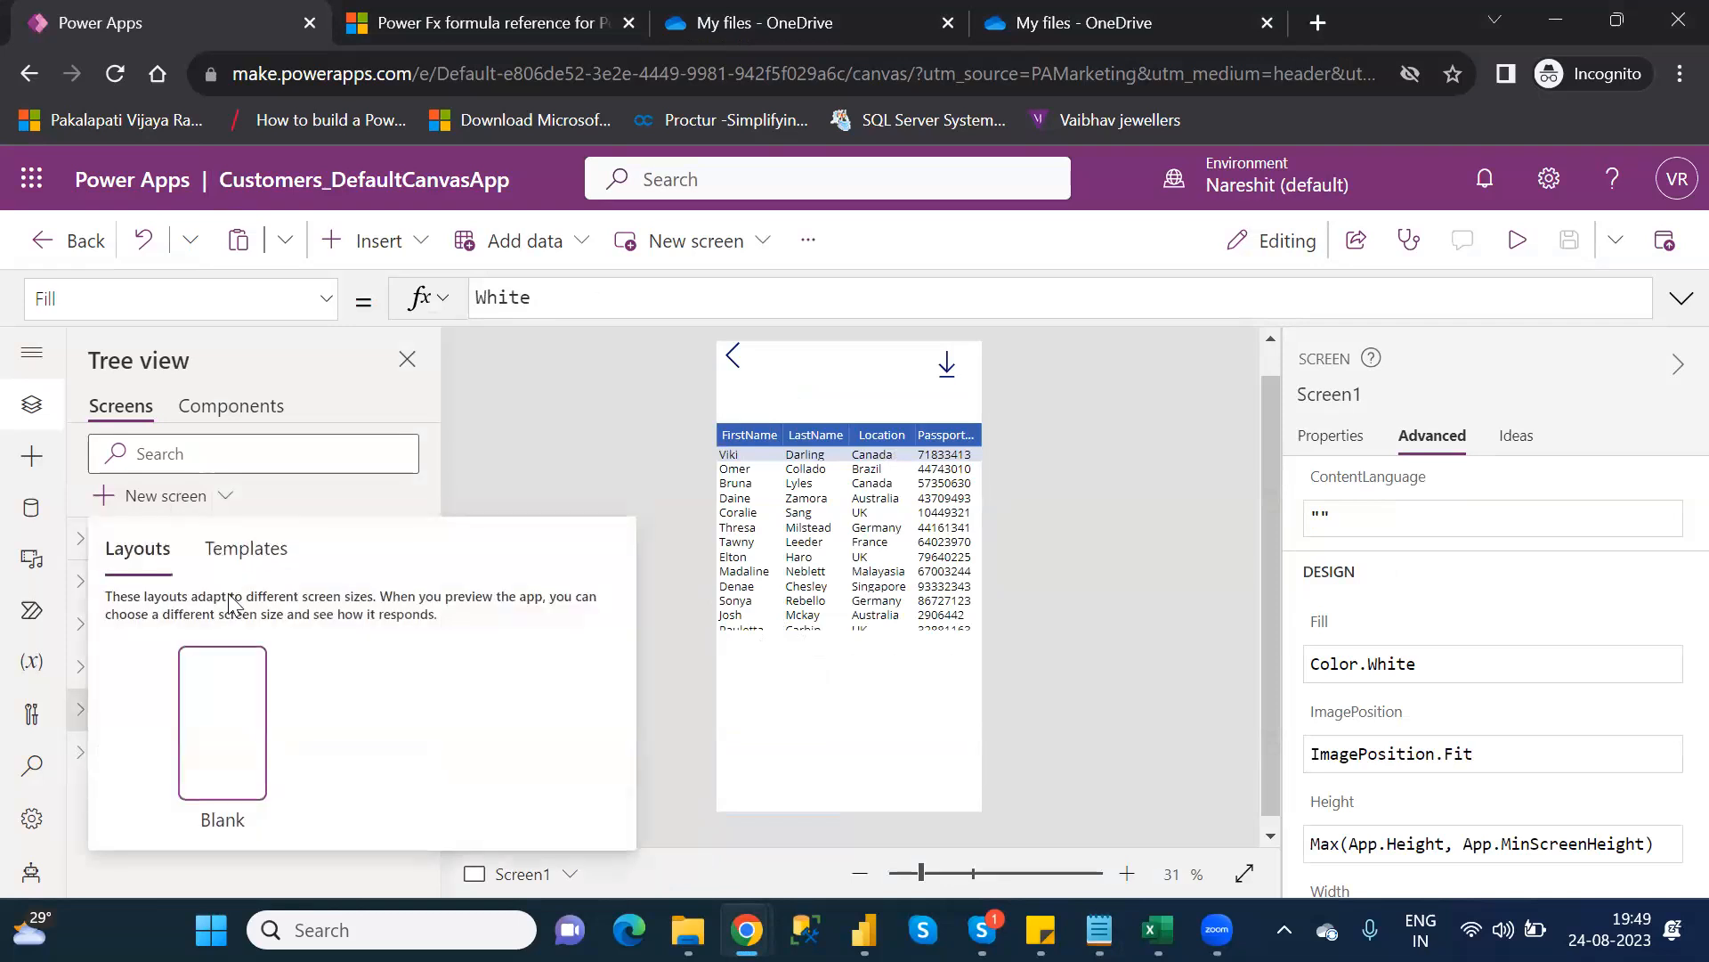
pyautogui.click(234, 713)
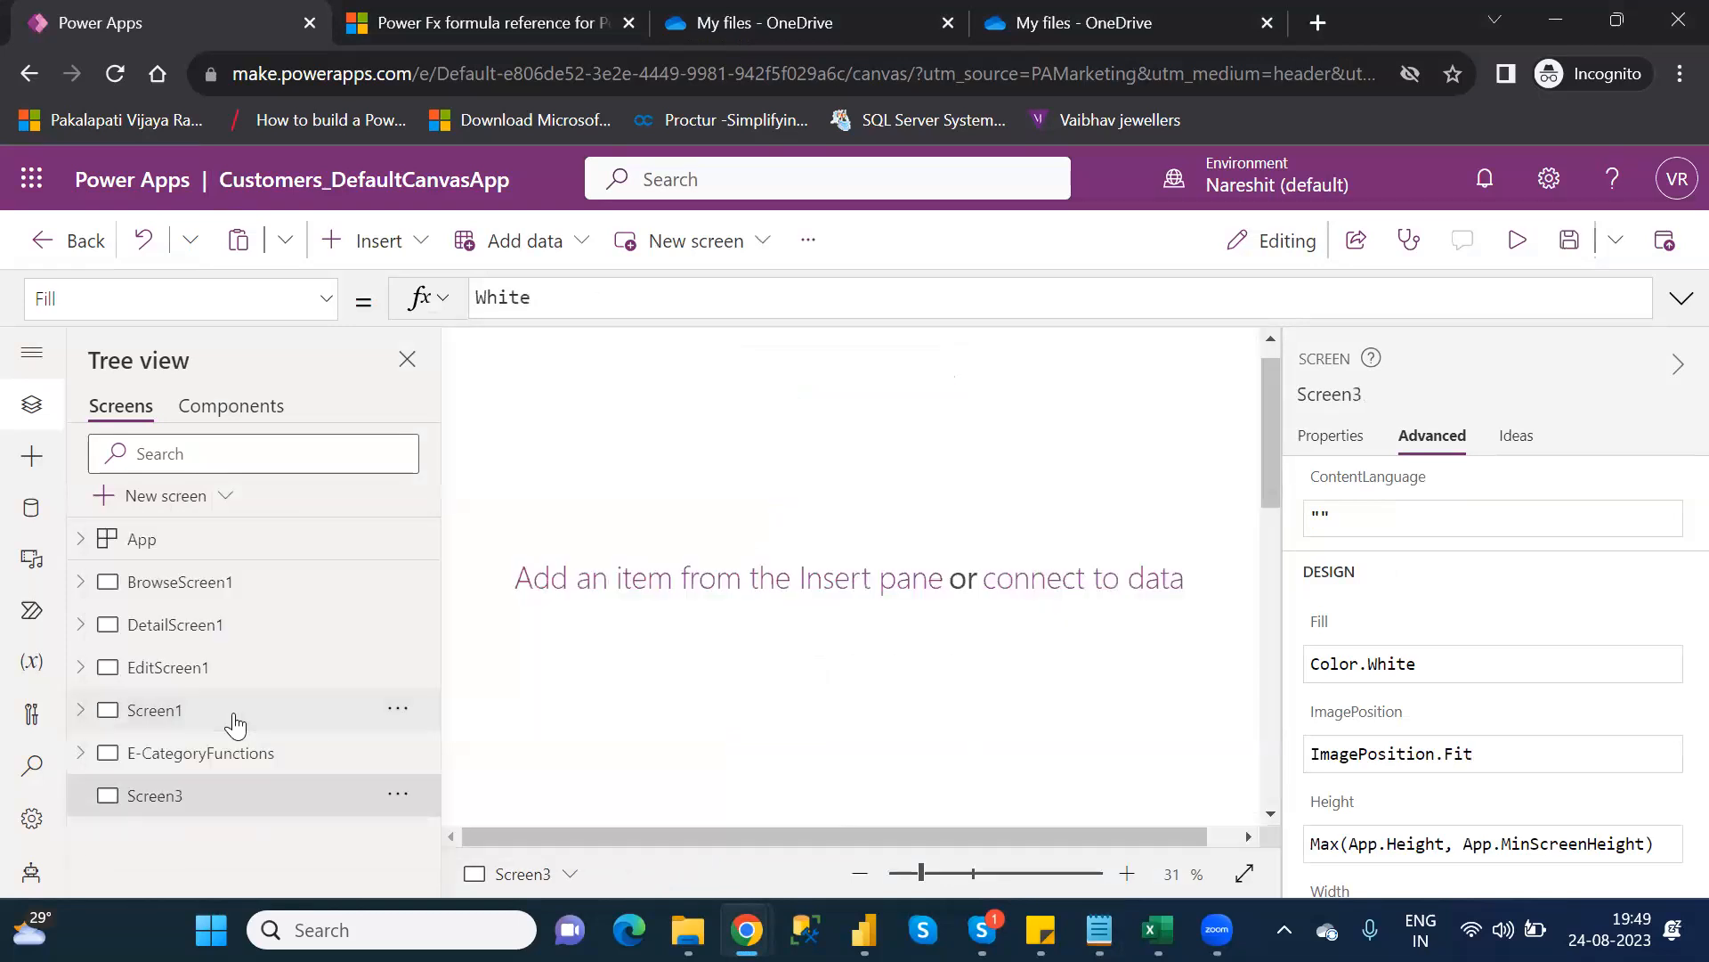
pyautogui.click(949, 874)
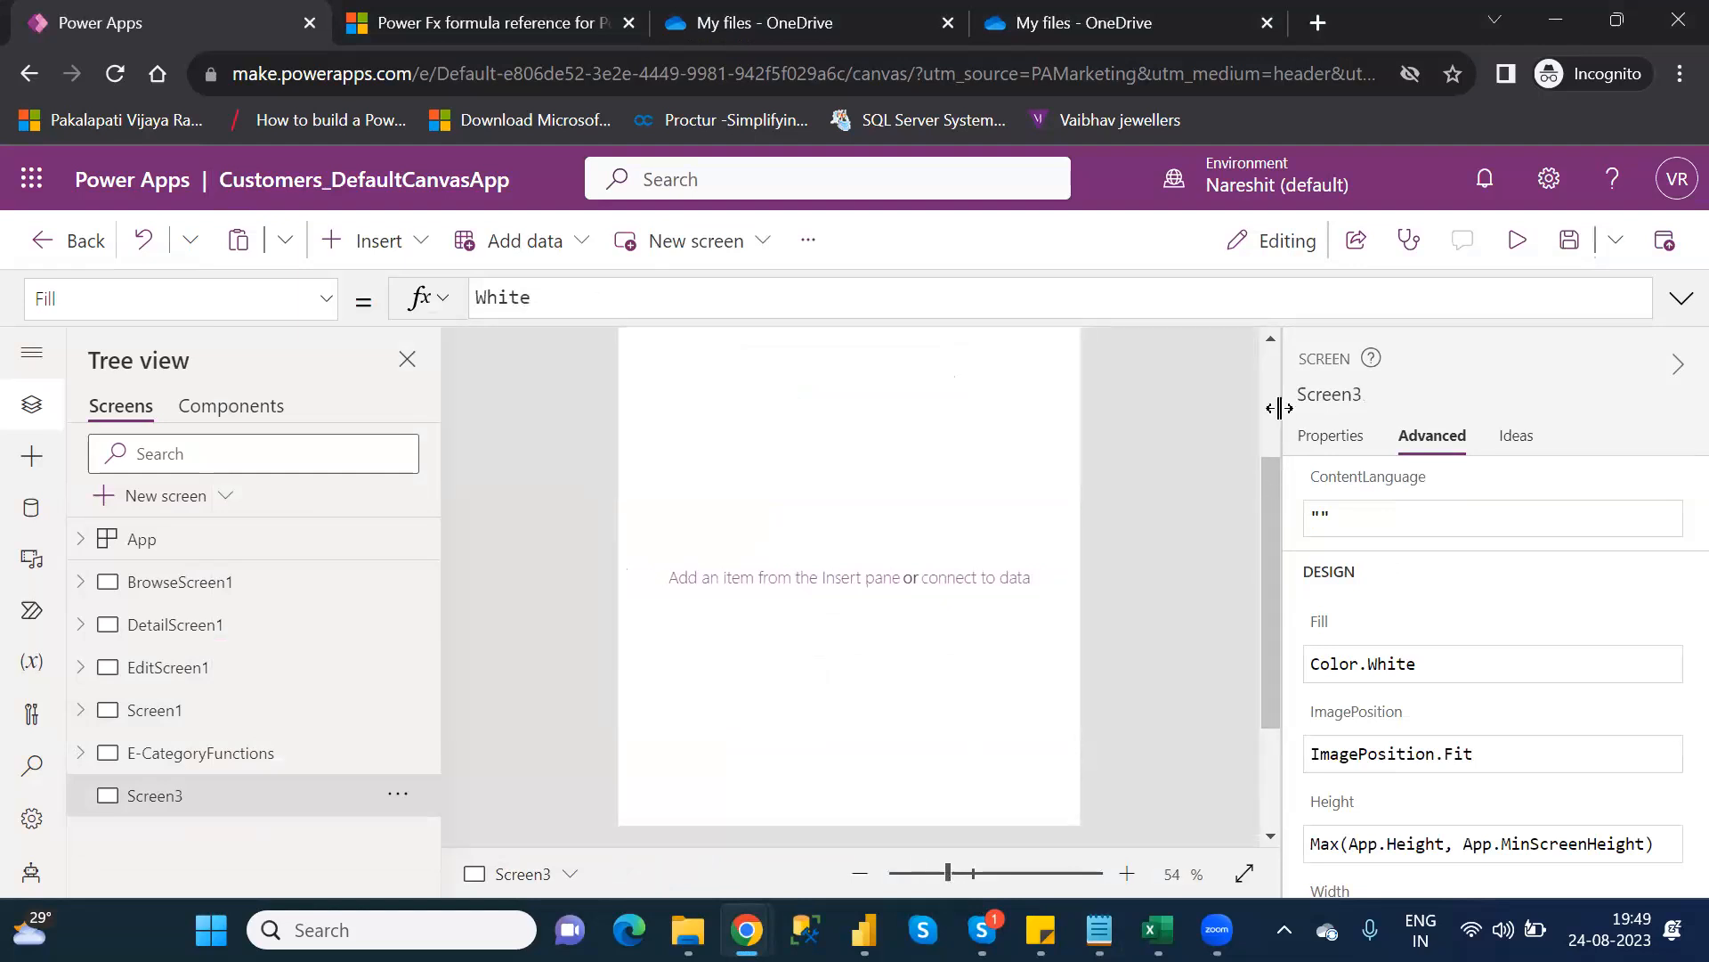
pyautogui.scroll(3, 1270, 395)
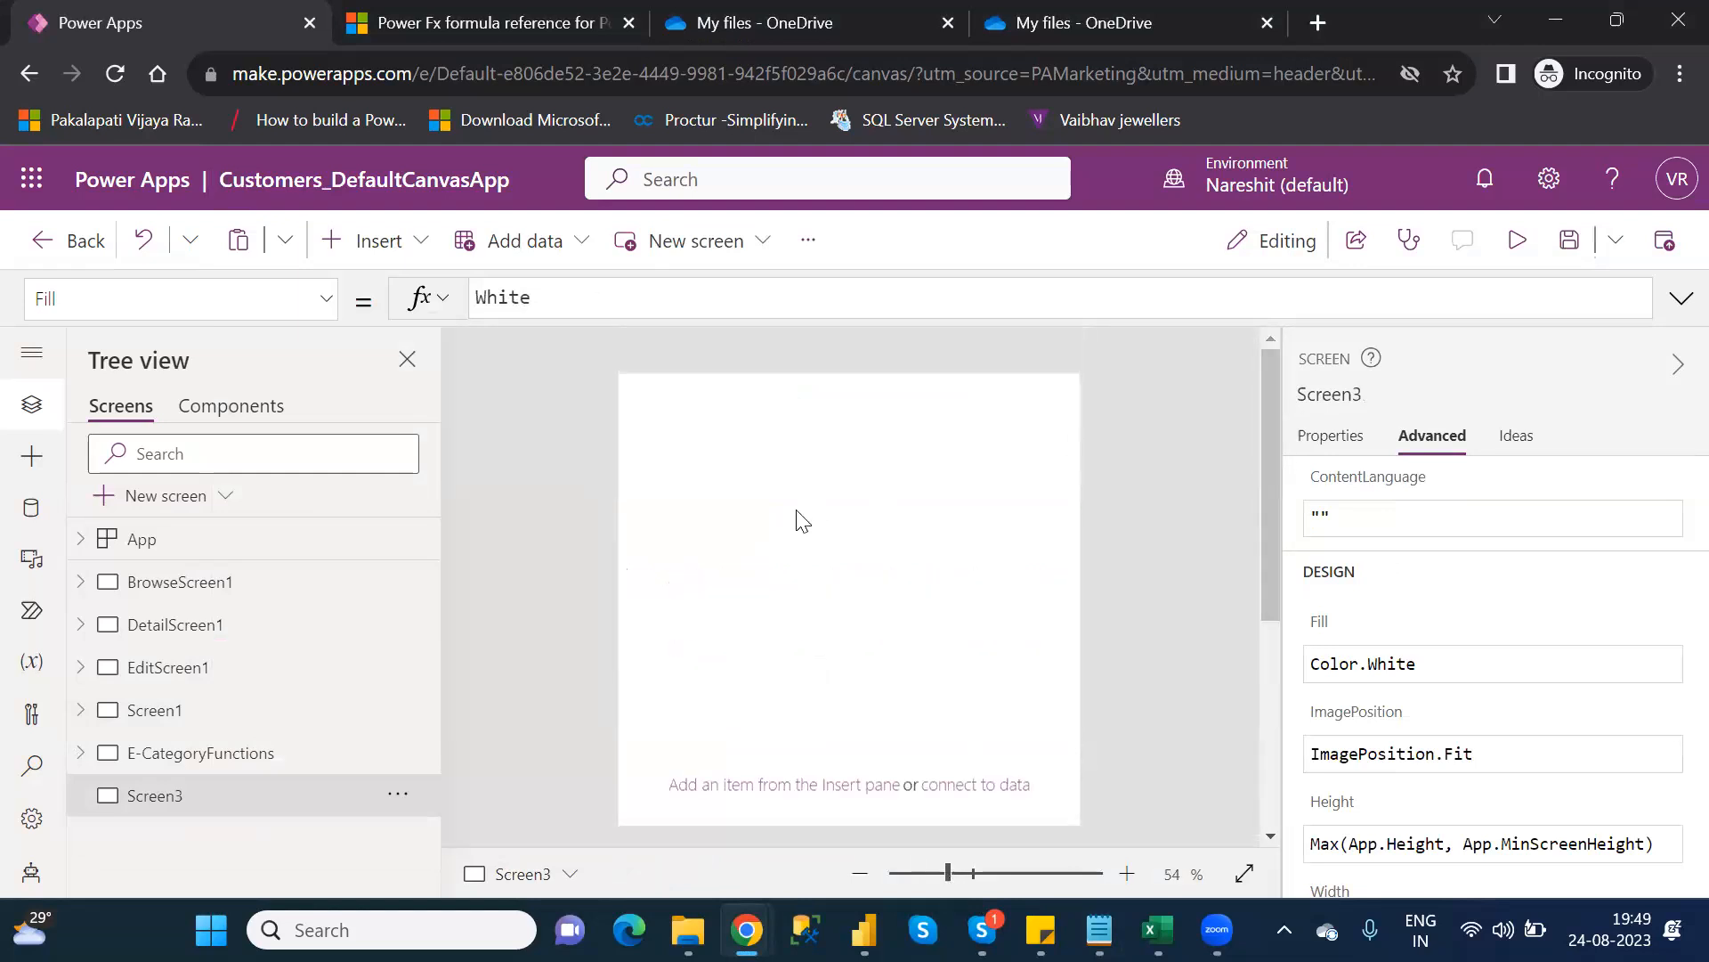
# Insert a Data table (preview) bound to Table1 and shrink it from its top-left corner
pyautogui.click(391, 259)
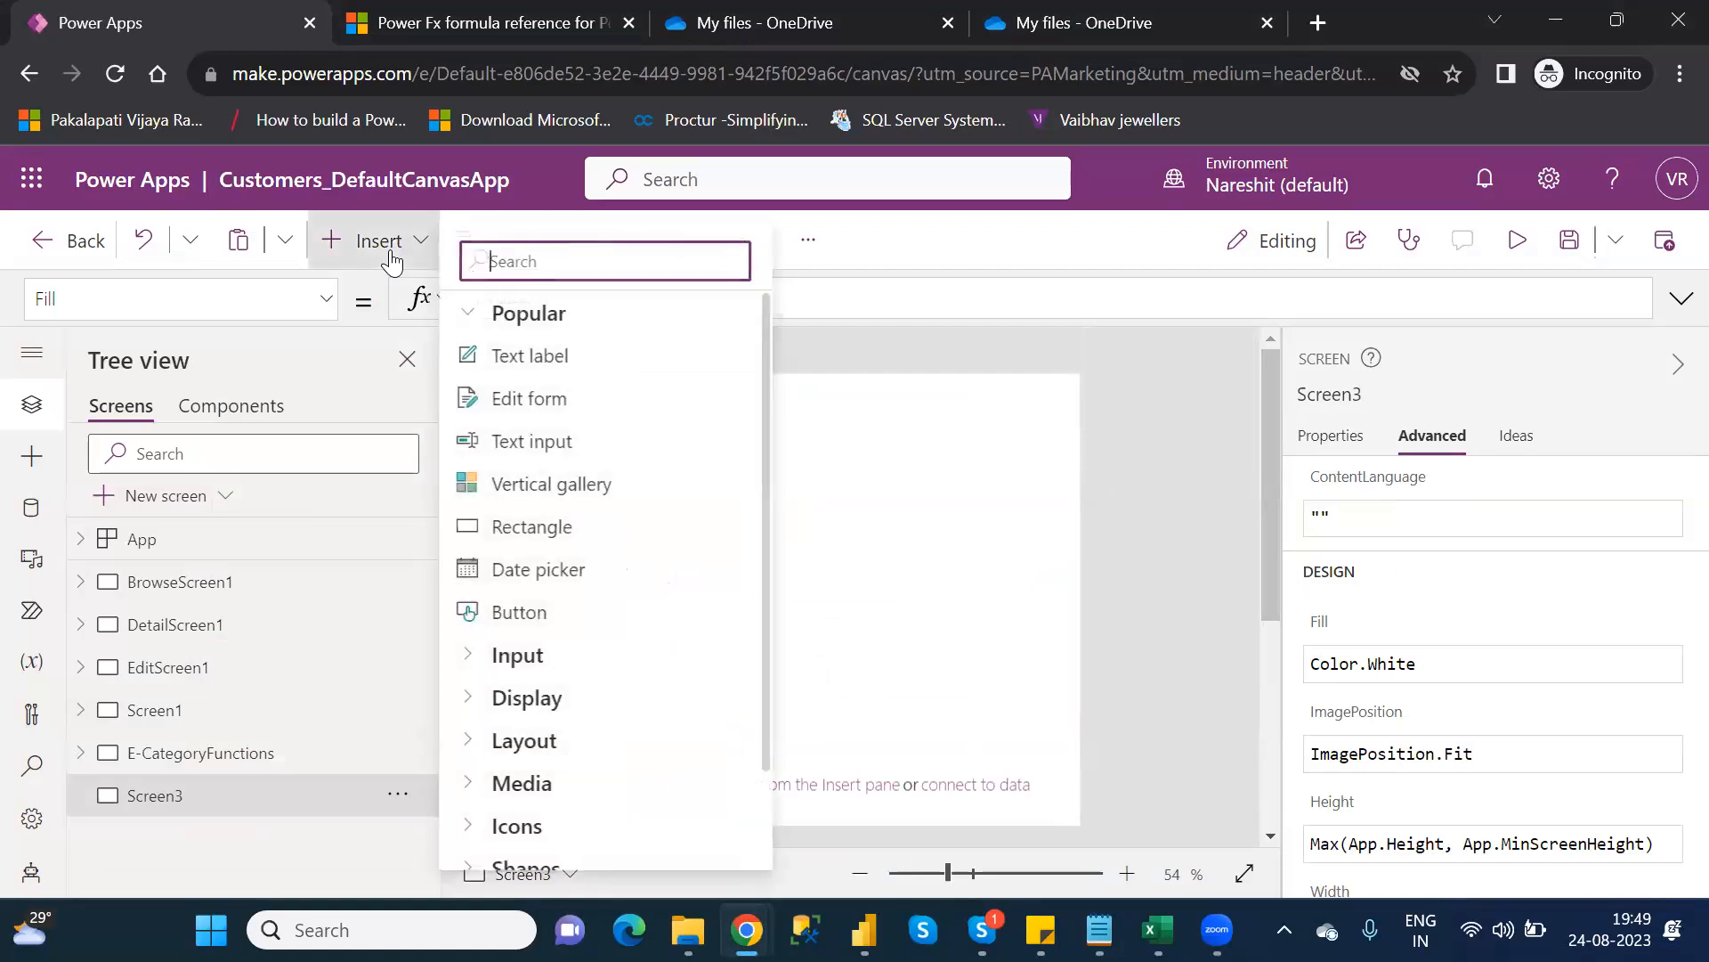
pyautogui.write('data')
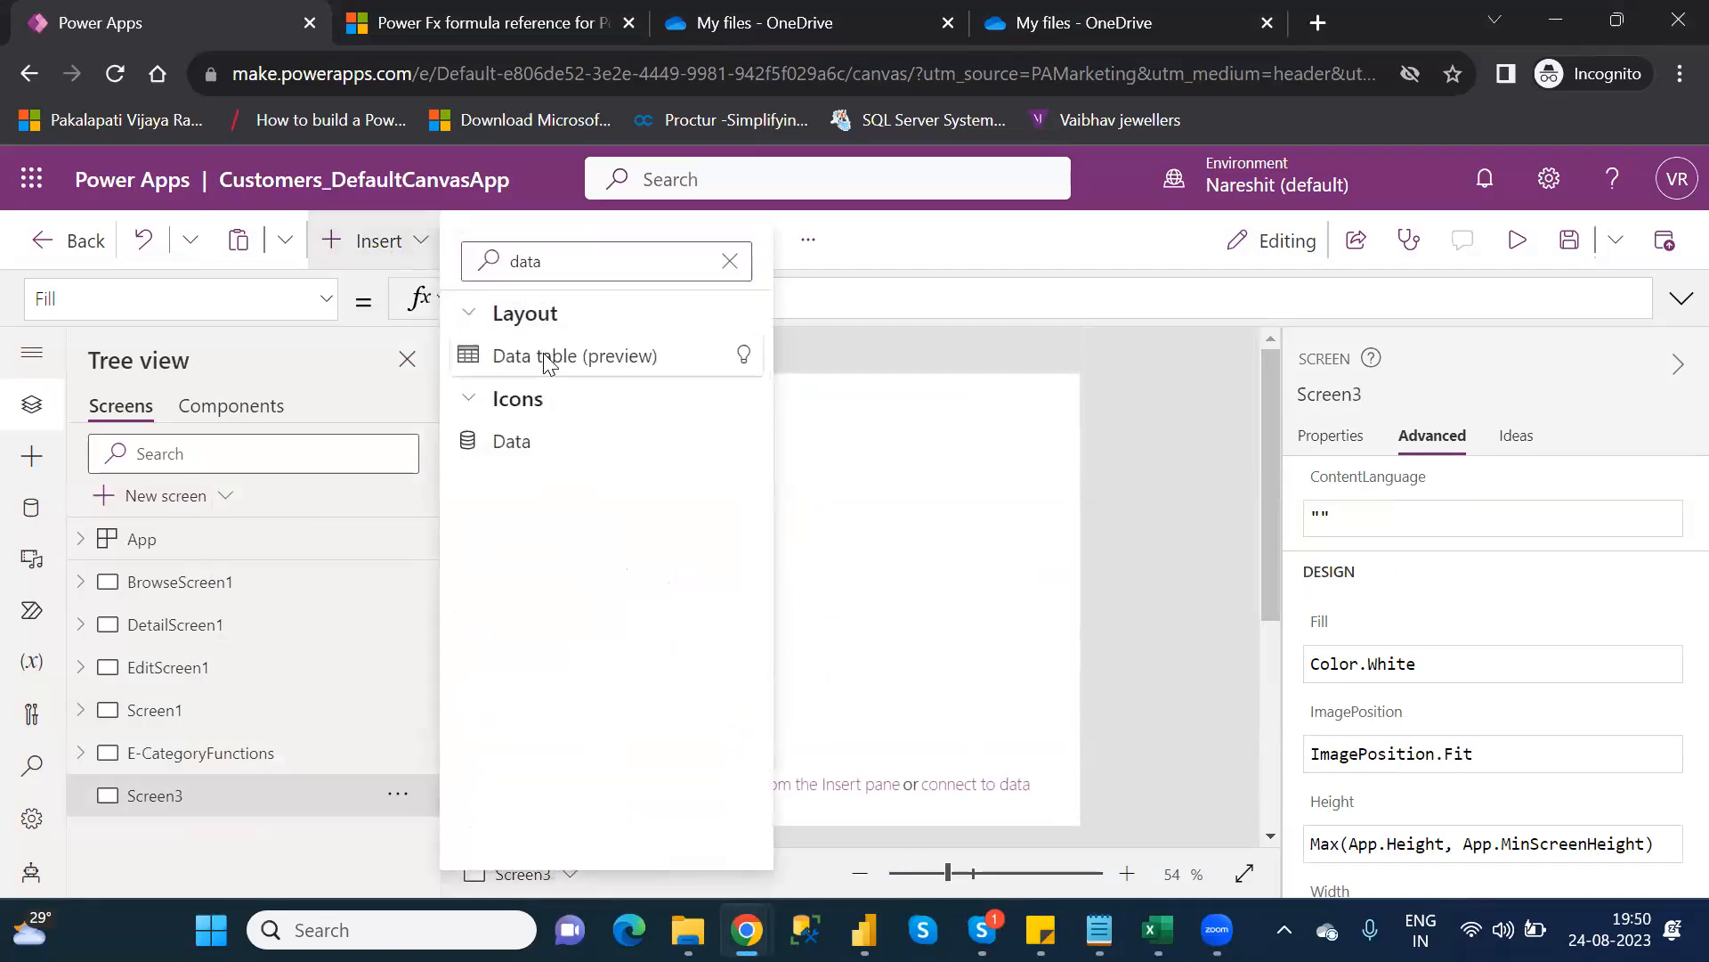
pyautogui.click(543, 355)
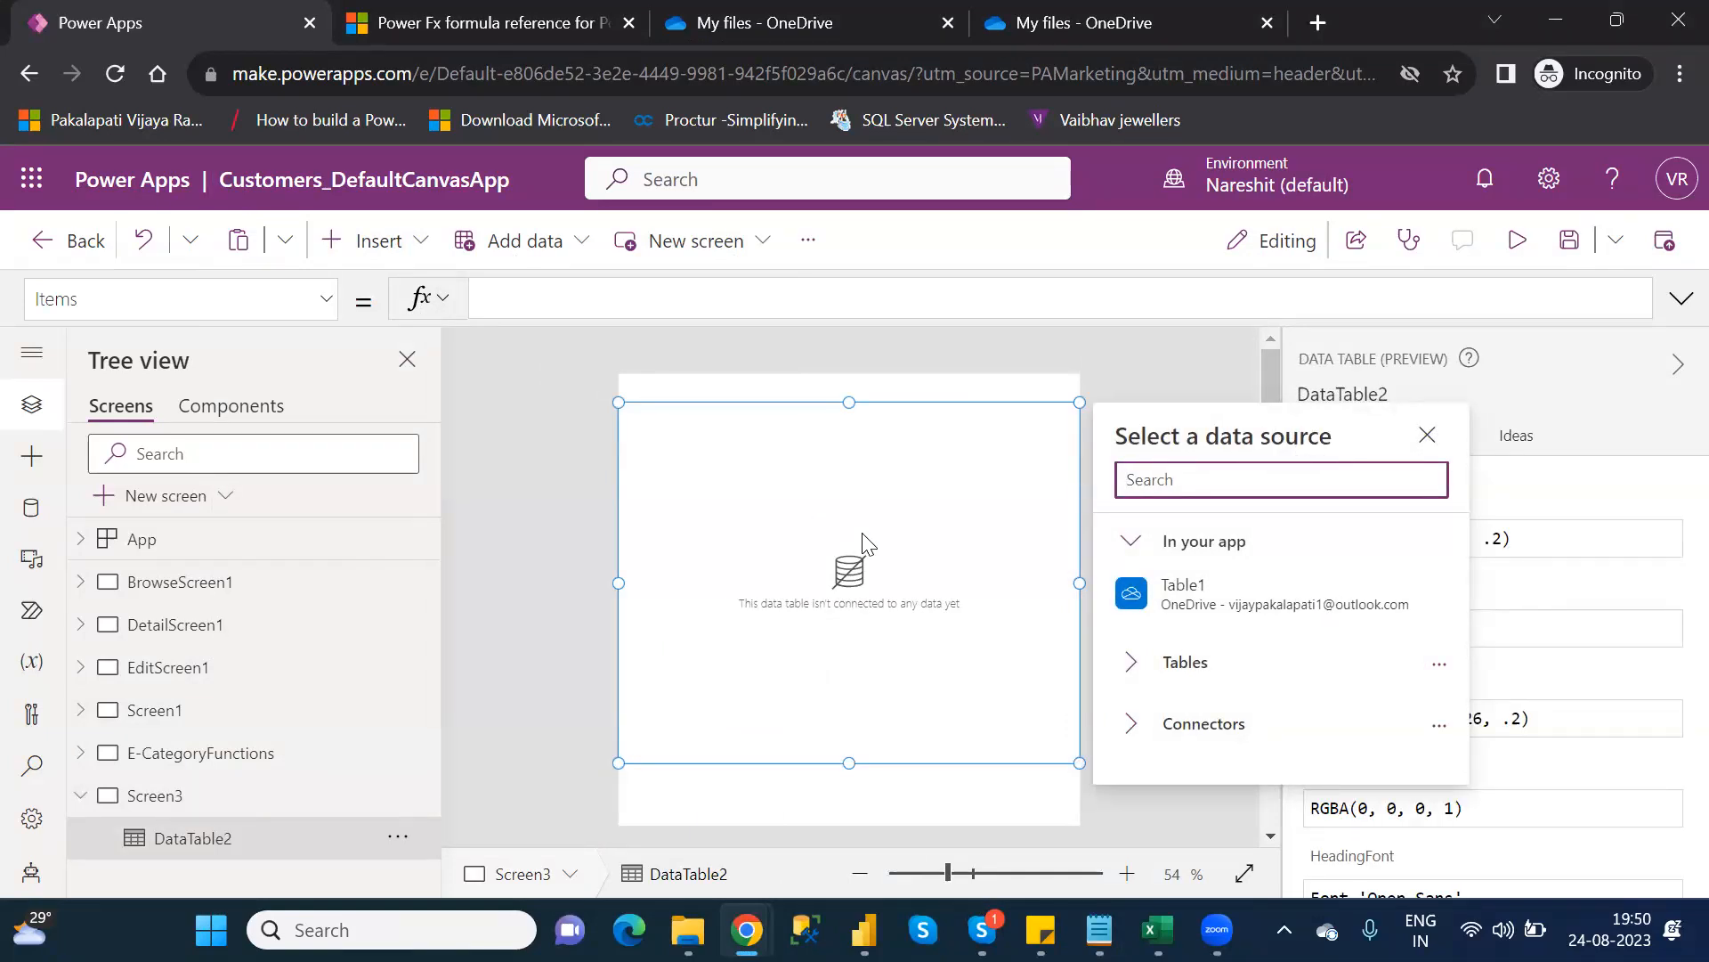
pyautogui.click(1214, 590)
pyautogui.moveTo(618, 403); pyautogui.dragTo(638, 487)
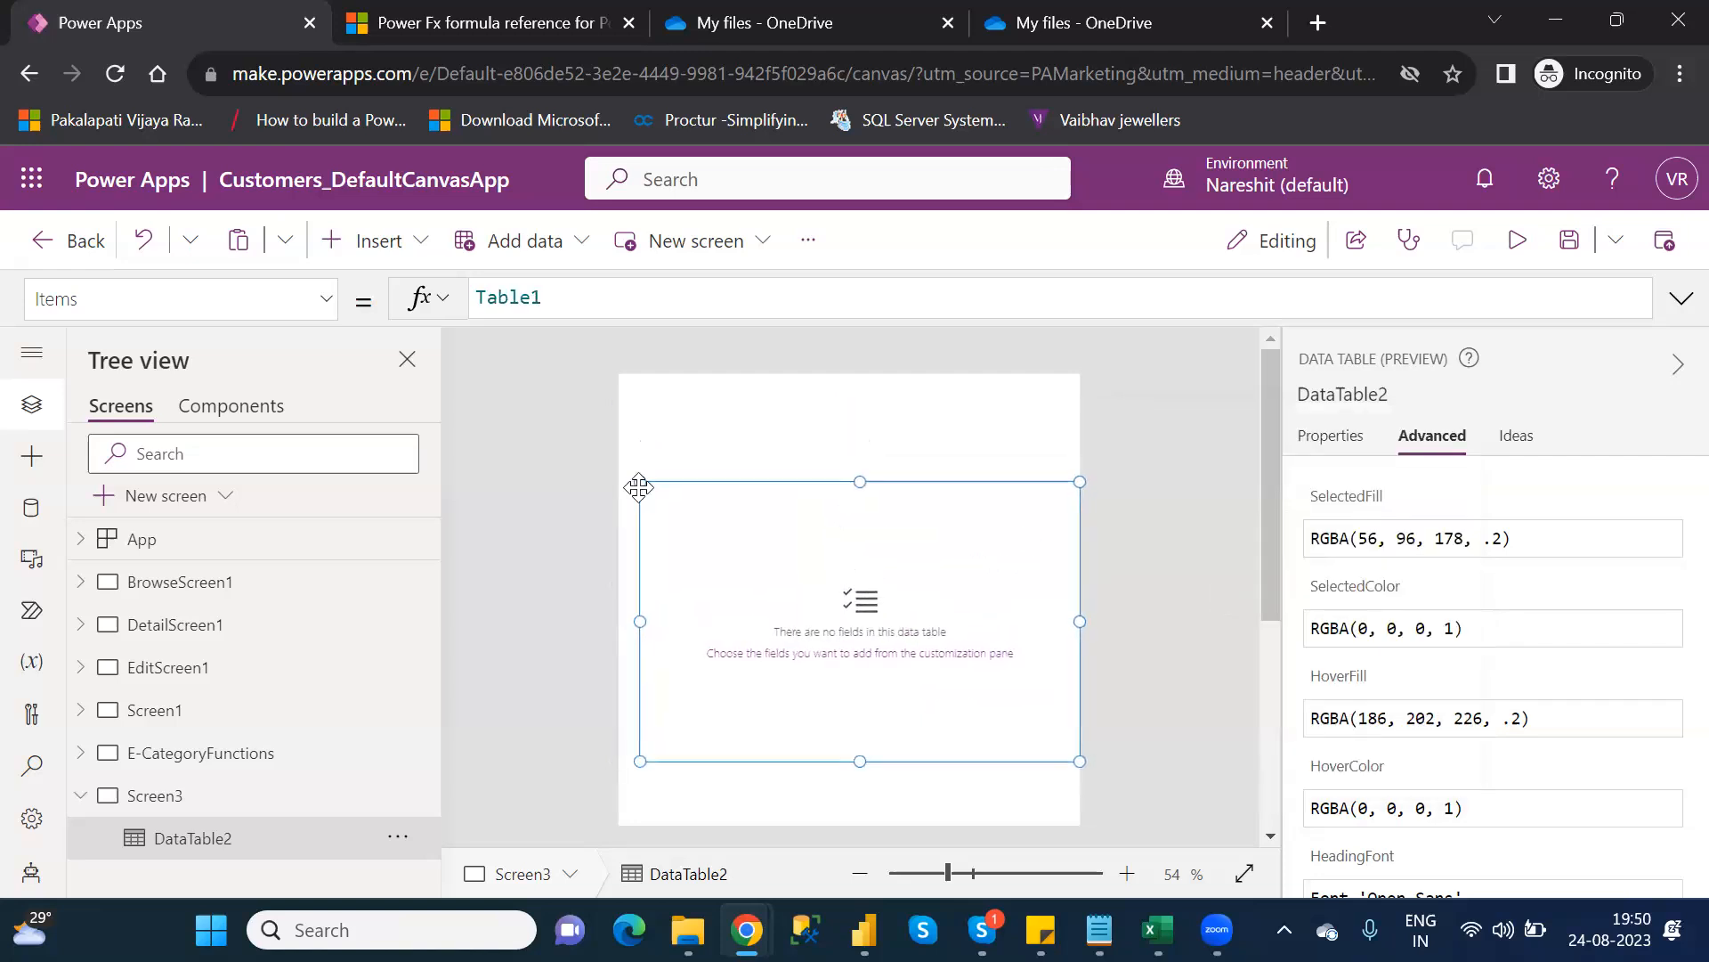
pyautogui.doubleClick(518, 300)
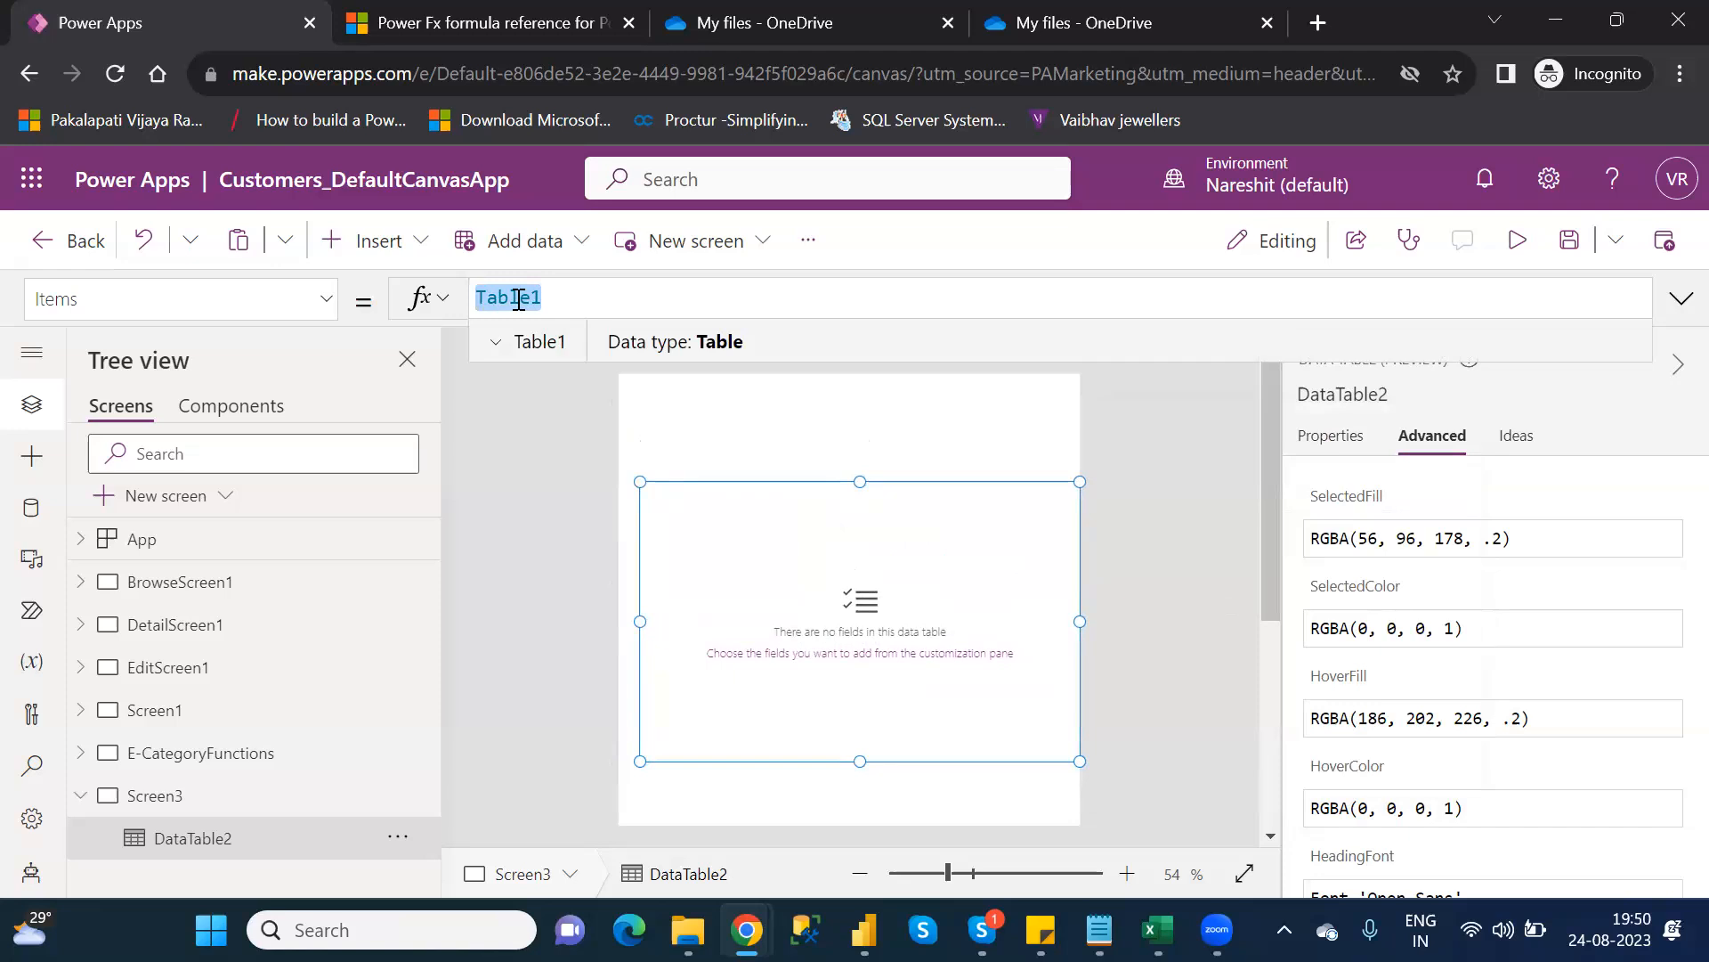
pyautogui.click(519, 300)
# Set DataTable2's Items to AddColumns(Table1,"EndsWith",EndsWith(AgentName,"a"))
pyautogui.write('ad')
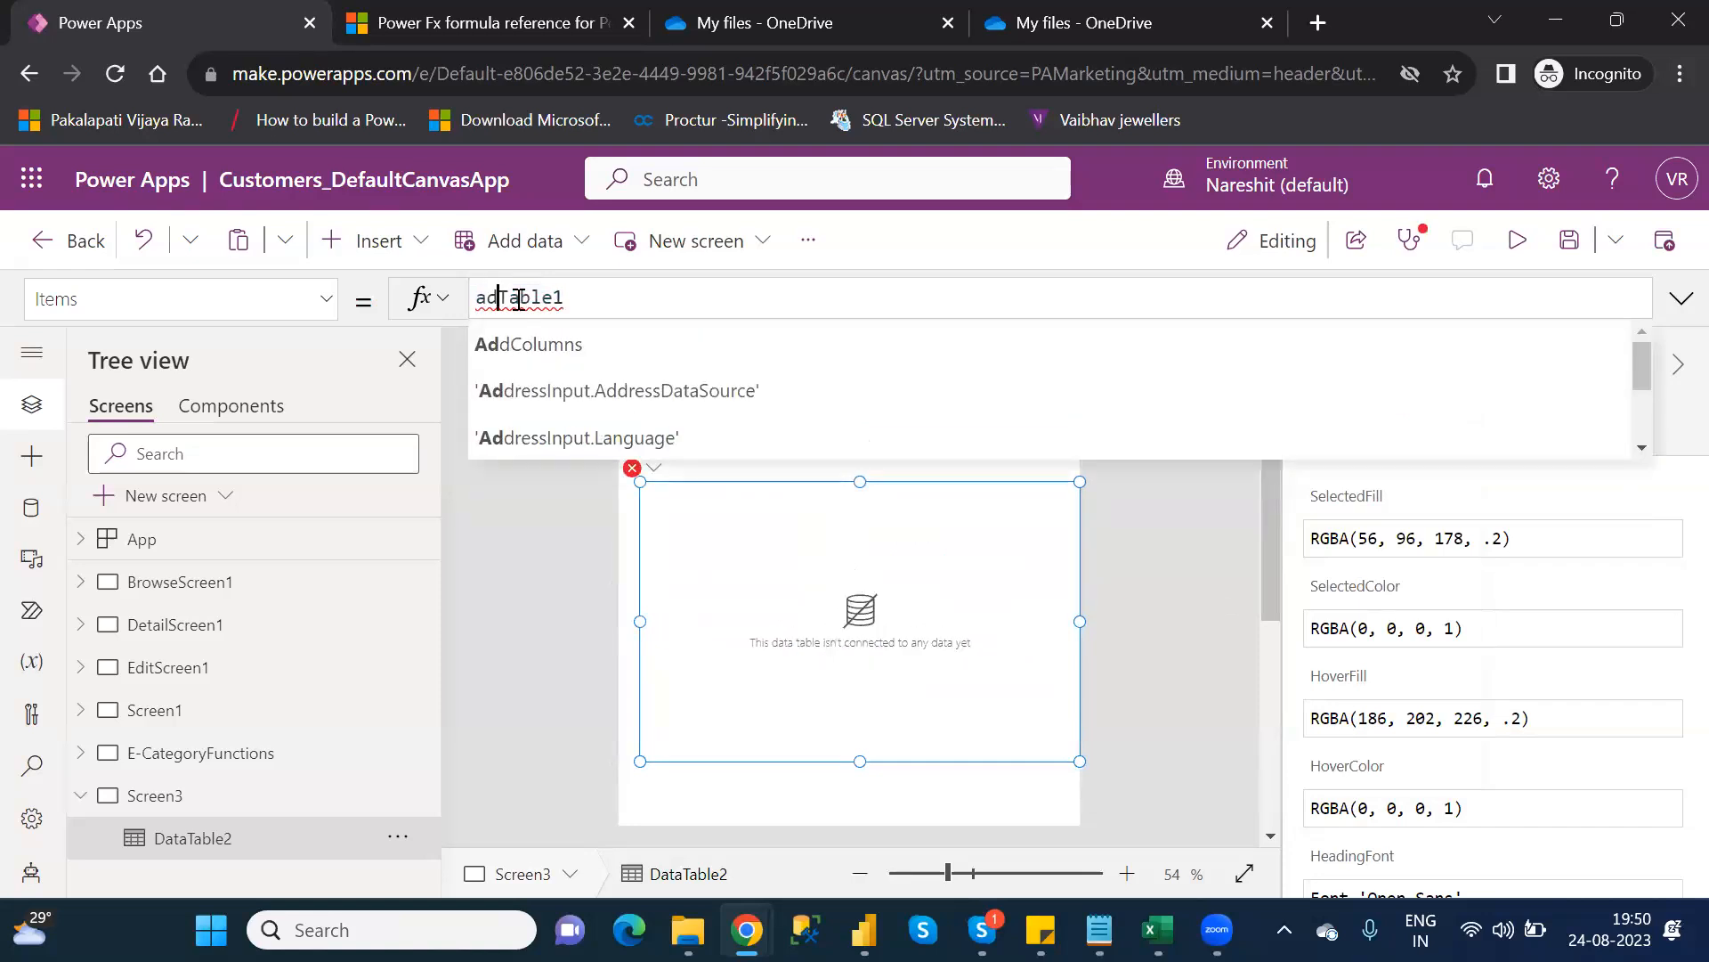
pyautogui.press('Tab')
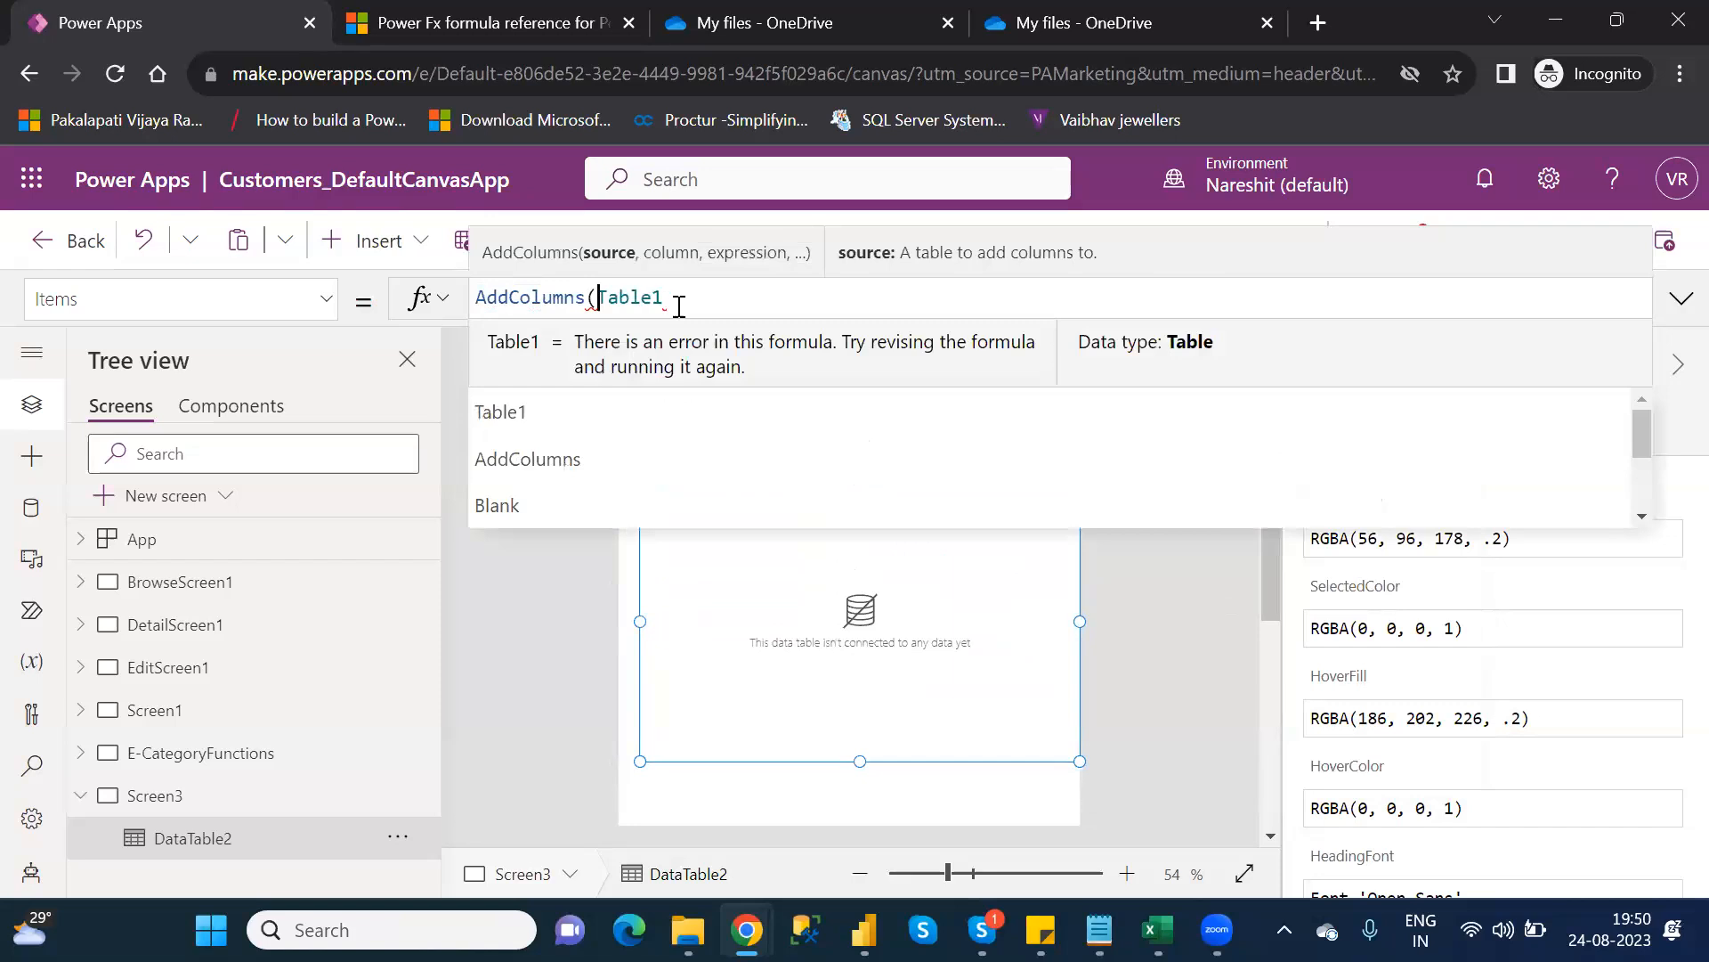
pyautogui.click(679, 303)
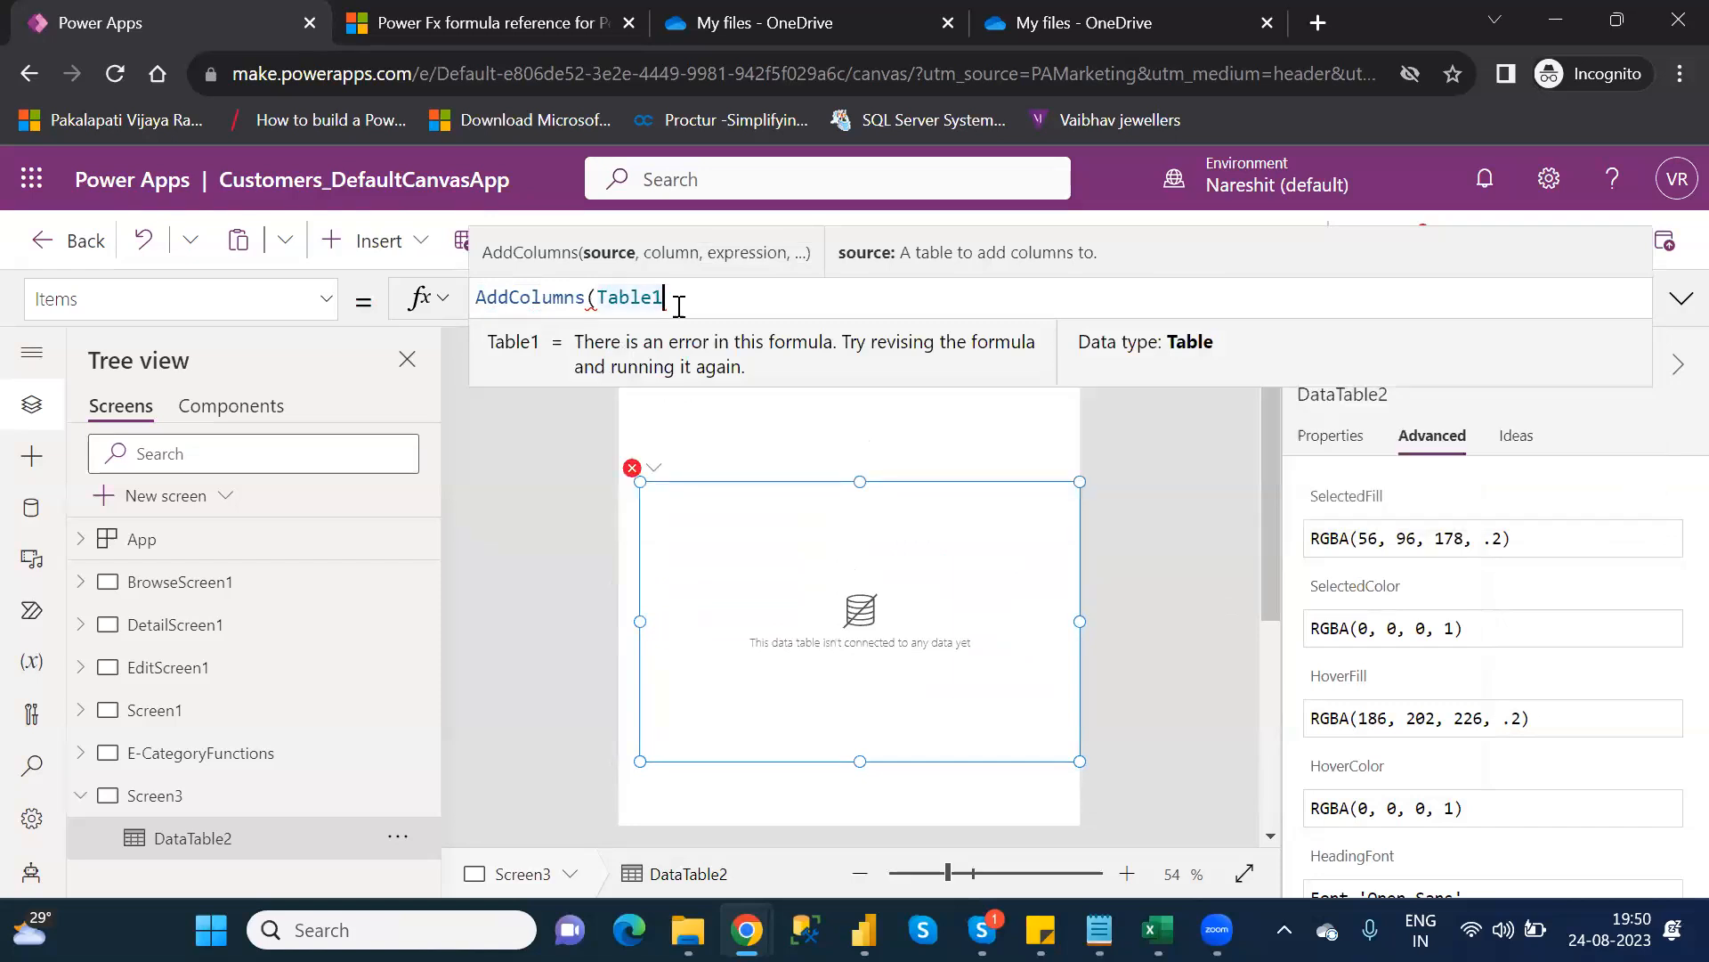
pyautogui.write(',')
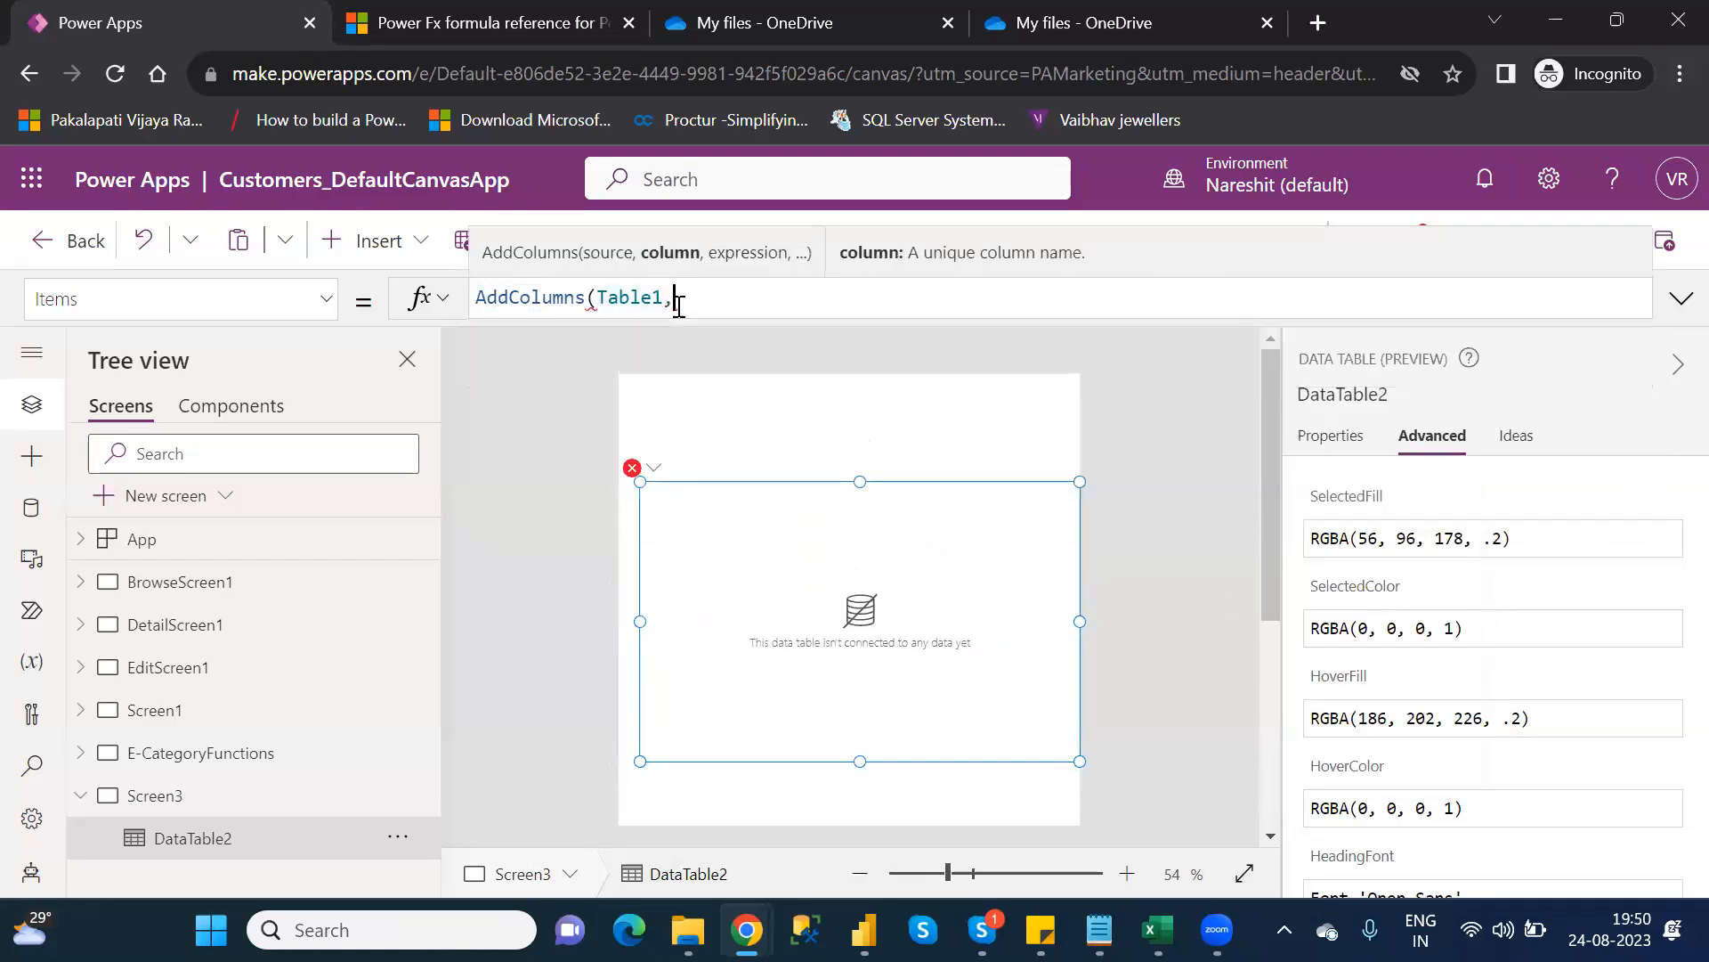
pyautogui.write('"EndsW')
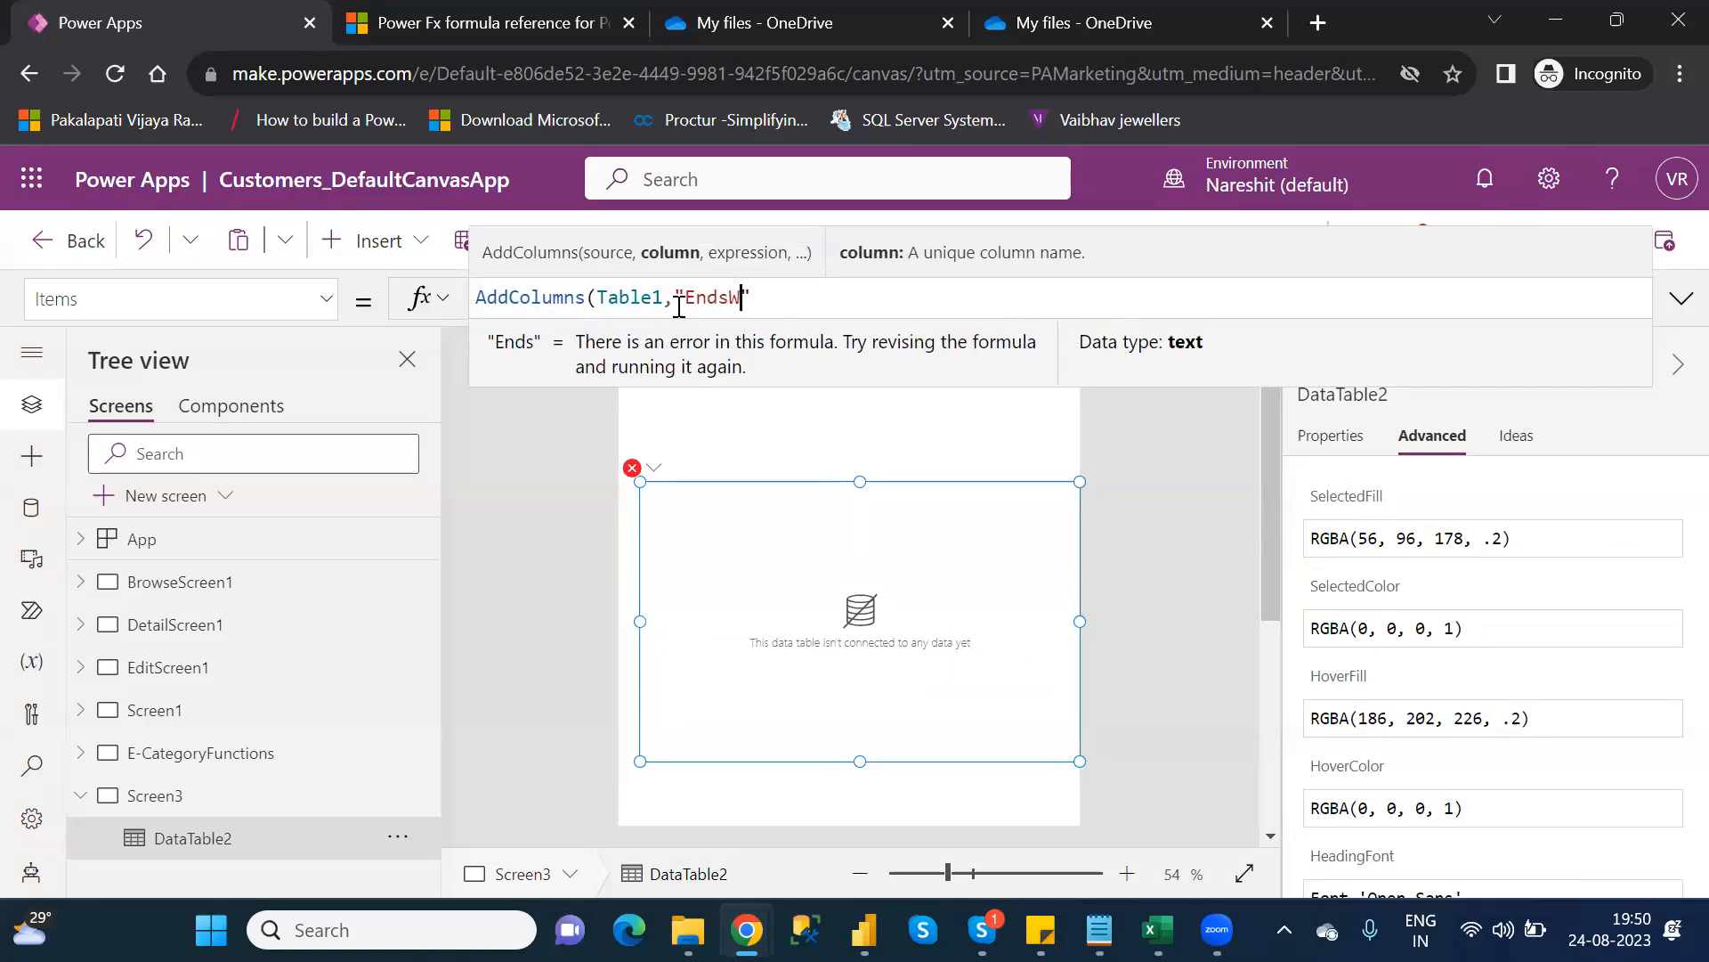
pyautogui.write('ith"')
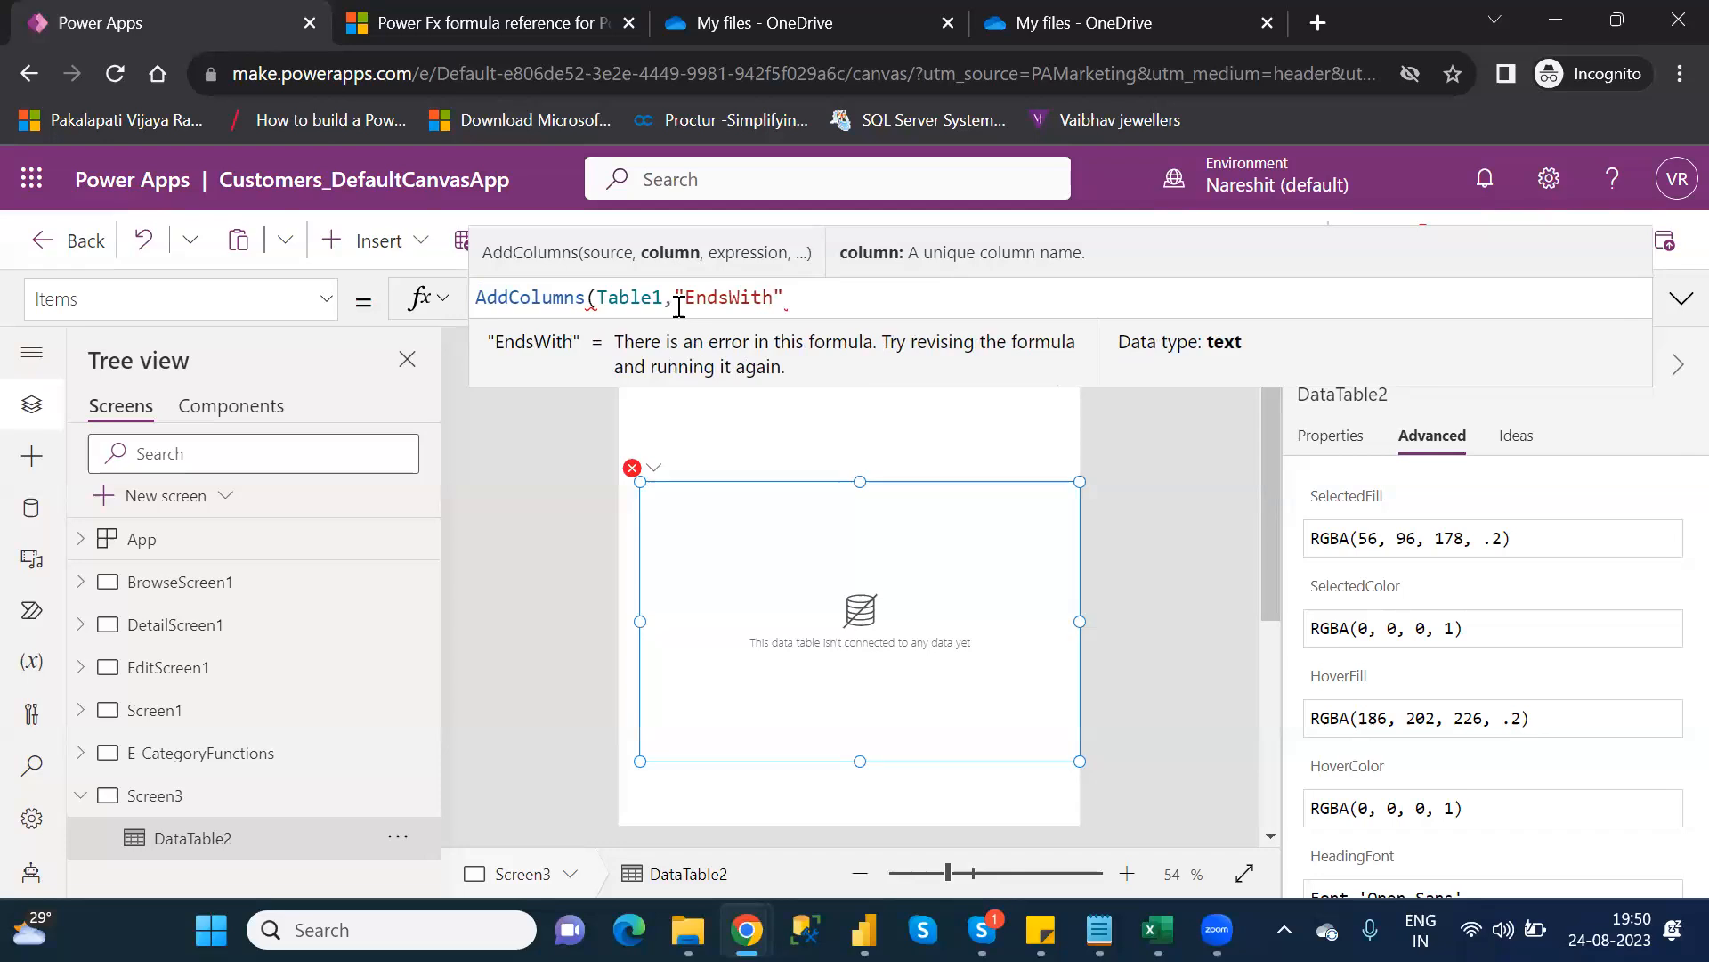
pyautogui.write(',end')
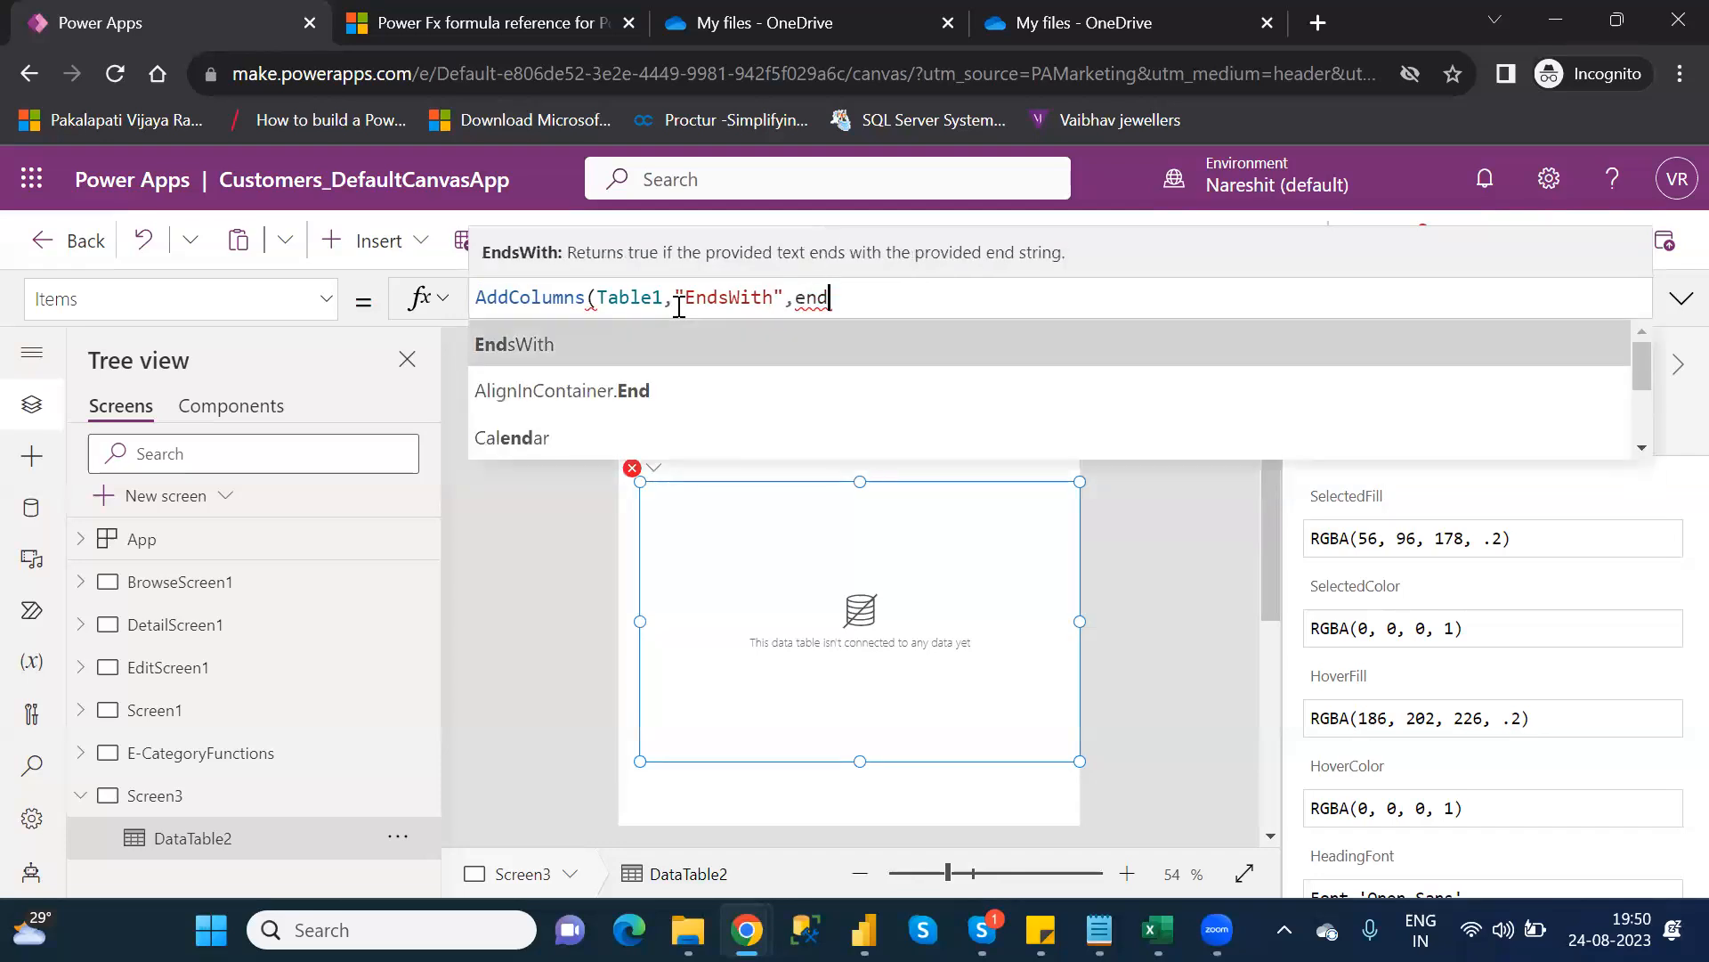
pyautogui.press('Tab')
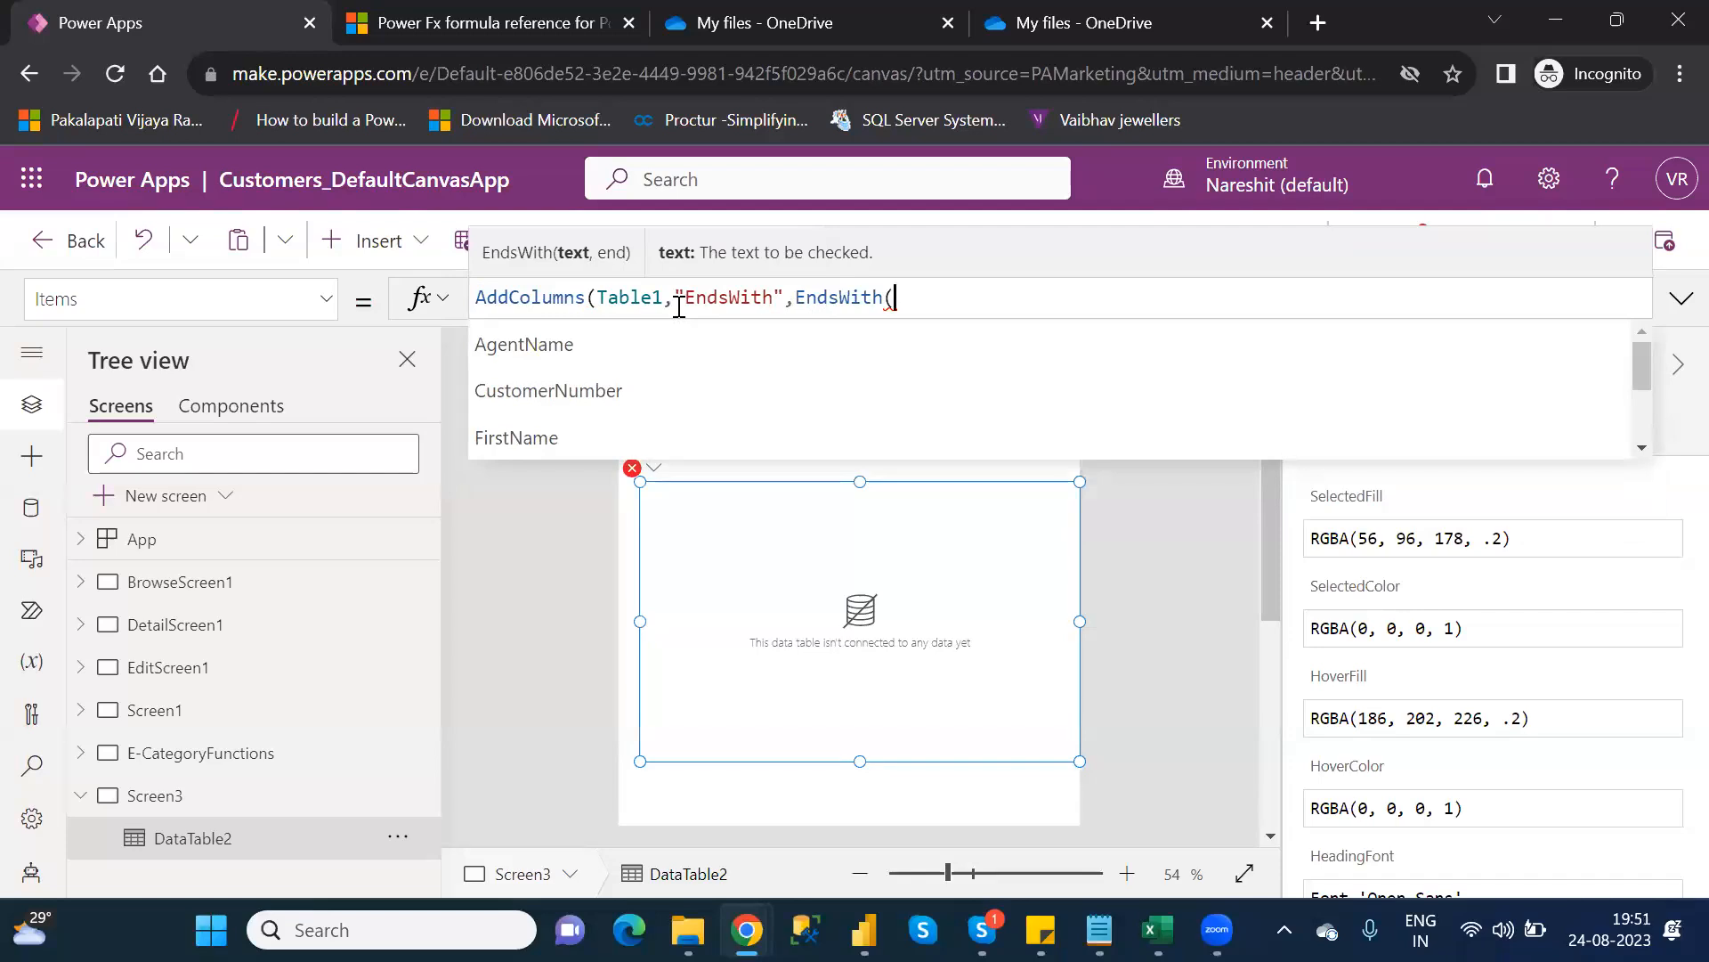
pyautogui.press('Down')
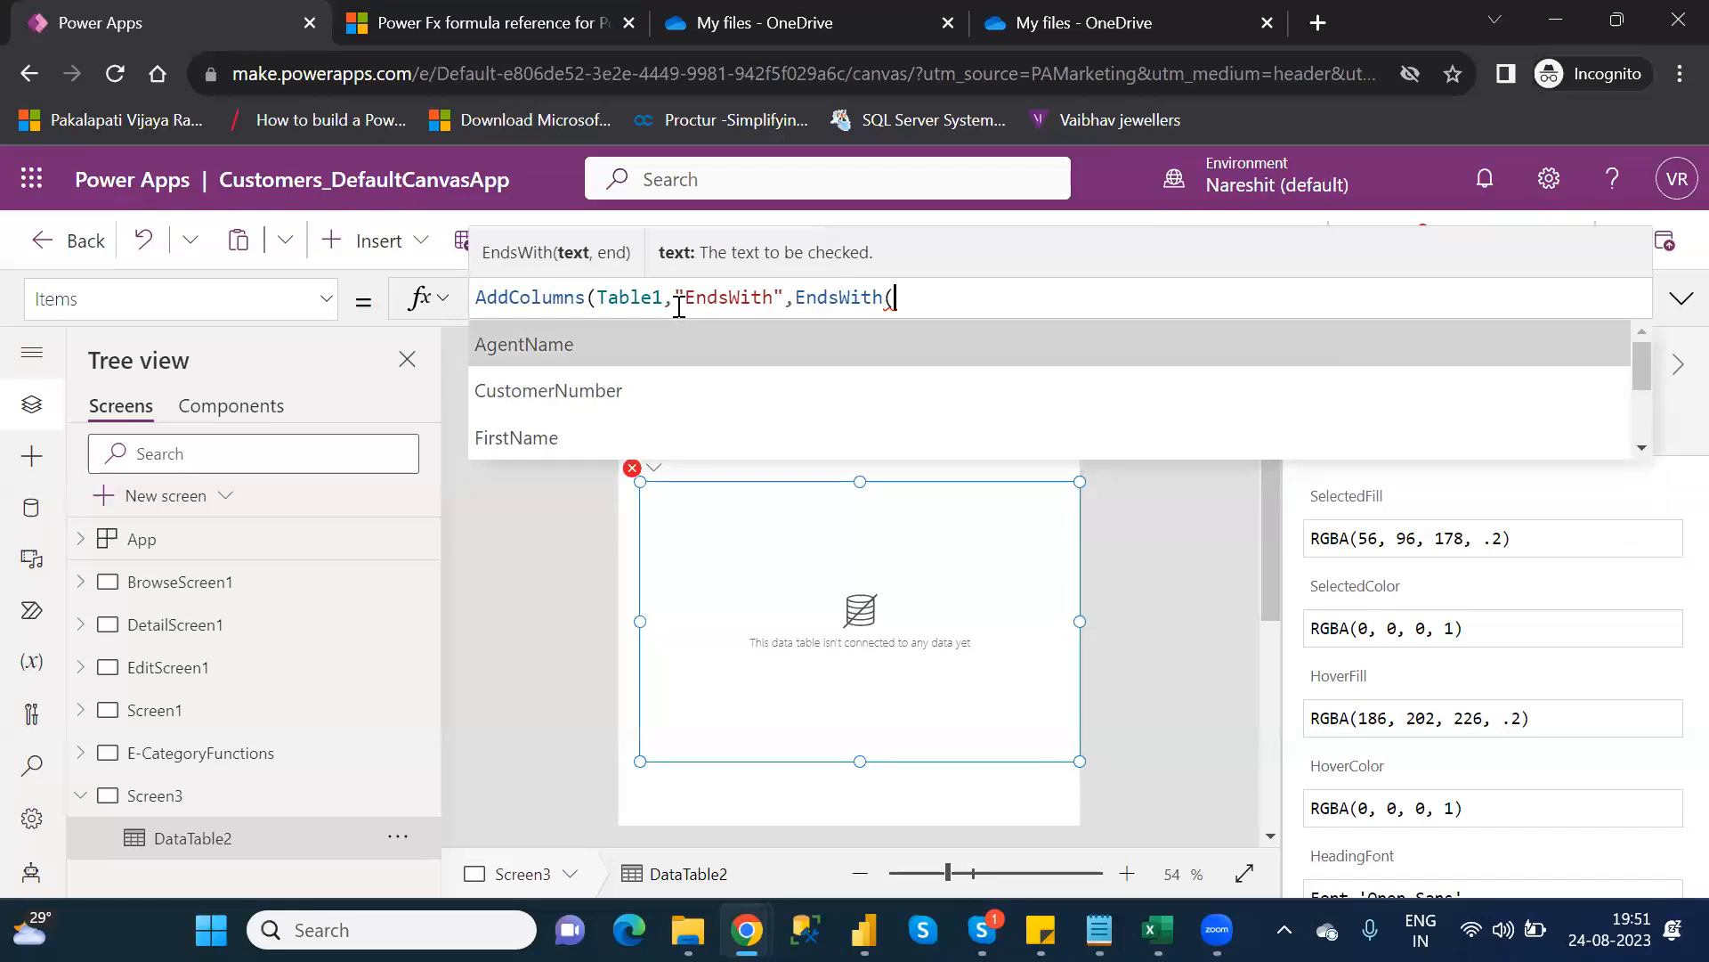
pyautogui.press('Tab')
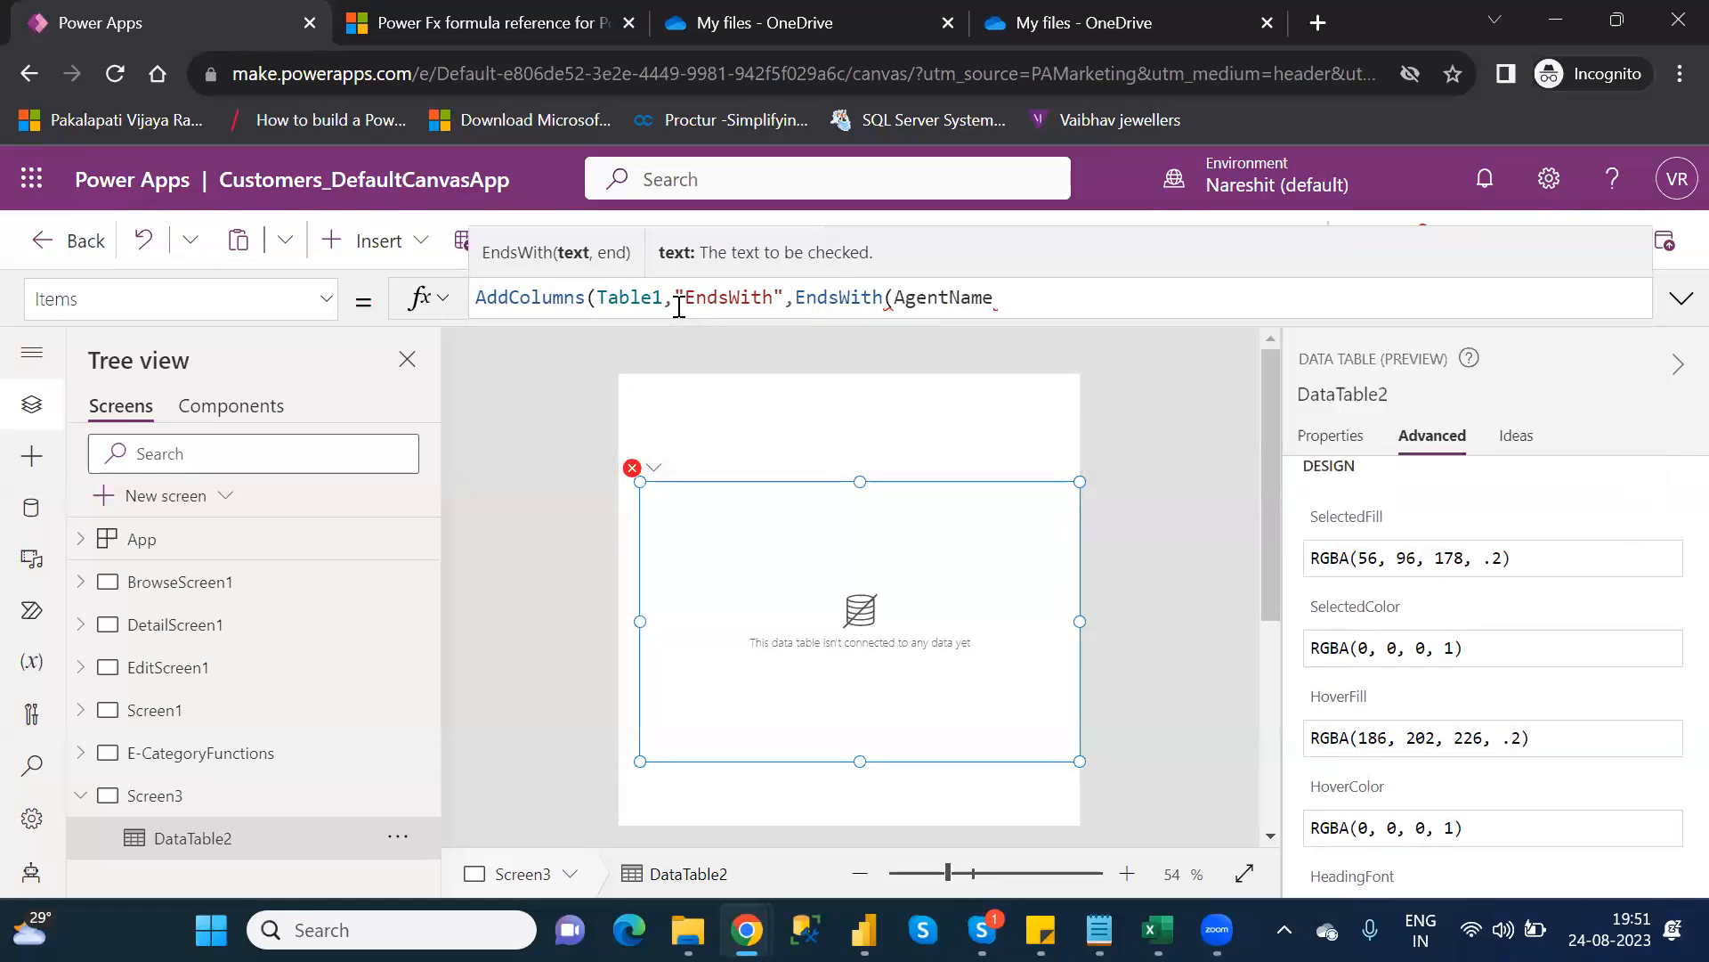
pyautogui.write(',')
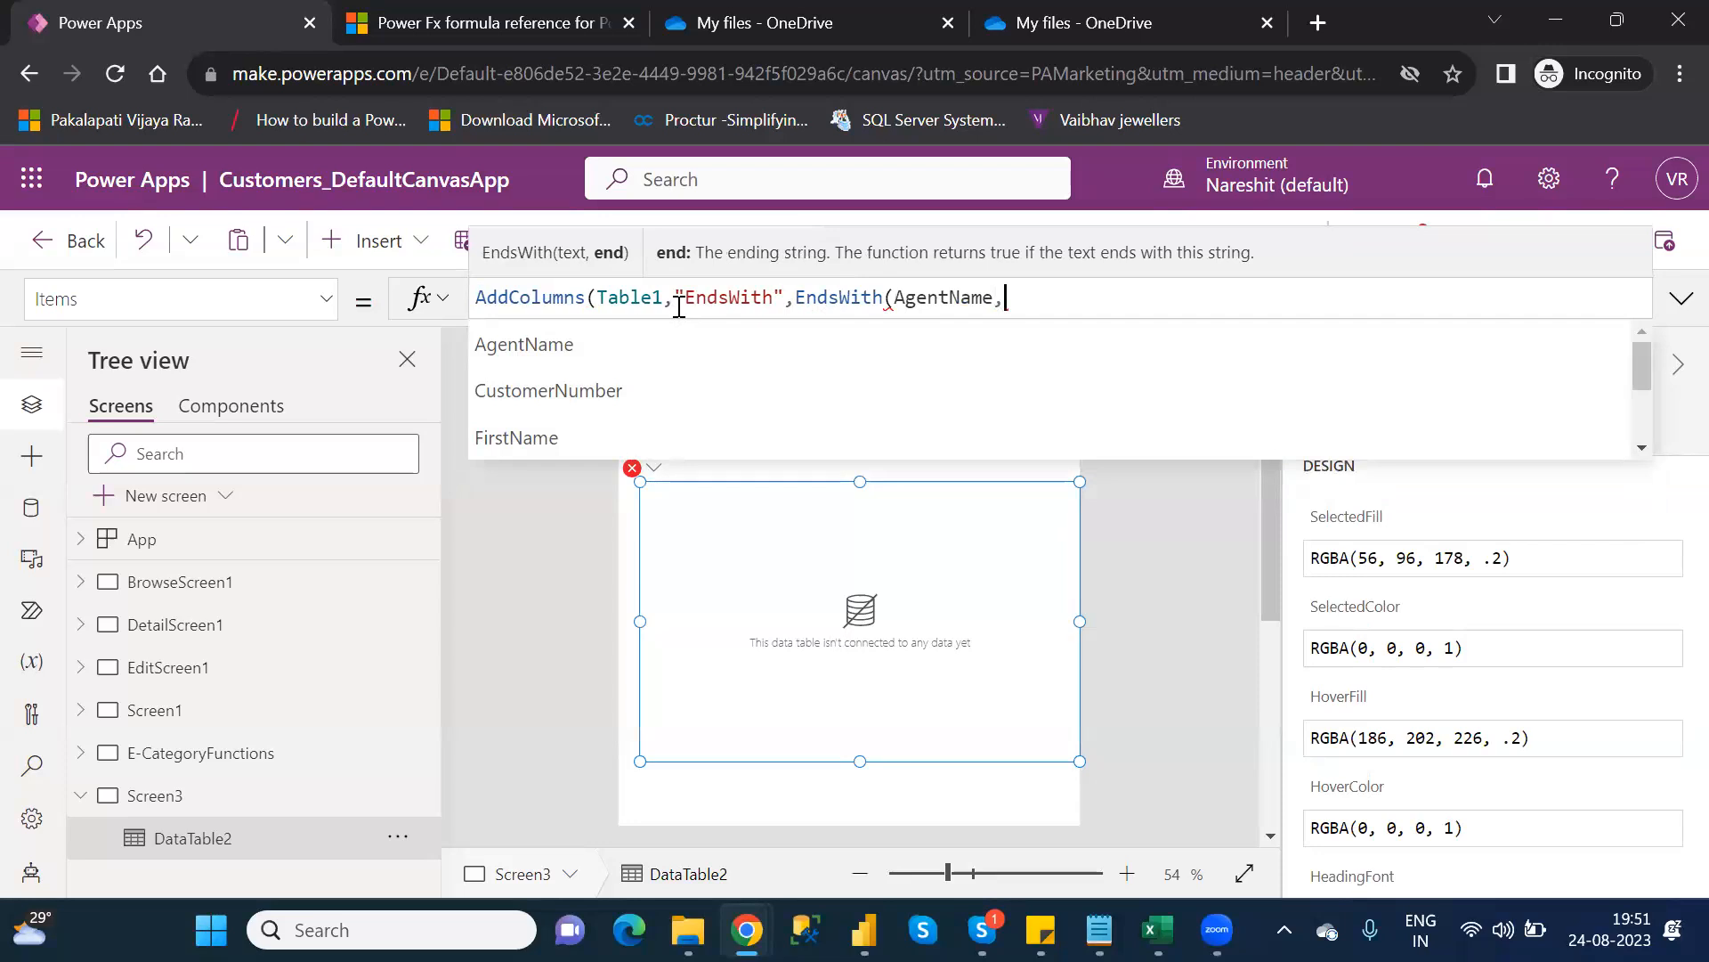
pyautogui.write('""')
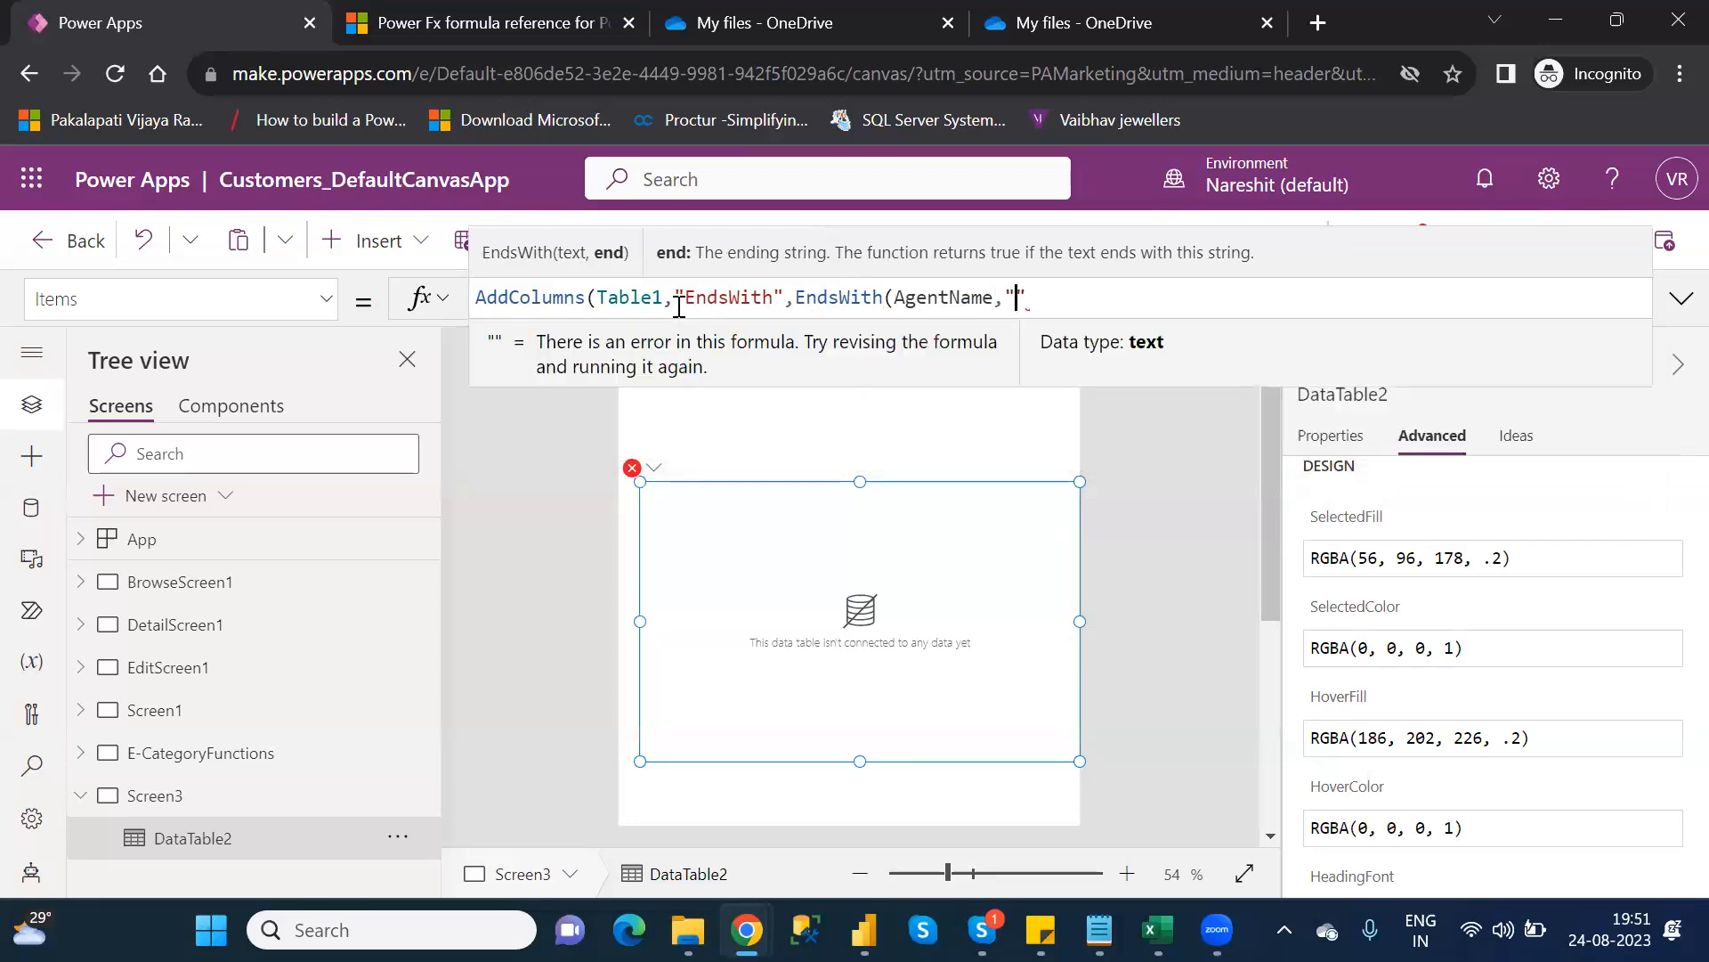
pyautogui.write('a")')
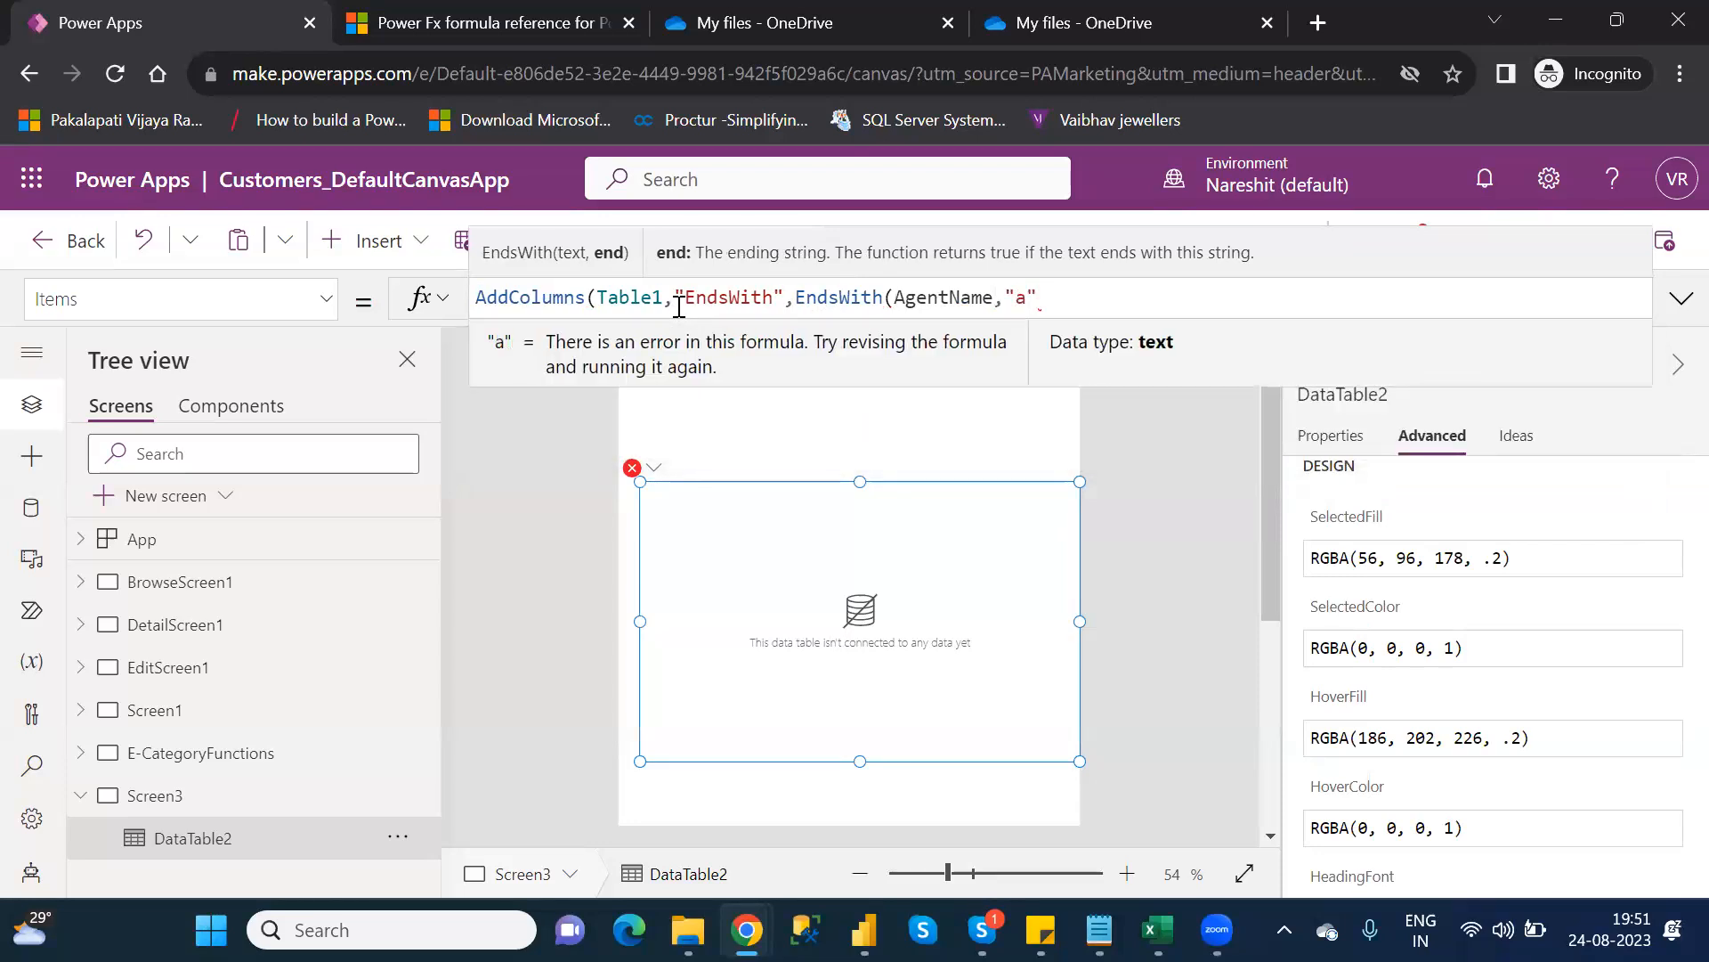
pyautogui.write(')')
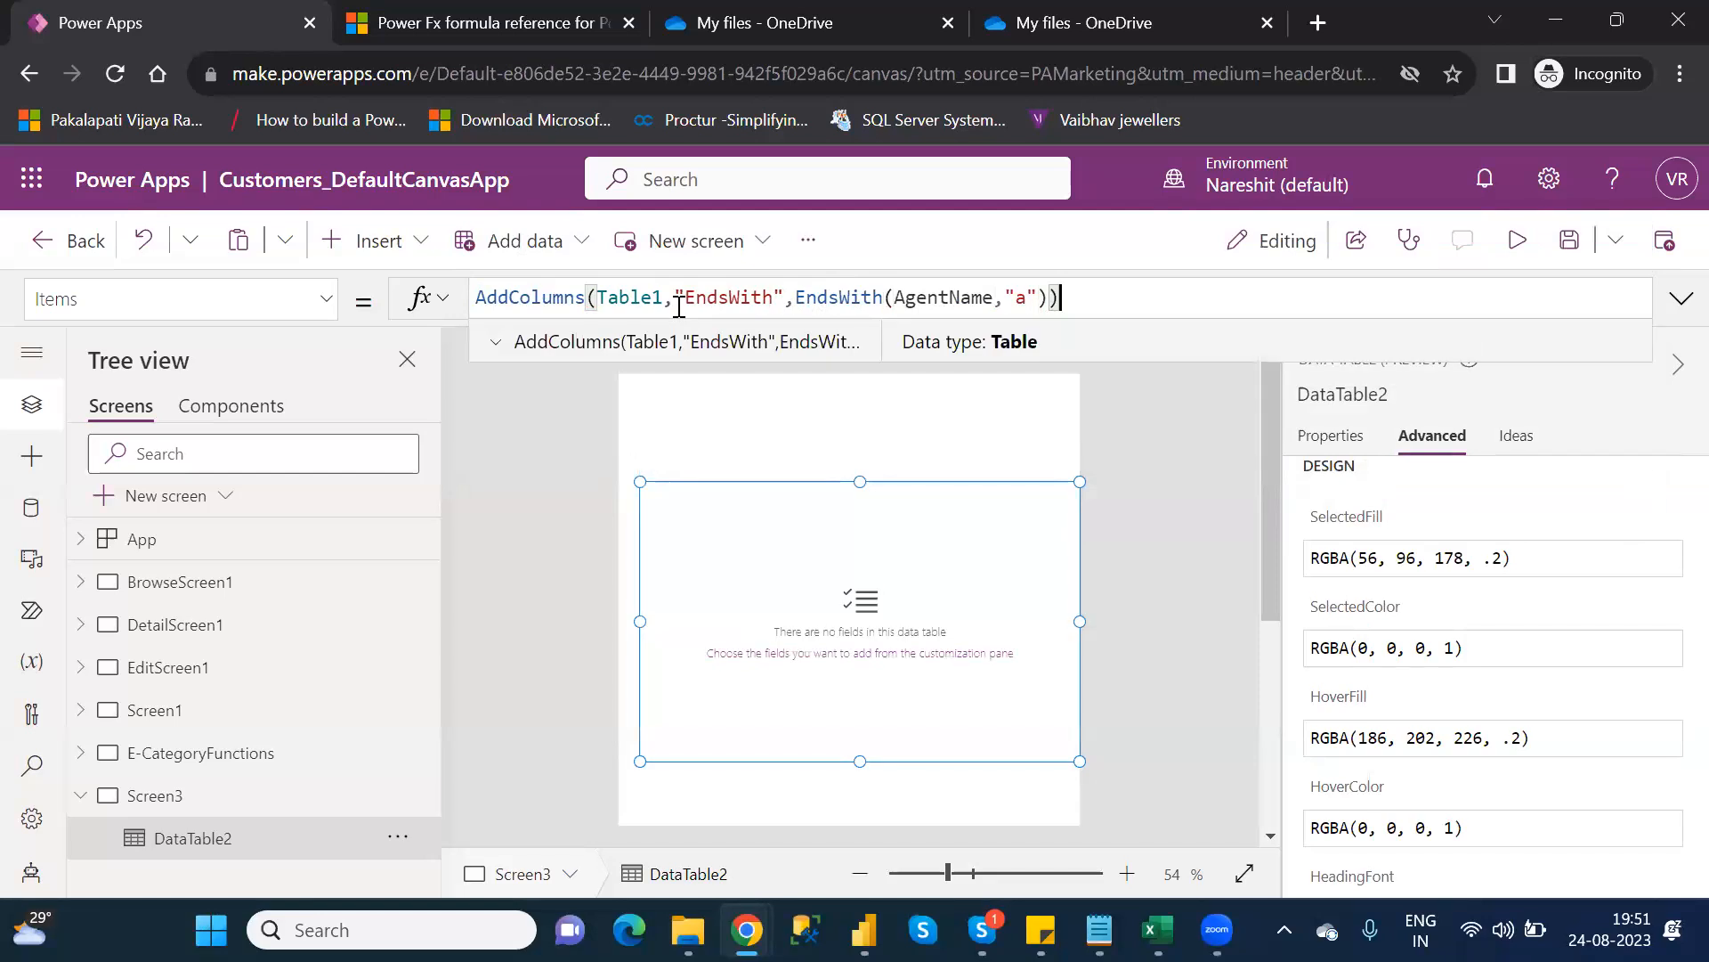
pyautogui.click(185, 840)
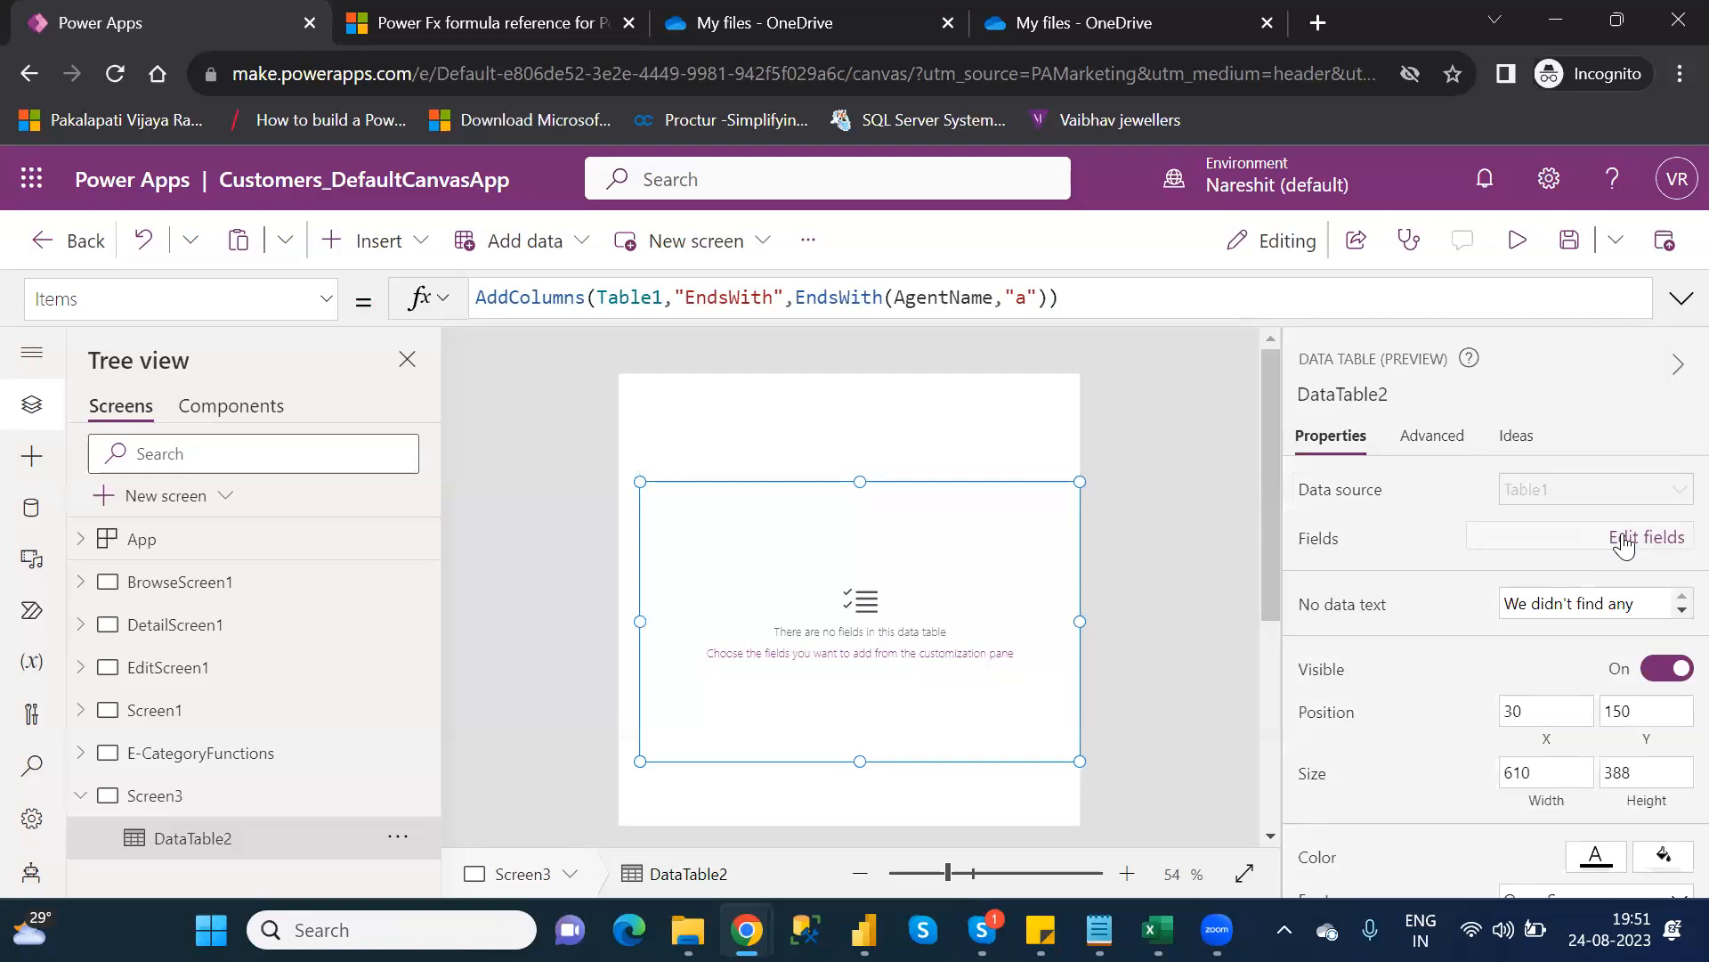
# Add the AgentName and EndsWith fields as columns in DataTable2
pyautogui.click(1622, 541)
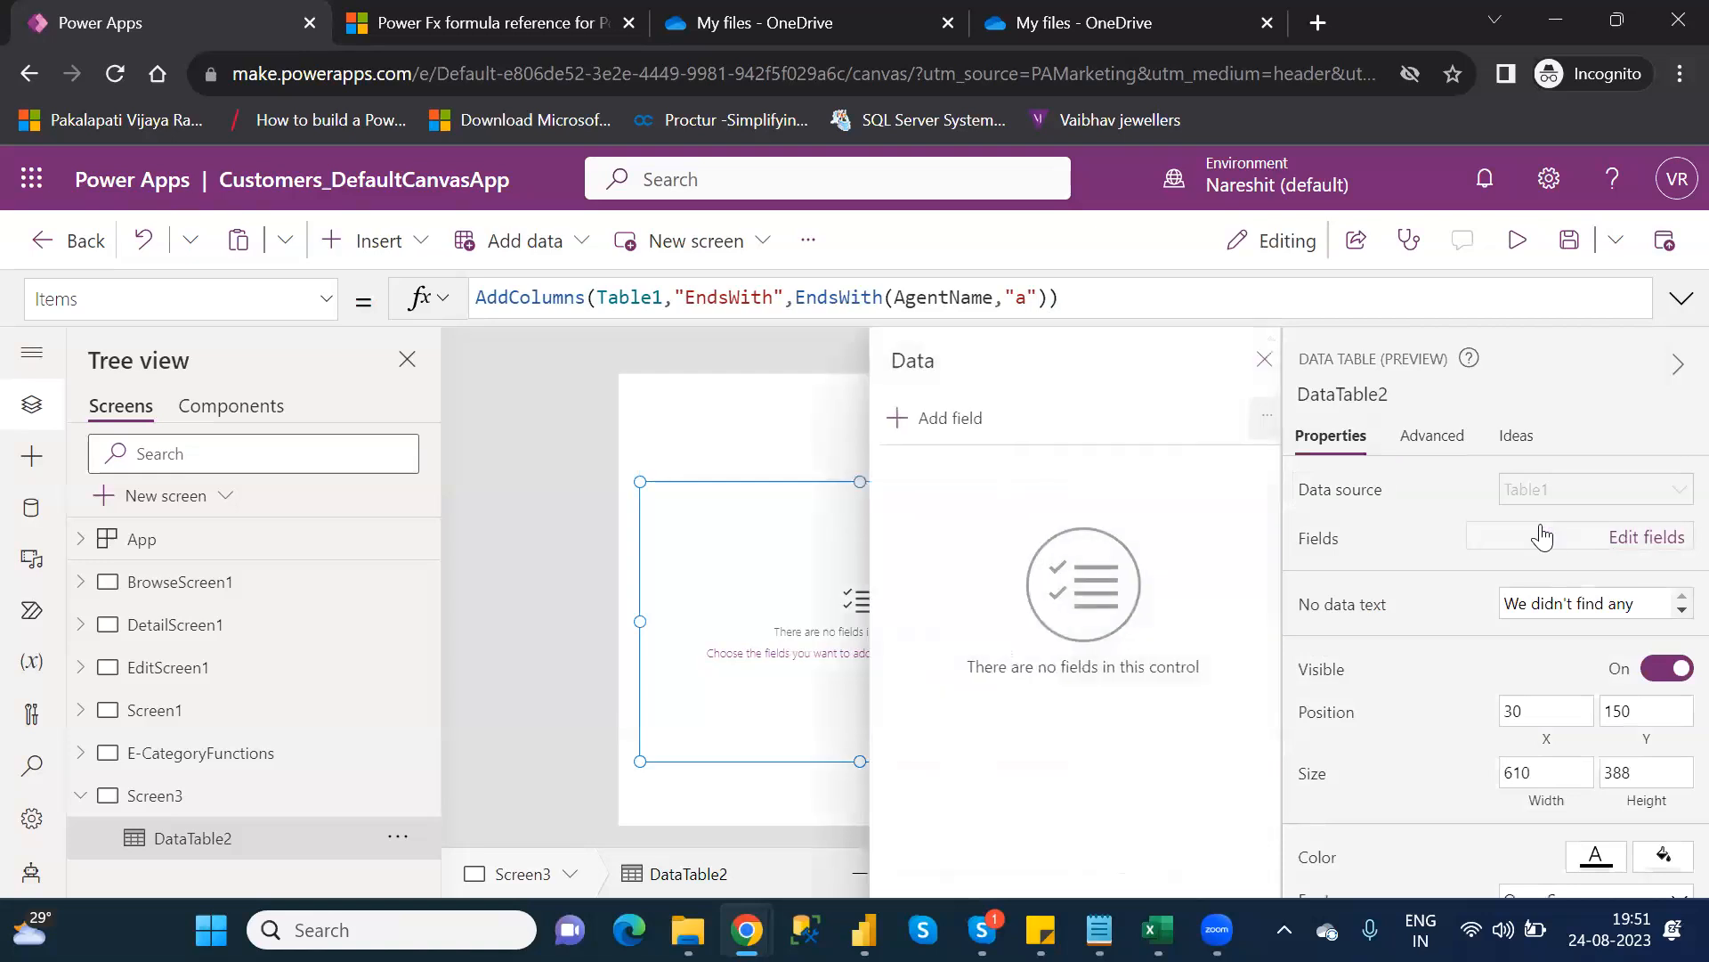
pyautogui.click(917, 424)
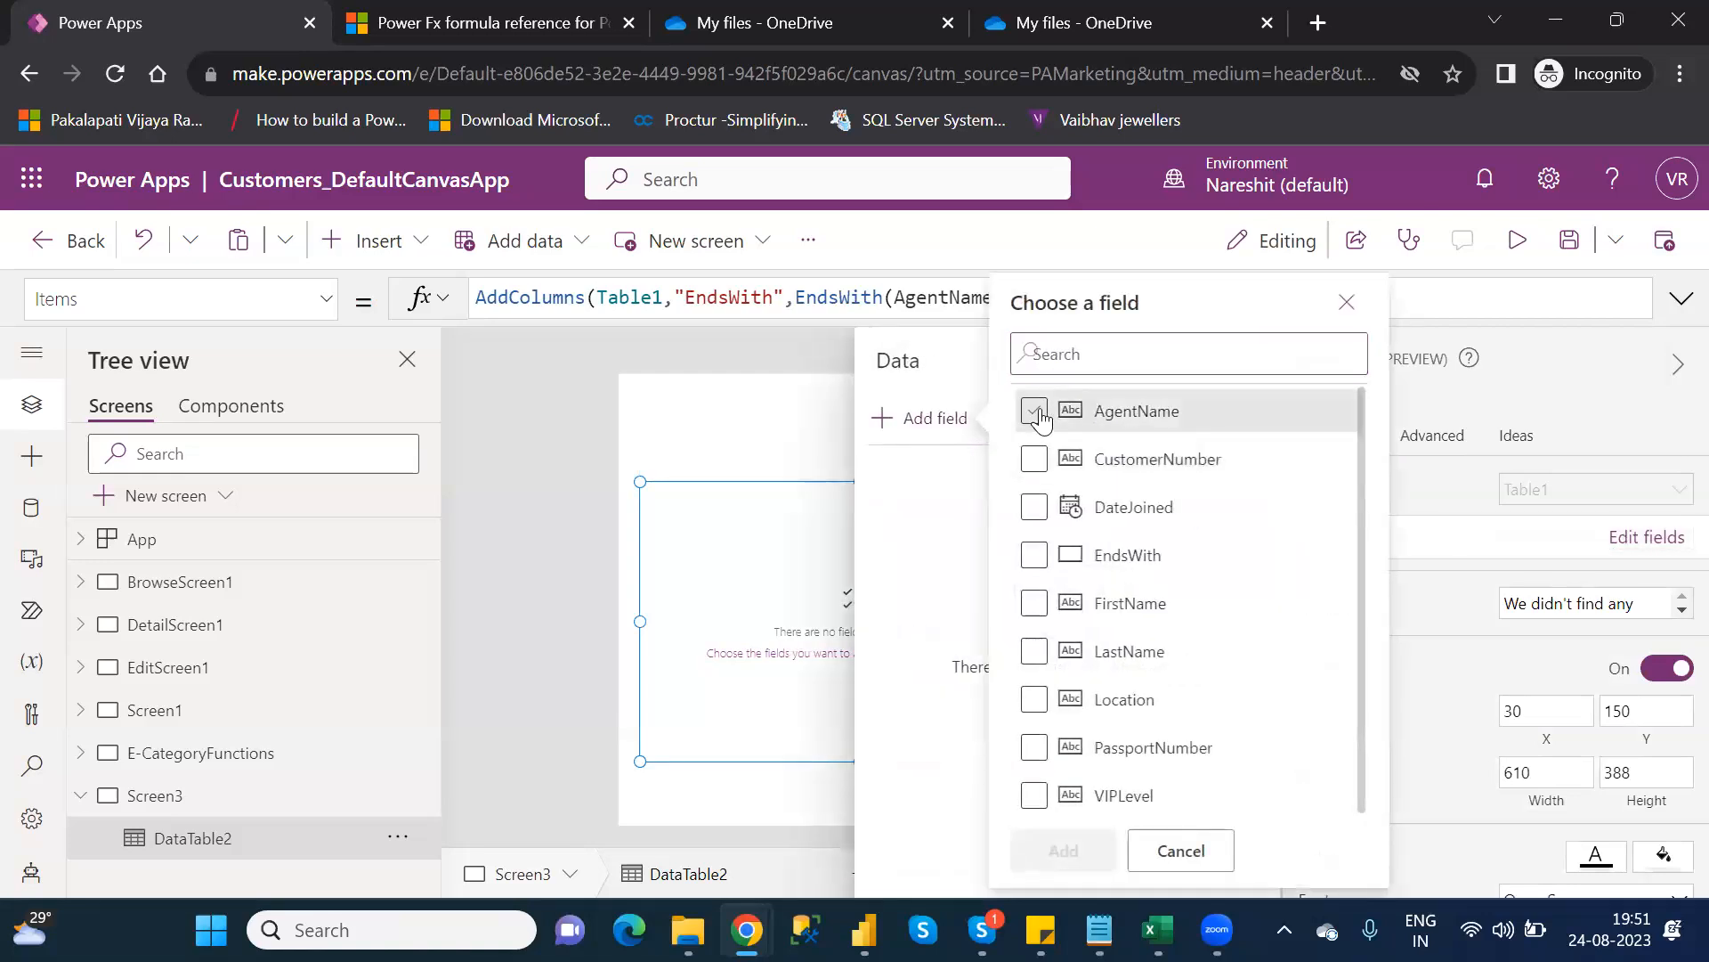
pyautogui.click(1040, 415)
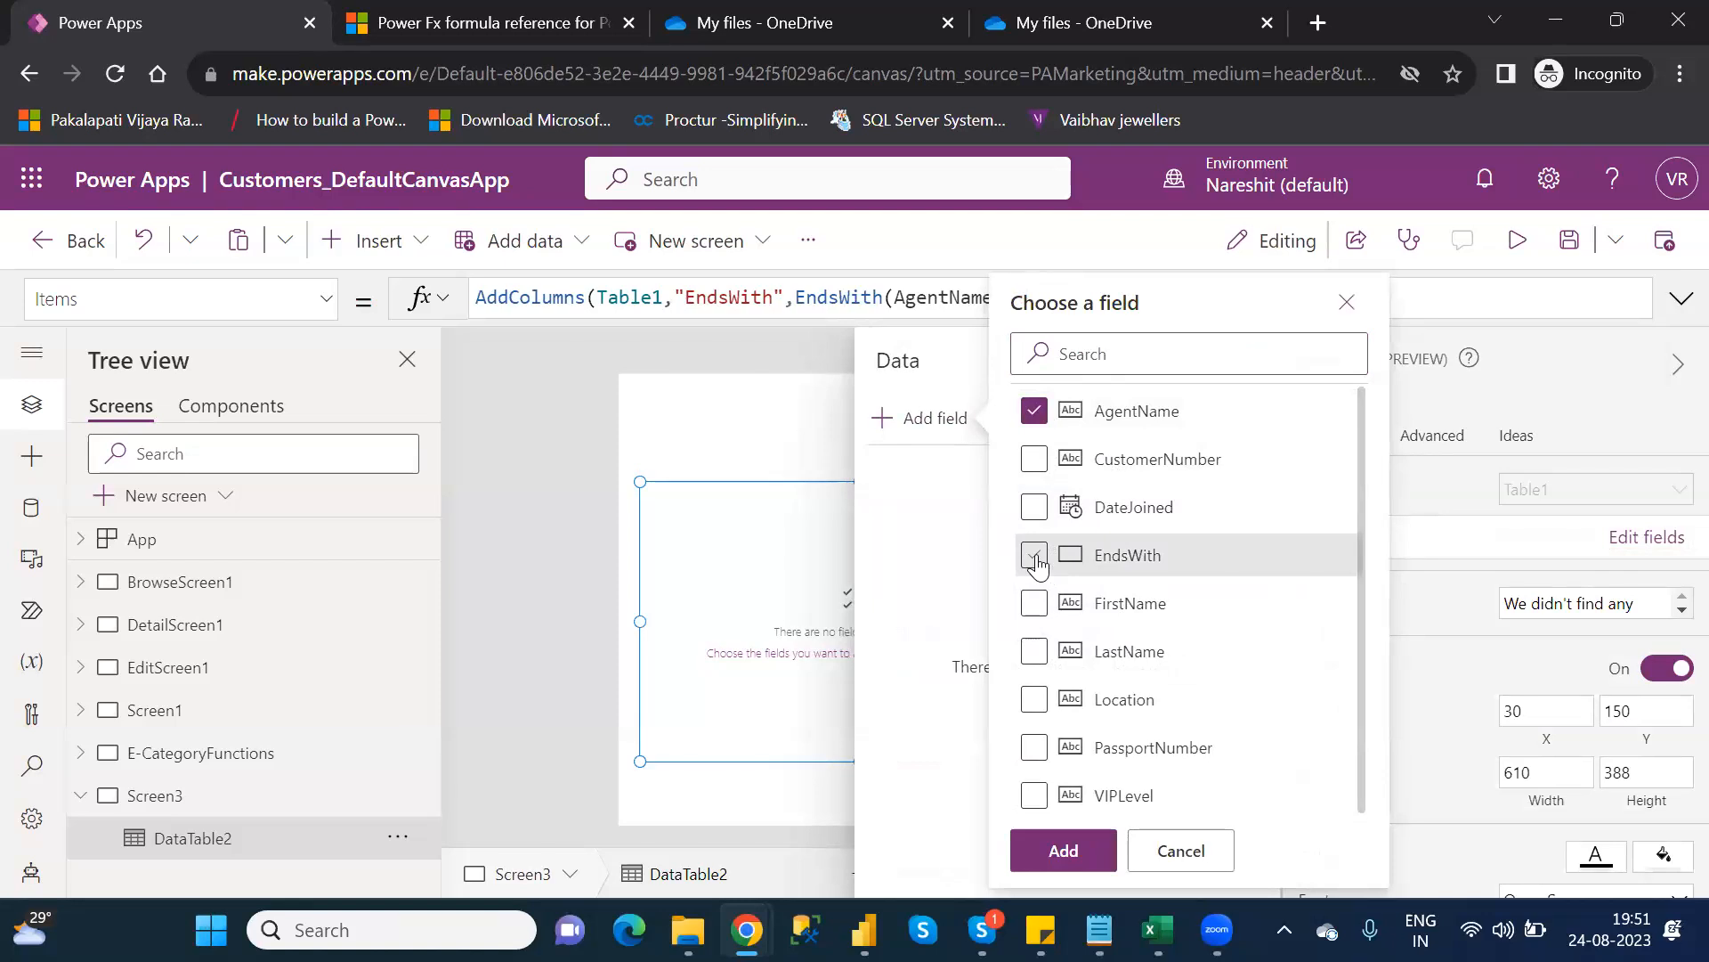
pyautogui.click(1035, 557)
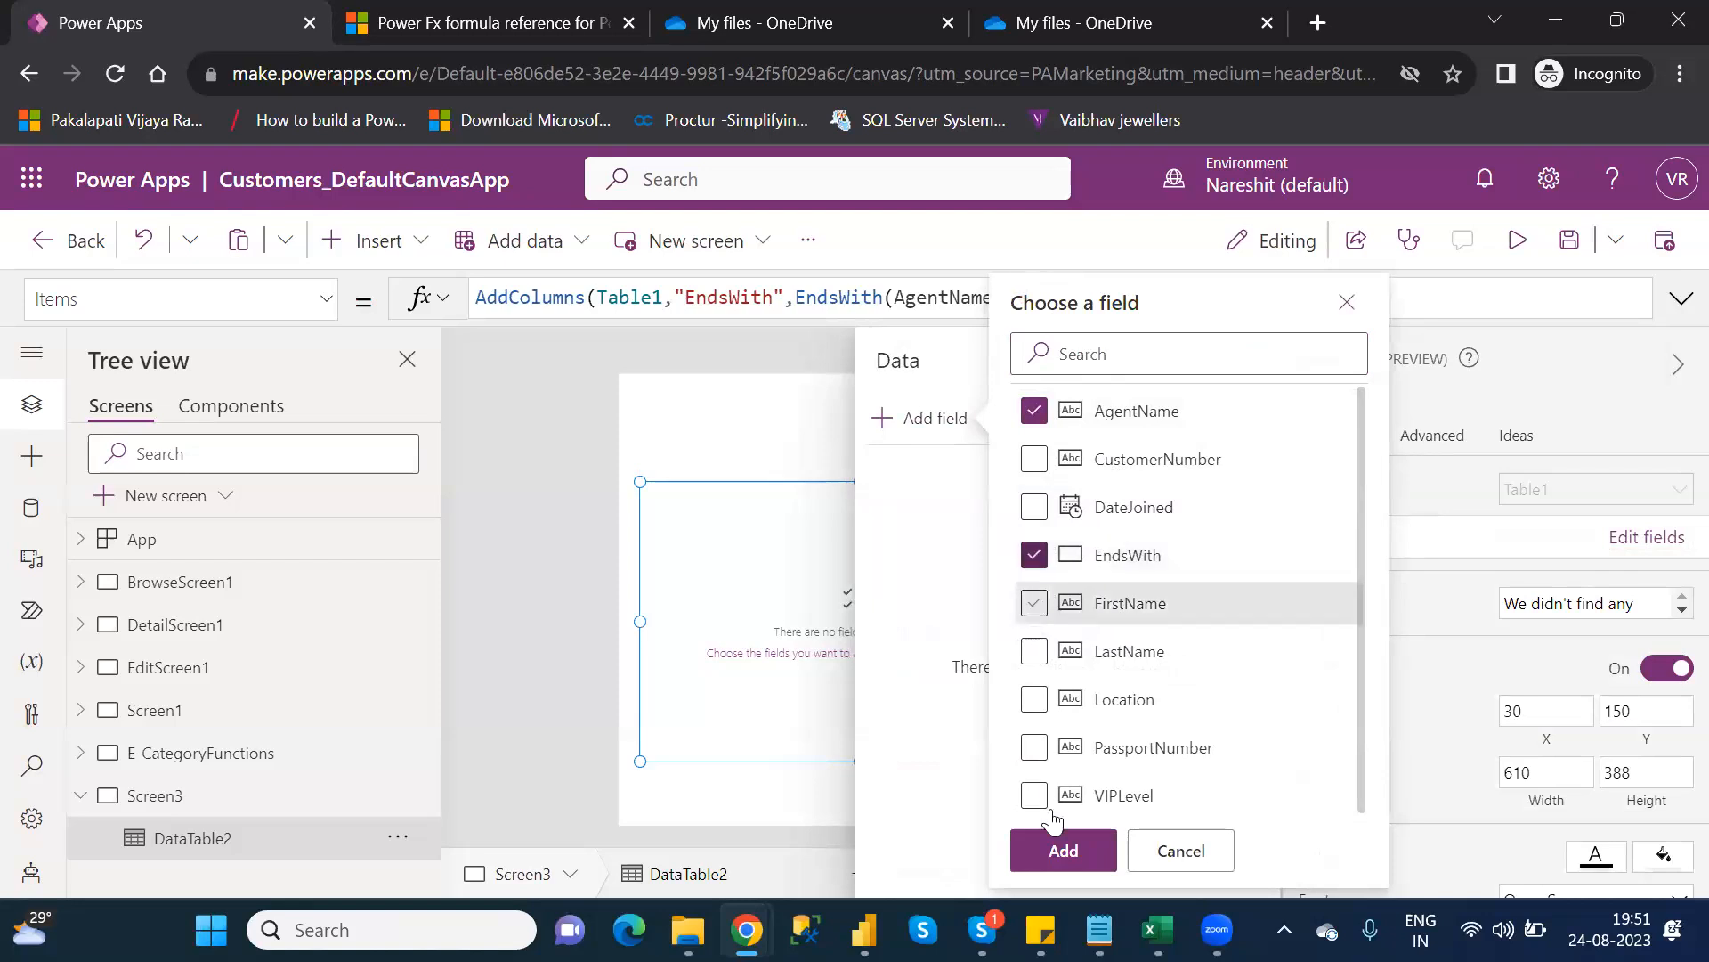
pyautogui.click(1080, 853)
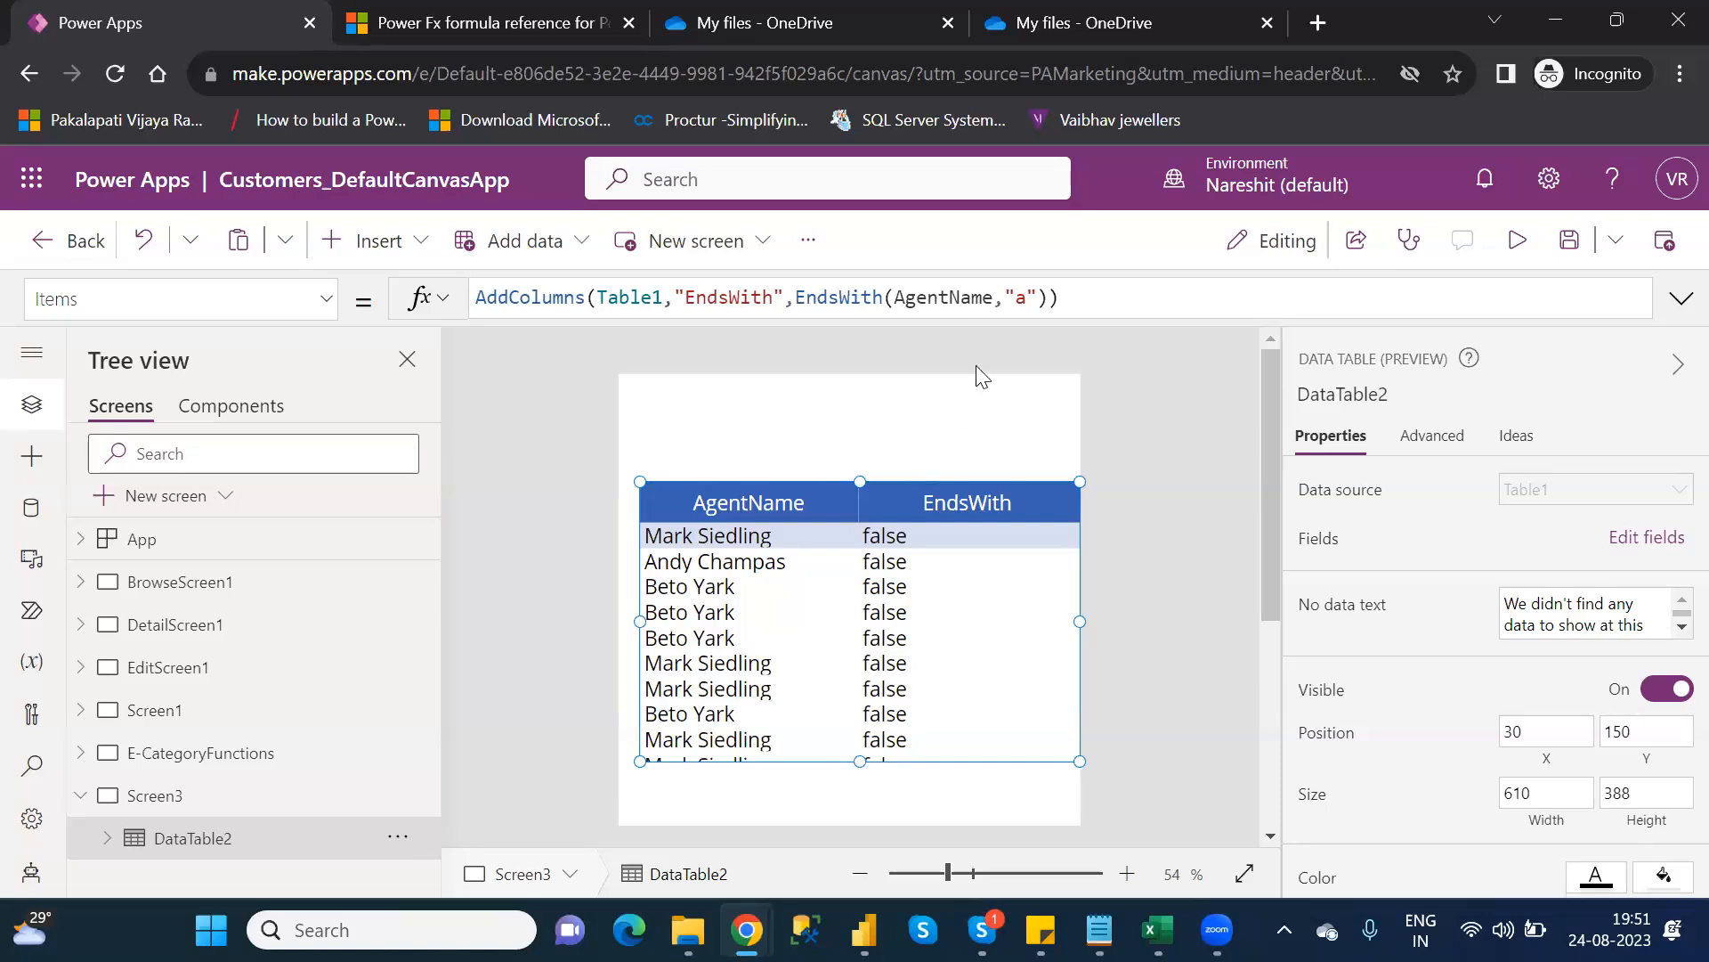
# Change the EndsWith ending string in the Items formula from "a" to "k"
pyautogui.click(1028, 295)
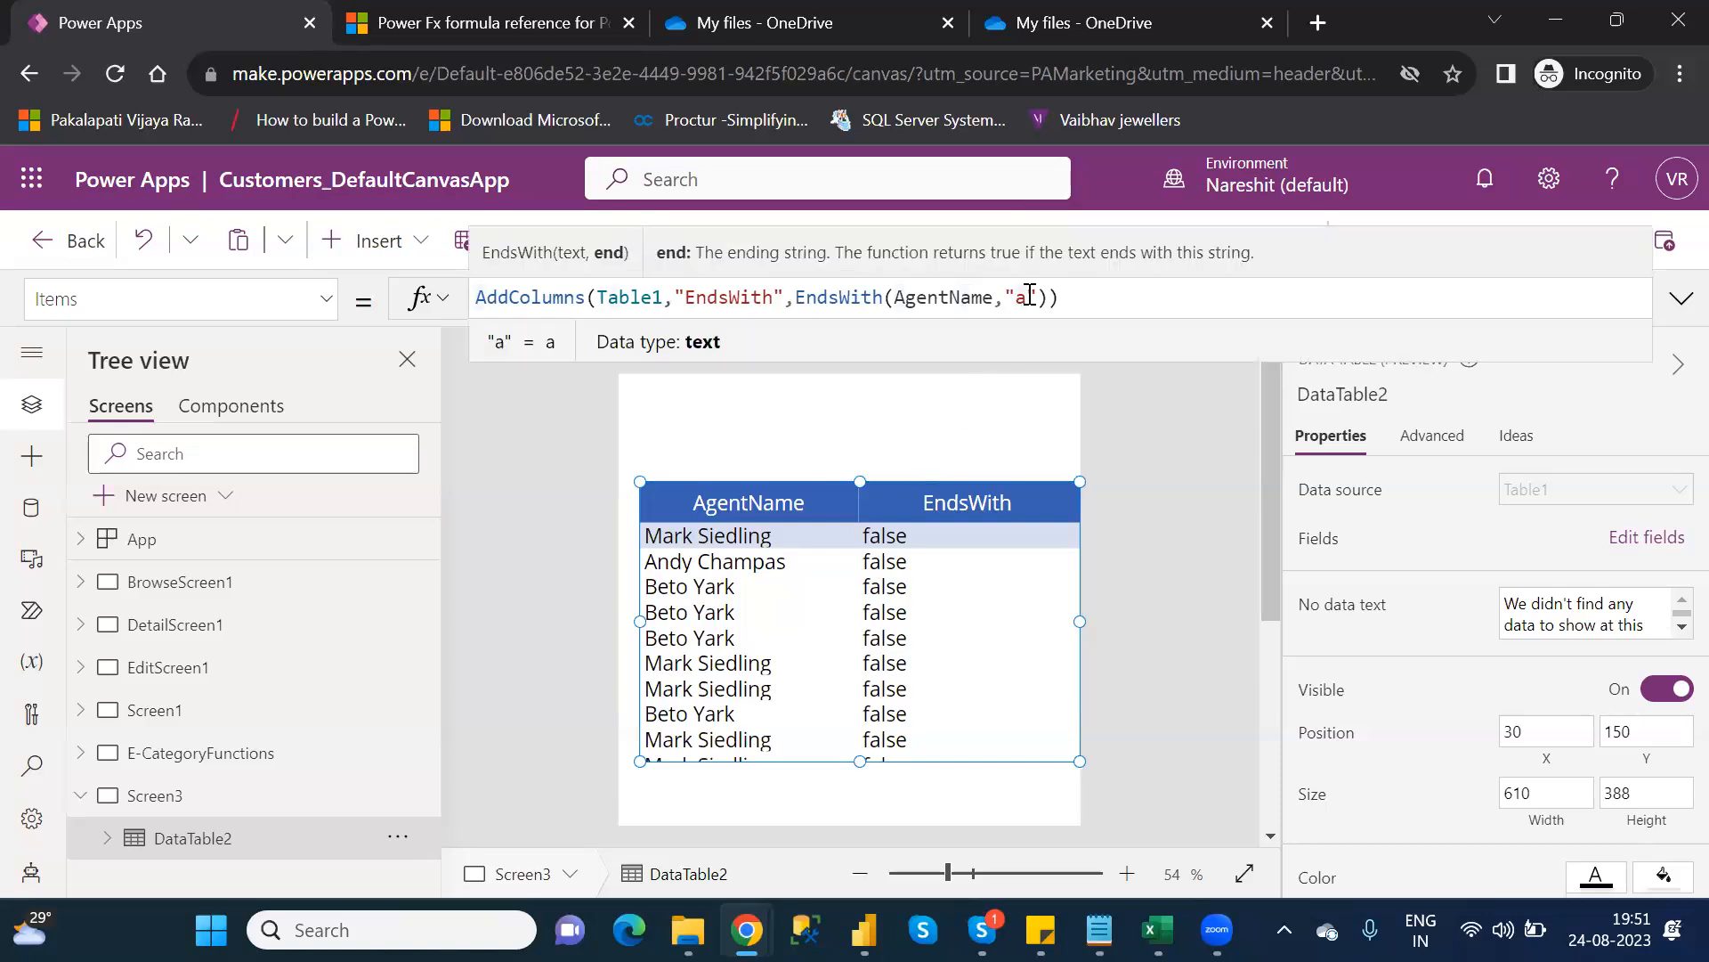
pyautogui.press('BackSpace')
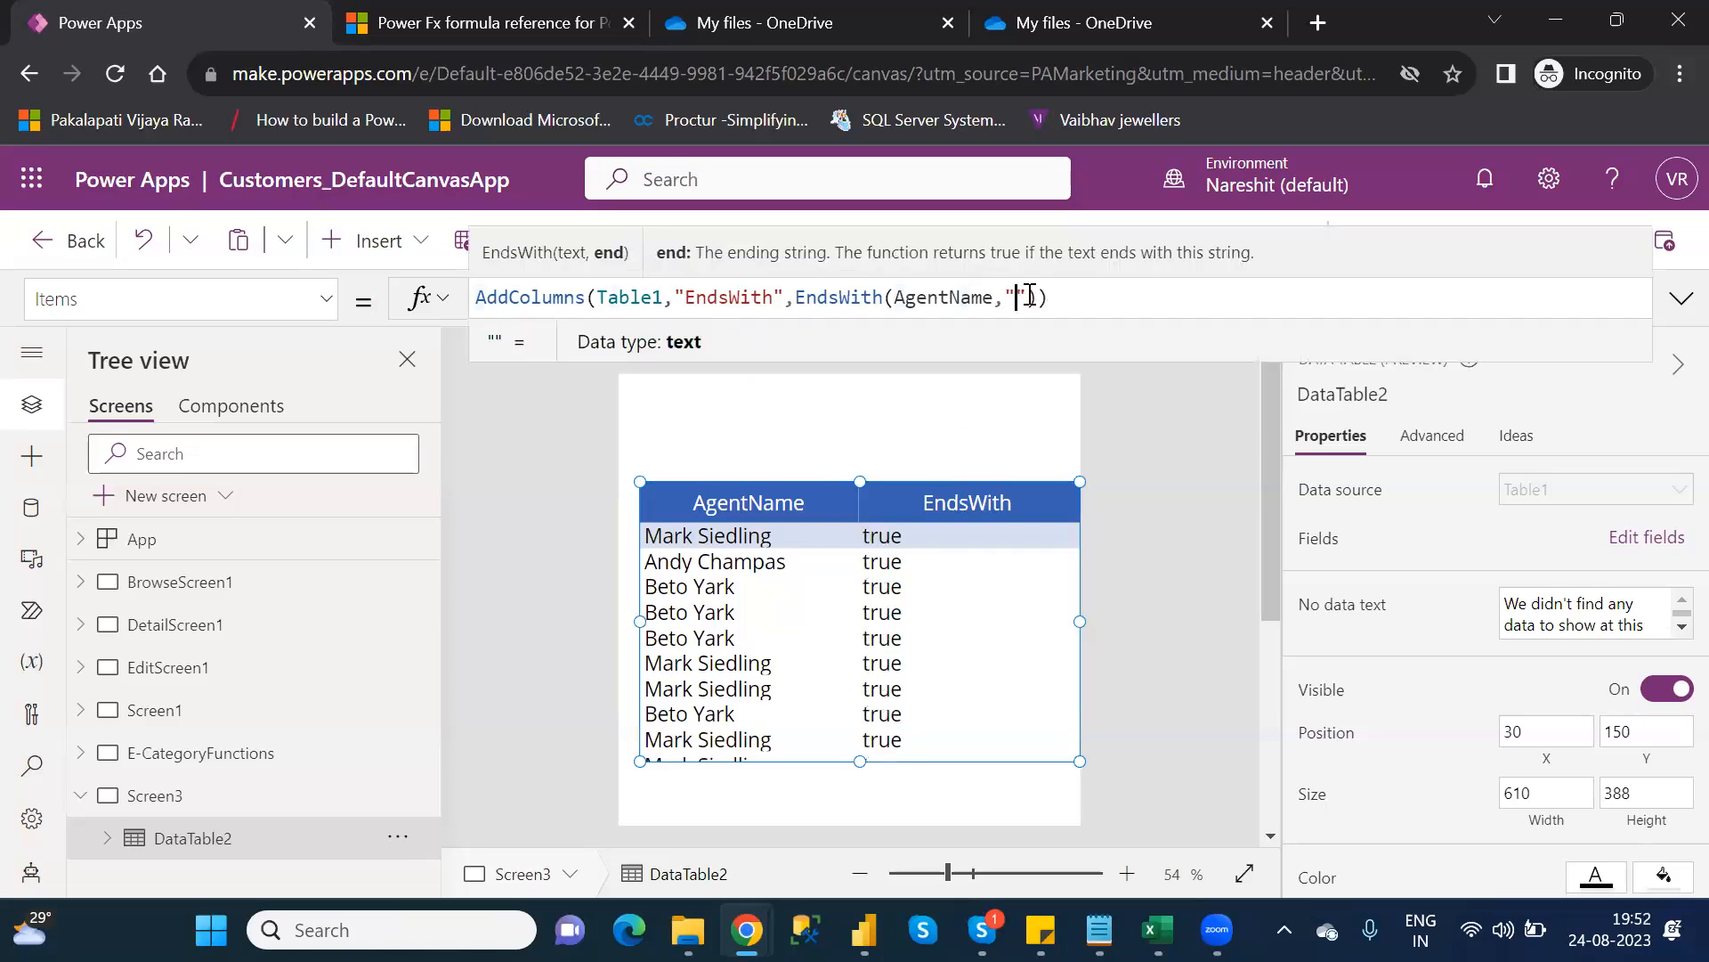
pyautogui.write('k')
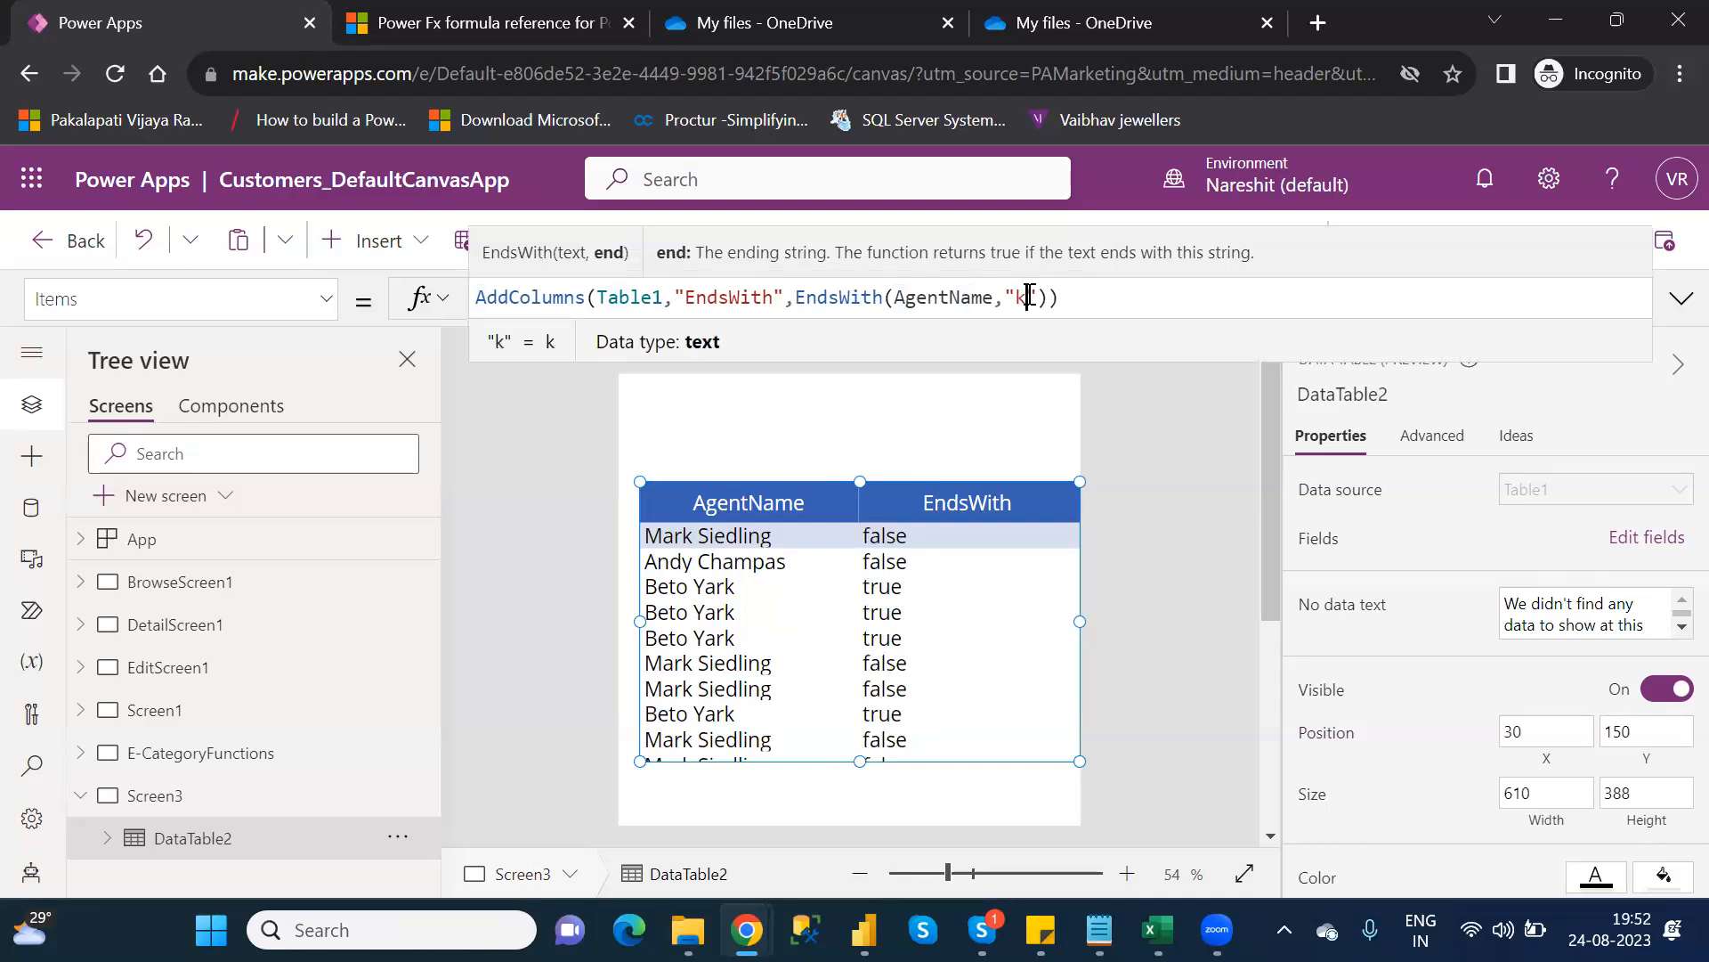
pyautogui.click(1204, 299)
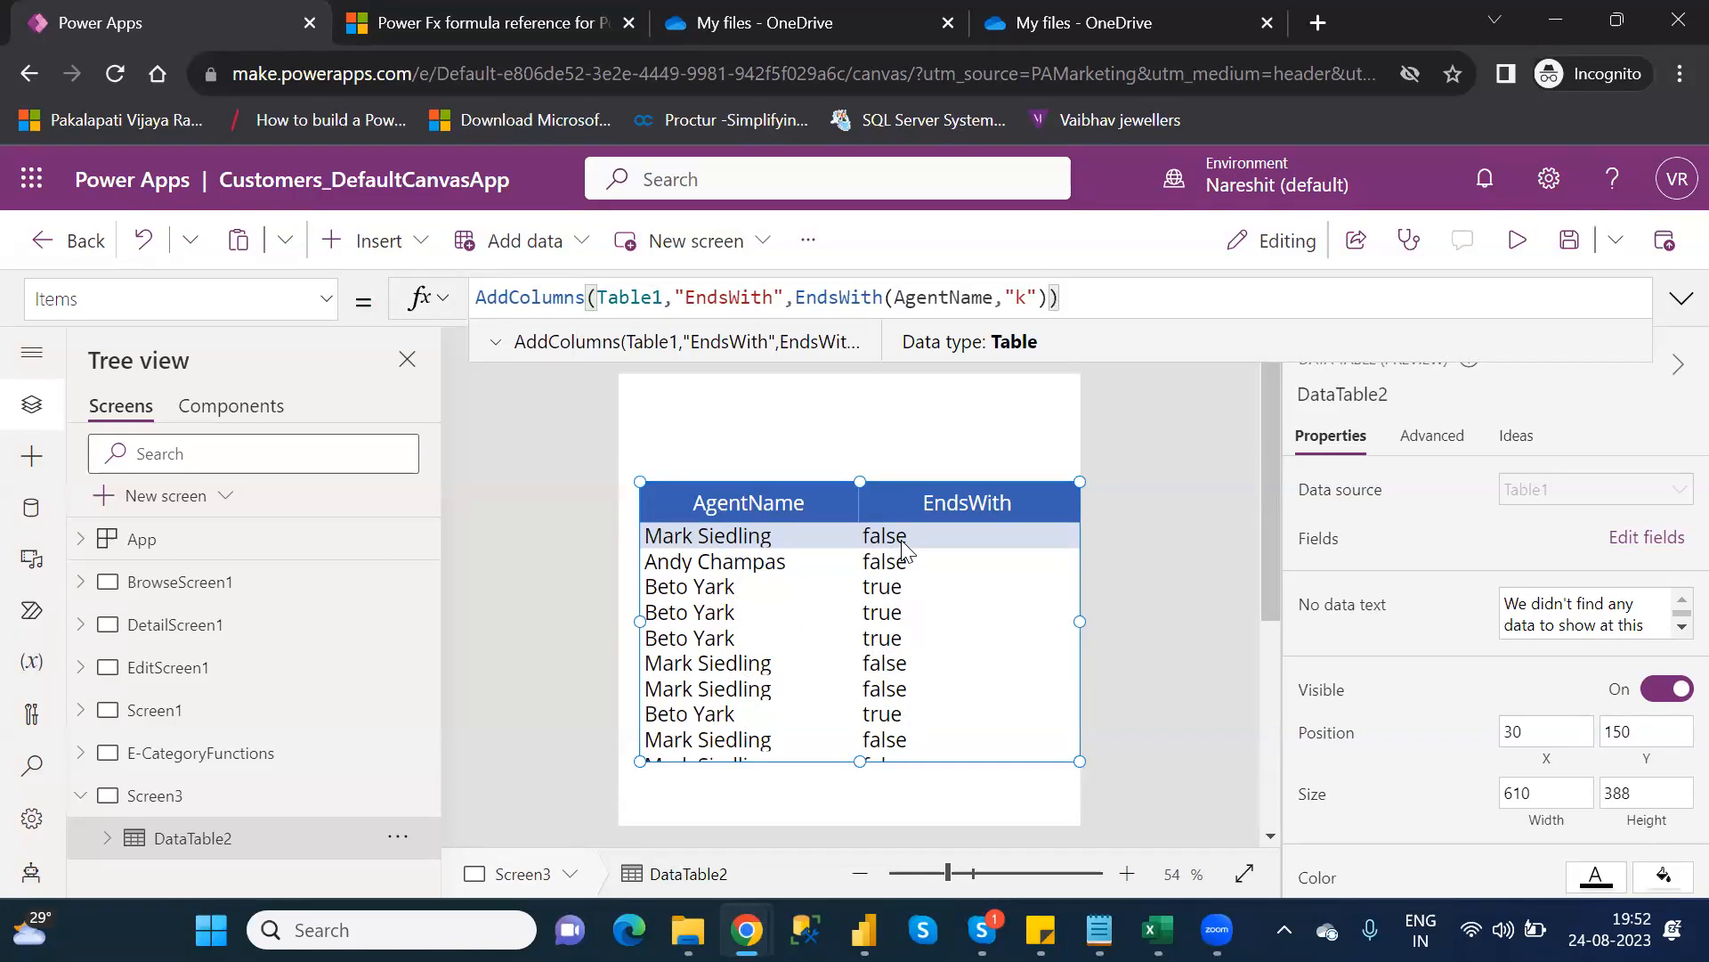
# Highlight AgentName, the "k" argument, and the whole EndsWith expression to explain its arguments
pyautogui.doubleClick(953, 302)
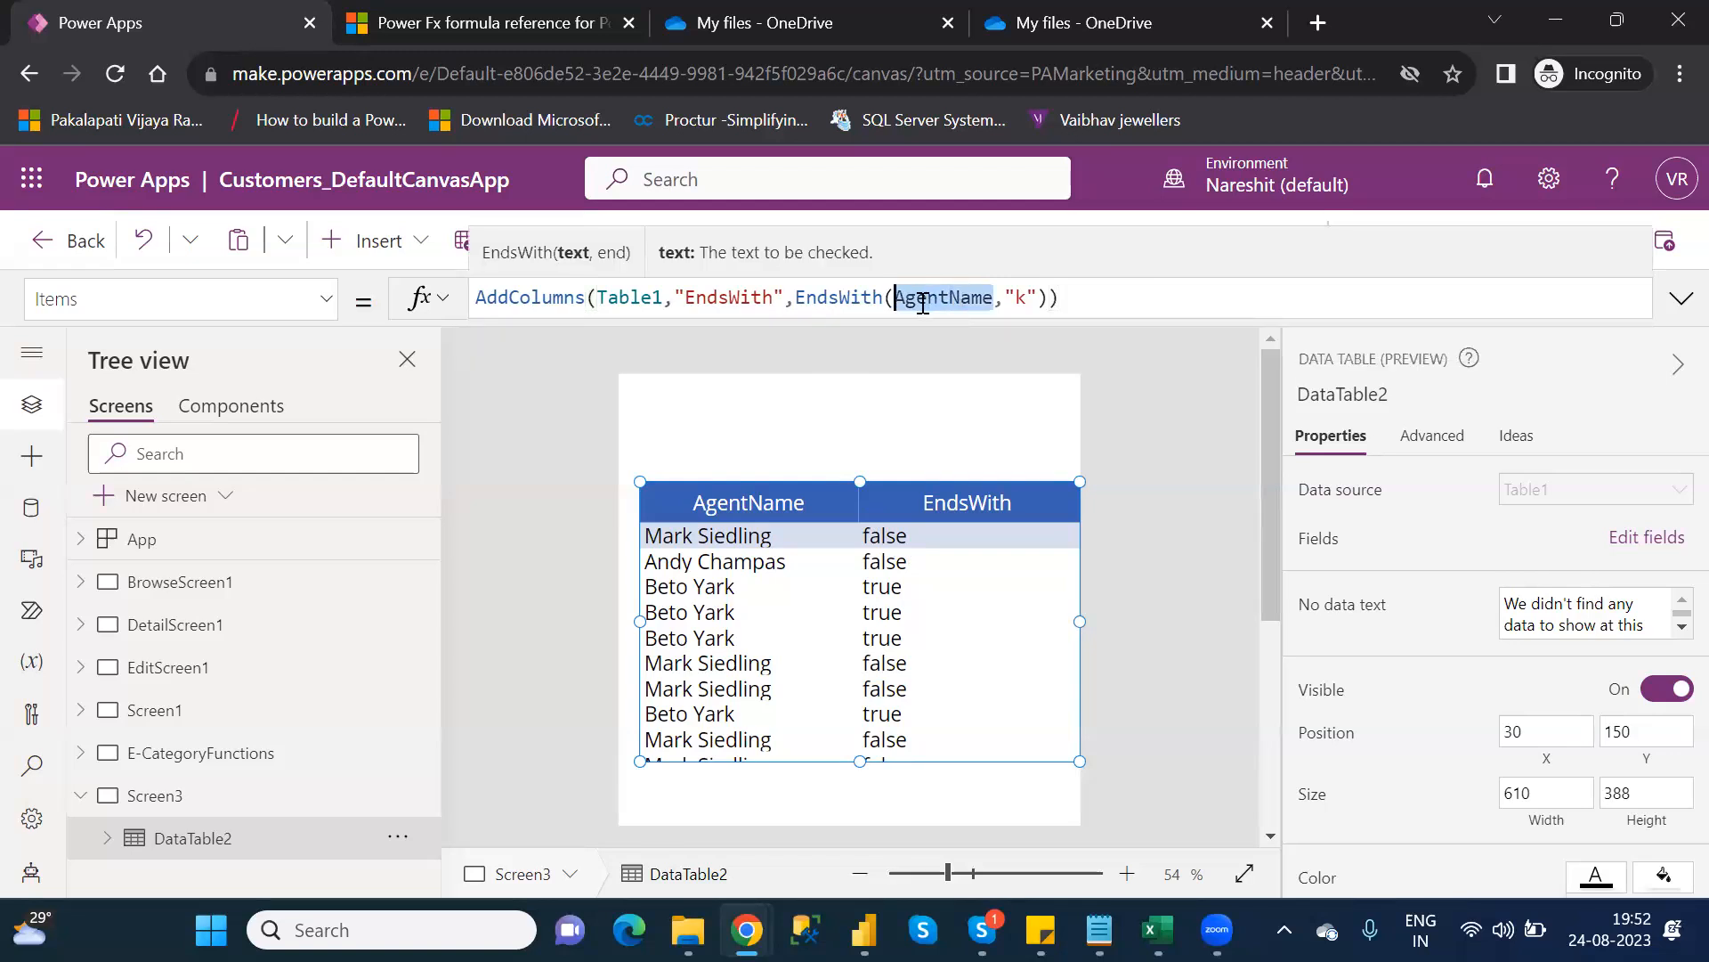
pyautogui.click(1020, 297)
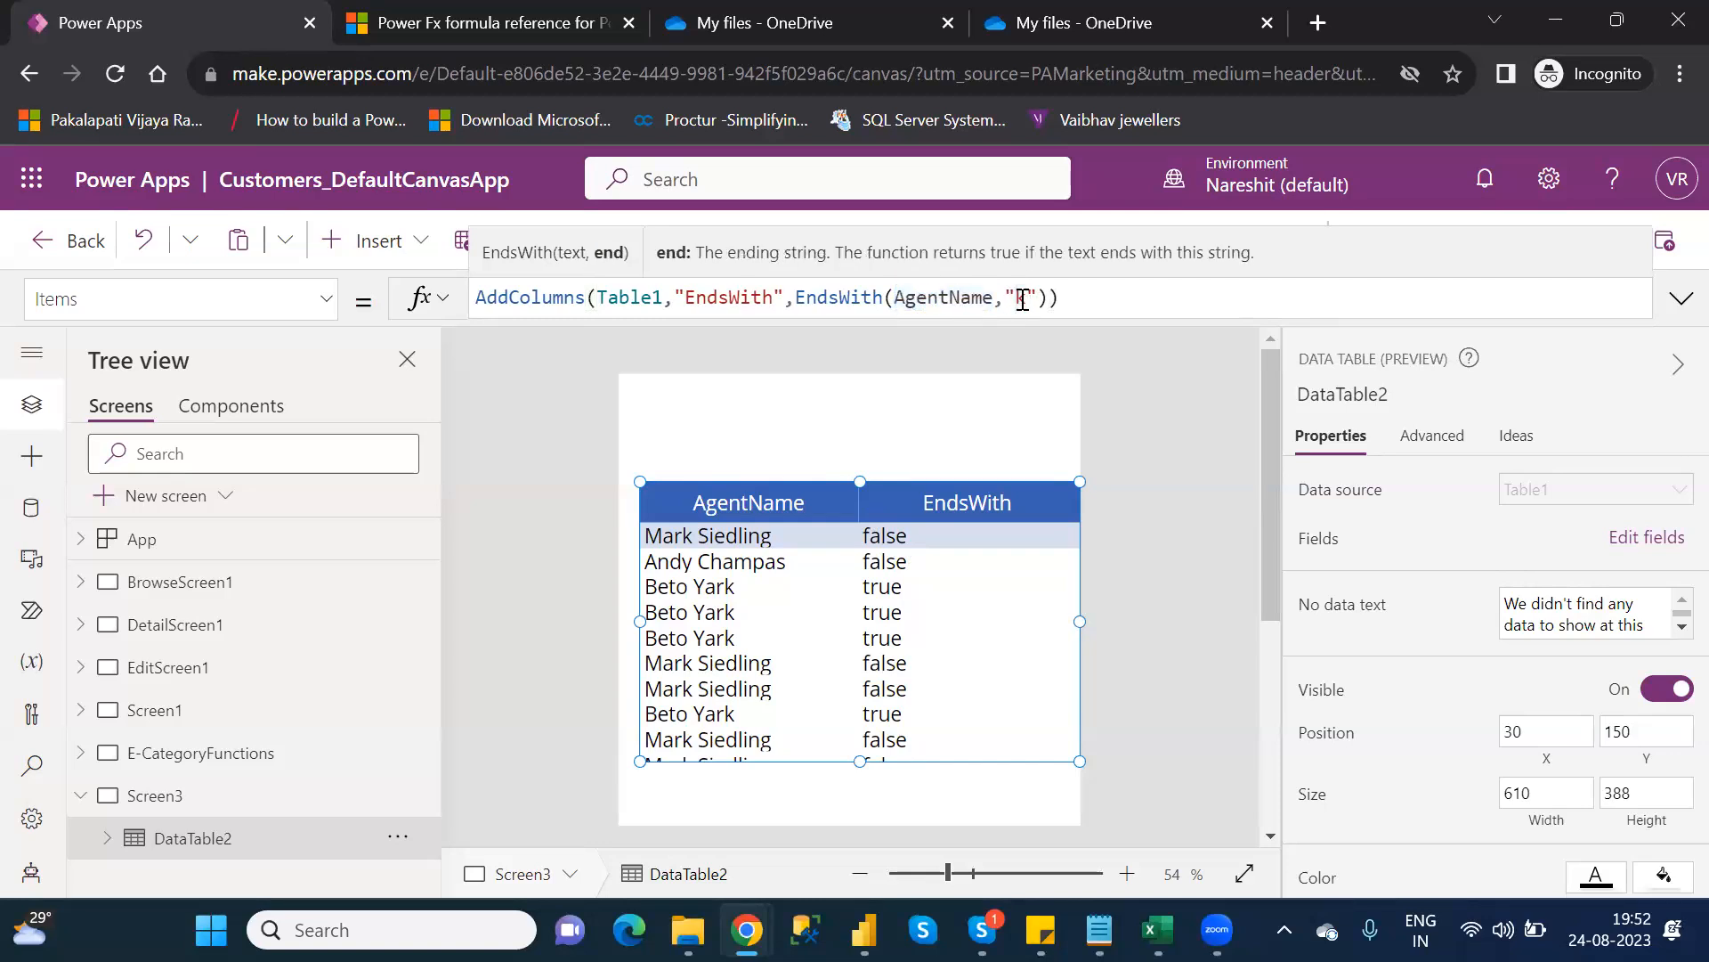
pyautogui.press('End')
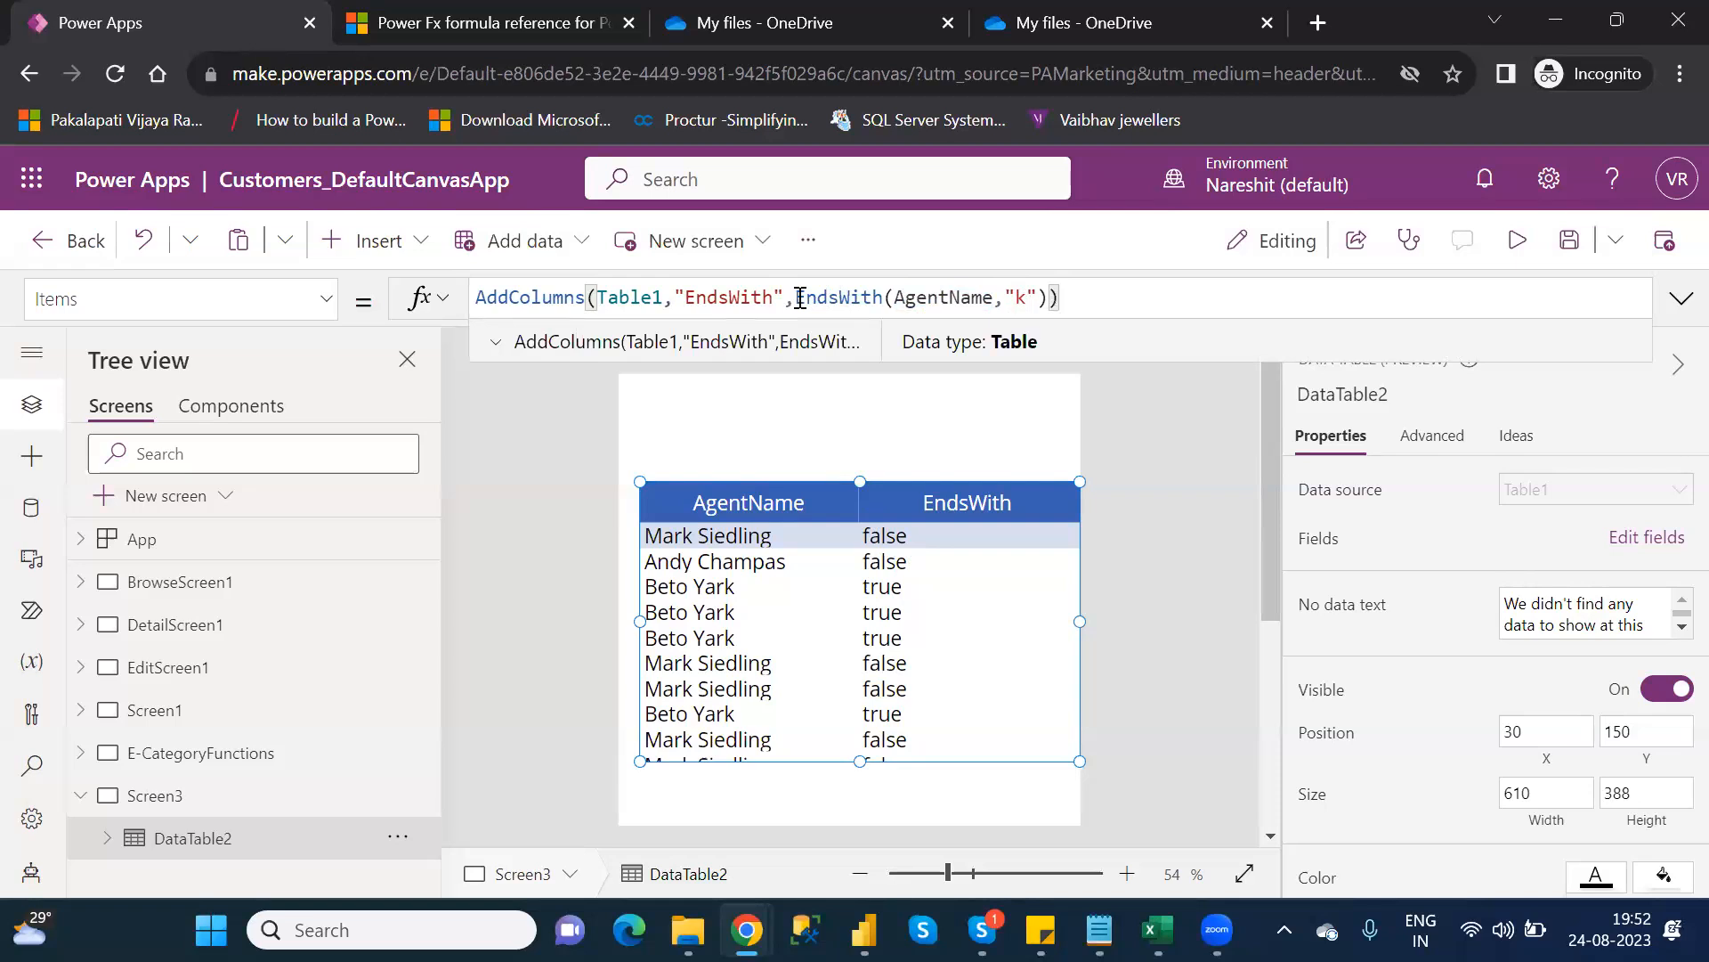
pyautogui.moveTo(795, 296); pyautogui.dragTo(1051, 297)
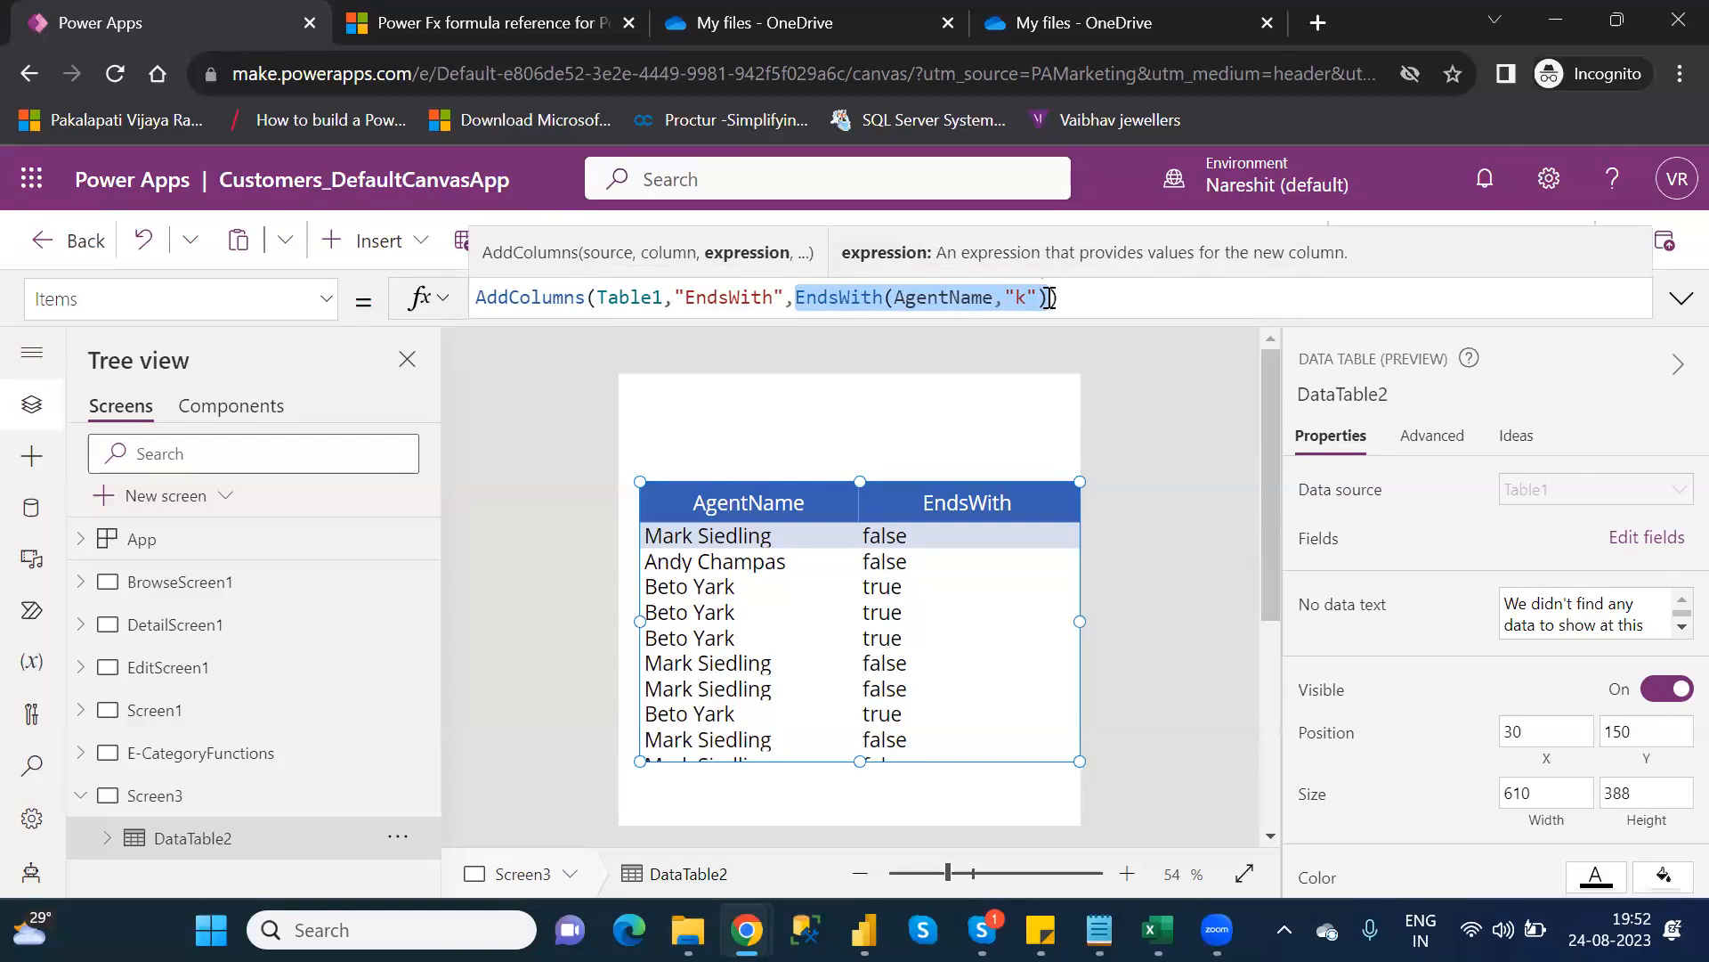
pyautogui.moveTo(1102, 930)
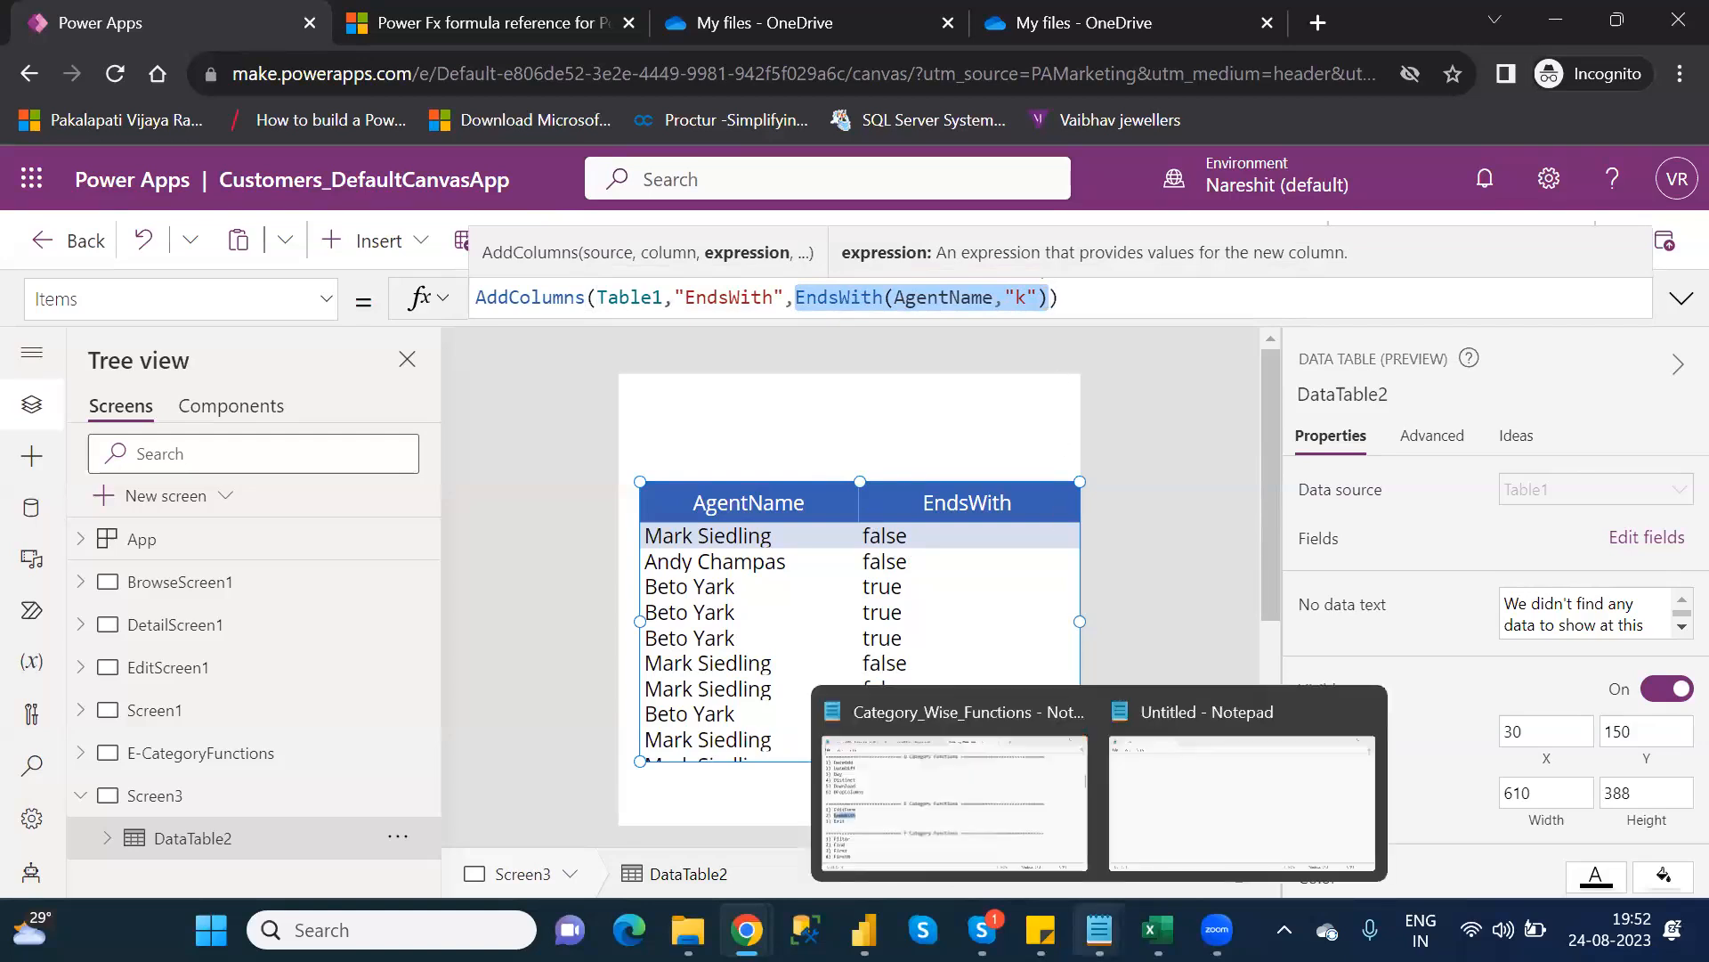
pyautogui.click(1000, 825)
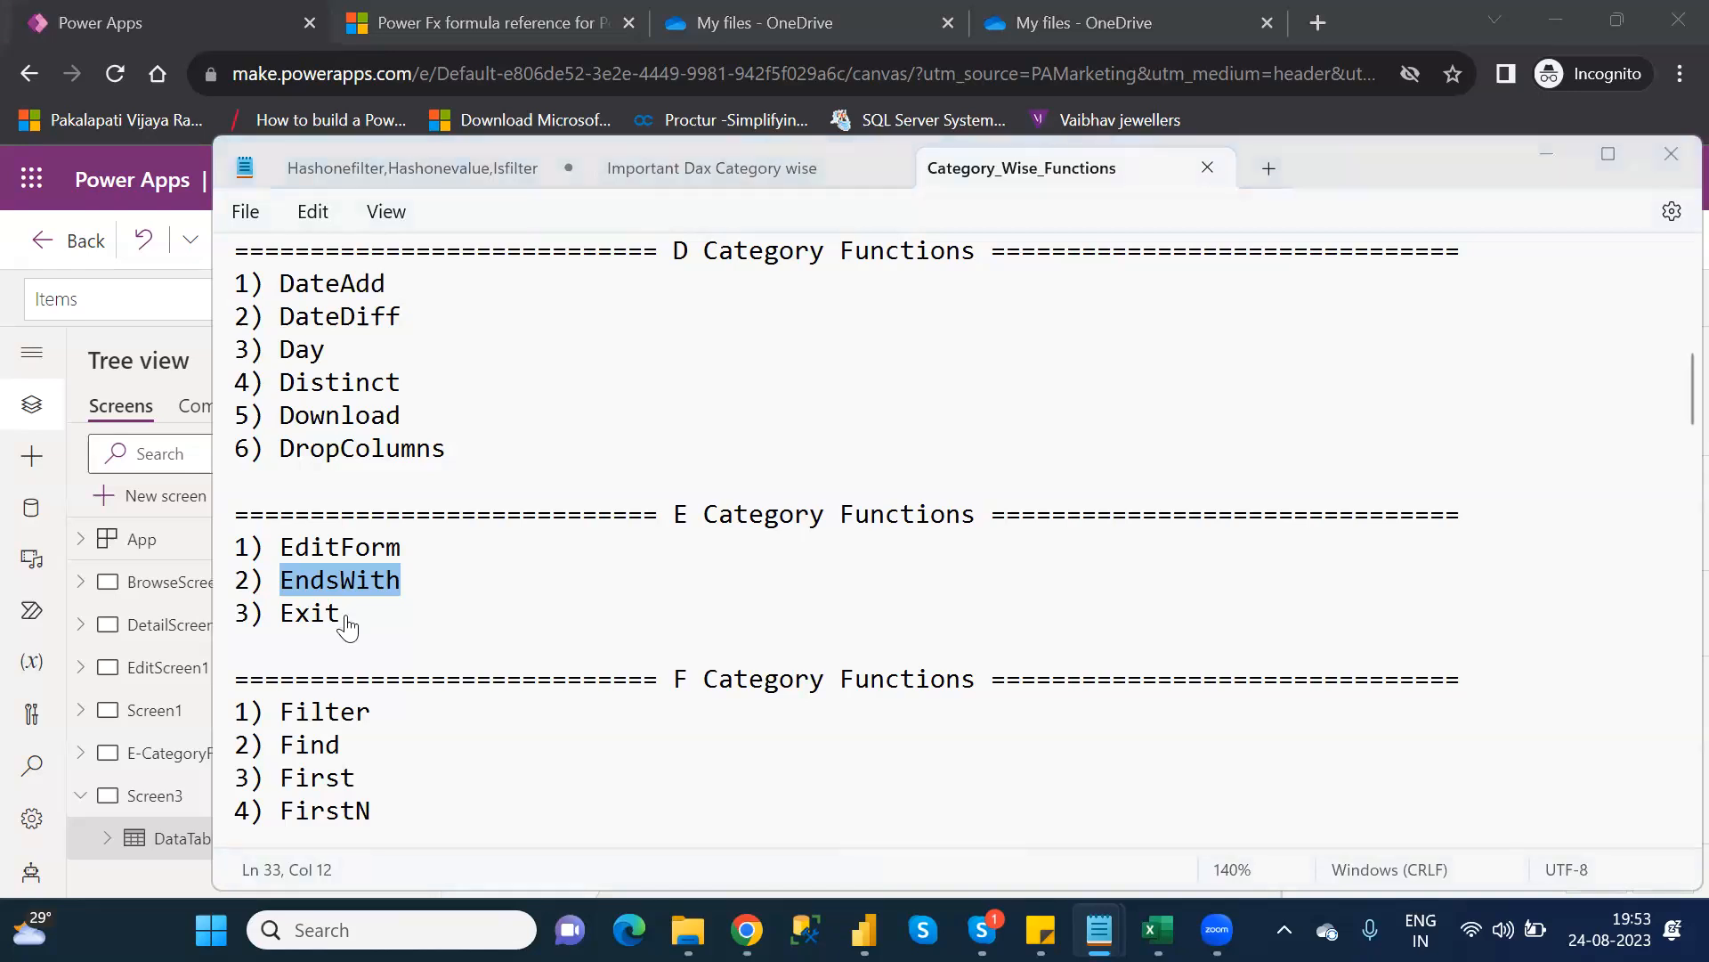
pyautogui.hotkey('alt', 'Tab')
# Collapse Screen3 in Tree view, open BrowseScreen1 on the canvas, and bring up the Insert control list
pyautogui.click(1151, 527)
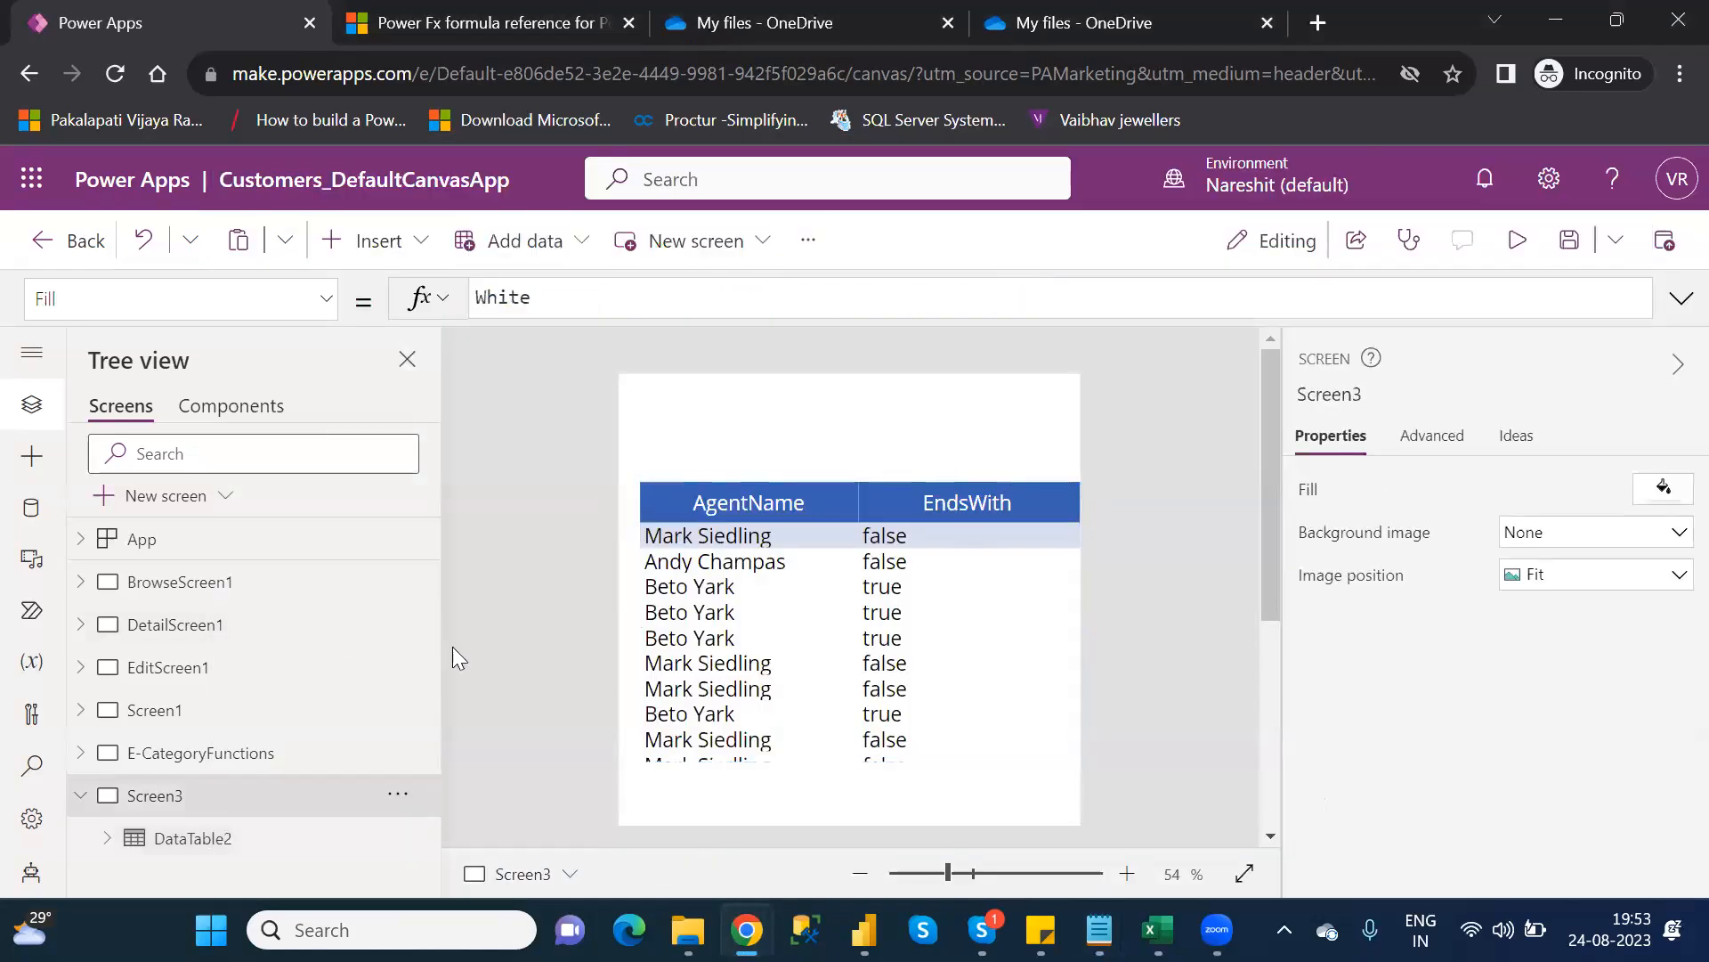
pyautogui.click(80, 797)
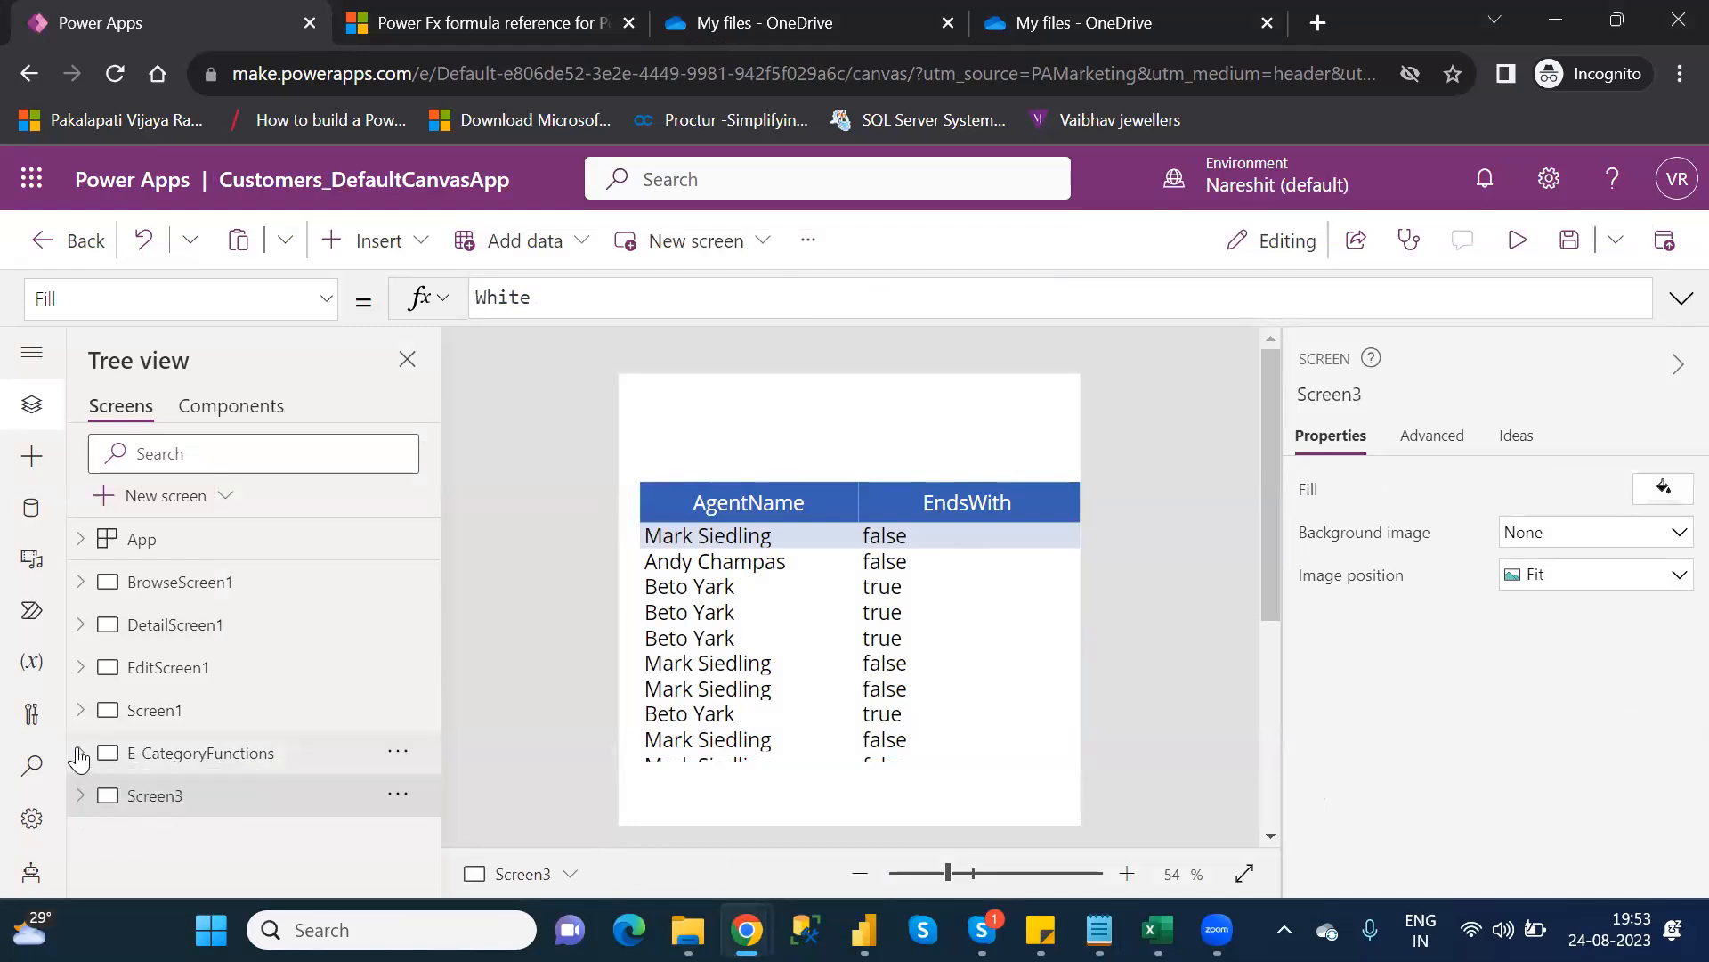
pyautogui.click(80, 754)
pyautogui.click(79, 754)
pyautogui.click(80, 584)
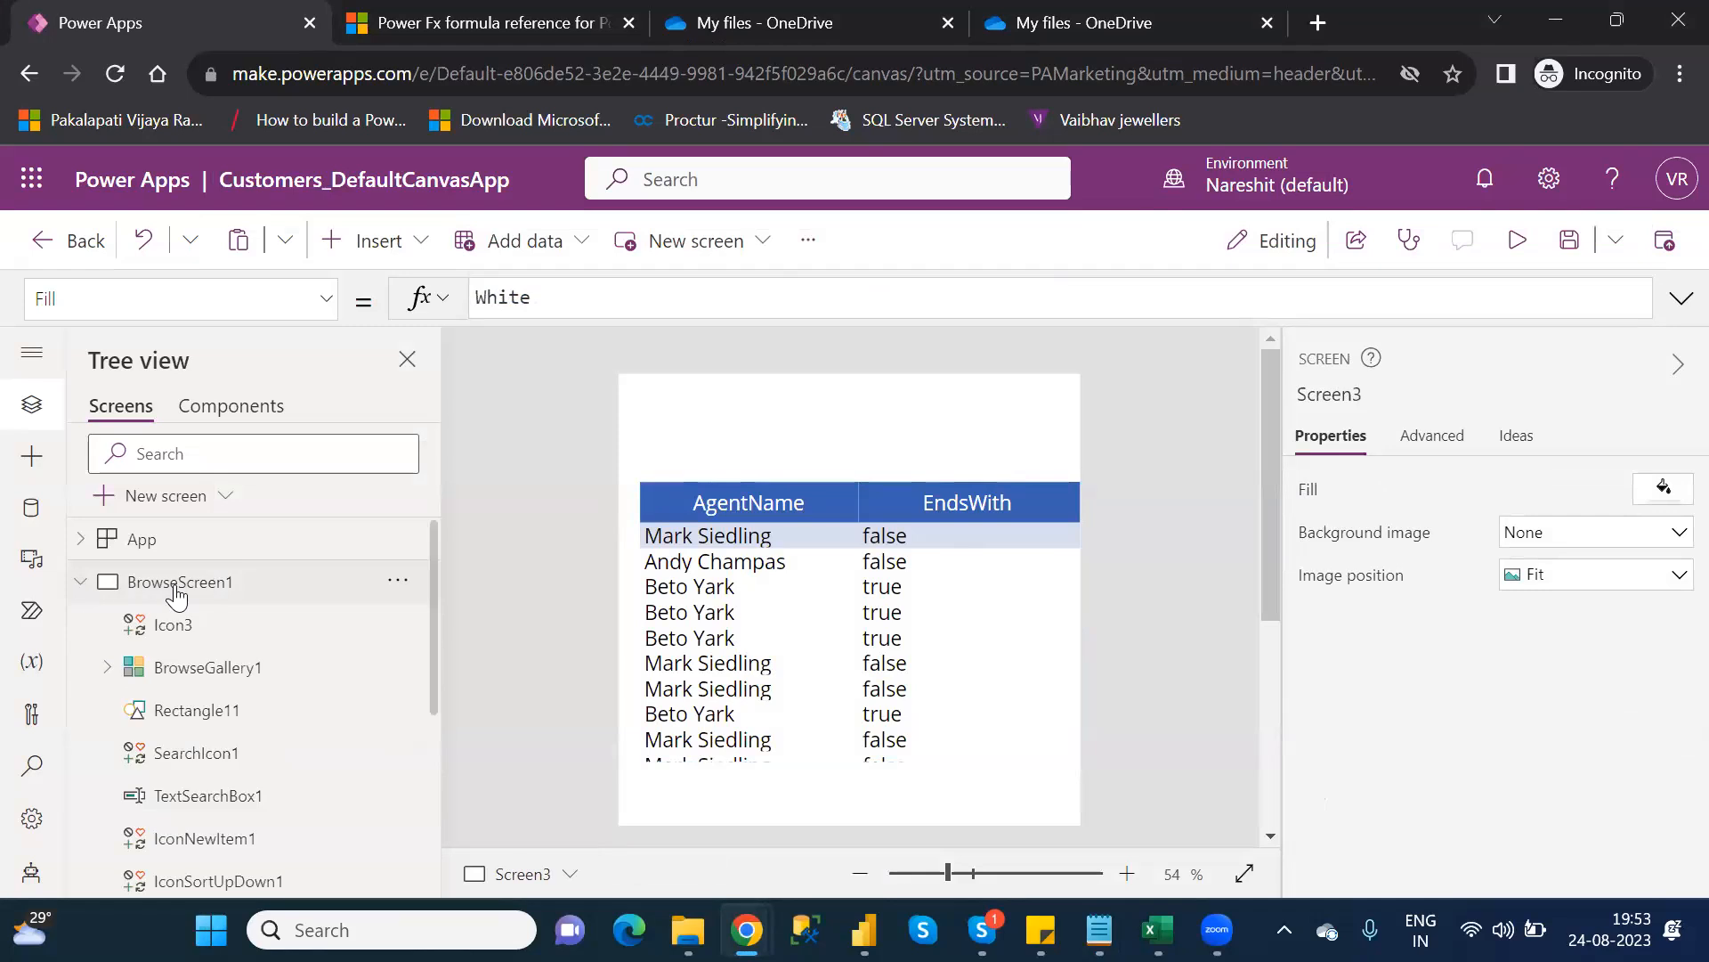
pyautogui.click(178, 590)
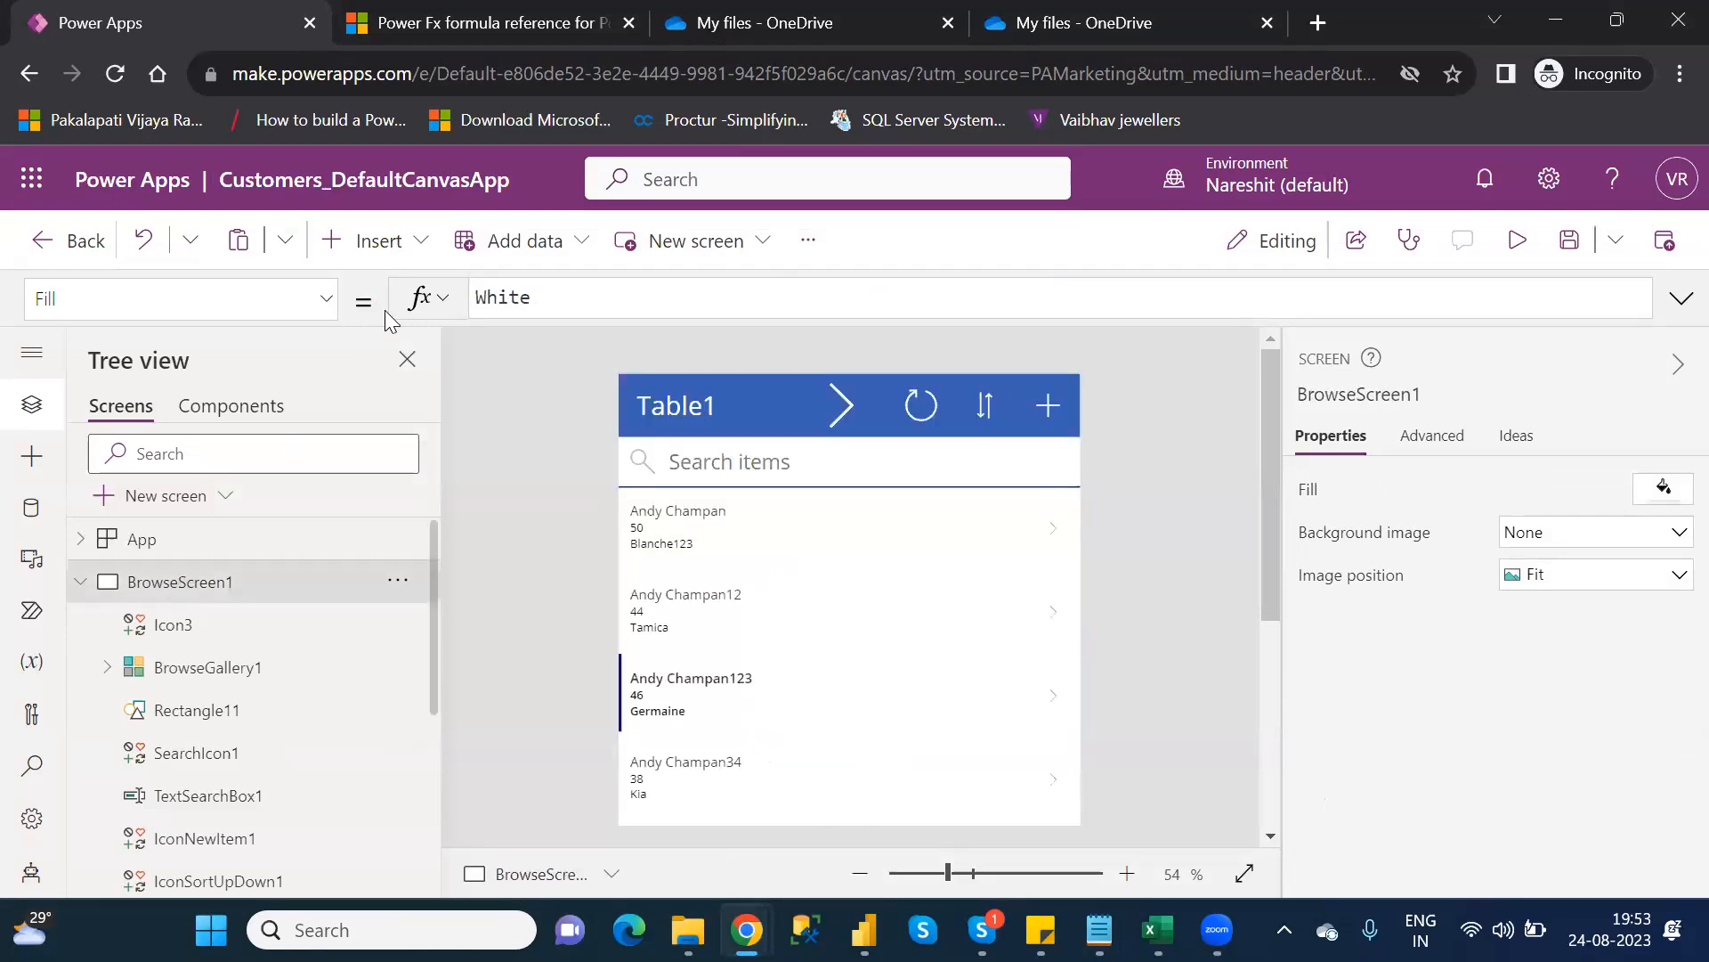
pyautogui.click(388, 261)
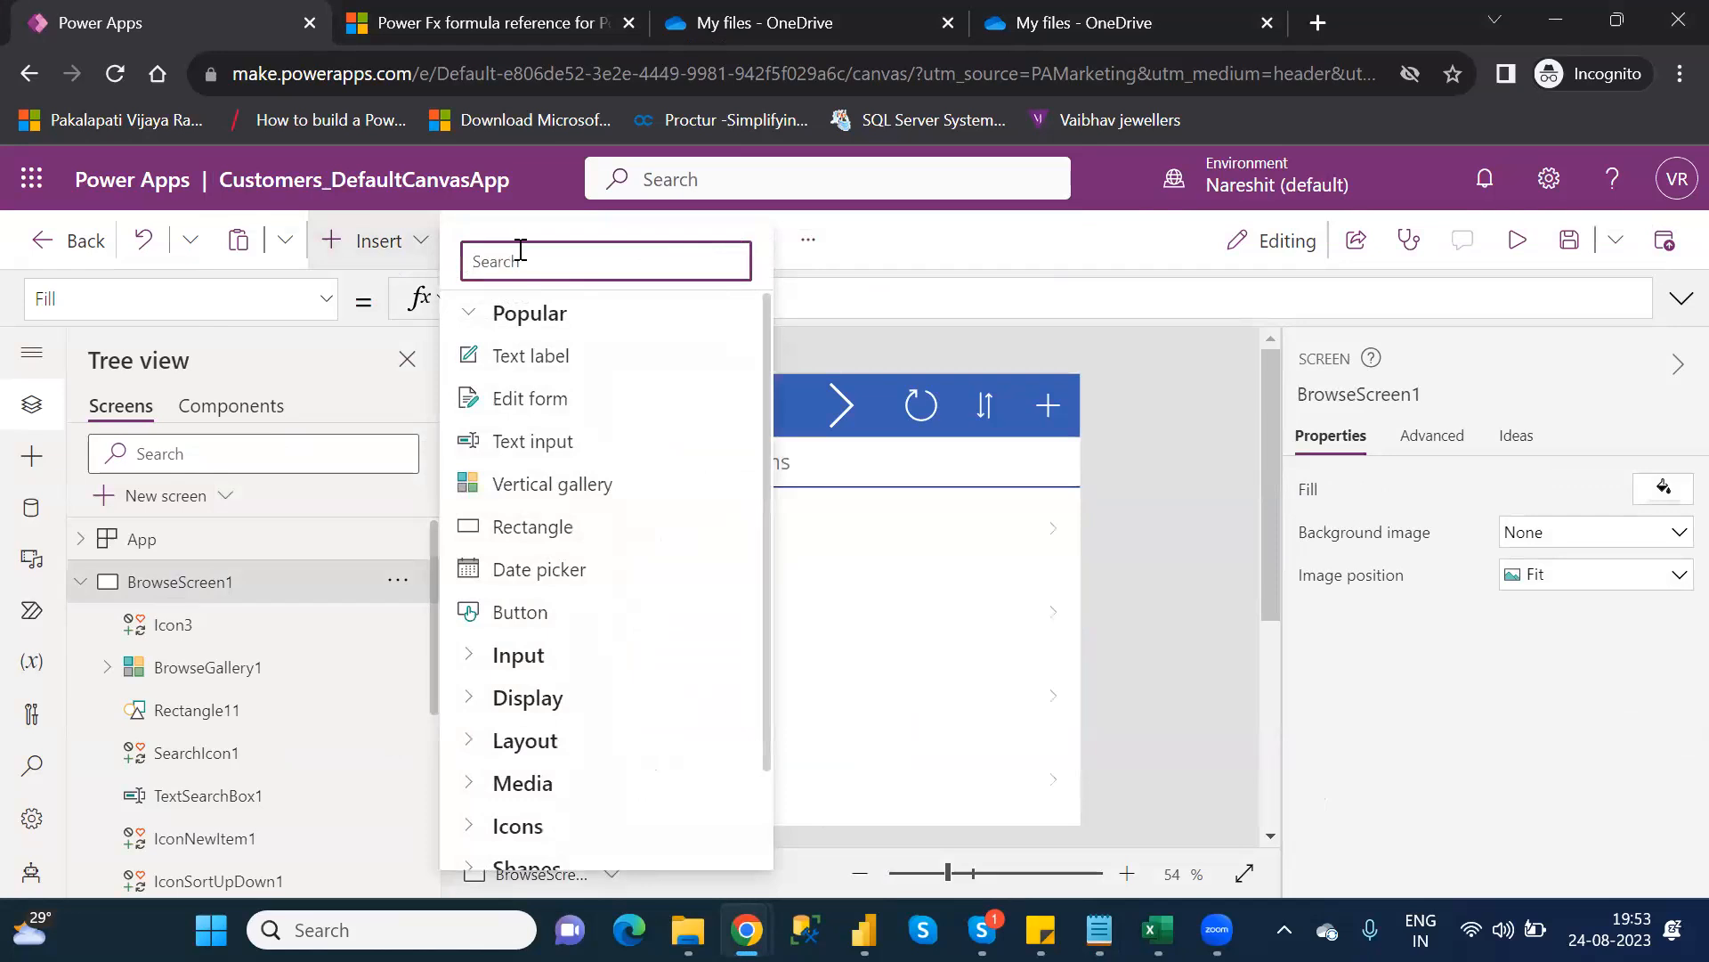
# Insert a Button found by searching 'bu' and resize it to 124×44 in the header beside Table1
pyautogui.write('exit')
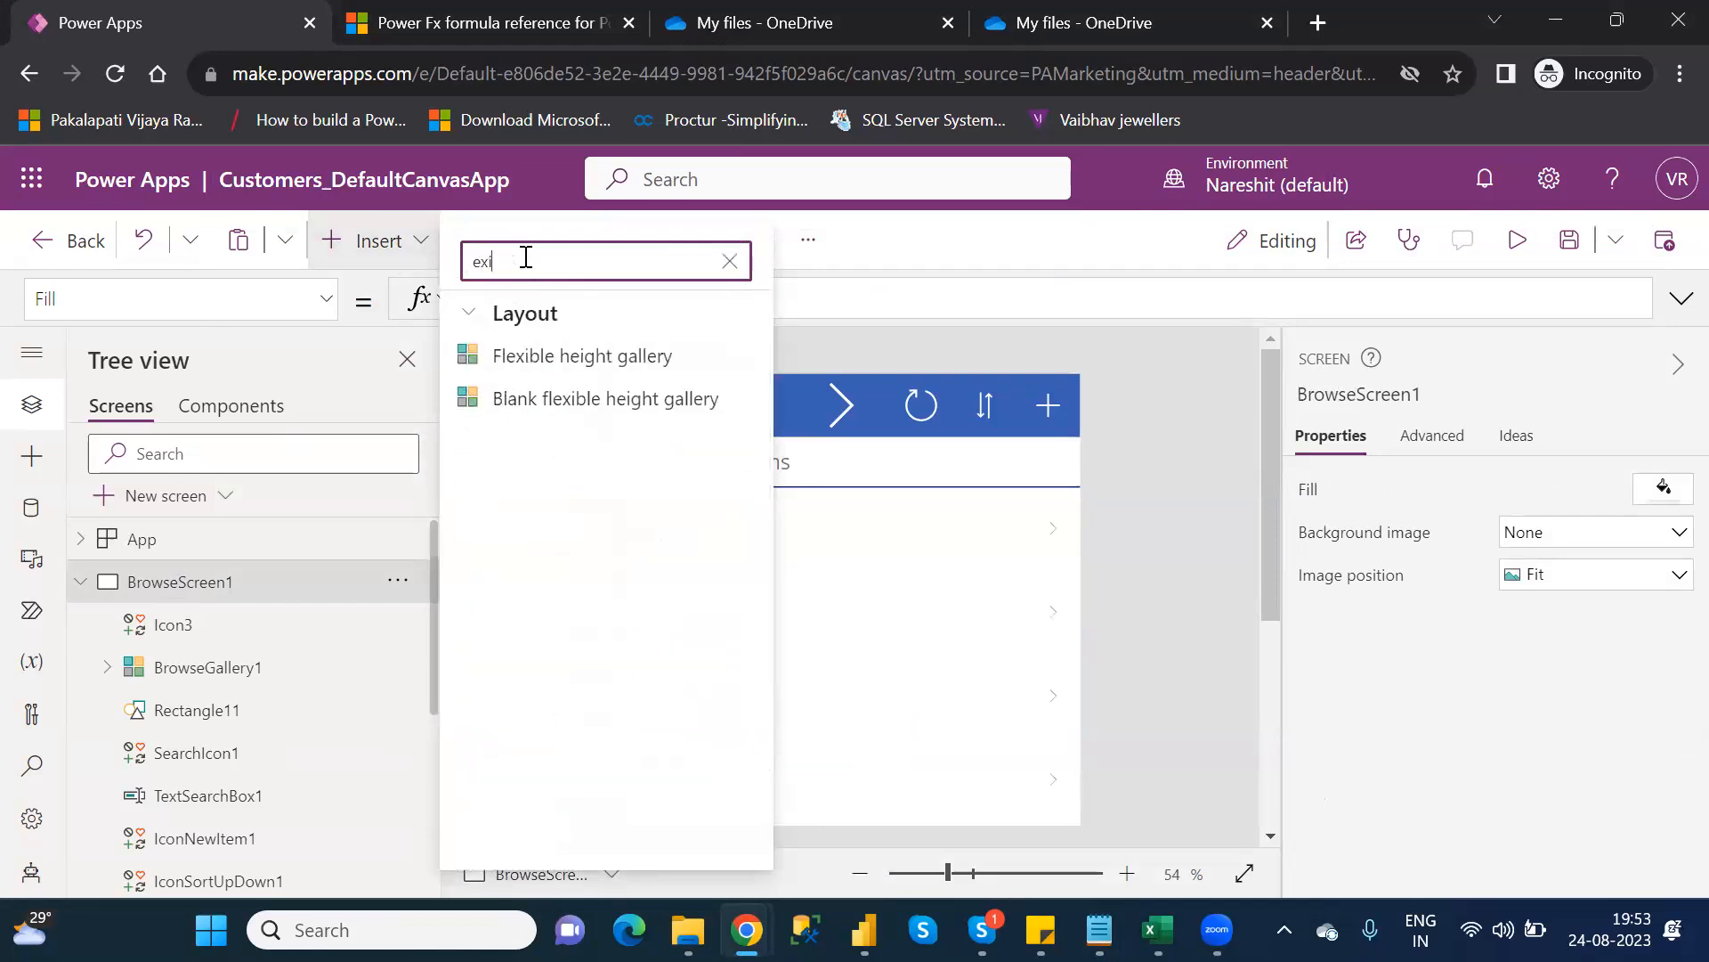
pyautogui.press('BackSpace')
pyautogui.press('BackSpace')
pyautogui.press('BackSpace')
pyautogui.press('BackSpace')
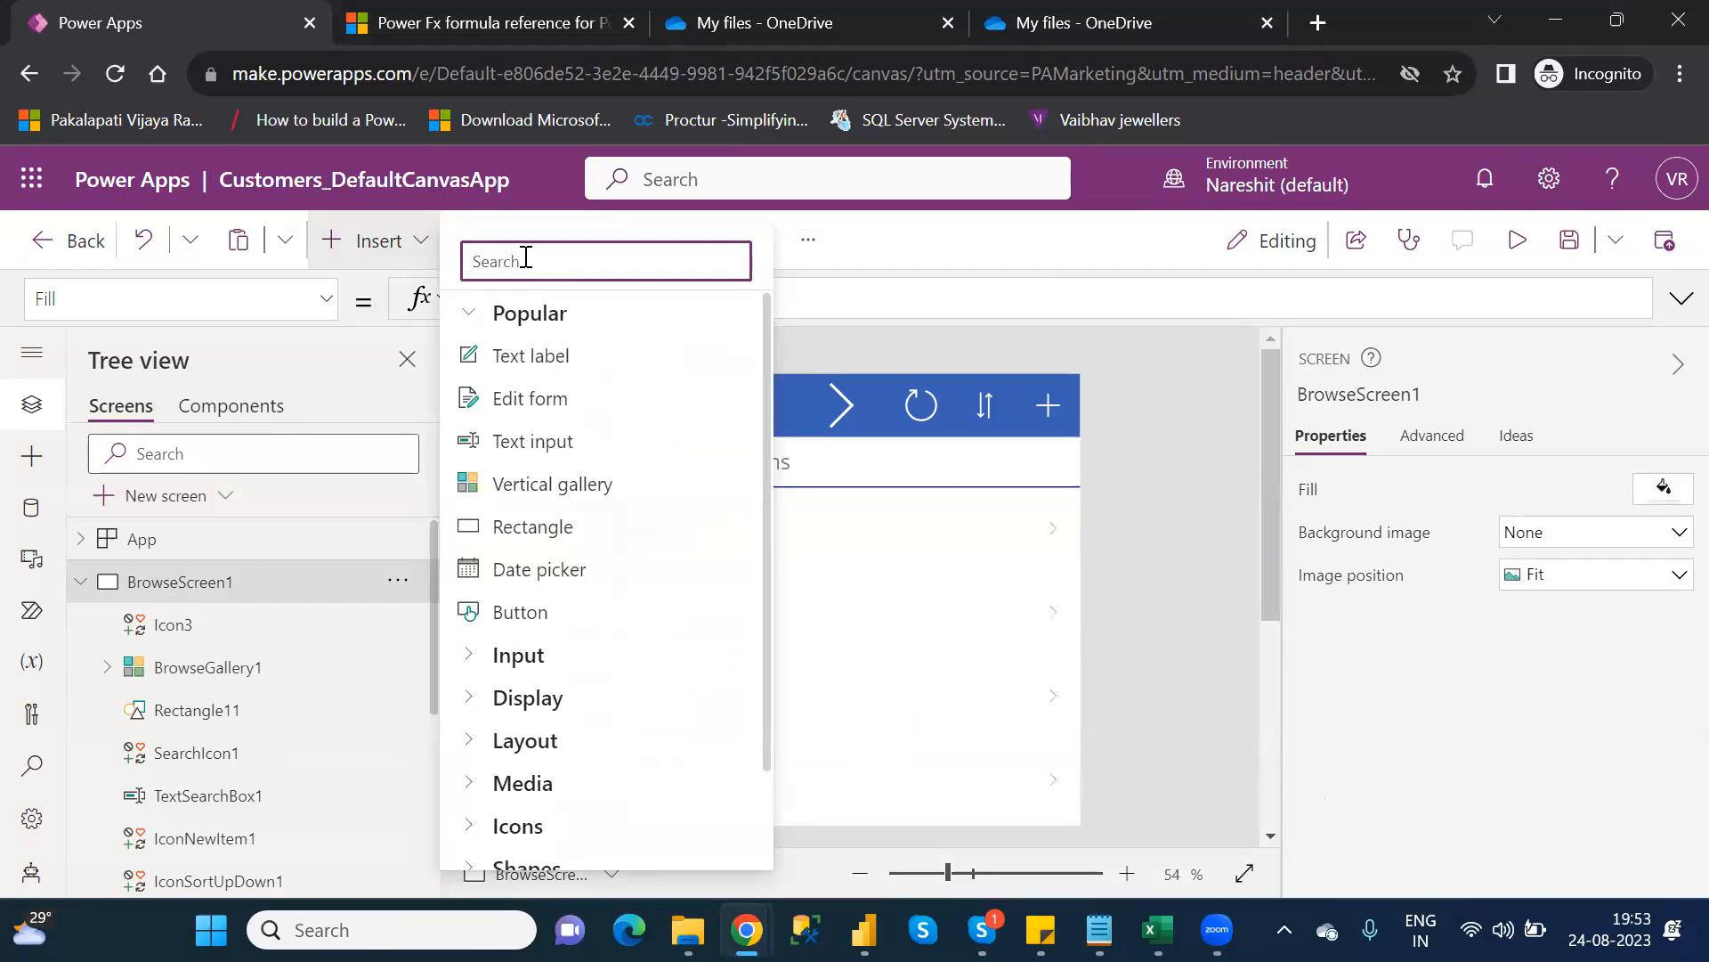
pyautogui.write('bu')
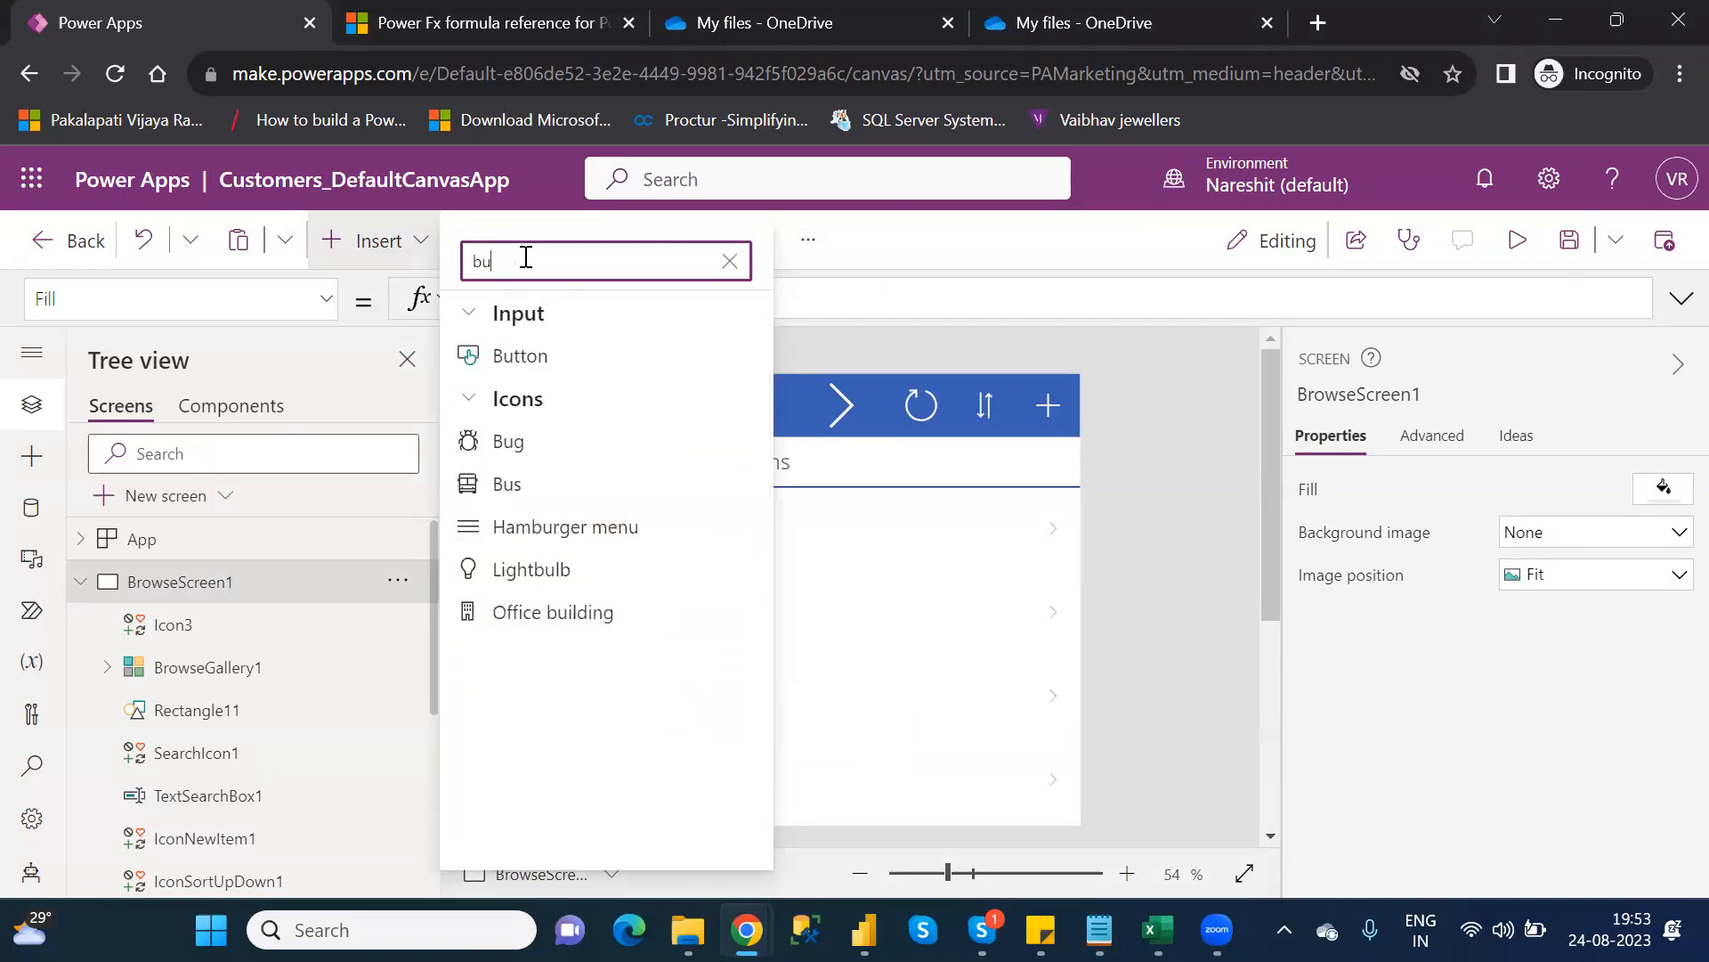
pyautogui.click(545, 356)
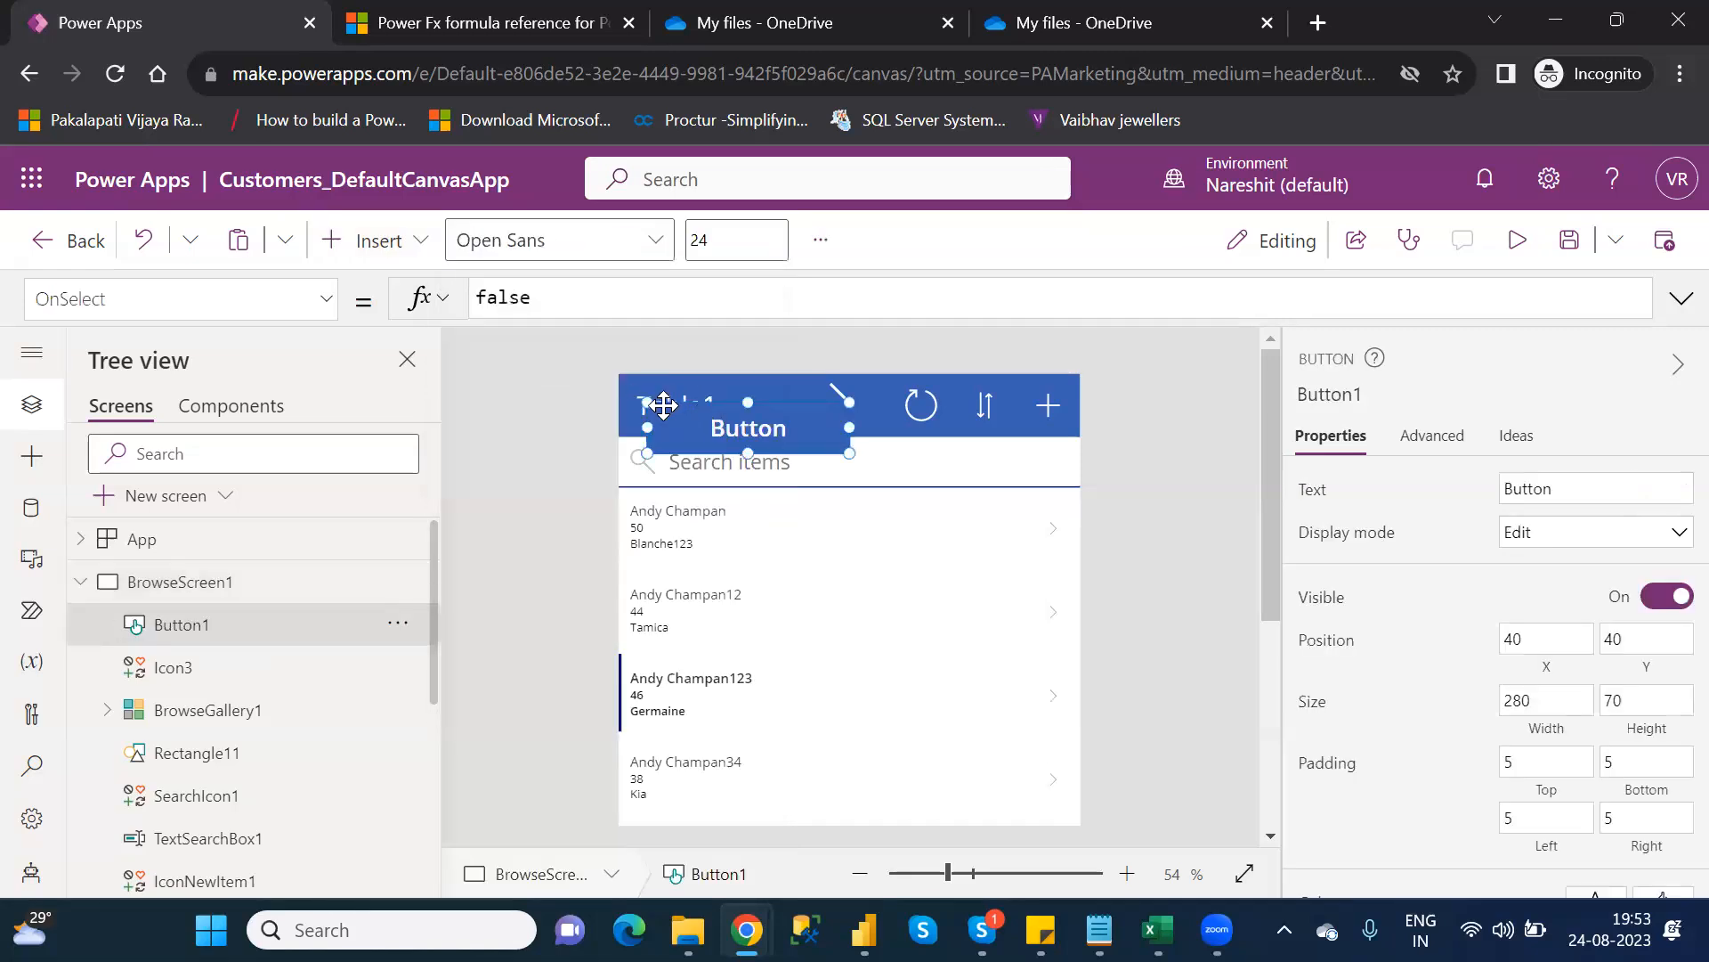
pyautogui.moveTo(649, 402); pyautogui.dragTo(781, 407)
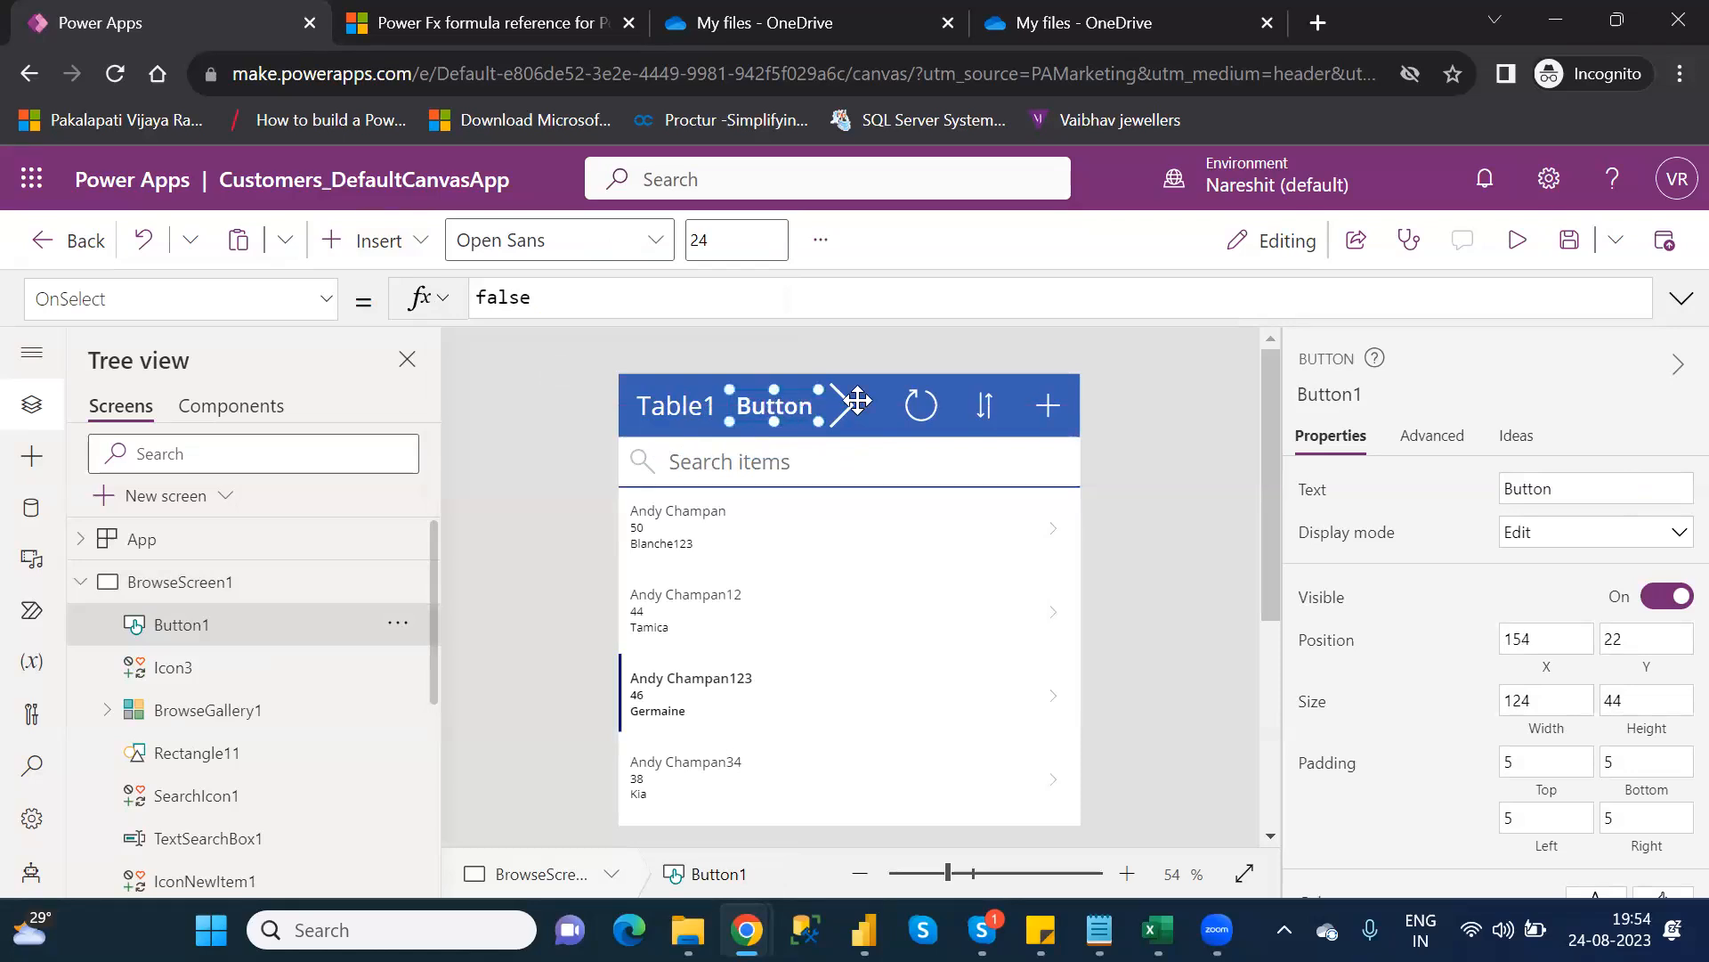
# Label Button1 'Exit' and replace its OnSelect value false with Exit()
pyautogui.doubleClick(1526, 480)
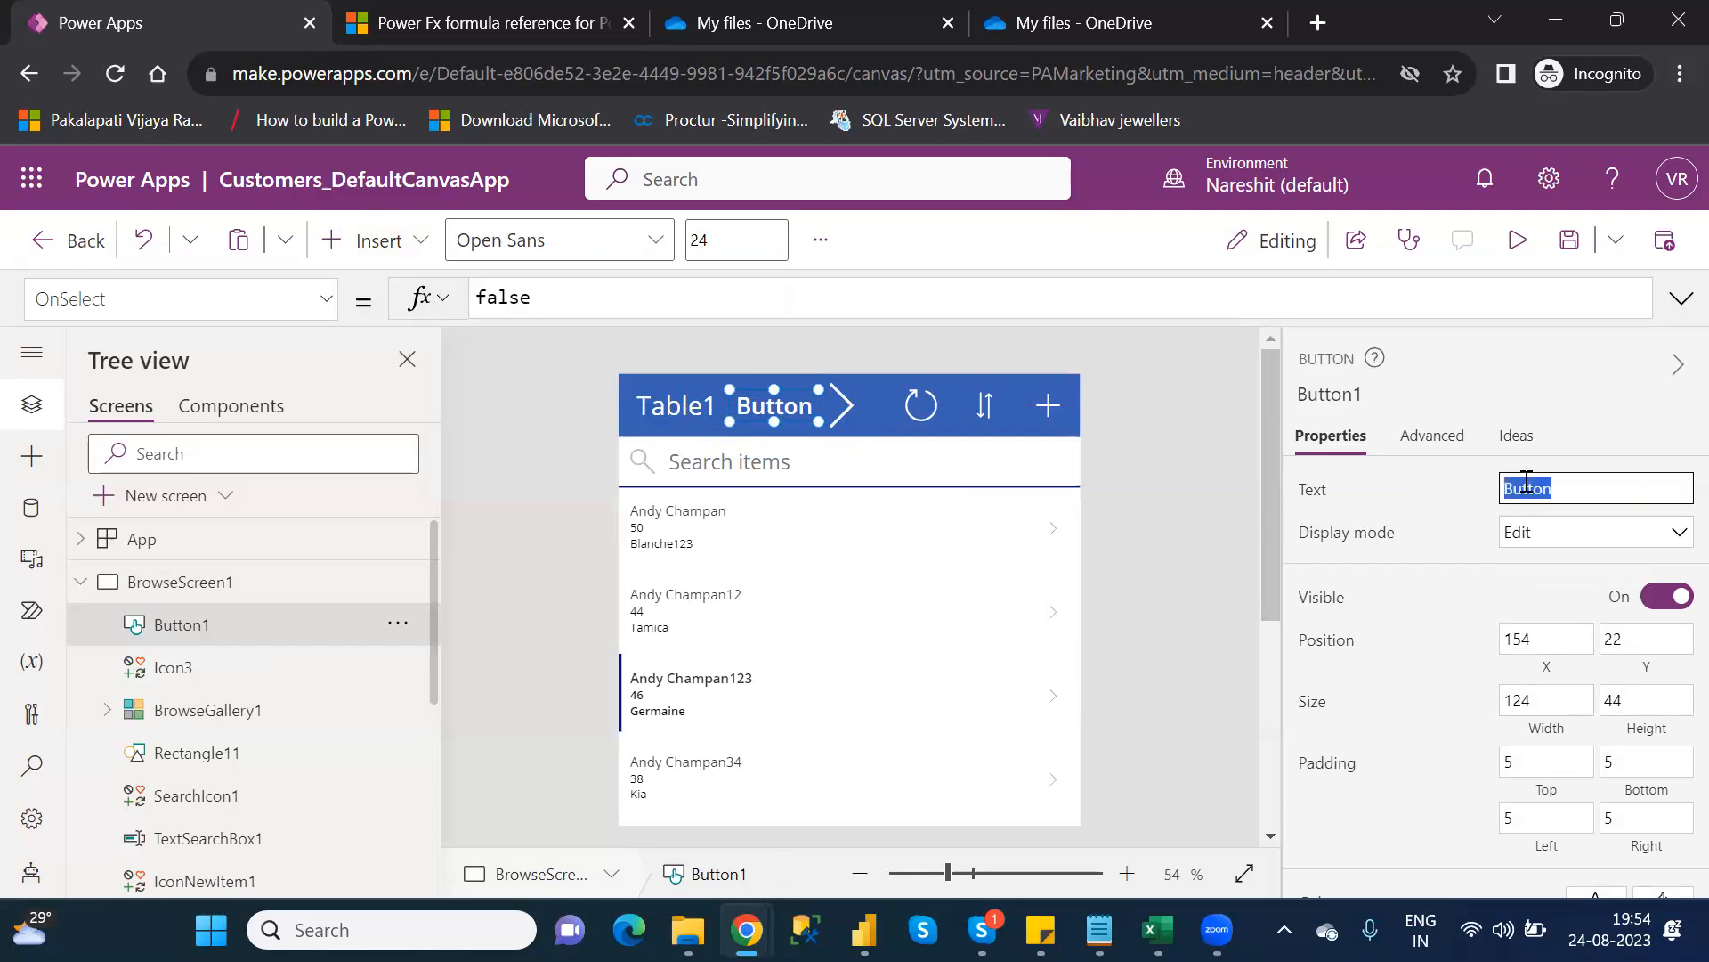
pyautogui.write('Exit')
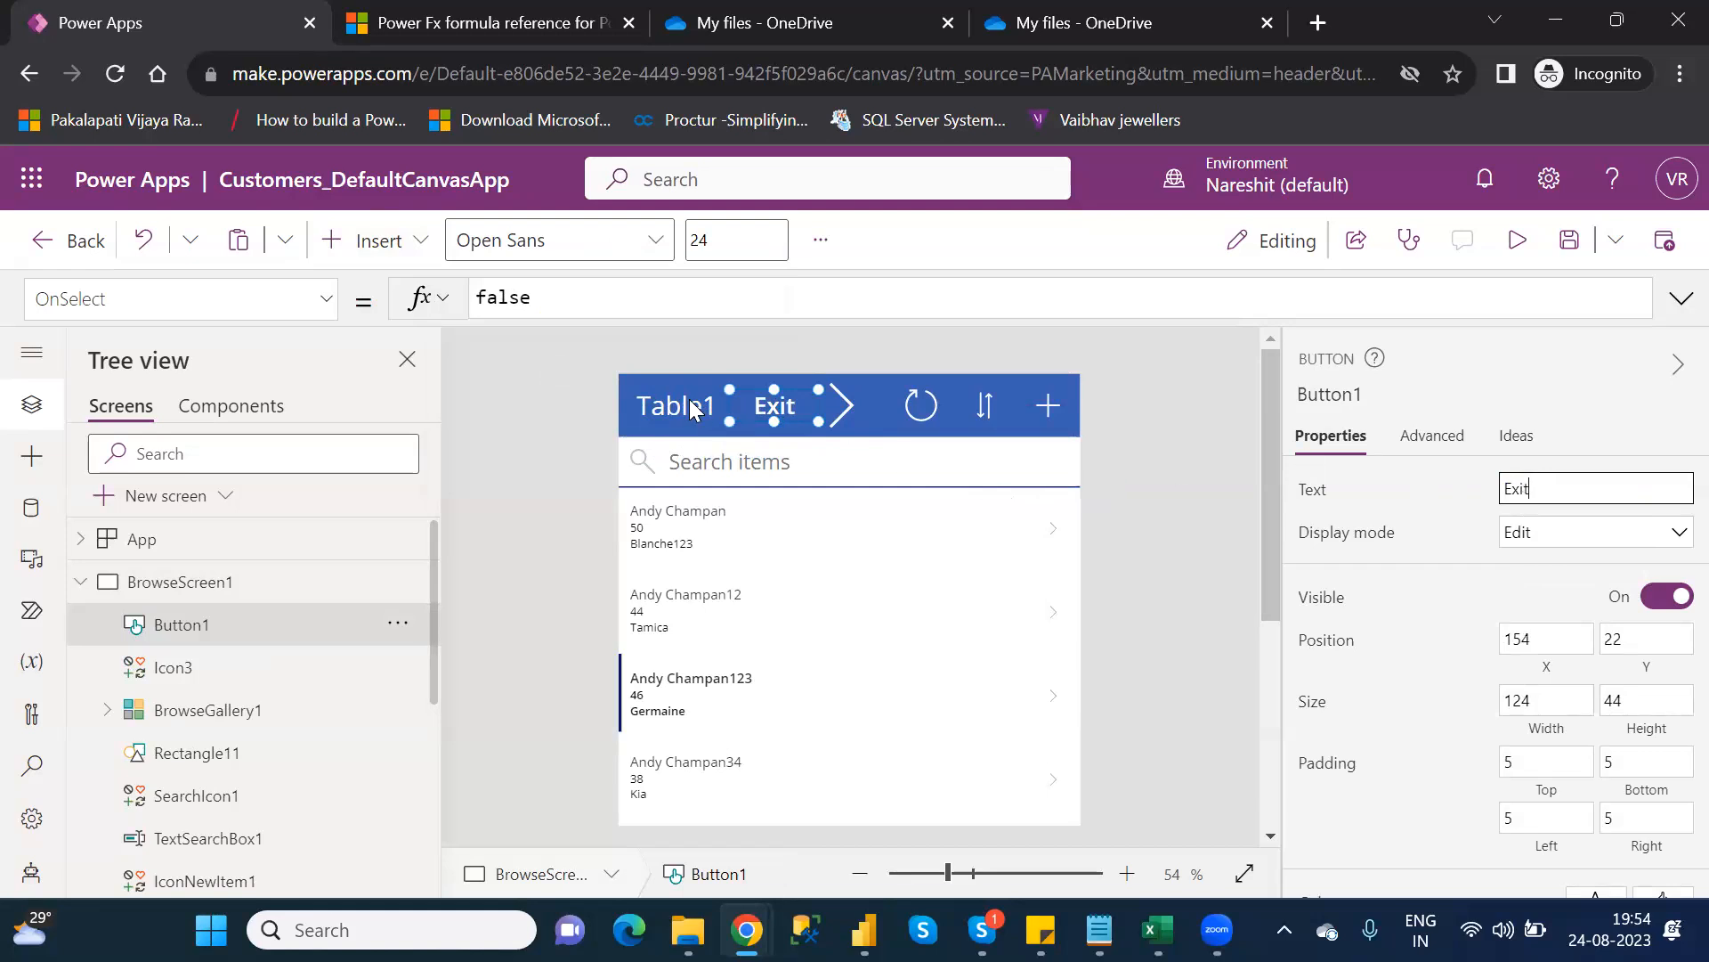
pyautogui.doubleClick(507, 301)
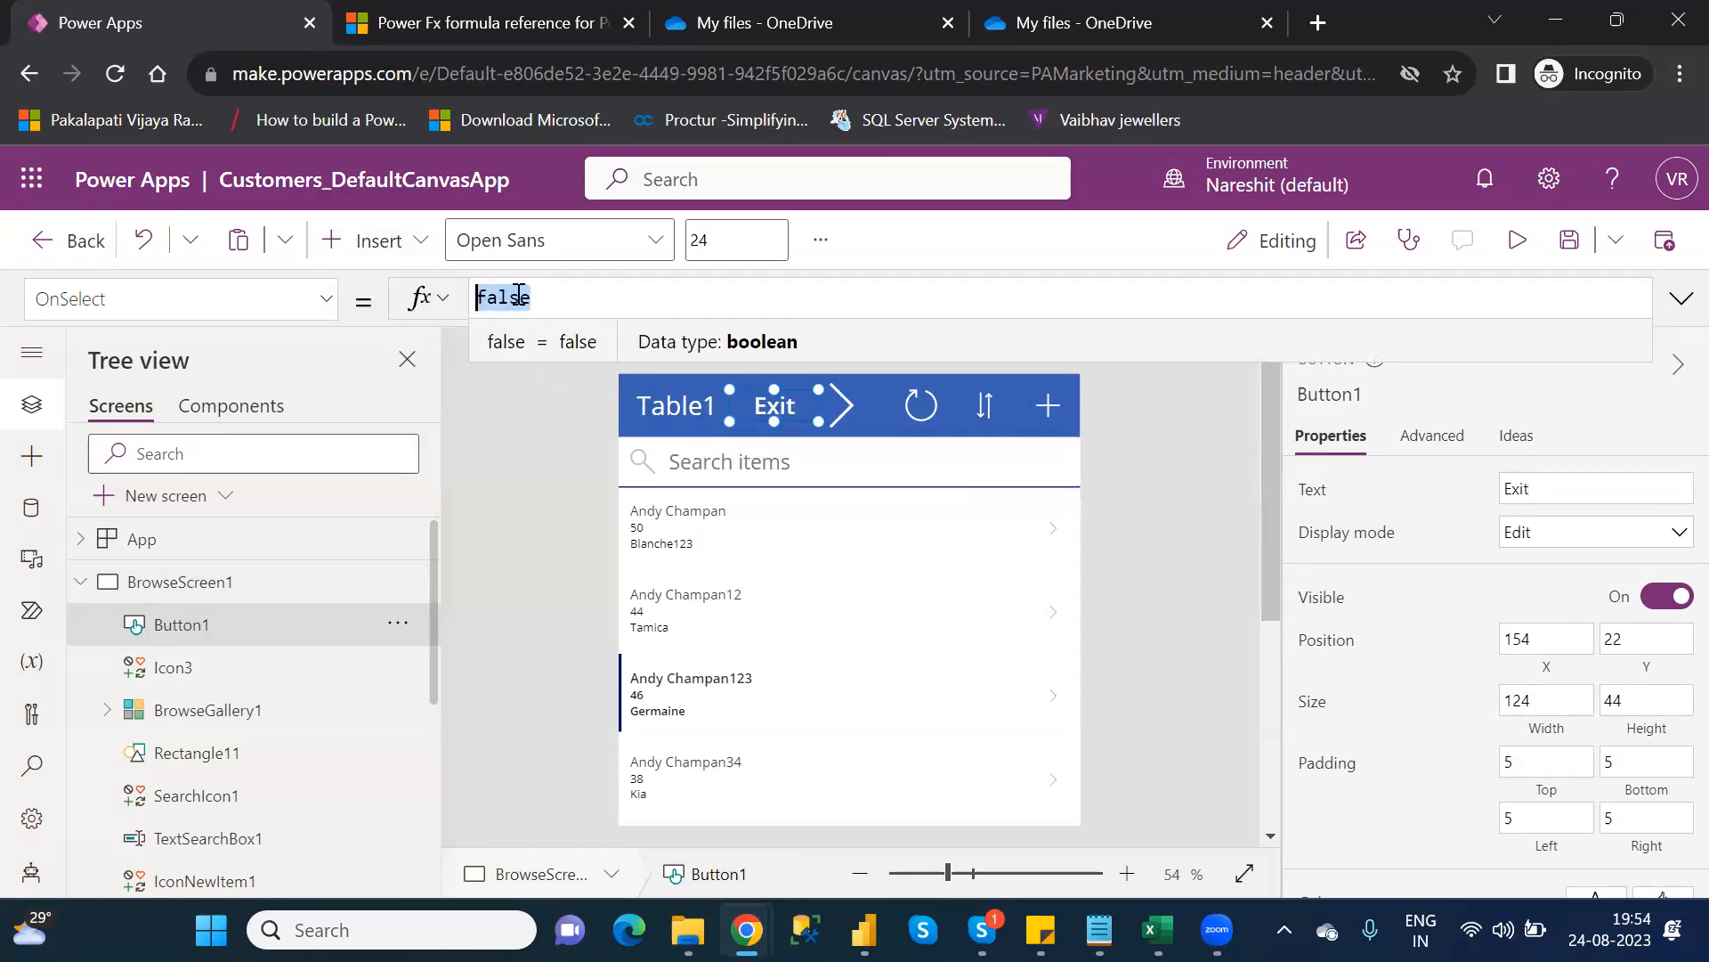
pyautogui.press('BackSpace')
pyautogui.write('exit')
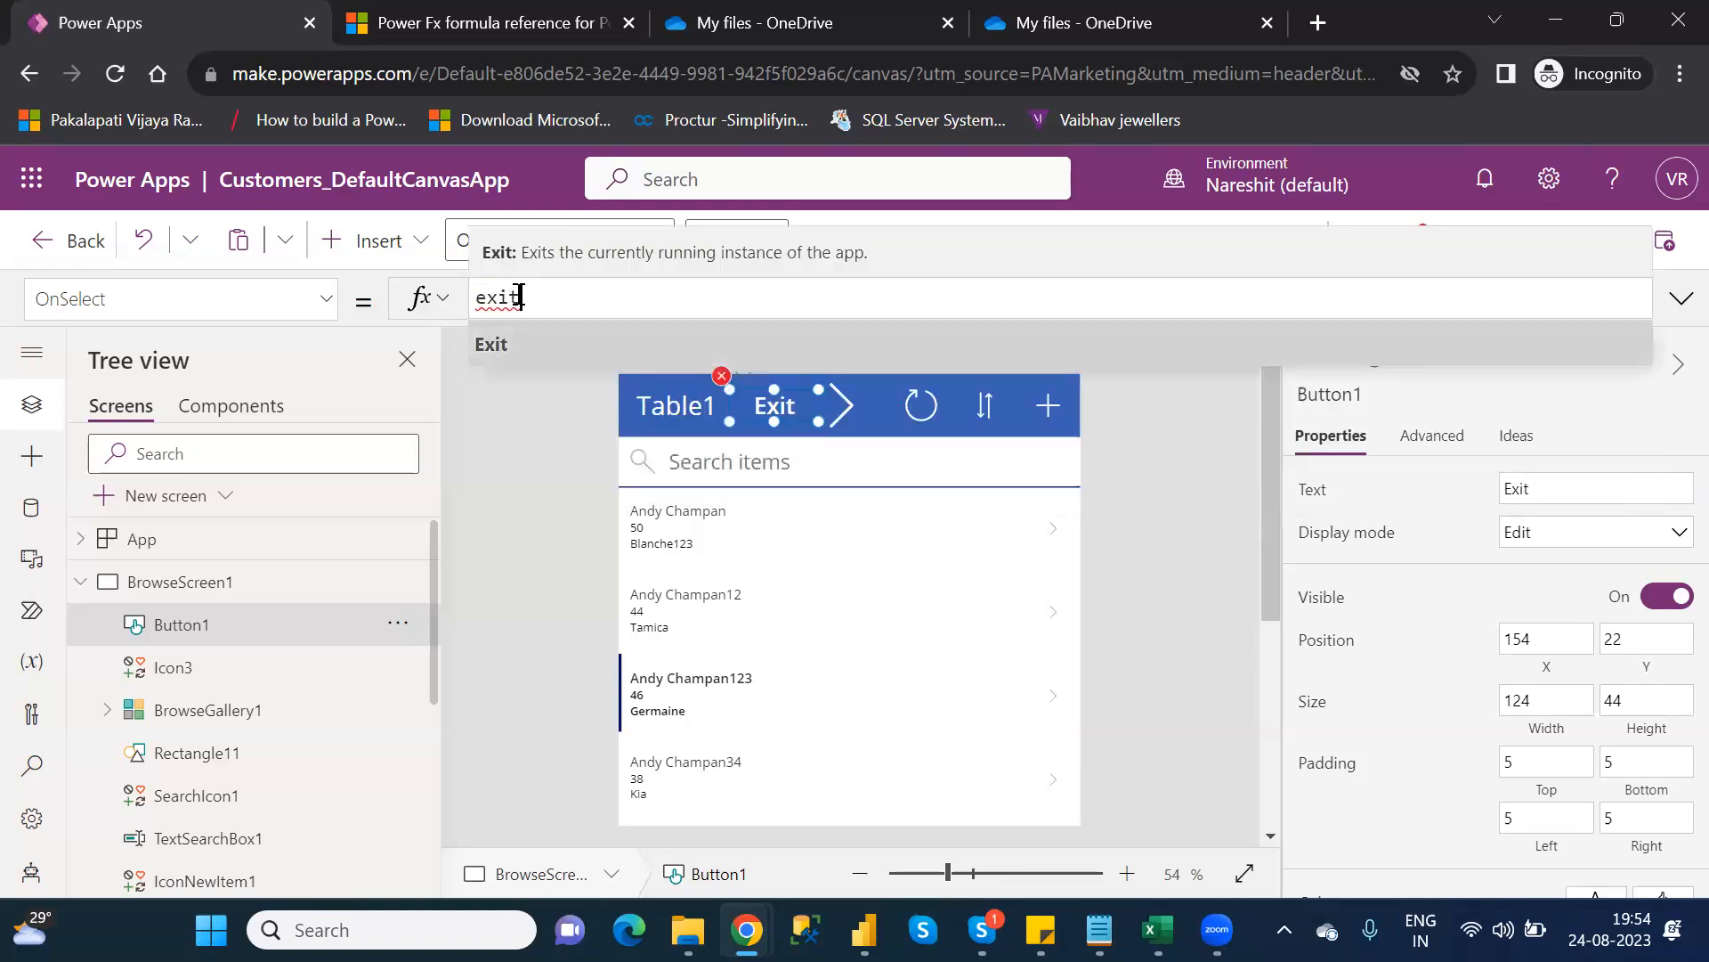
pyautogui.press('Tab')
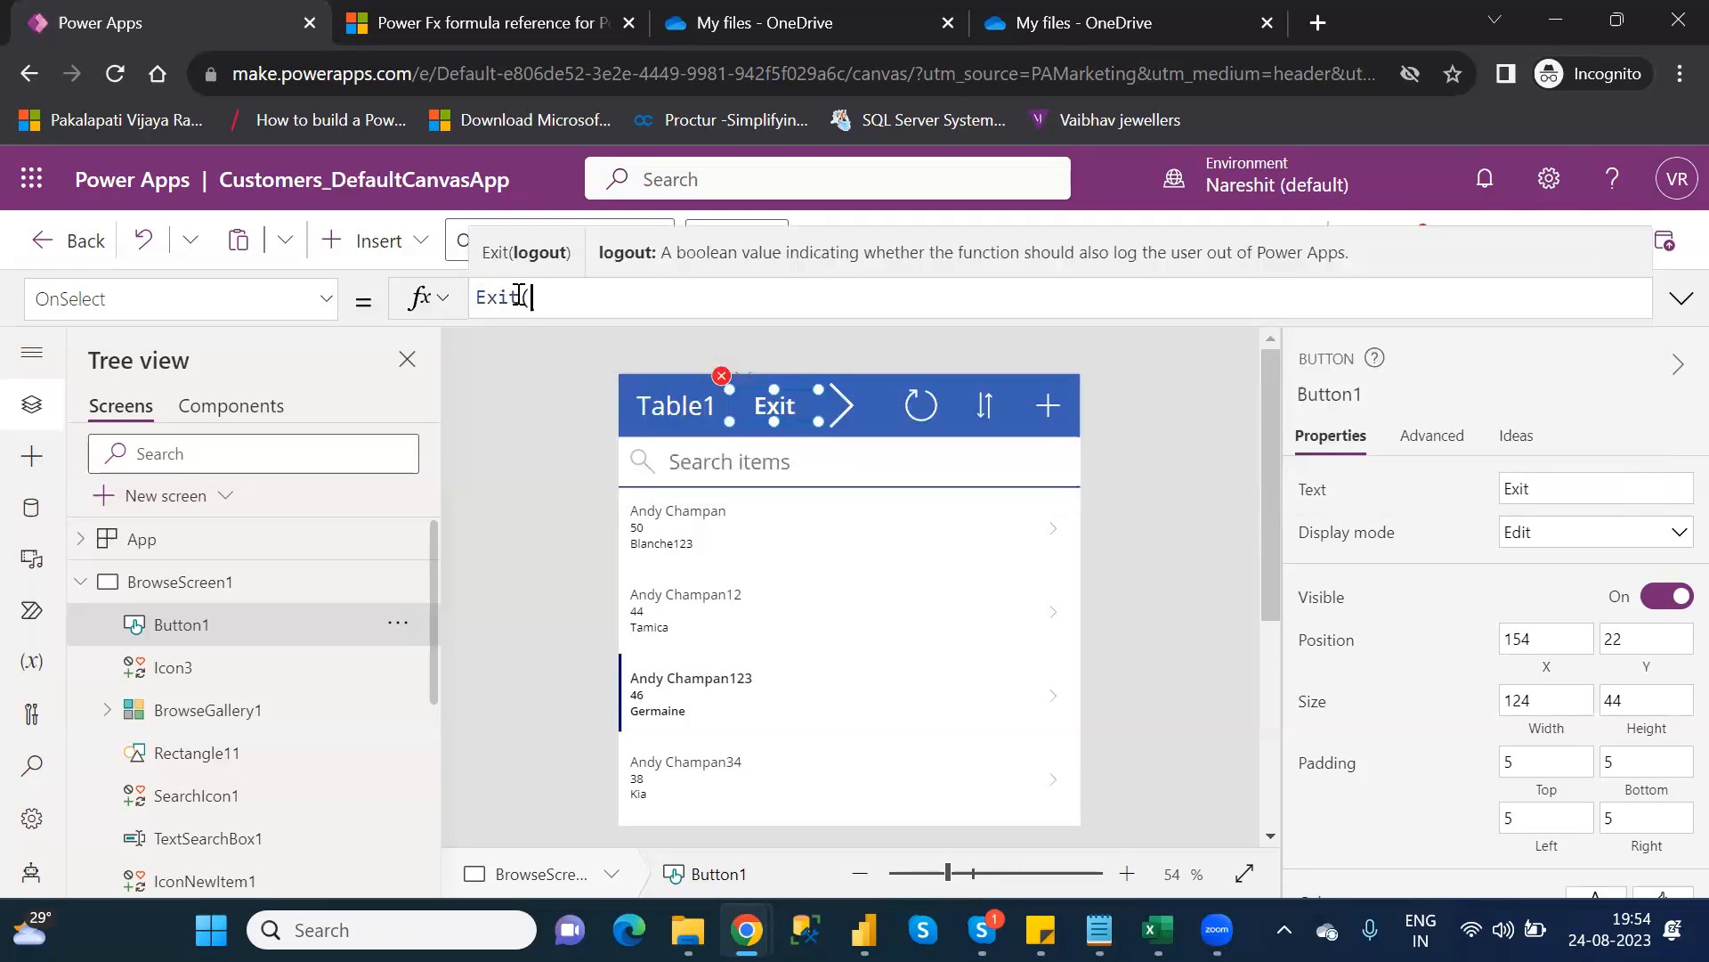
pyautogui.write(')')
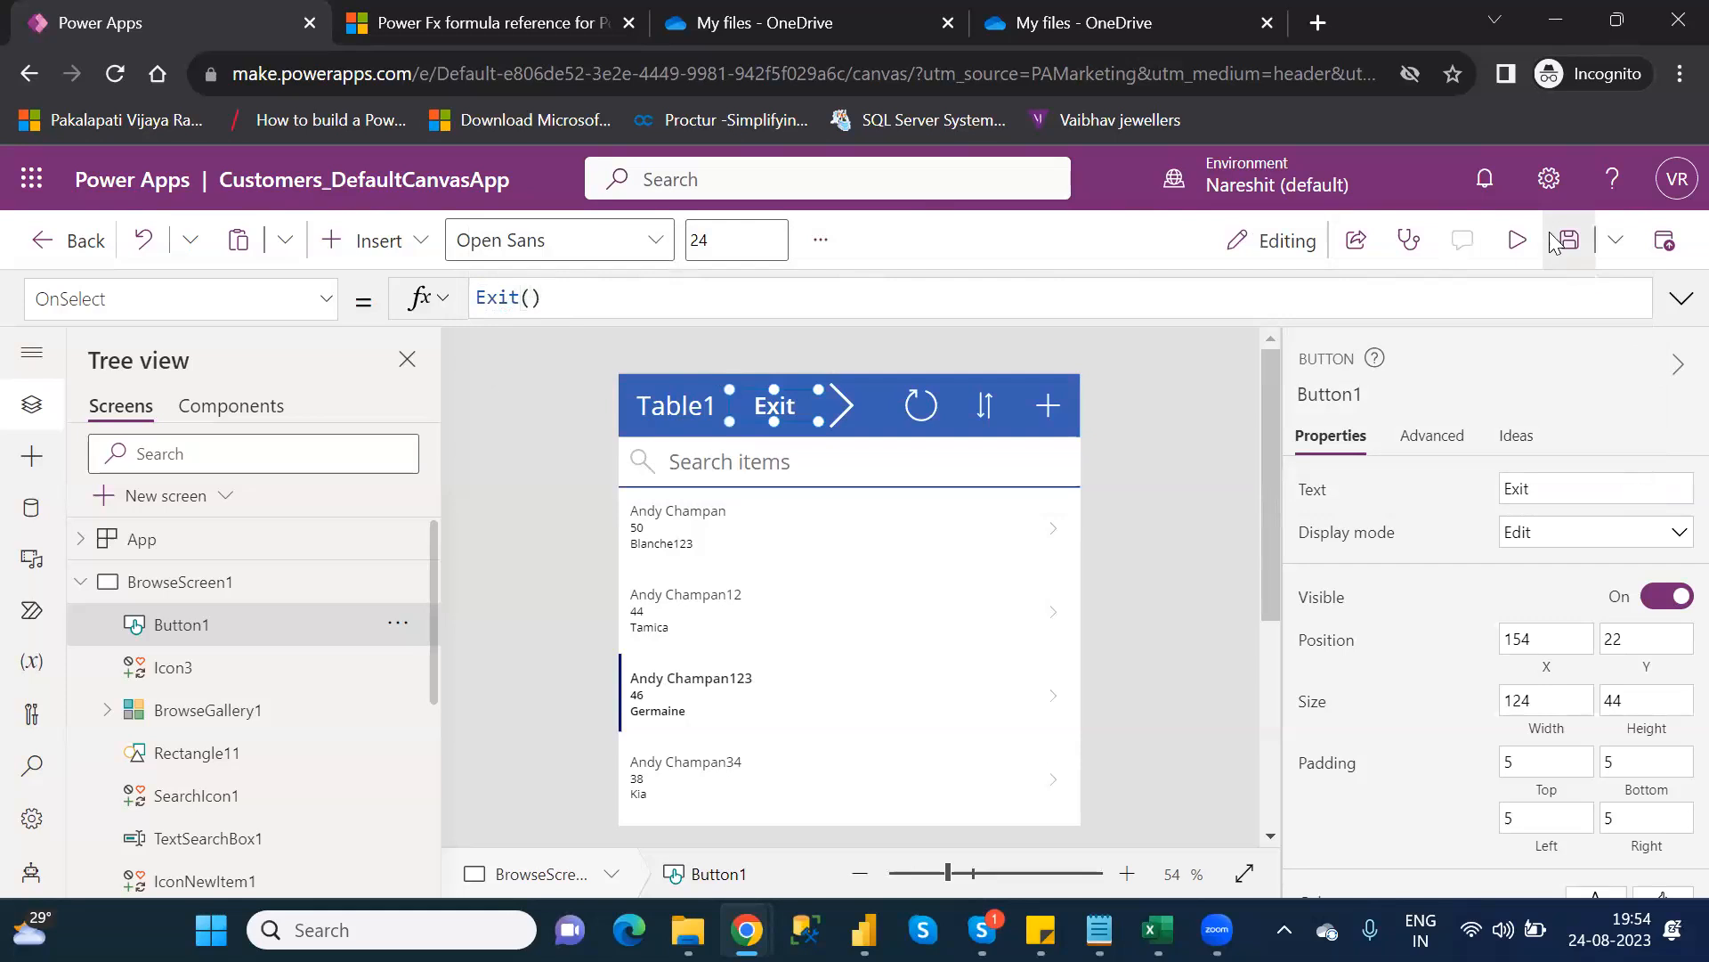
# Save the app and publish the current version
pyautogui.click(1569, 240)
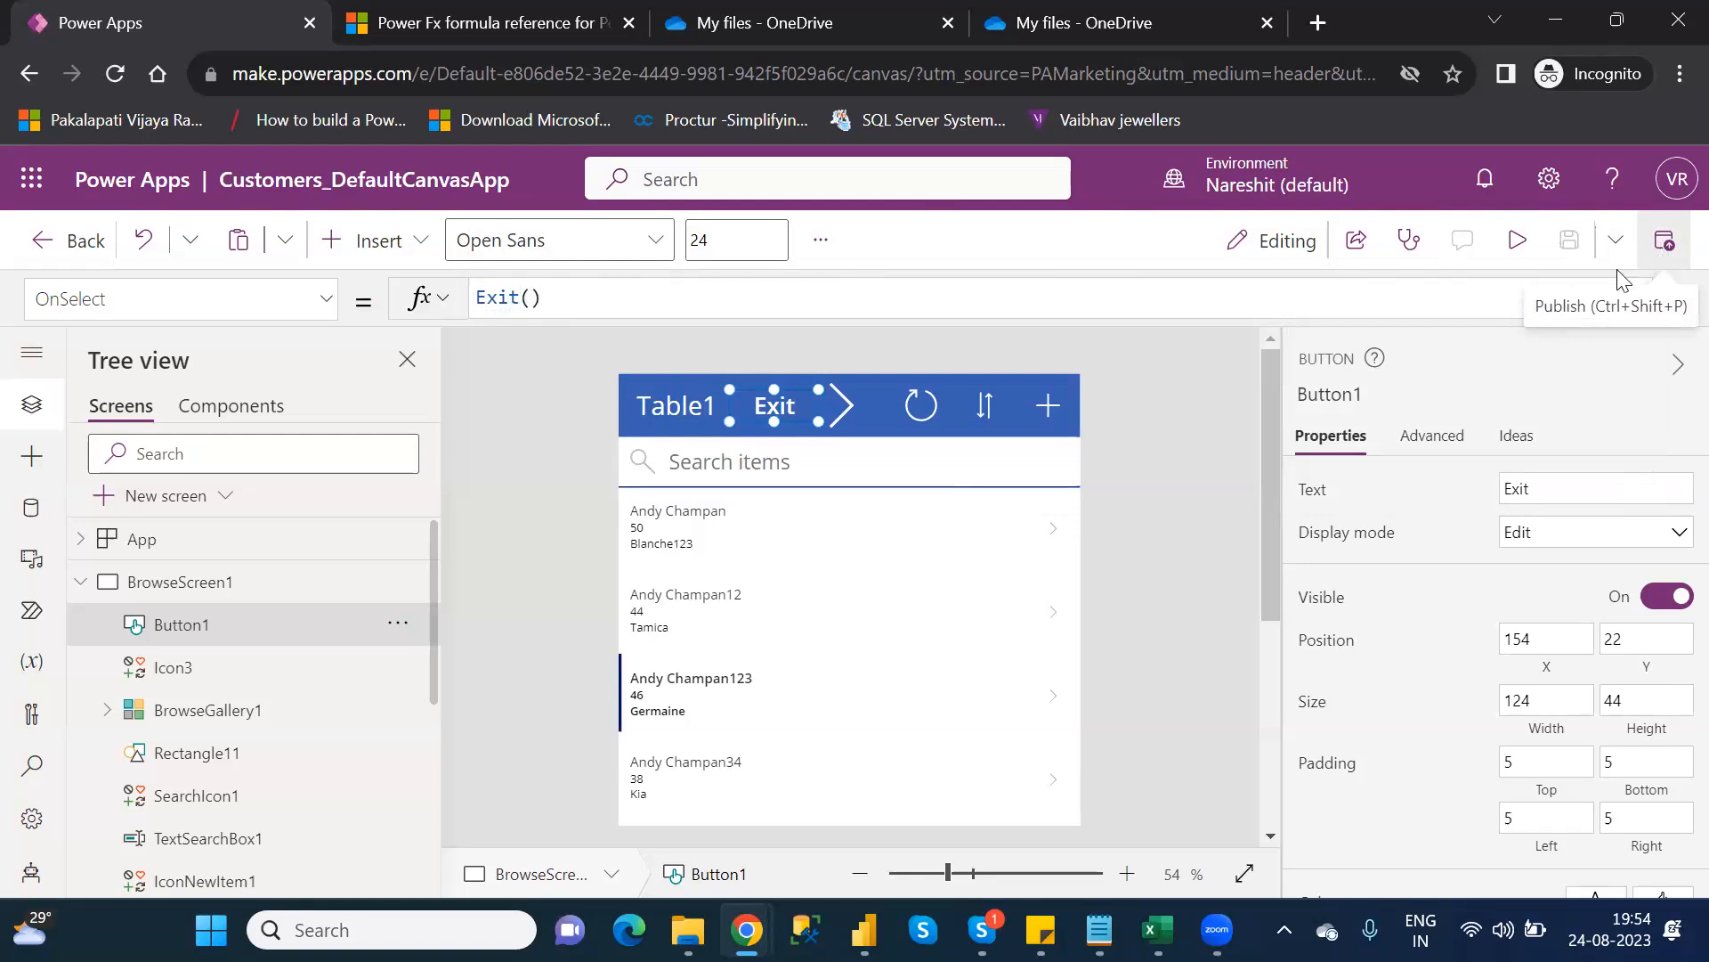
pyautogui.click(1665, 242)
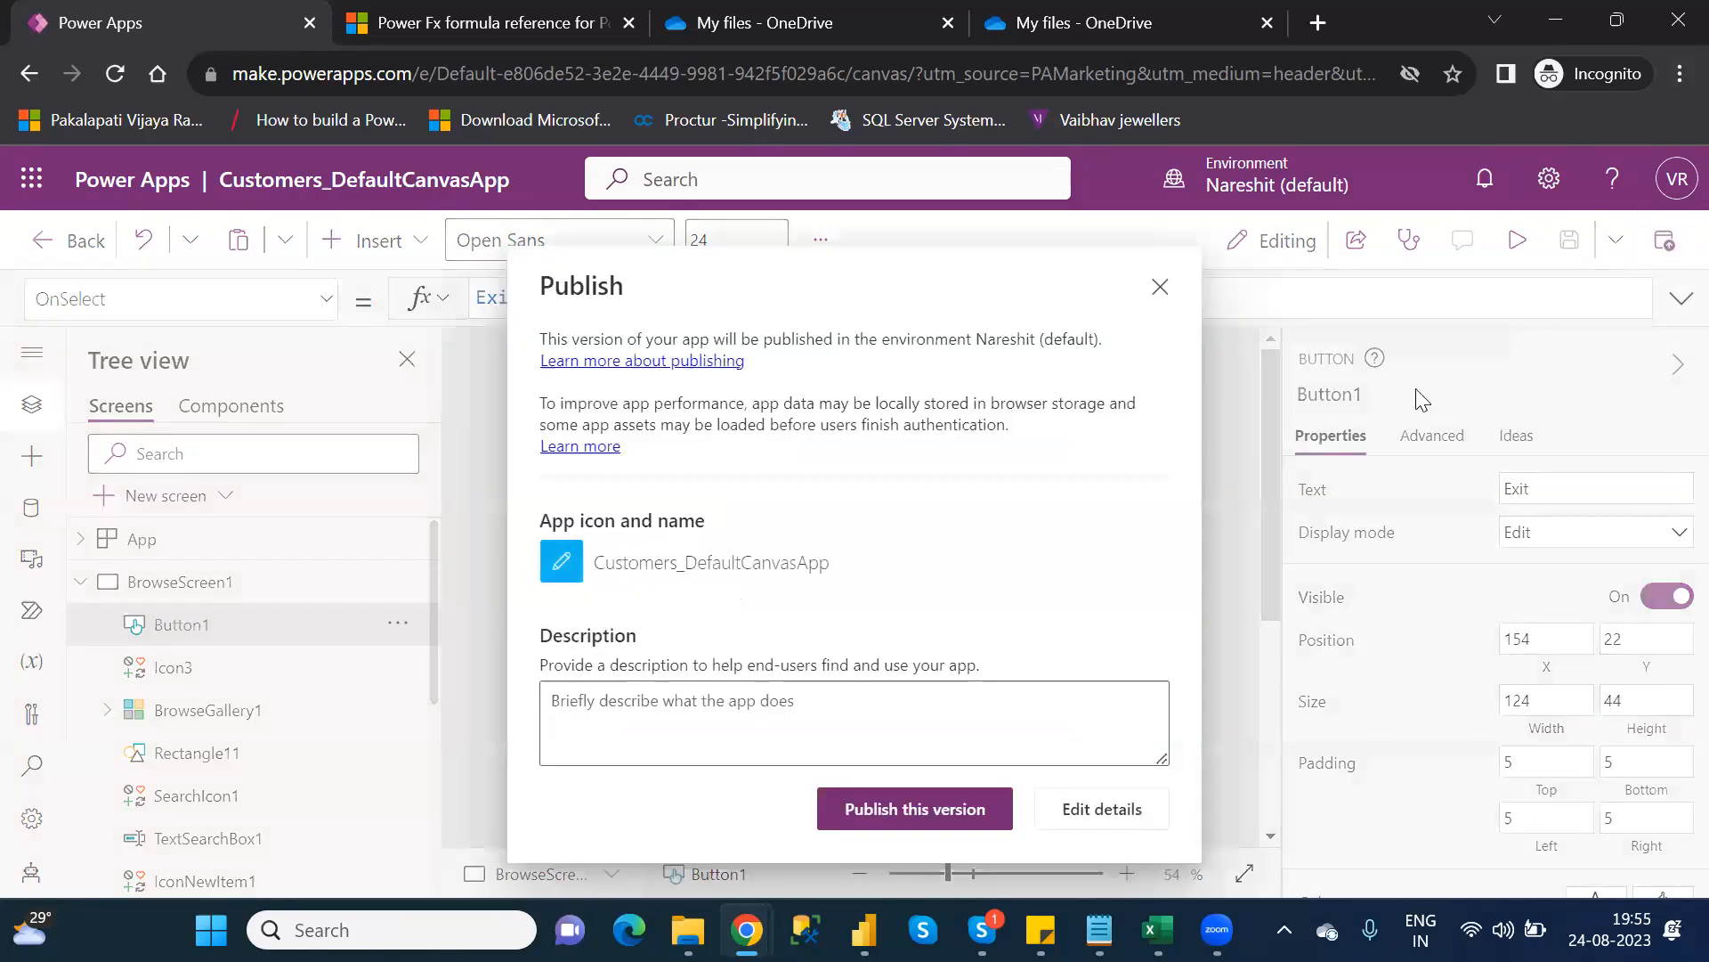
pyautogui.click(951, 791)
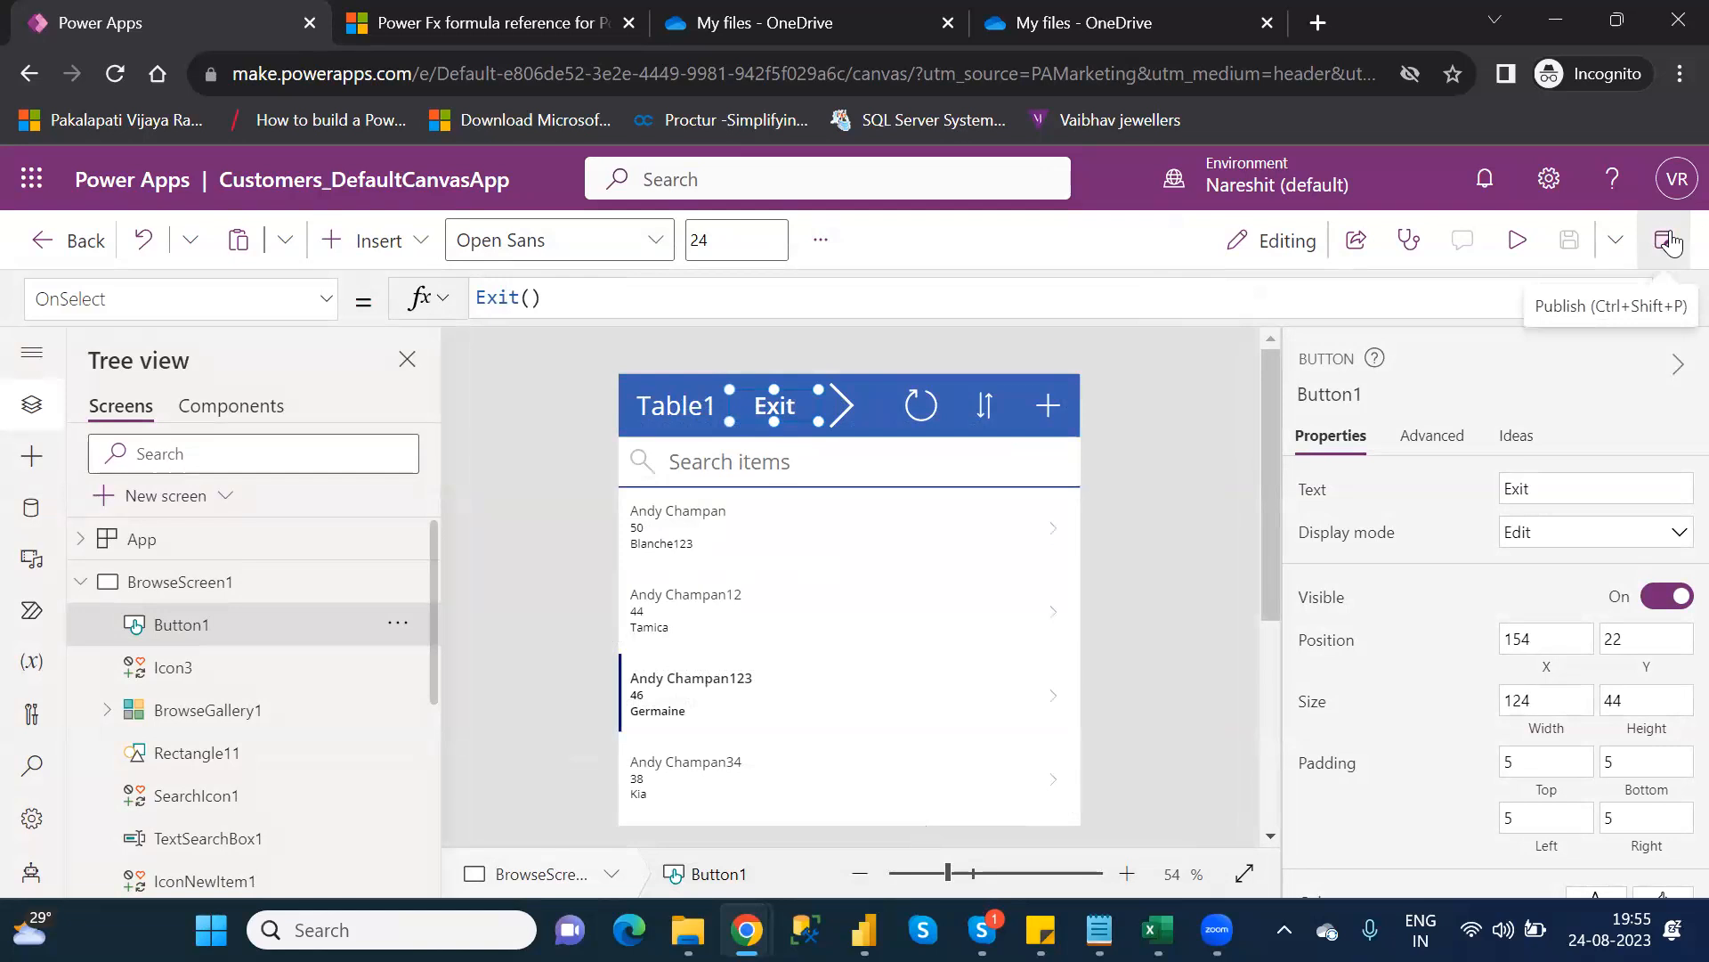
# Leave the studio and play Customers_DefaultCanvasApp from the Apps list in a new tab
pyautogui.click(59, 236)
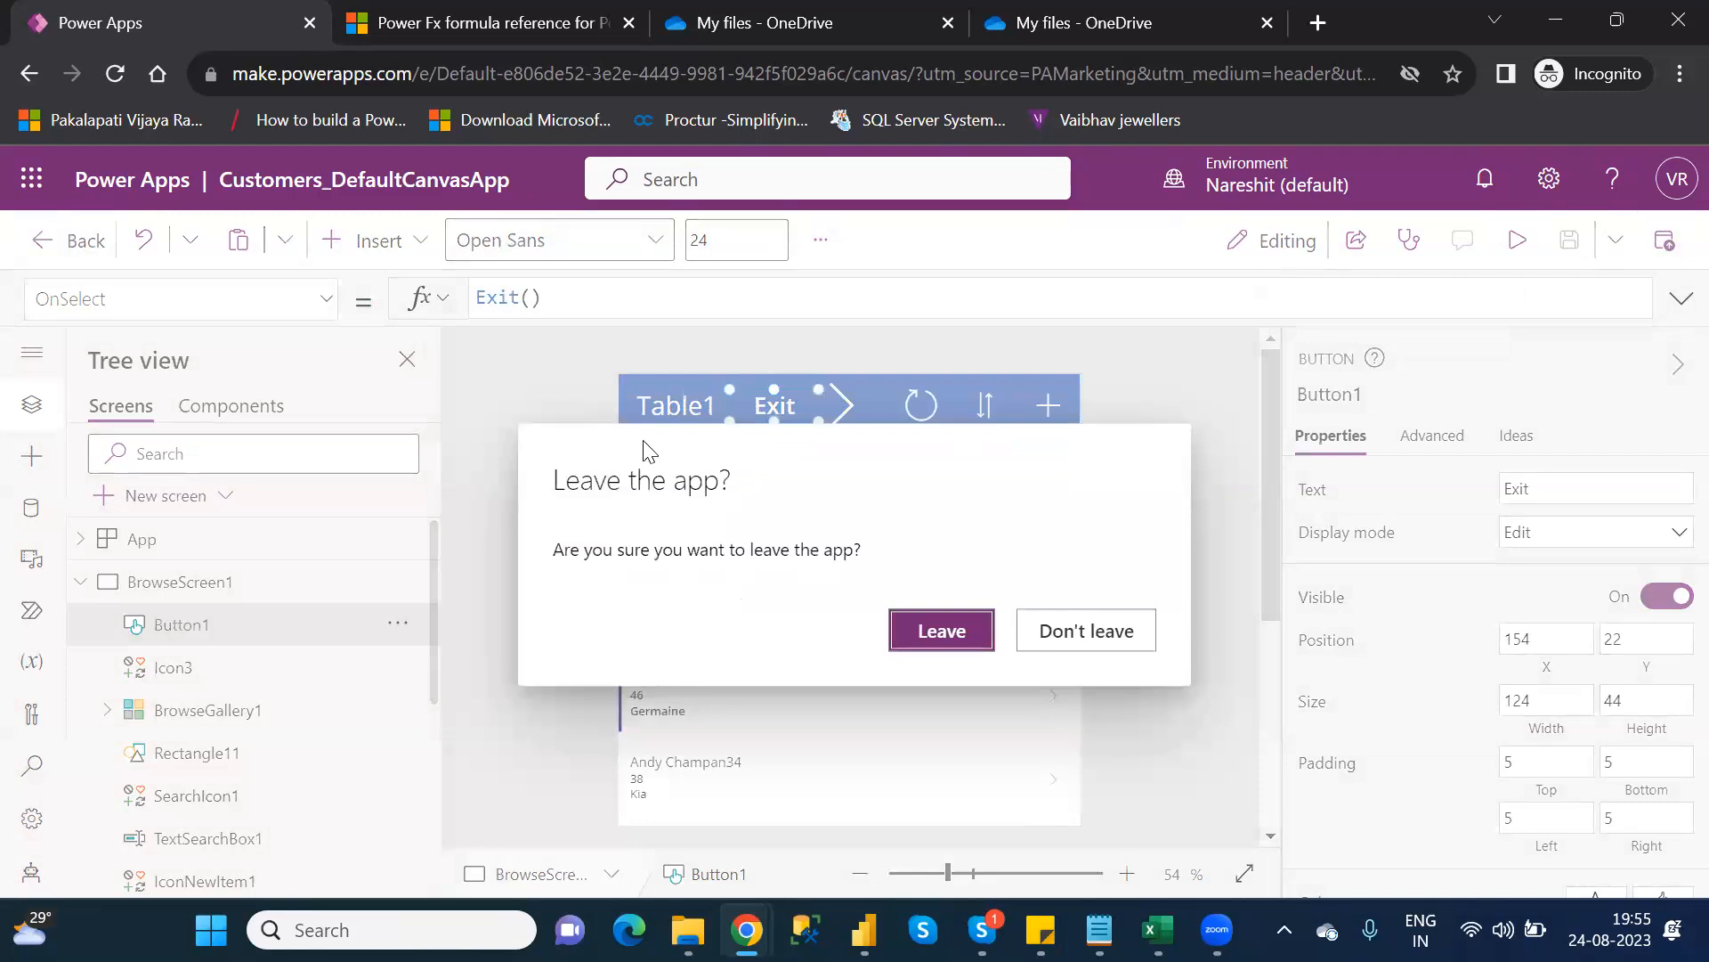
pyautogui.click(953, 640)
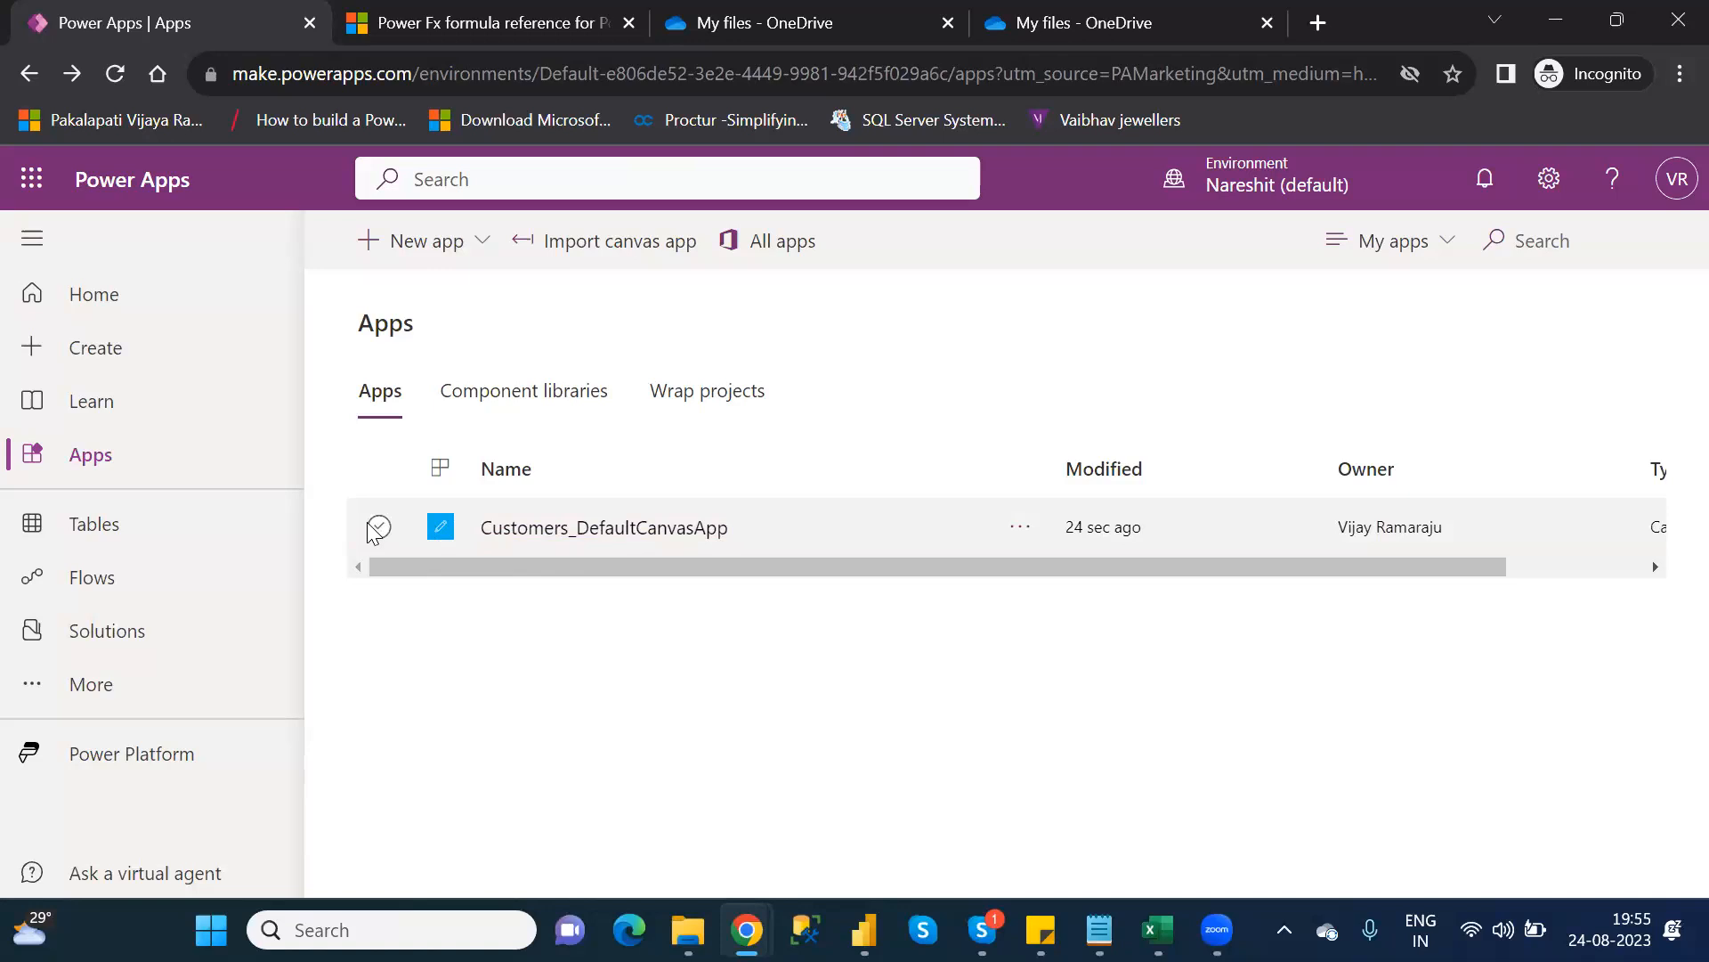
pyautogui.click(377, 528)
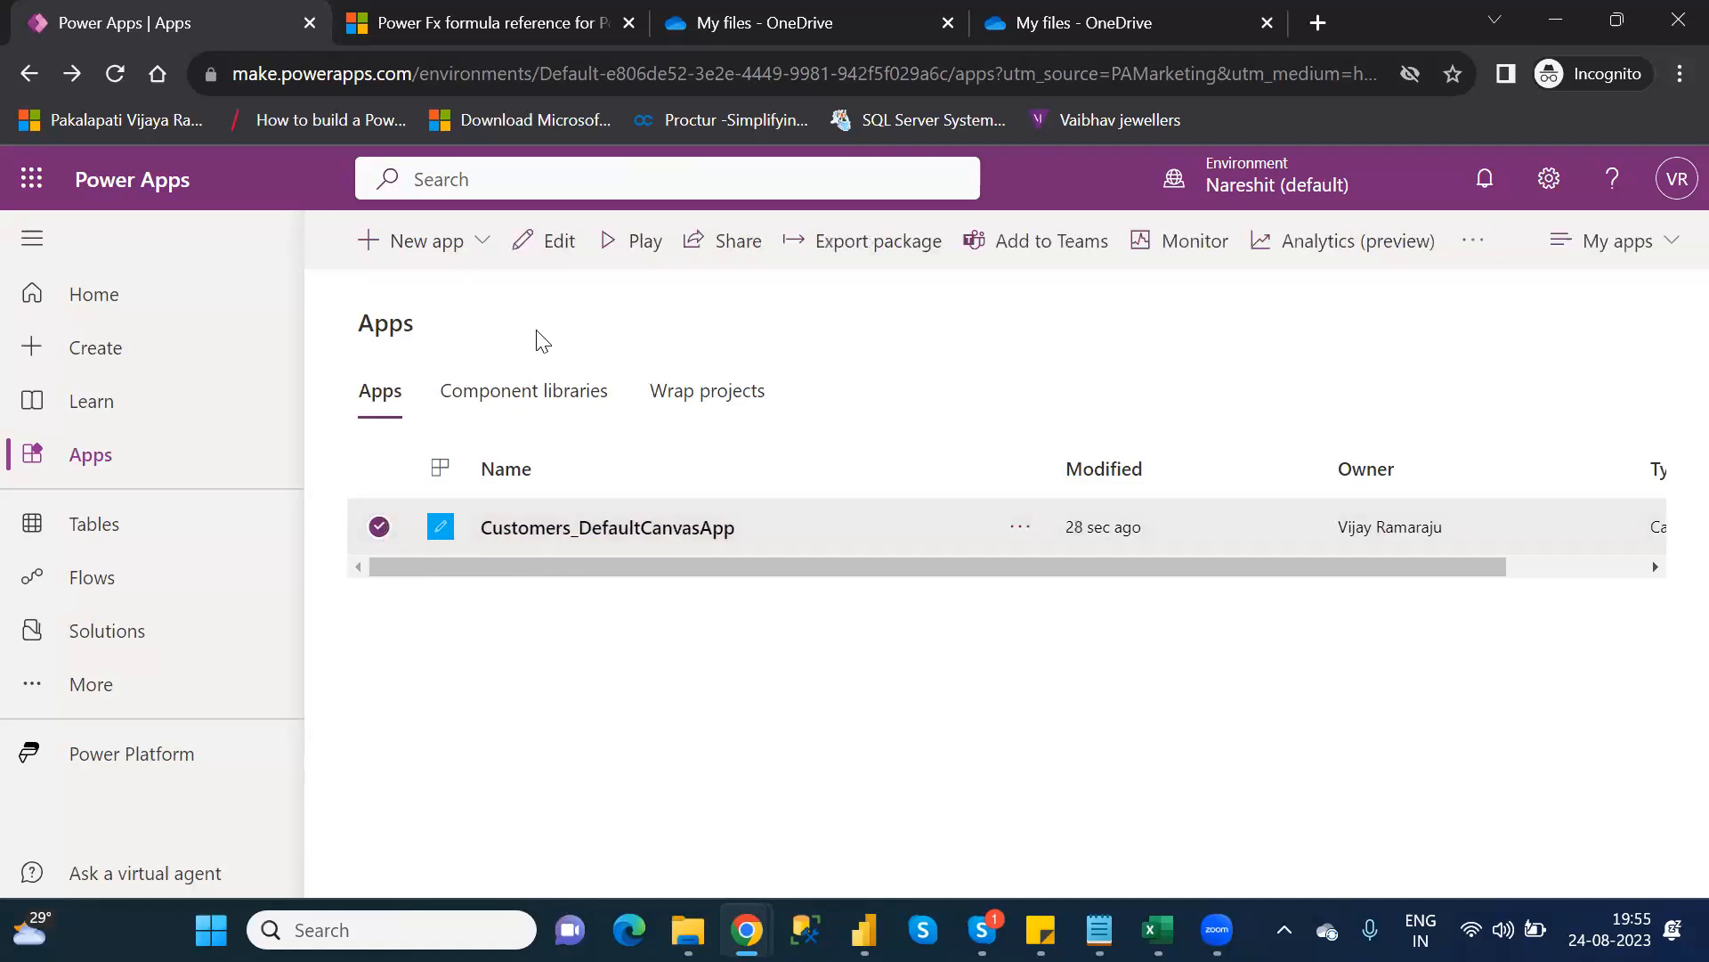
pyautogui.click(628, 245)
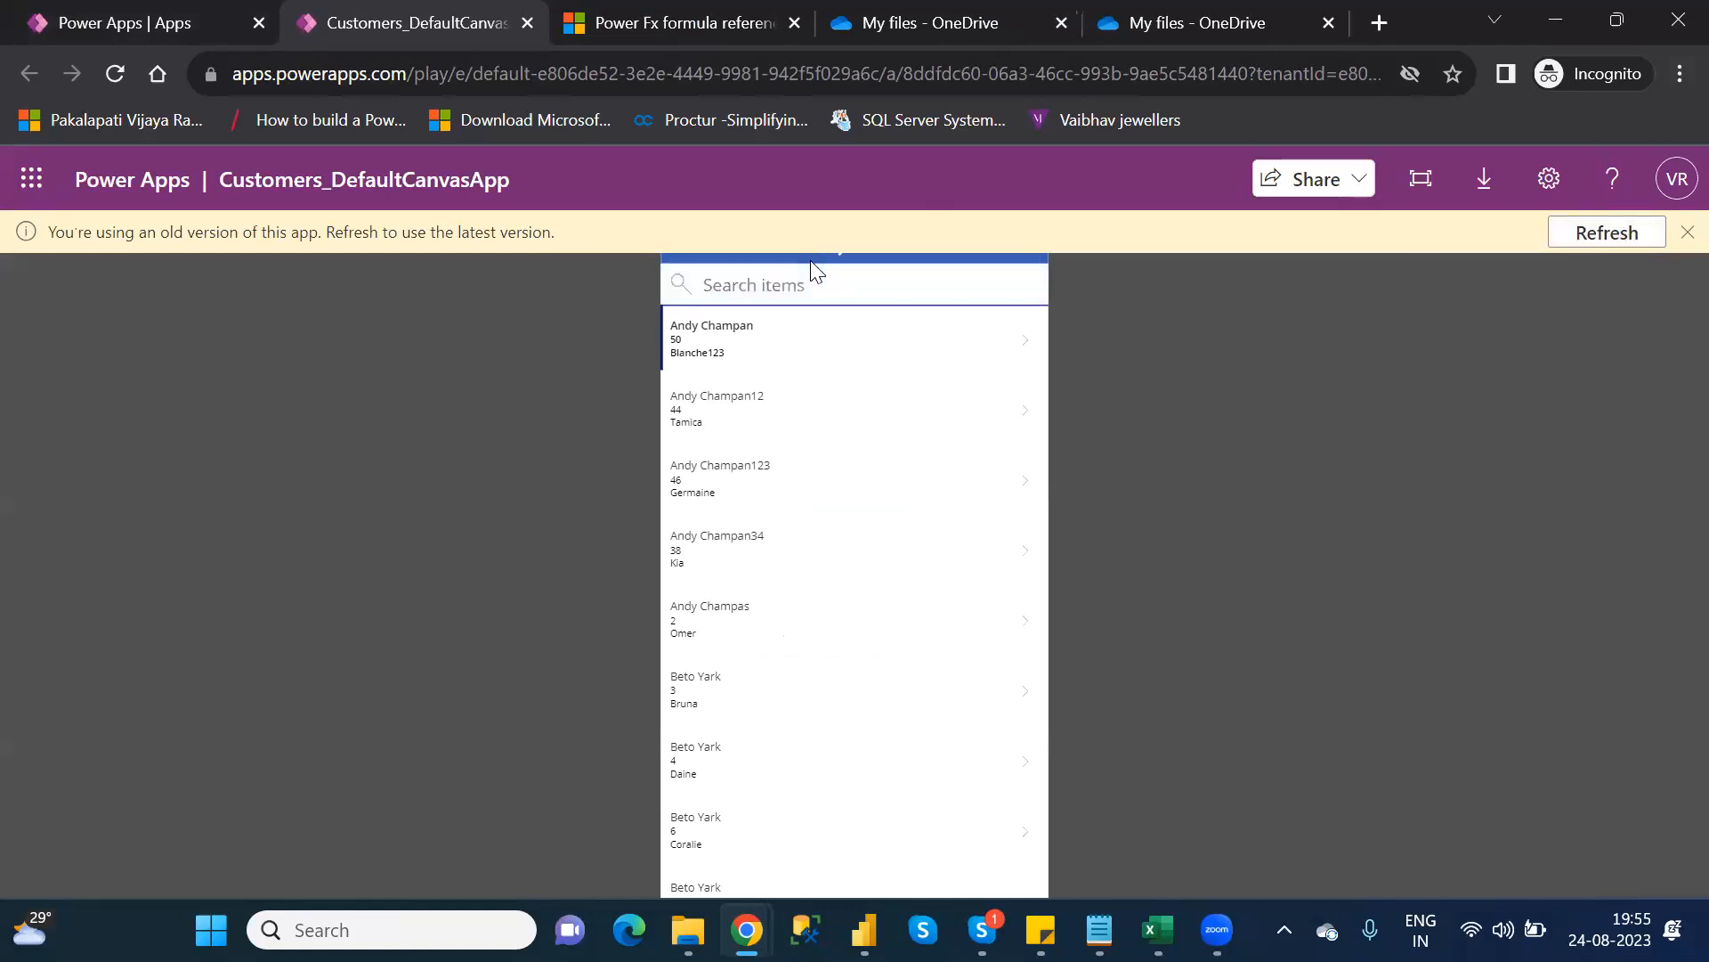
# Refresh to the latest published version and test the Exit button, which returns to Power Apps Home
pyautogui.click(1607, 234)
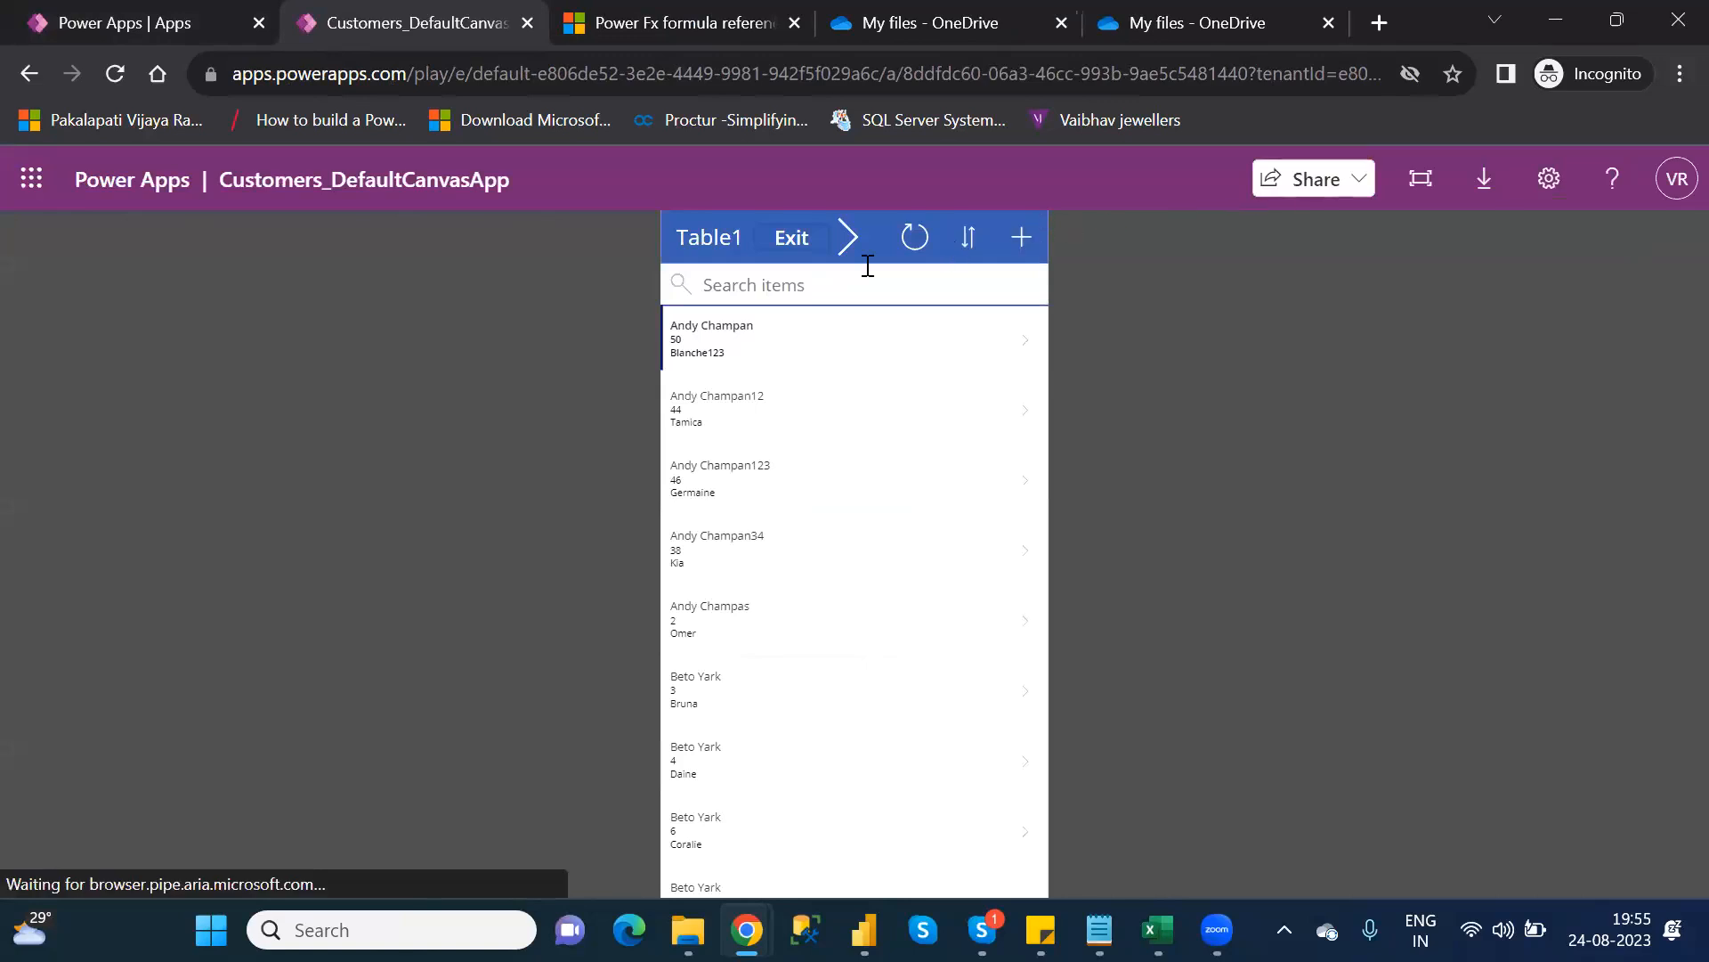
pyautogui.click(791, 244)
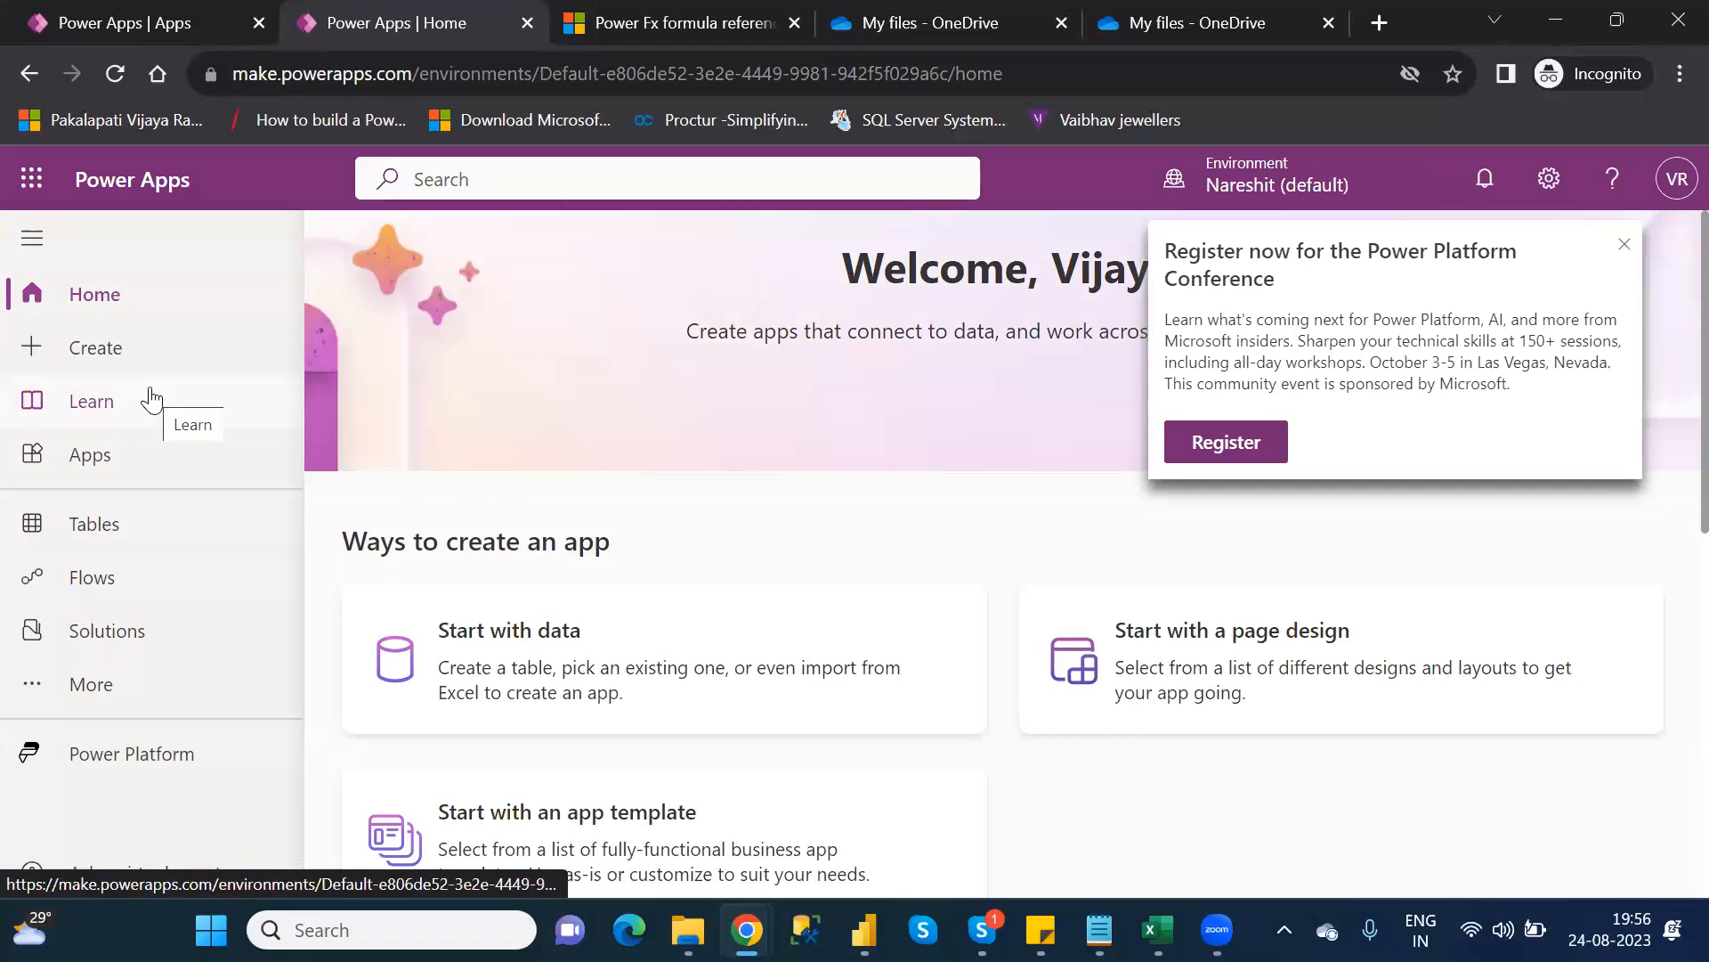
# Glance at the Category_Wise_Functions notes, then close the extra Power Apps Home tab
pyautogui.moveTo(1098, 930)
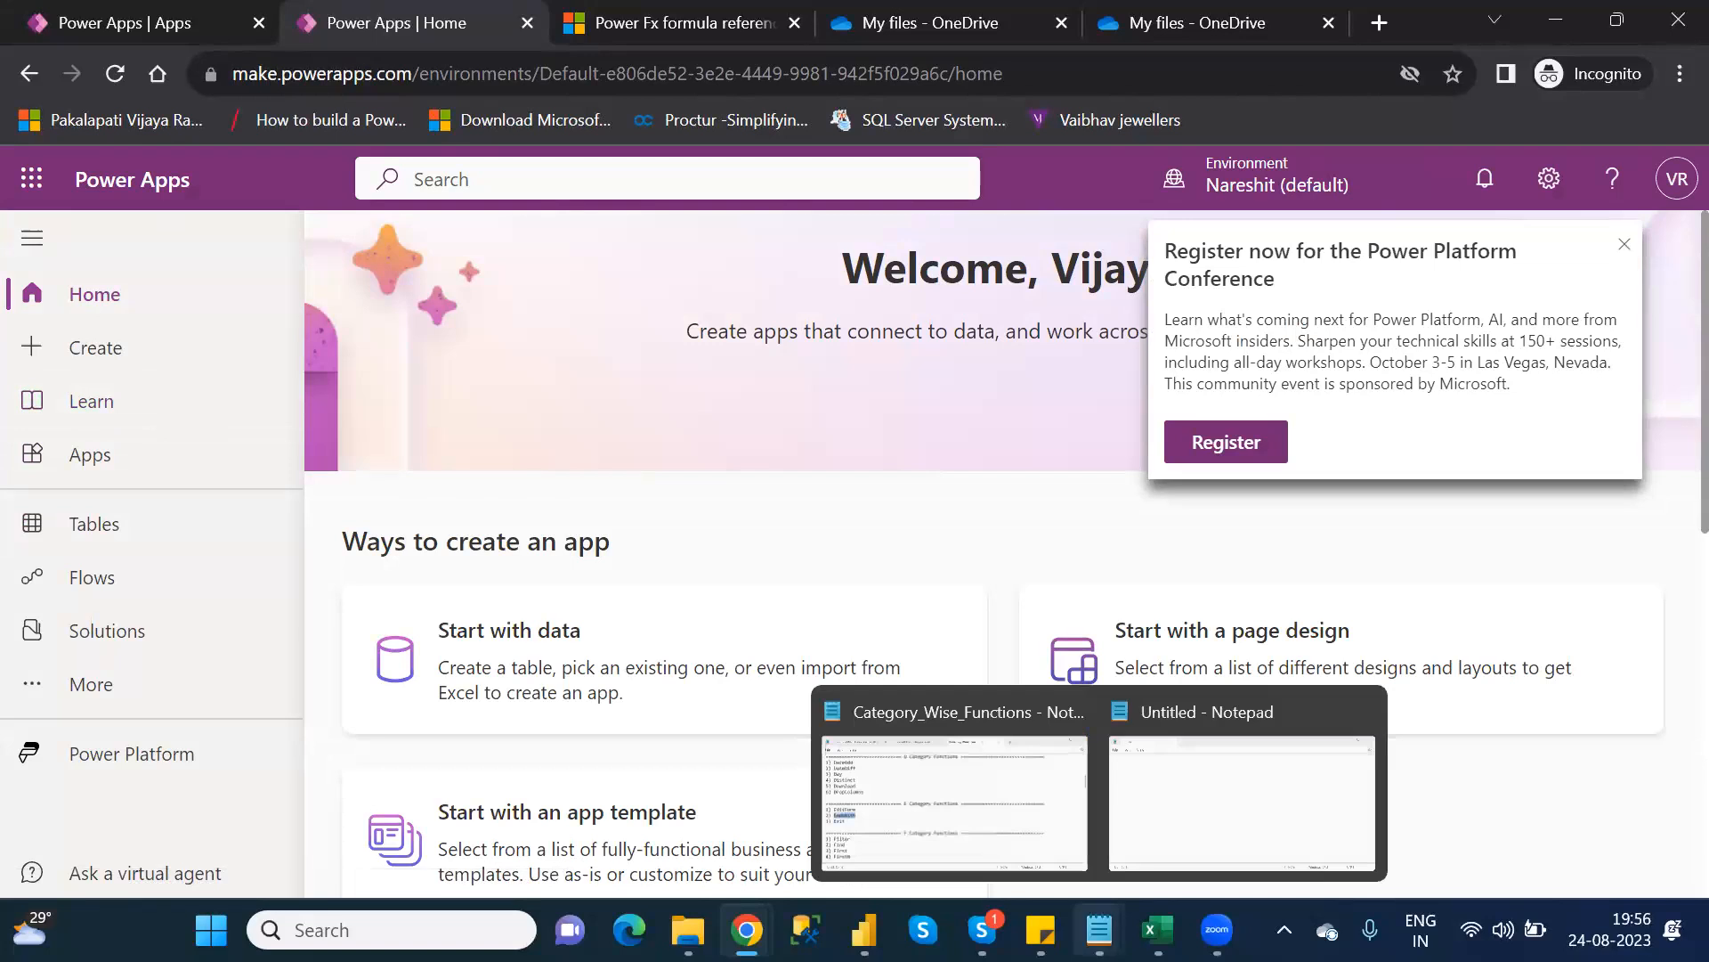
pyautogui.click(950, 790)
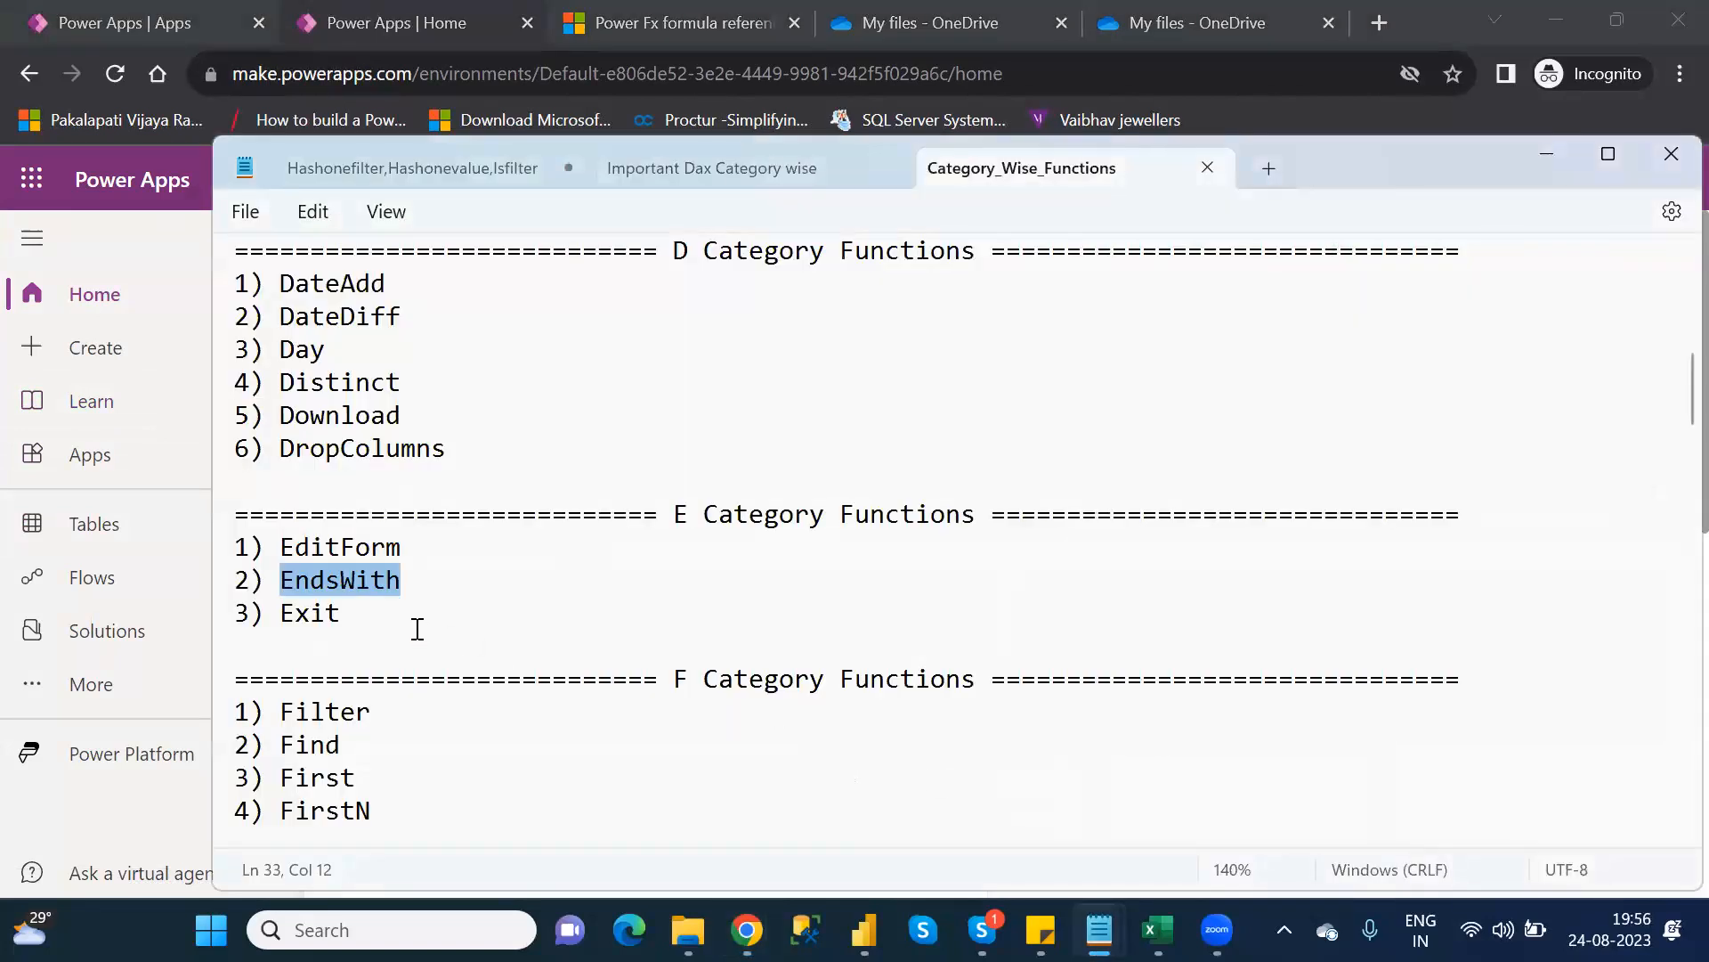
pyautogui.hotkey('alt', 'Tab')
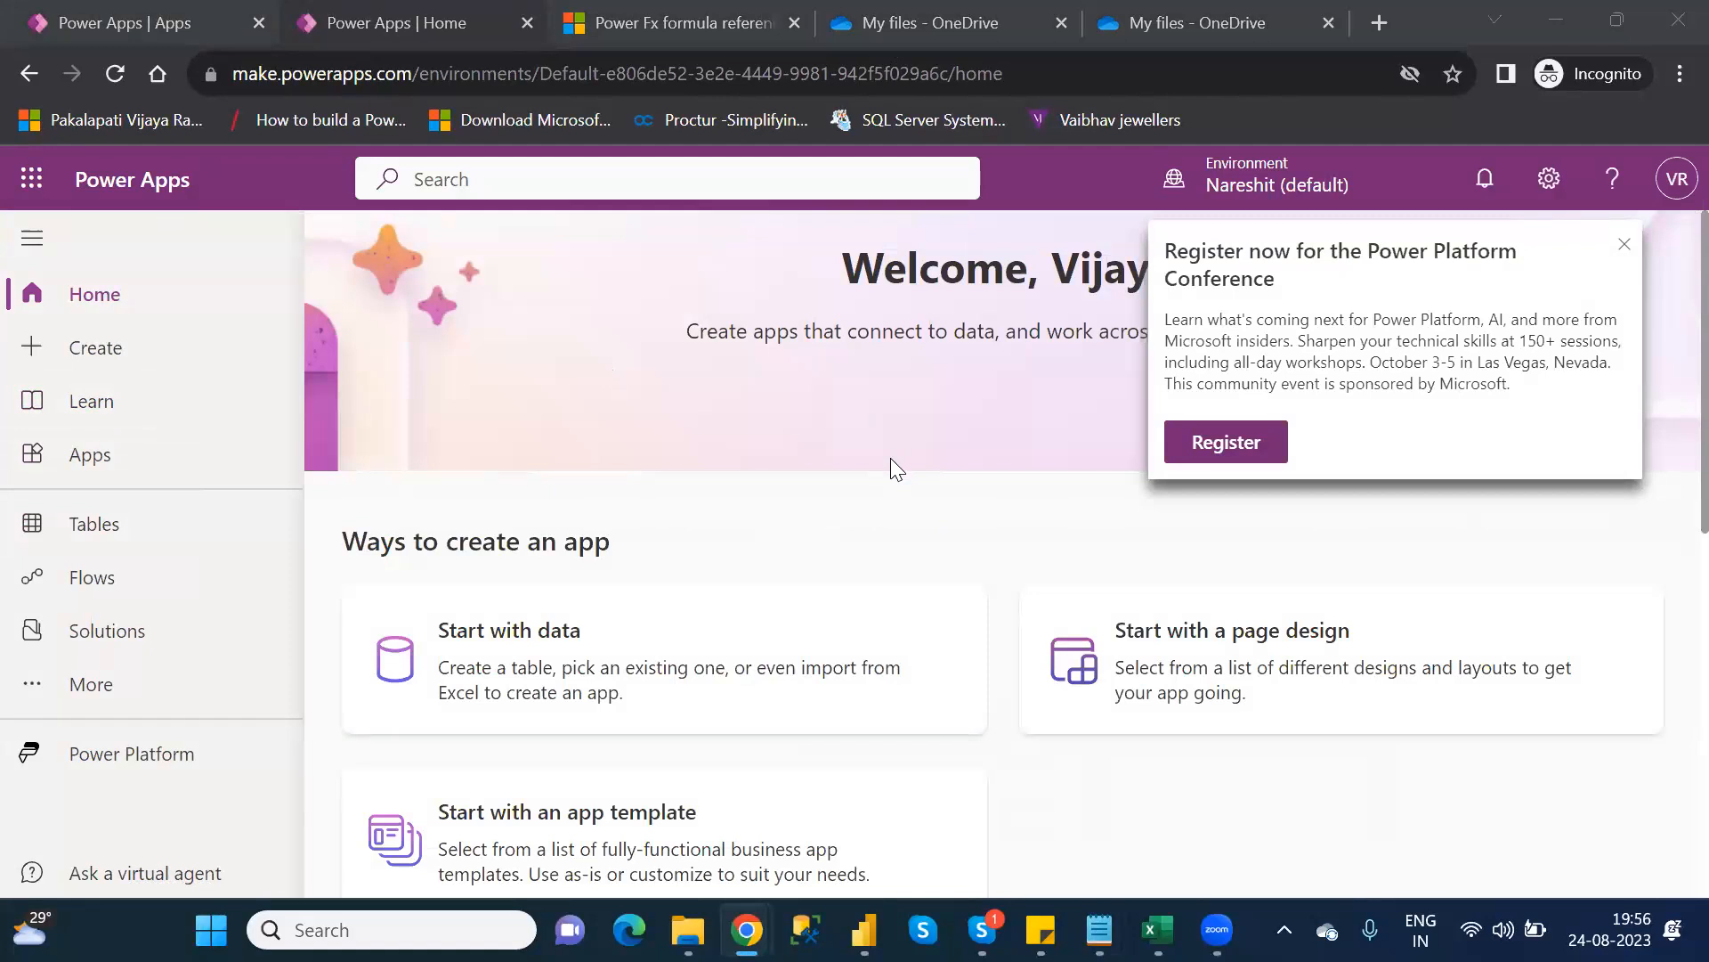
pyautogui.click(525, 27)
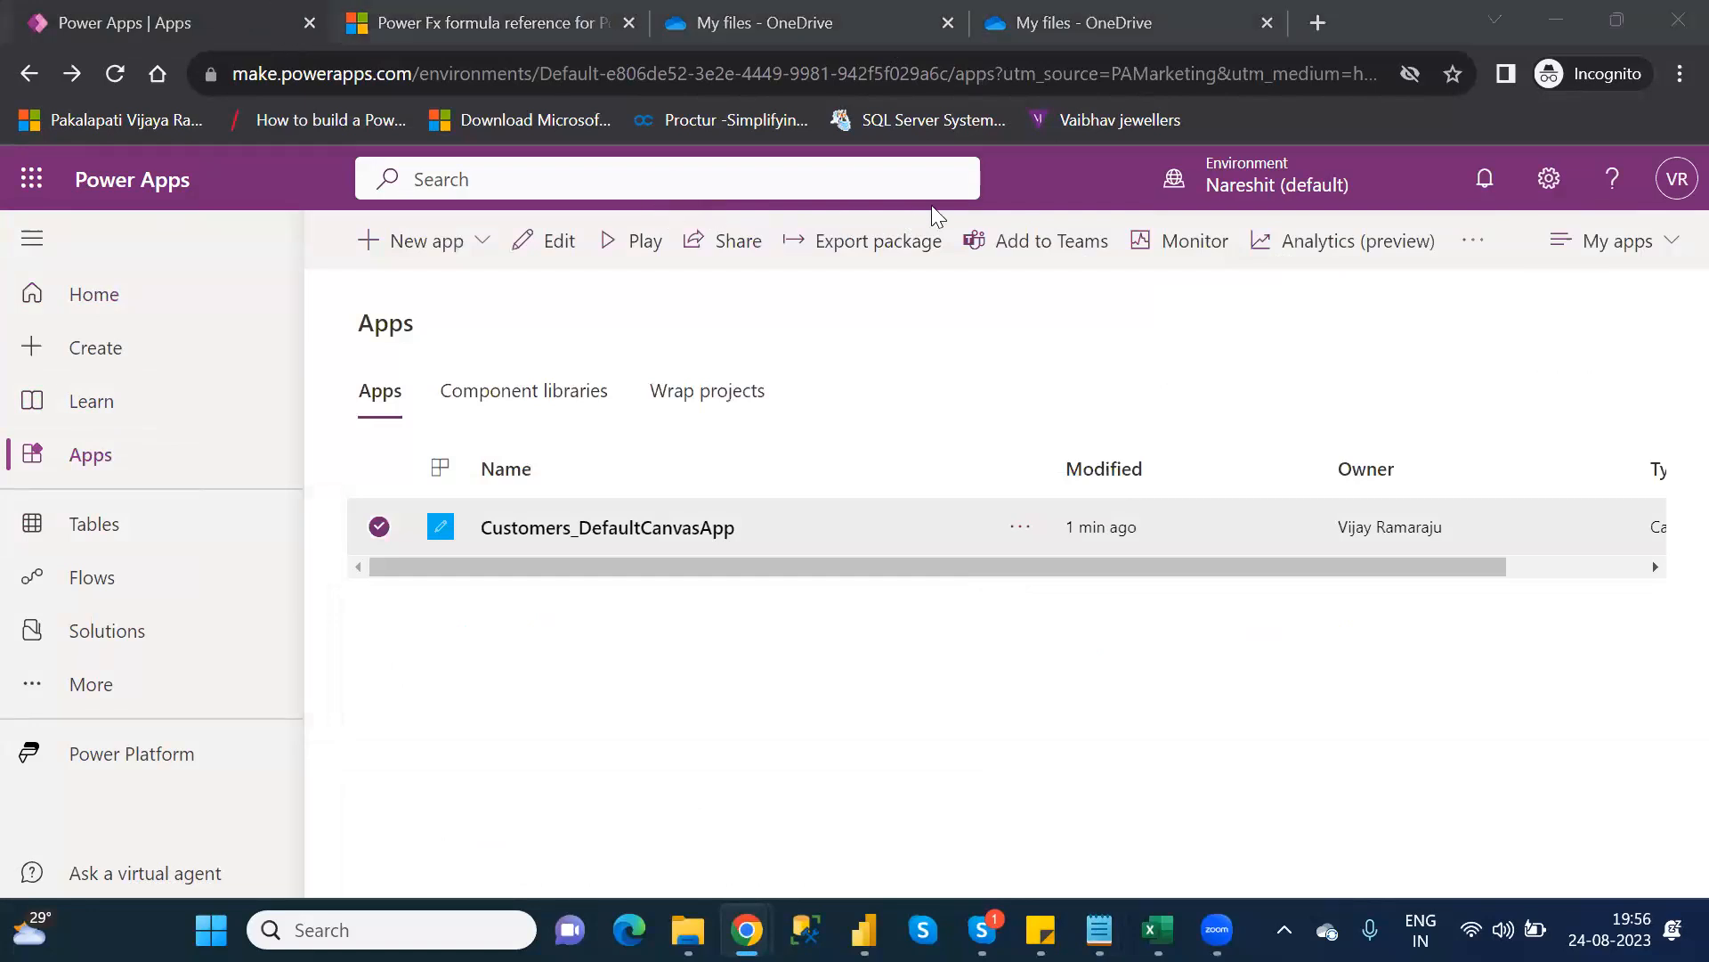
# Open Customers_DefaultCanvasApp for editing in Power Apps Studio
pyautogui.click(539, 242)
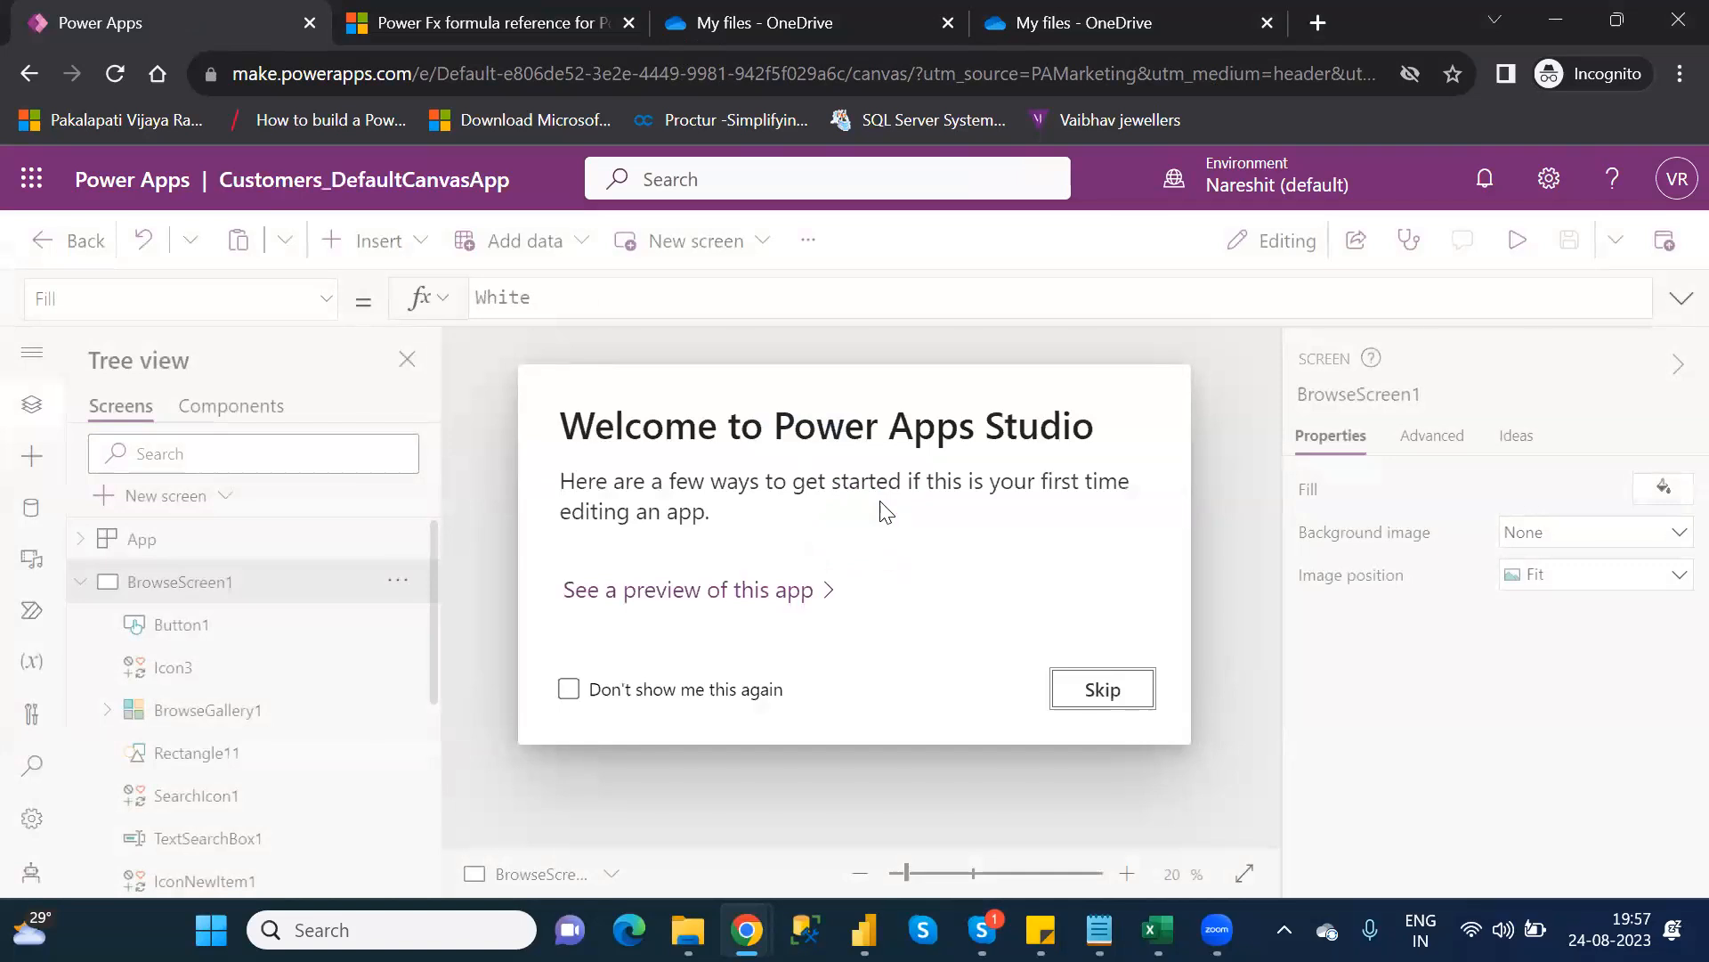
# Dismiss the welcome dialog, open Screen3, and select DataTable2 to show its Items formula
pyautogui.click(1102, 691)
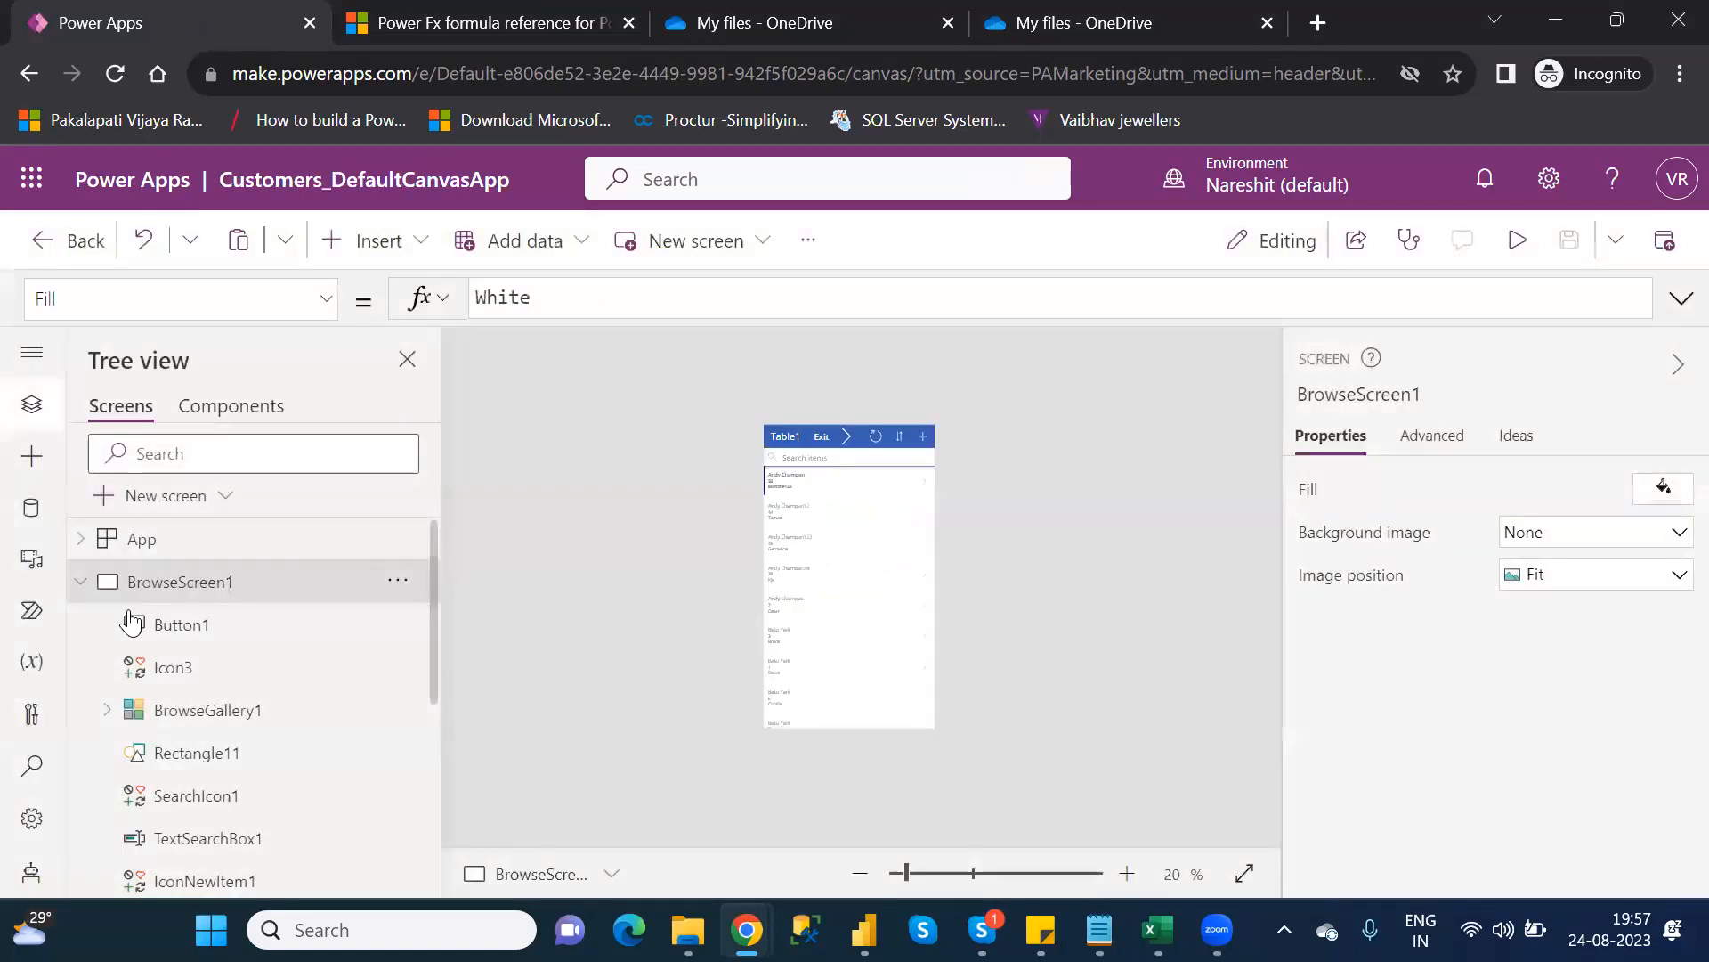
pyautogui.click(79, 584)
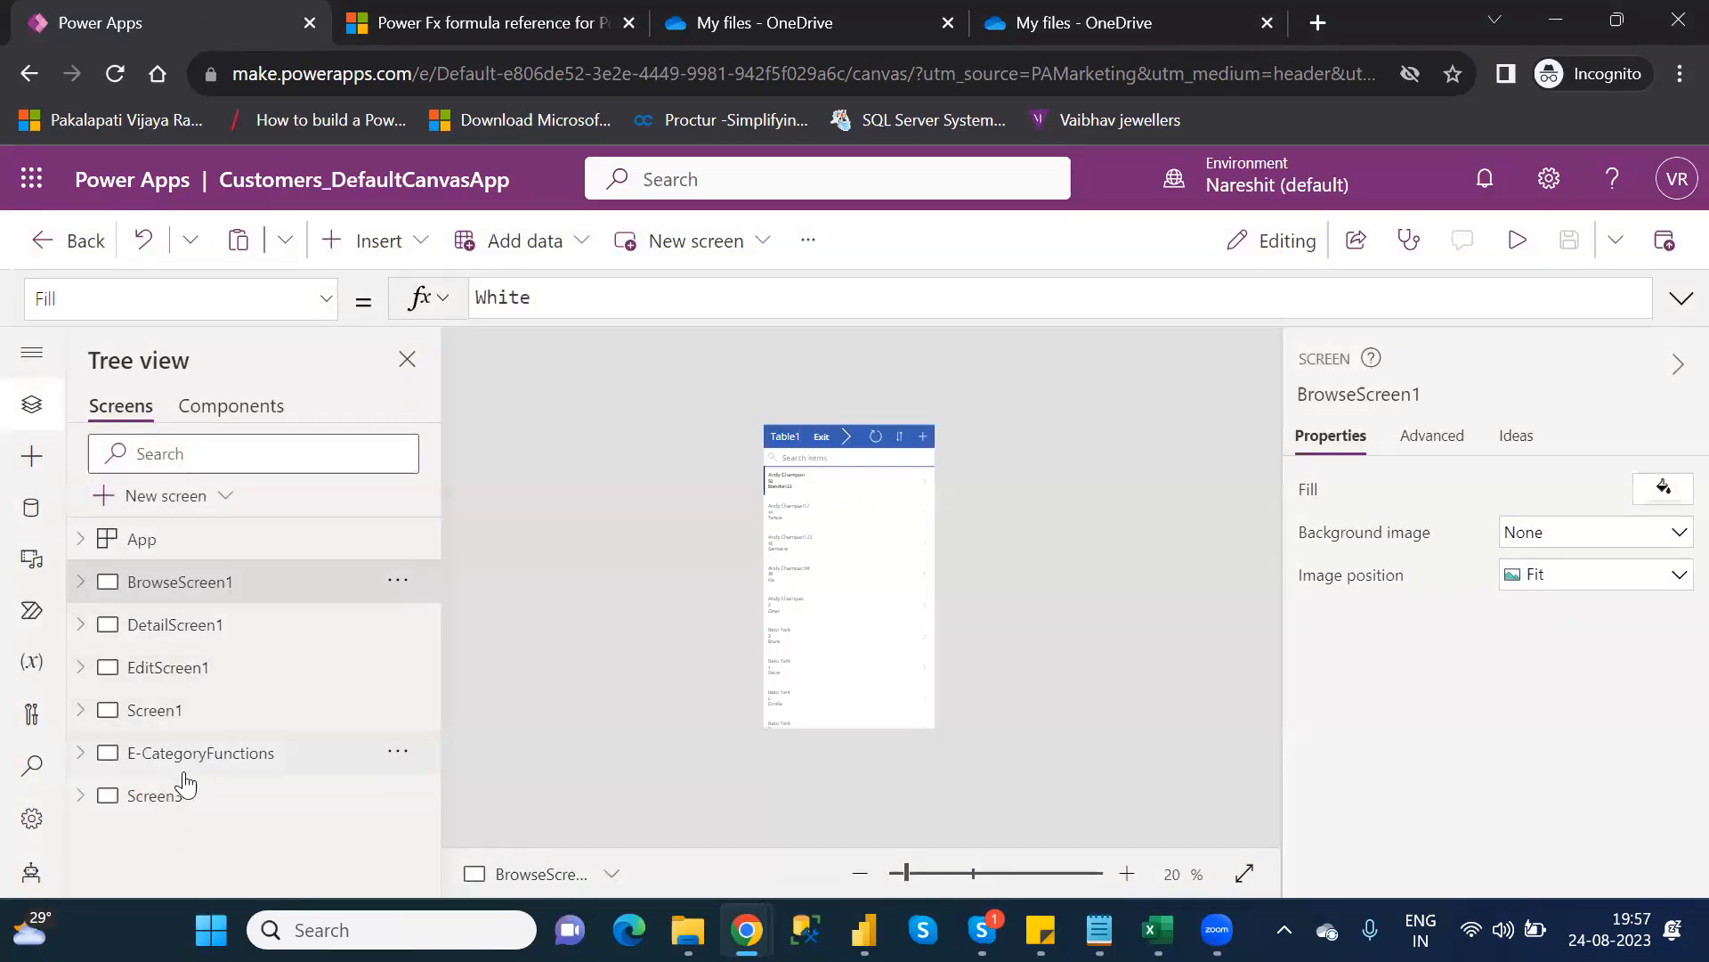
pyautogui.click(156, 795)
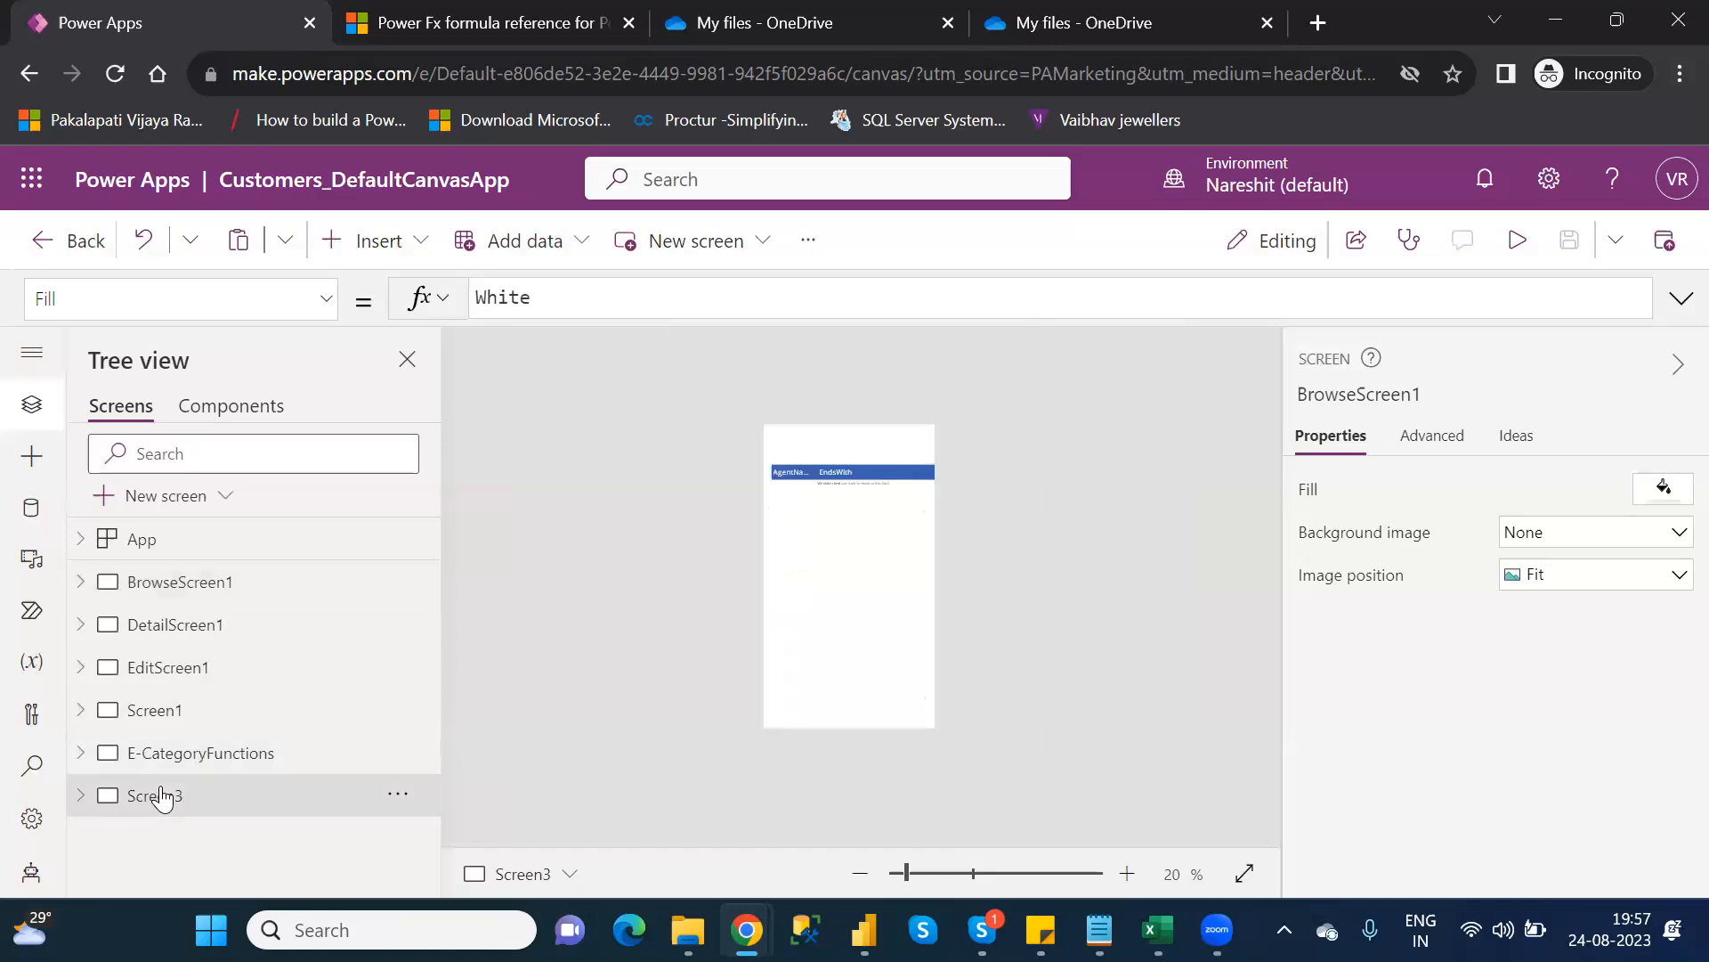
pyautogui.click(931, 871)
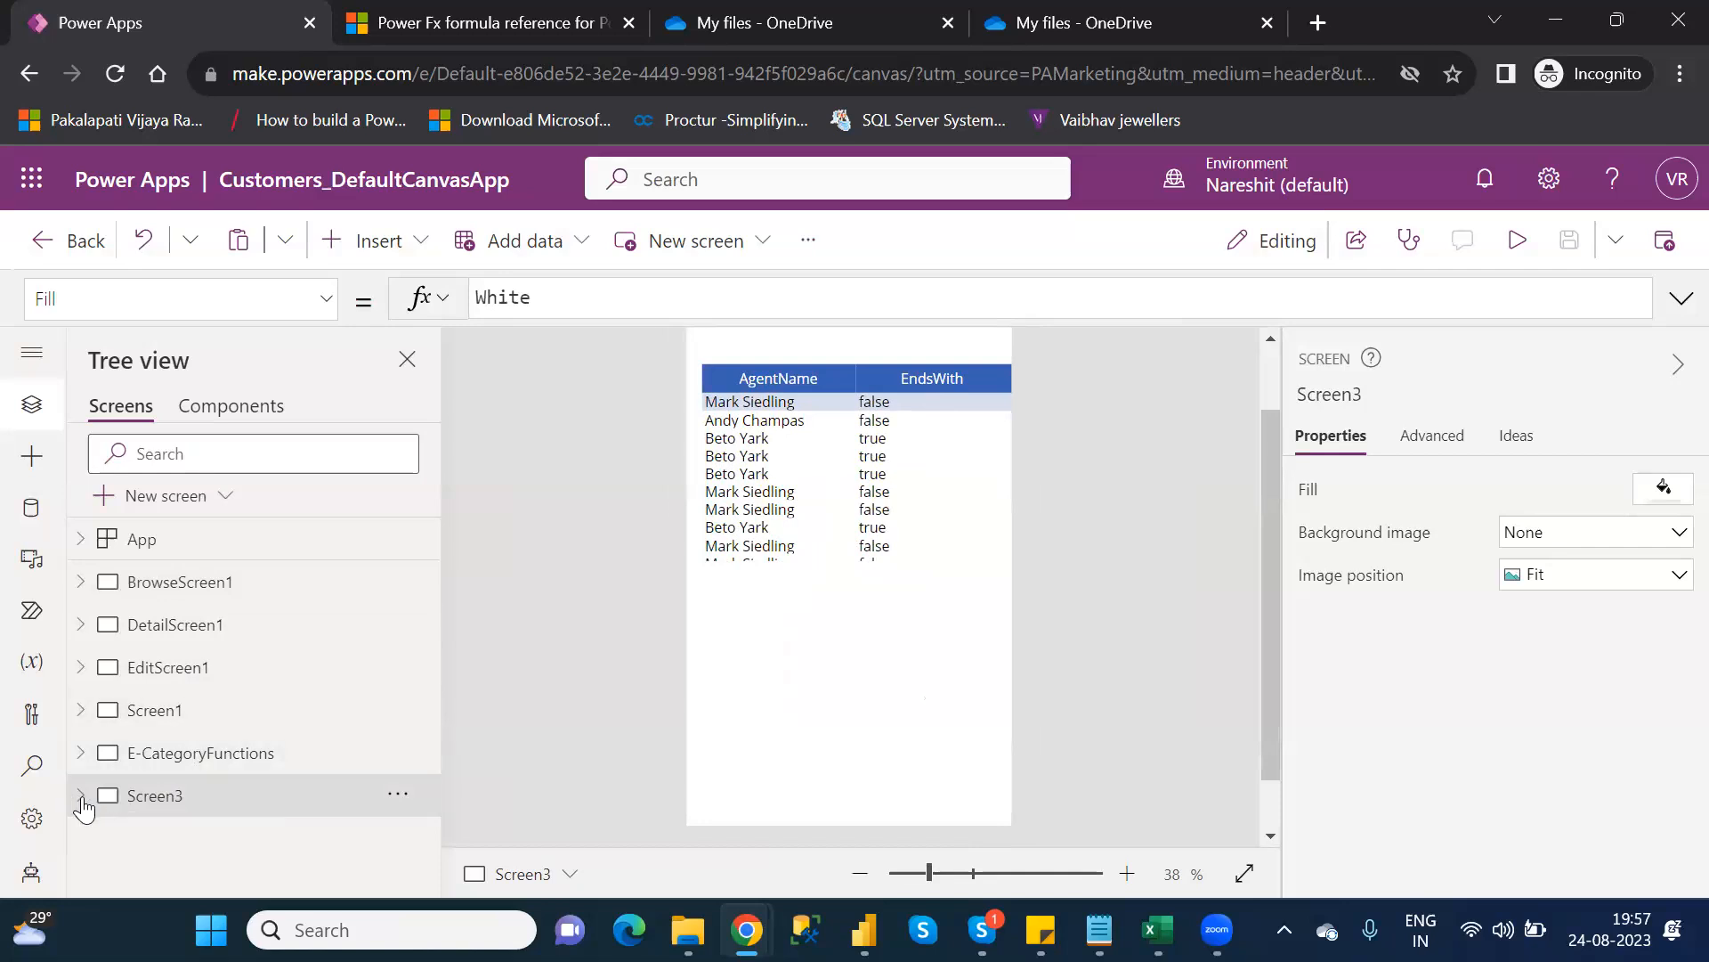
pyautogui.click(972, 378)
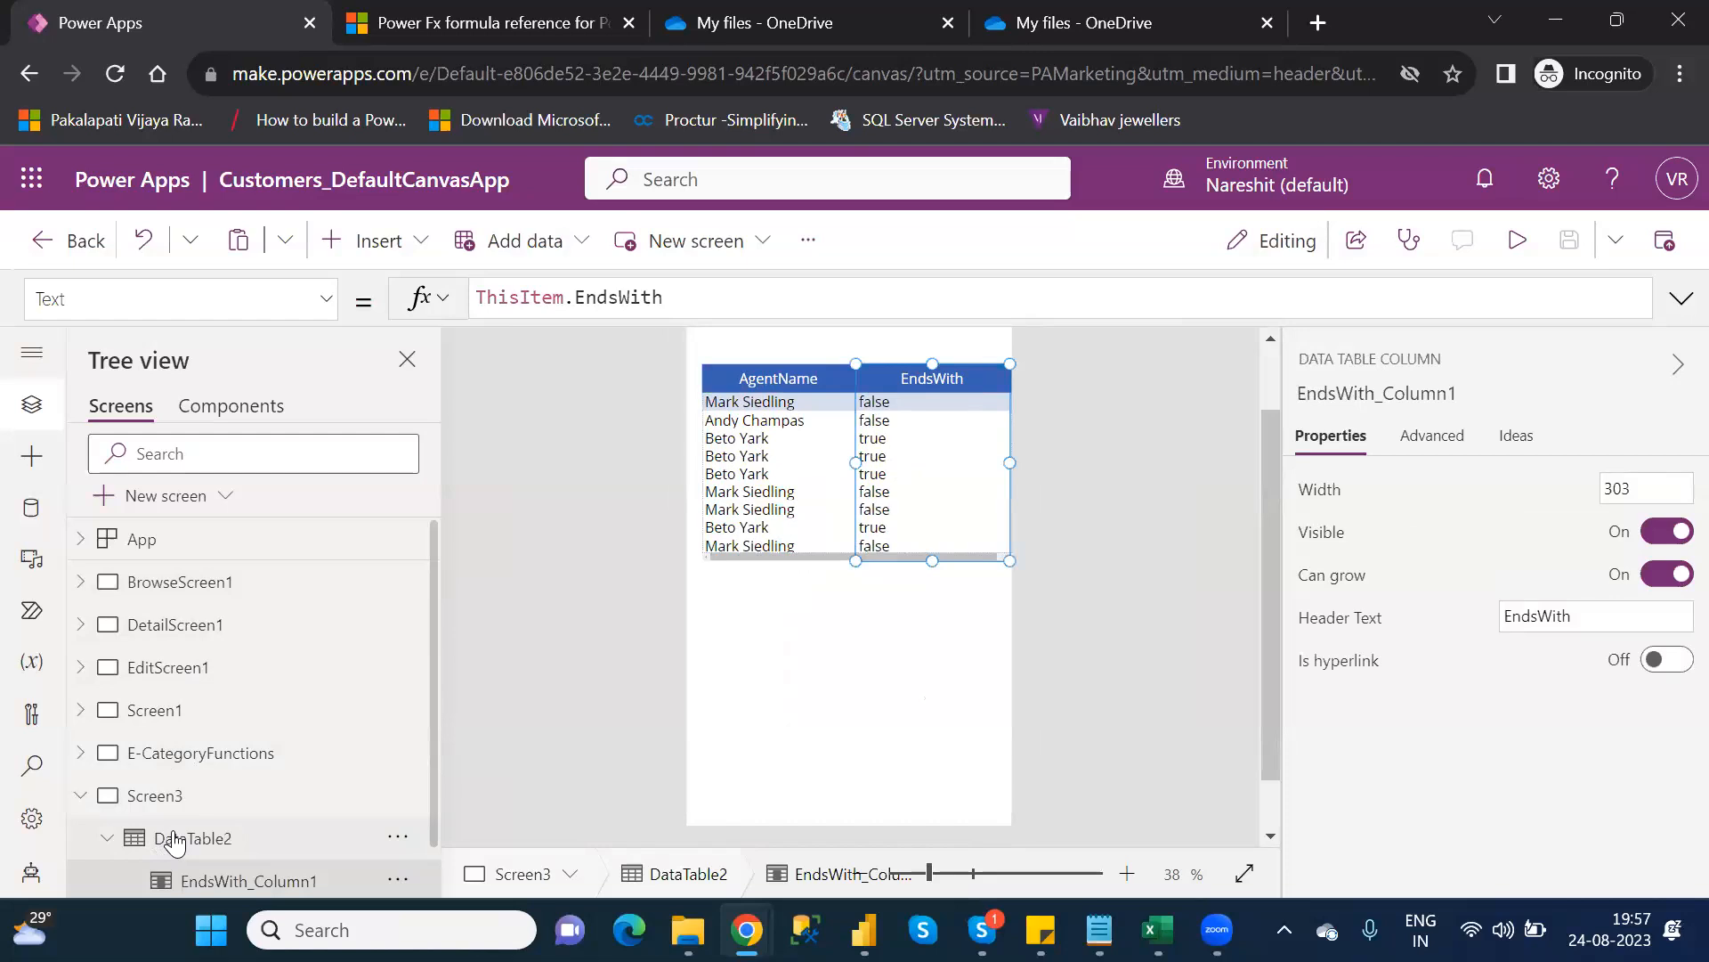
pyautogui.click(214, 834)
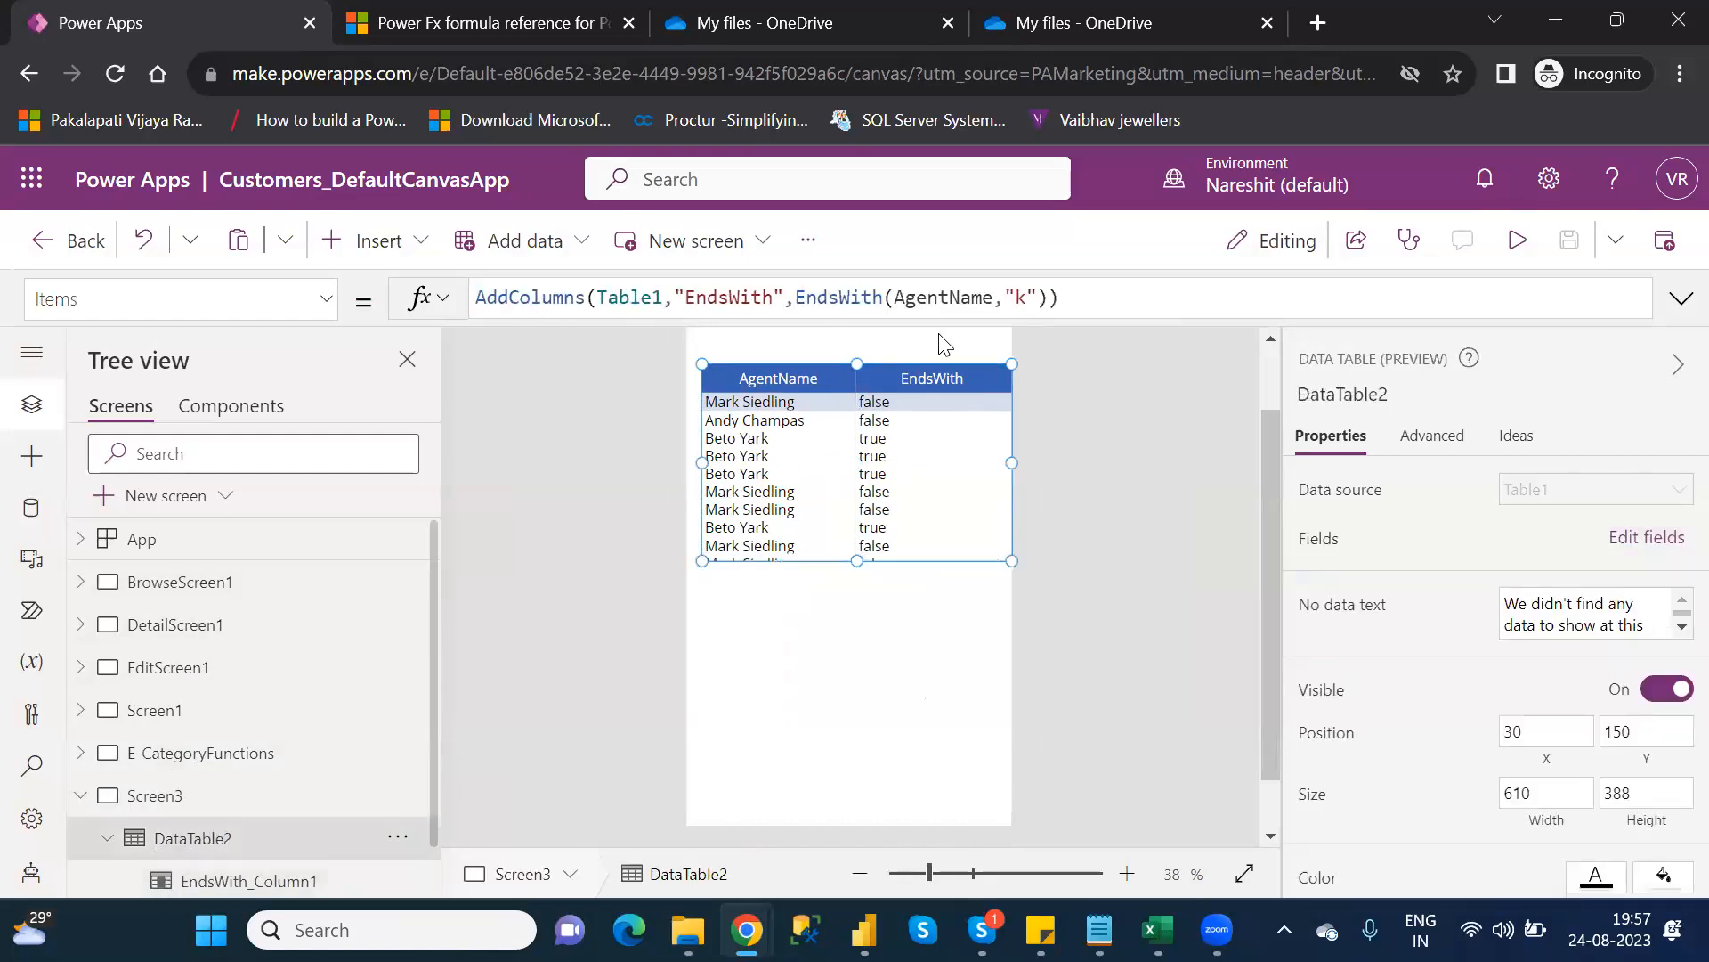
# Replace "k" with "ng" in the EndsWith test of the Items formula
pyautogui.click(1029, 302)
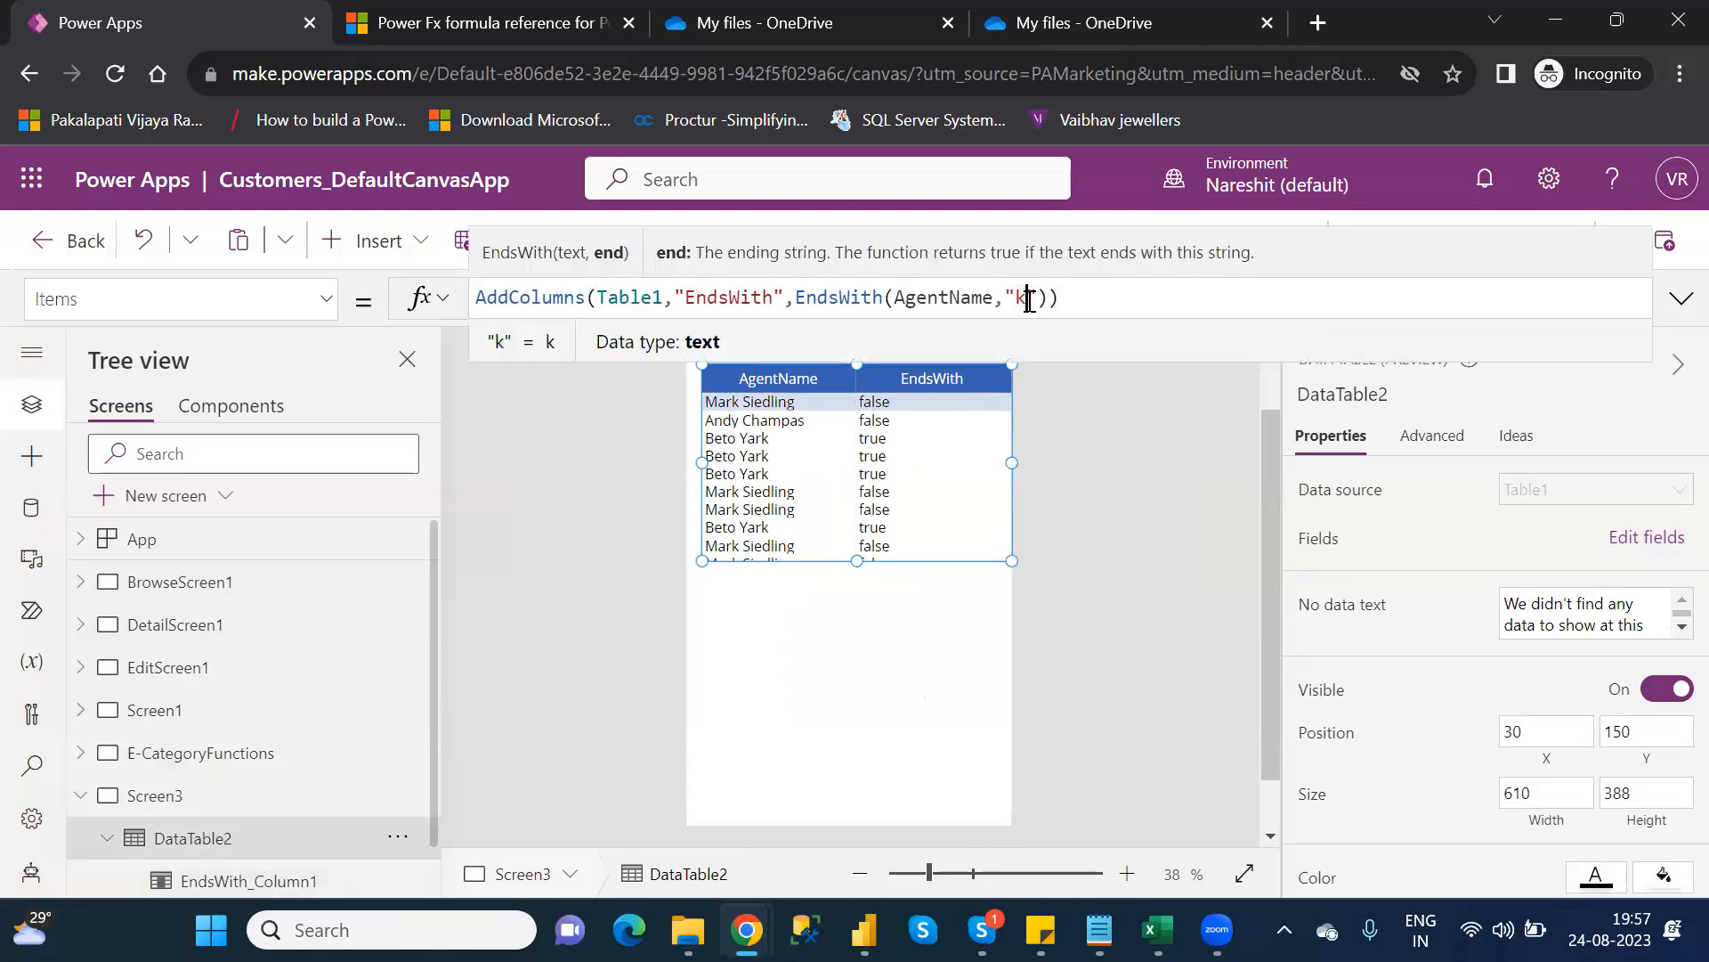
pyautogui.press('BackSpace')
pyautogui.write('ng')
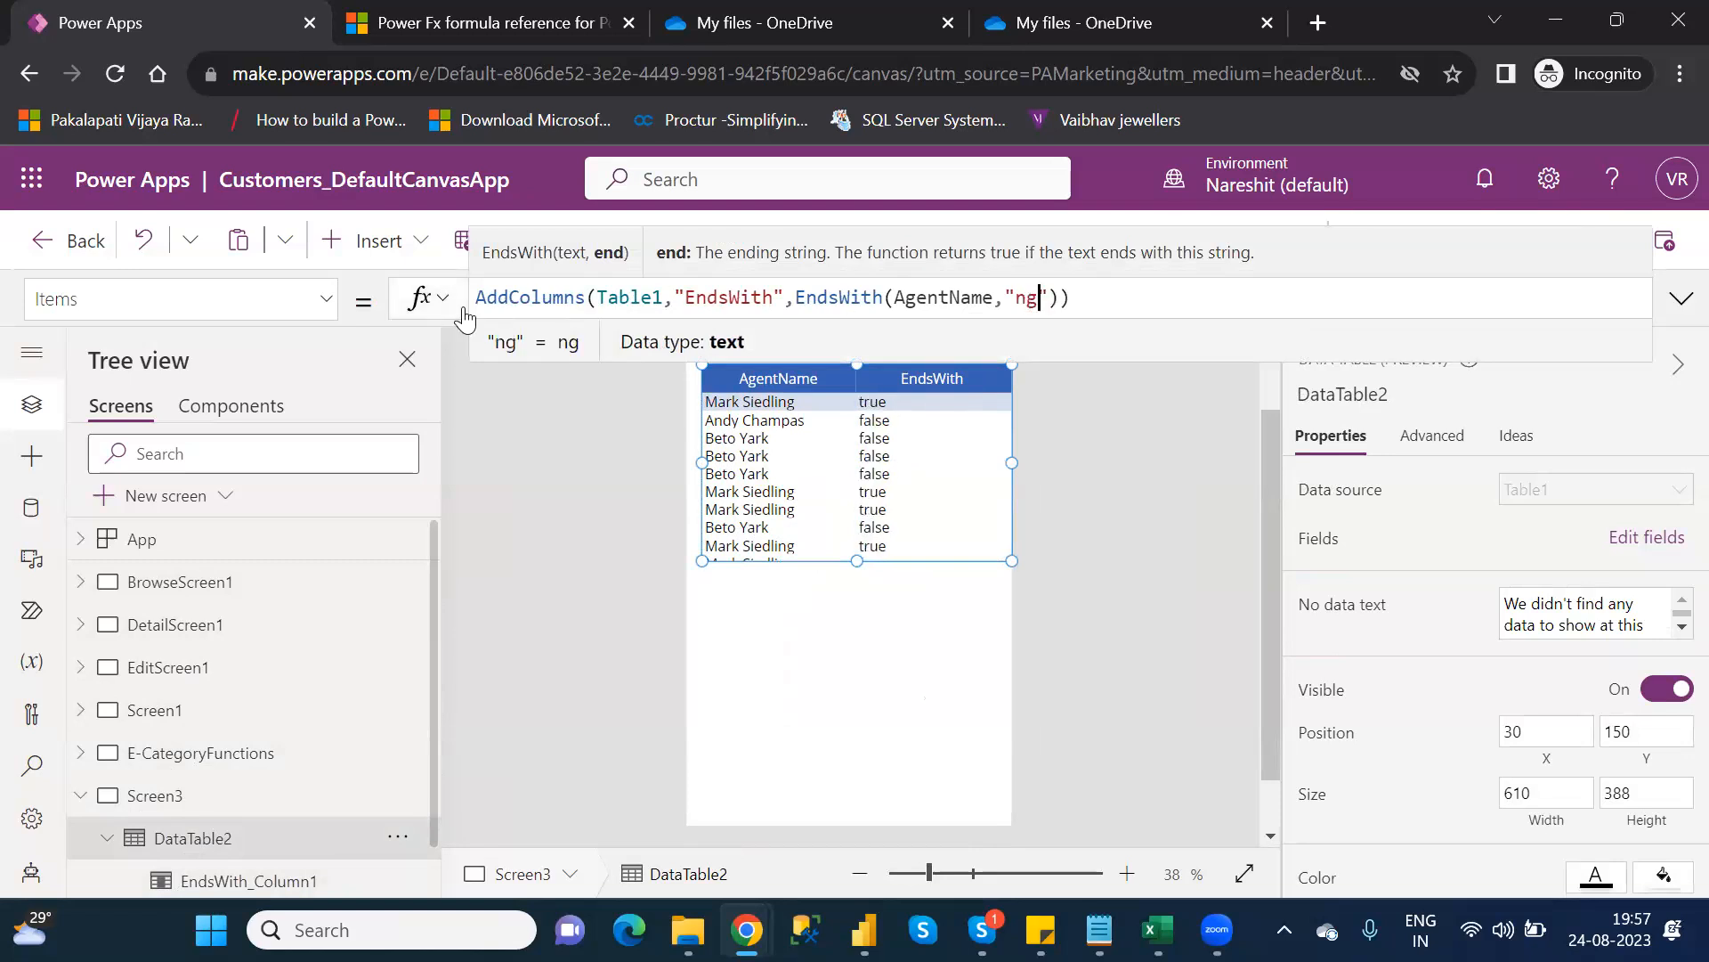
pyautogui.click(1136, 308)
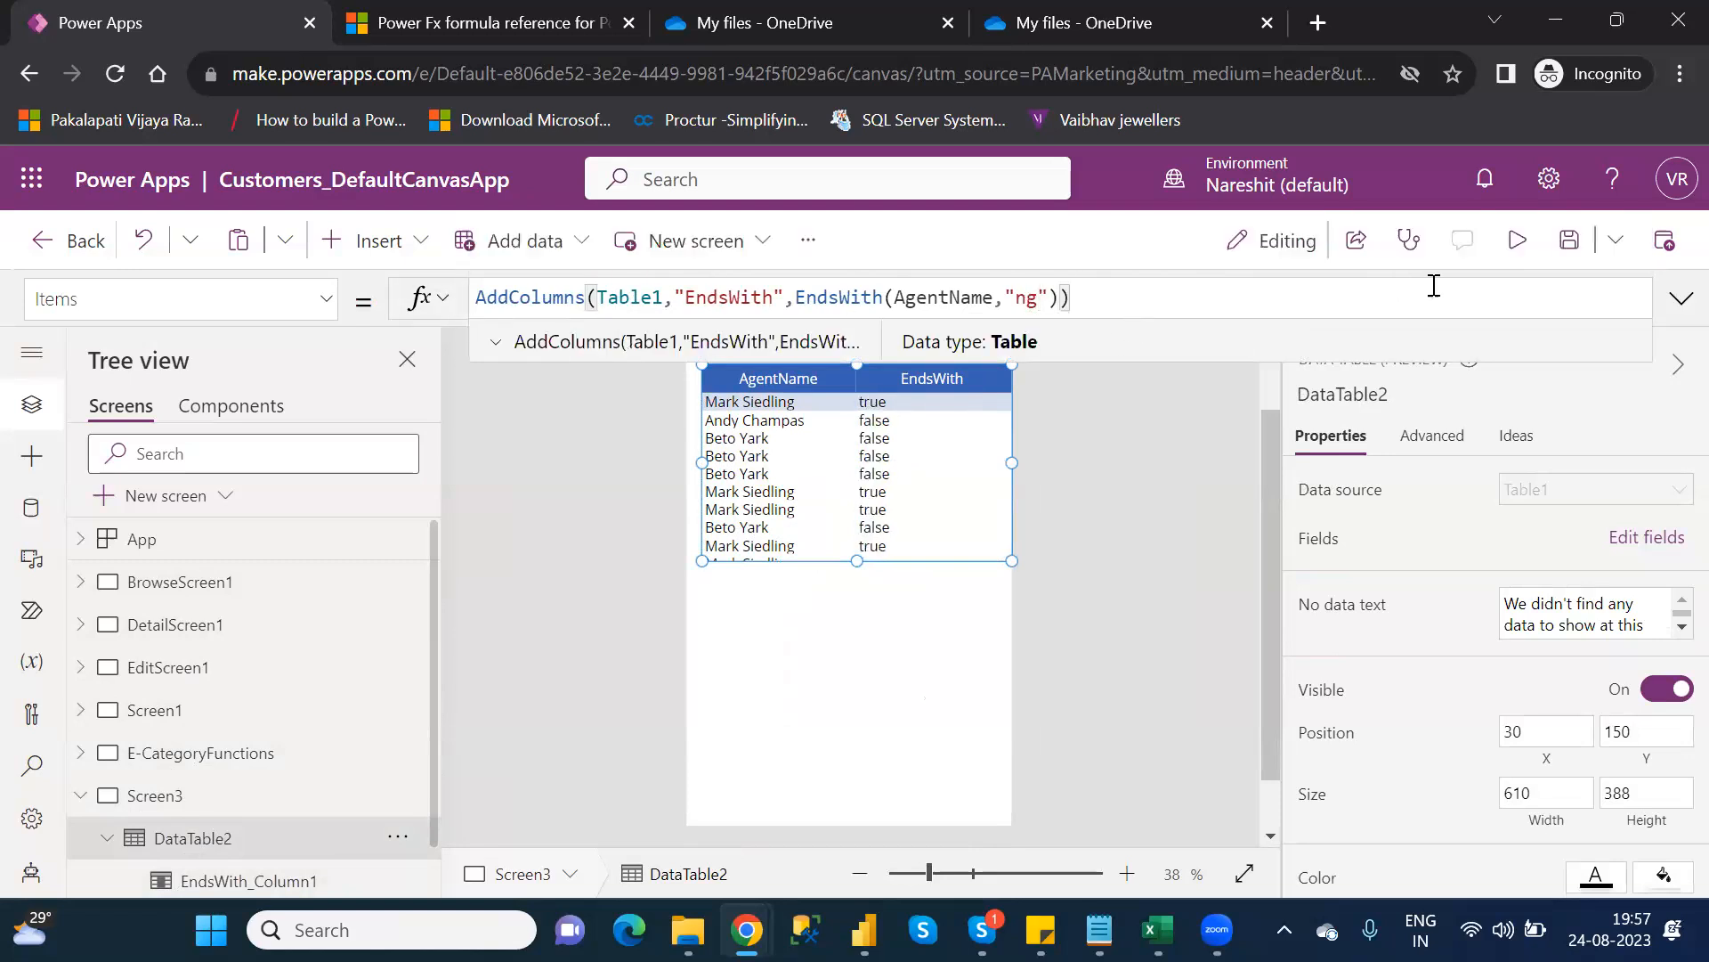
pyautogui.click(1516, 240)
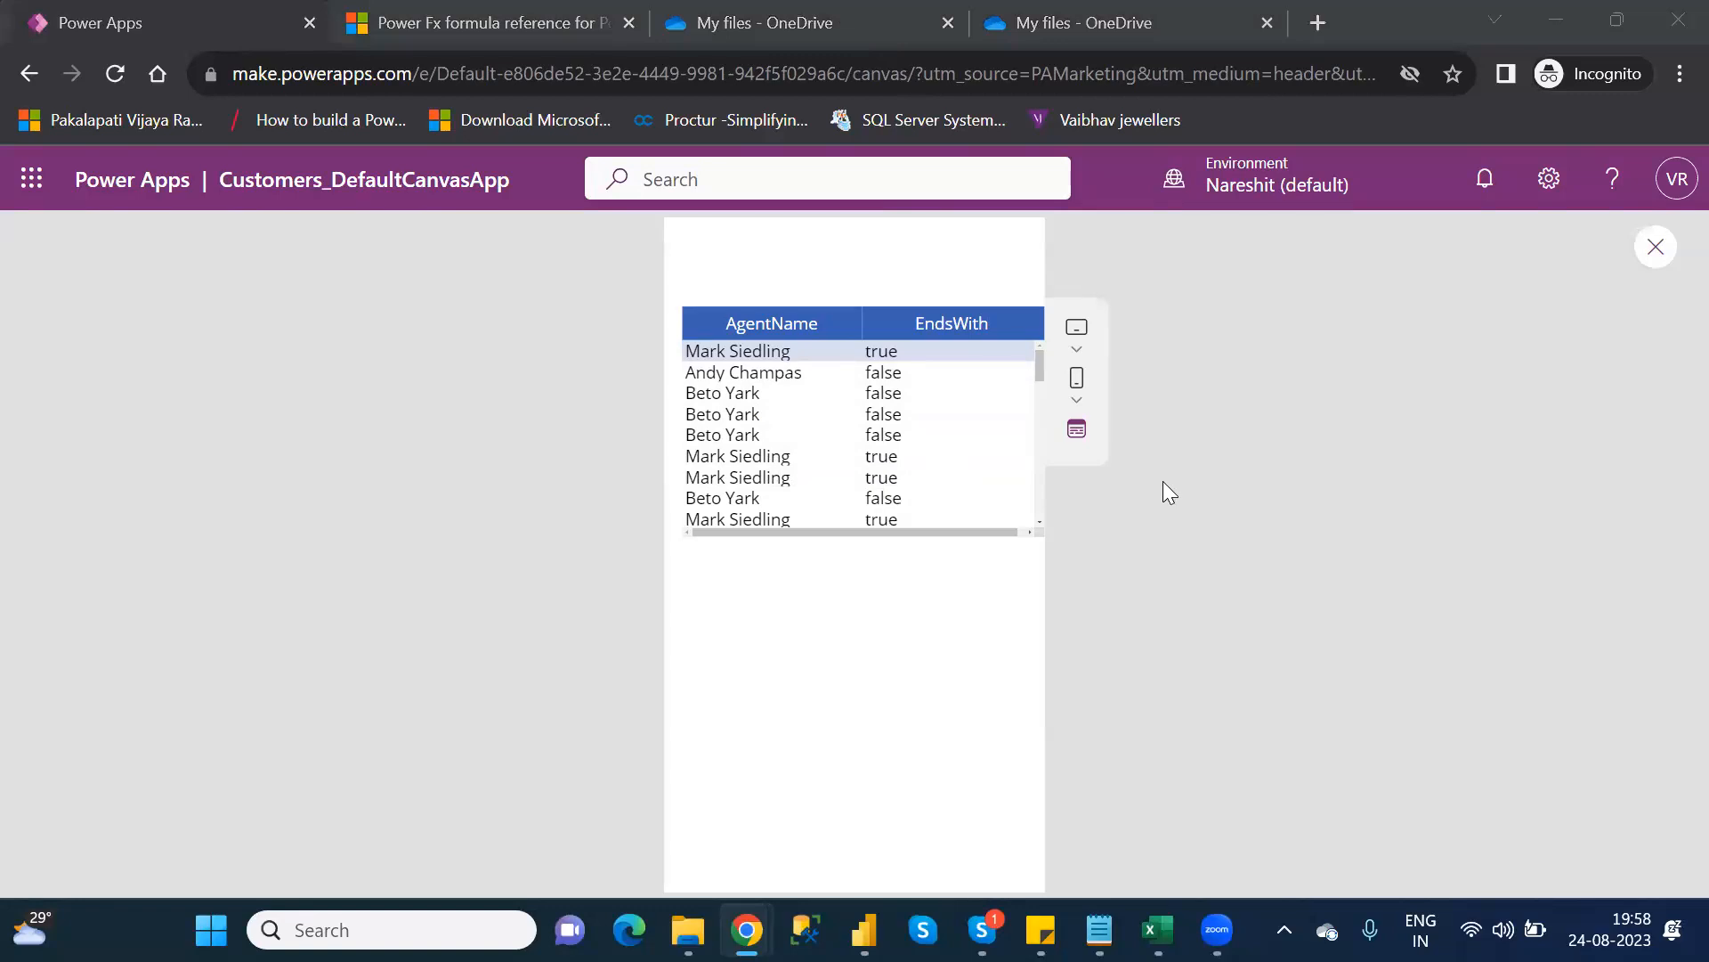
pyautogui.click(1661, 253)
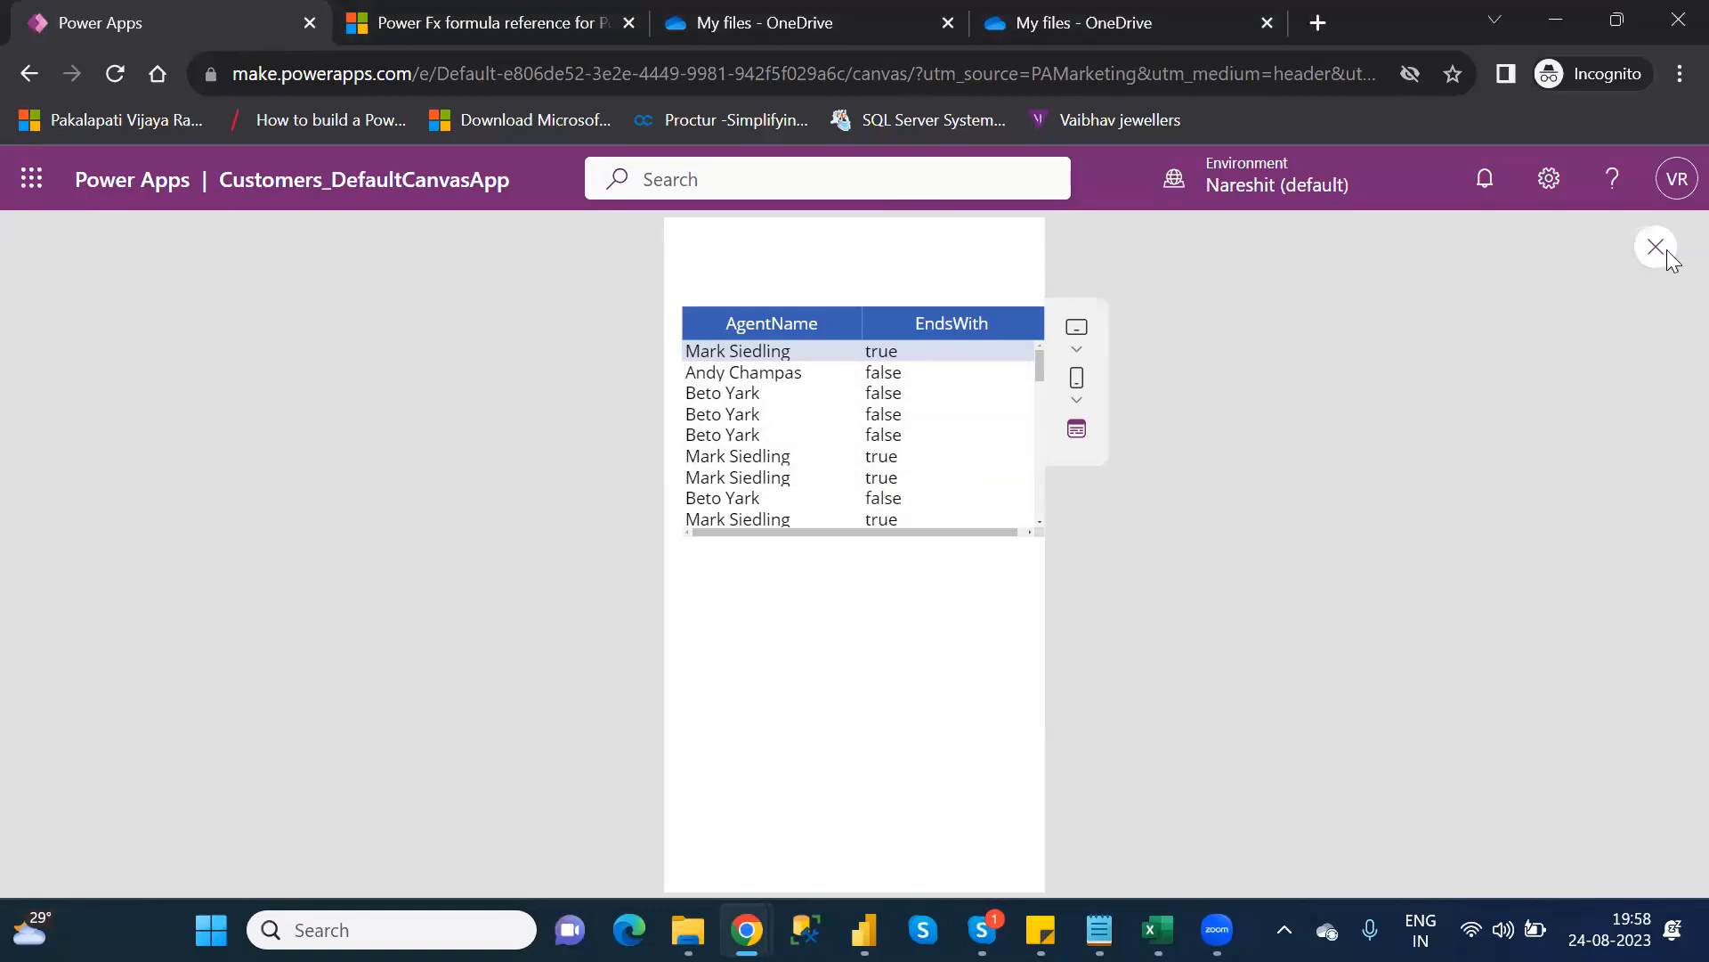
pyautogui.click(1103, 652)
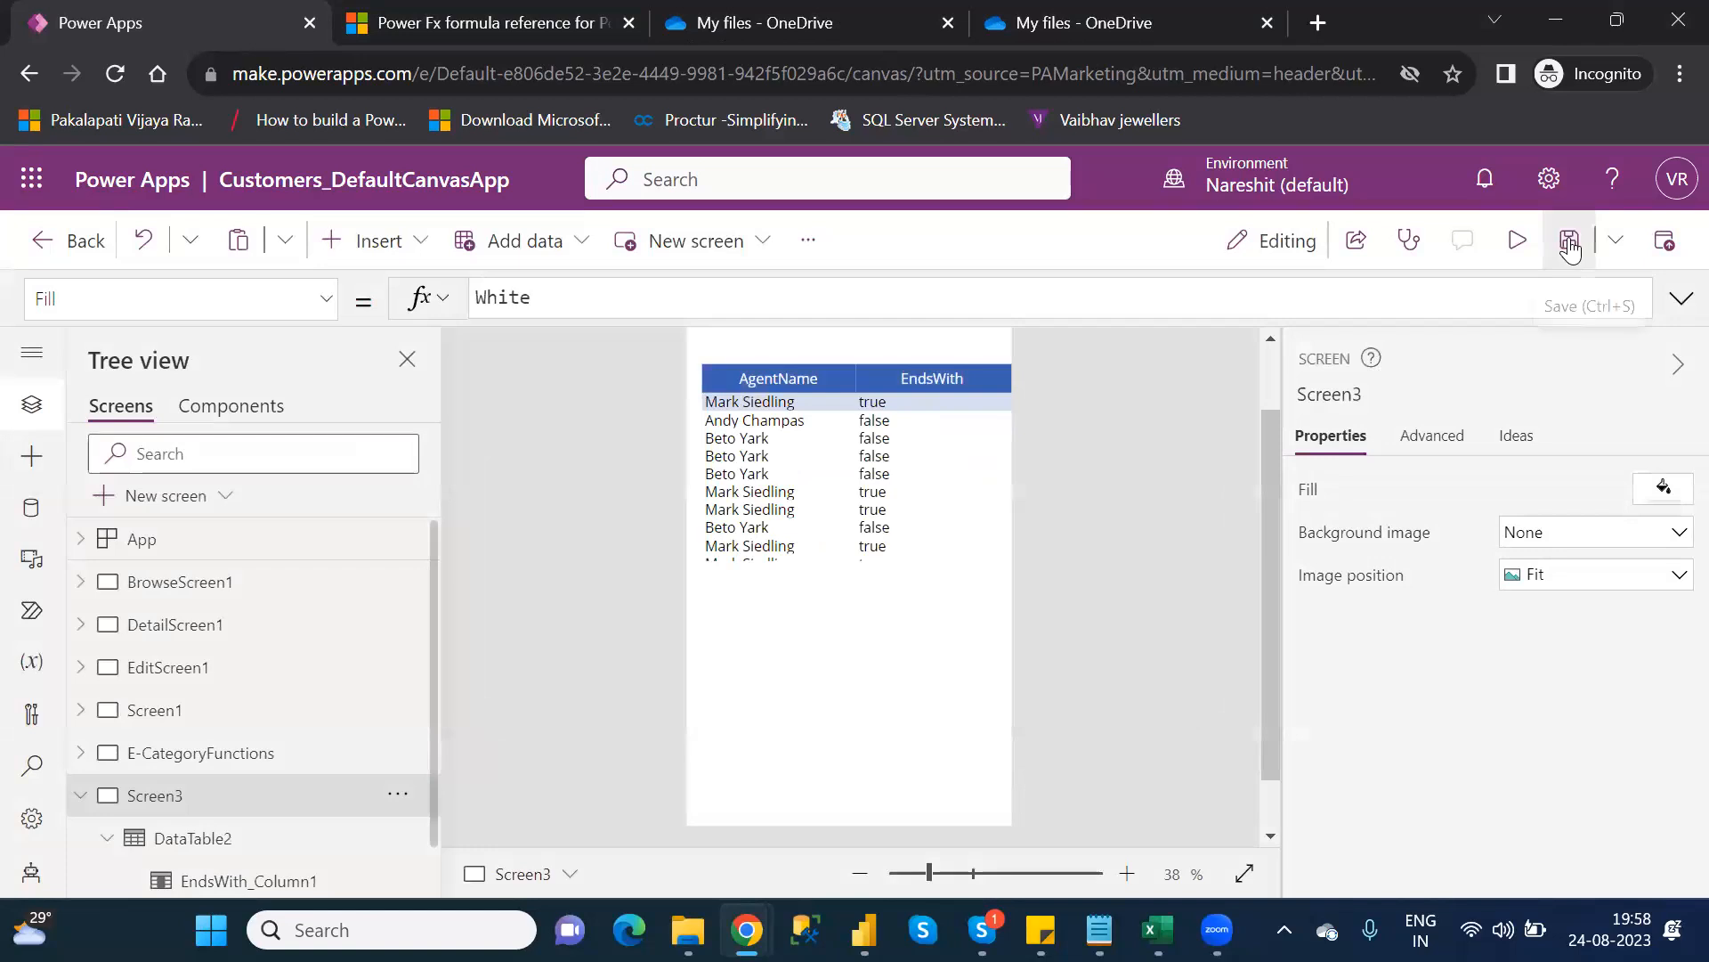
# Save Customers_DefaultCanvasApp and publish its current version
pyautogui.click(1570, 253)
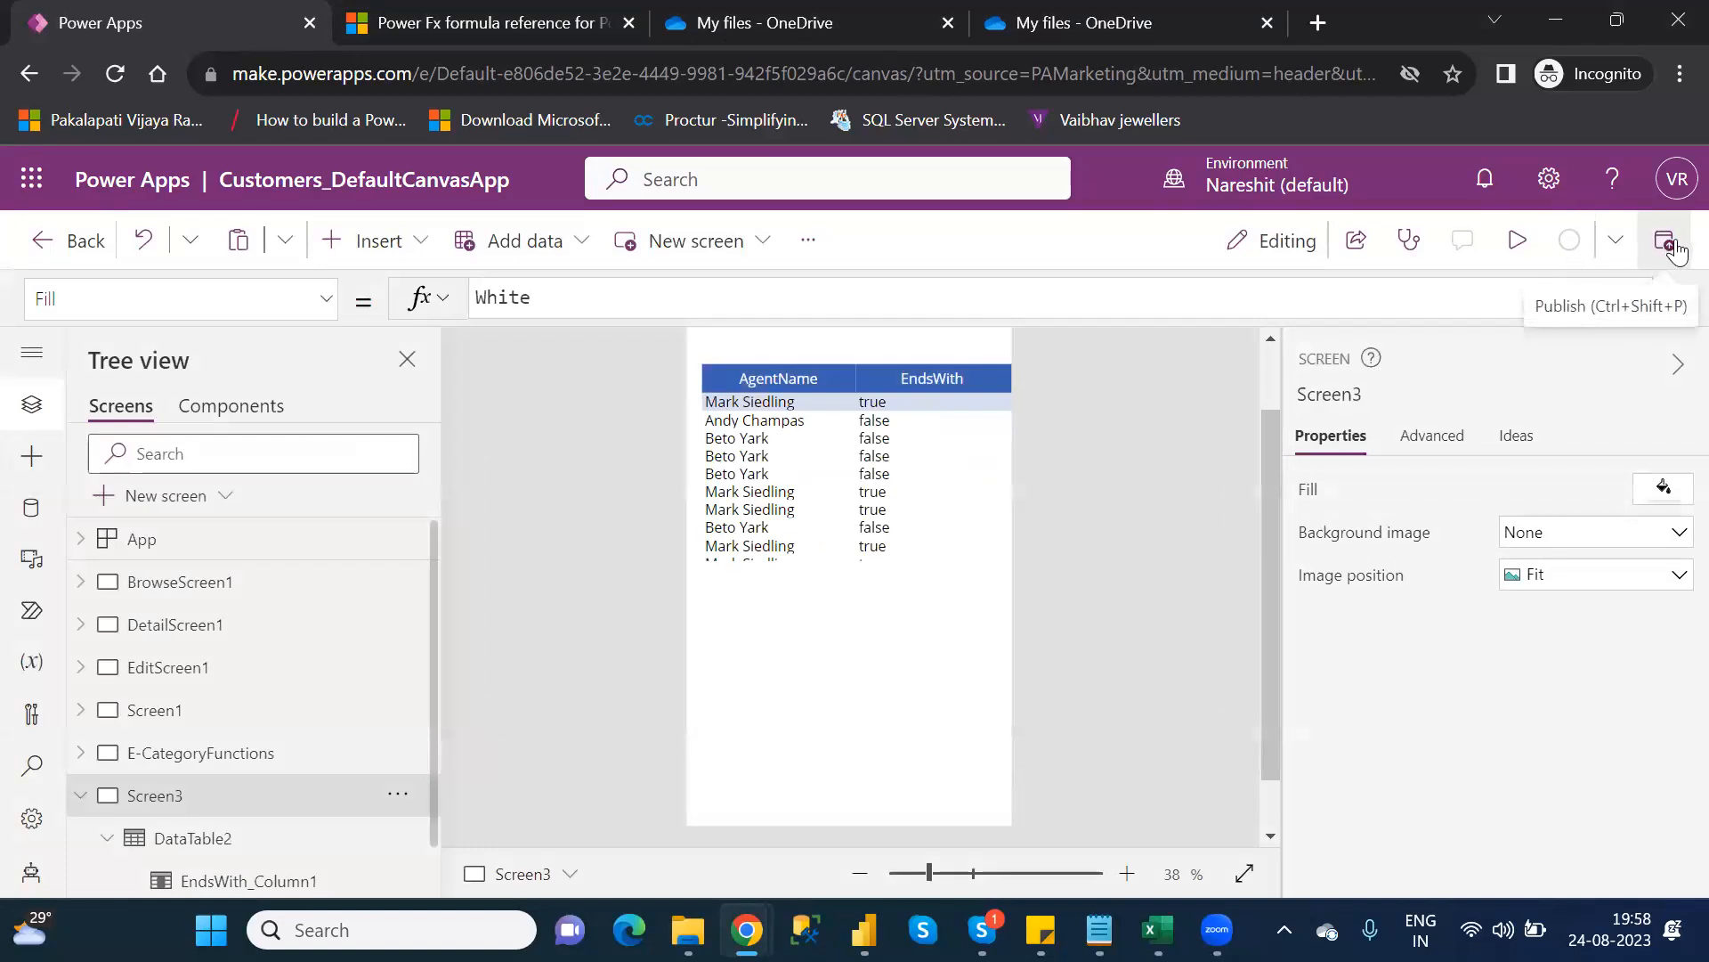
pyautogui.click(1676, 252)
pyautogui.click(900, 810)
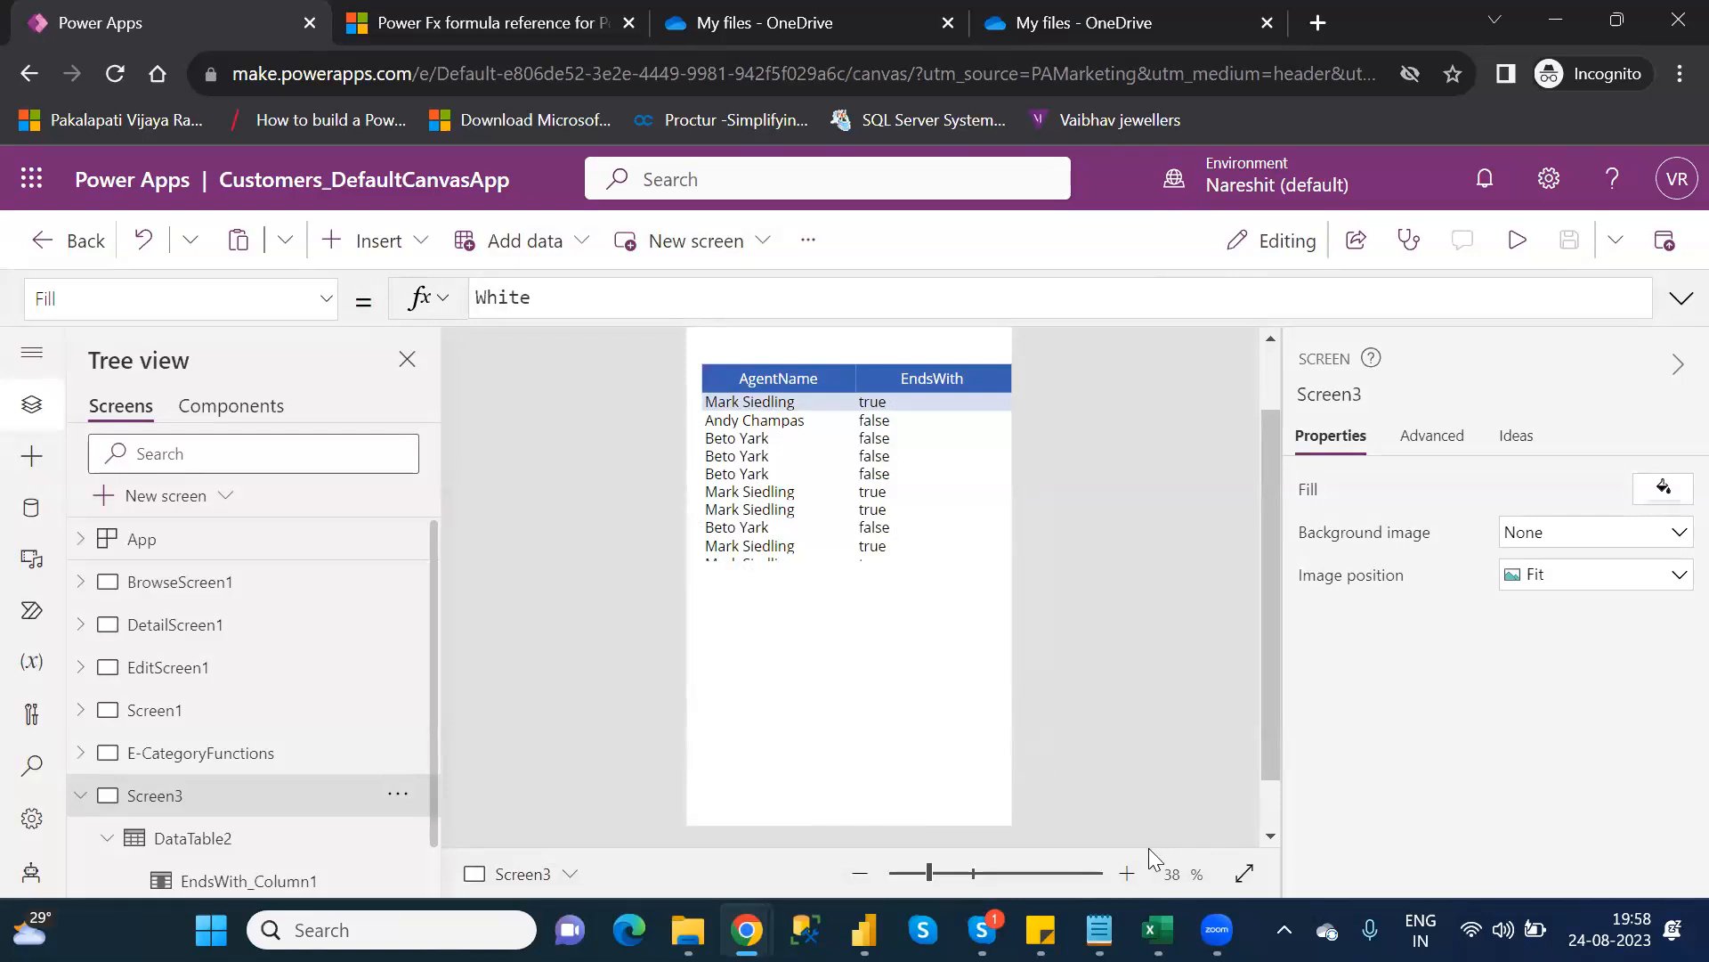
# Switch to the Category_Wise_Functions notes and move from Exit down to the F category functions
pyautogui.moveTo(1100, 929)
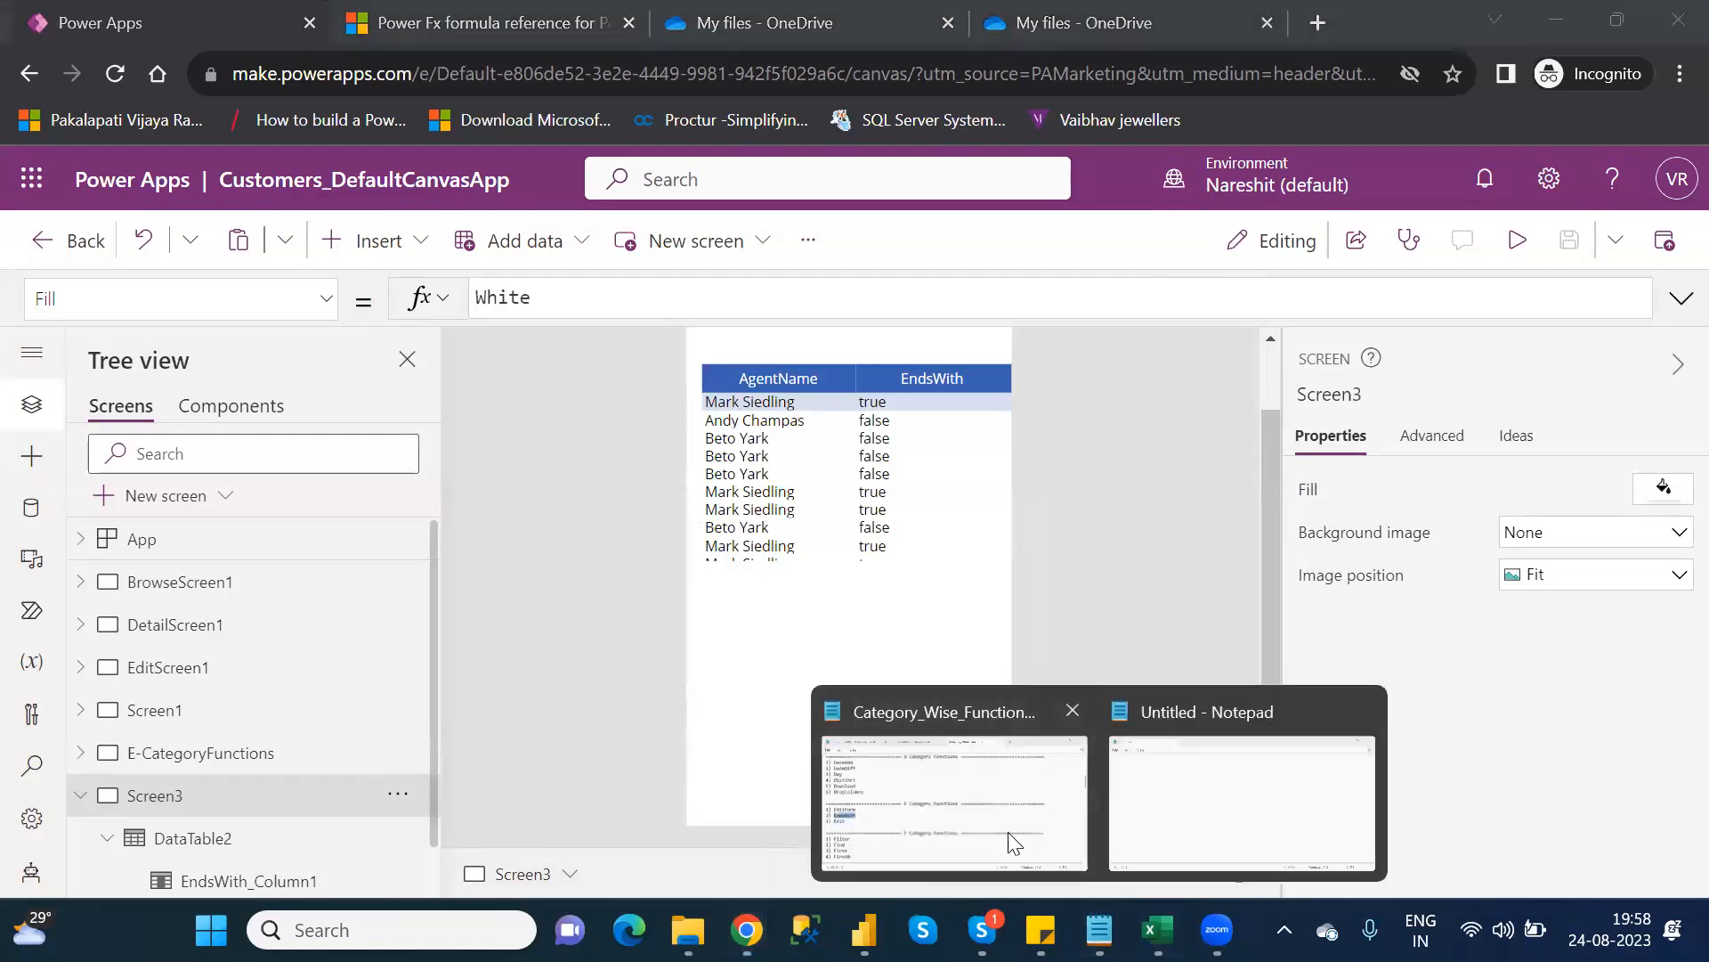
pyautogui.click(946, 793)
pyautogui.click(311, 612)
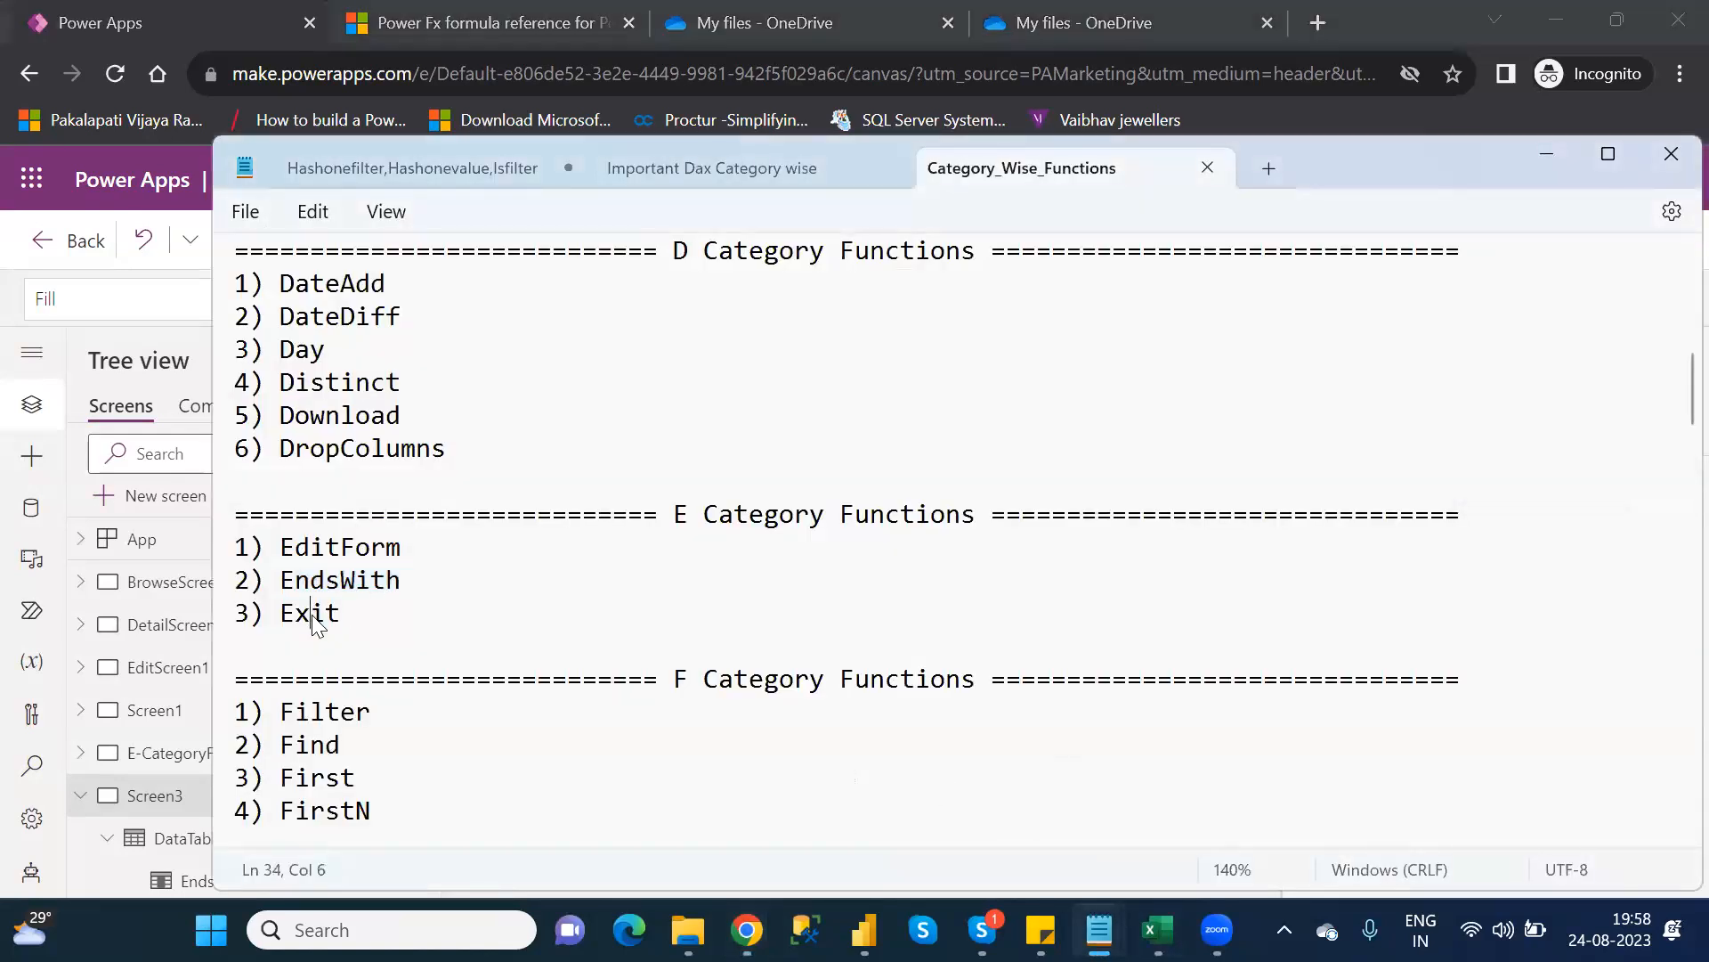
pyautogui.press('Down')
pyautogui.press('Down')
pyautogui.press('Down')
pyautogui.press('Down')
pyautogui.press('Down')
pyautogui.press('Down')
pyautogui.press('Down')
pyautogui.press('Down')
pyautogui.press('Down')
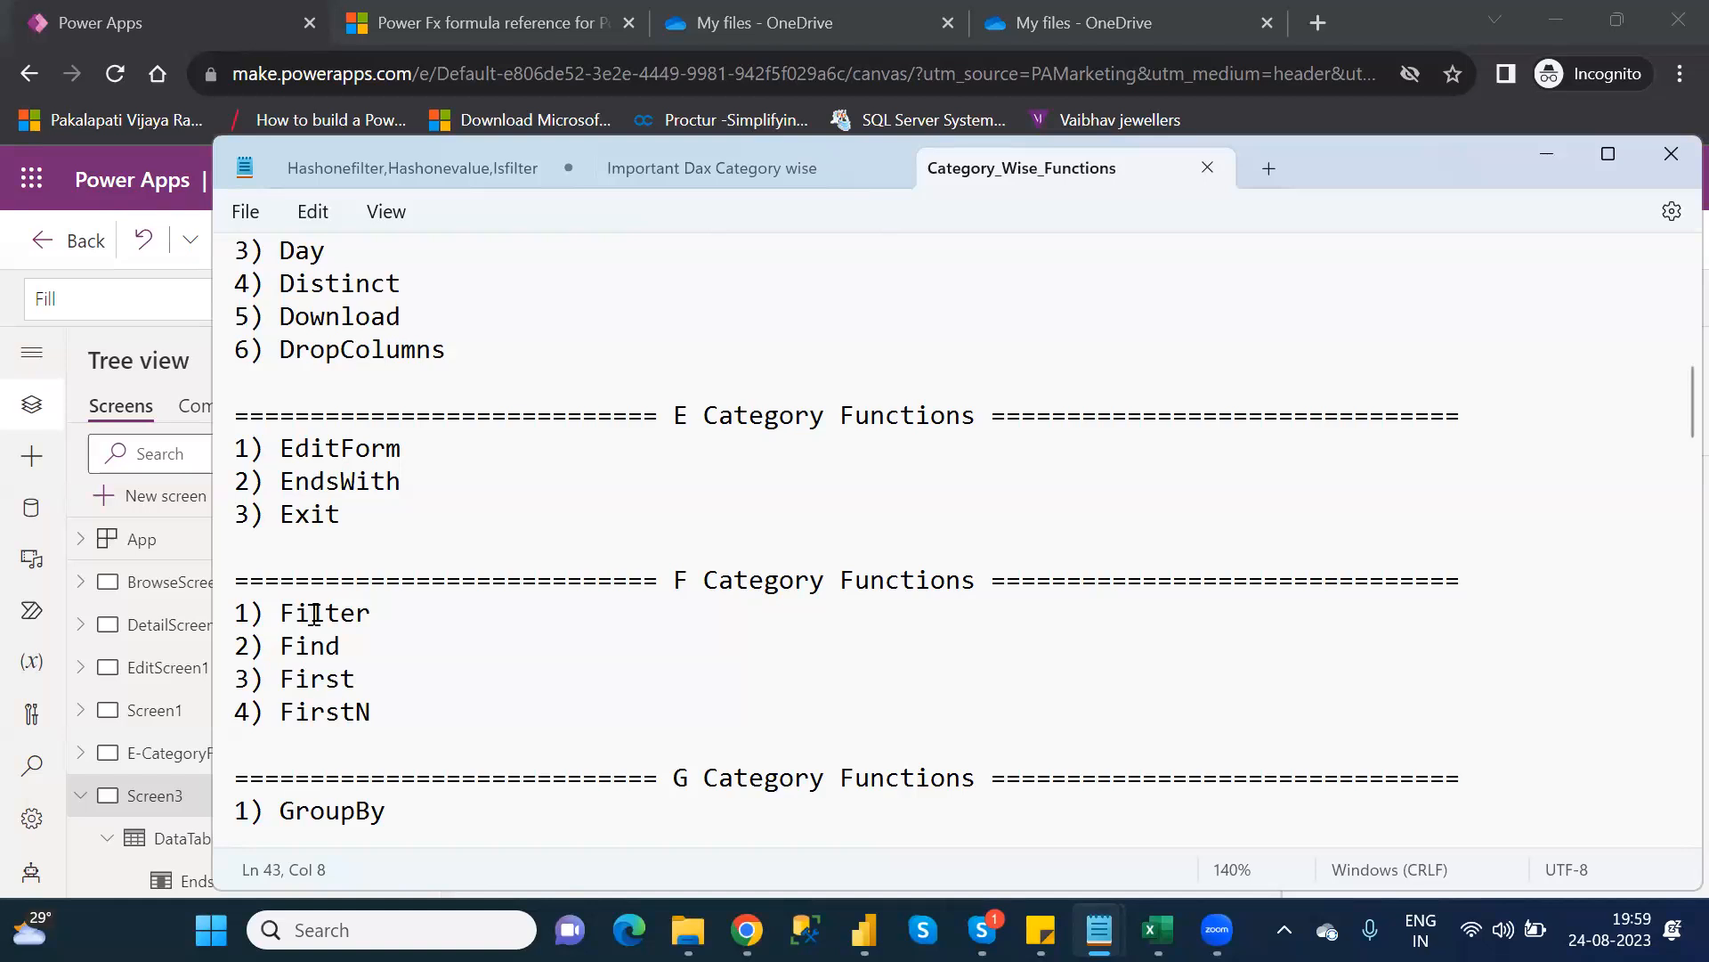
# Read the F through L function lists in Category_Wise_Functions, then return to Power Apps
pyautogui.click(485, 632)
pyautogui.press('Down')
pyautogui.press('Down')
pyautogui.press('Down')
pyautogui.press('Down')
pyautogui.press('Down')
pyautogui.press('Down')
pyautogui.press('Down')
pyautogui.press('Down')
pyautogui.press('Down')
pyautogui.press('Down')
pyautogui.press('Down')
pyautogui.press('Down')
pyautogui.press('Down')
pyautogui.press('Down')
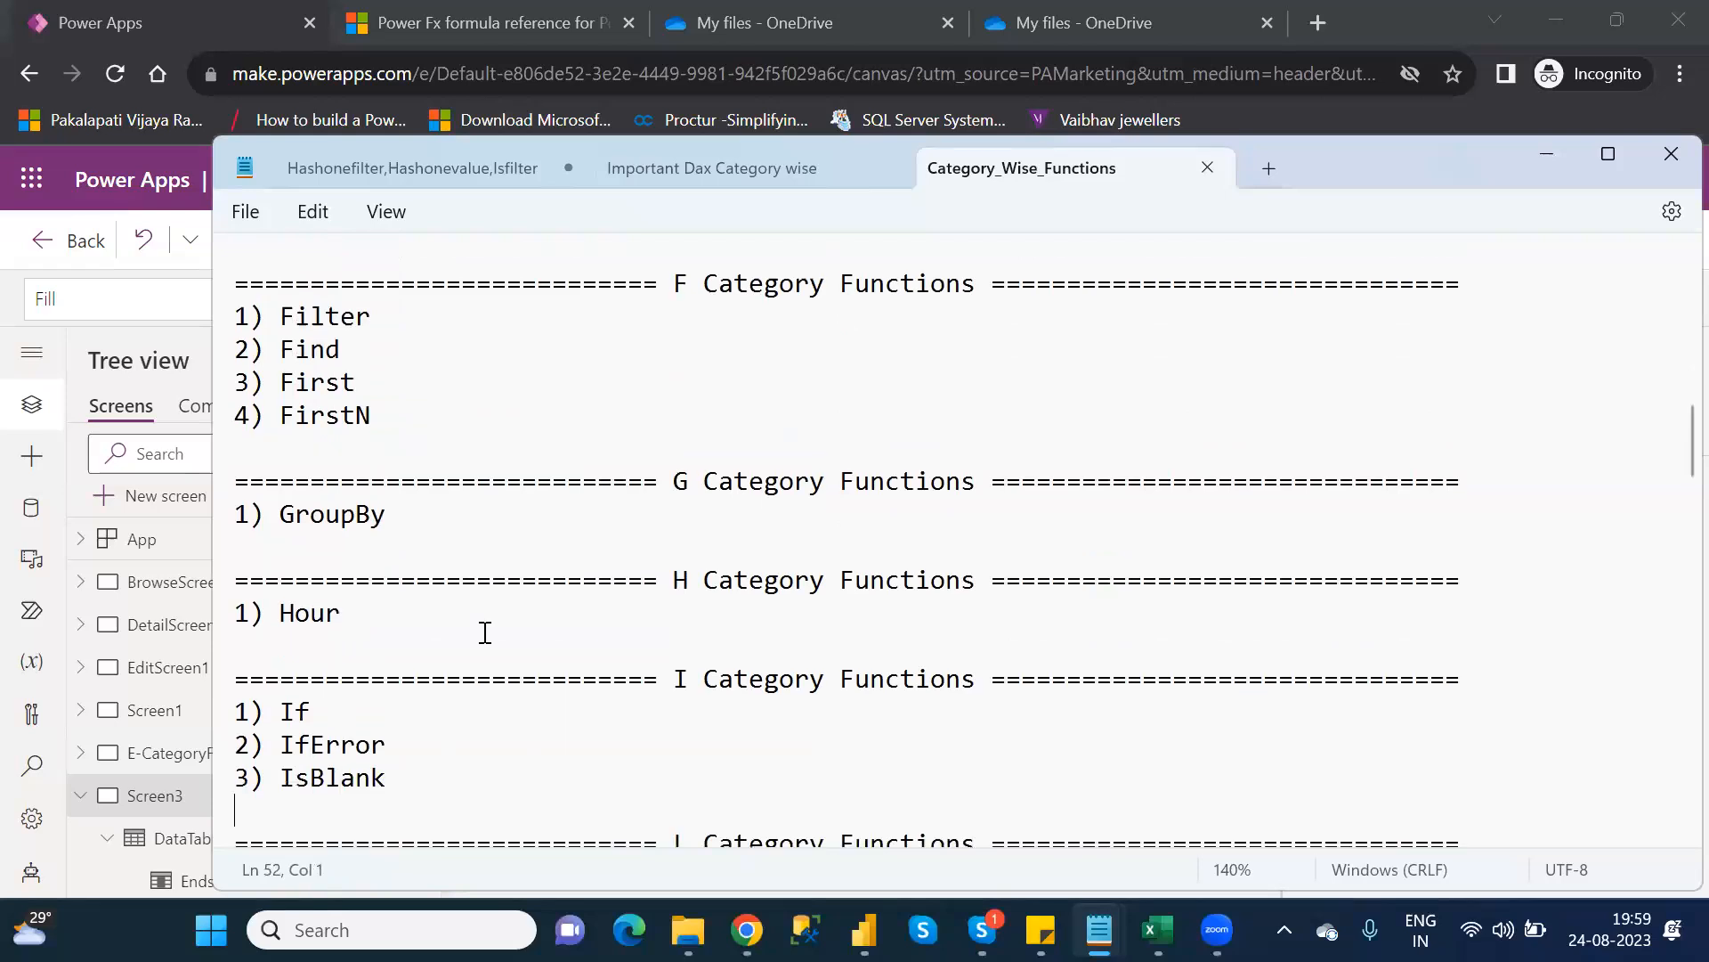
pyautogui.press('Down')
pyautogui.press('Down')
pyautogui.press('Up')
pyautogui.press('Up')
pyautogui.press('Up')
pyautogui.press('Up')
pyautogui.press('Up')
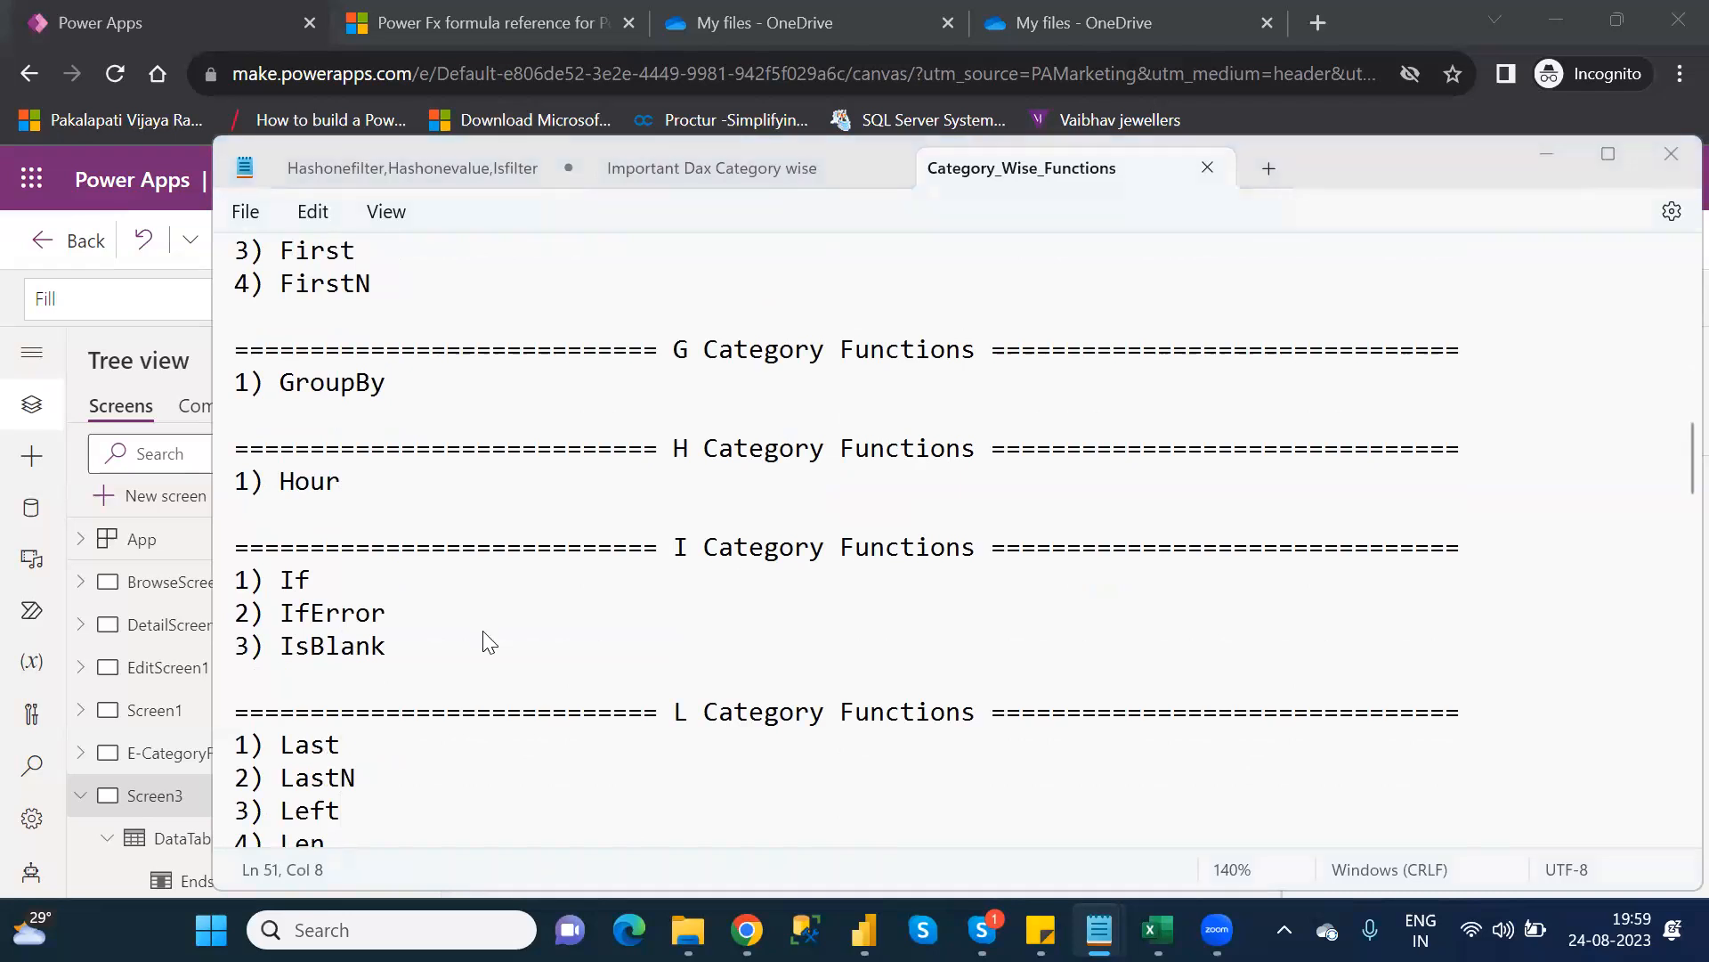
pyautogui.hotkey('alt', 'Tab')
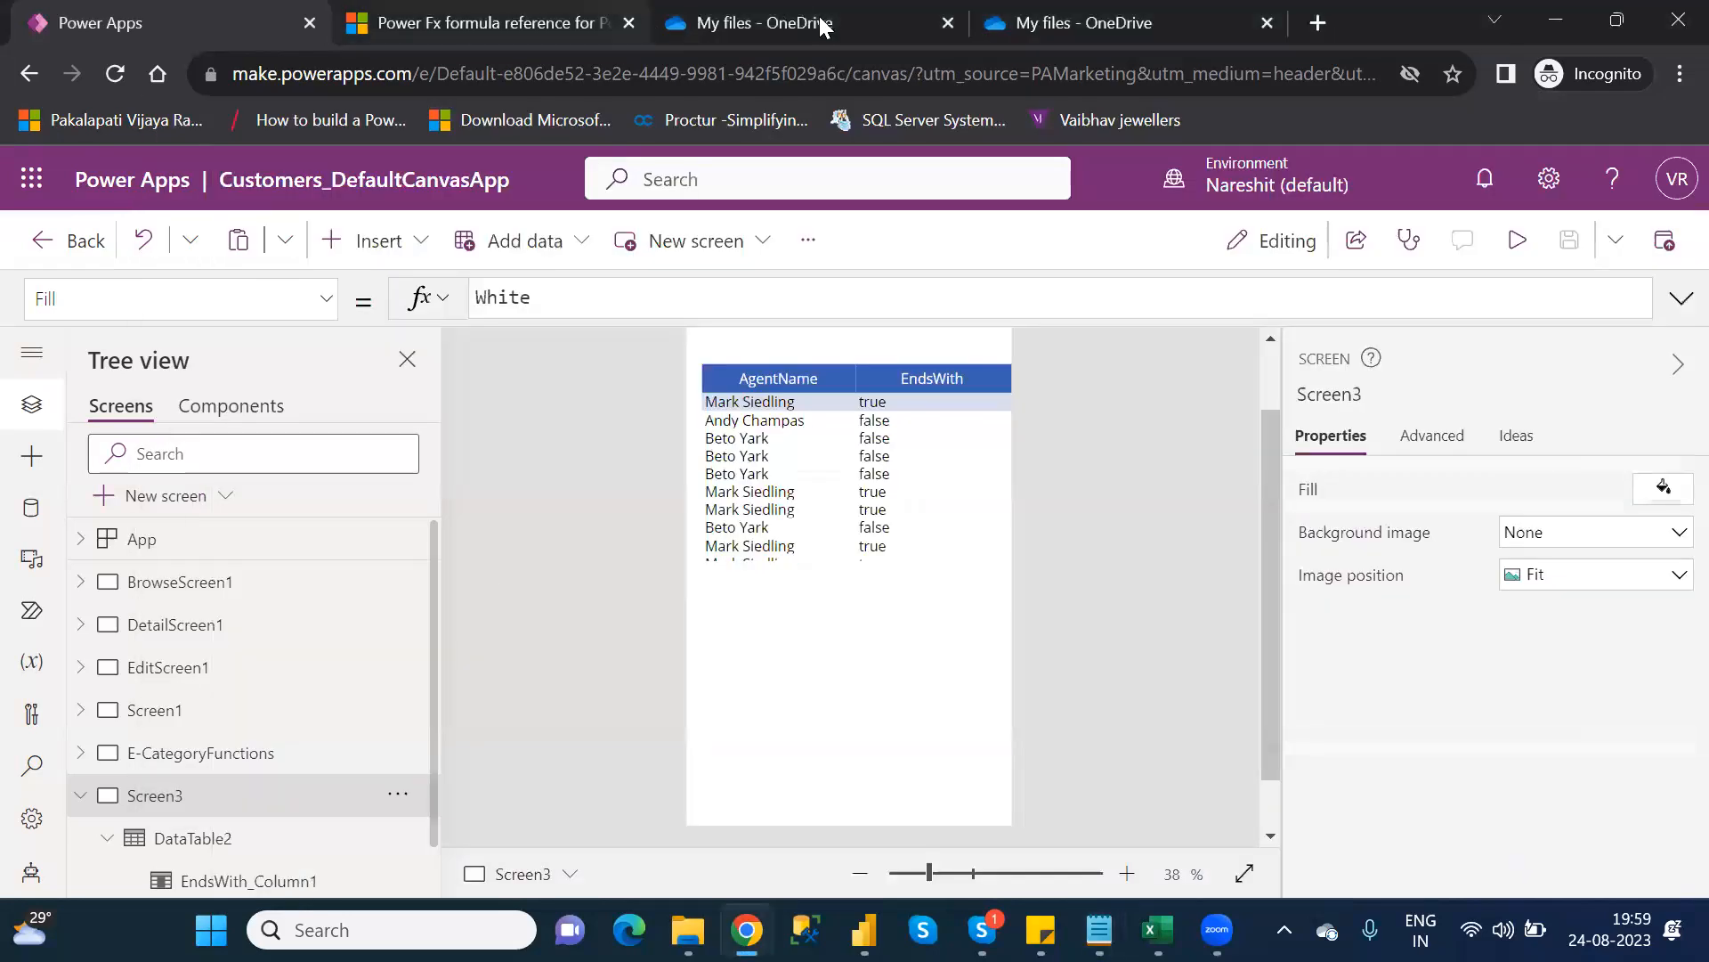